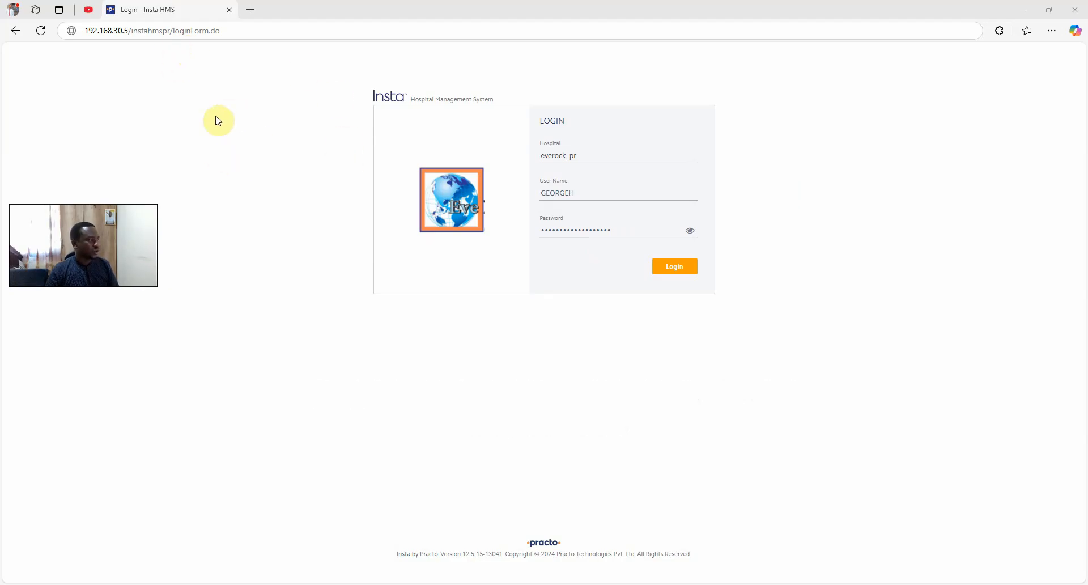
Sign in to Insta HMS with the prefilled hospital, user name and password
left_click_drag(241, 30, 108, 32)
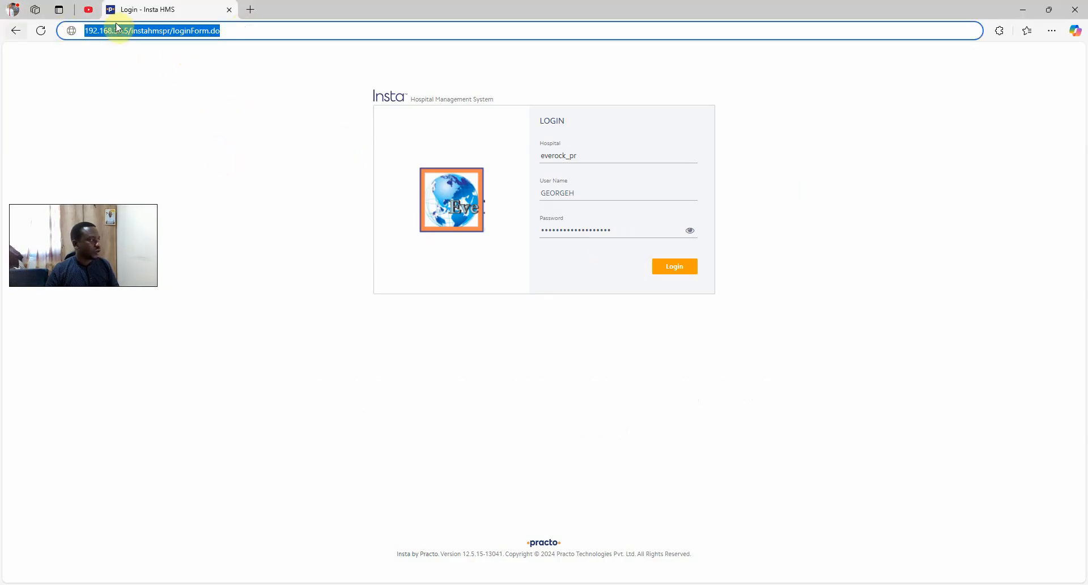
left_click(182, 151)
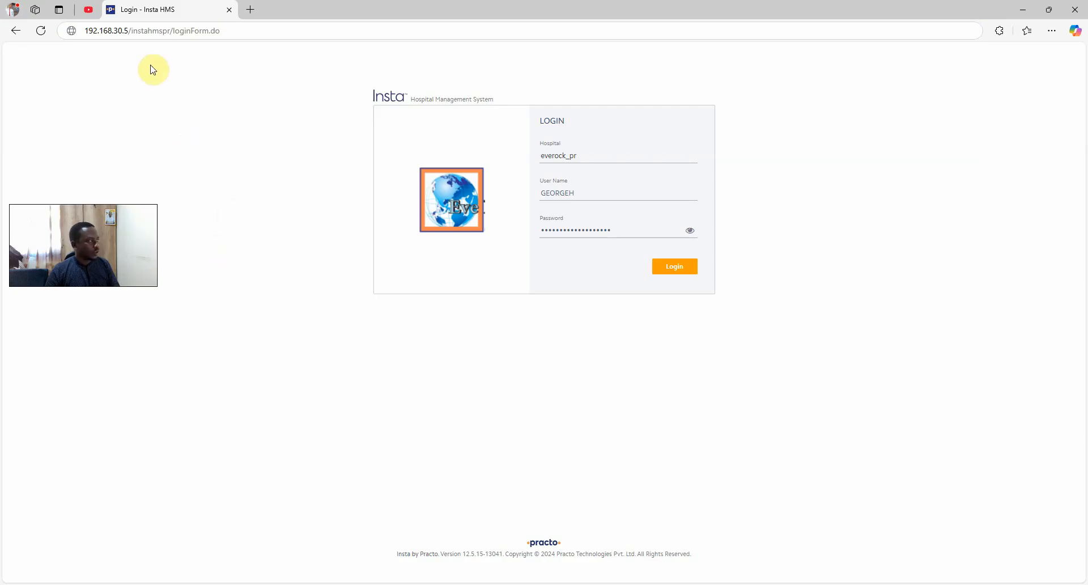
double_click(589, 153)
double_click(589, 188)
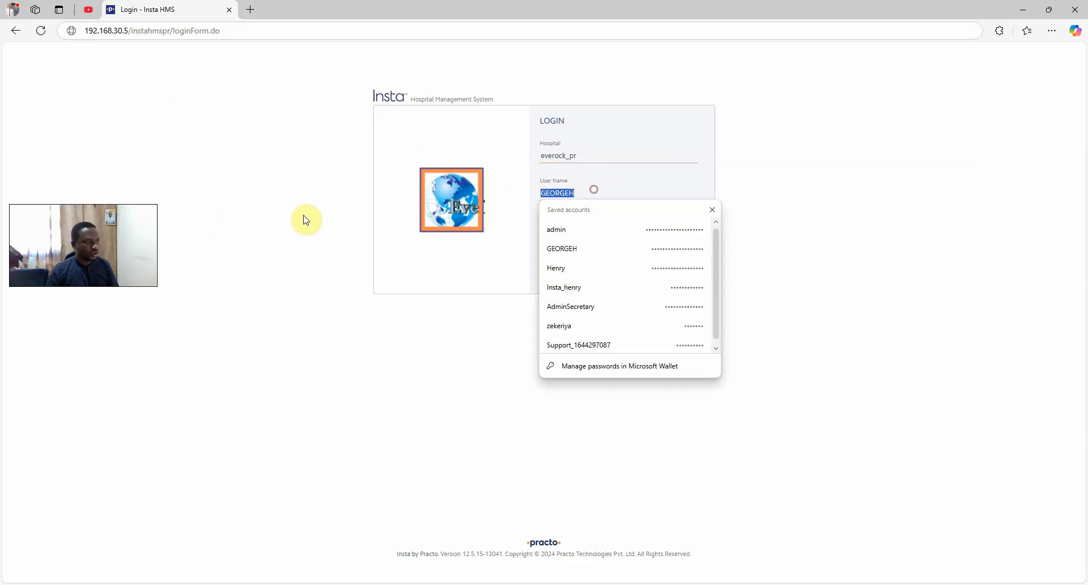
left_click(278, 270)
double_click(629, 228)
left_click(214, 294)
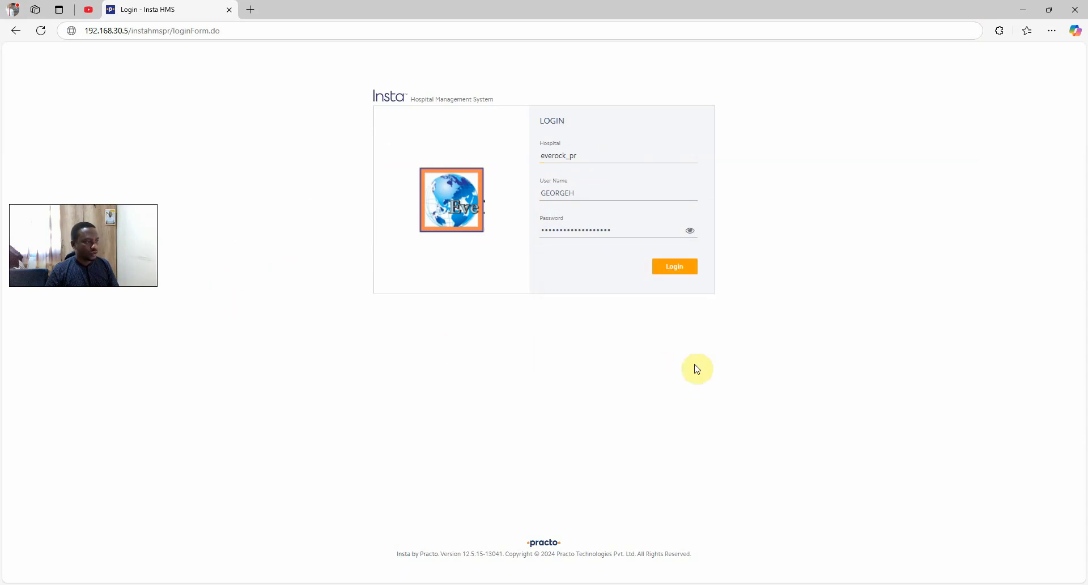
left_click(674, 266)
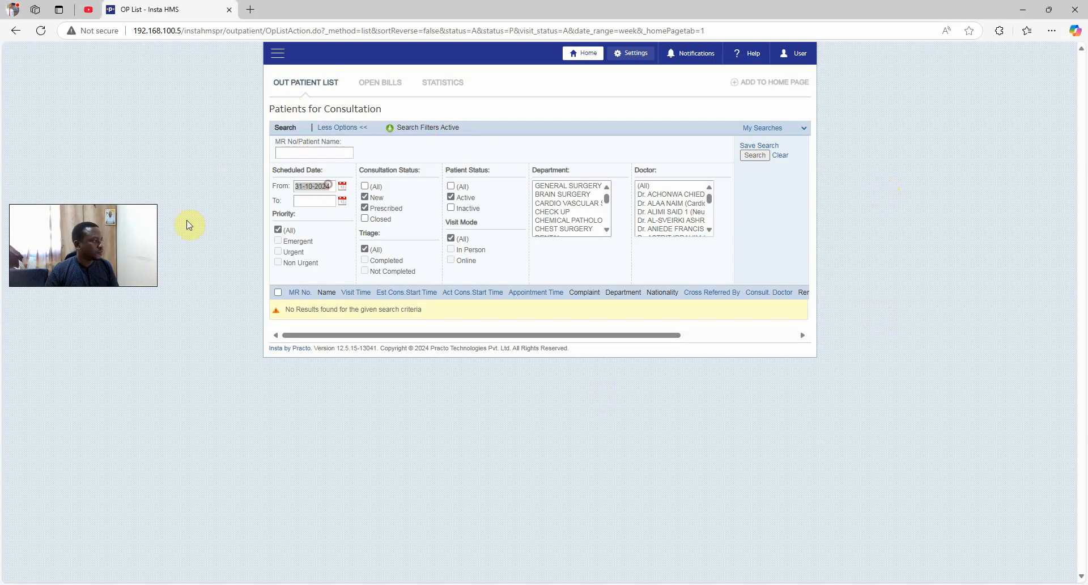
Bring up the Modules menu and go over Services, Insurance, Radiology, Laboratory, Procurement, Dialysis and Sales/Issues
left_click(277, 53)
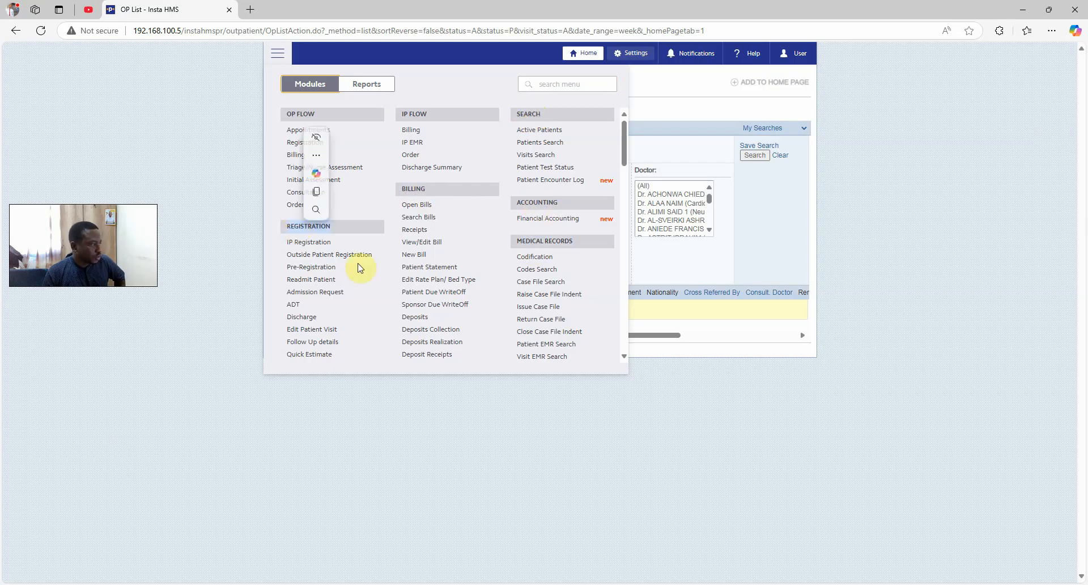
scroll(359, 223, "down", 4)
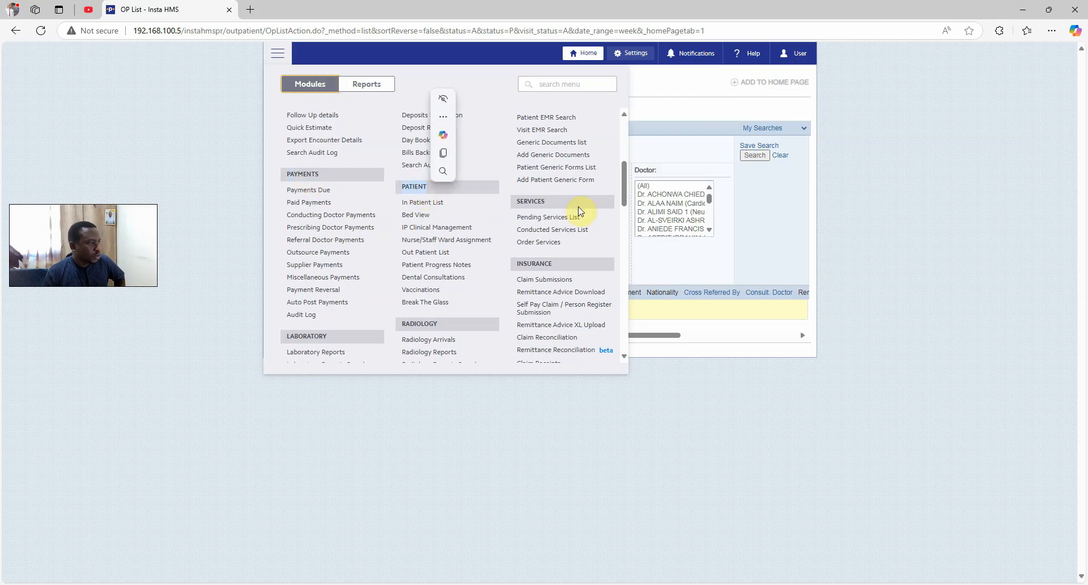
double_click(522, 202)
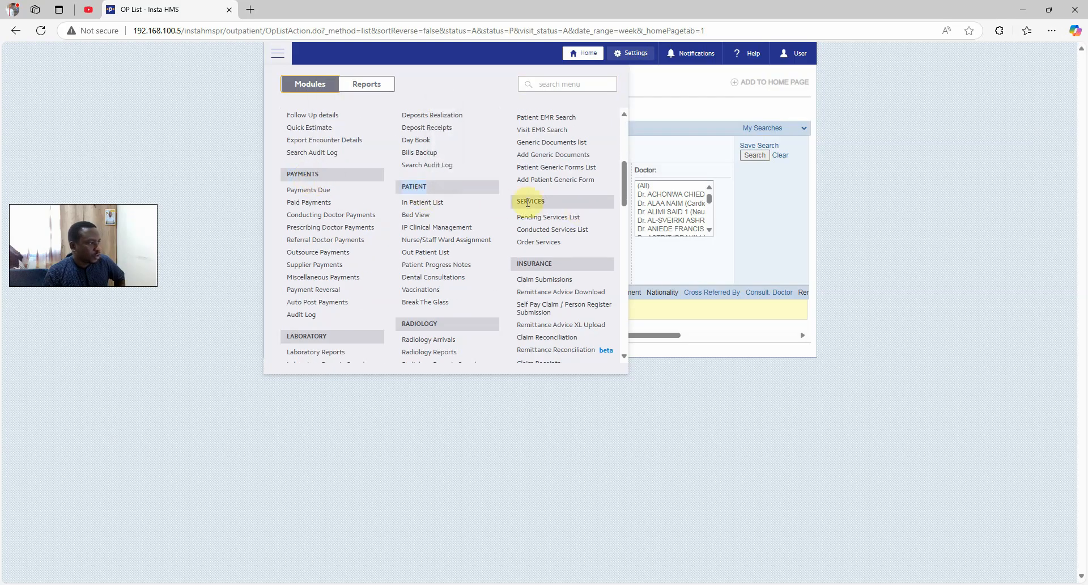
double_click(532, 265)
scroll(530, 265, "down", 2)
double_click(426, 212)
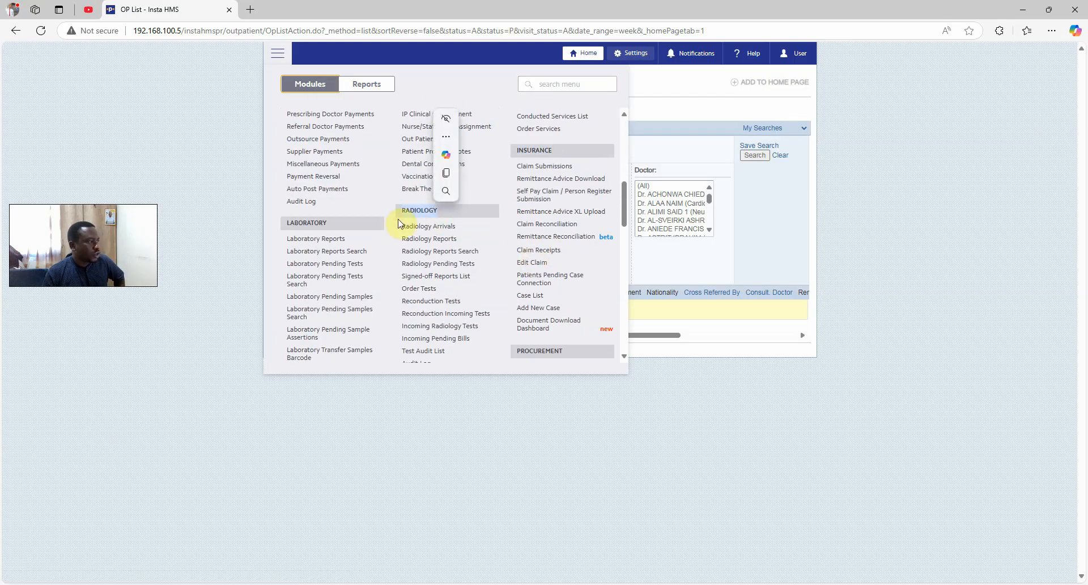
double_click(309, 223)
scroll(434, 214, "down", 2)
scroll(434, 214, "down", 1)
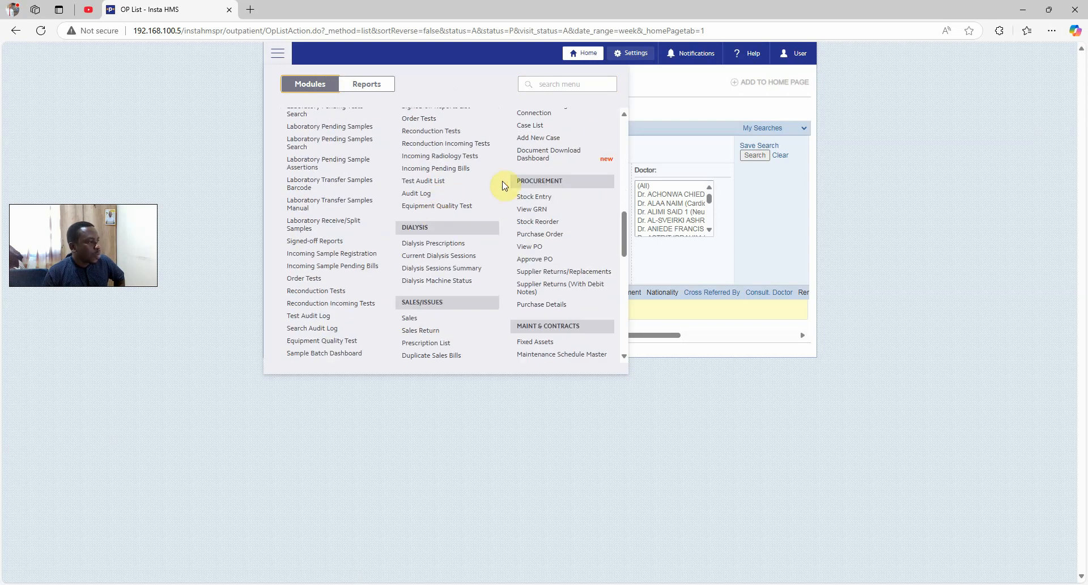
double_click(545, 182)
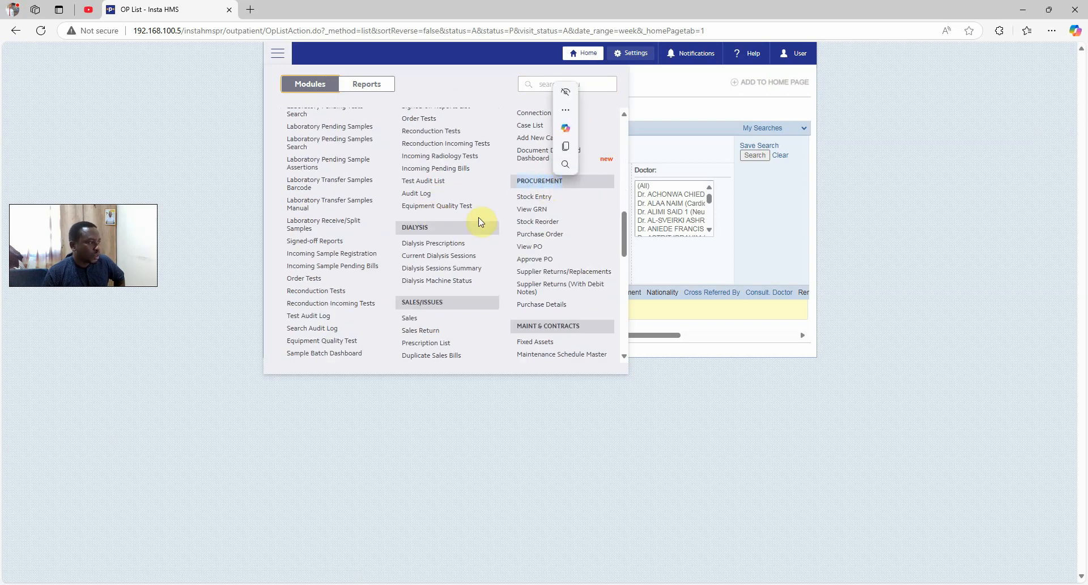
double_click(413, 229)
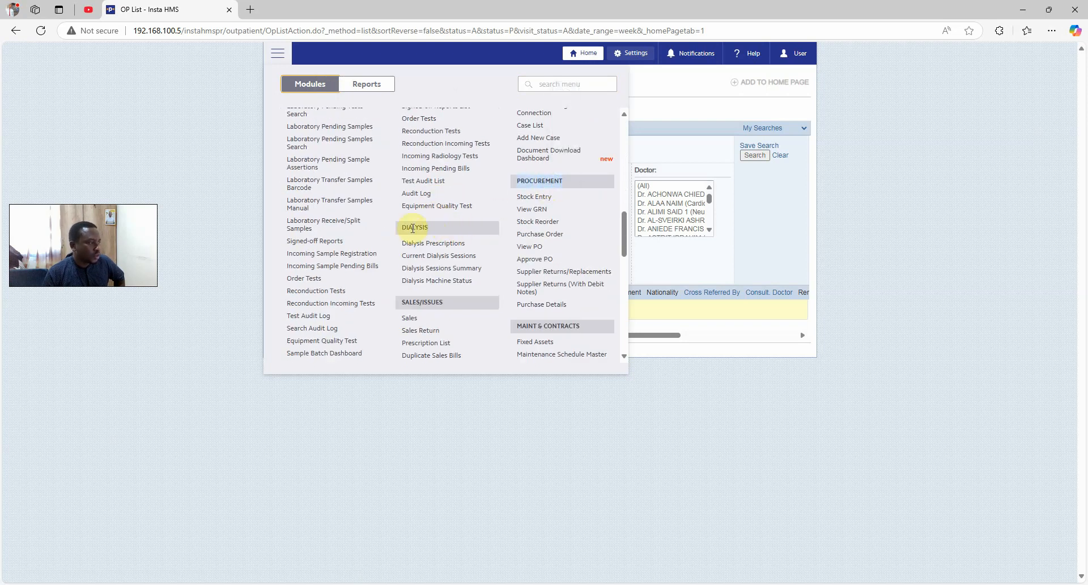
double_click(419, 302)
Scroll down through the remaining modules to Patient Feedback, then back up
scroll(409, 329, "down", 2)
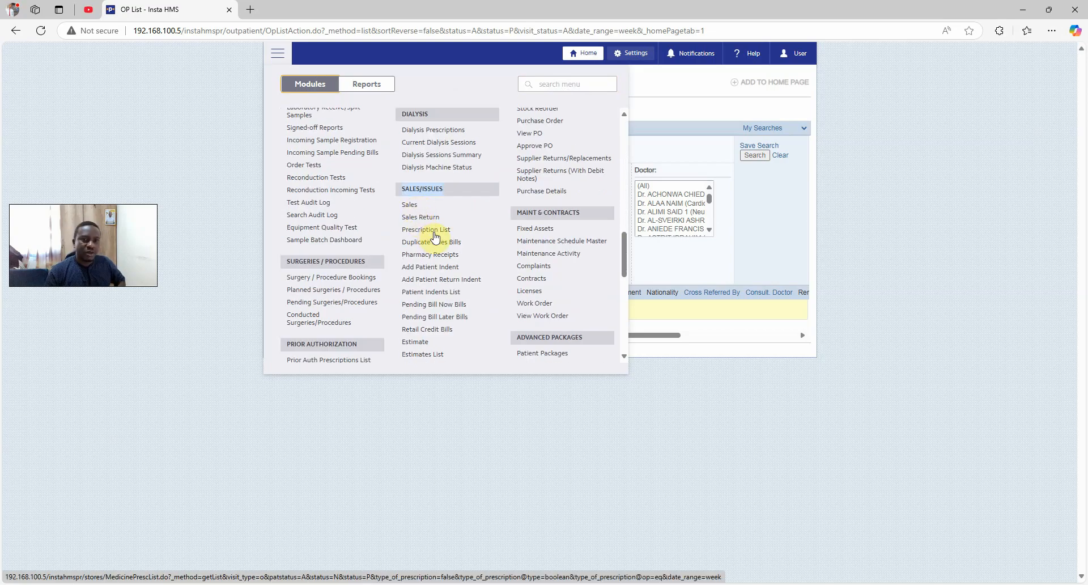
scroll(556, 223, "down", 1)
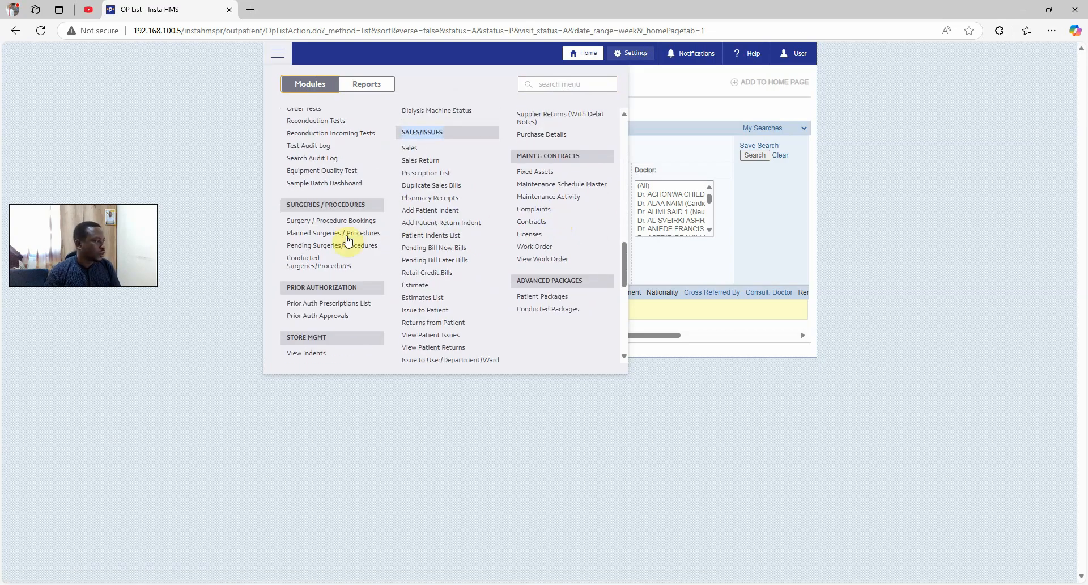
scroll(341, 266, "down", 1)
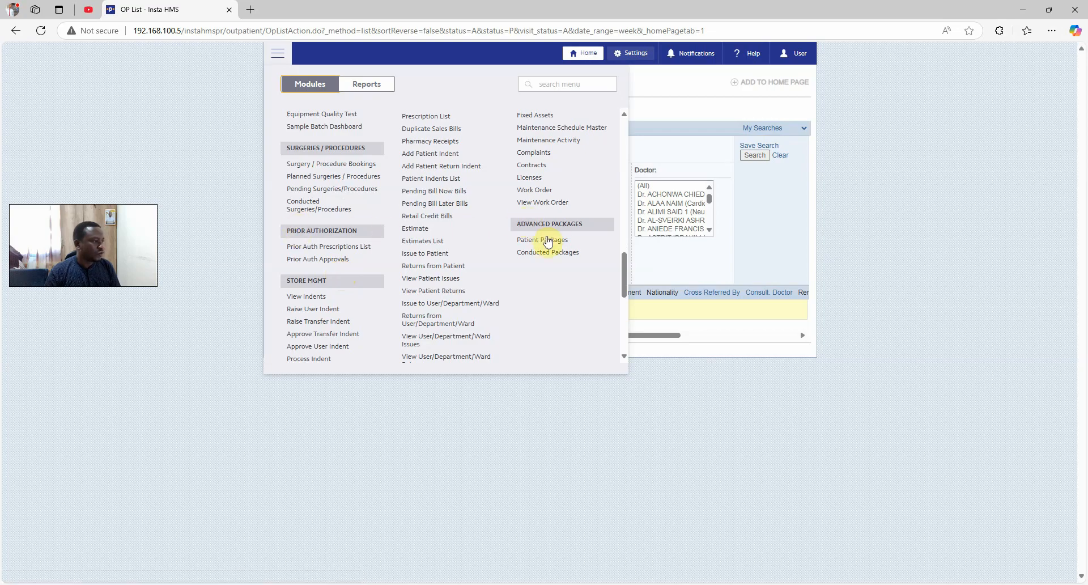
scroll(316, 280, "down", 2)
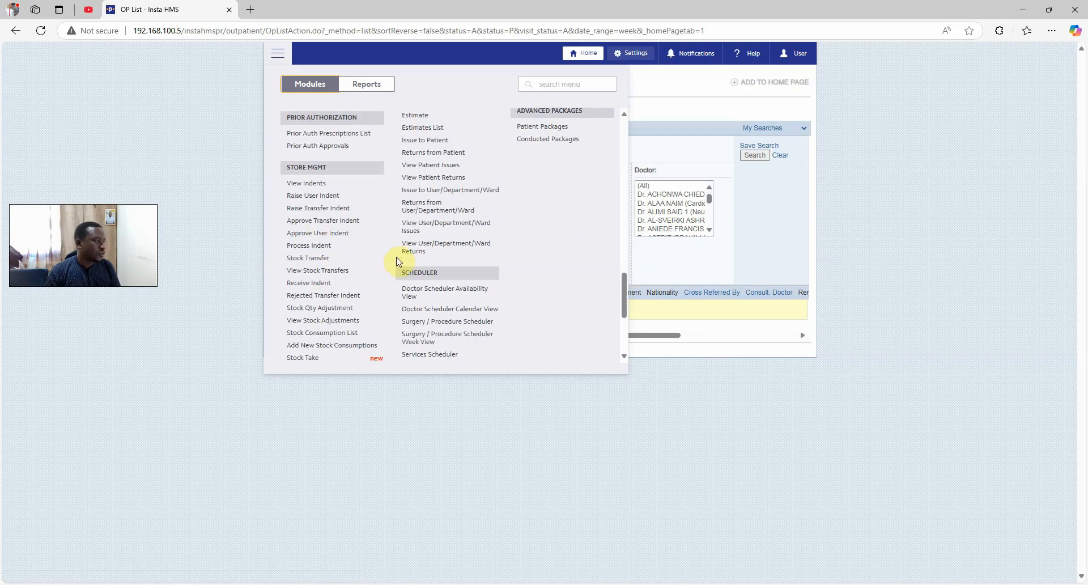
scroll(427, 278, "down", 1)
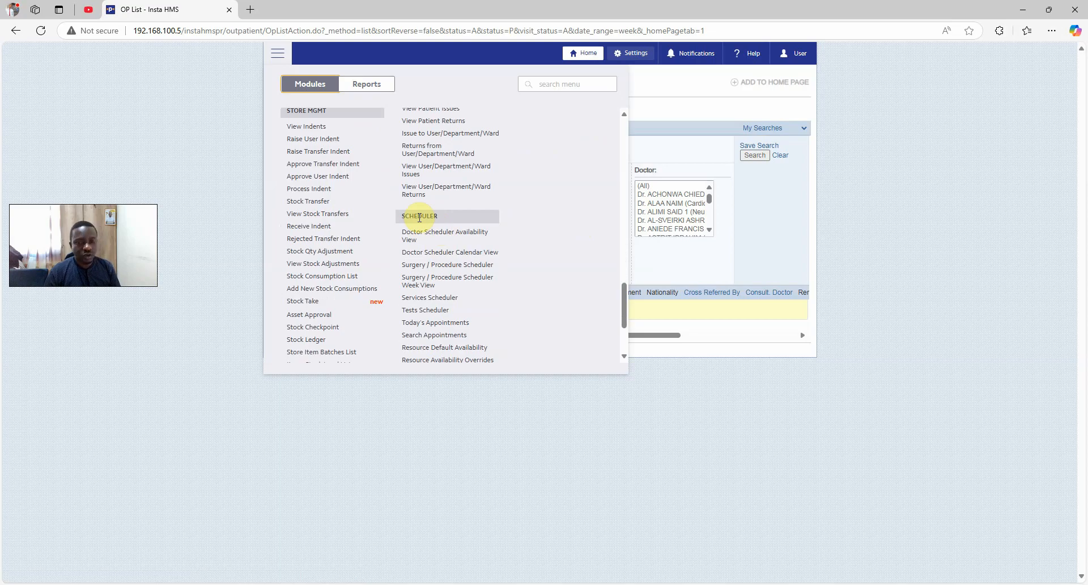
scroll(444, 213, "down", 1)
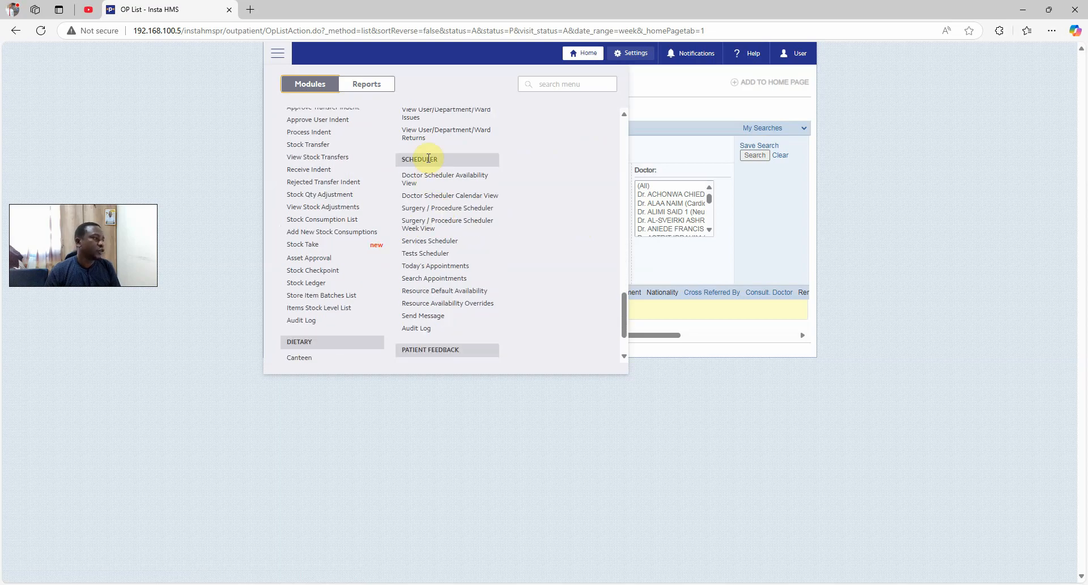
scroll(428, 159, "down", 1)
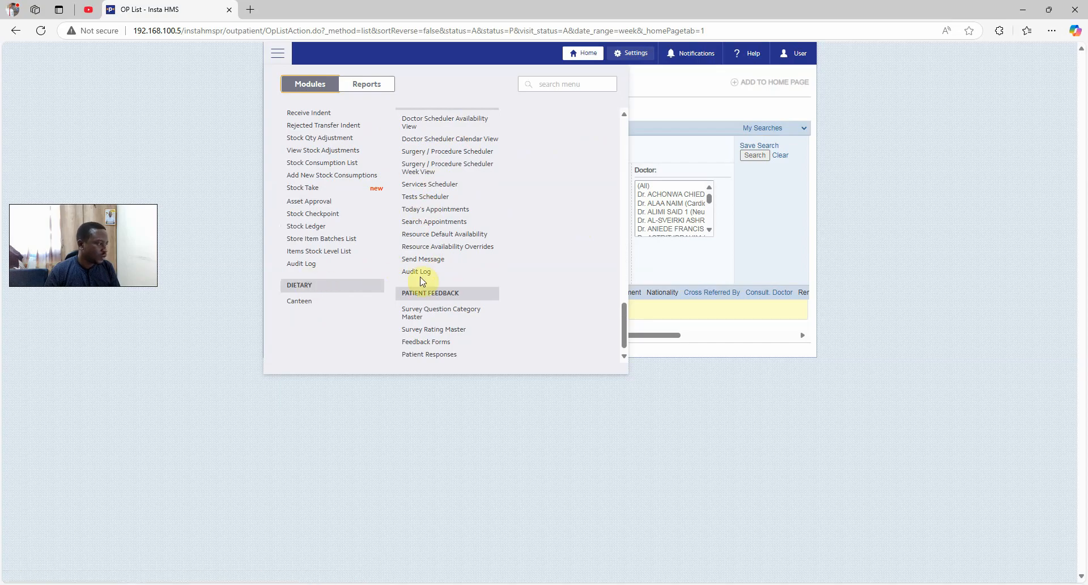
scroll(428, 282, "down", 1)
left_click_drag(418, 290, 483, 288)
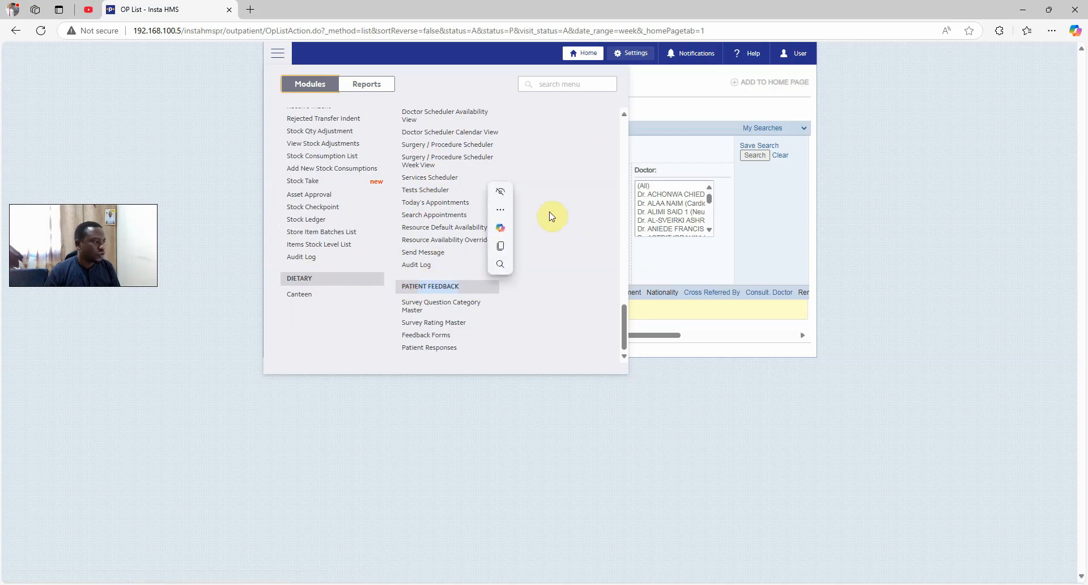
left_click(581, 156)
scroll(481, 204, "up", 10)
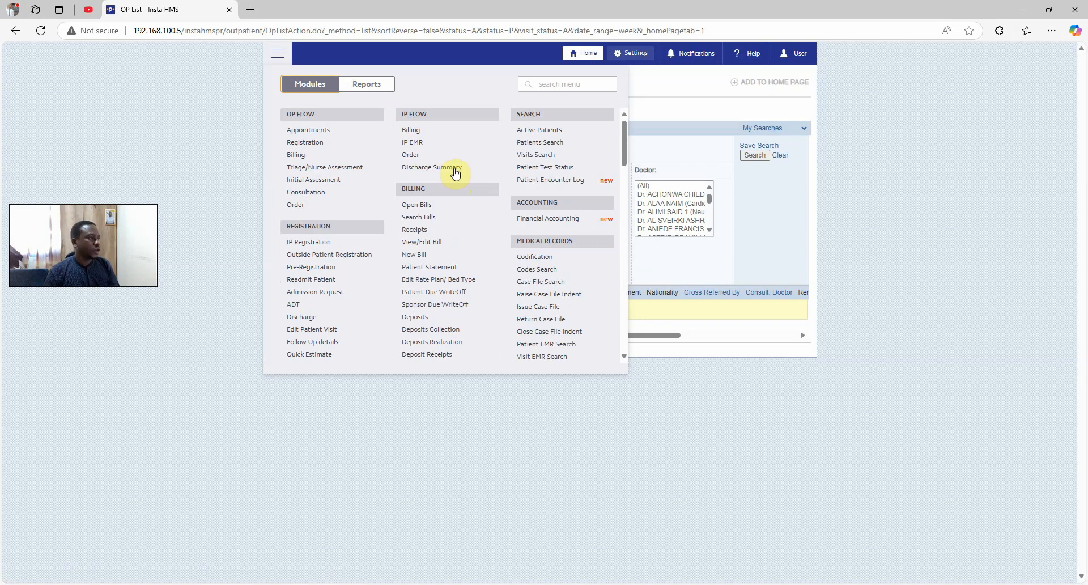
left_click(368, 87)
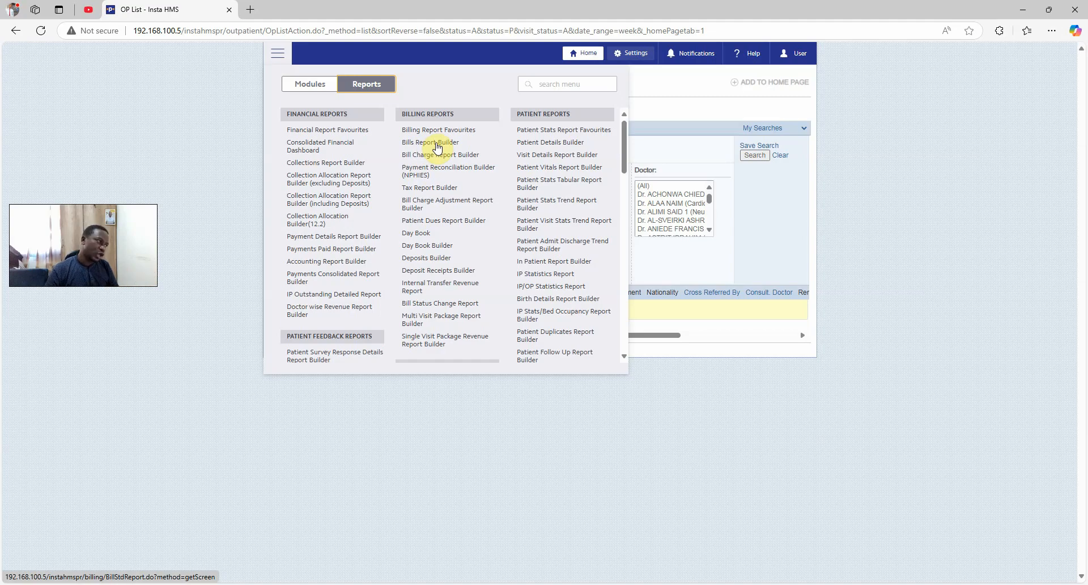
scroll(454, 217, "down", 3)
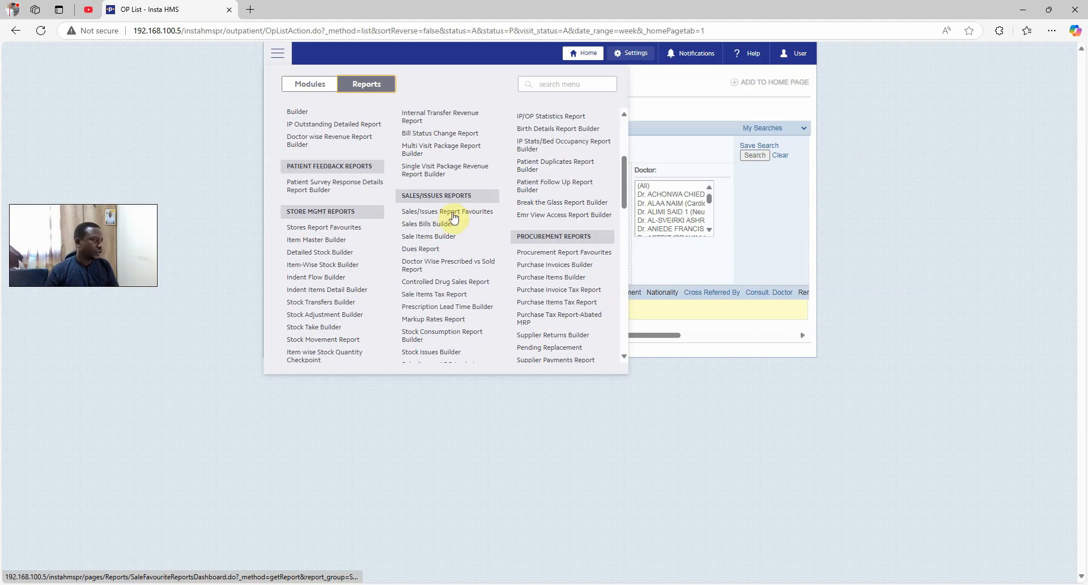
scroll(456, 253, "down", 1)
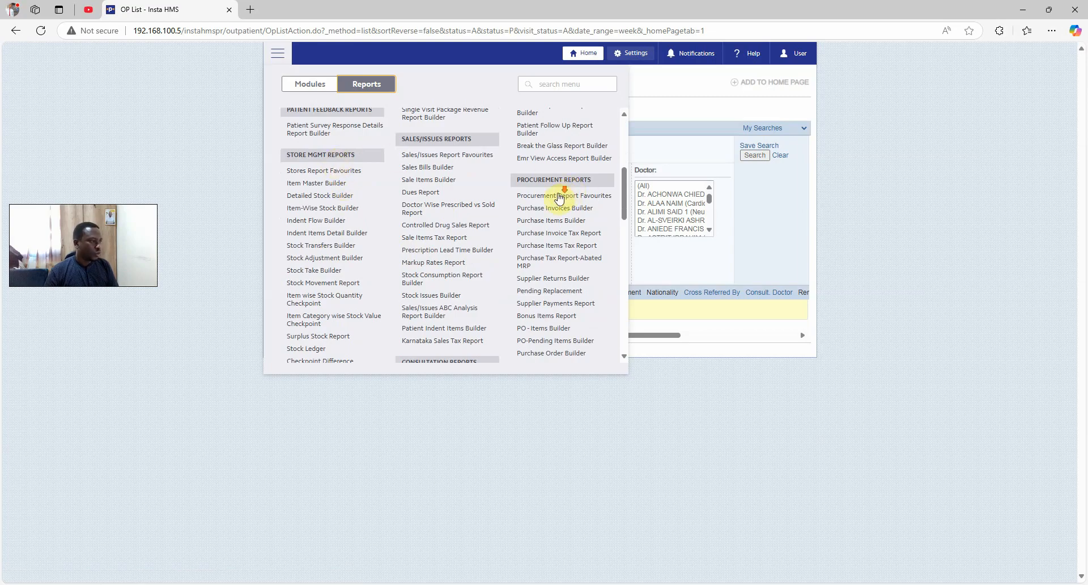
scroll(527, 204, "down", 4)
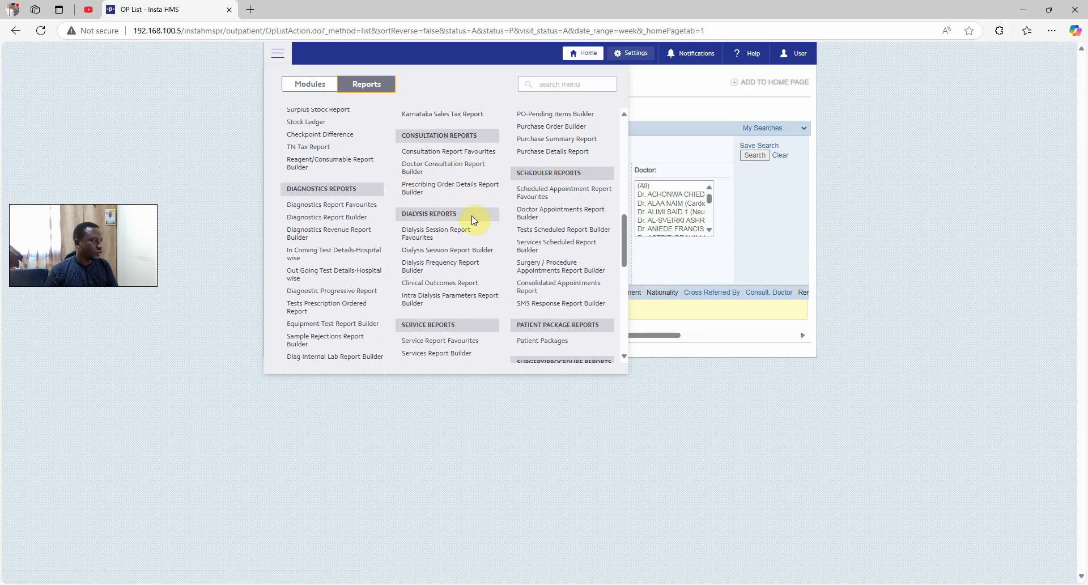
scroll(474, 220, "down", 5)
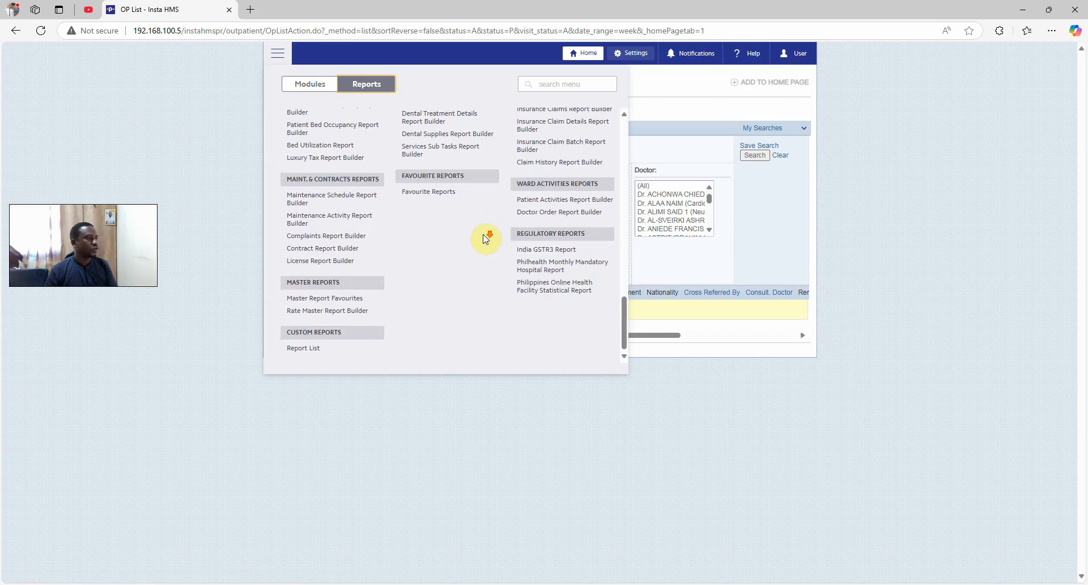
scroll(485, 238, "up", 10)
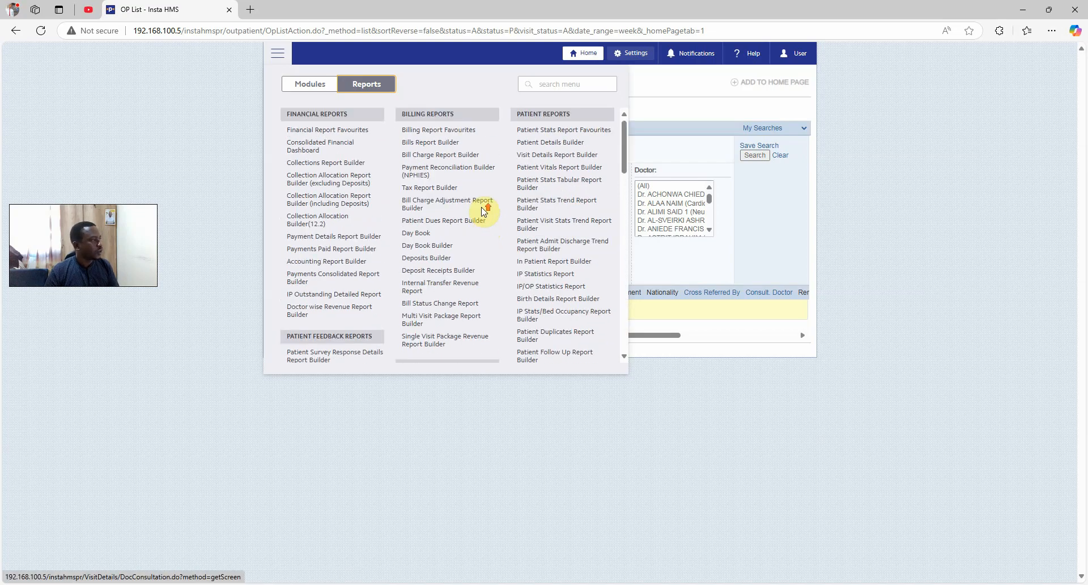
left_click(311, 84)
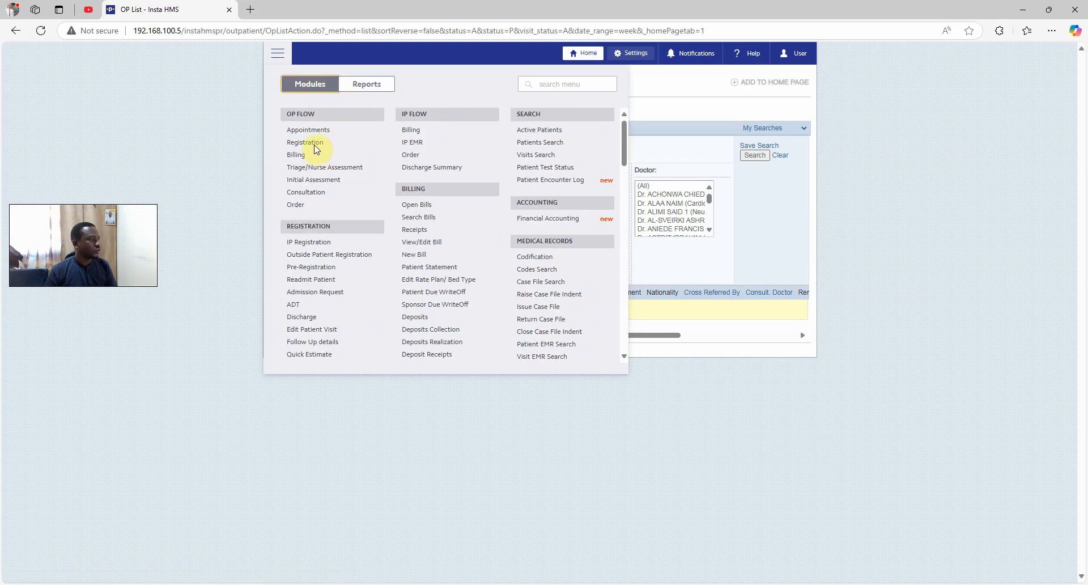
Go to OP Flow Registration and start a new patient from the Patients List
left_click(306, 142)
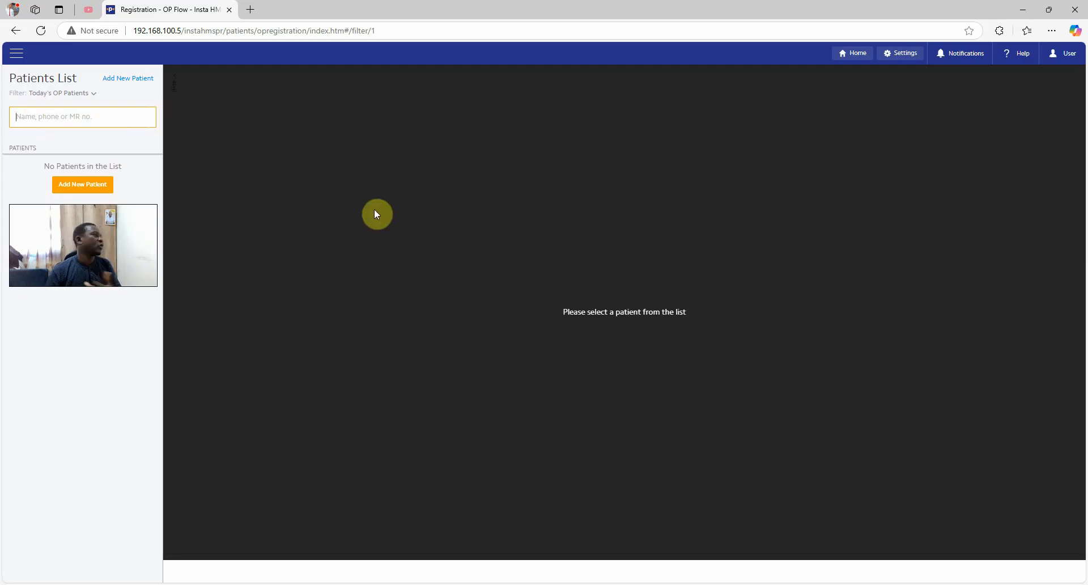
left_click(141, 86)
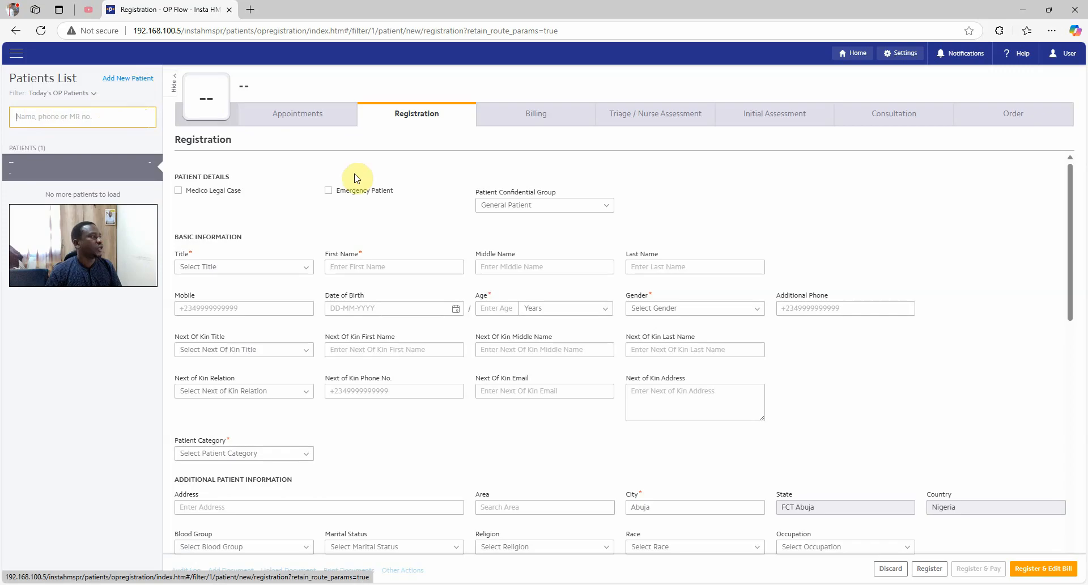
Attach the patient's photo from an image file and save it to the record
left_click(220, 115)
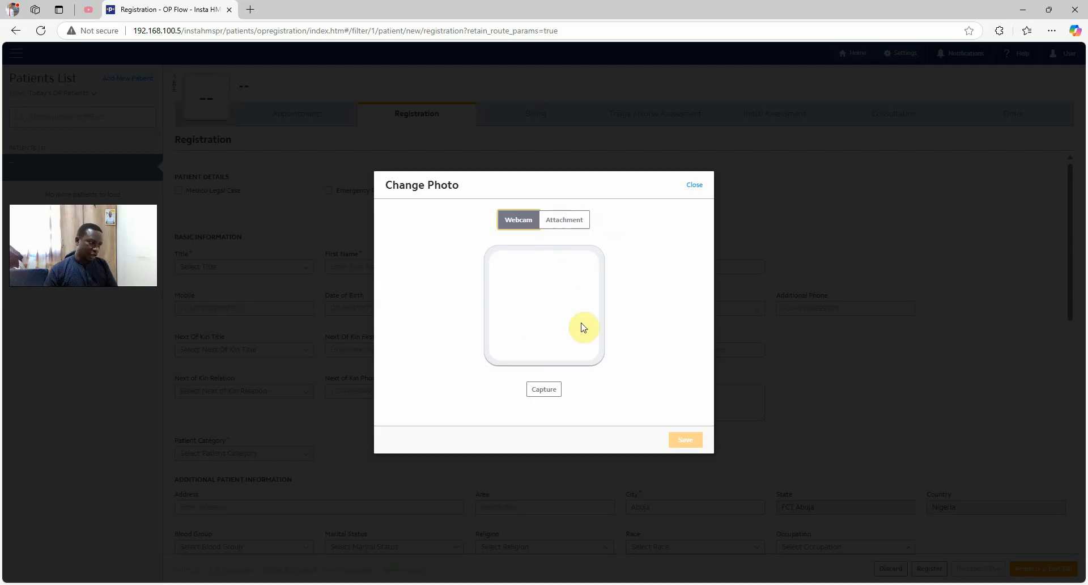
left_click(558, 224)
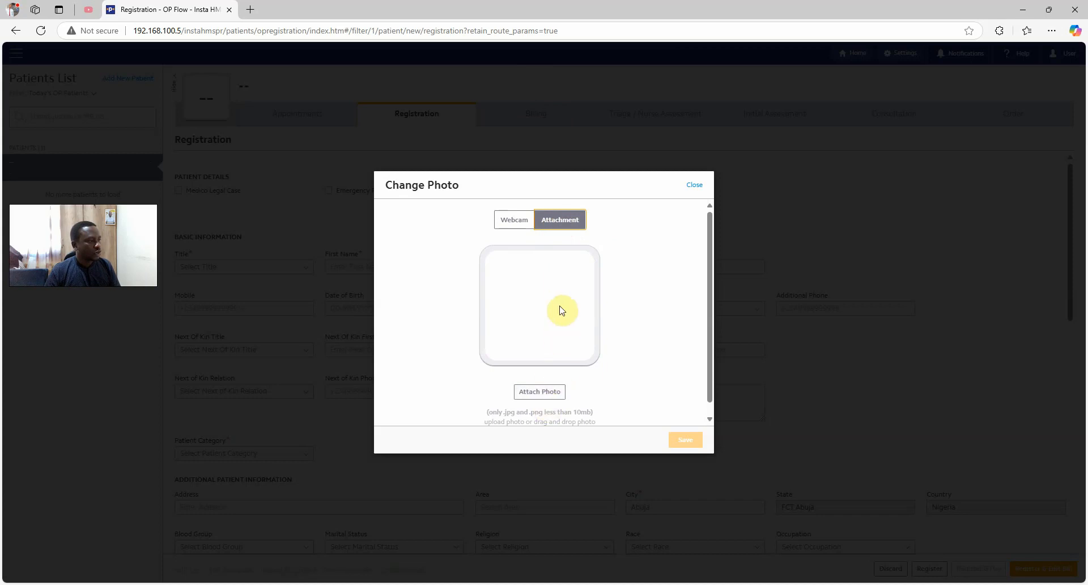
left_click(556, 389)
double_click(595, 283)
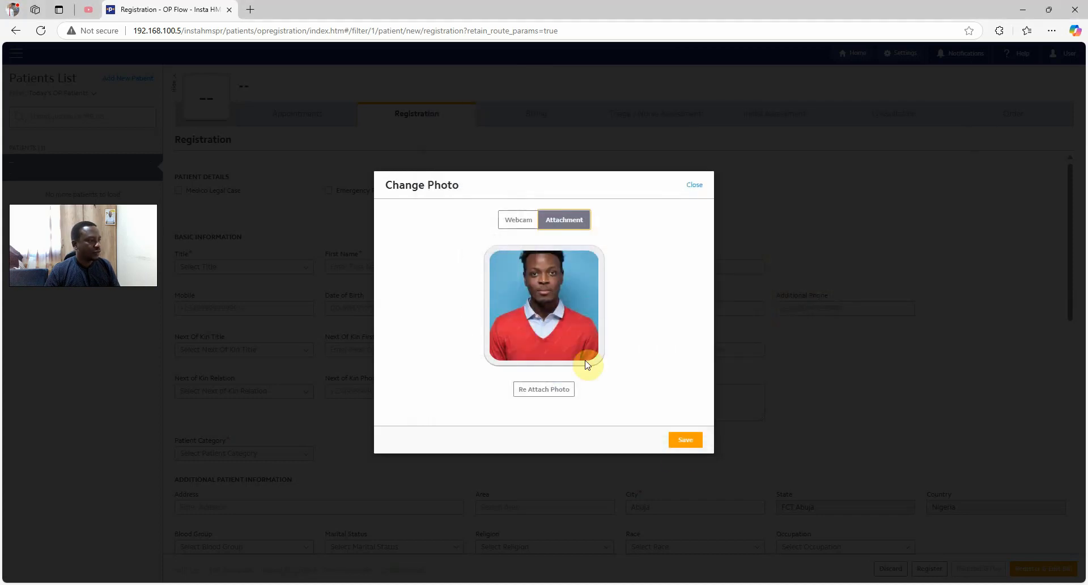
left_click(685, 441)
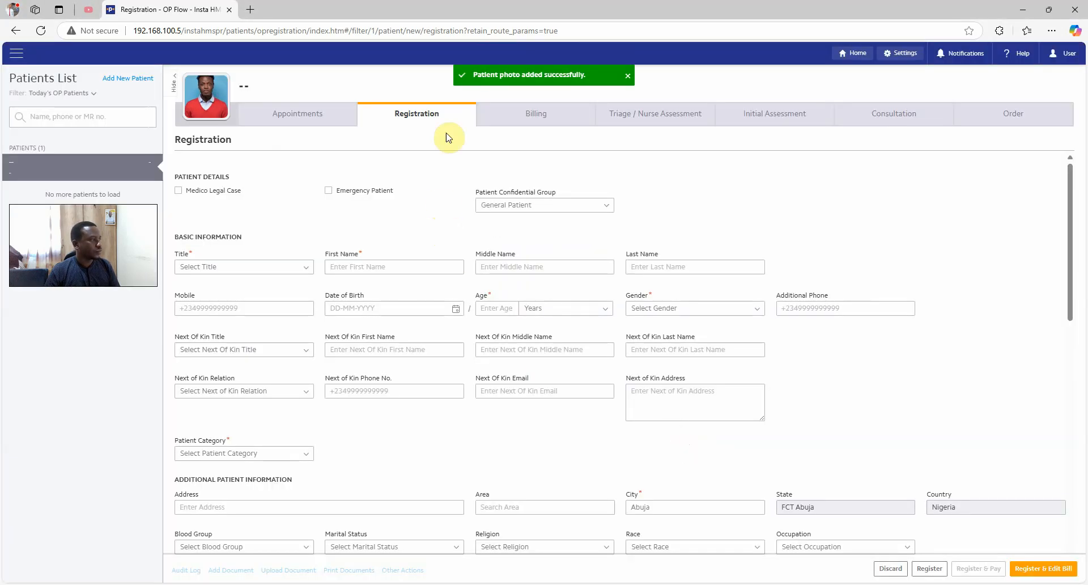
Set the title to Mr. and enter the patient's first and last name
left_click(292, 270)
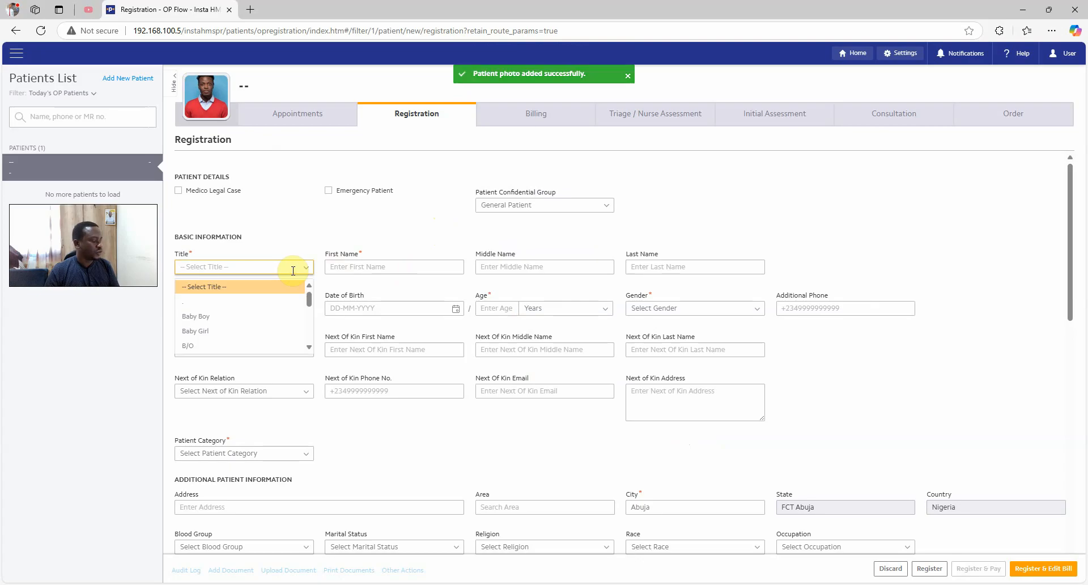
type("mr")
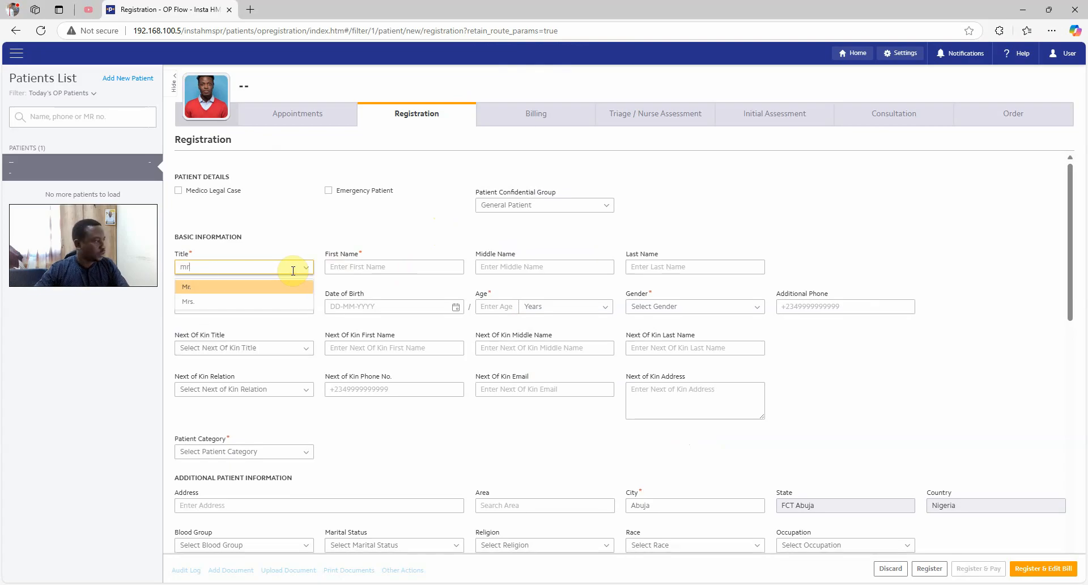
left_click(292, 286)
left_click(354, 266)
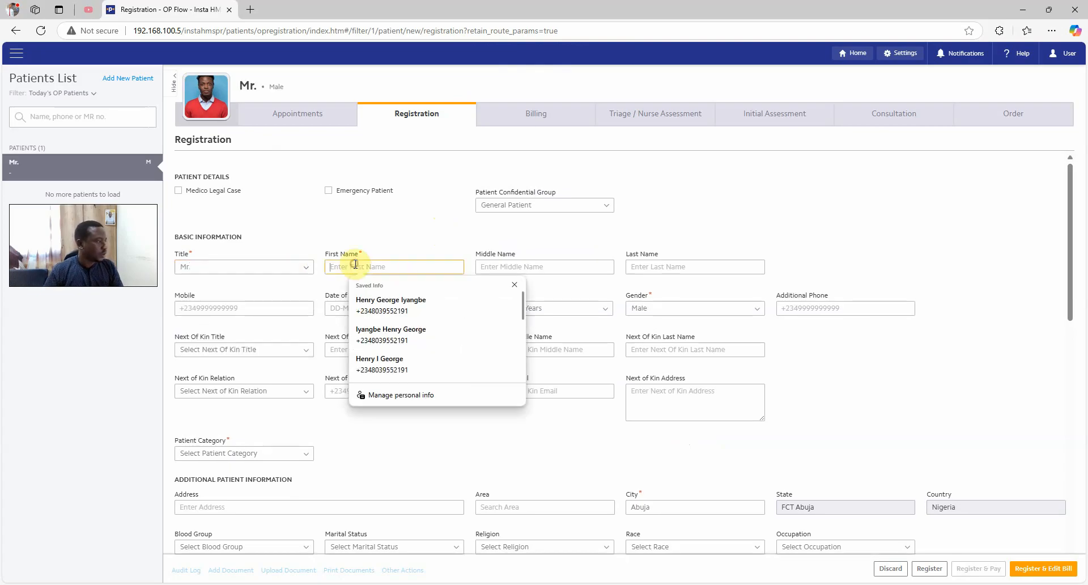
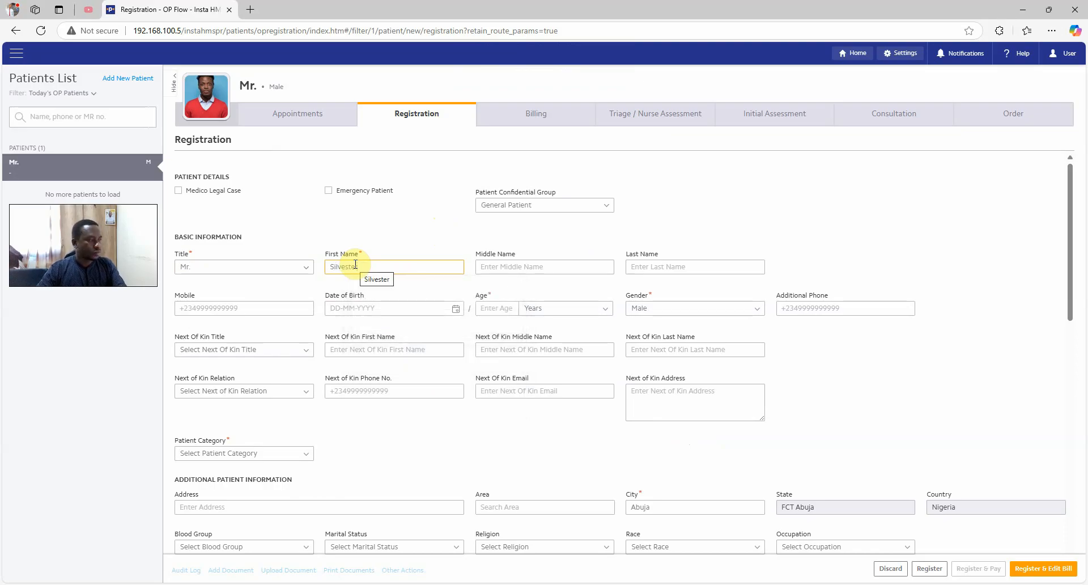
key("Tab")
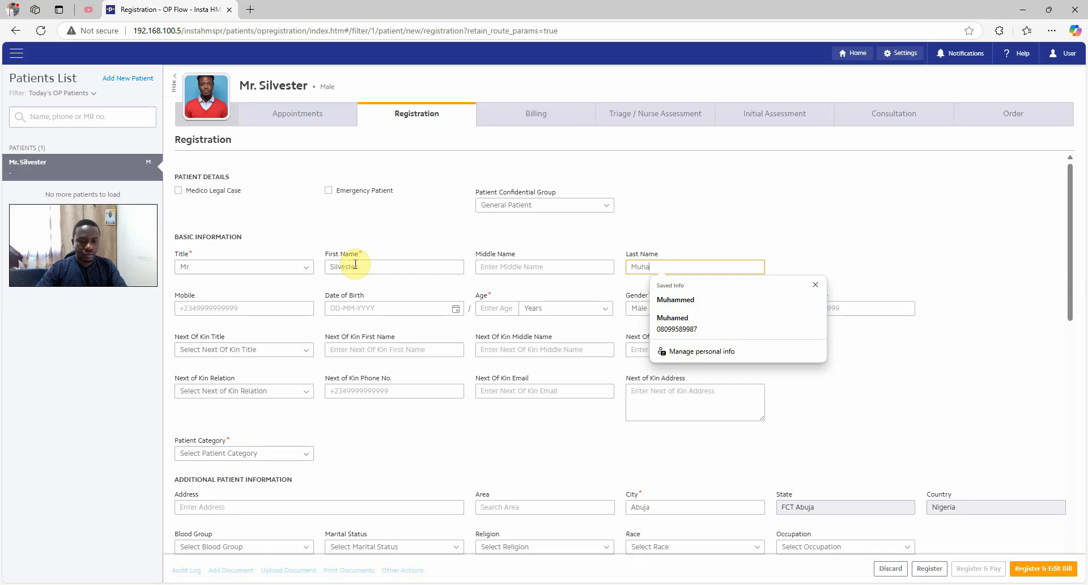
left_click(680, 300)
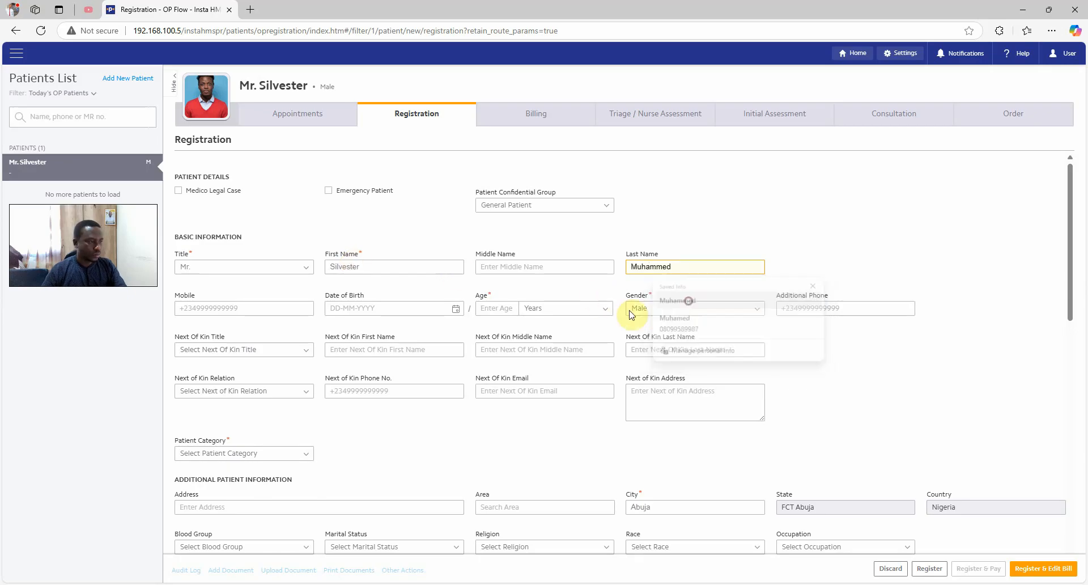
left_click(254, 308)
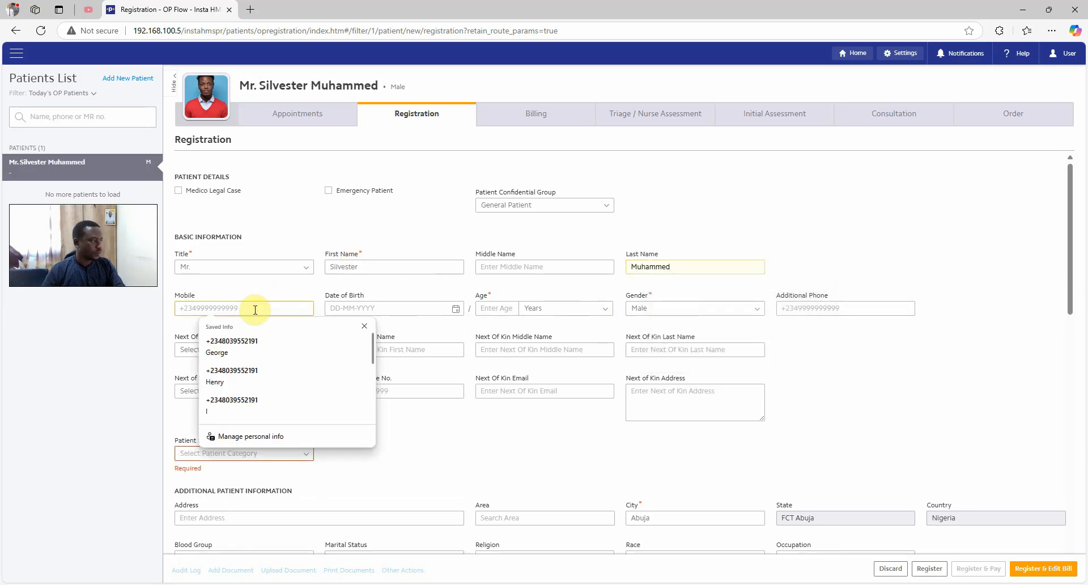
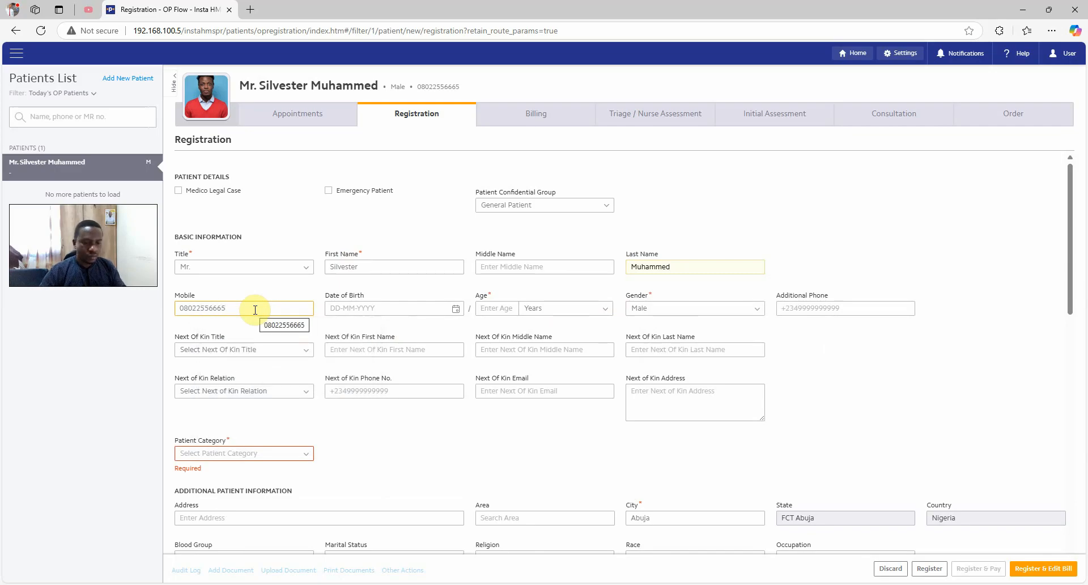
key("Tab")
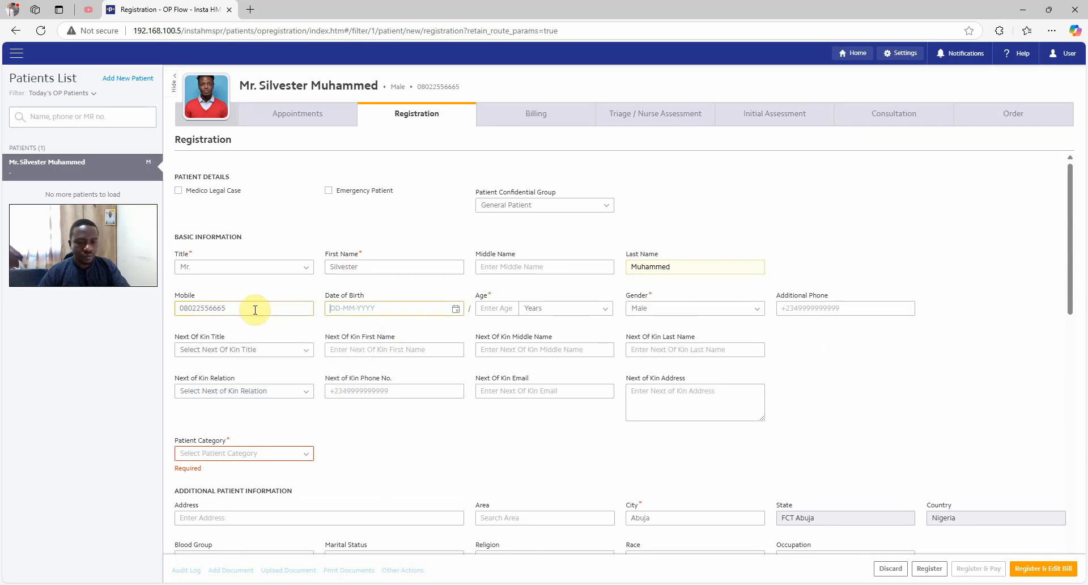
type("12-12-199")
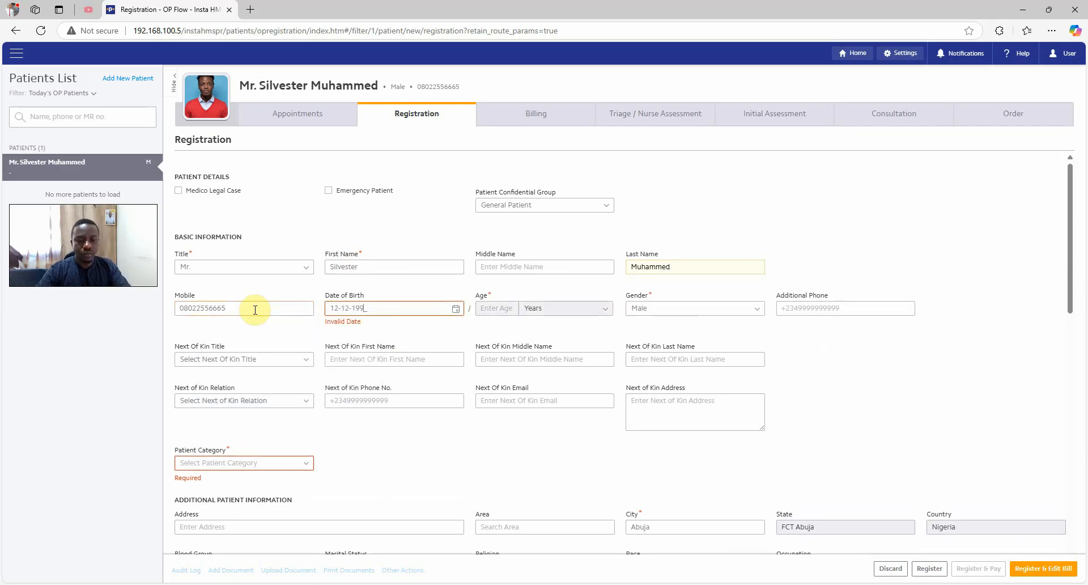
type("8")
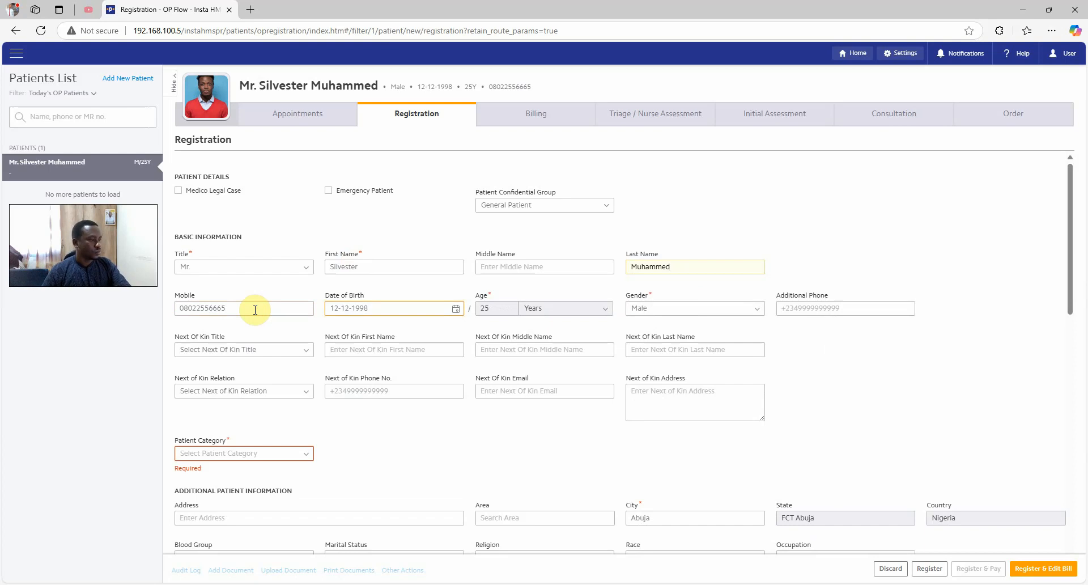
key("Tab")
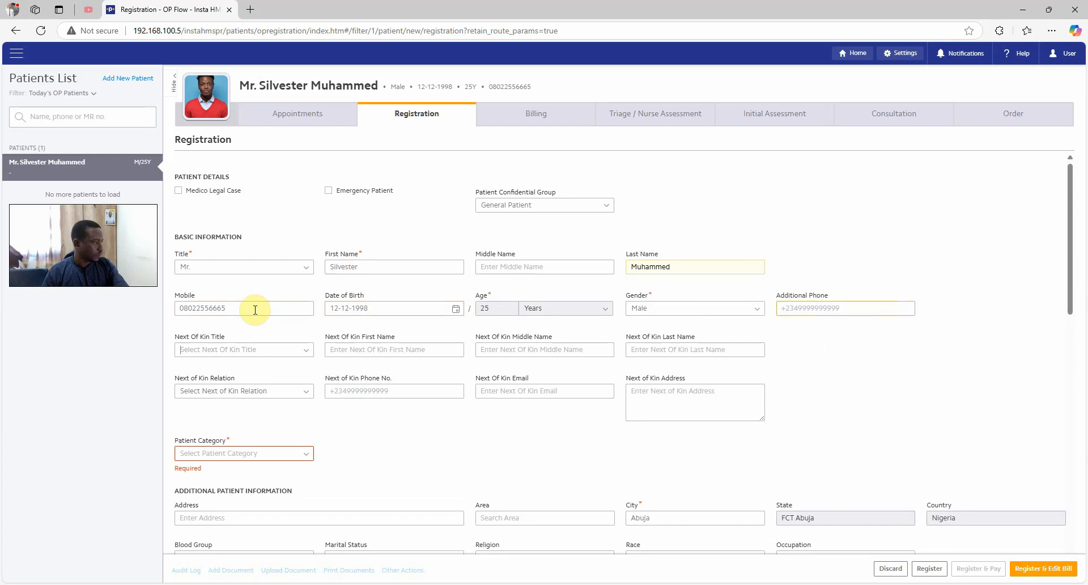
scroll(309, 397, "down", 1)
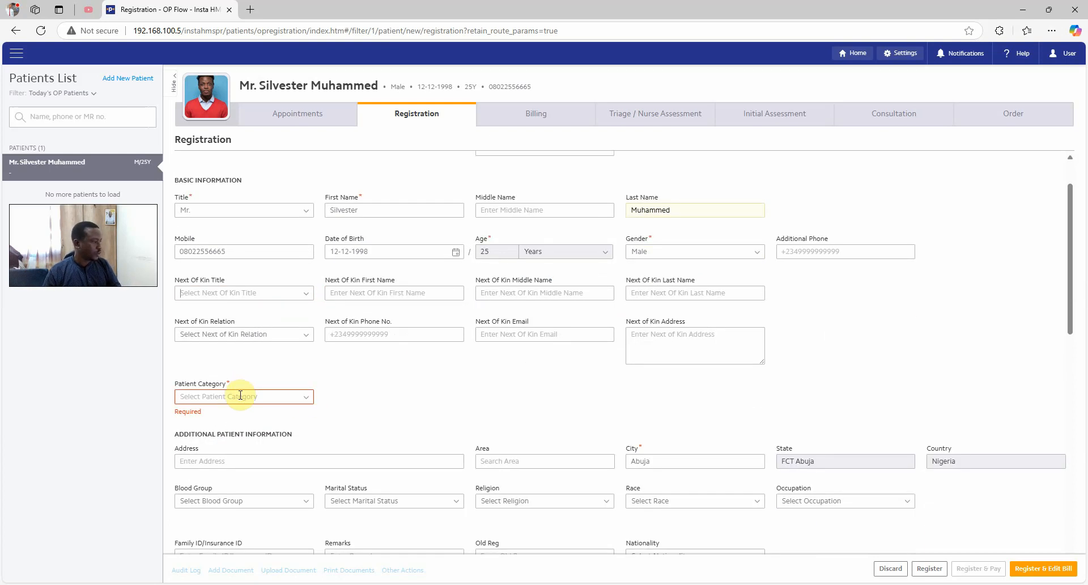
Set patient category to CASH PAYMENT (FOR EVERYBODY) and fill the patient's e-mail from autofill
left_click(240, 394)
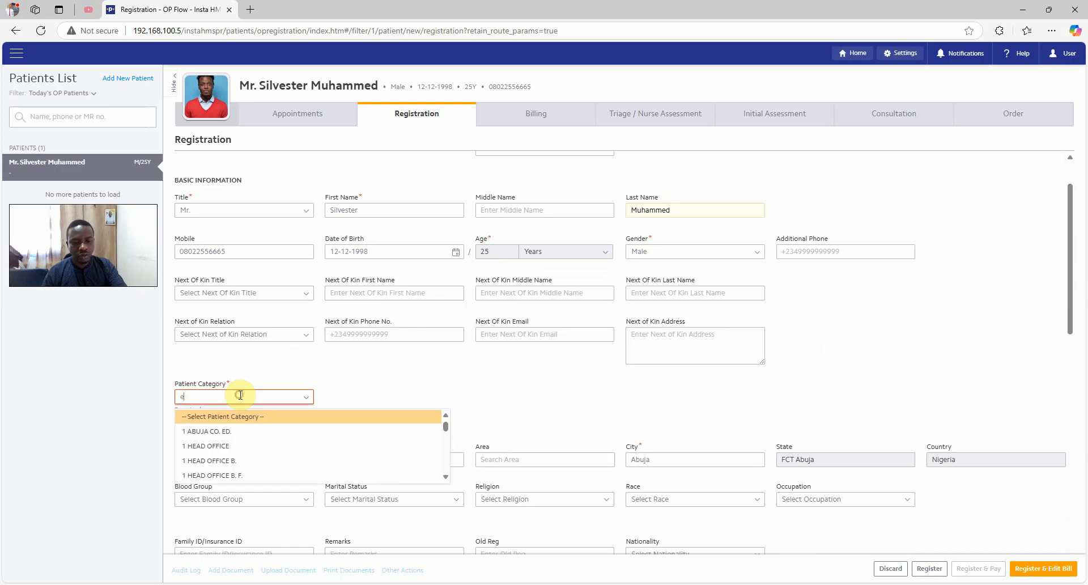
type("cash")
left_click(252, 415)
scroll(383, 390, "down", 4)
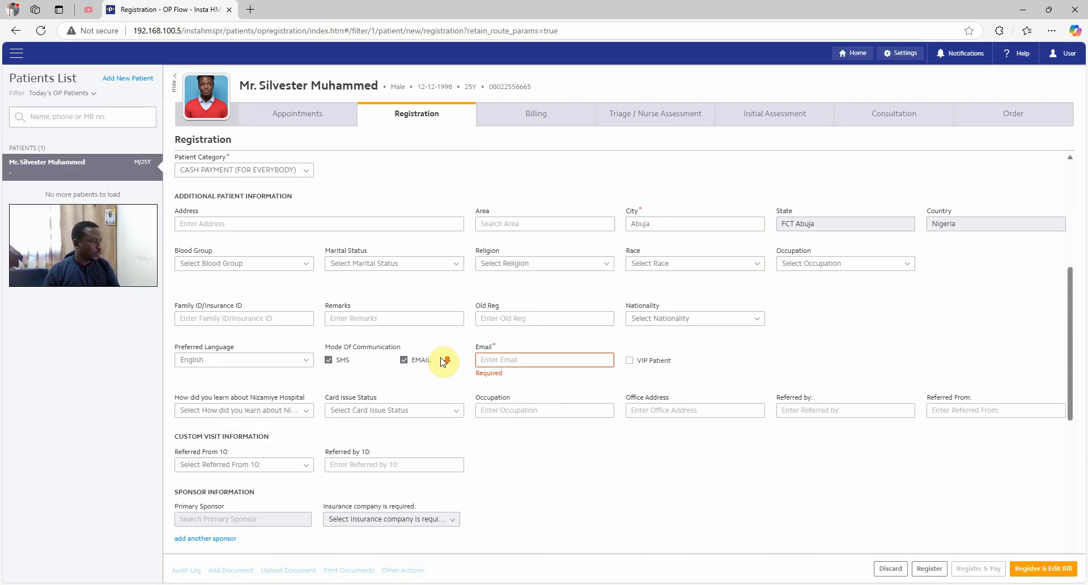
left_click(530, 359)
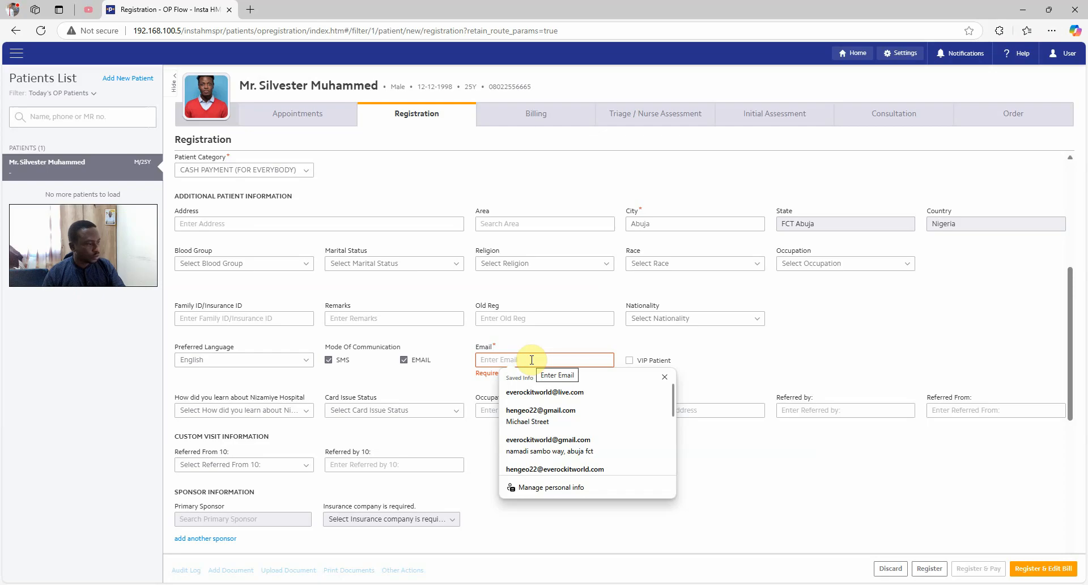
left_click(549, 422)
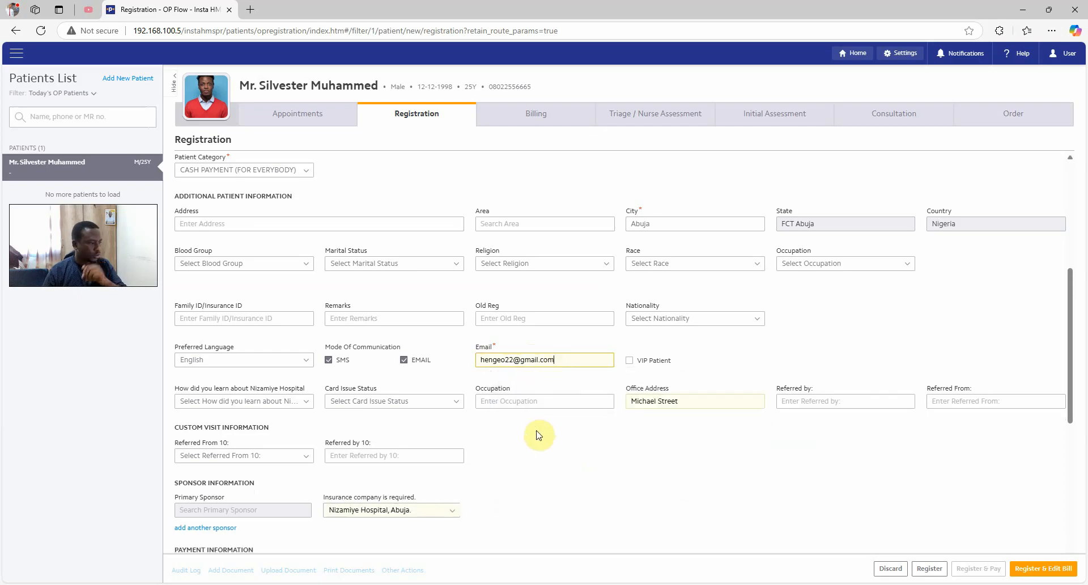
left_click(526, 458)
scroll(562, 434, "down", 2)
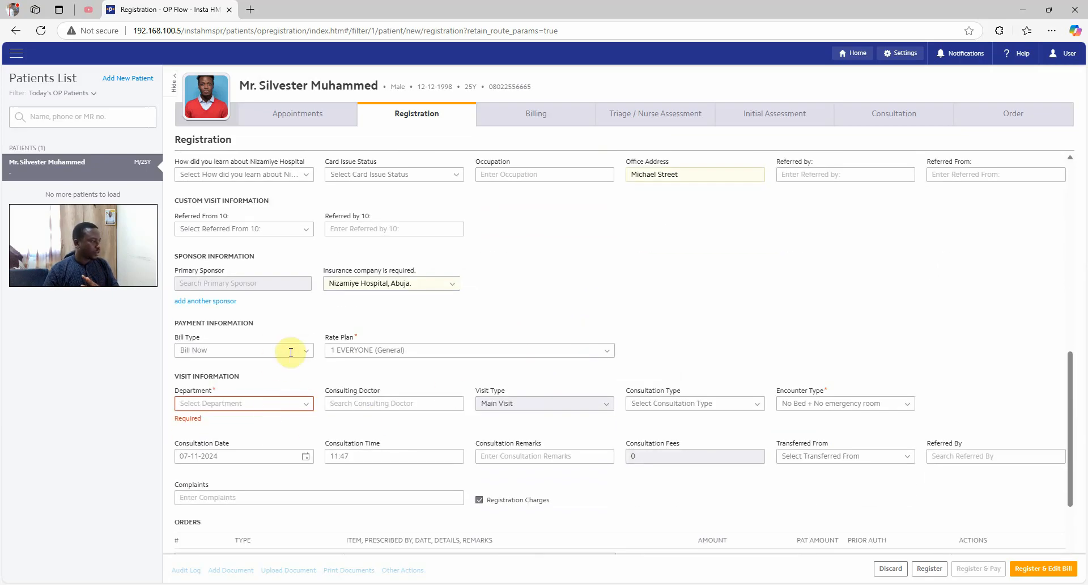
Set department EMERGENCY / GOPD - IPD with the emergency doctor as consulting doctor
left_click(270, 402)
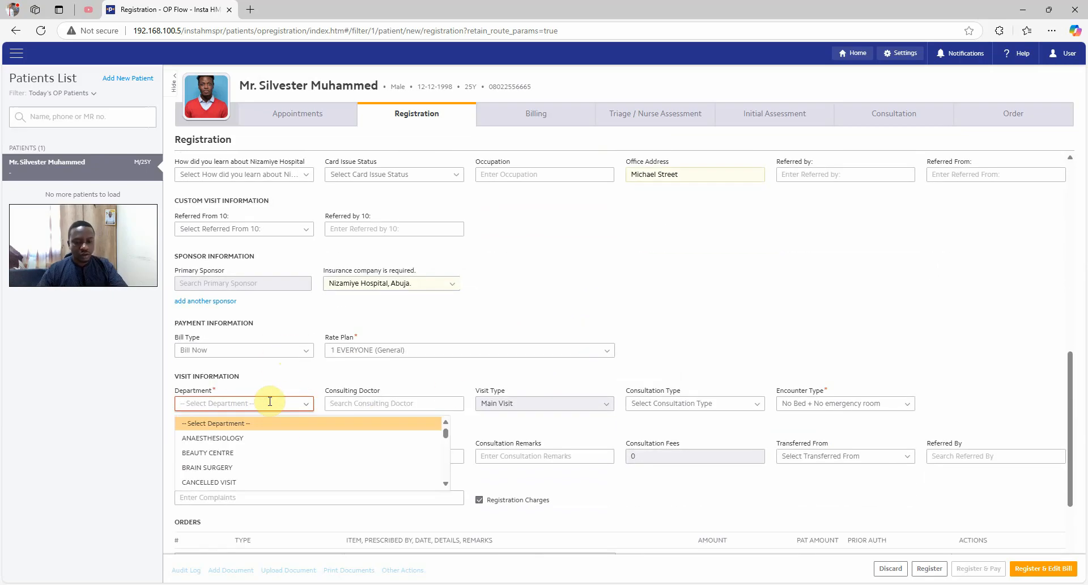
type("gen")
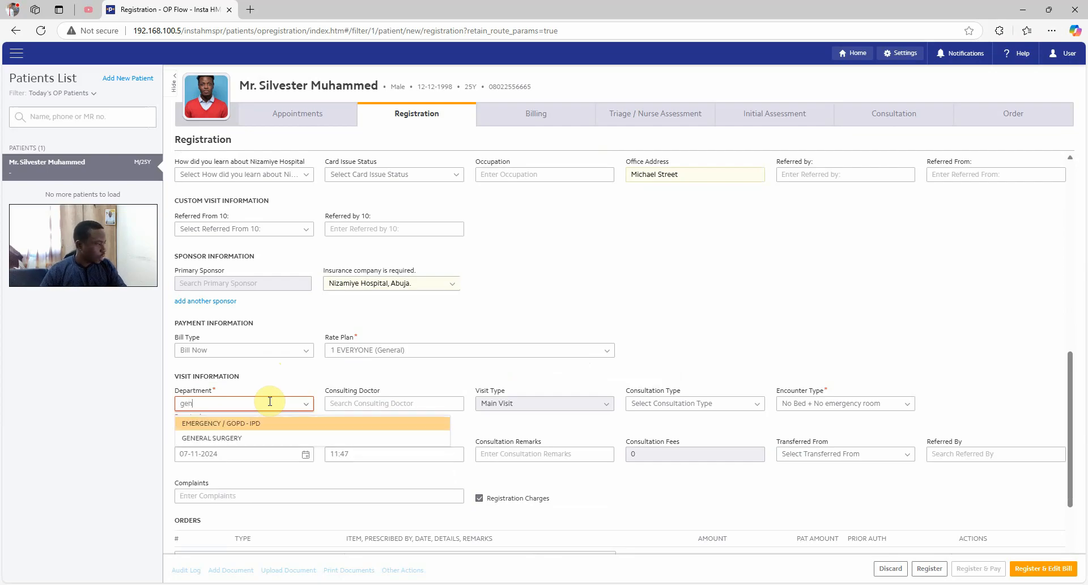
left_click(261, 431)
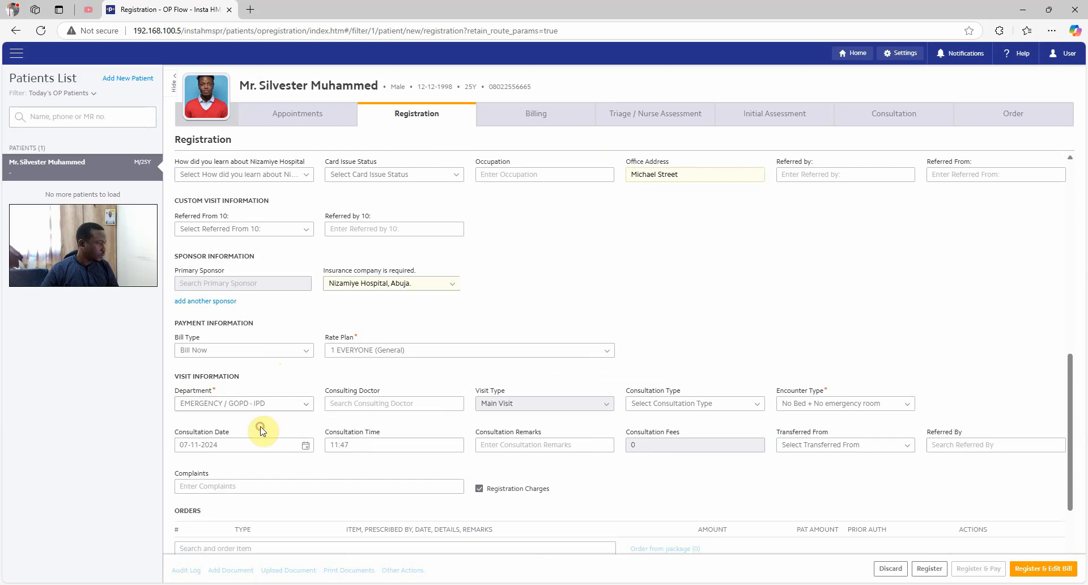
left_click(352, 405)
type("dr")
left_click(363, 424)
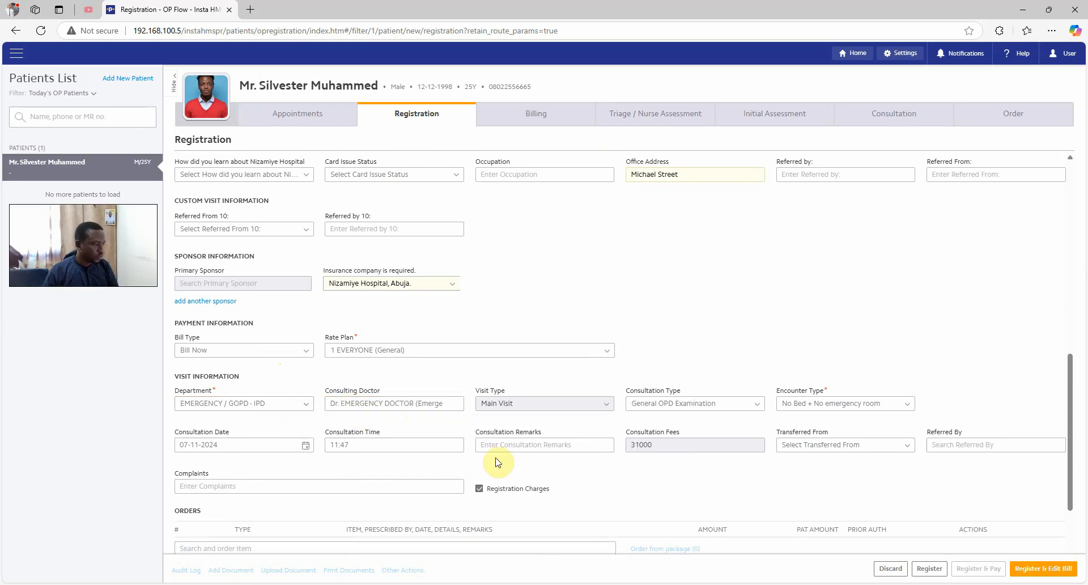
Keep General OPD Examination as consultation type and review the 36,000.00 cash total
left_click(762, 403)
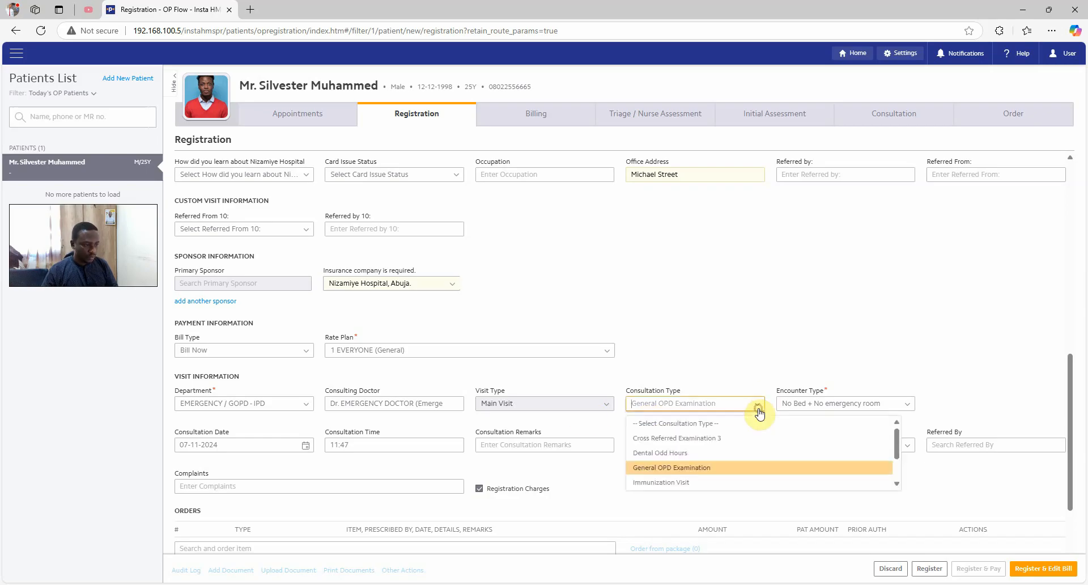
left_click(767, 340)
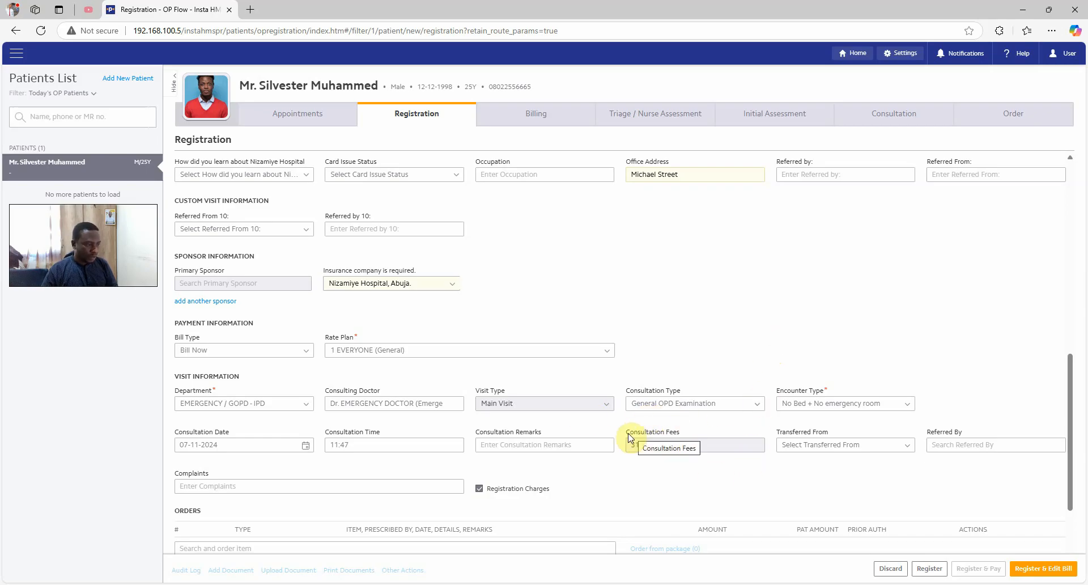
left_click_drag(626, 435, 682, 436)
left_click(655, 472)
scroll(566, 405, "down", 3)
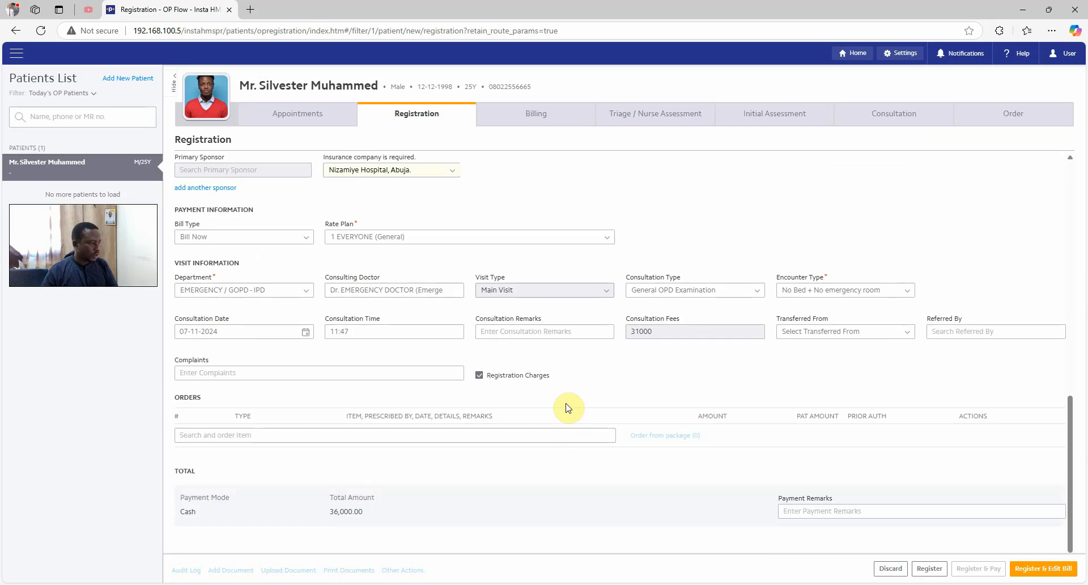
scroll(573, 396, "up", 5)
scroll(610, 395, "down", 5)
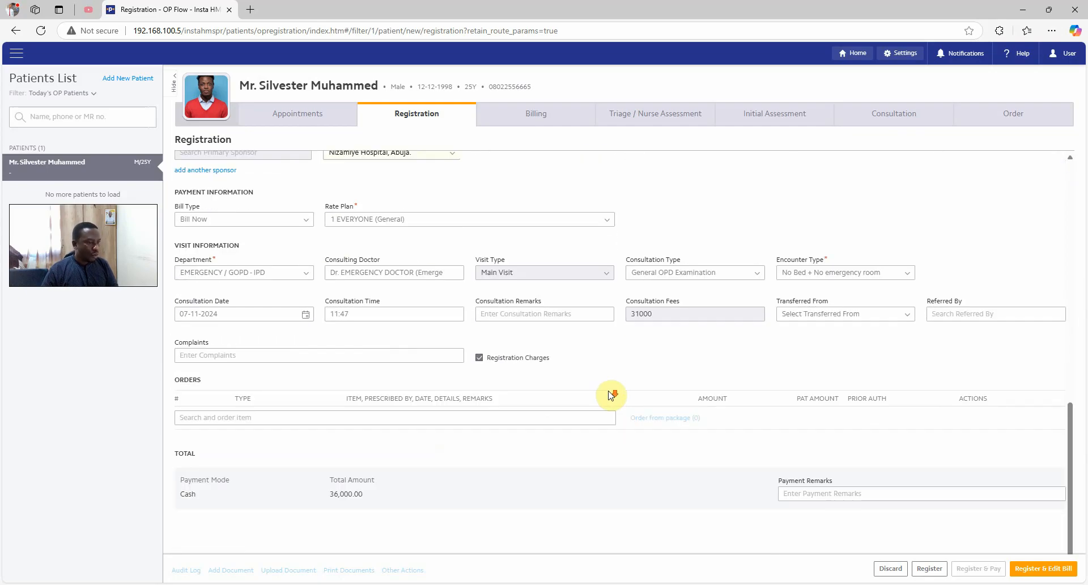
scroll(610, 395, "up", 3)
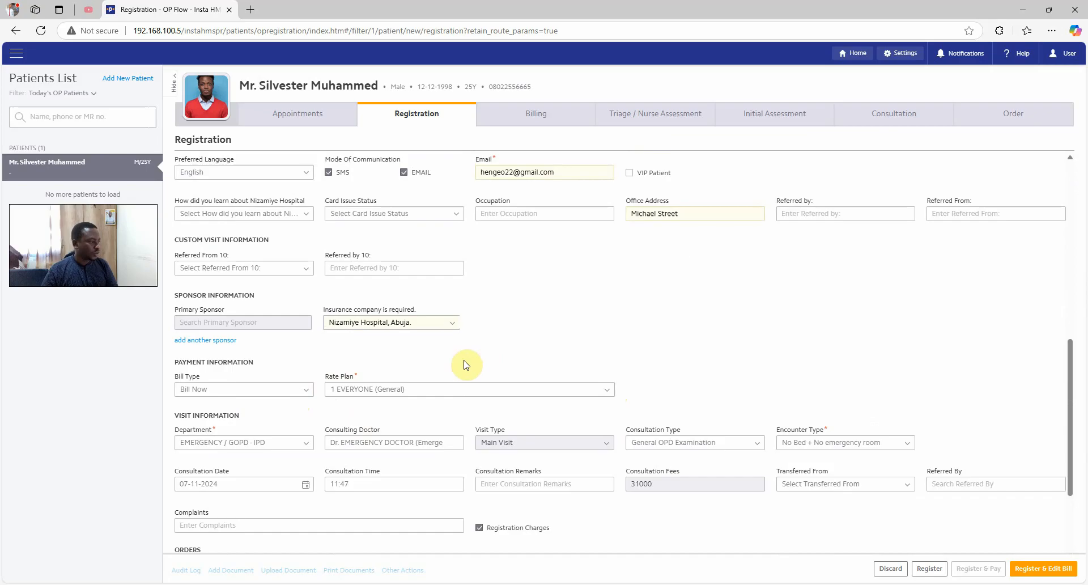
scroll(572, 386, "down", 2)
scroll(574, 387, "down", 1)
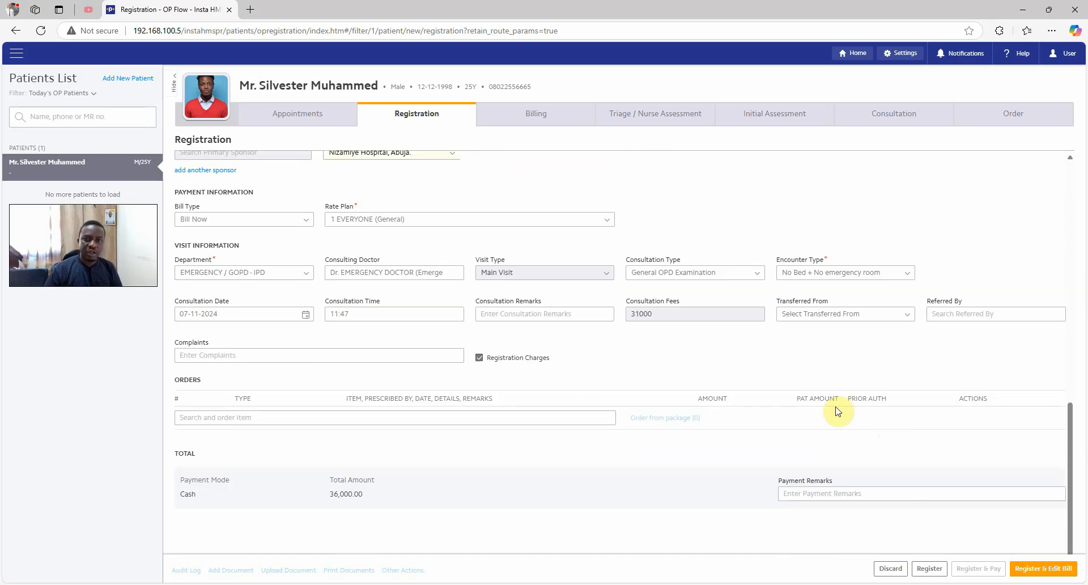
Register the patient and check the 'Welcome to Nizamiye Hospital' confirmation email in Gmail
left_click(928, 569)
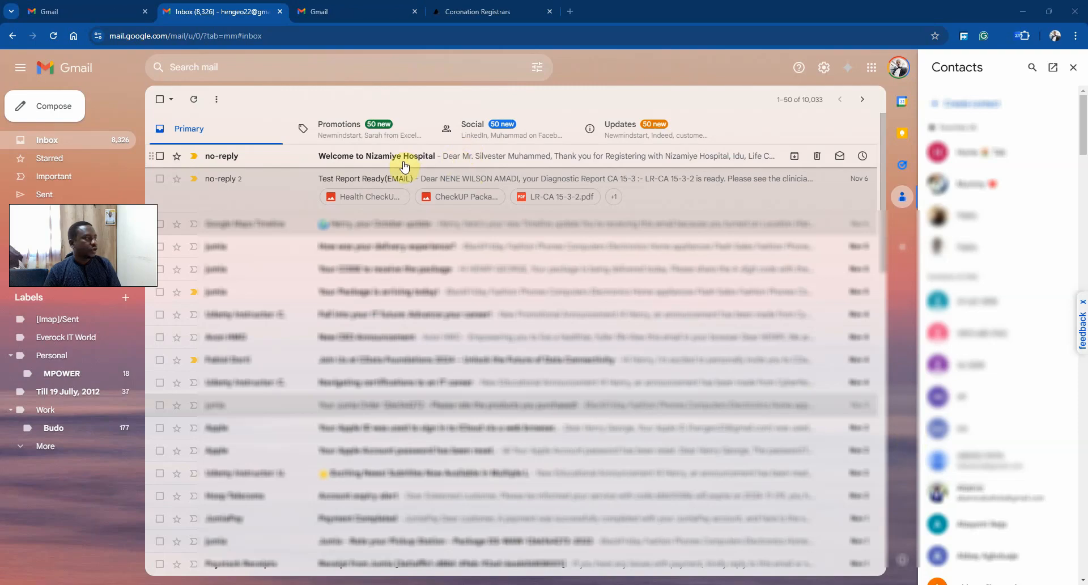
left_click(411, 165)
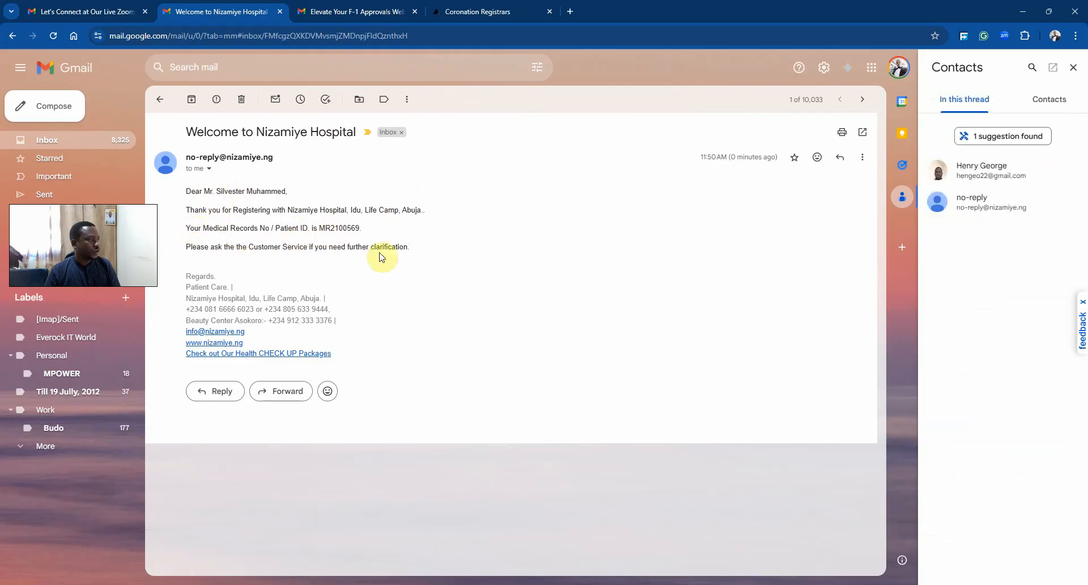
left_click(96, 143)
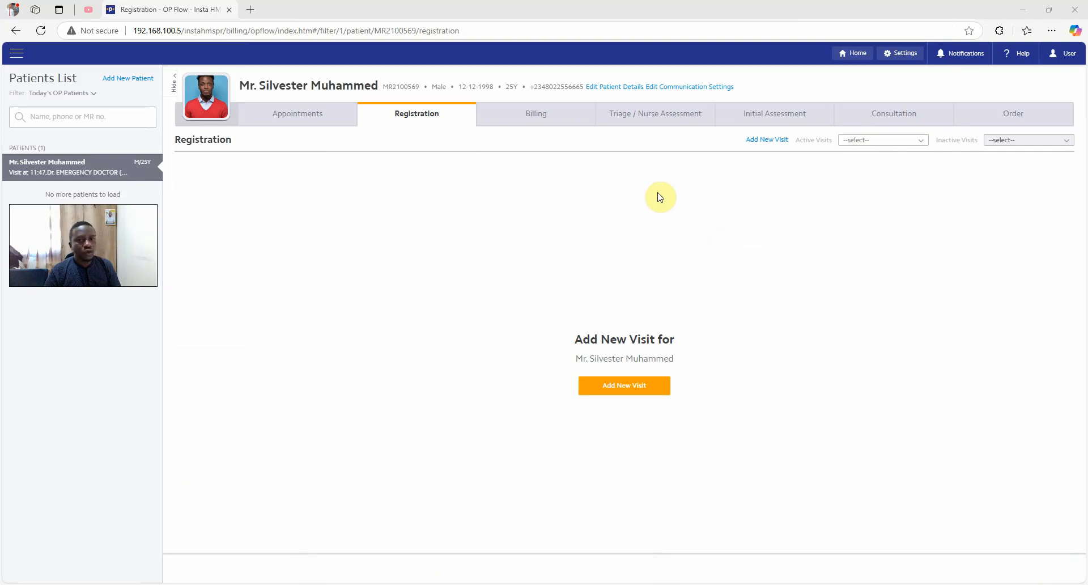
Check the patient's active visit and load the open bill on the Billing page
left_click(872, 143)
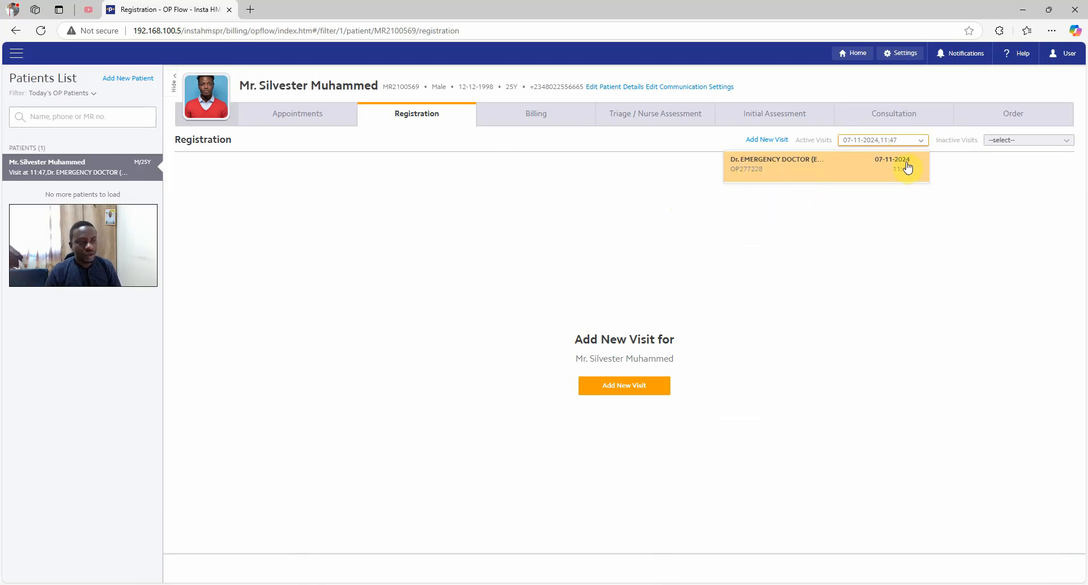
left_click(840, 258)
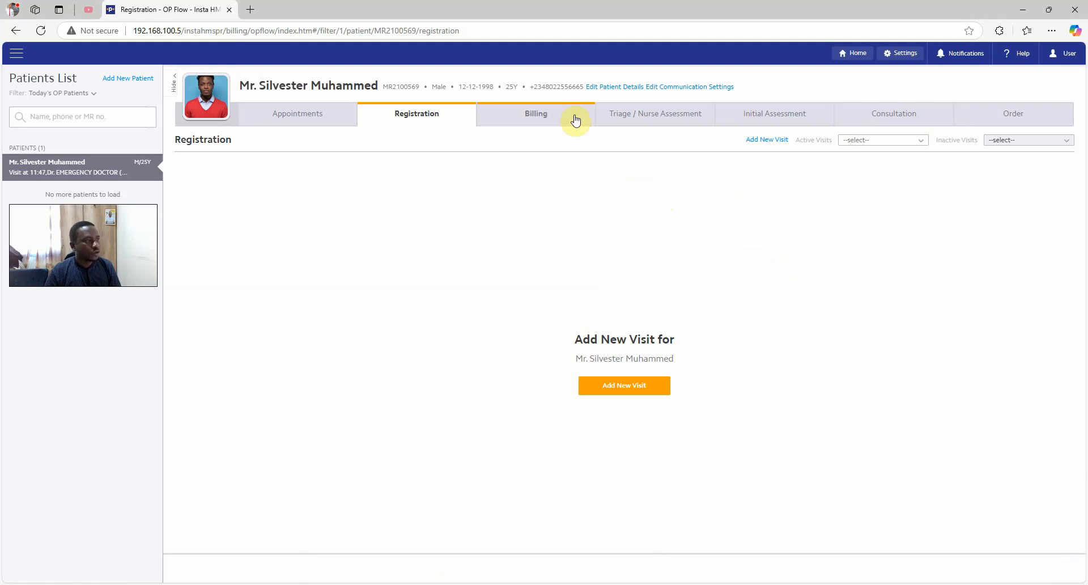
left_click(545, 123)
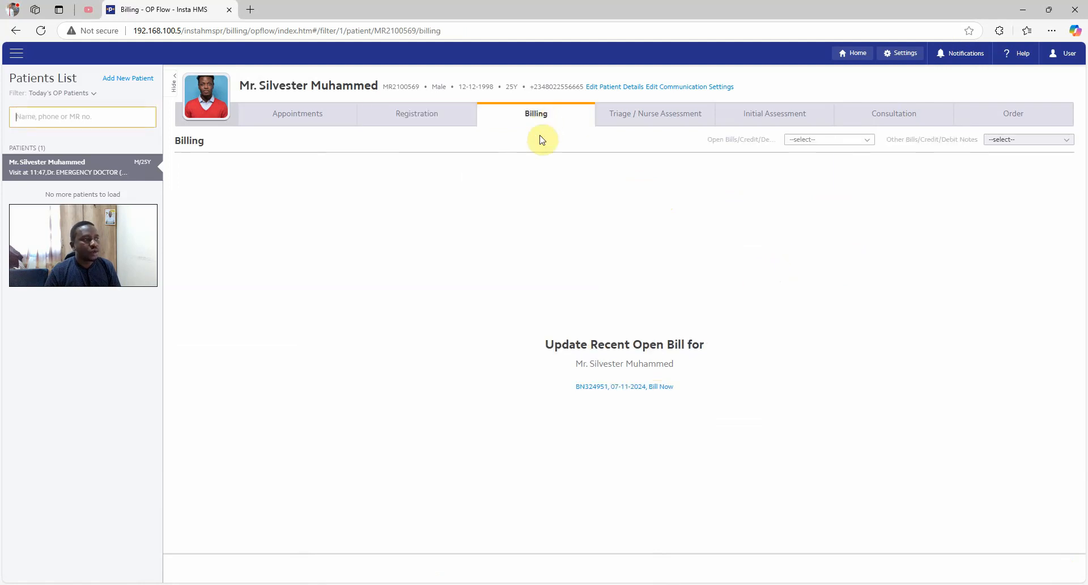
left_click(852, 143)
left_click(790, 179)
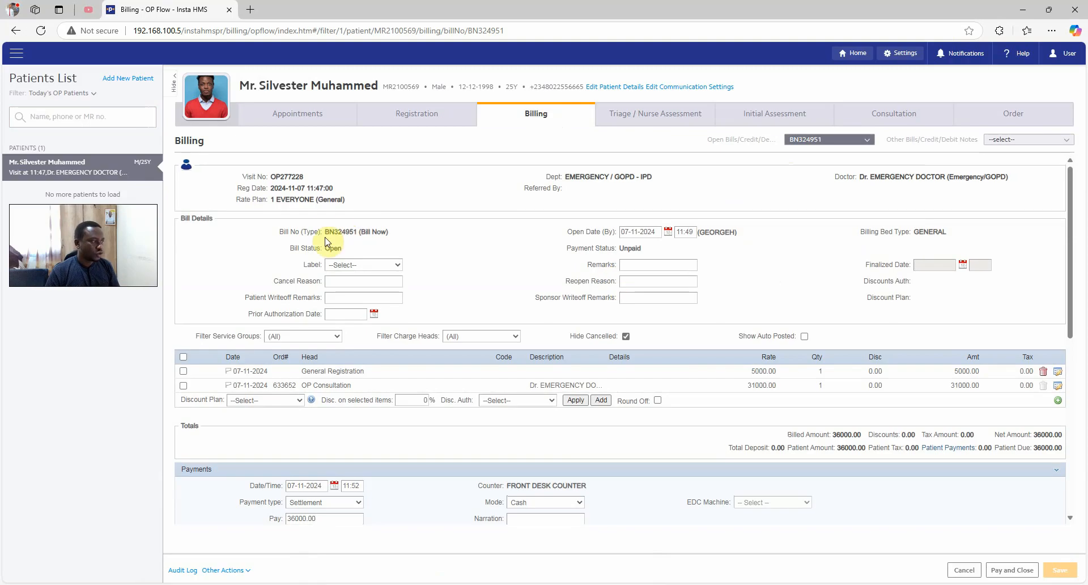
Review the bill number, visit details and 36,000.00 net amount with payment mode Cash
left_click_drag(326, 231, 367, 231)
left_click(348, 232)
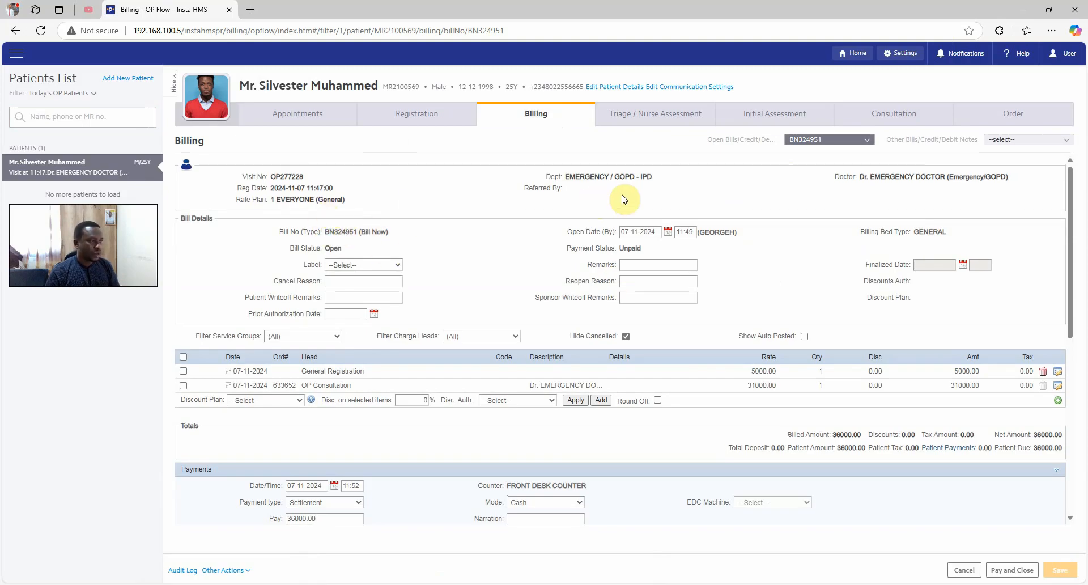
left_click_drag(553, 176, 761, 188)
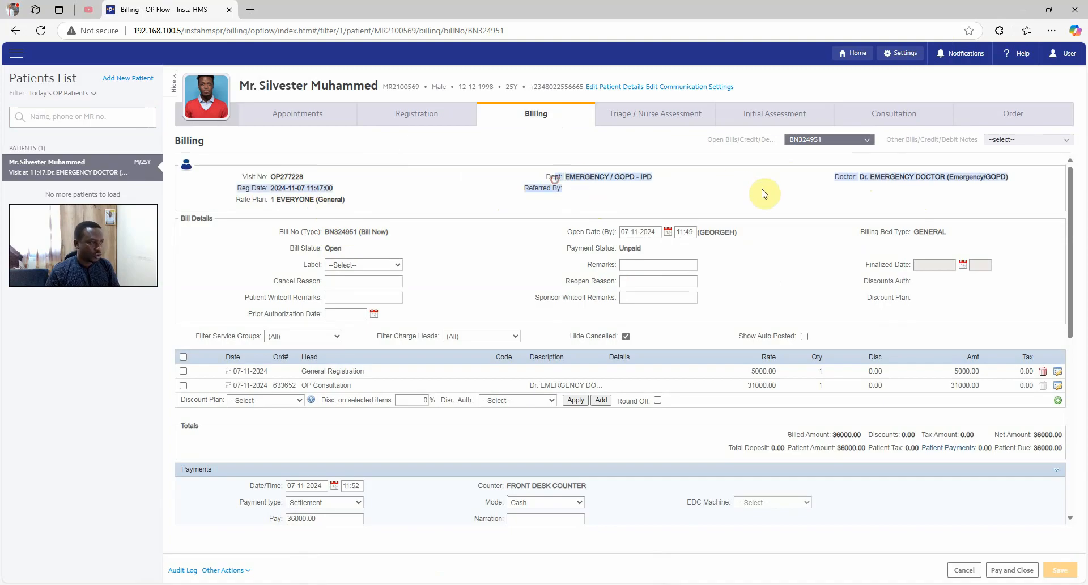
left_click(815, 197)
scroll(483, 296, "down", 1)
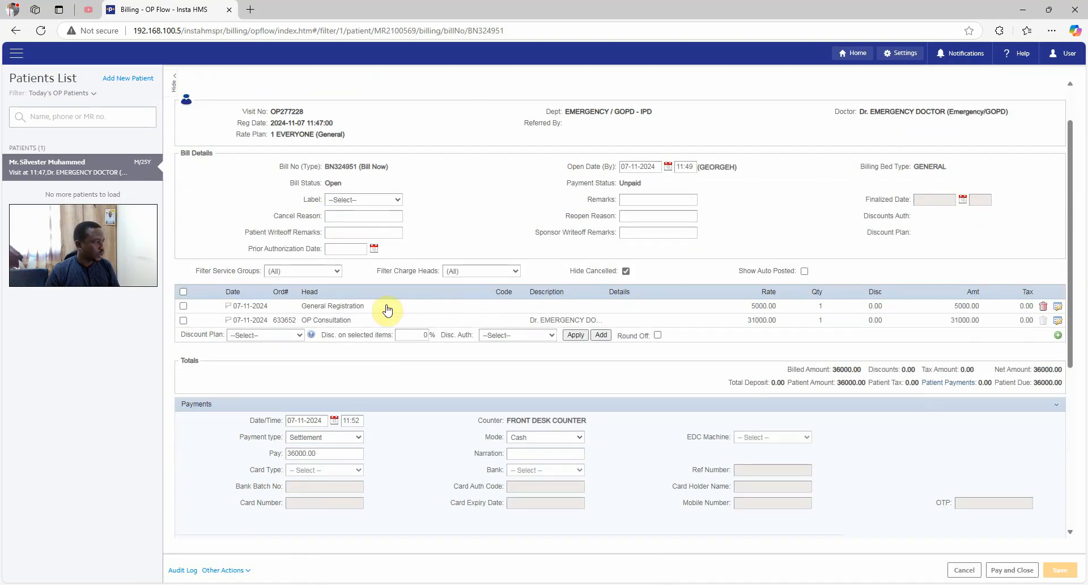
scroll(651, 319, "down", 3)
scroll(651, 323, "up", 4)
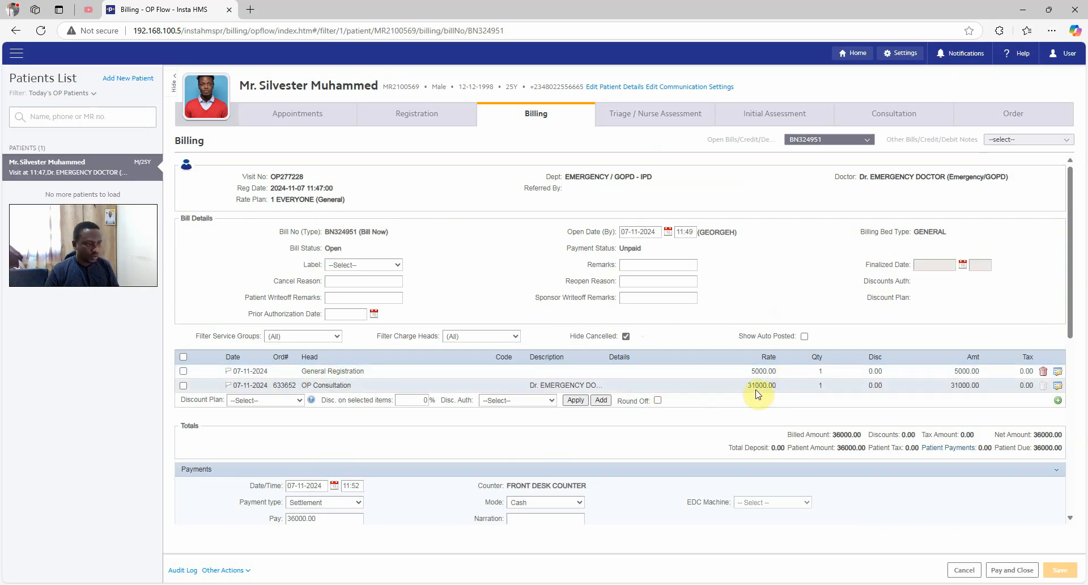
scroll(930, 407, "down", 1)
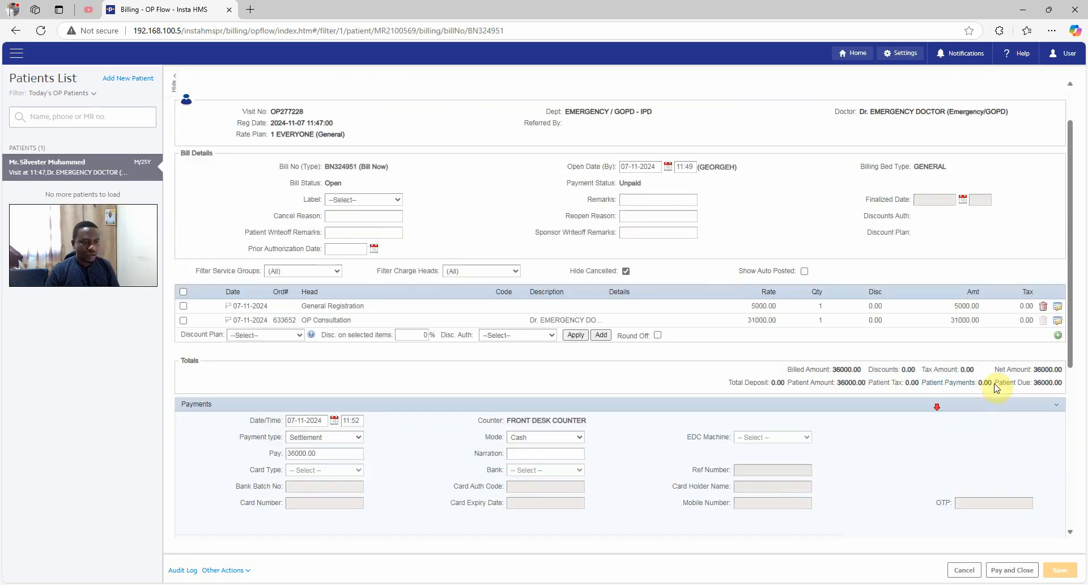
left_click_drag(1004, 370, 1031, 369)
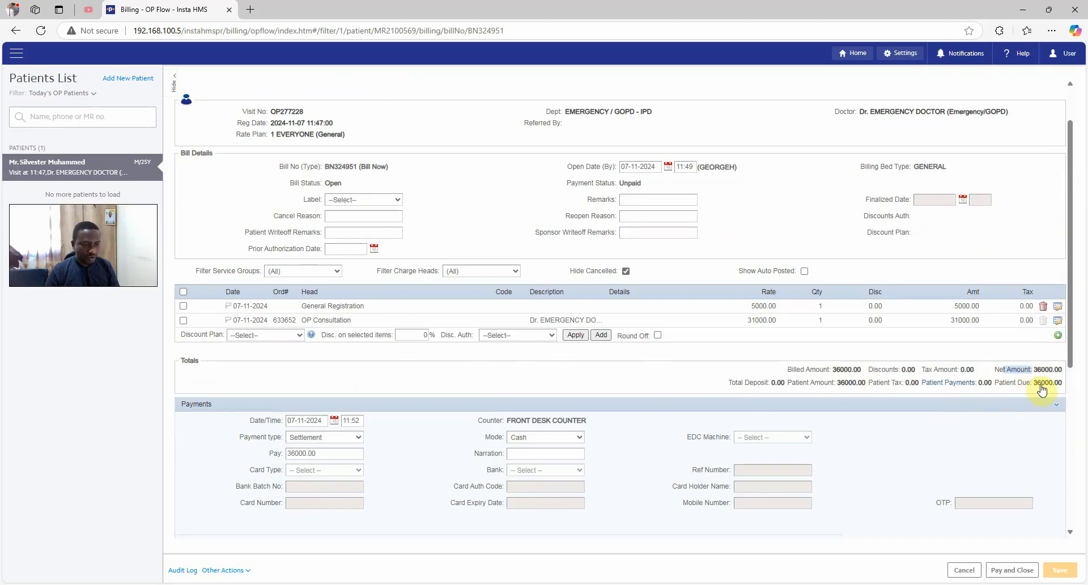
scroll(560, 400, "down", 1)
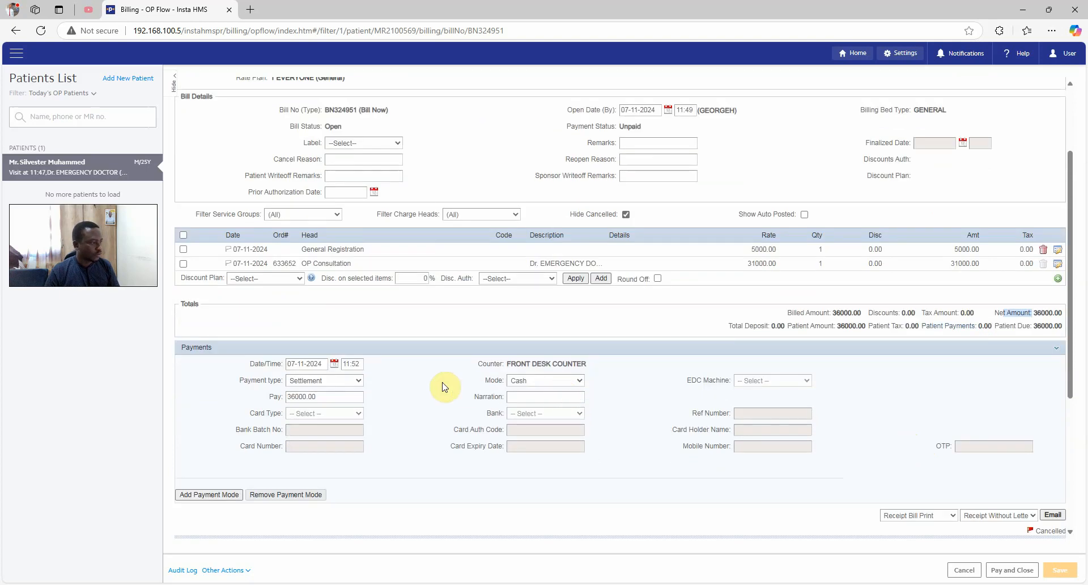
left_click(526, 385)
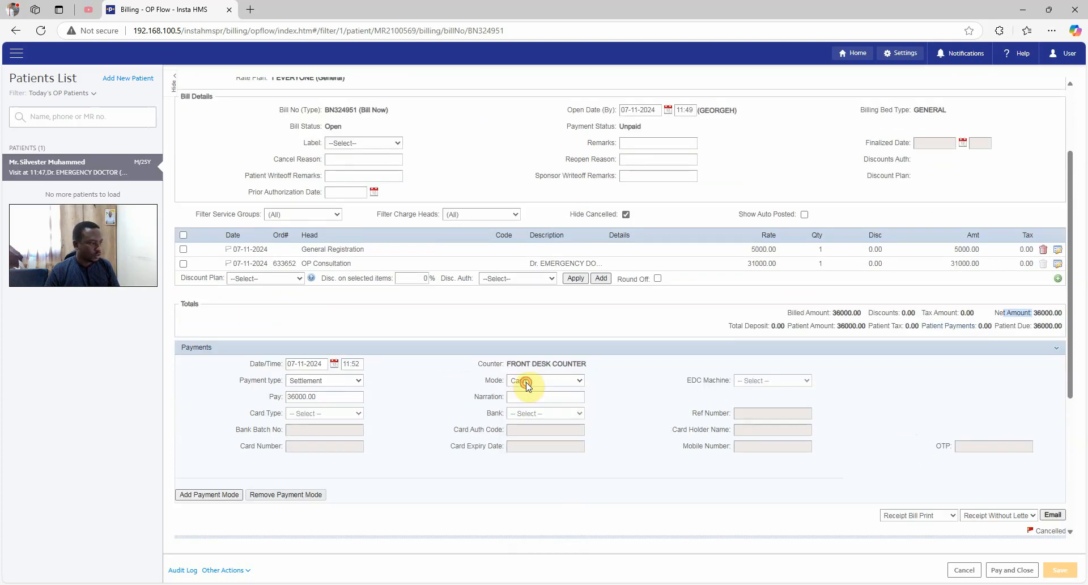
left_click(1001, 576)
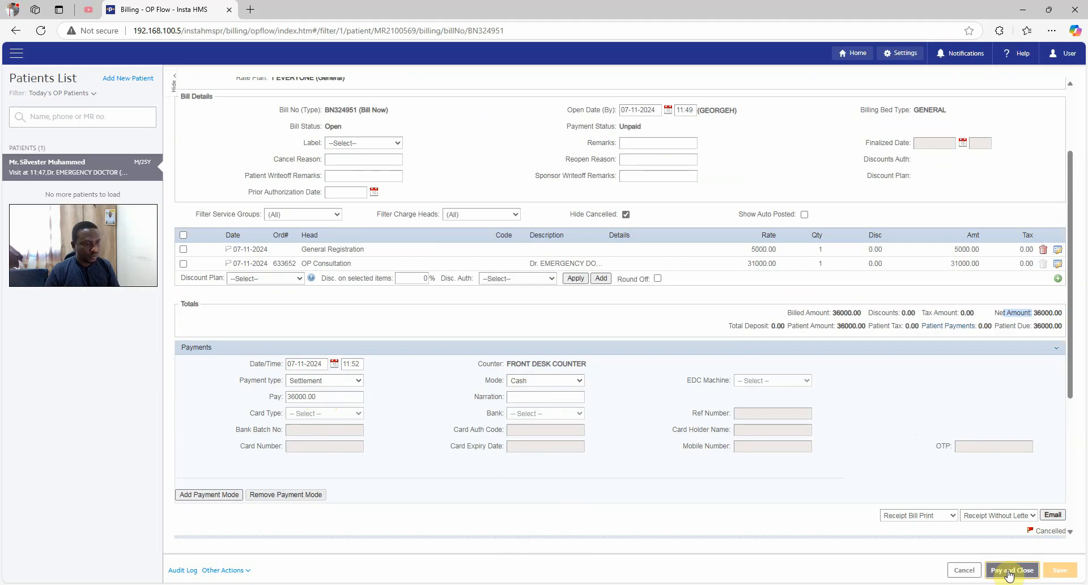
Pay and close the bill, then review the 36,000.00 Bill Cum Receipt and return to billing
left_click(1008, 573)
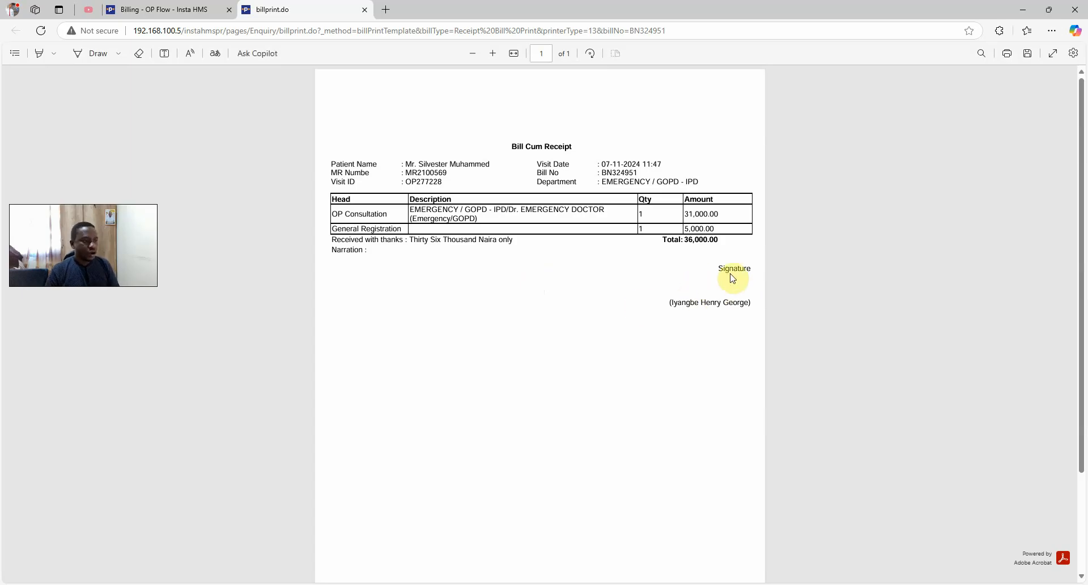
left_click_drag(724, 276, 704, 330)
left_click(505, 279)
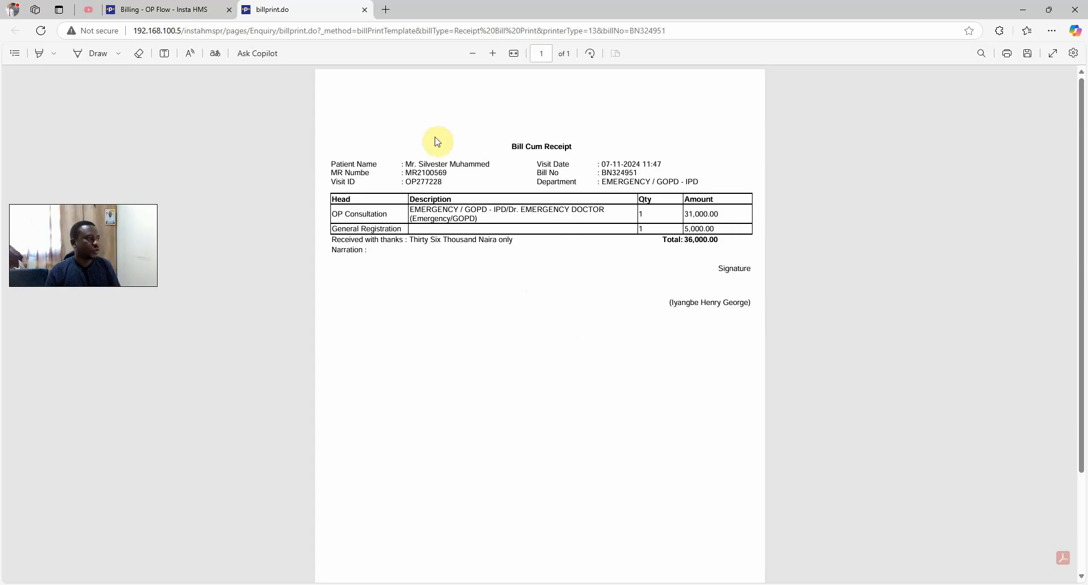
left_click(189, 11)
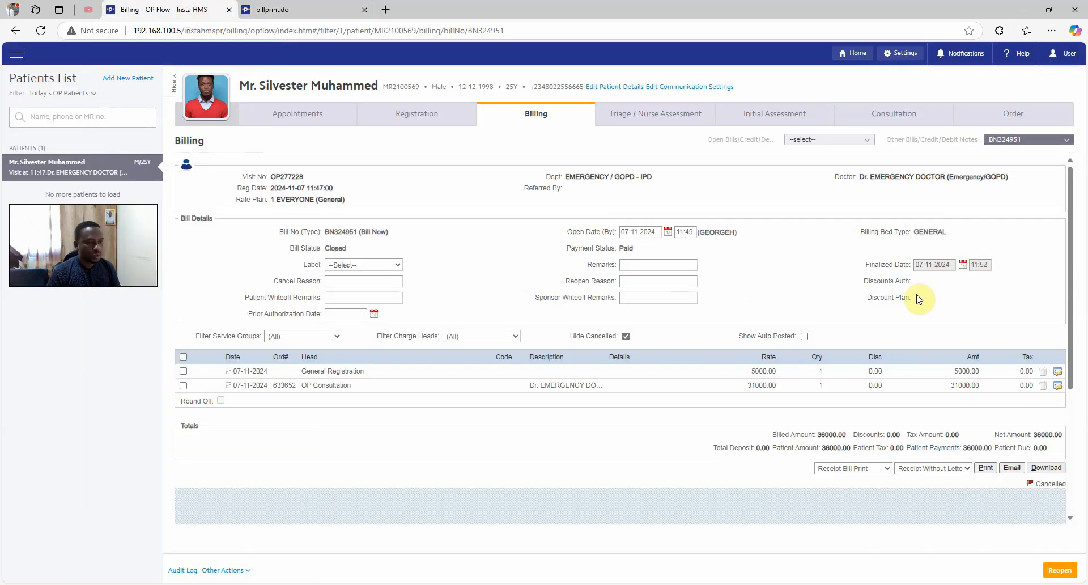
left_click(911, 475)
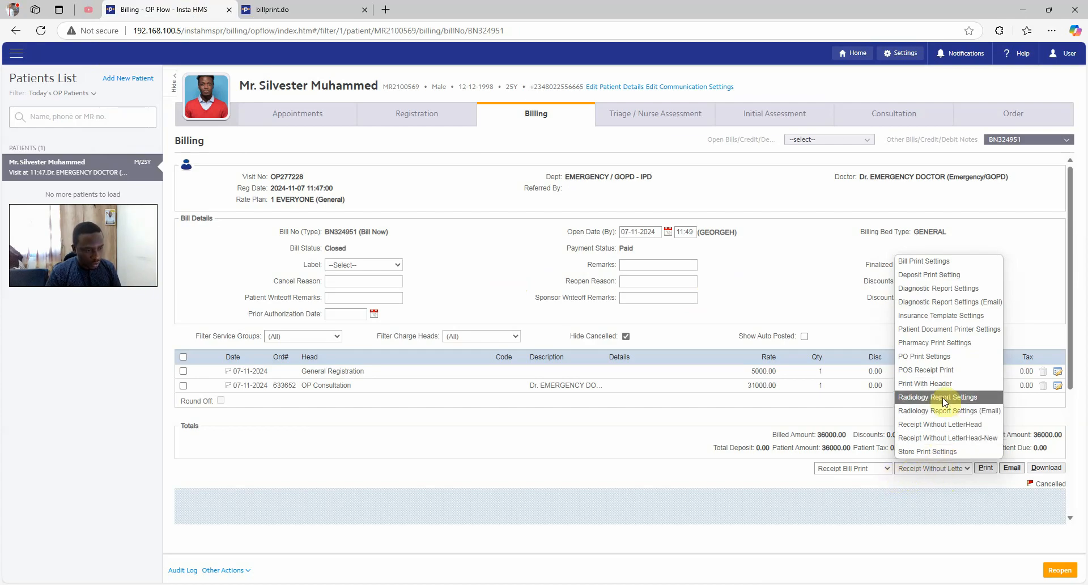
Reprint the Bill Cum Receipt using the Print With Header template, fitted to page width
left_click(944, 381)
left_click(986, 467)
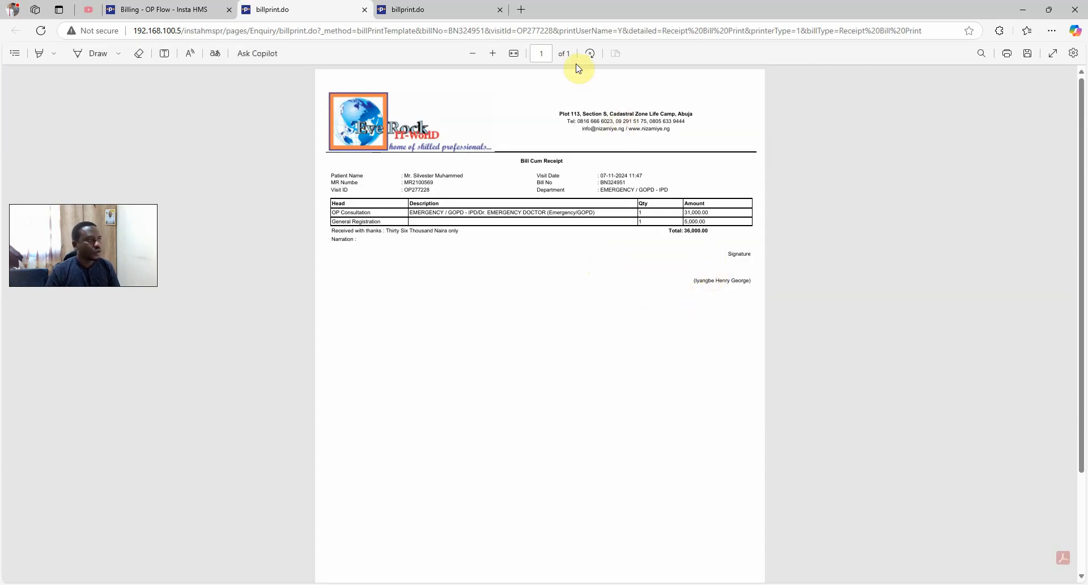
left_click(513, 54)
scroll(739, 214, "down", 2)
left_click(164, 10)
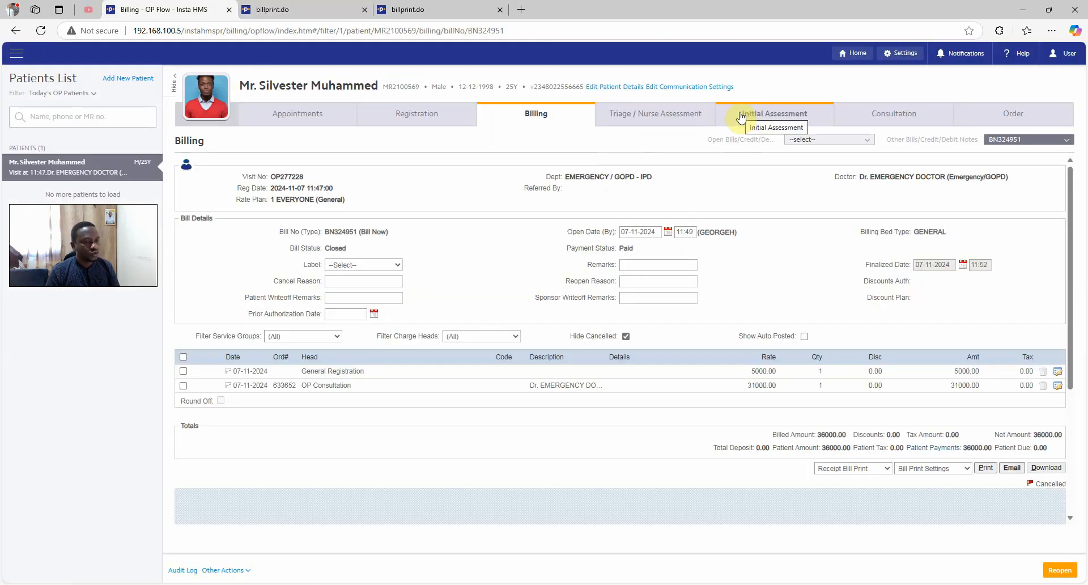
Start a new initial assessment for the patient from the triage page
left_click(696, 117)
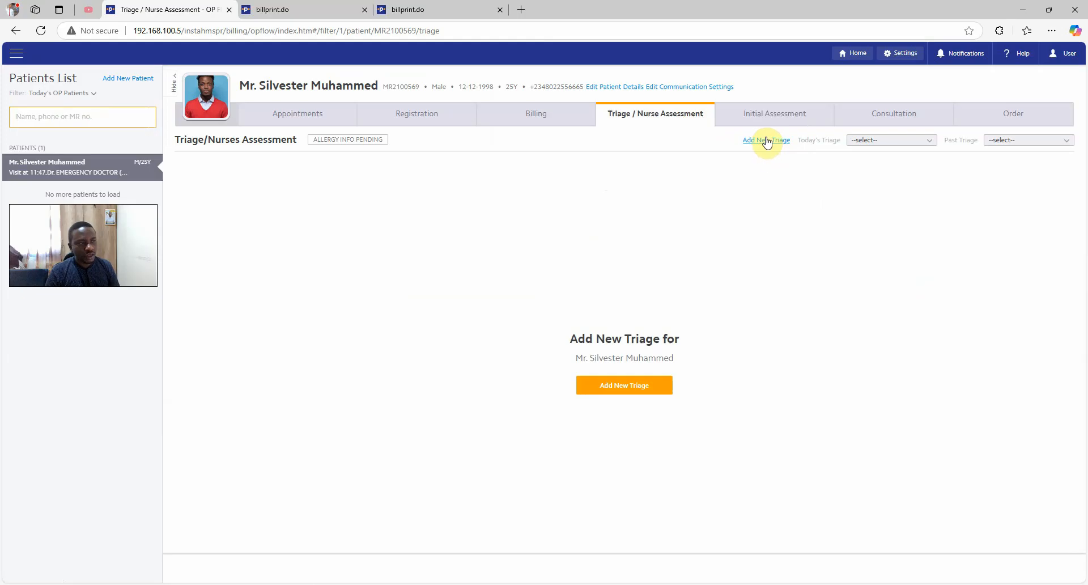
left_click(774, 118)
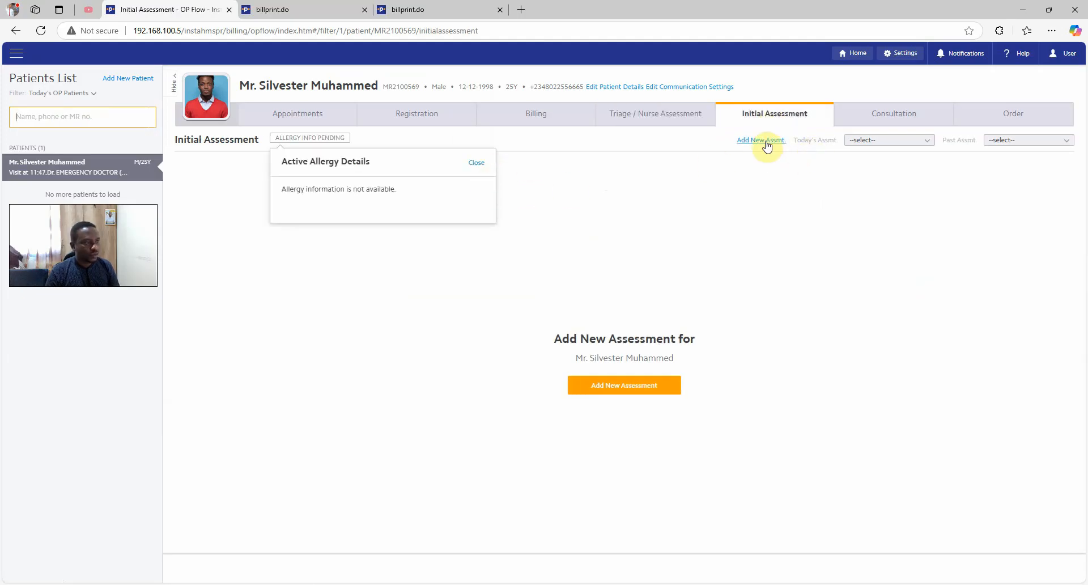
left_click(766, 145)
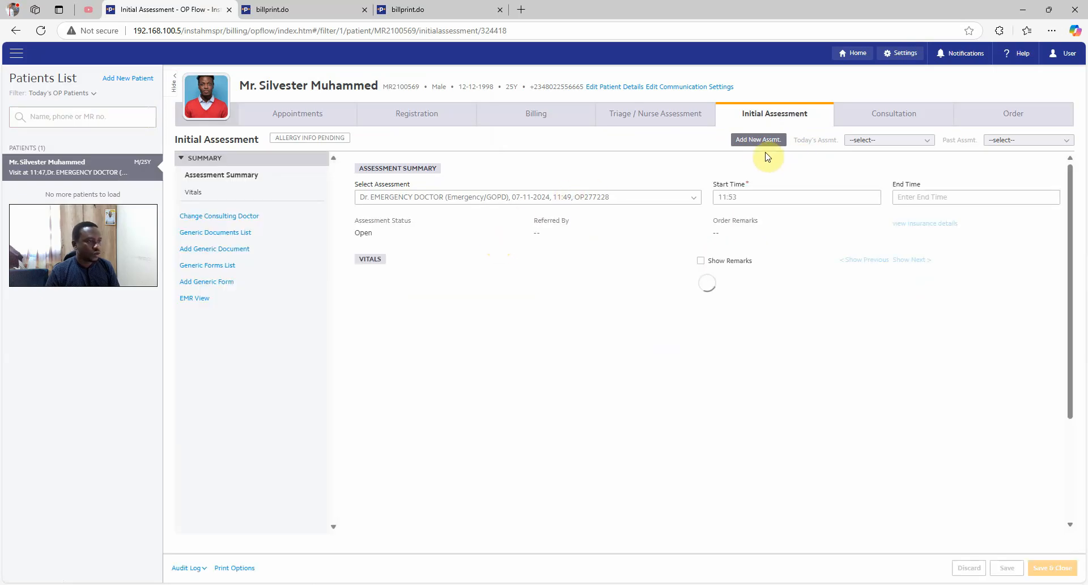
scroll(417, 292, "down", 2)
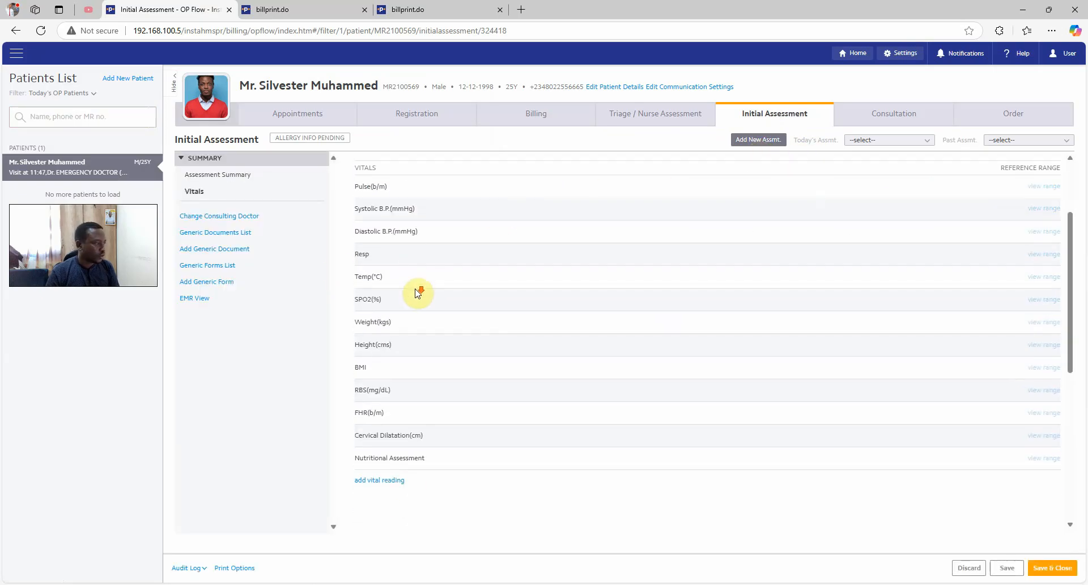
Add vitals: pulse 80, BP 125/85, resp 18, temp 36, weight 70 kg, height 120 cm
left_click(394, 483)
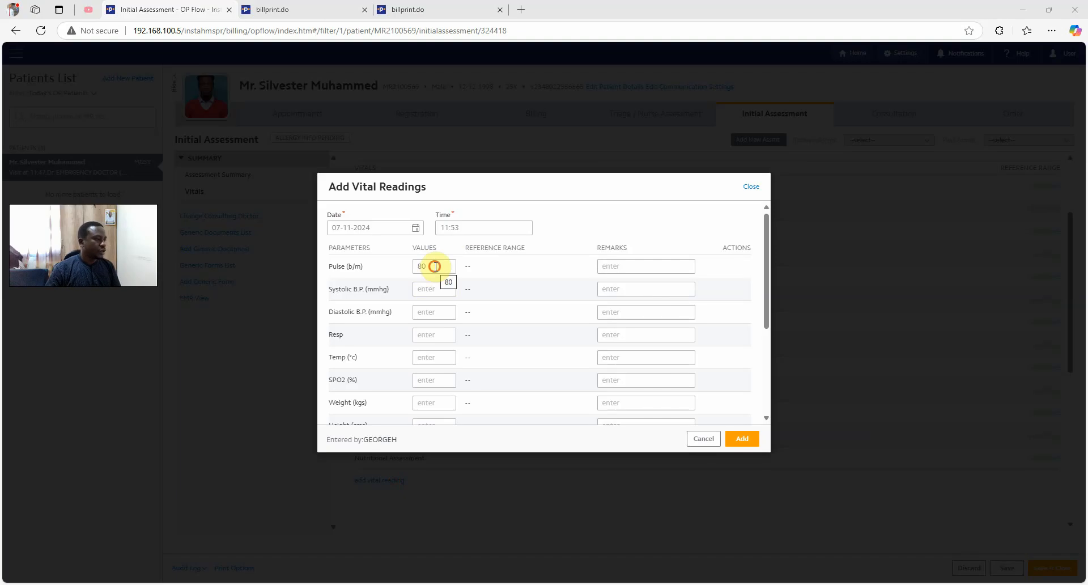
left_click(435, 266)
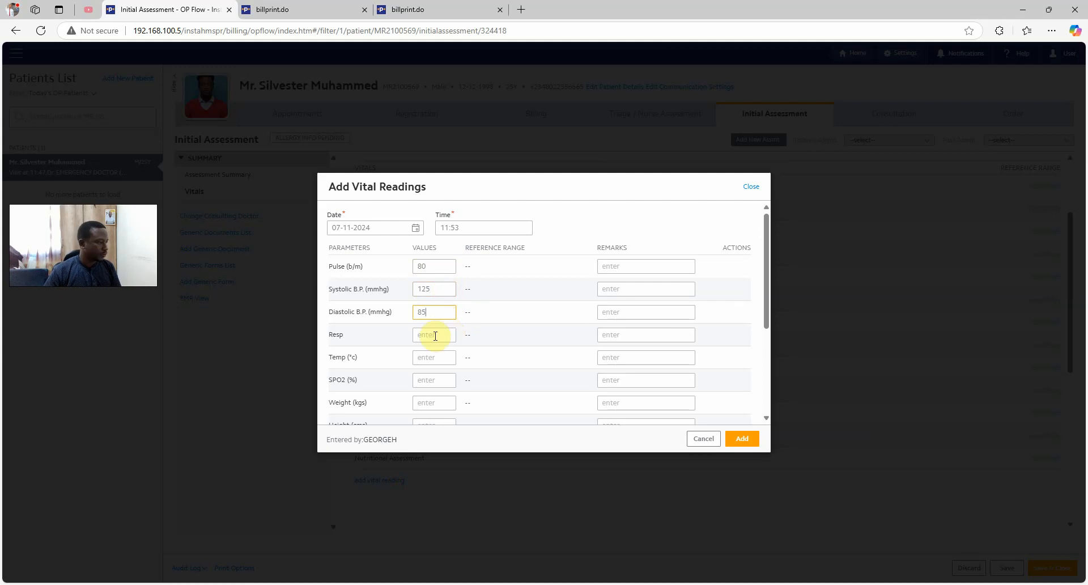
scroll(435, 336, "down", 3)
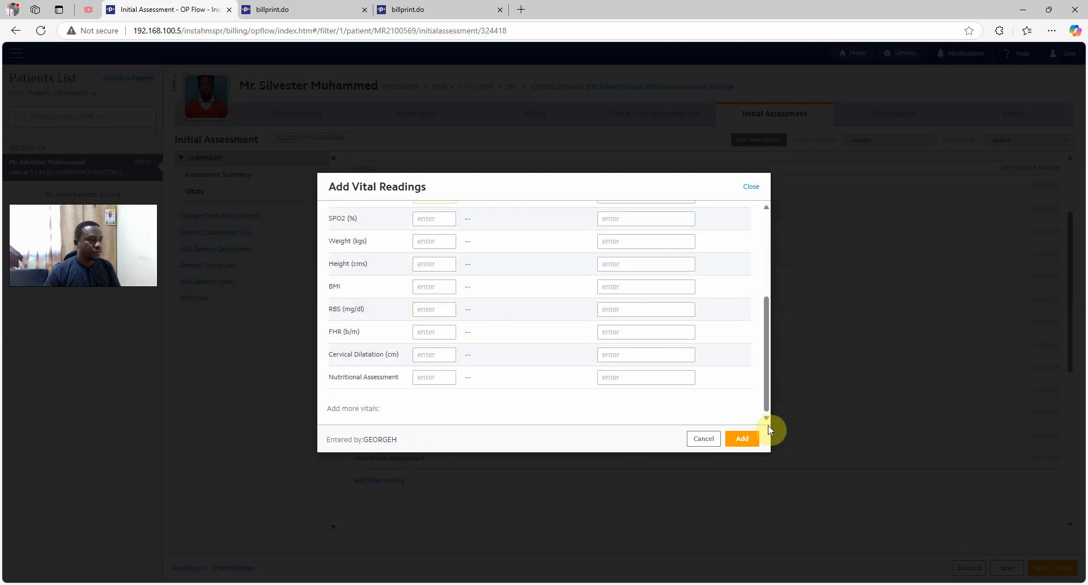
scroll(668, 335, "up", 5)
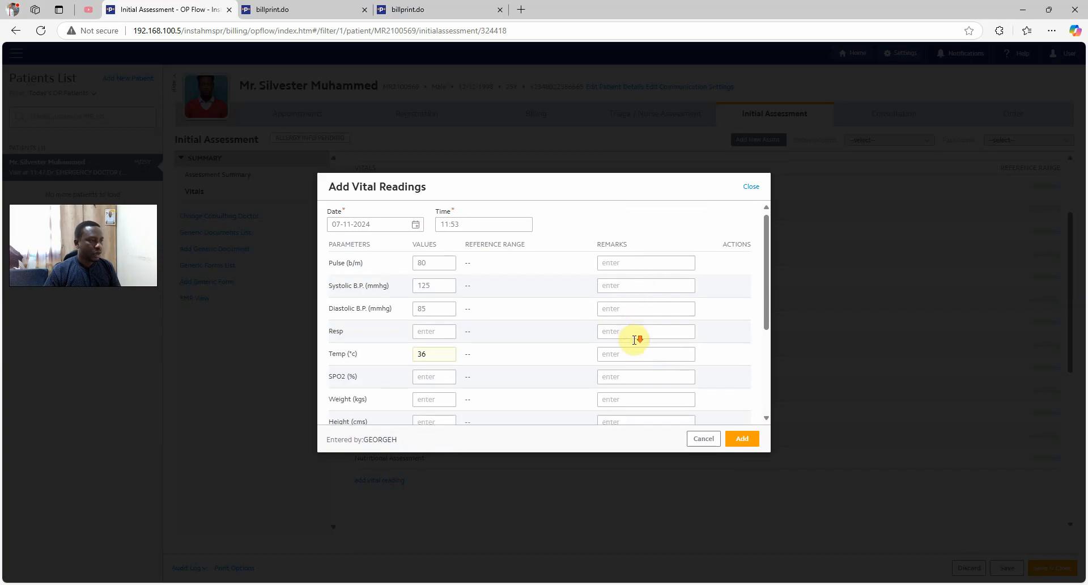
scroll(629, 351, "down", 2)
scroll(566, 329, "up", 3)
left_click_drag(469, 247, 533, 256)
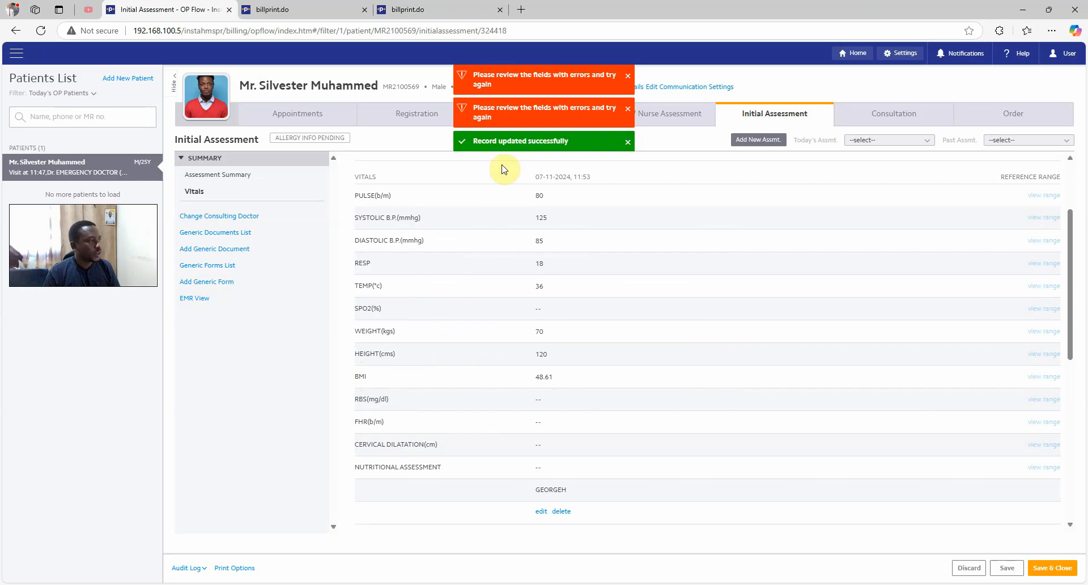
Dismiss the error message and reopen the vital readings entry at the pulse field
left_click(510, 95)
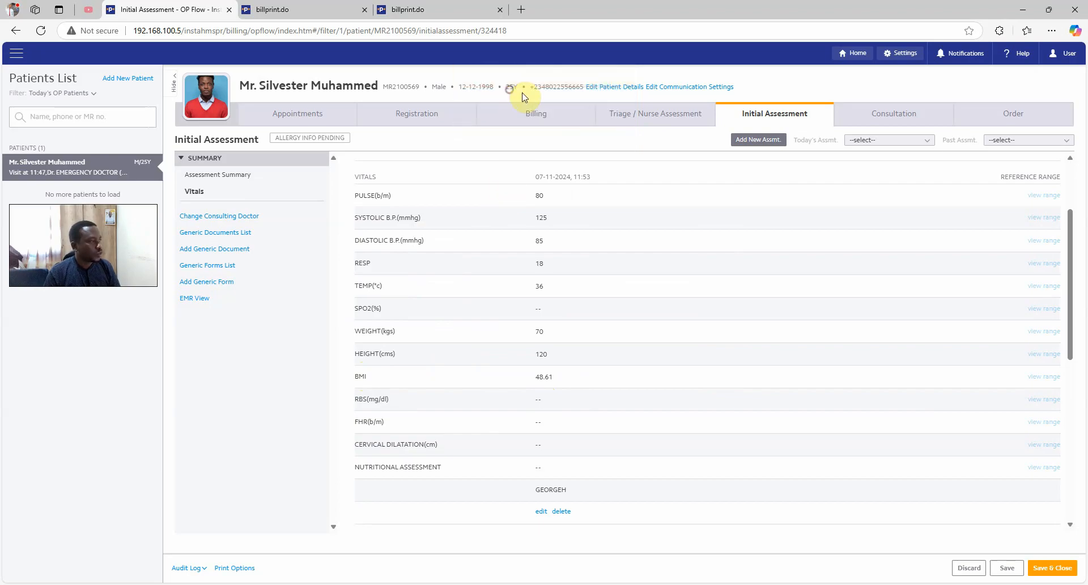
left_click_drag(359, 375, 582, 375)
left_click(603, 370)
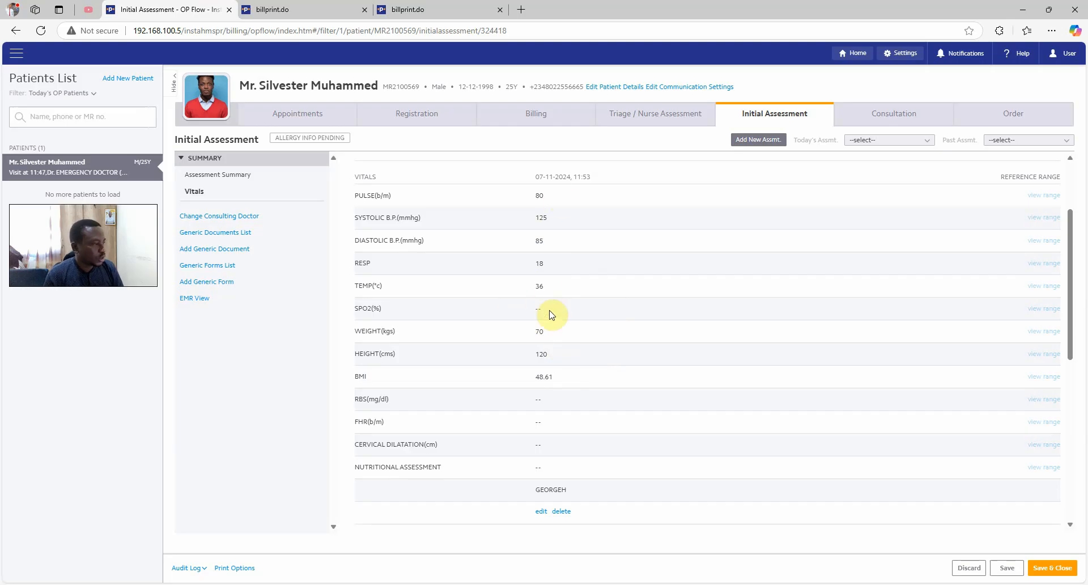
scroll(556, 318, "down", 2)
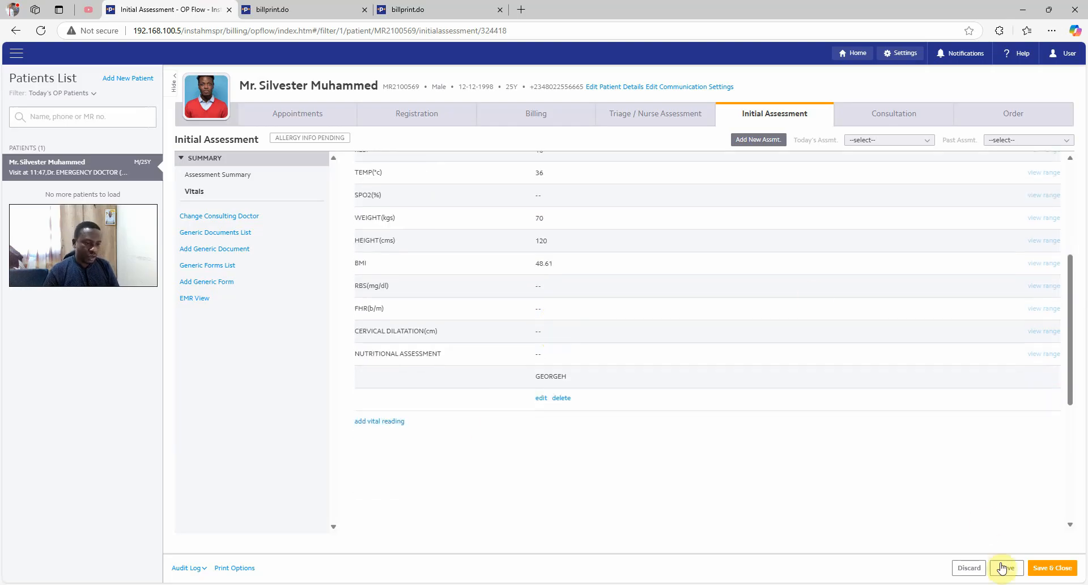
left_click(379, 422)
left_click(448, 267)
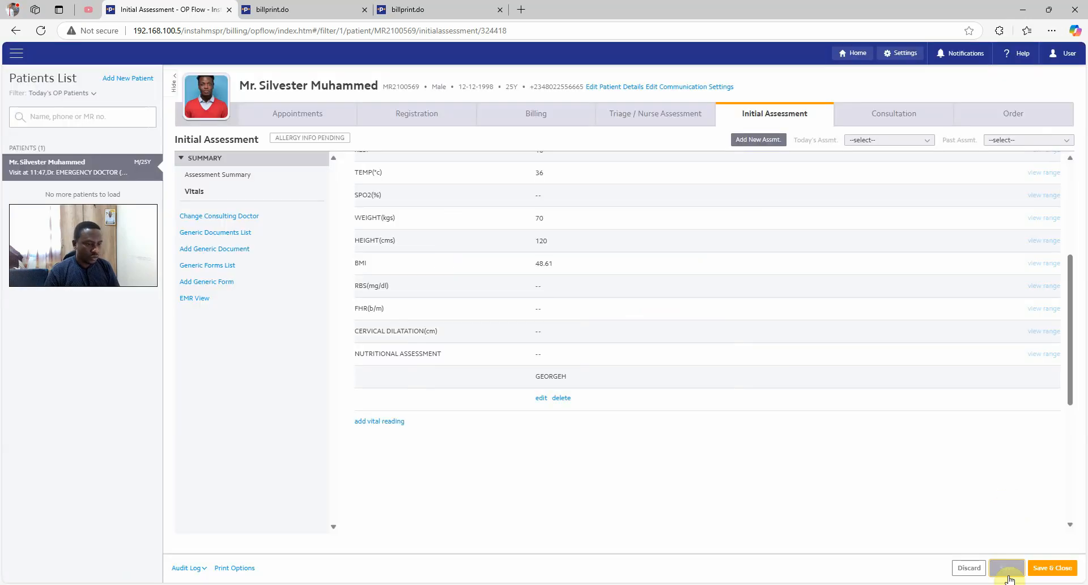
Save and close the initial assessment, then go to the Consultation page
left_click(1007, 572)
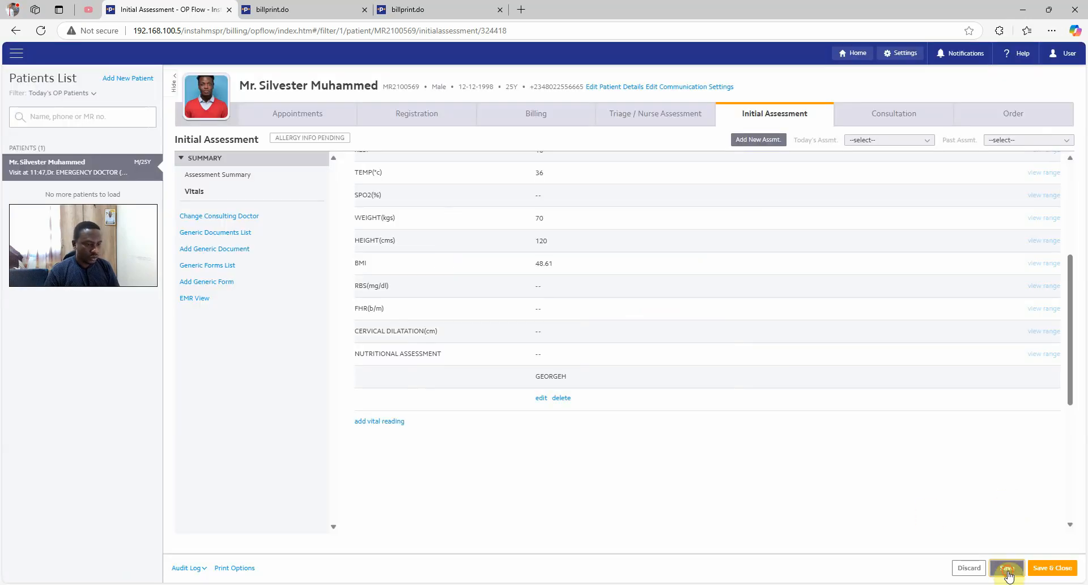
left_click(1054, 572)
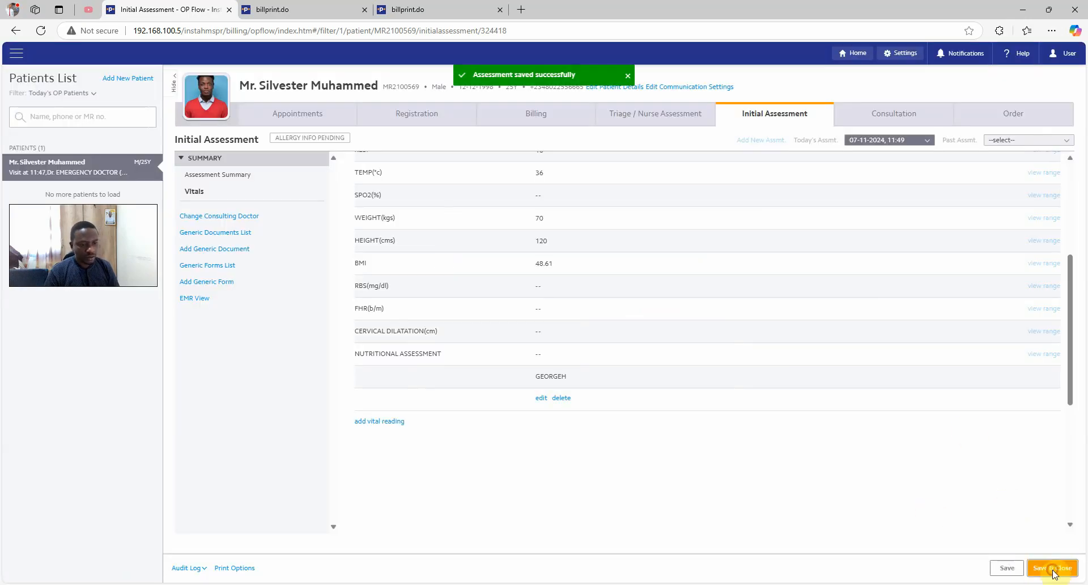
left_click(891, 114)
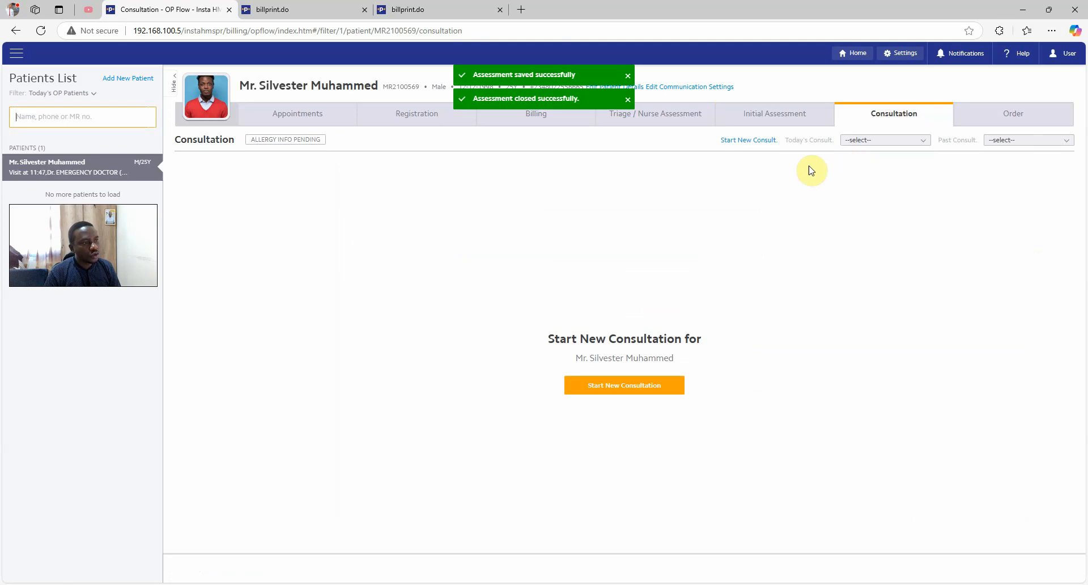
Start a new consultation with chief complaint body pain for 2 weeks and fever
left_click(751, 141)
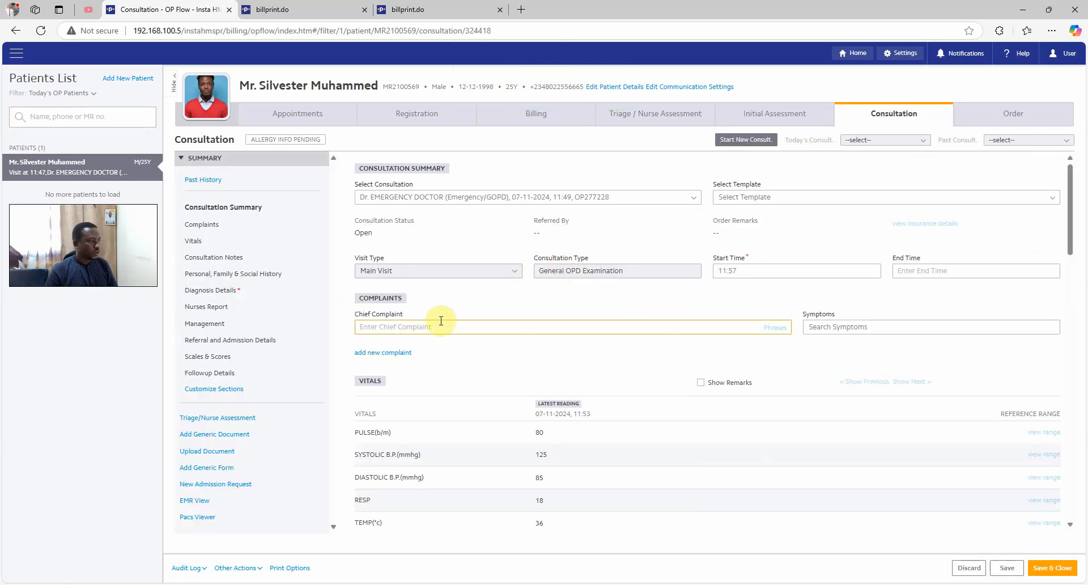
left_click(811, 197)
left_click(629, 227)
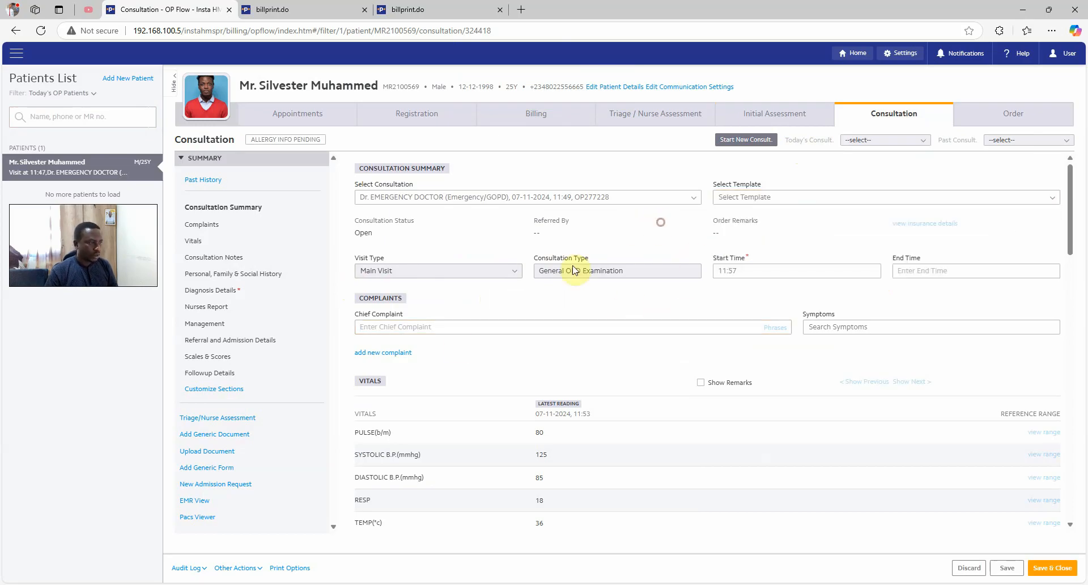
left_click(444, 325)
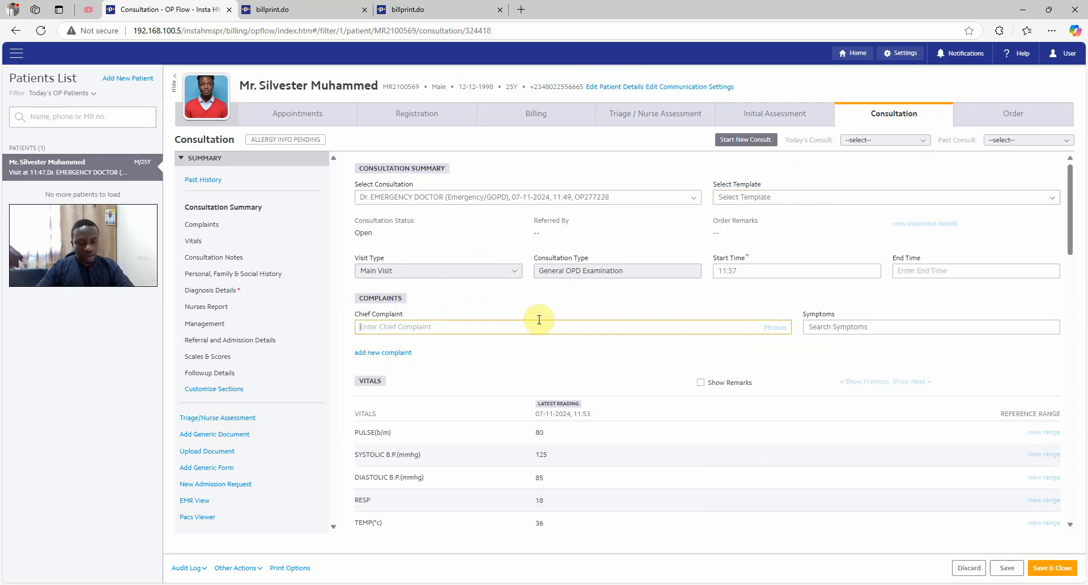
type("body pain for 2 weeks")
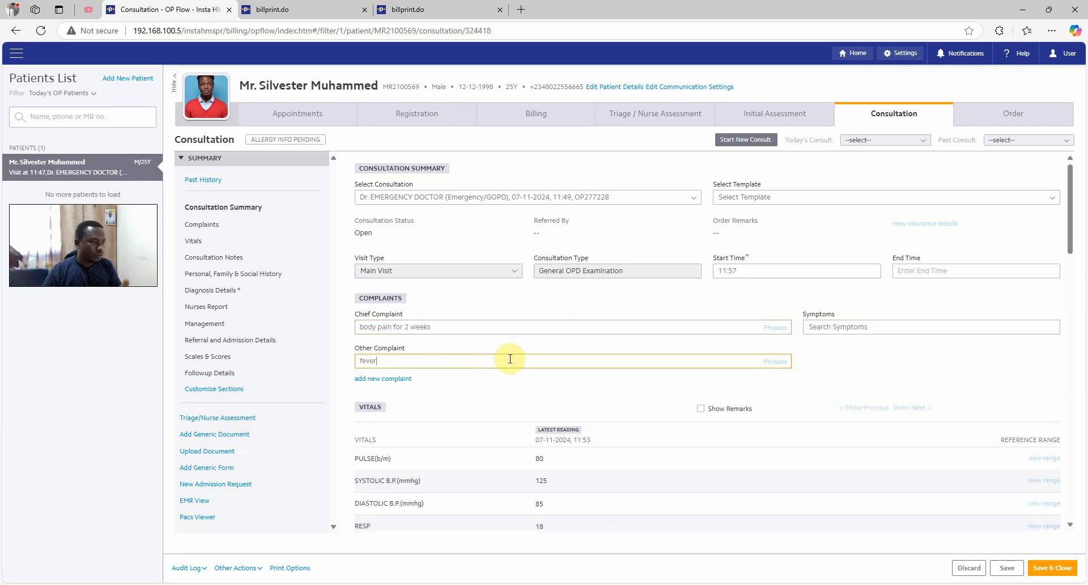
scroll(481, 369, "down", 1)
left_click(1027, 272)
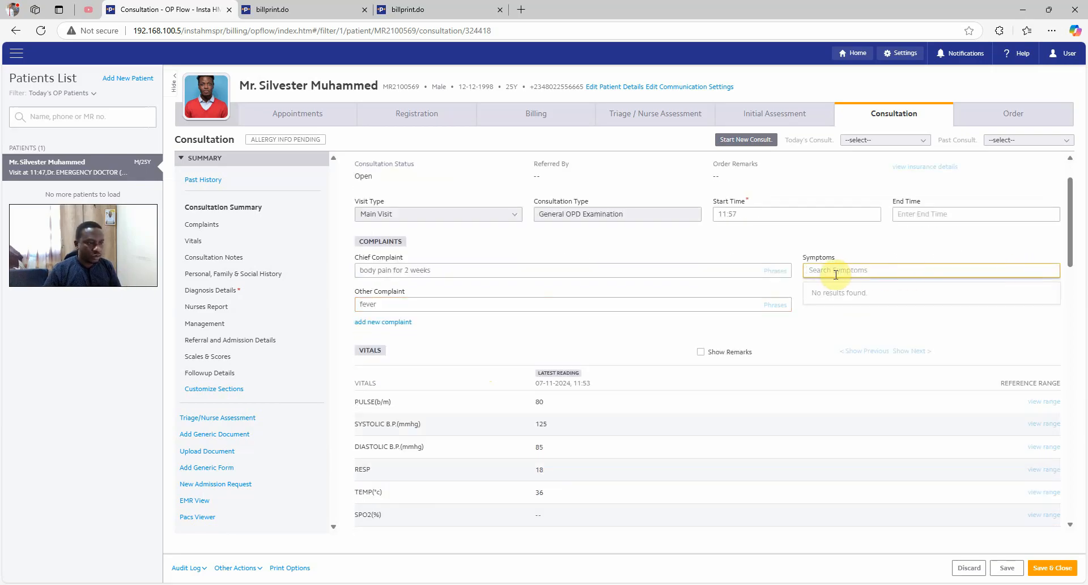
left_click(862, 241)
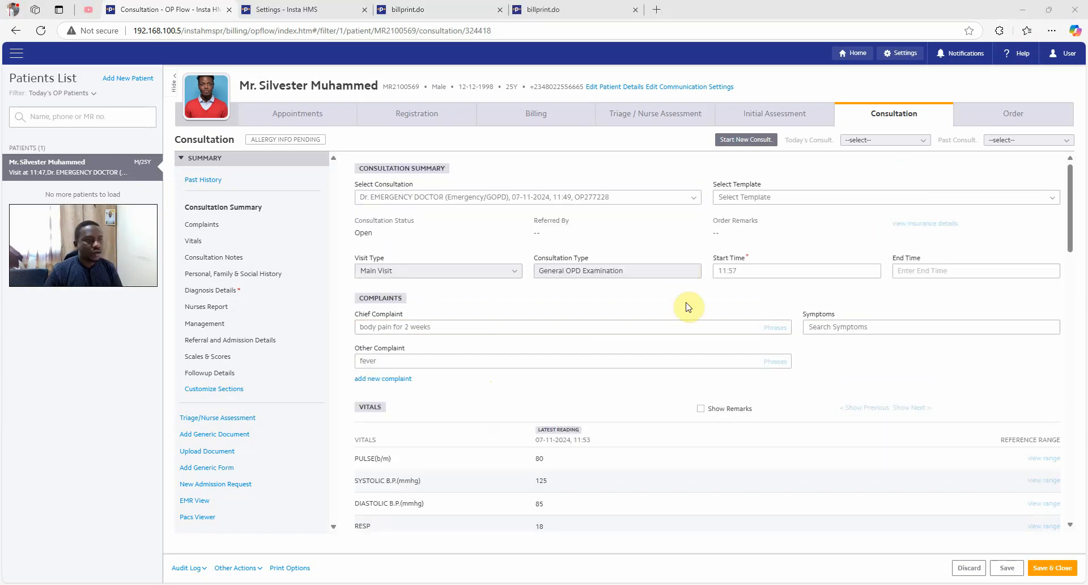
Write the consultation note 'have not apetite due to fever'
scroll(687, 306, "down", 2)
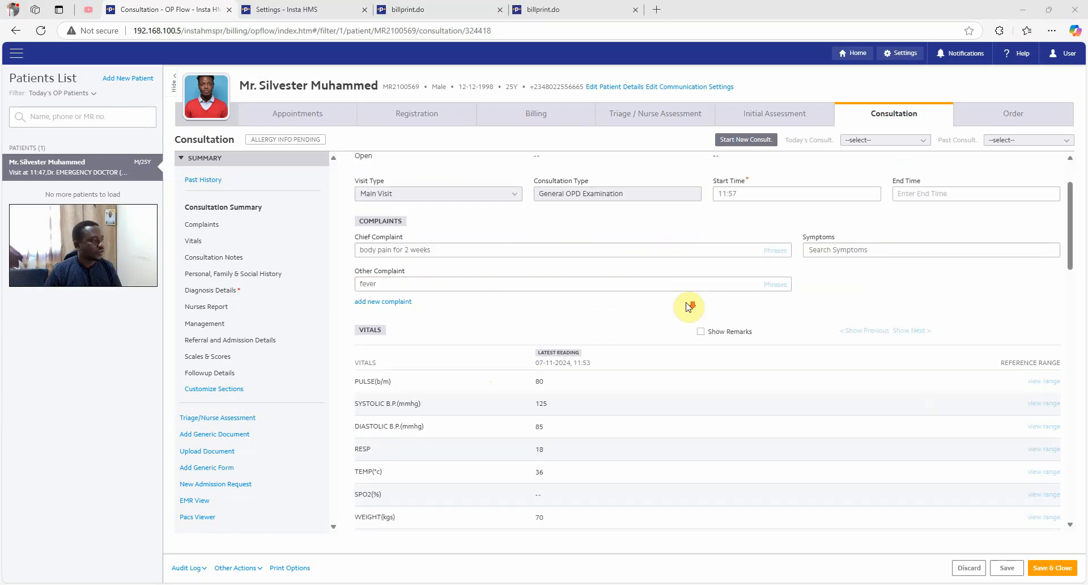
scroll(689, 306, "down", 2)
scroll(549, 312, "down", 2)
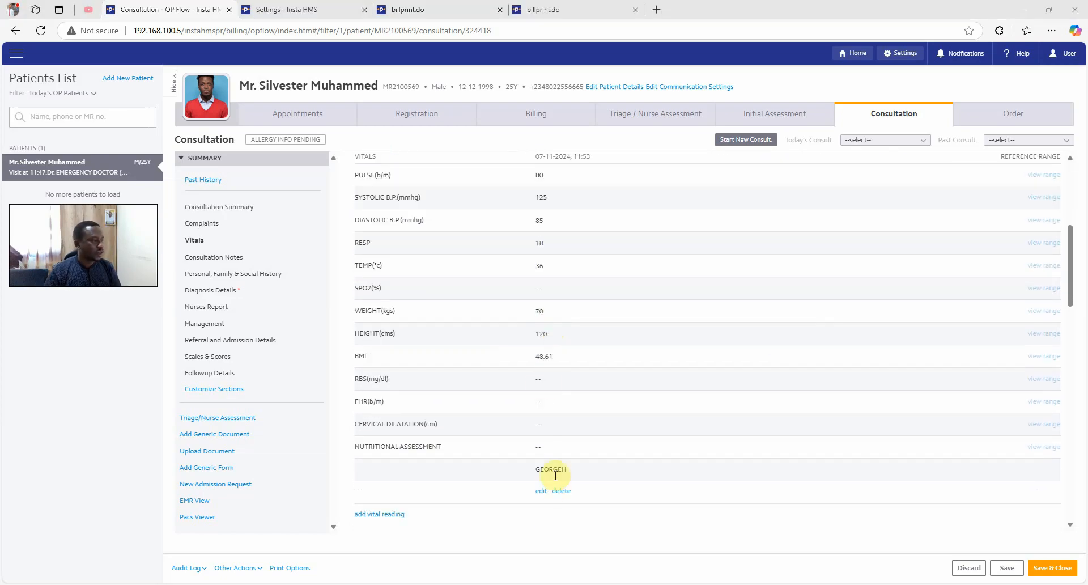
scroll(594, 432, "down", 3)
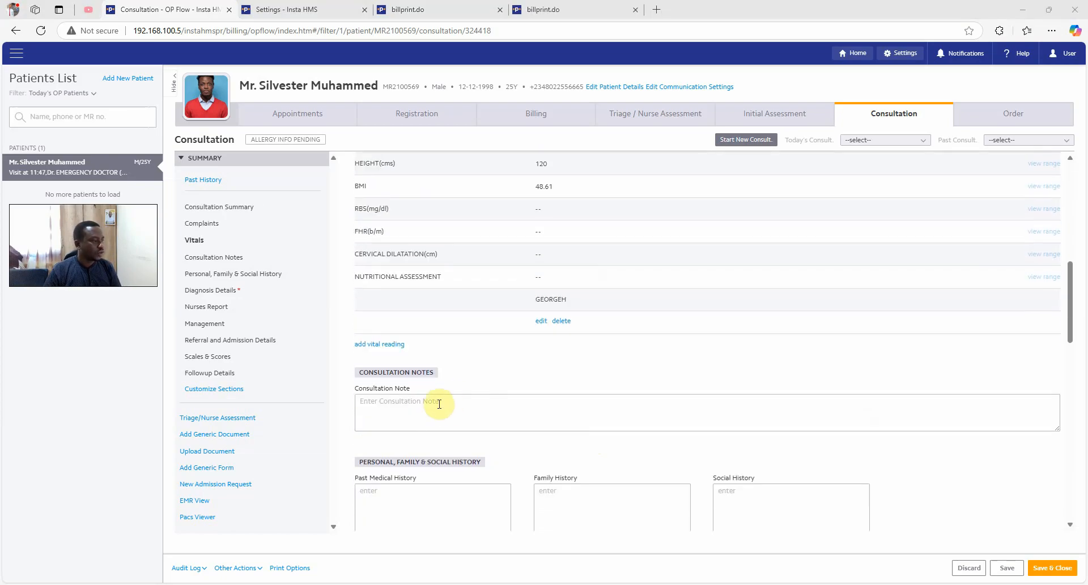
left_click(437, 404)
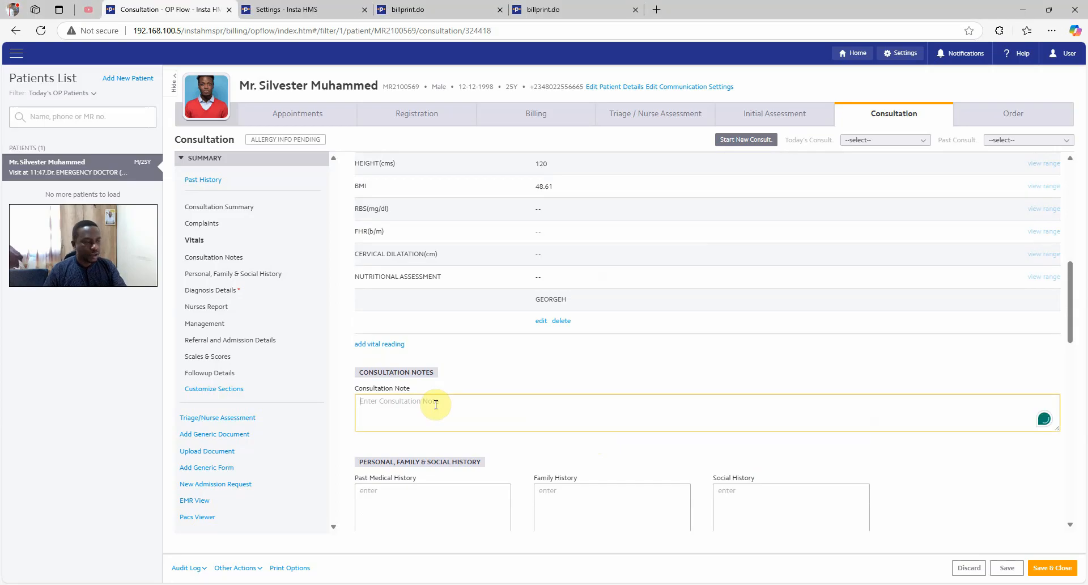
type("have not apetite due to fever")
scroll(447, 396, "down", 2)
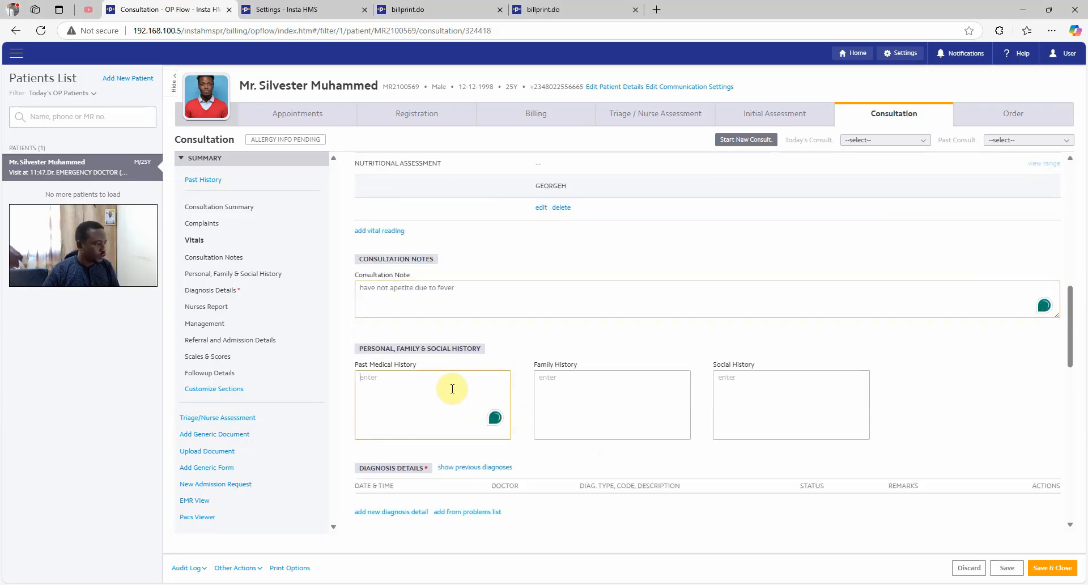
Skip family and social history and view the previous diagnoses
left_click(589, 403)
left_click(760, 396)
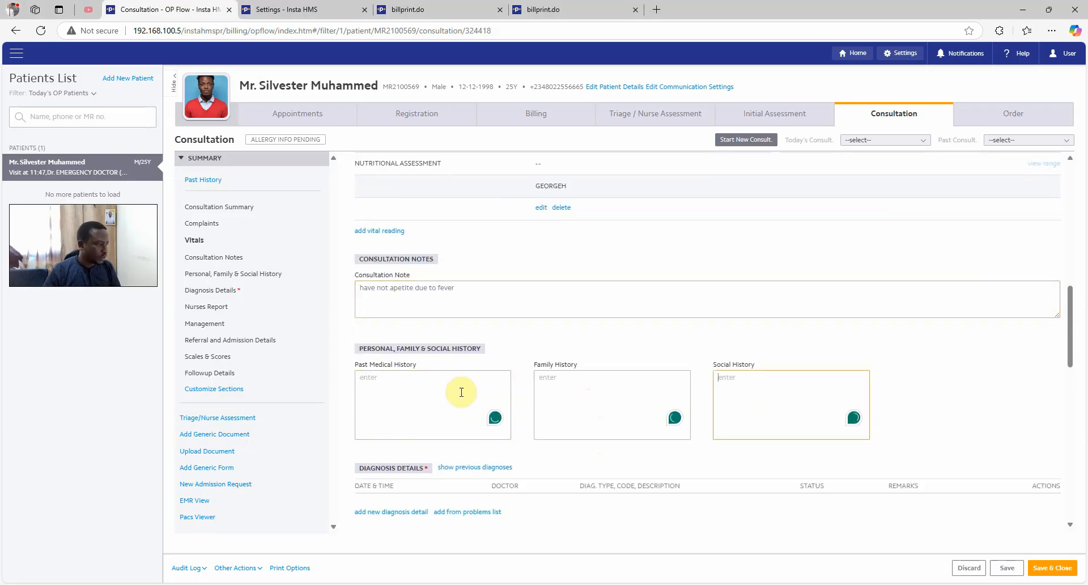
scroll(453, 351, "down", 3)
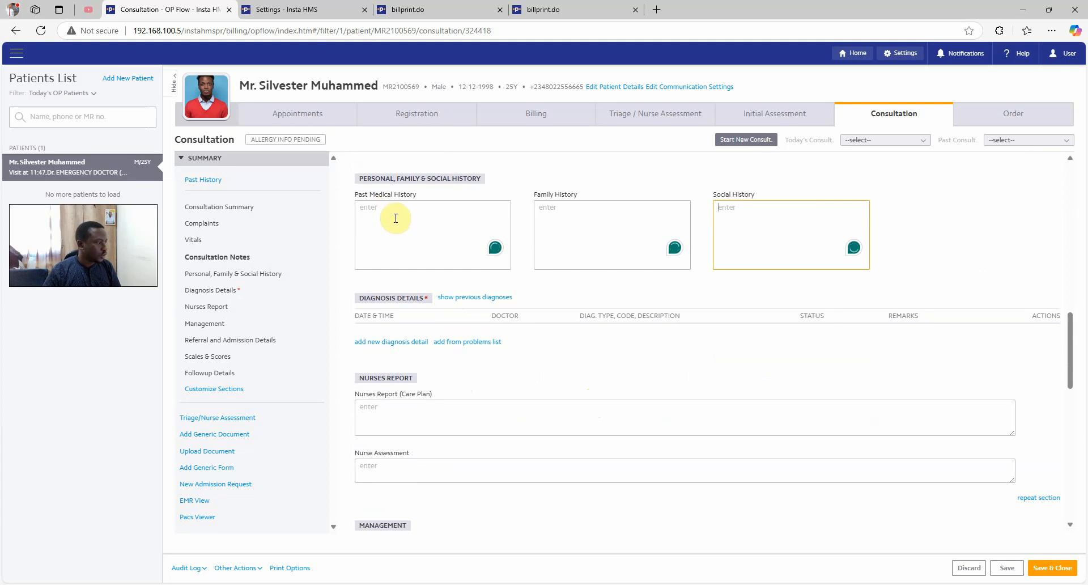
left_click(479, 297)
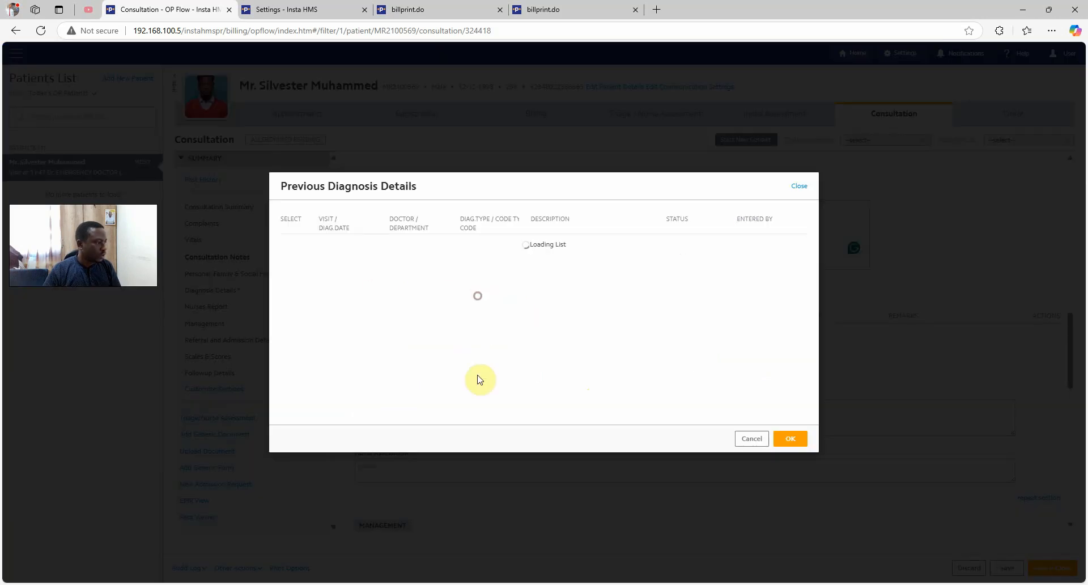
Add diagnoses B50 Plasmodium falciparum malaria (primary) and A75 Typhus fever (secondary)
left_click(799, 185)
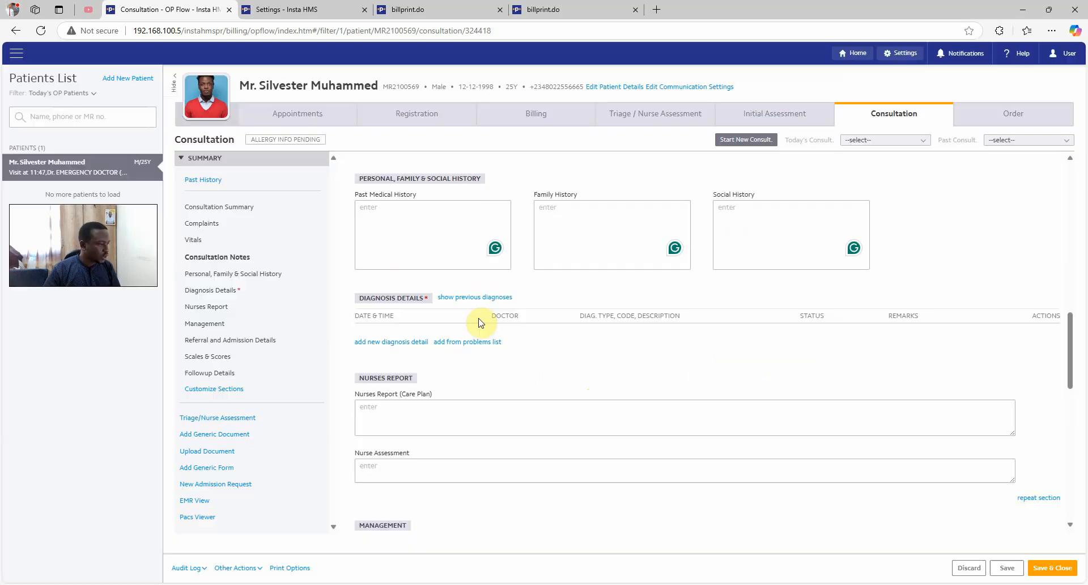
left_click(399, 343)
type("plasm")
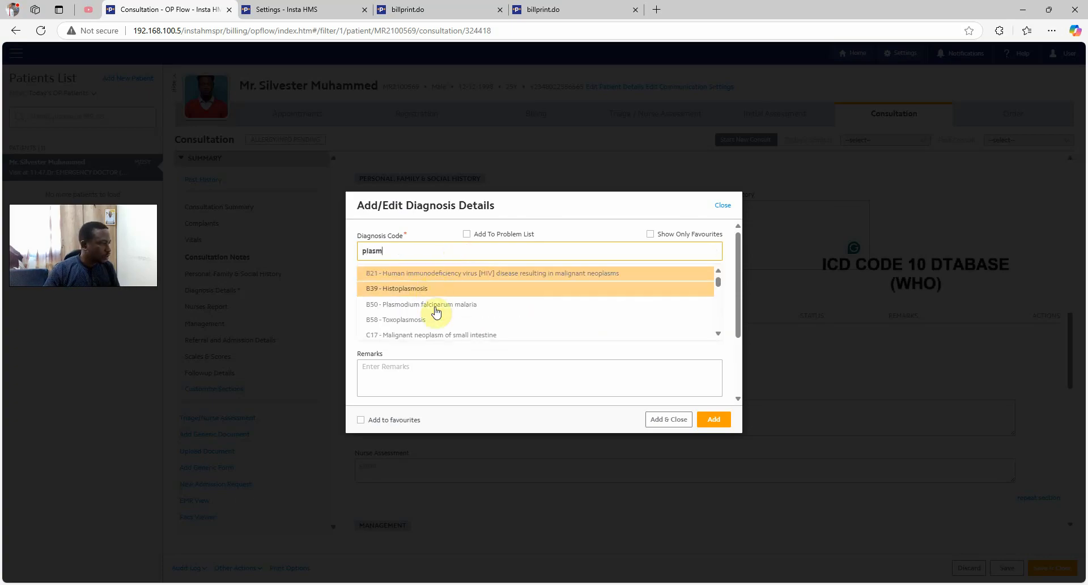
left_click(436, 306)
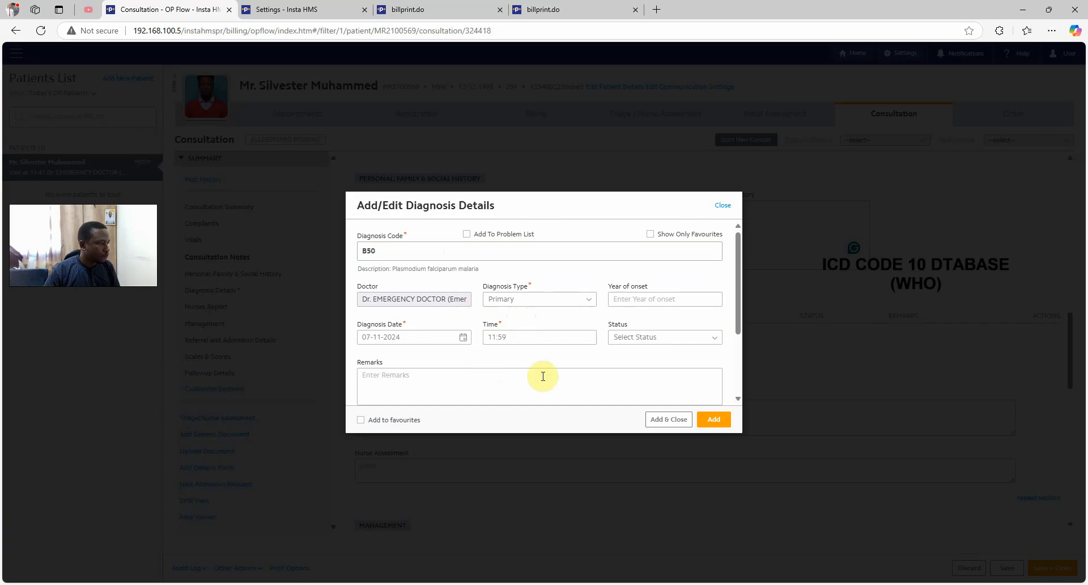
left_click(714, 420)
type("t")
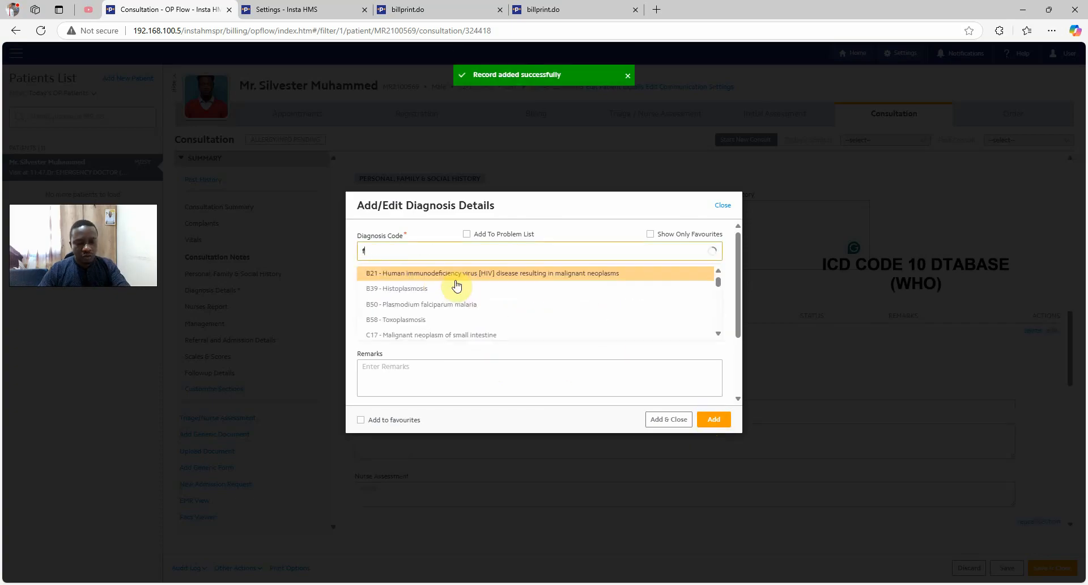
type("ever")
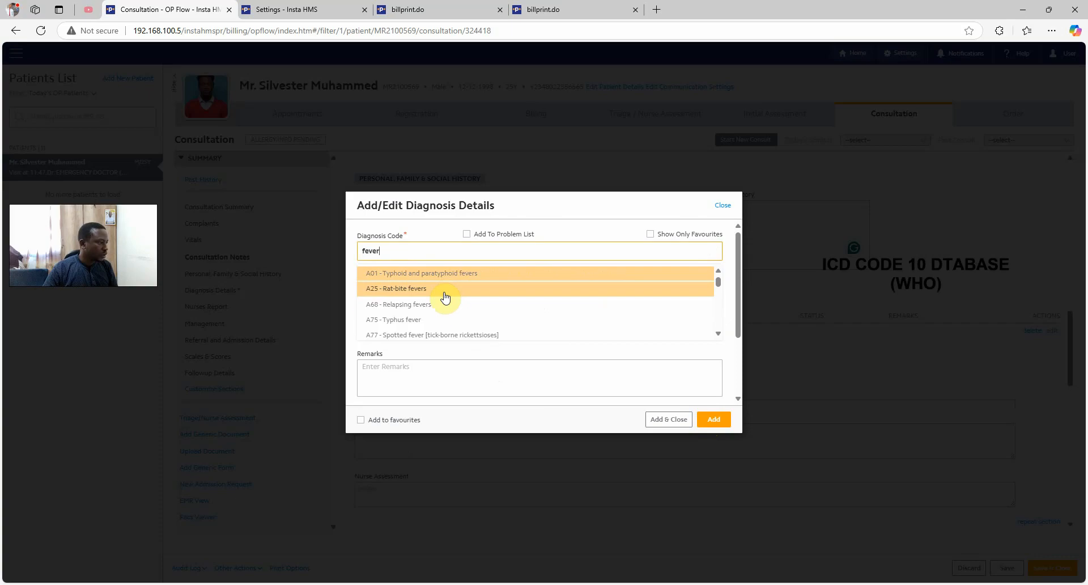
left_click(438, 319)
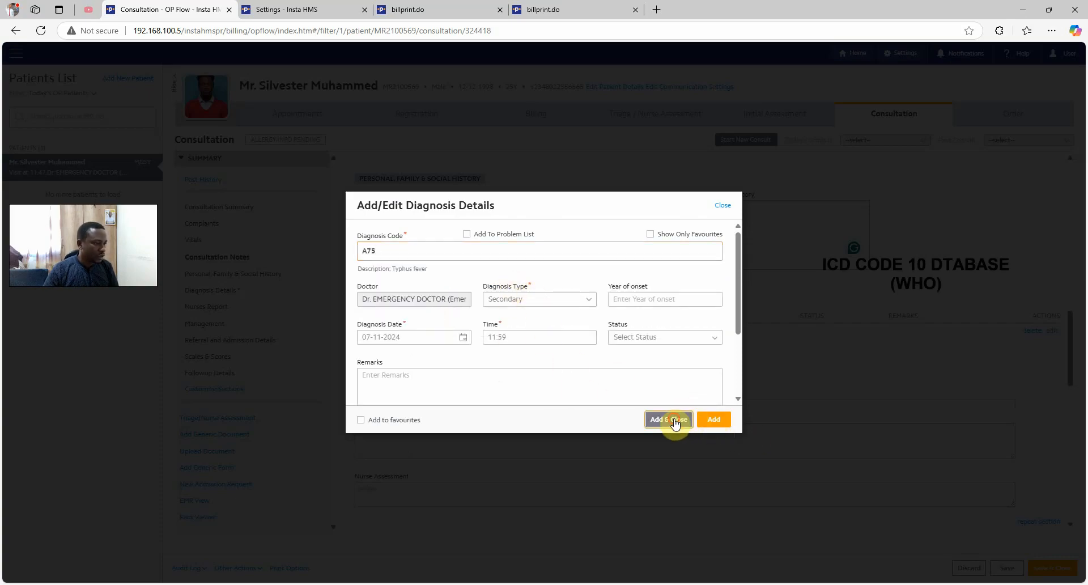
left_click(671, 419)
Move down past Nurse Assessment to the Nurses Report and Management sections, leaving them blank
scroll(607, 284, "down", 1)
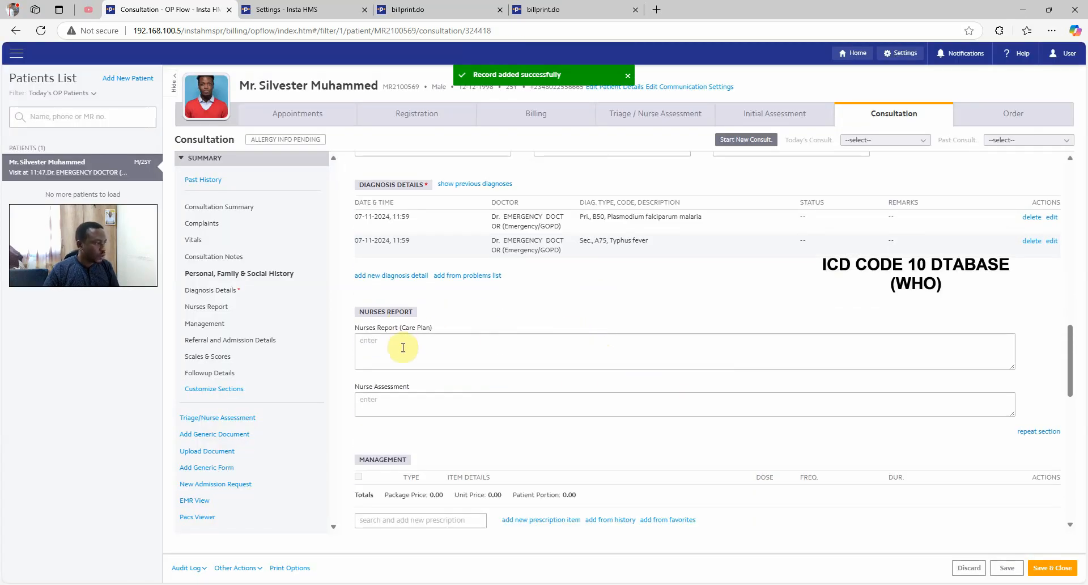
scroll(407, 345, "down", 1)
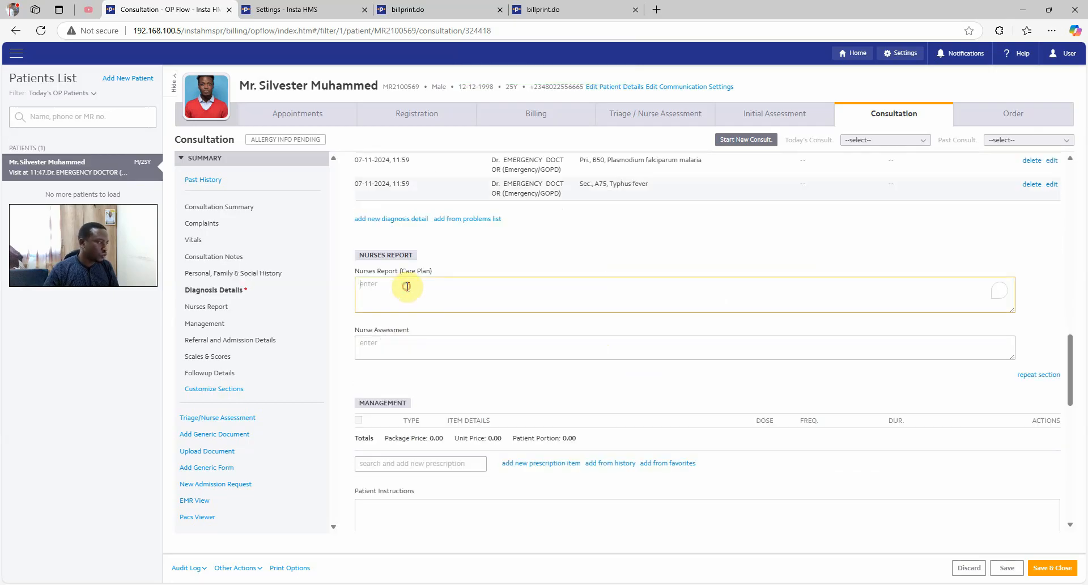
left_click(402, 343)
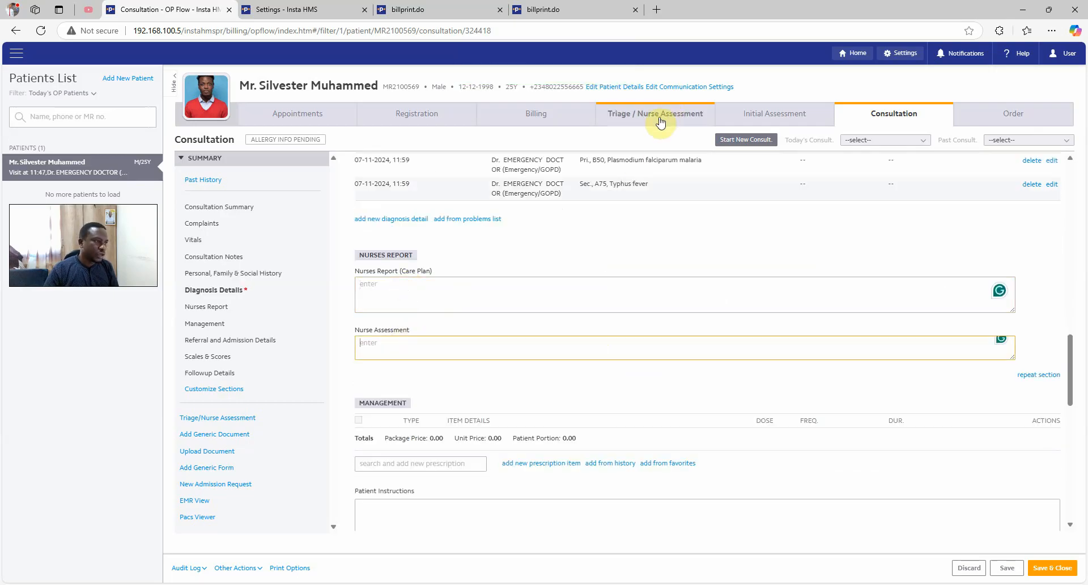
scroll(429, 332, "down", 1)
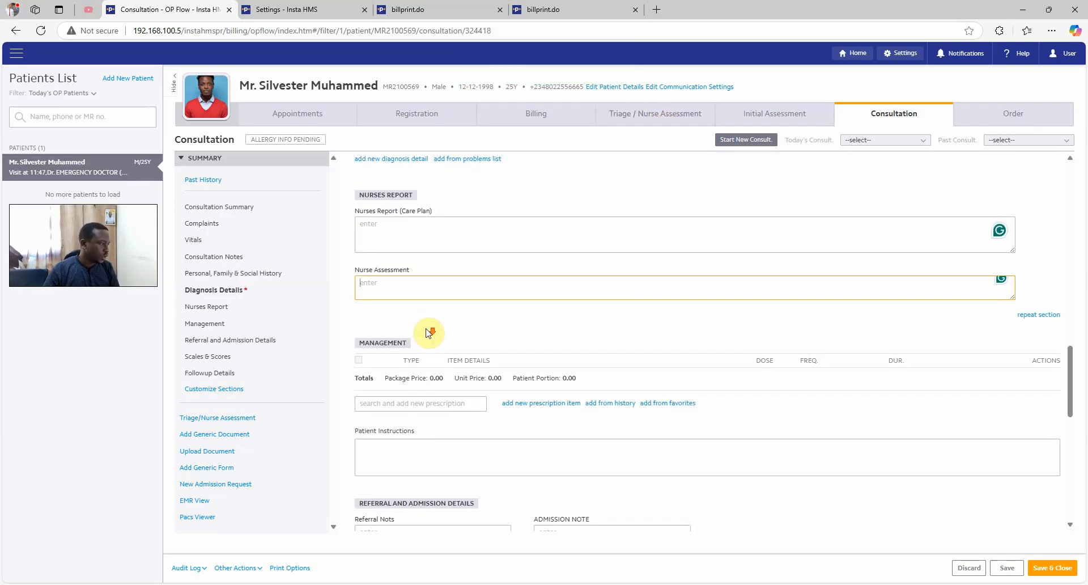
scroll(429, 332, "down", 1)
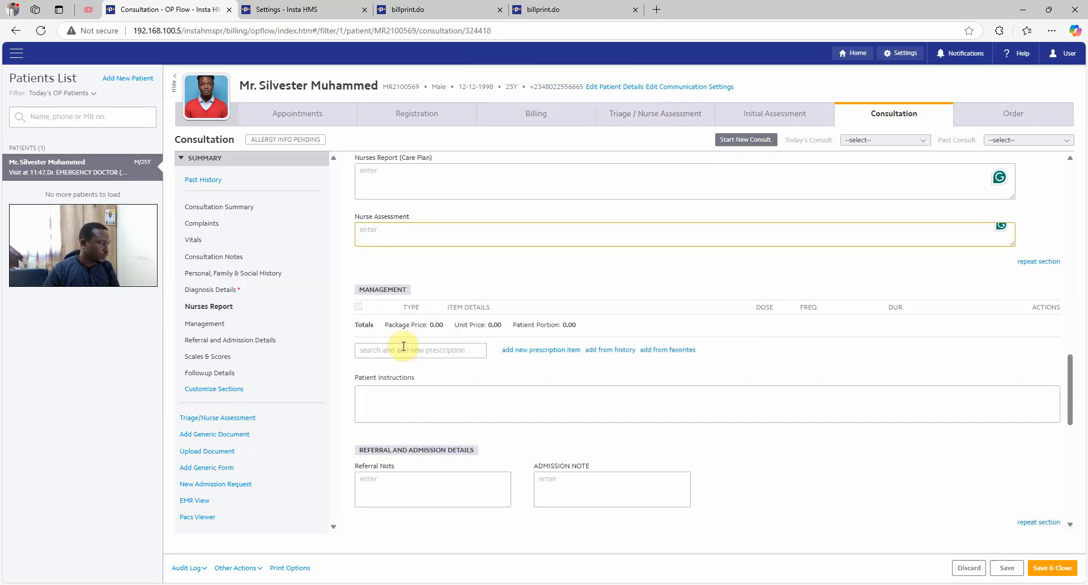
Prescribe Full Blood Count, Adrenalin WIDAL and Malaria (Rapid-Thick Smear) investigations
left_click(527, 350)
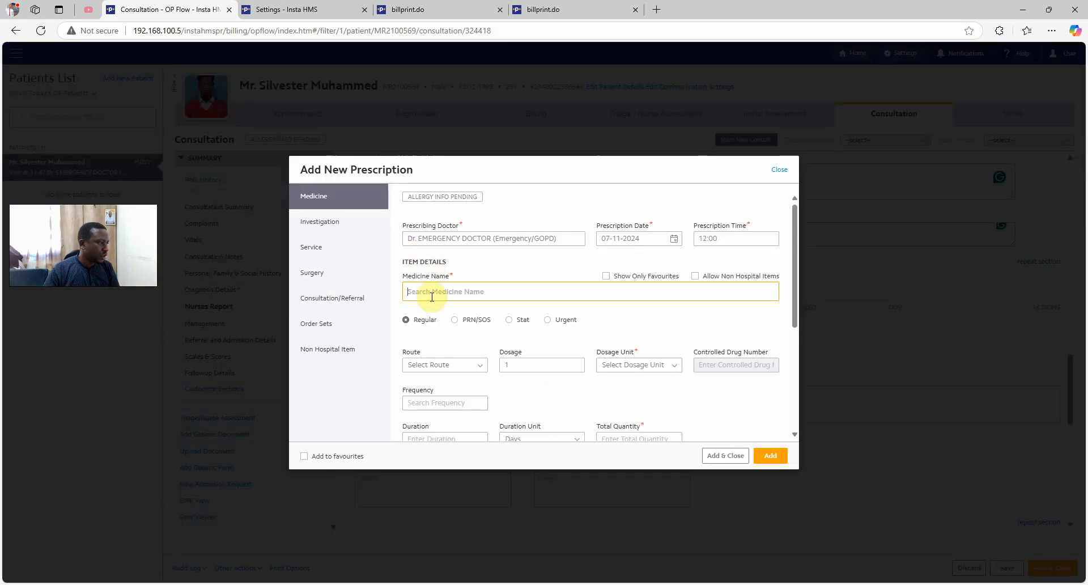
left_click(320, 221)
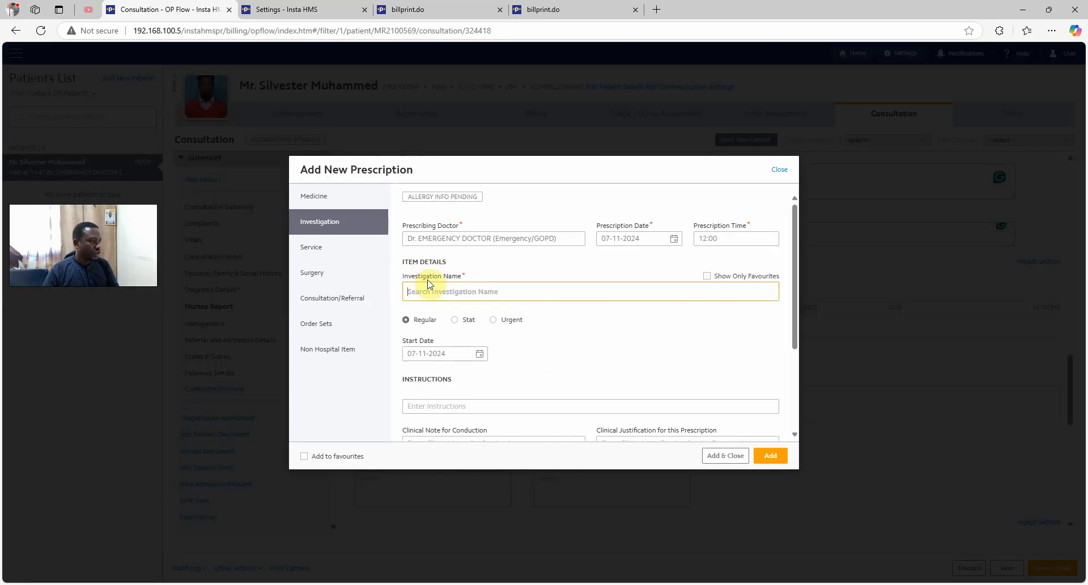
type("fb")
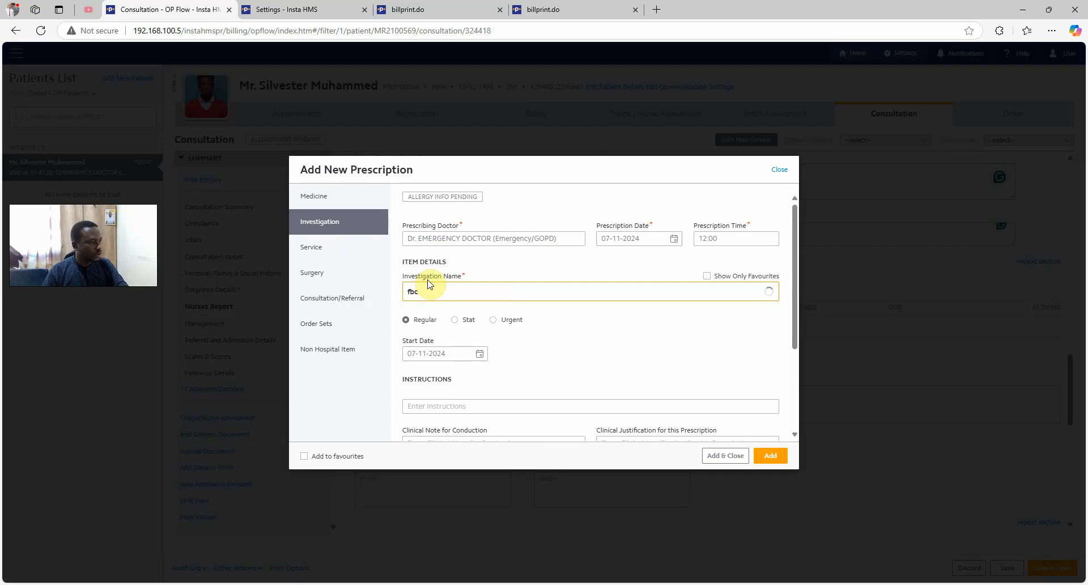
type("c")
key("BackSpace")
key("BackSpace")
key("BackSpace")
type("wid")
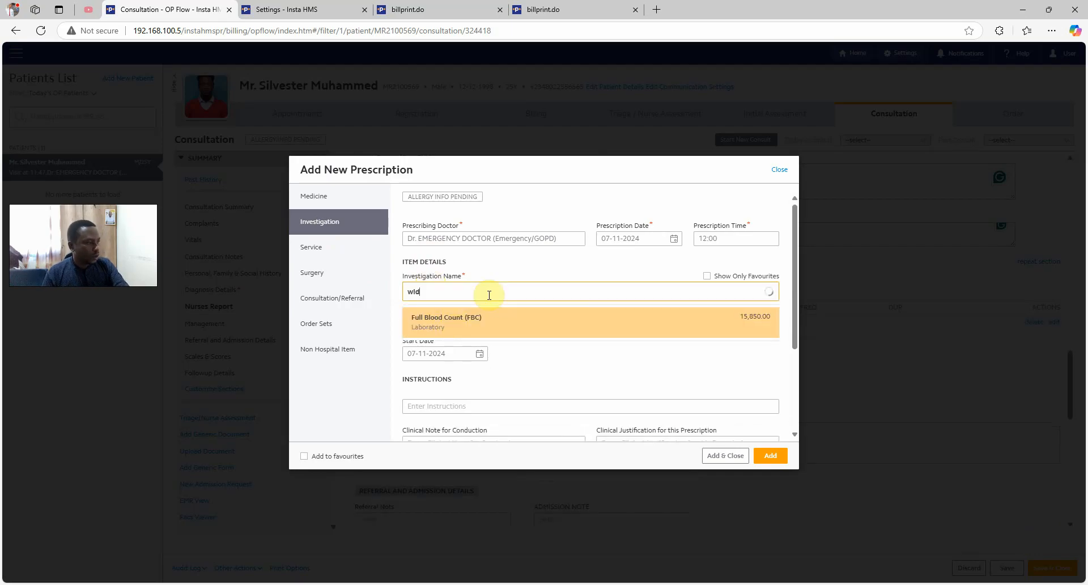
left_click(476, 321)
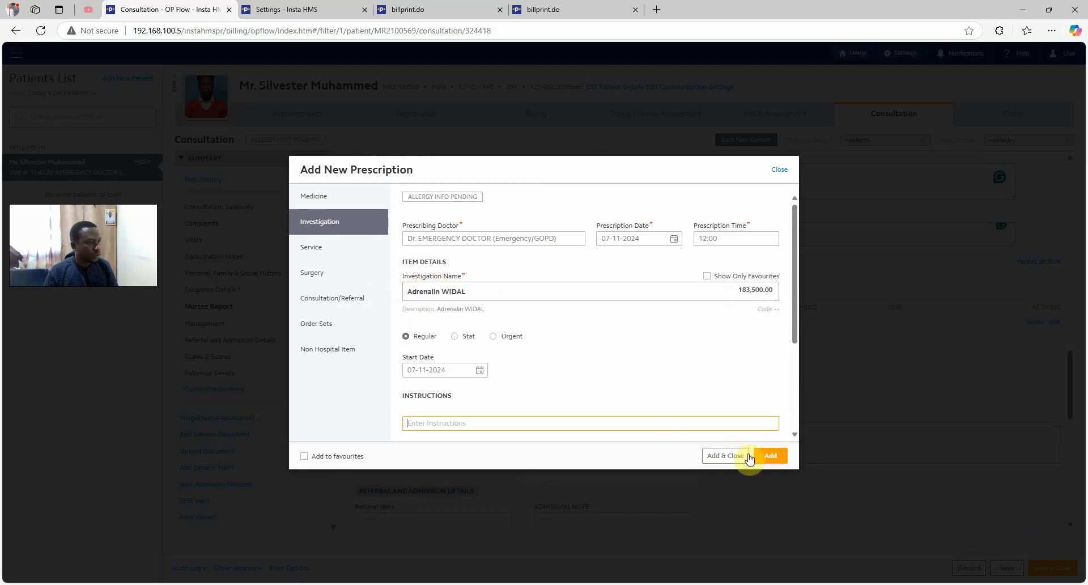
left_click(779, 460)
type("mp")
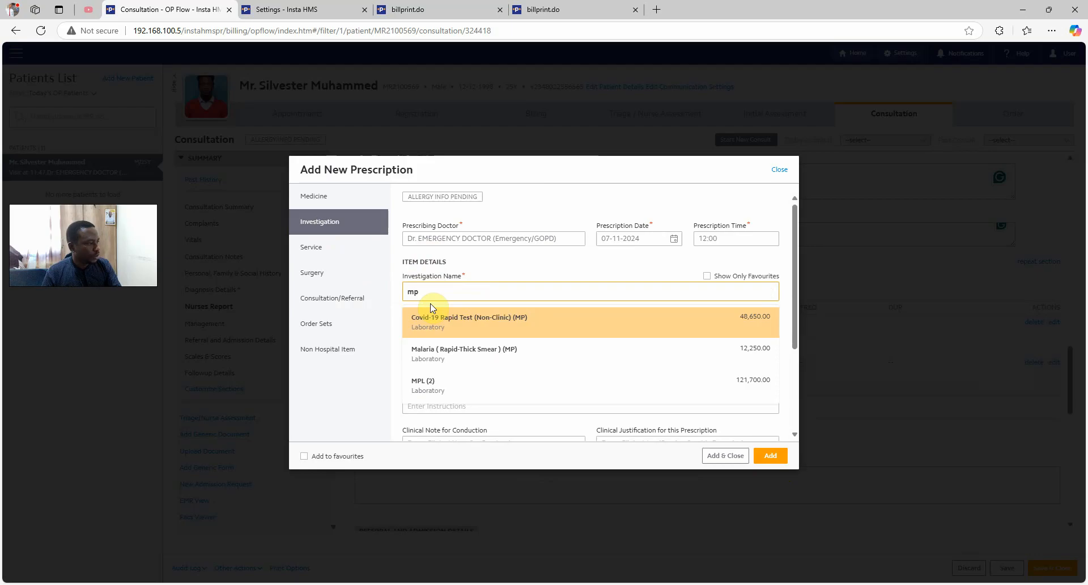
left_click(481, 347)
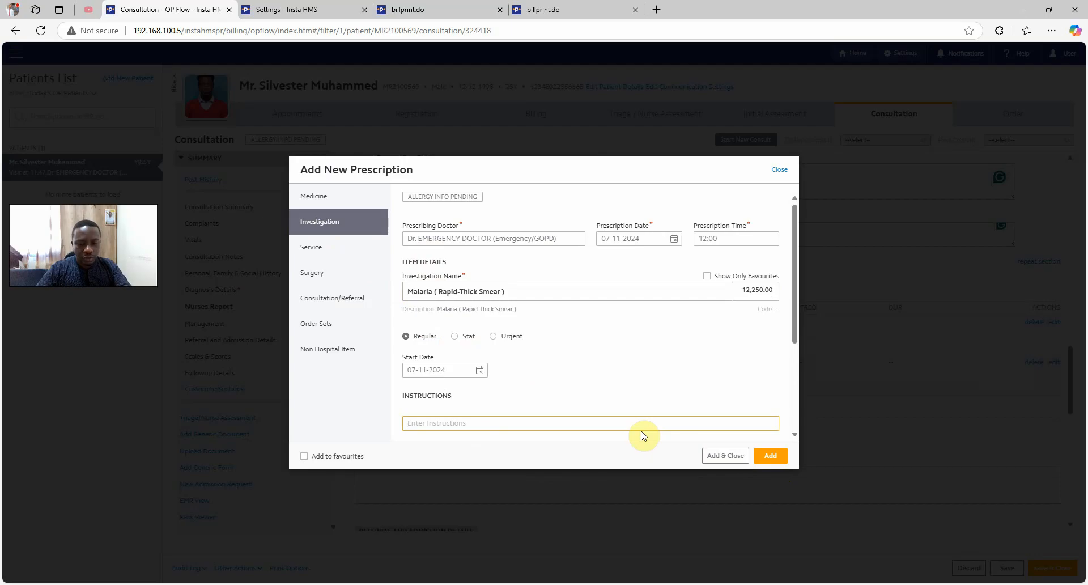
left_click(770, 455)
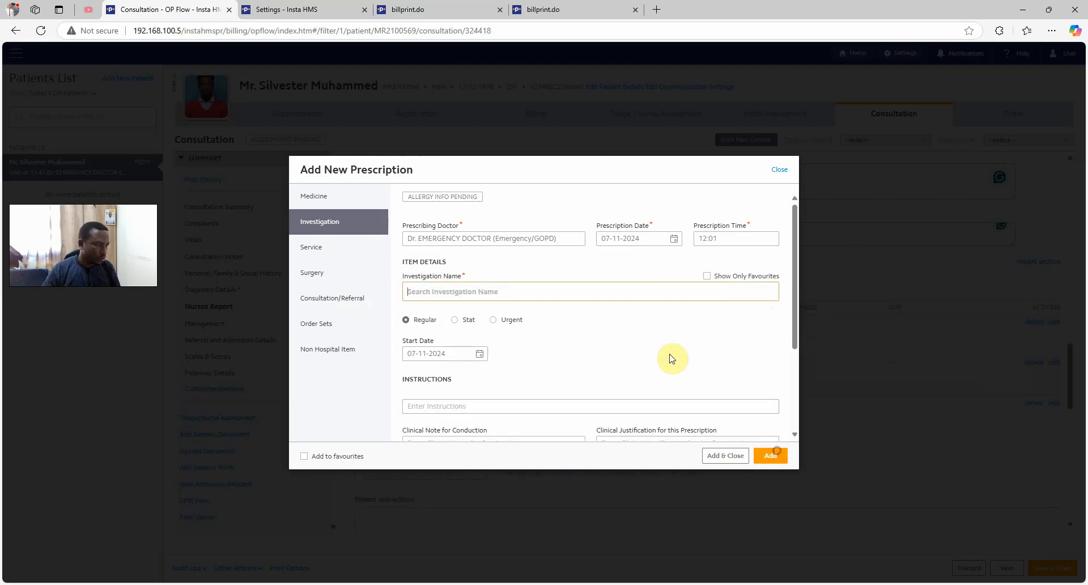
Add a department referral to CARDIOLOGY with instructions
left_click(334, 298)
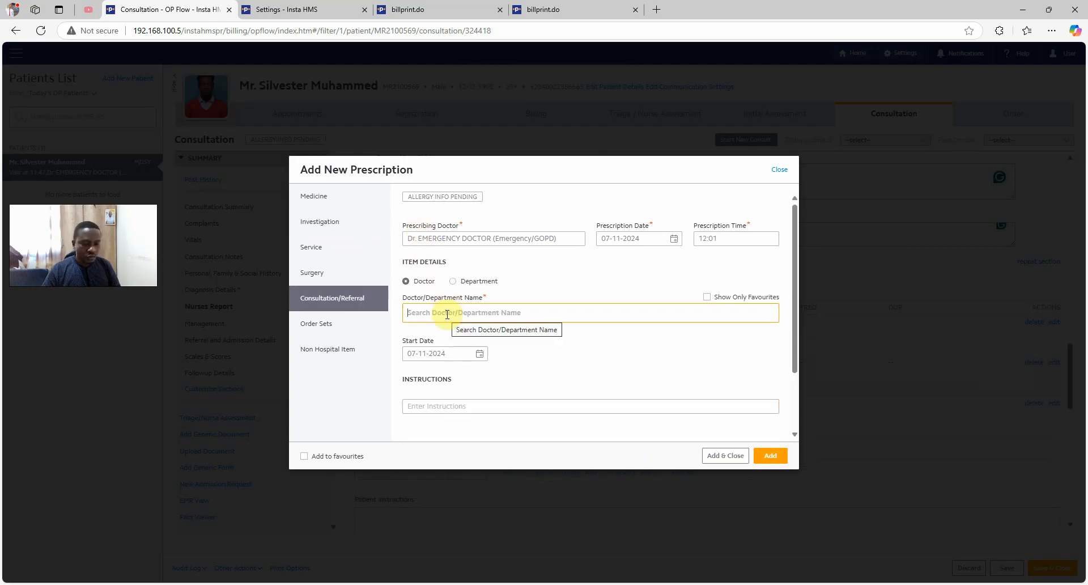
left_click(462, 281)
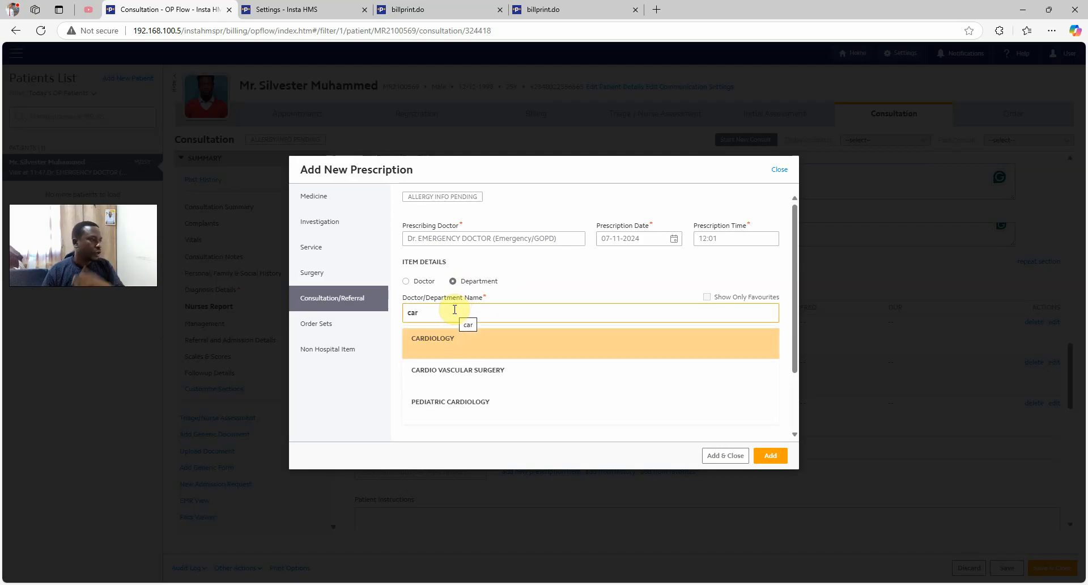
left_click(454, 340)
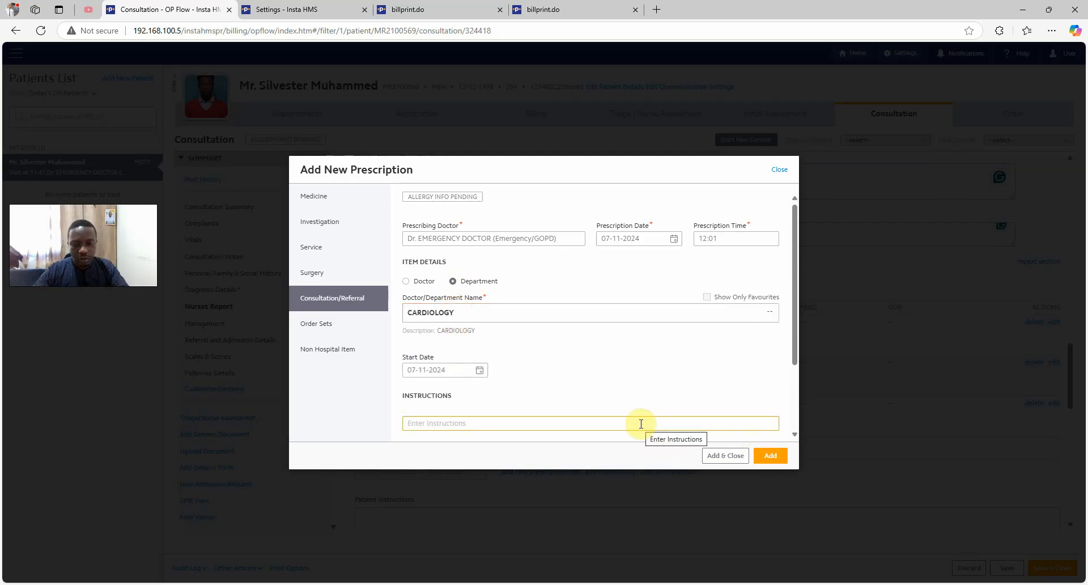
type("plwease see this patient for this")
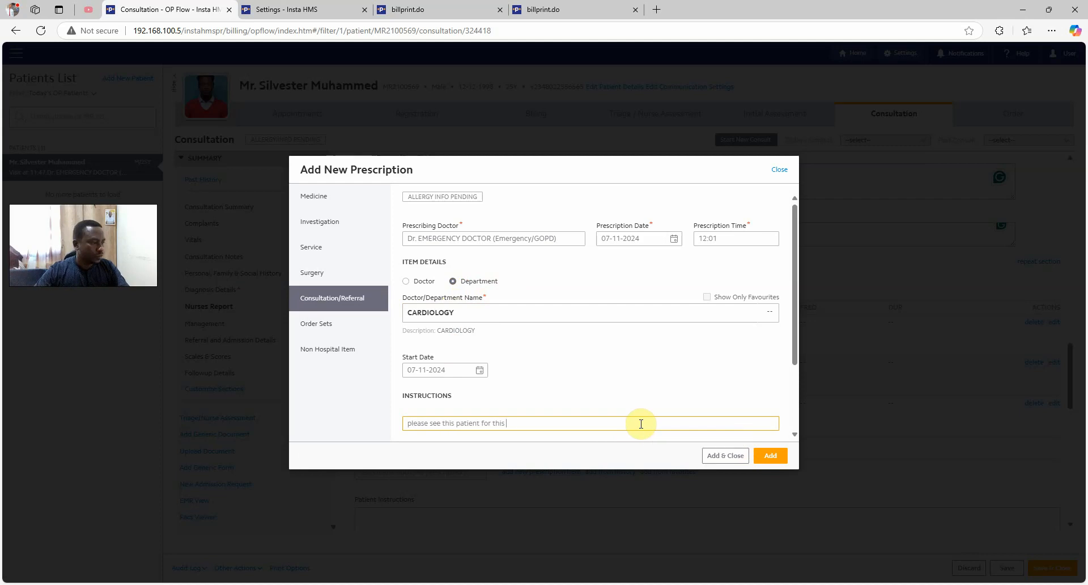
key("BackSpace")
key("BackSpace")
key("BackSpace")
key("BackSpace")
left_click(724, 456)
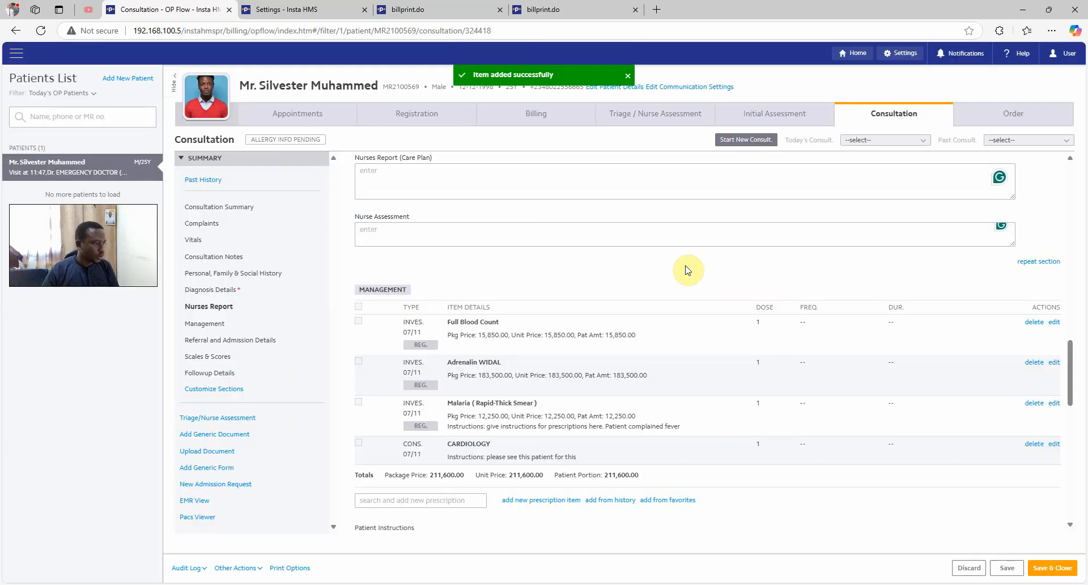
Remove the added follow-up entry and save the consultation with no follow-up
scroll(623, 371, "down", 2)
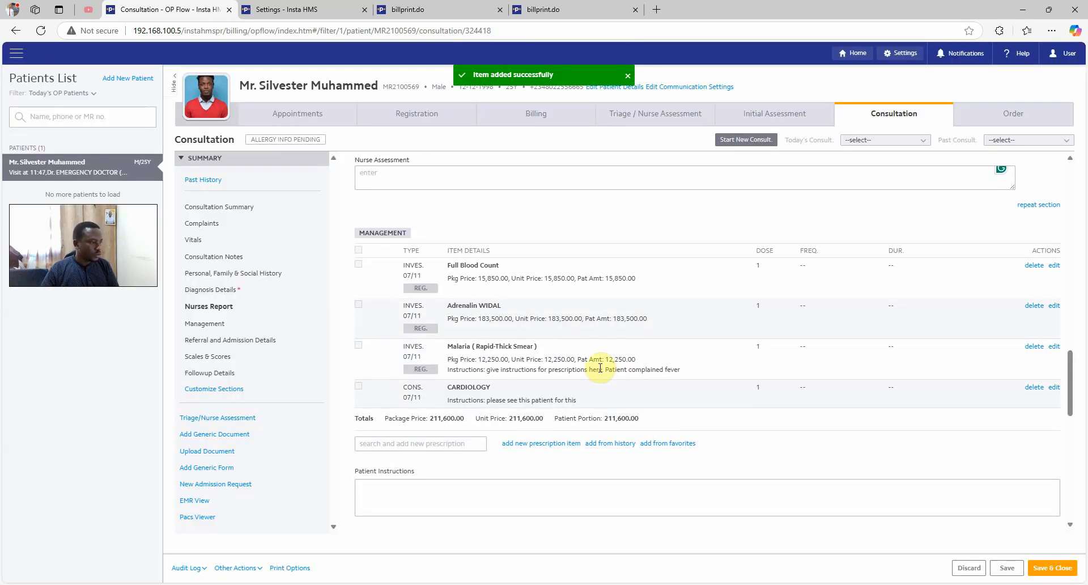
scroll(522, 396, "down", 5)
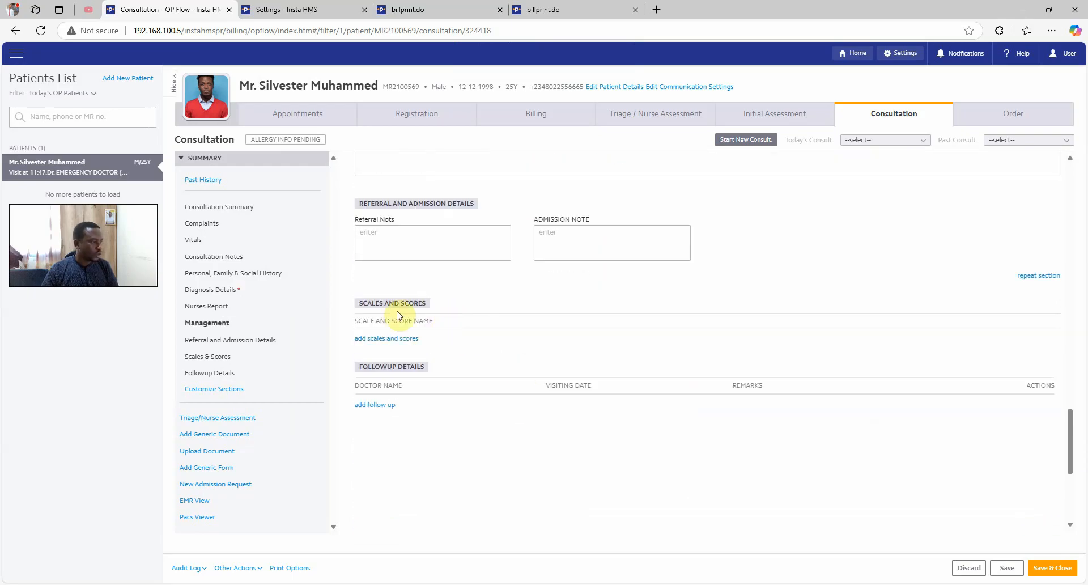
left_click(378, 405)
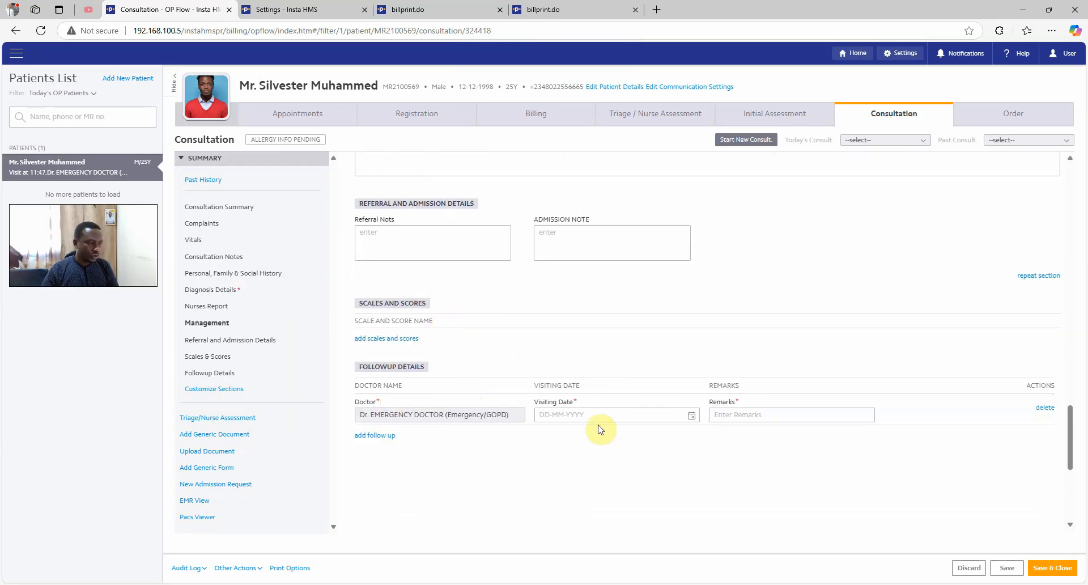
left_click(1044, 408)
left_click(600, 348)
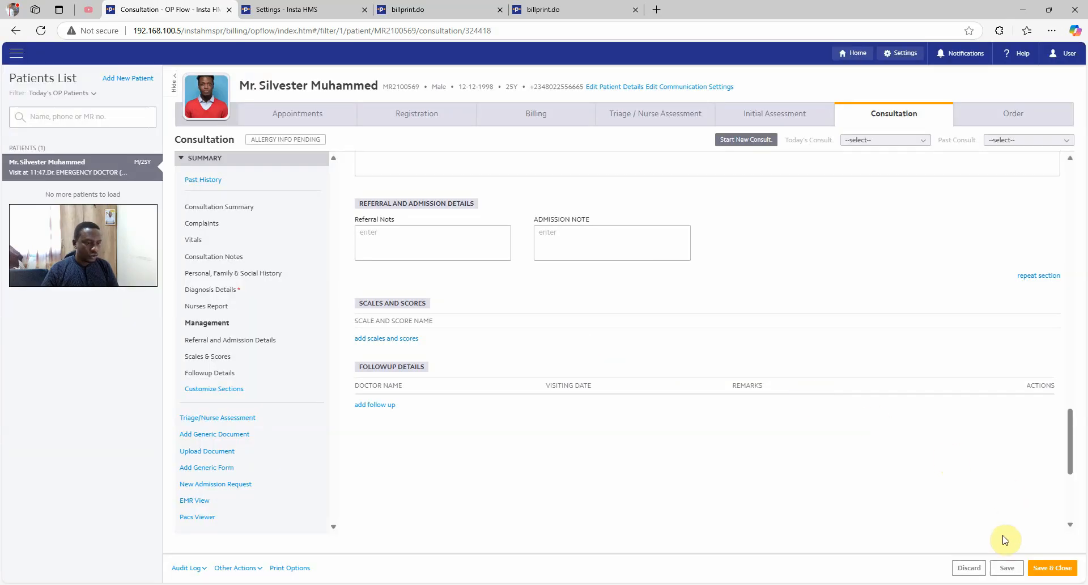
left_click(1006, 567)
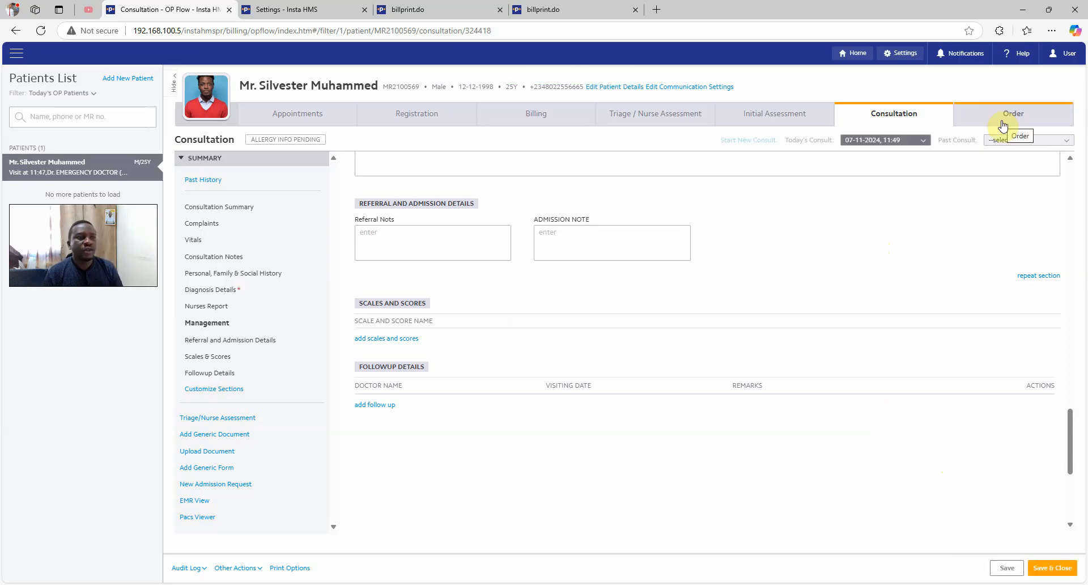
scroll(877, 209, "up", 5)
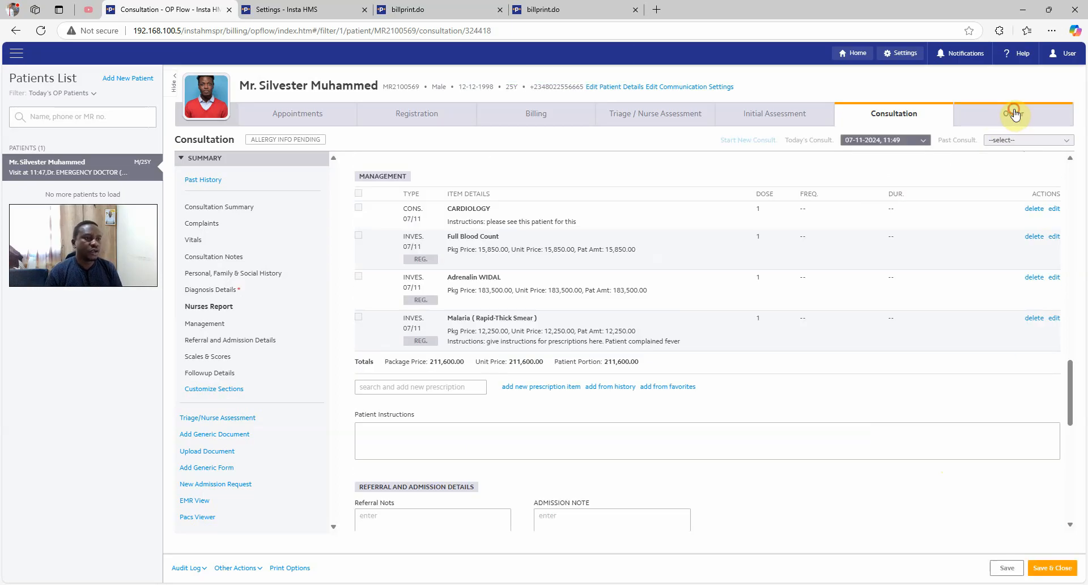
For the current visit, order the pending Full Blood Count, Adrenalin WIDAL and Malaria smear tests
left_click(1014, 114)
left_click(901, 138)
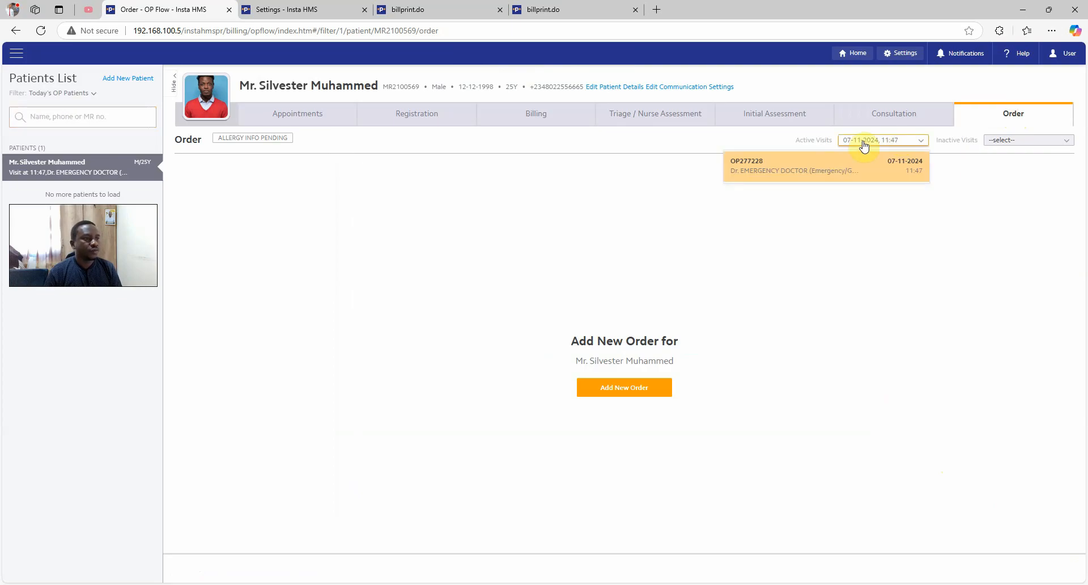
left_click(844, 170)
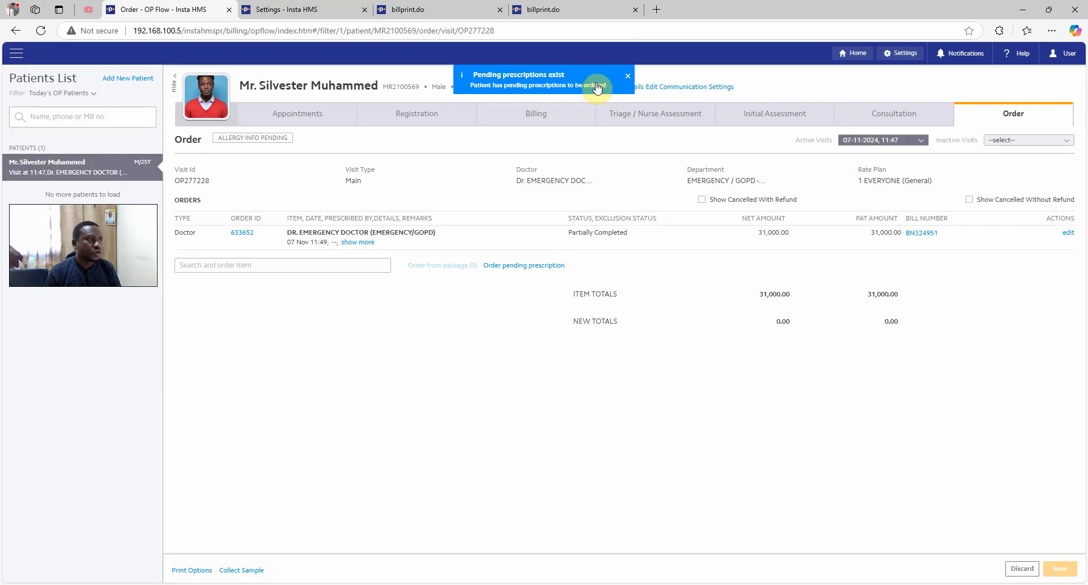
left_click(537, 266)
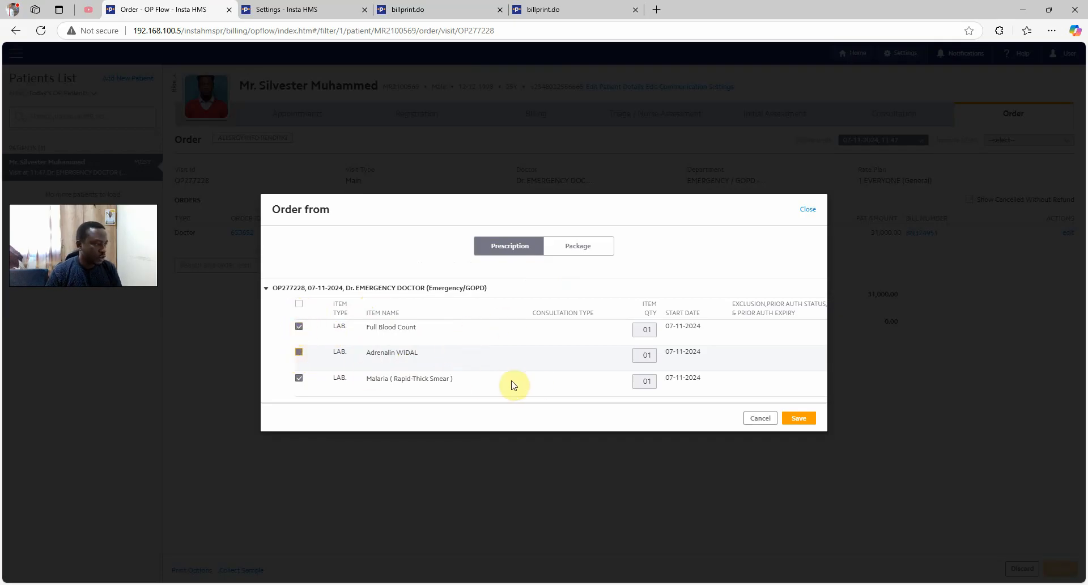
left_click(299, 304)
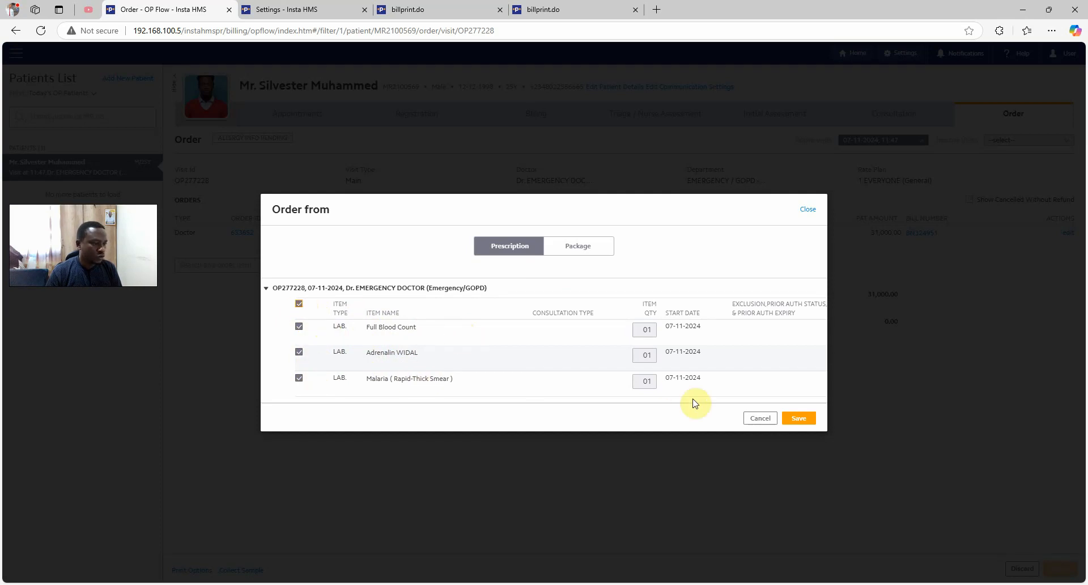
left_click(800, 419)
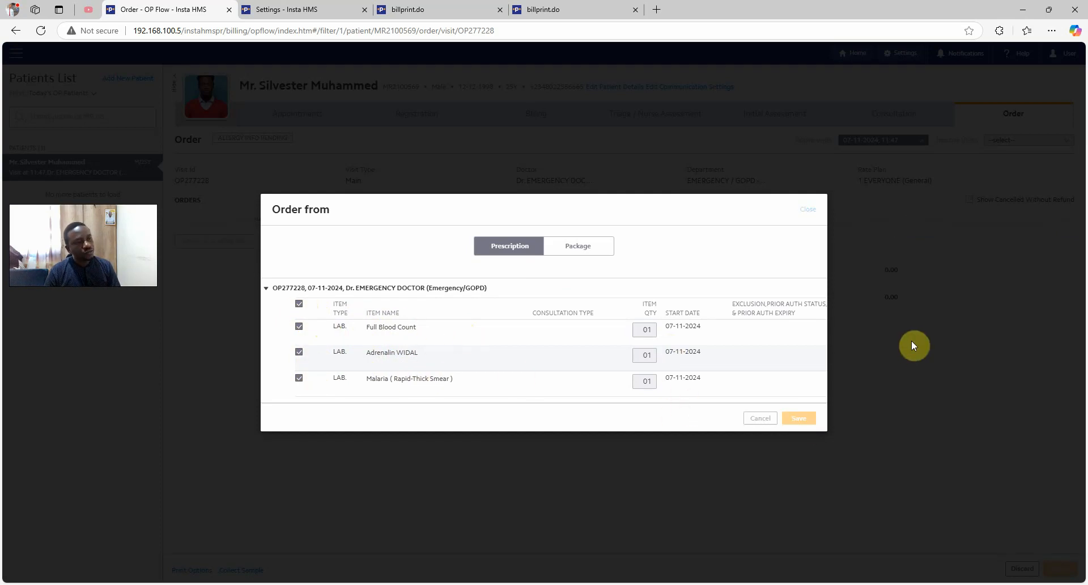
left_click_drag(865, 257, 878, 264)
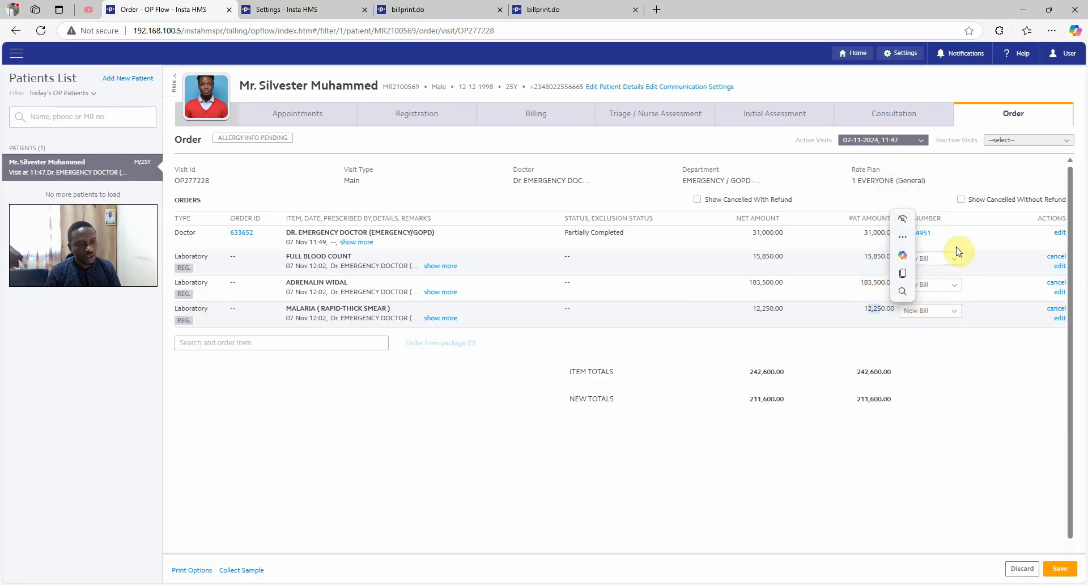
Save the three lab orders to a new bill and return to the Consultation page
left_click(888, 397)
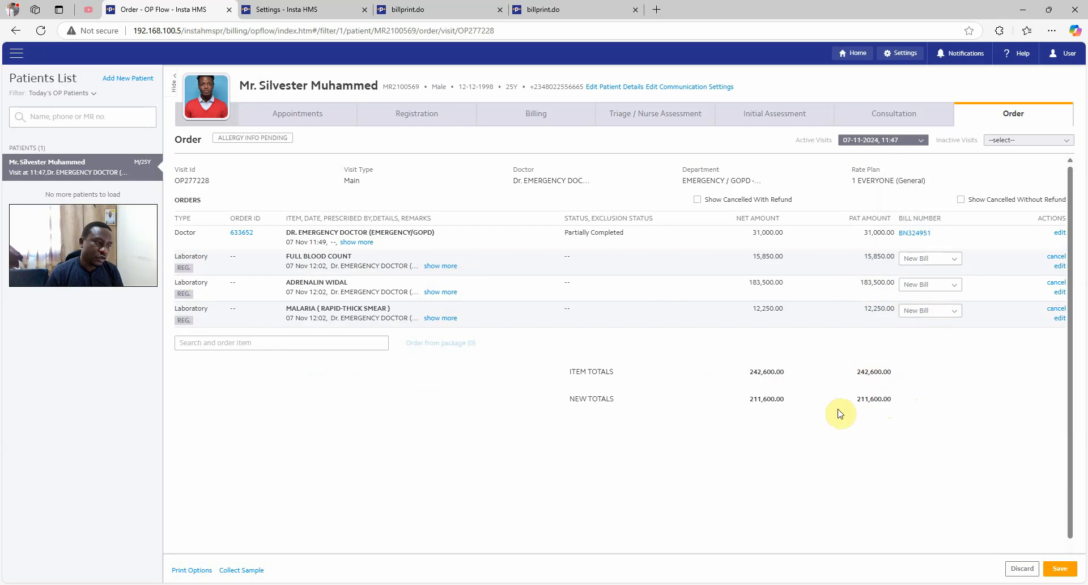
left_click_drag(856, 399, 891, 399)
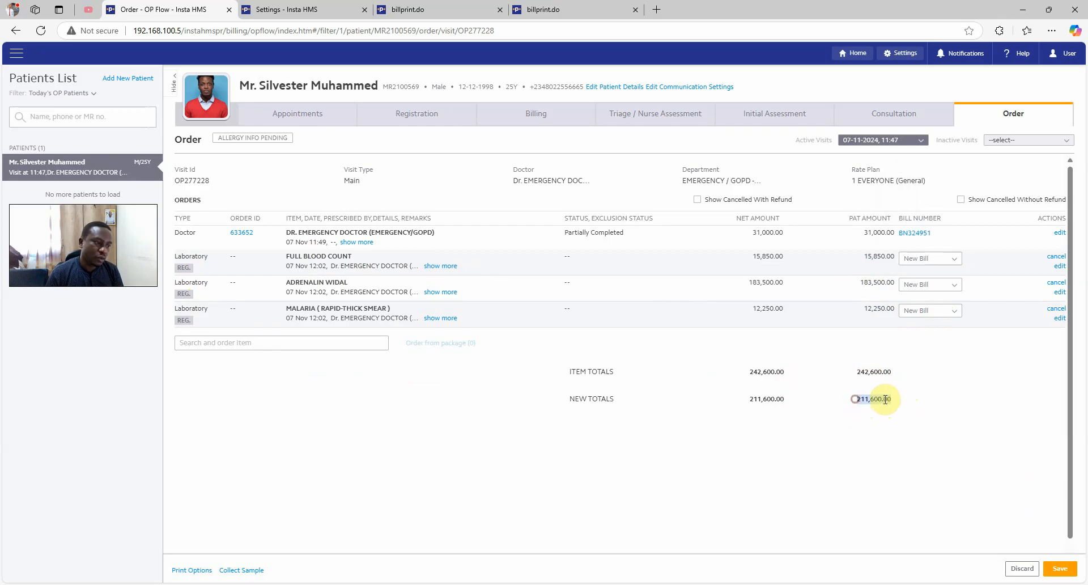
left_click(856, 449)
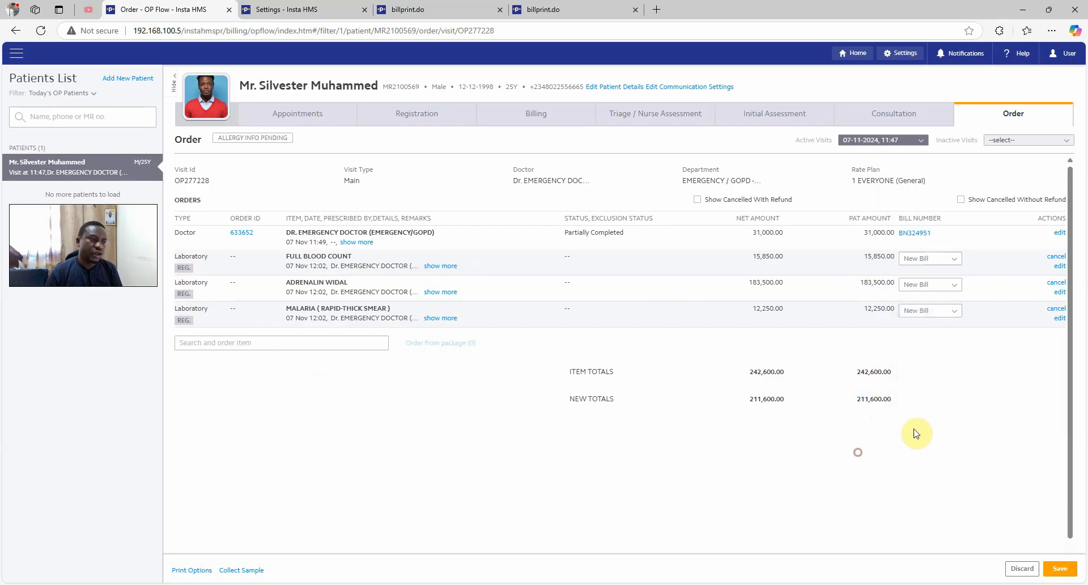
left_click(1059, 569)
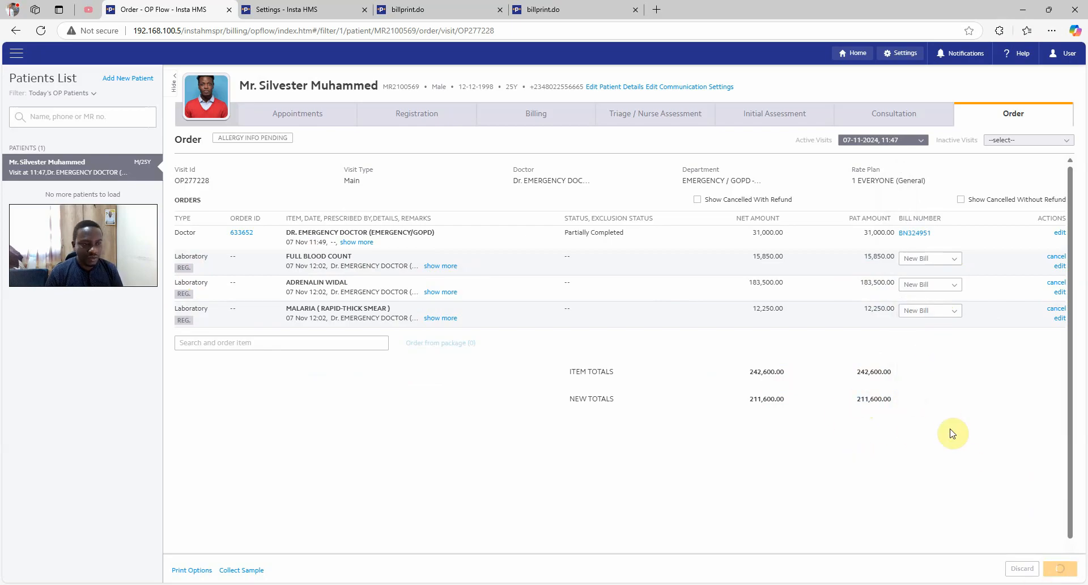
left_click(888, 116)
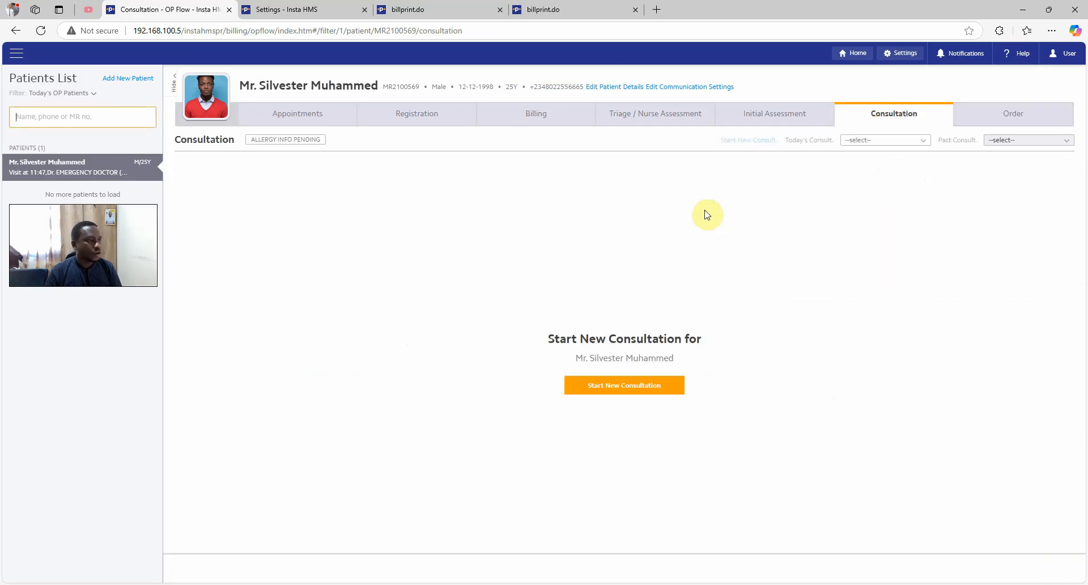
In the 11:49 consultation, add a Decubitus wound dressings service, quantity 3, and save
left_click(855, 142)
left_click(791, 172)
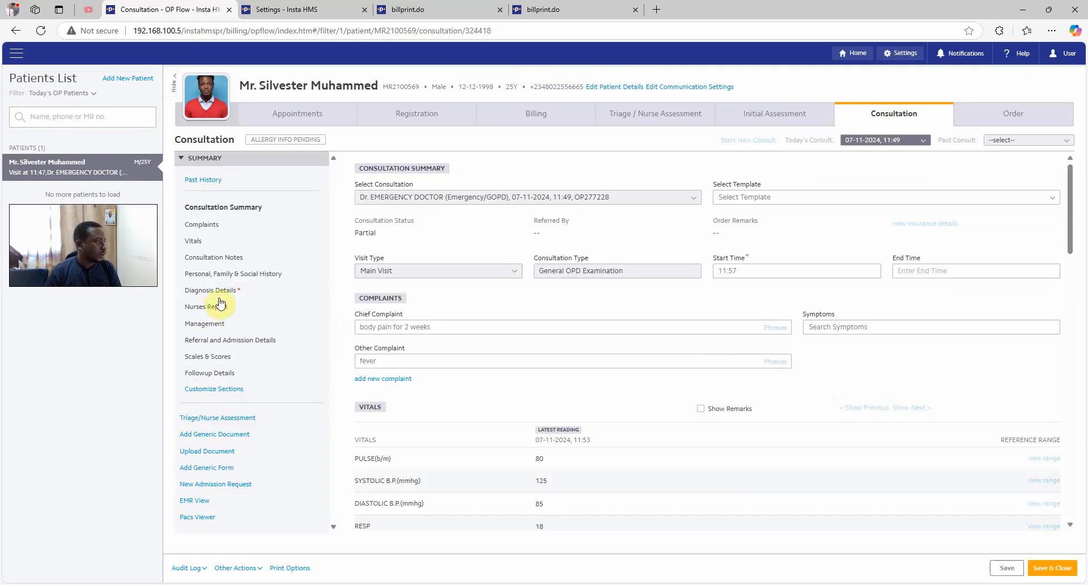
left_click(212, 328)
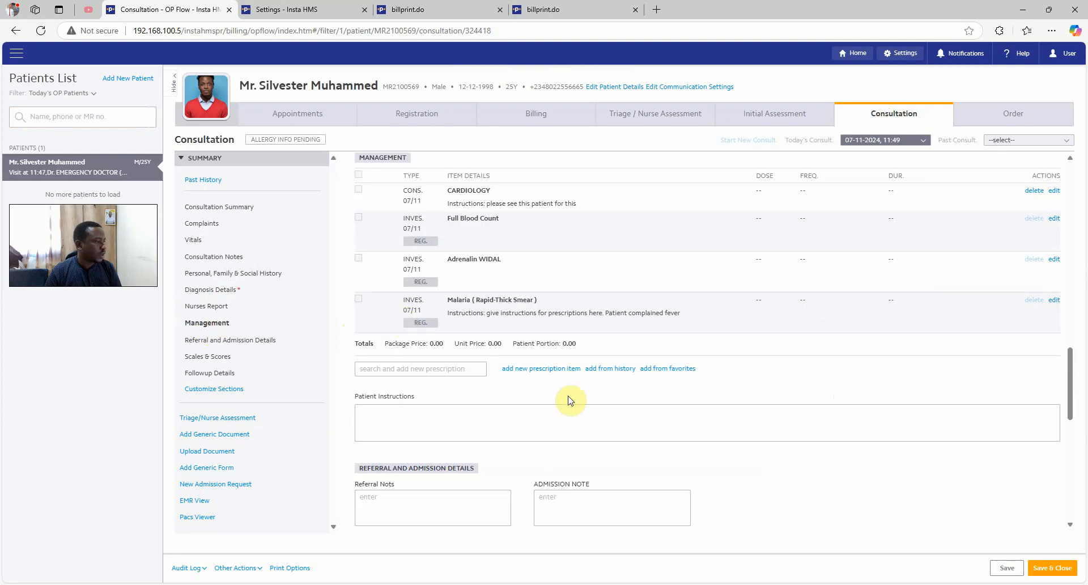
left_click(518, 366)
left_click(331, 251)
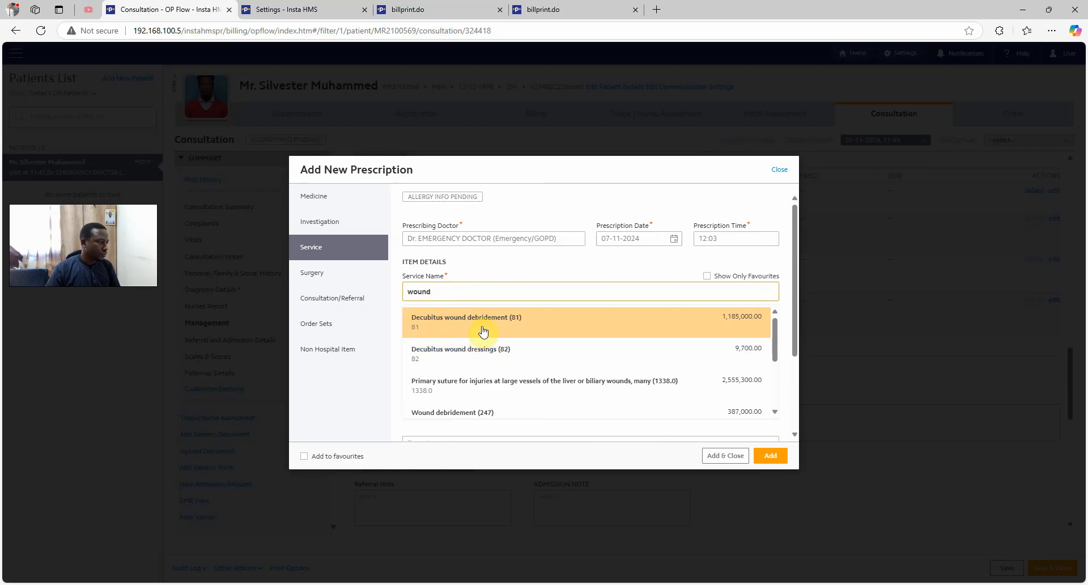
left_click(487, 361)
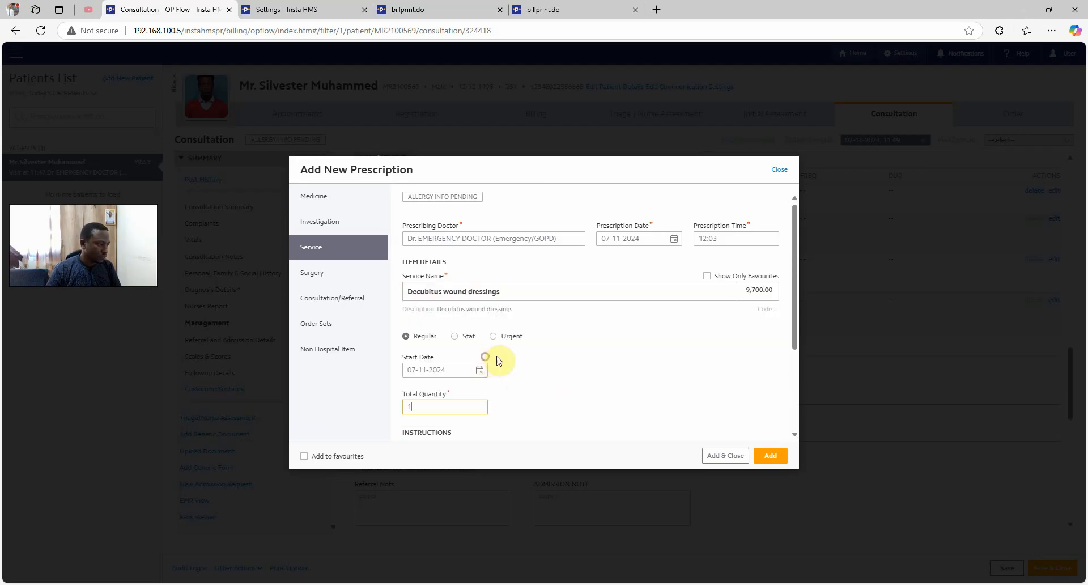
double_click(420, 403)
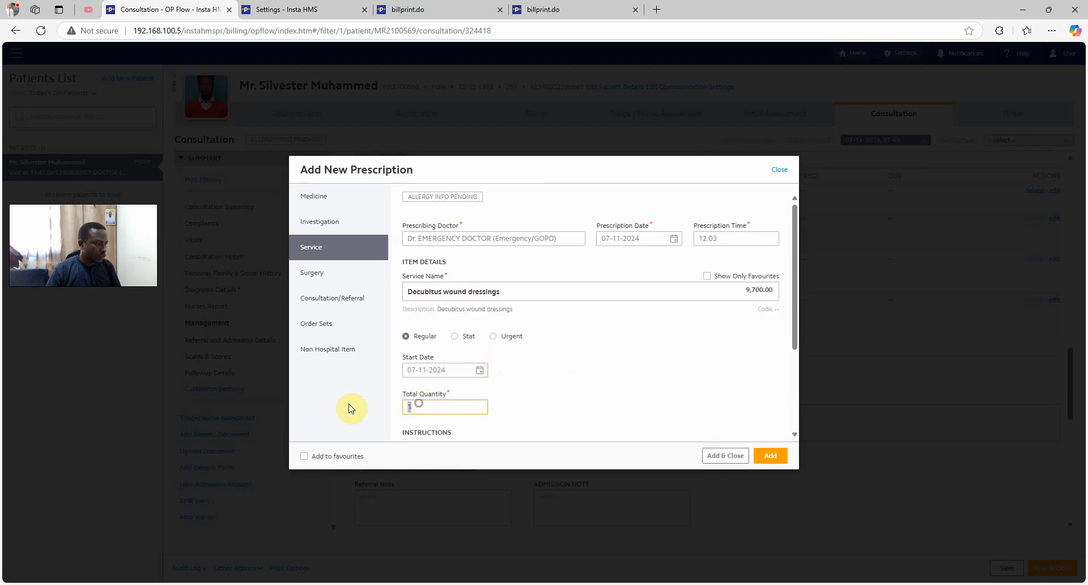
type("3")
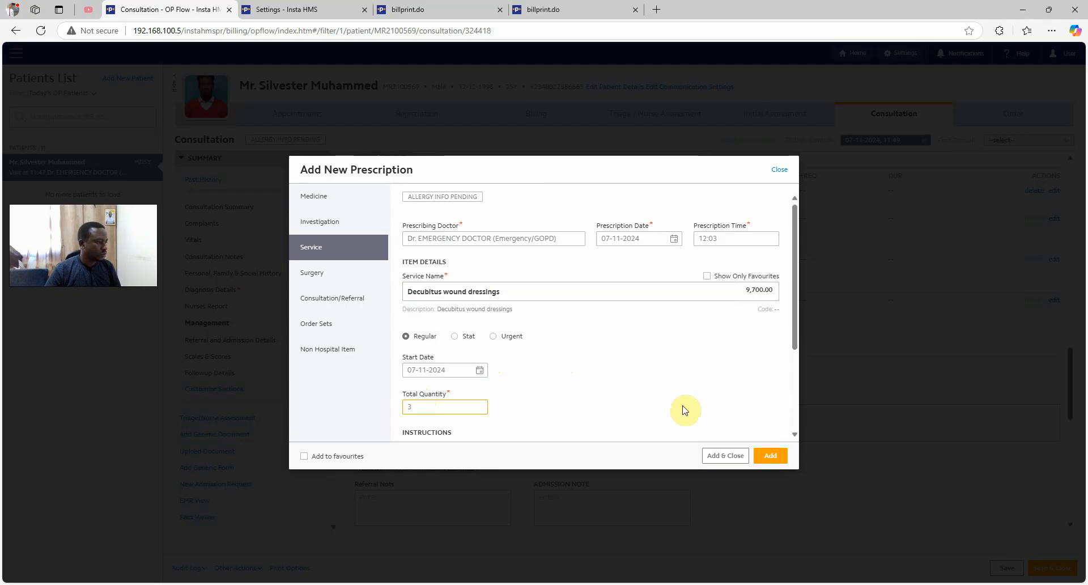
scroll(697, 386, "down", 2)
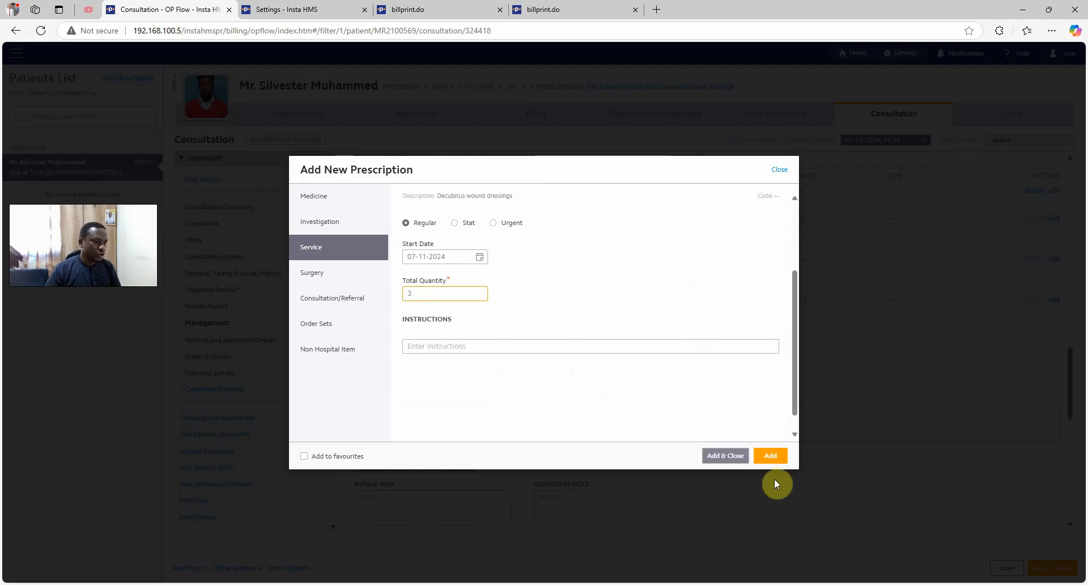
left_click(723, 455)
left_click(1014, 567)
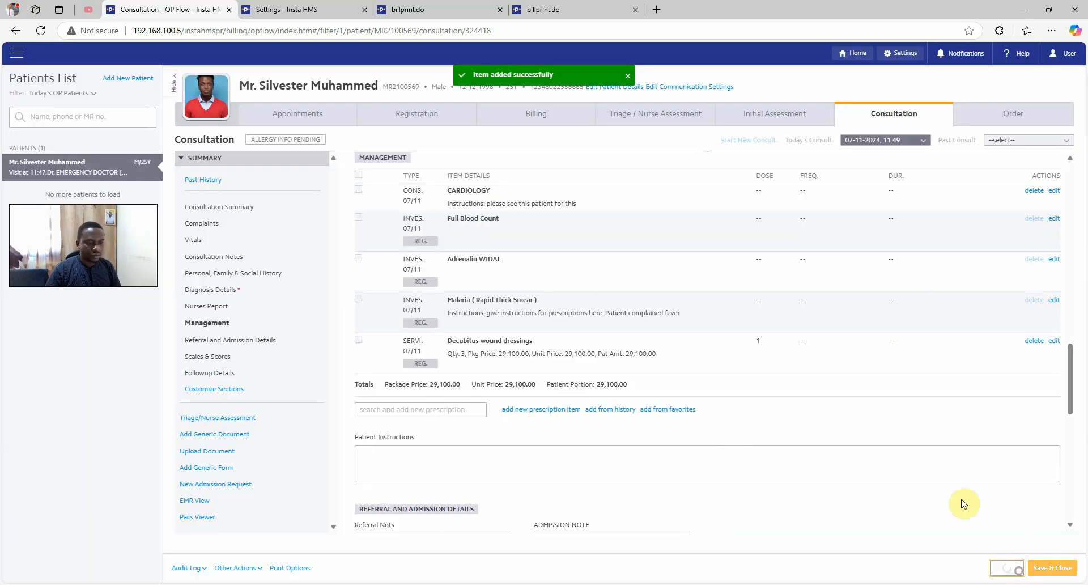
Order all three pending Decubitus wound dressings and save them onto bill BN324952
left_click(1003, 114)
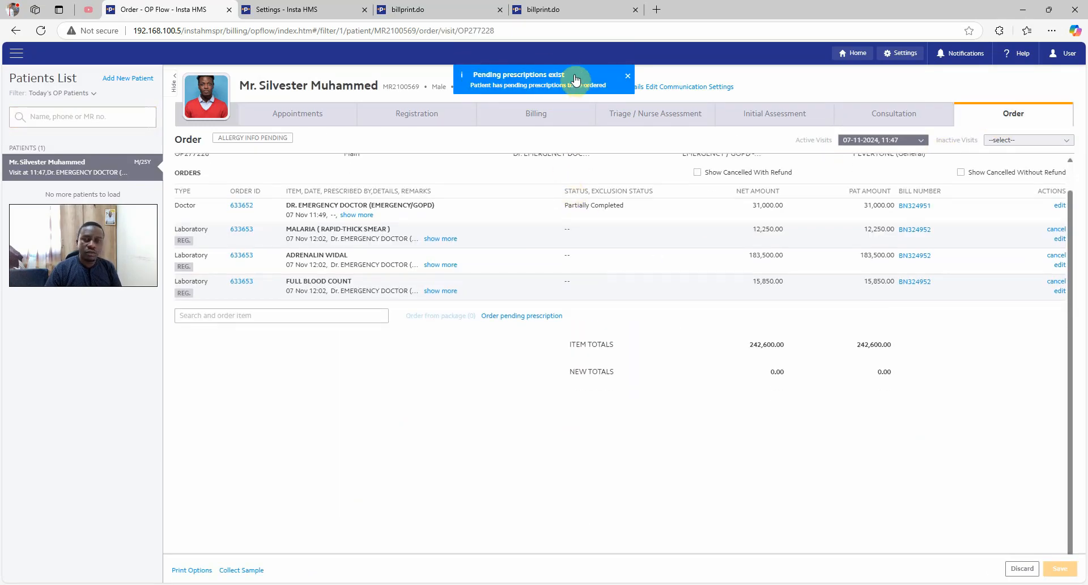
left_click(542, 319)
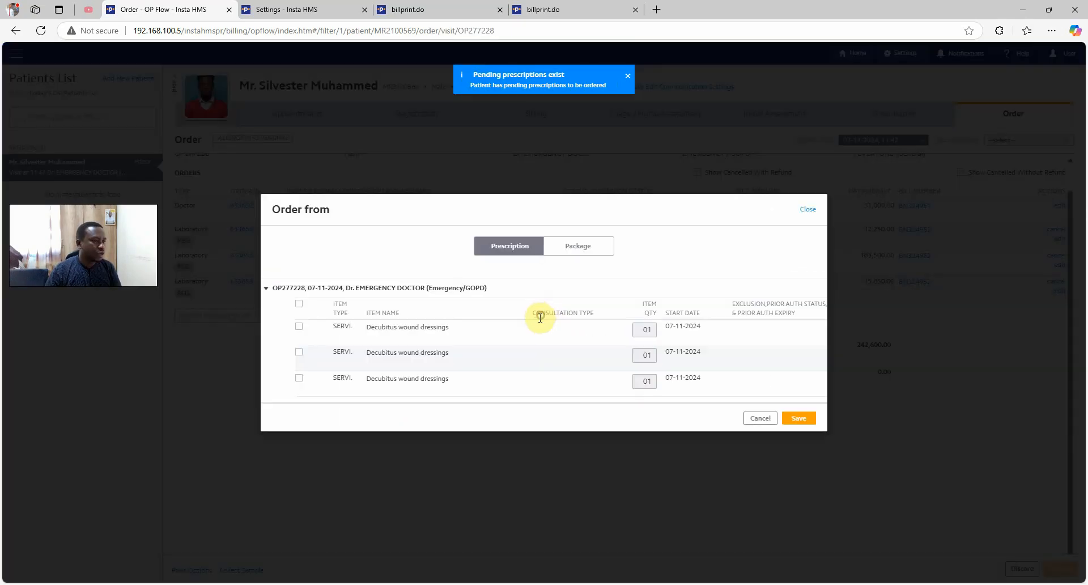
left_click(299, 305)
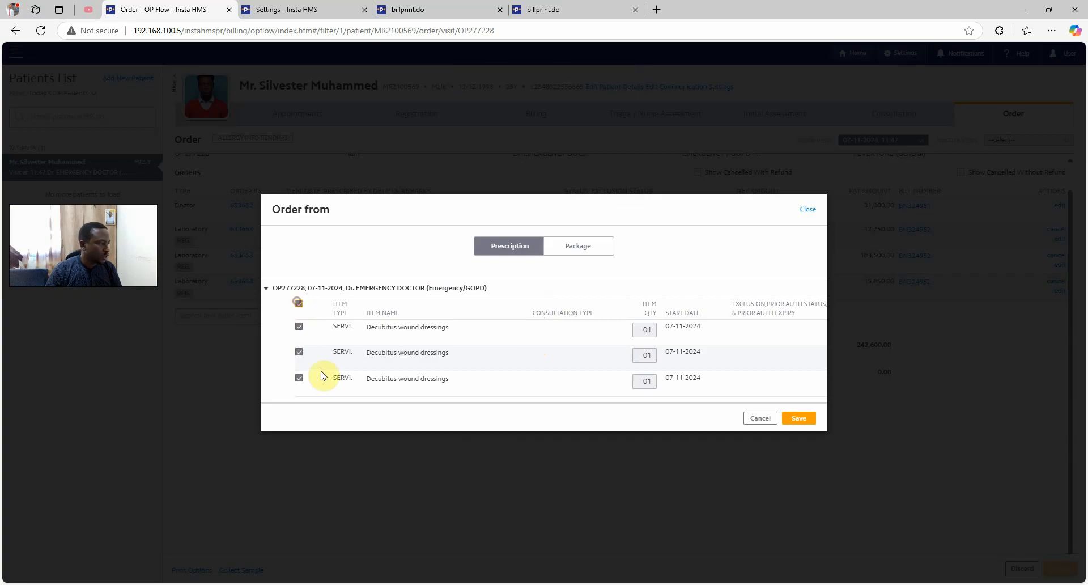
left_click(797, 419)
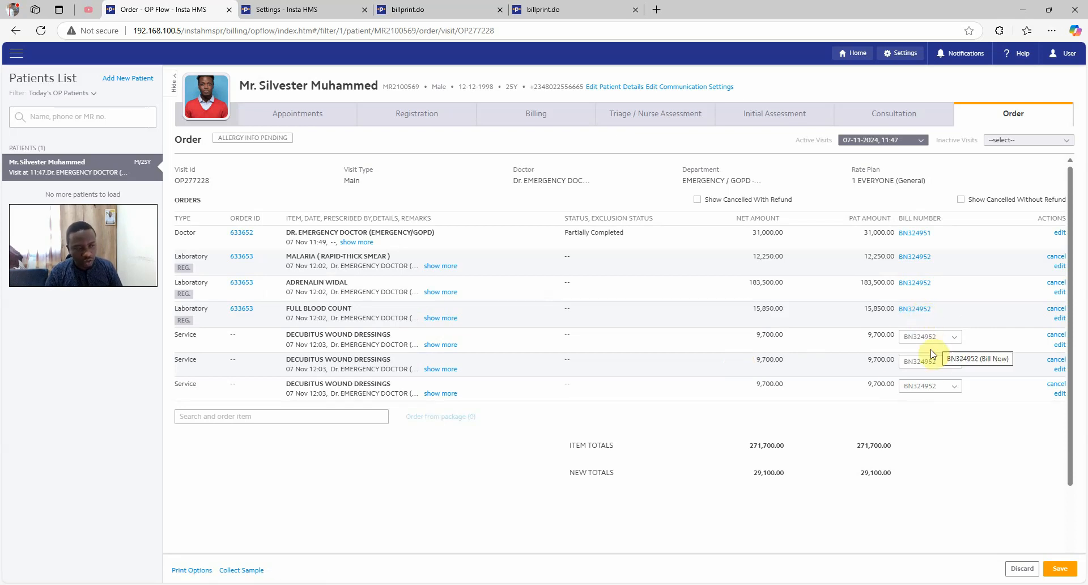
left_click(1065, 568)
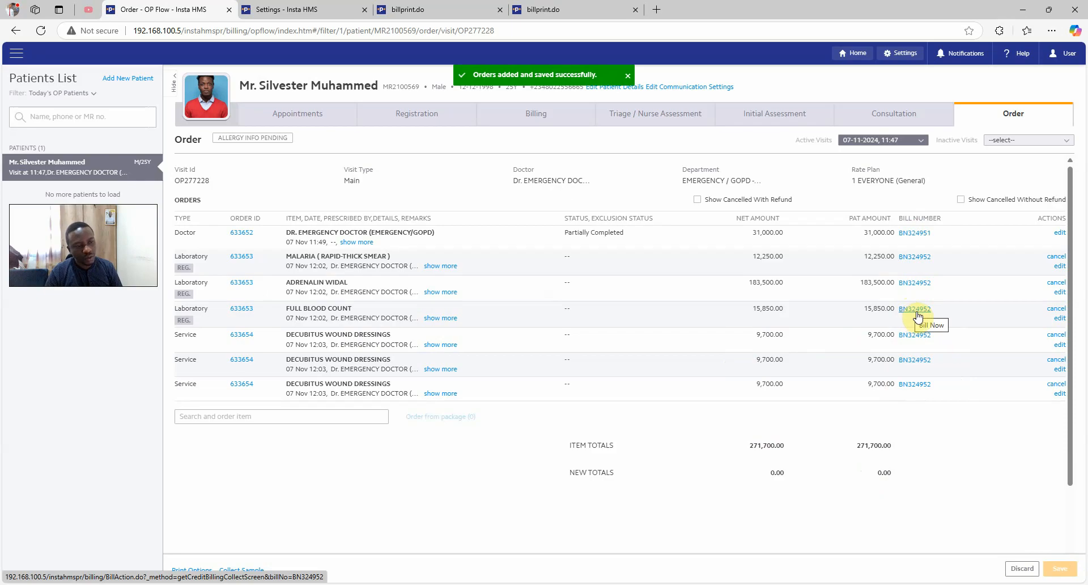
Load open bill BN324952 on the patient's Billing page
left_click(530, 117)
left_click(804, 139)
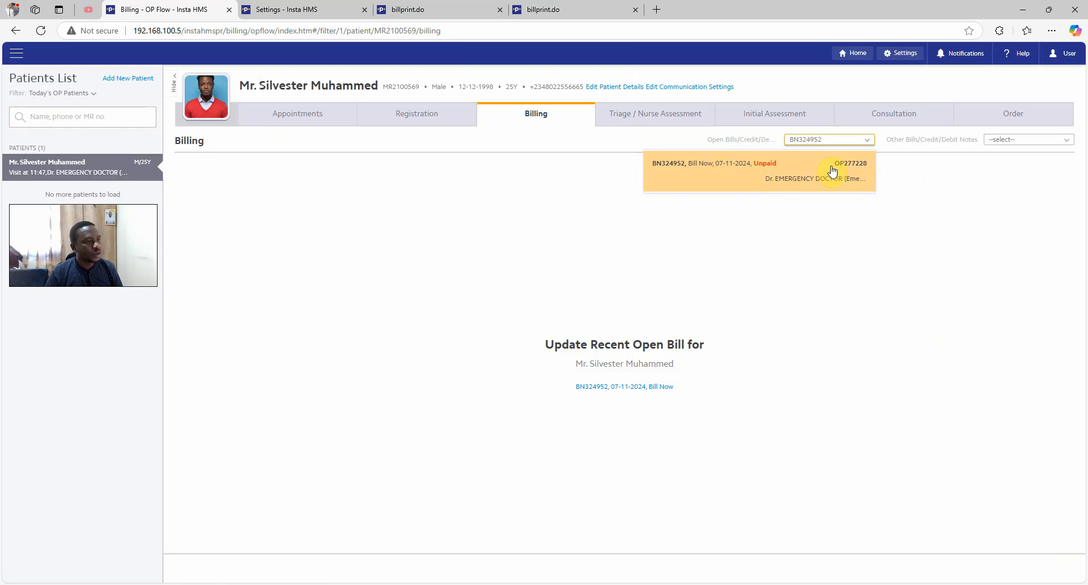
left_click(676, 170)
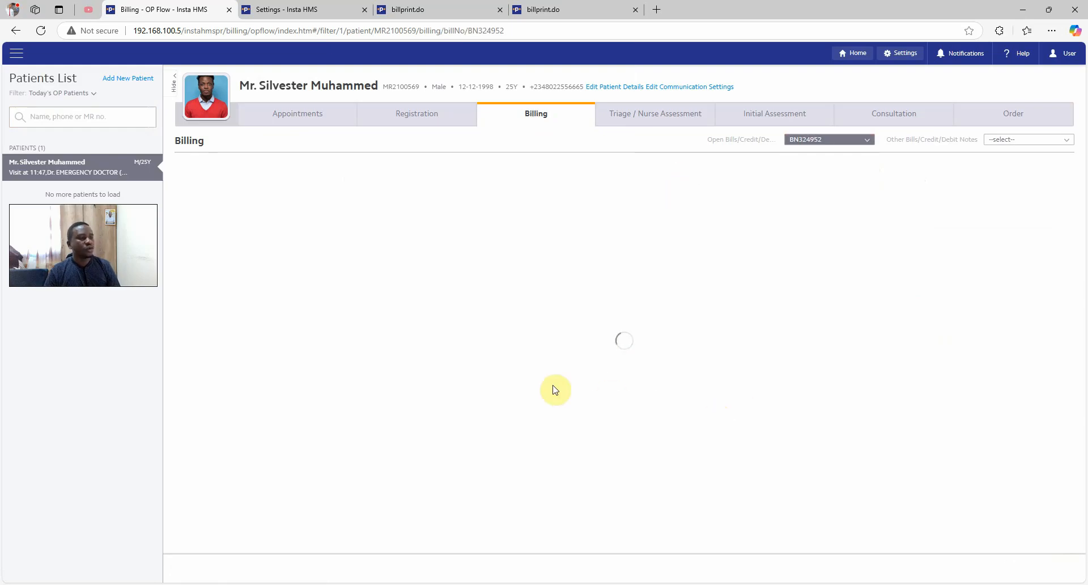
scroll(555, 389, "down", 6)
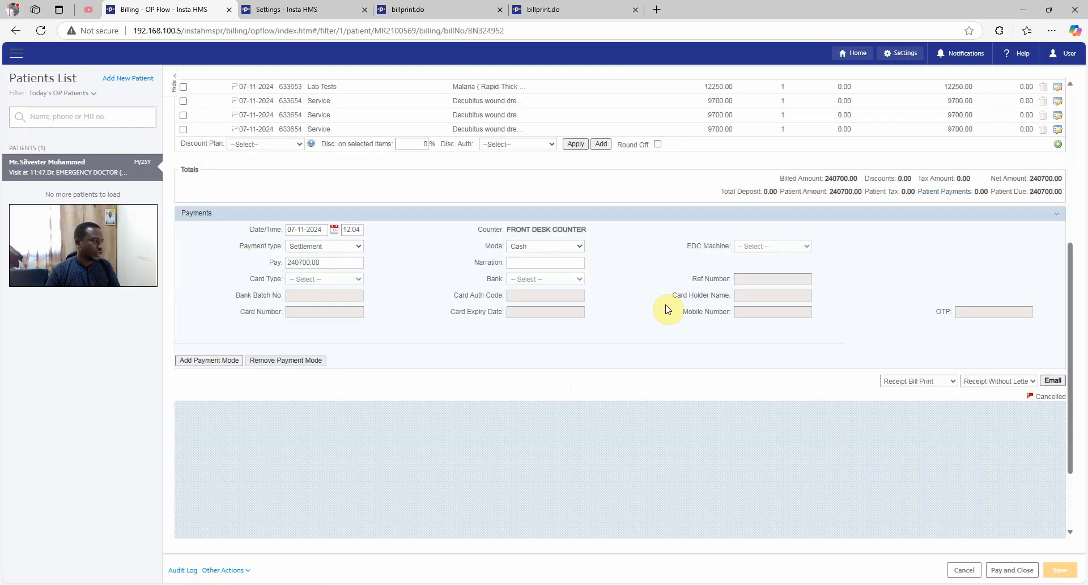
scroll(668, 309, "up", 5)
scroll(669, 310, "down", 3)
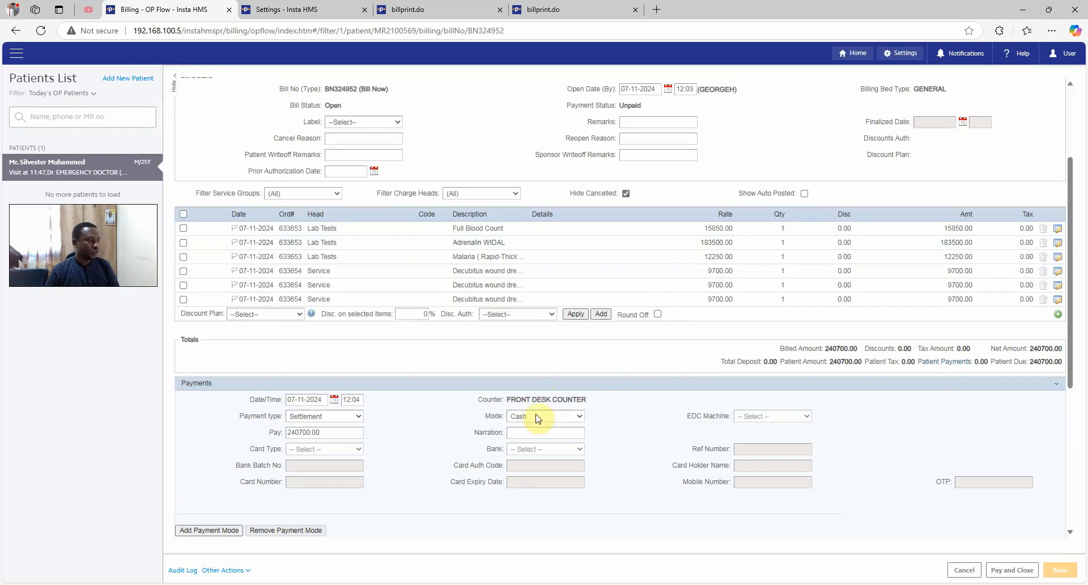
Pay 200,000.00 by Wire Transfer and add a second payment line for the 40,700.00 balance
left_click(537, 416)
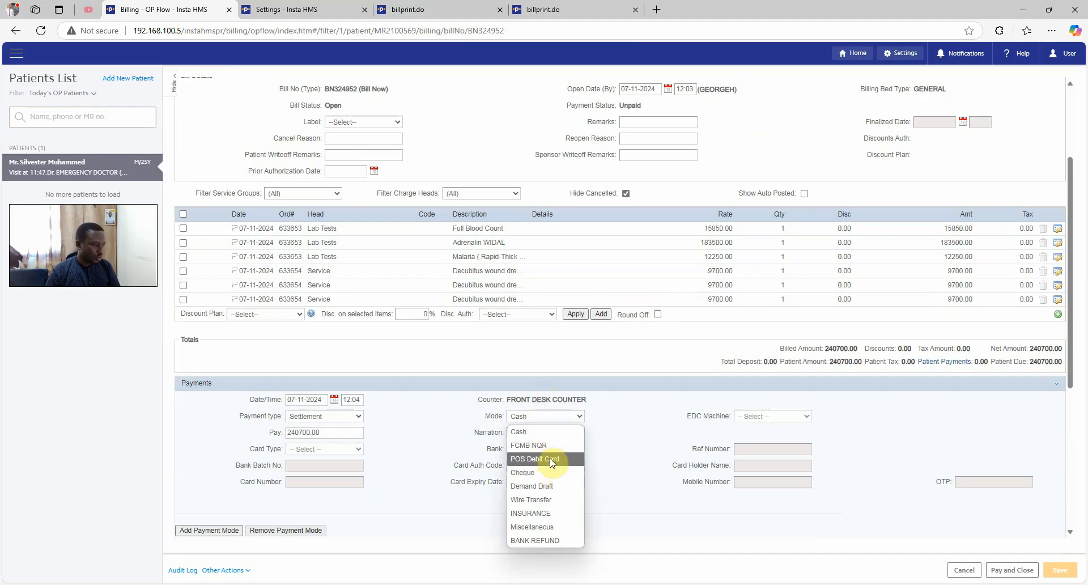
left_click(539, 499)
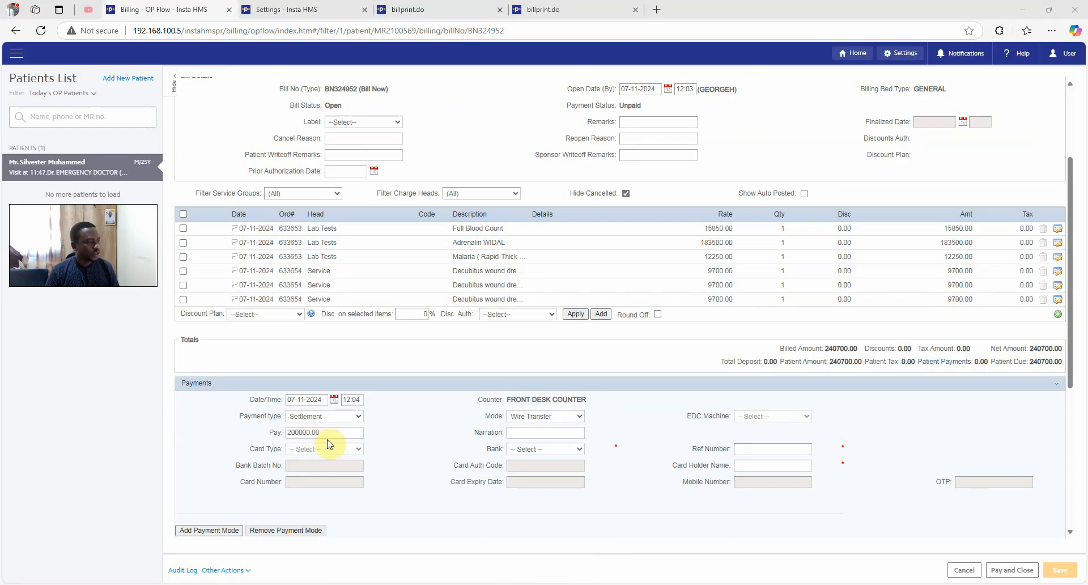
left_click(236, 528)
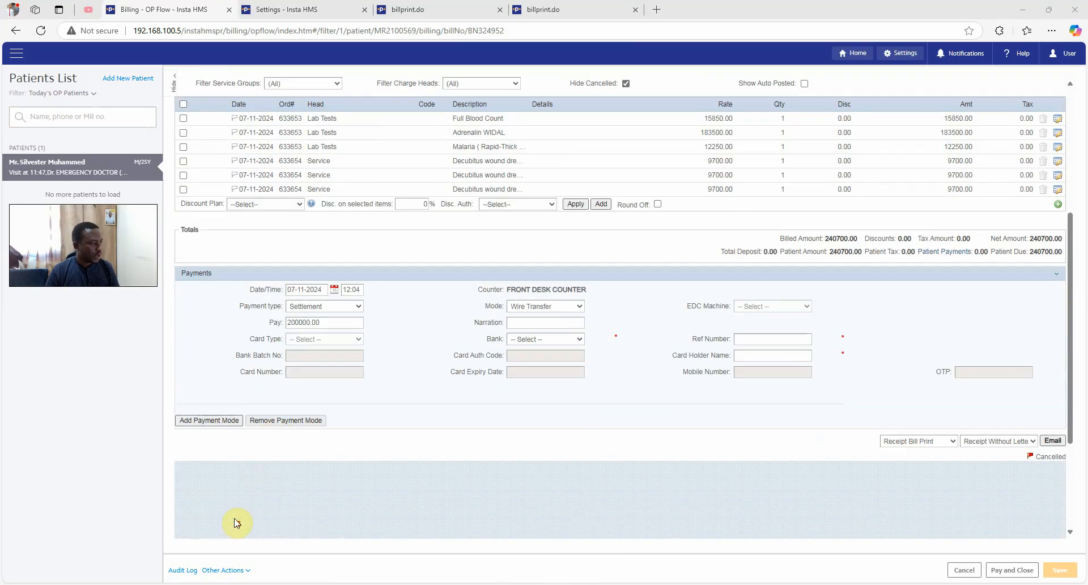
left_click(230, 419)
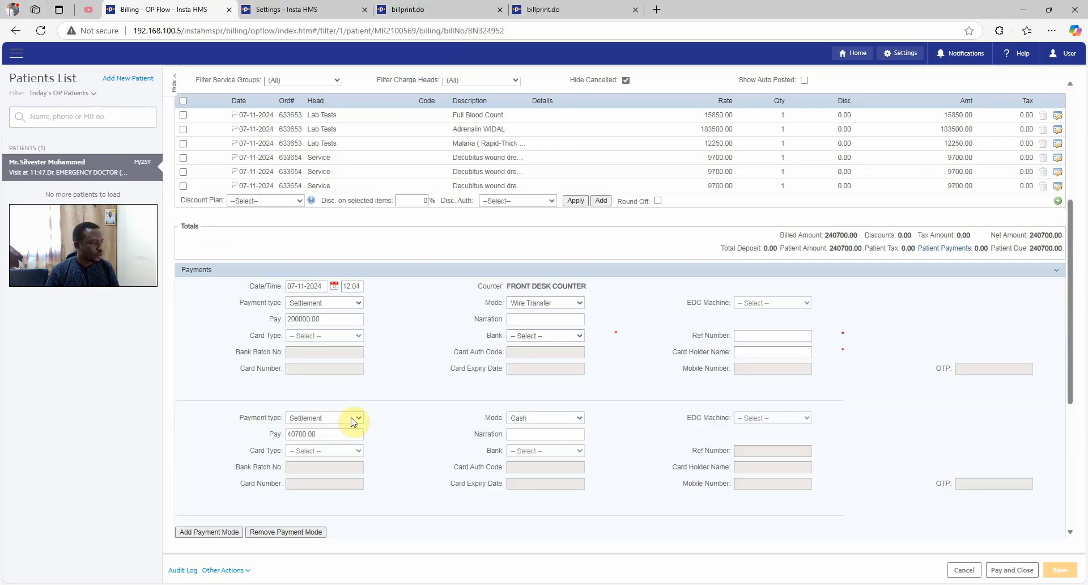
left_click(536, 422)
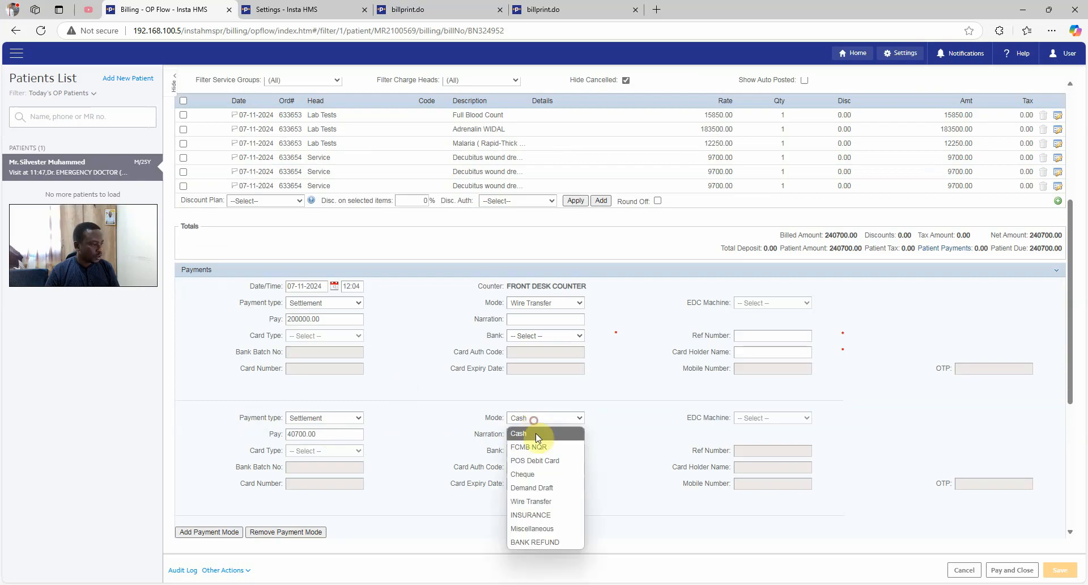
left_click(544, 461)
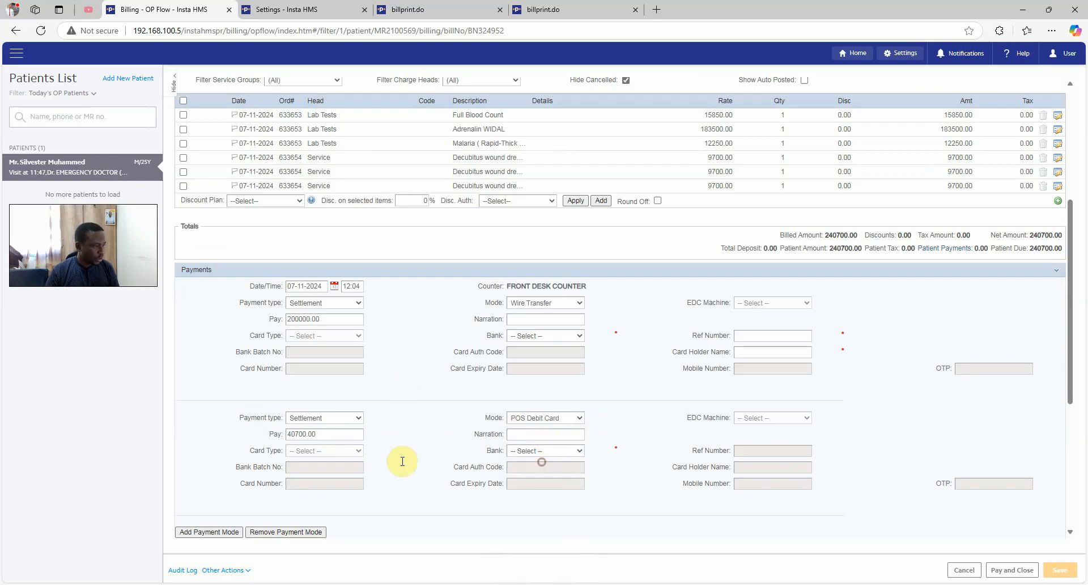
double_click(325, 434)
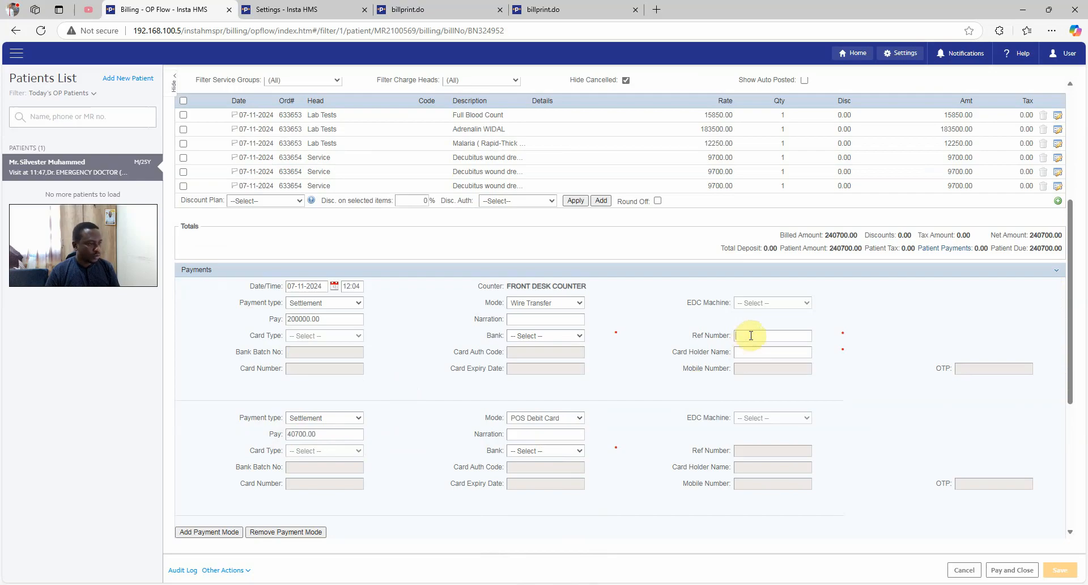
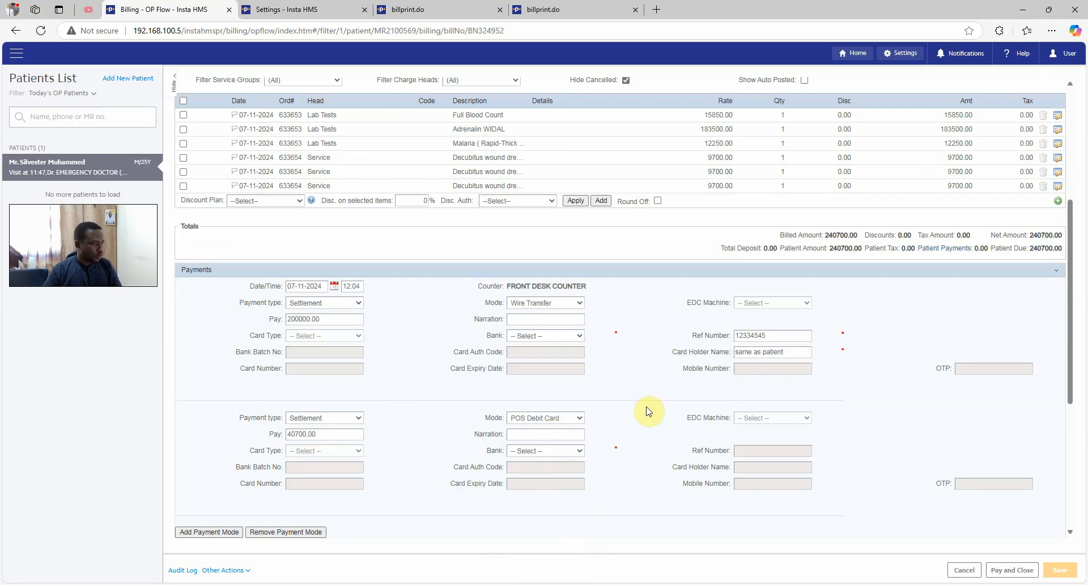
Add narration 'Lab Payments' to the wire transfer and 'Laboratories' to the card payment
left_click(530, 319)
type("Lab Payments")
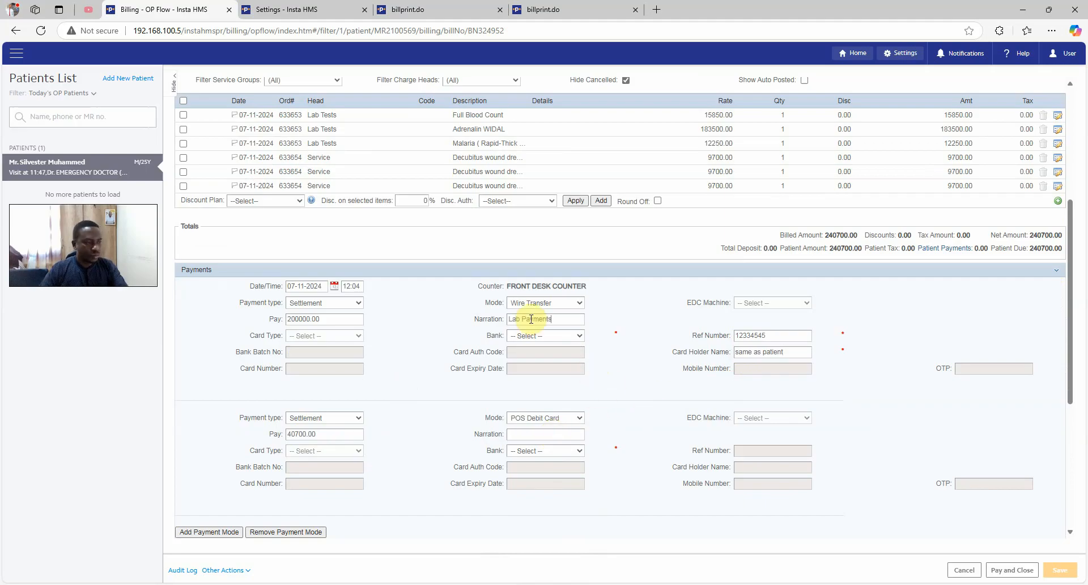
left_click(564, 437)
type("Laboratories")
scroll(351, 460, "down", 1)
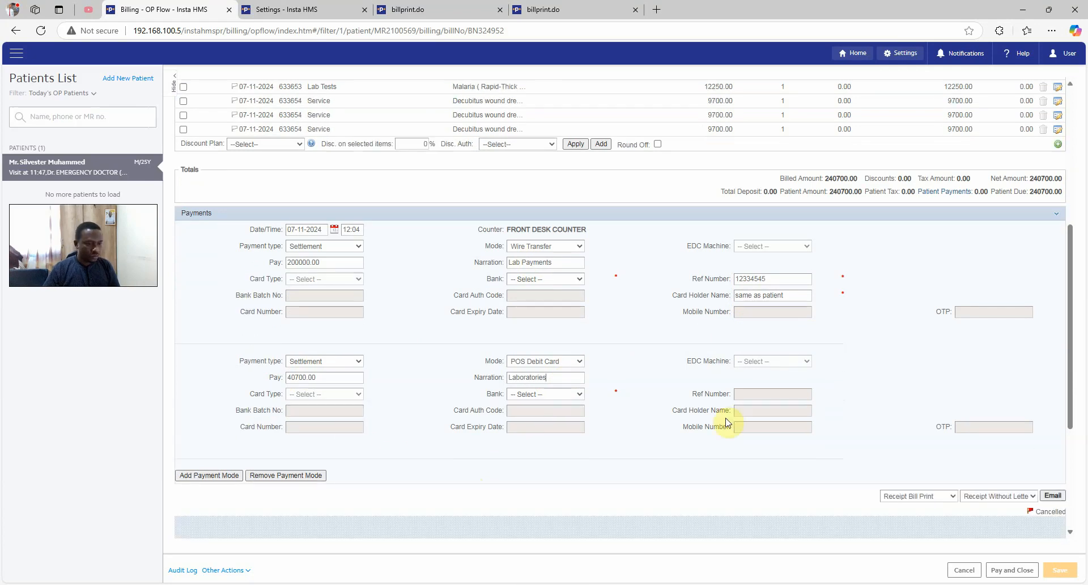
scroll(899, 408, "up", 1)
scroll(898, 408, "up", 3)
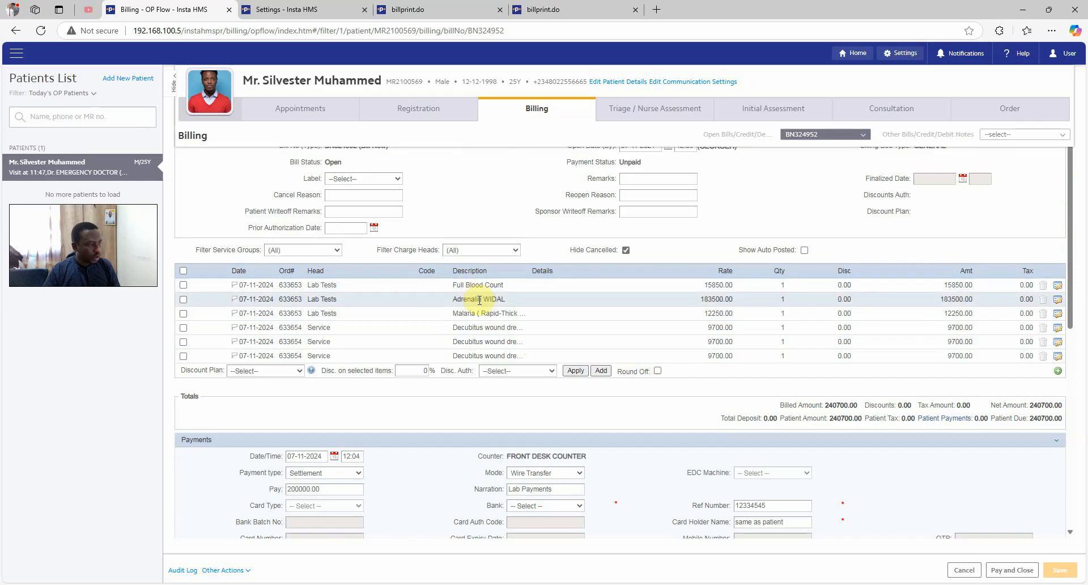
scroll(479, 300, "down", 1)
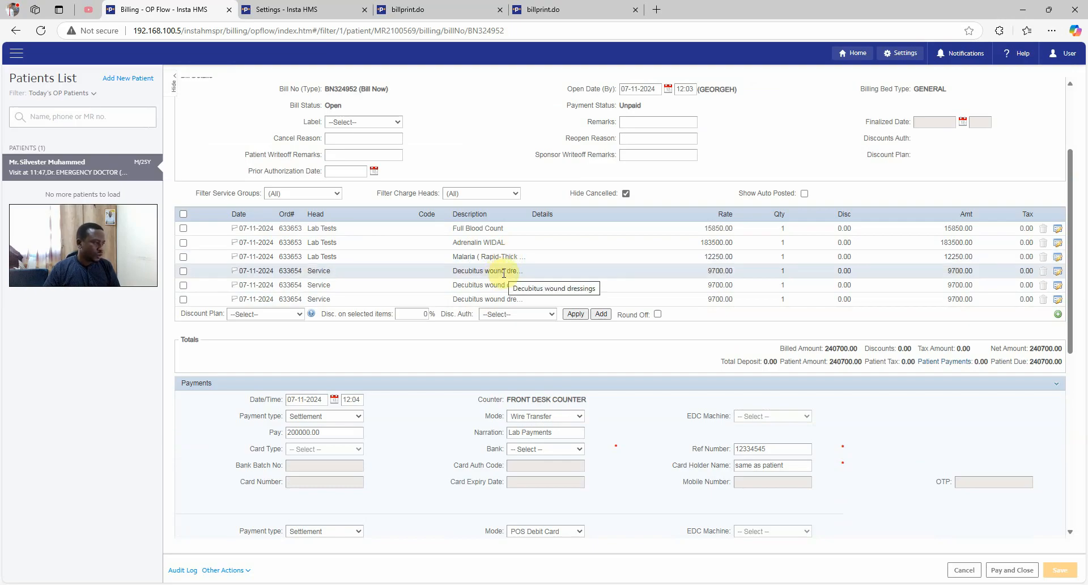
scroll(894, 400, "down", 2)
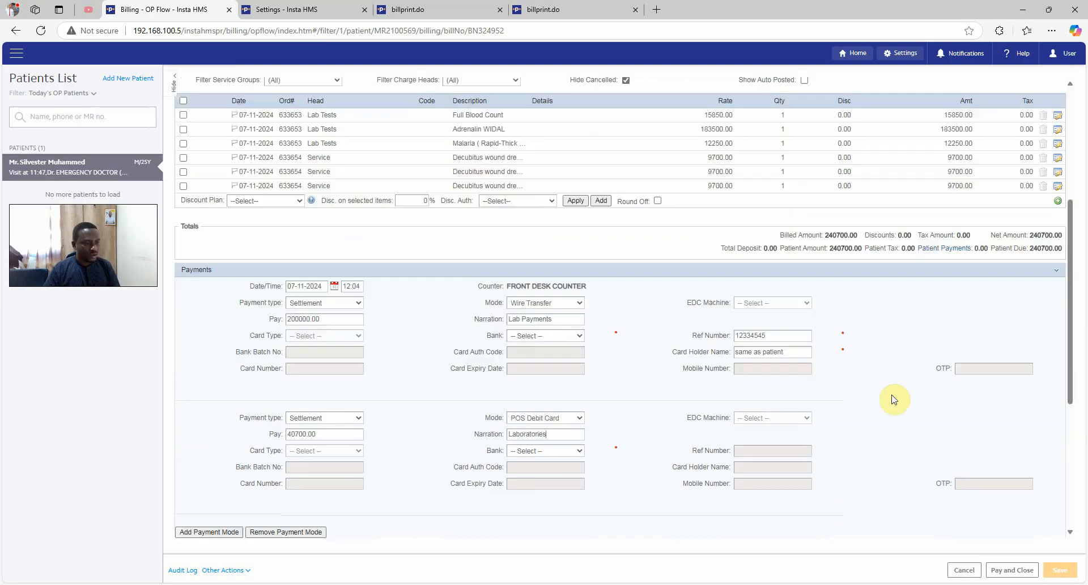
Set the wire transfer's bank to UBA and the card payment's to MoniePoint, then Pay and Close
left_click(1012, 570)
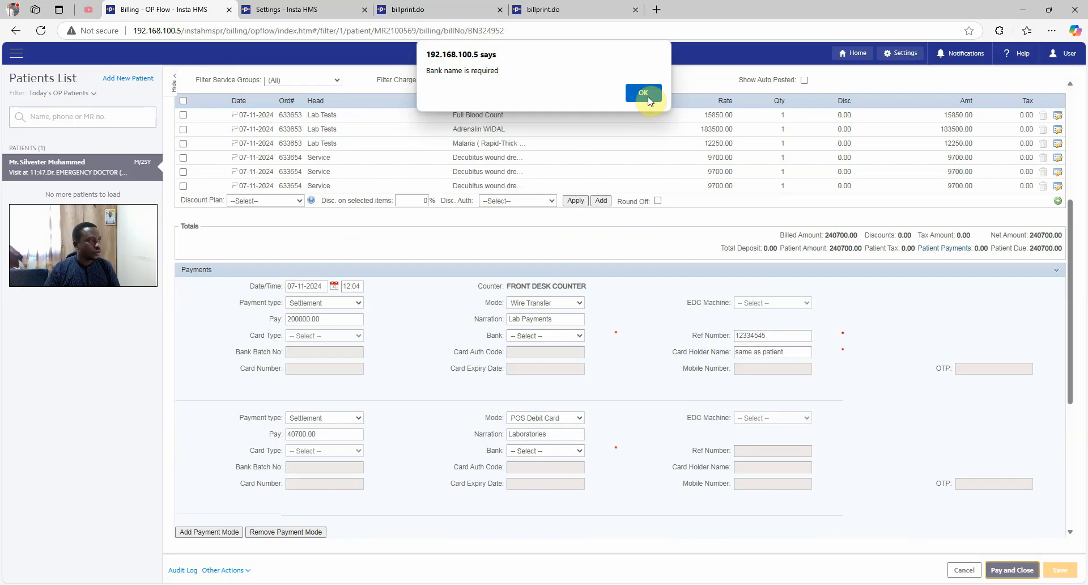
left_click(646, 94)
scroll(629, 369, "down", 4)
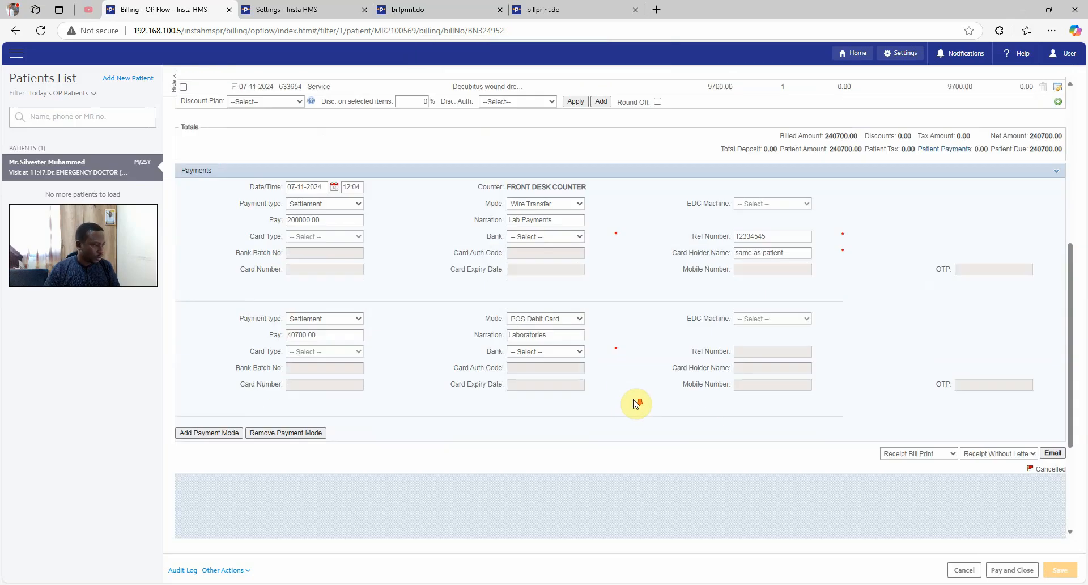
left_click(545, 222)
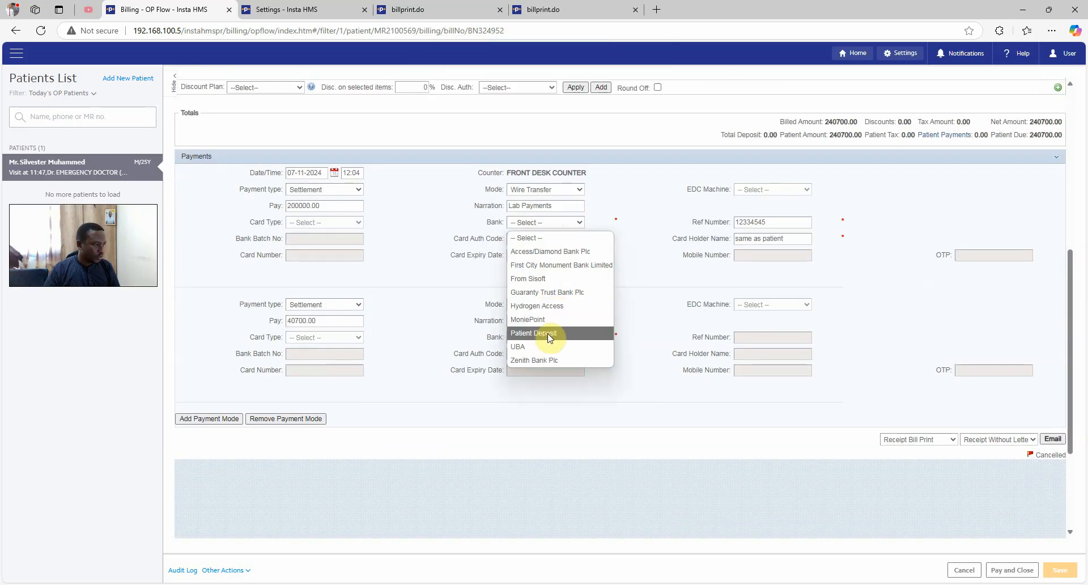
left_click(546, 350)
scroll(1048, 542, "up", 2)
left_click(548, 414)
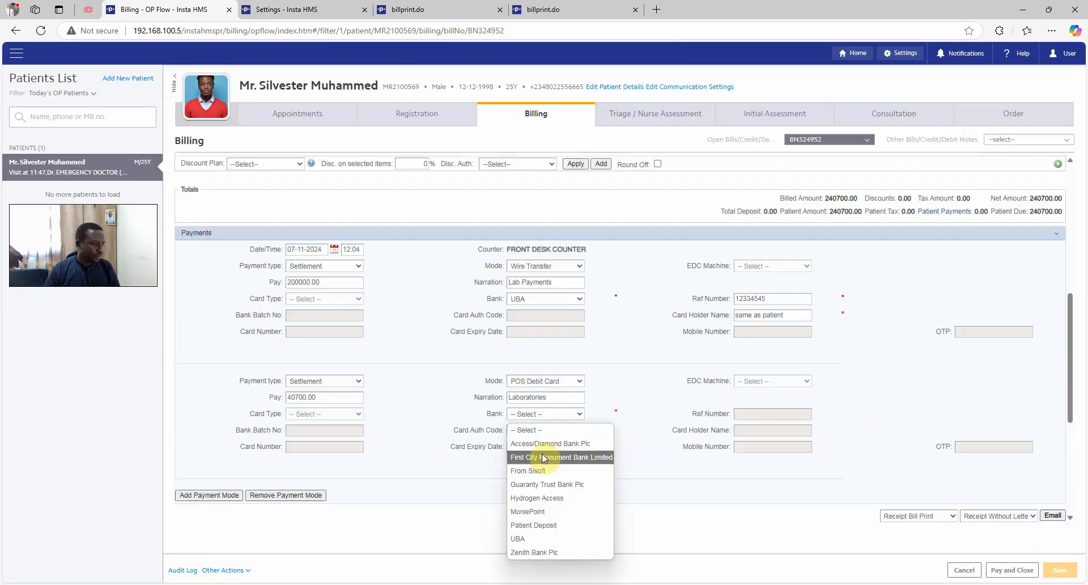
left_click(548, 512)
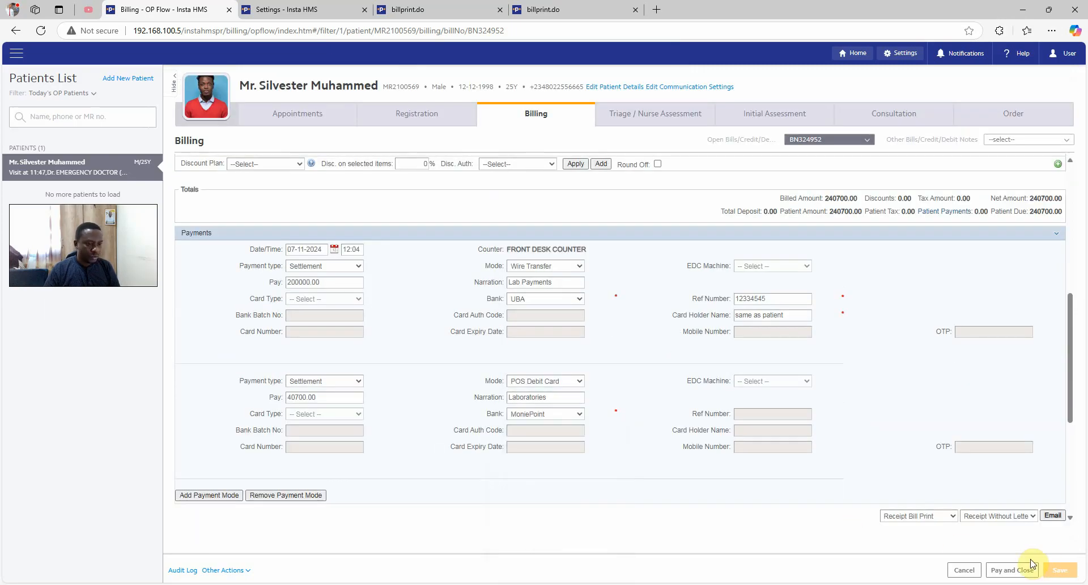
left_click(1004, 572)
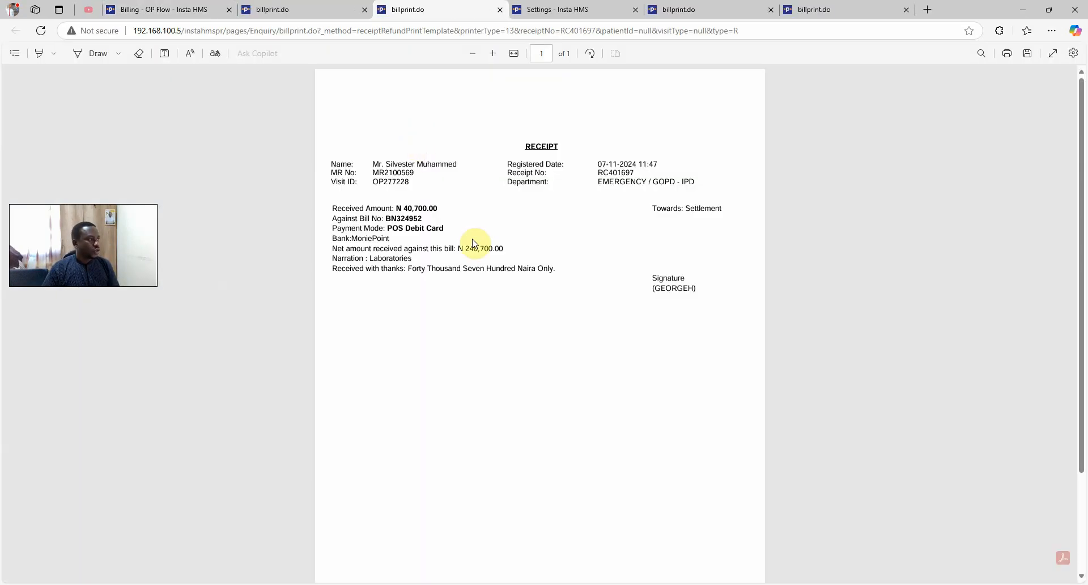
Review receipts RC401697 and RC401696 for the card and wire transfer payments
left_click_drag(346, 261, 453, 262)
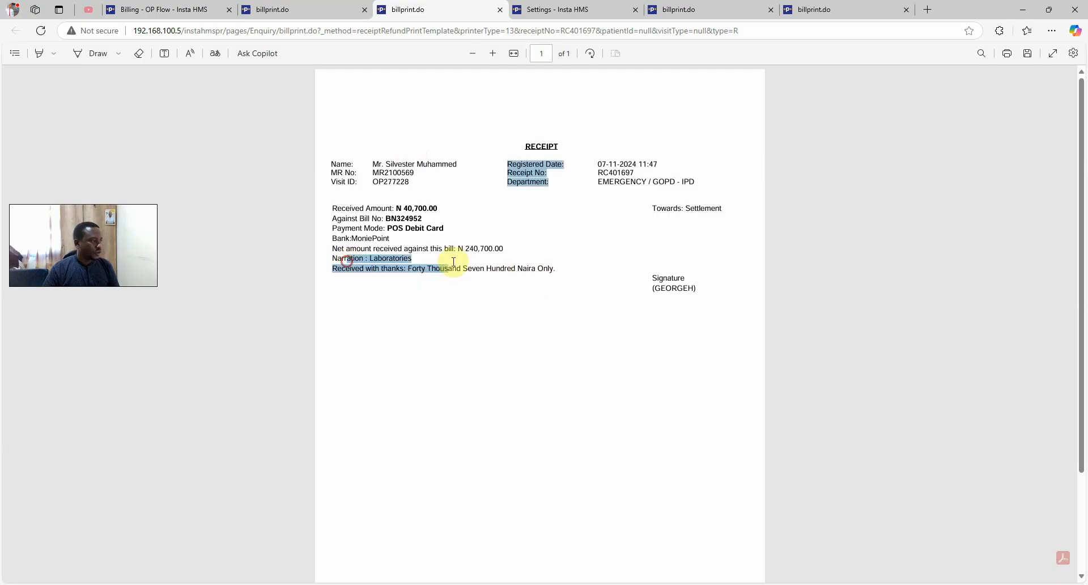
left_click(296, 10)
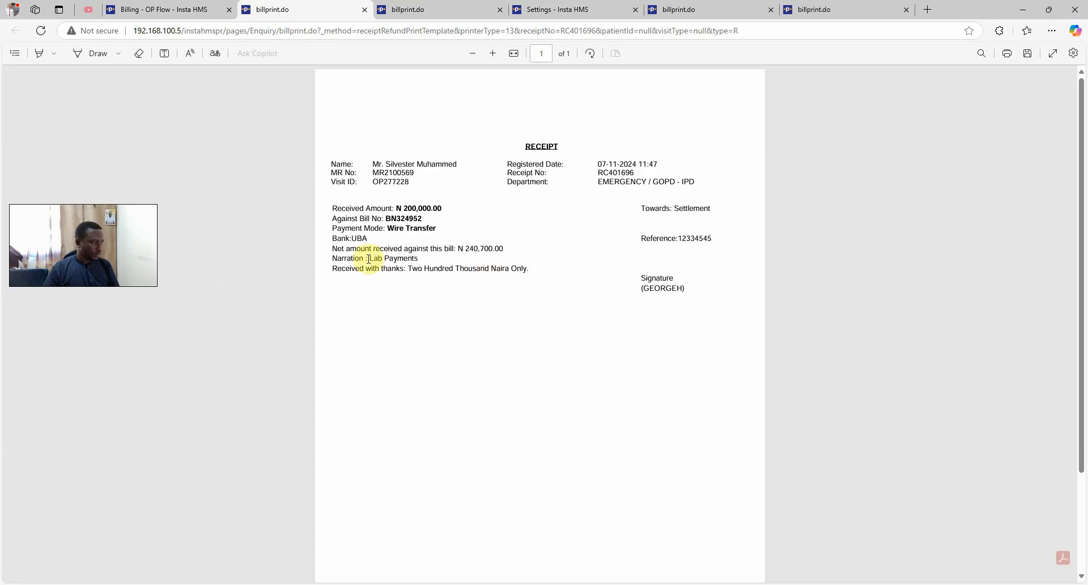
left_click_drag(369, 258, 439, 265)
left_click(409, 278)
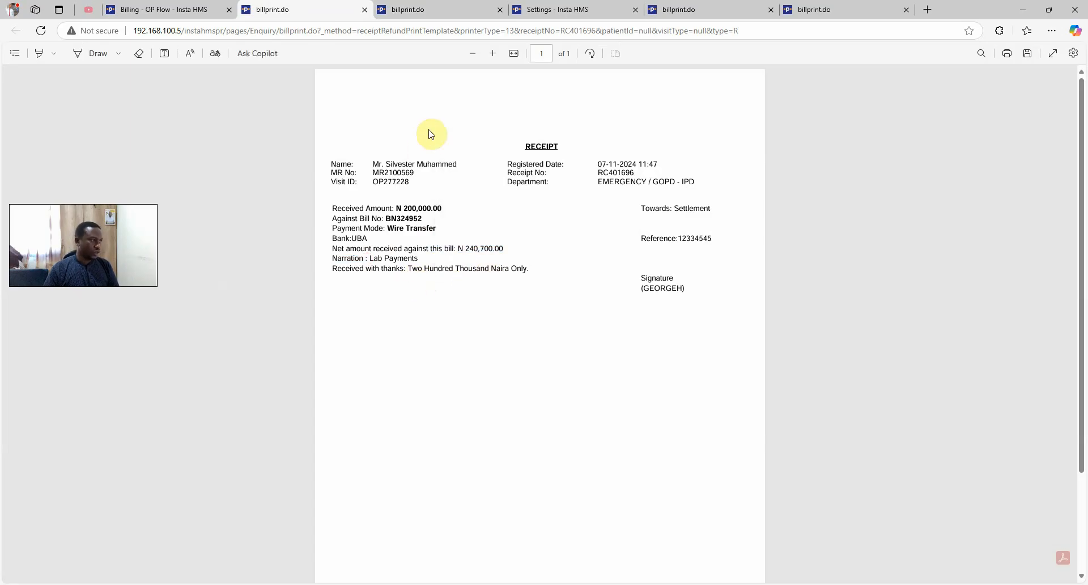
Close the receipt, settings and bill print tabs to return to bill BN324952
middle_click(332, 17)
middle_click(333, 16)
middle_click(326, 14)
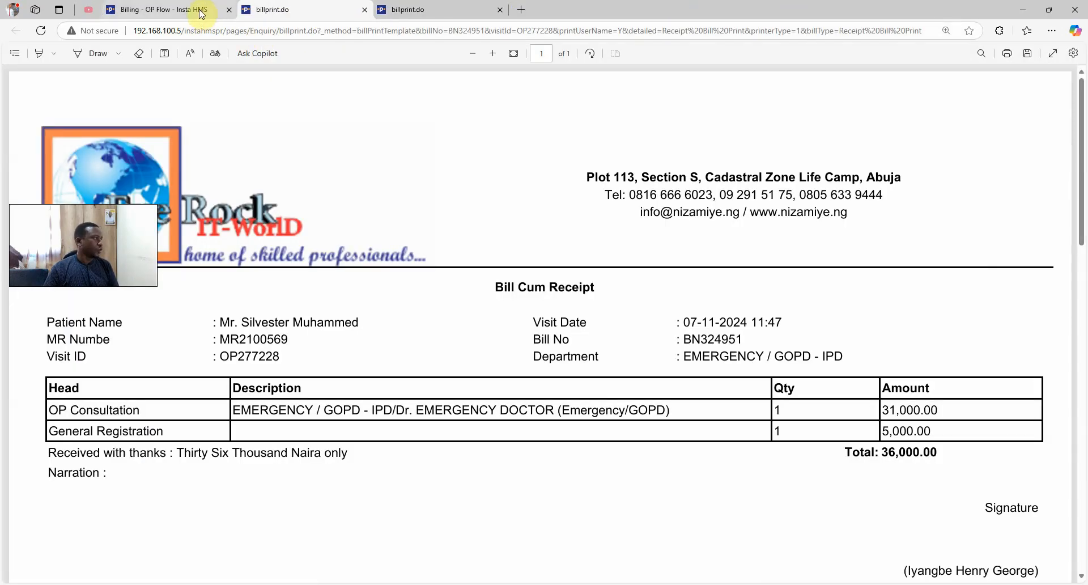
middle_click(320, 15)
middle_click(320, 14)
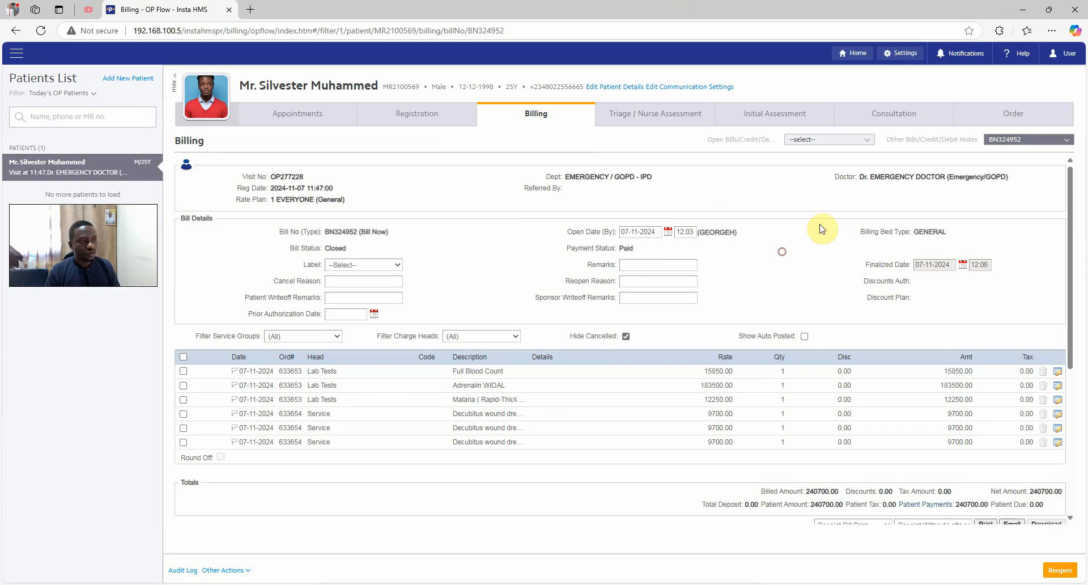
left_click(1032, 113)
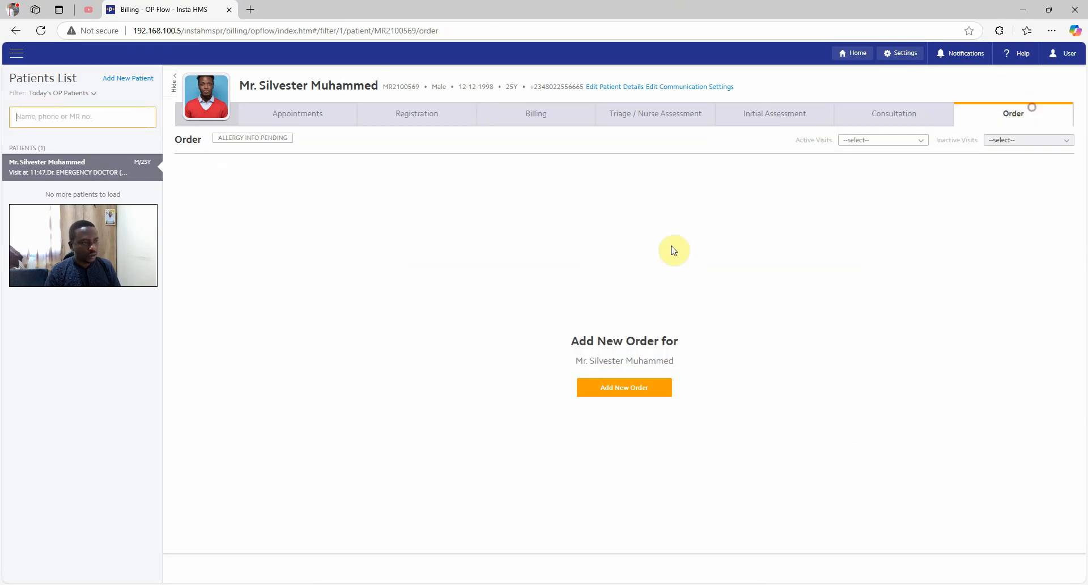
left_click(876, 148)
left_click(821, 167)
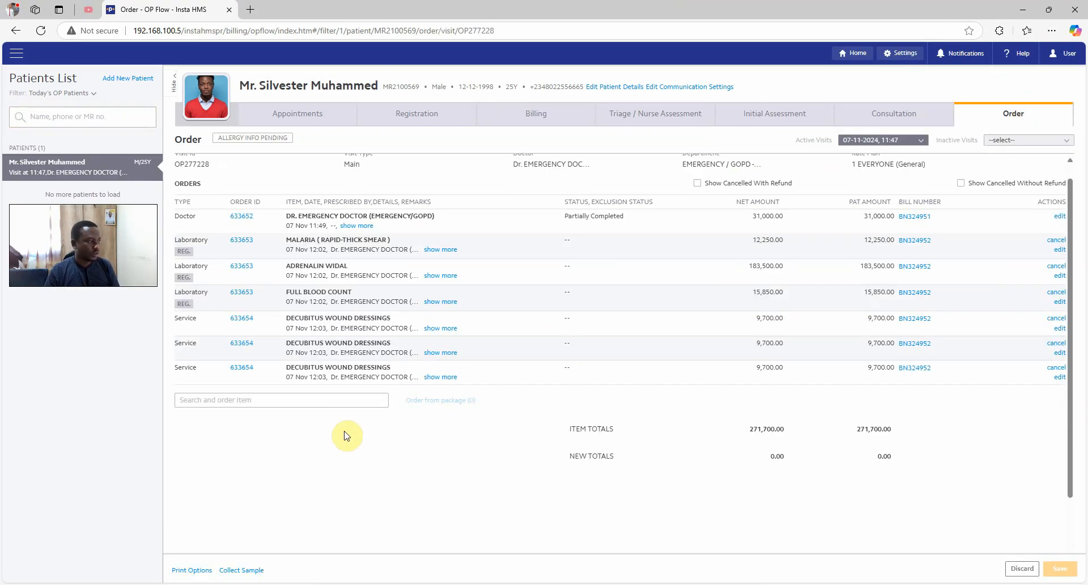
scroll(317, 476, "down", 2)
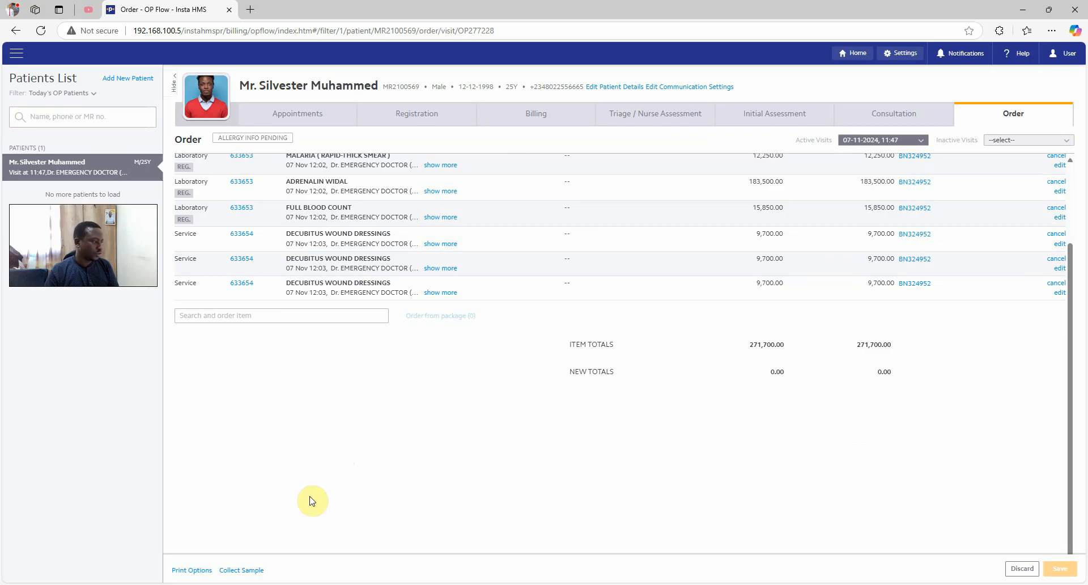
Open Collect Sample in a new tab, then go back to the orders page and the modules menu
left_click(243, 572)
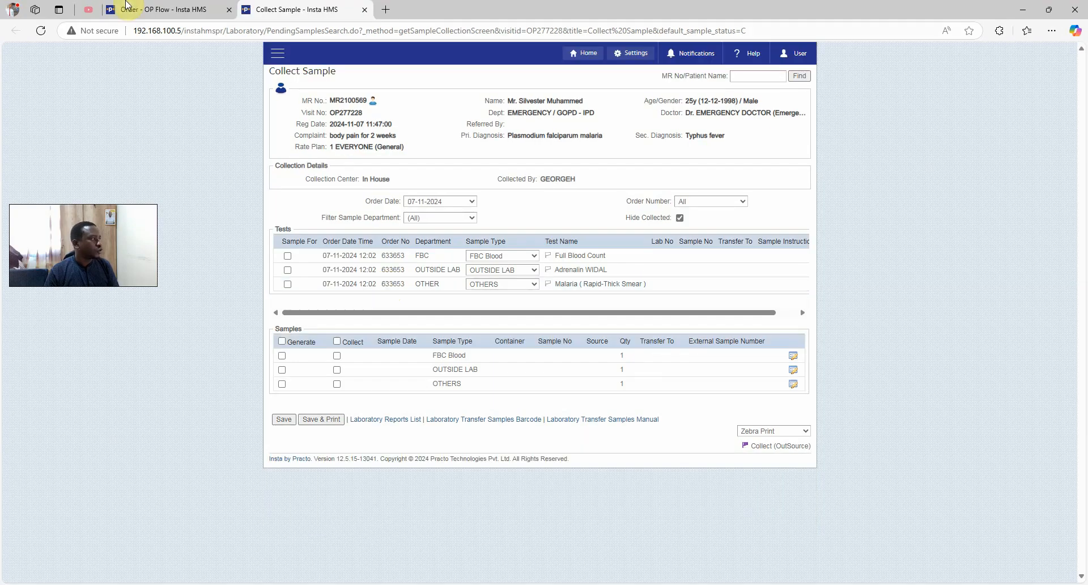
left_click(201, 9)
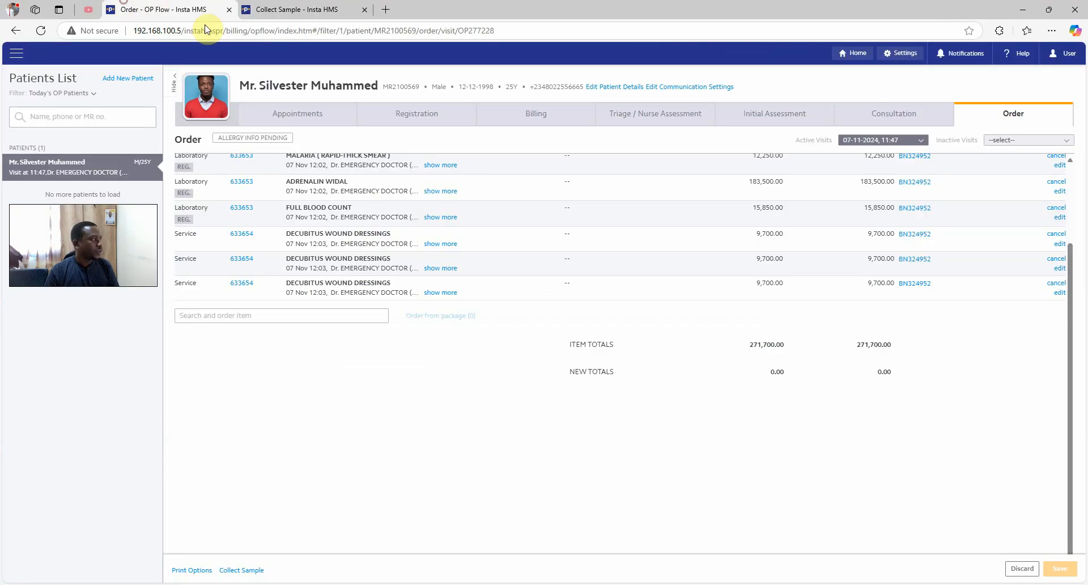
left_click(15, 53)
scroll(82, 308, "down", 8)
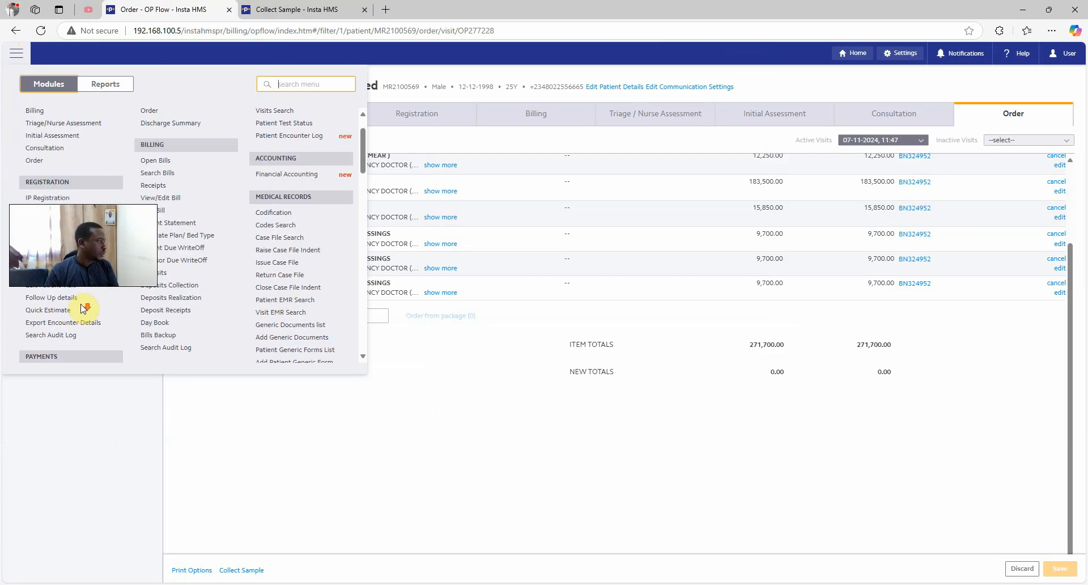
From the laboratory pending tests, open the Malaria test's sample collection and mark all samples collected
left_click(73, 205)
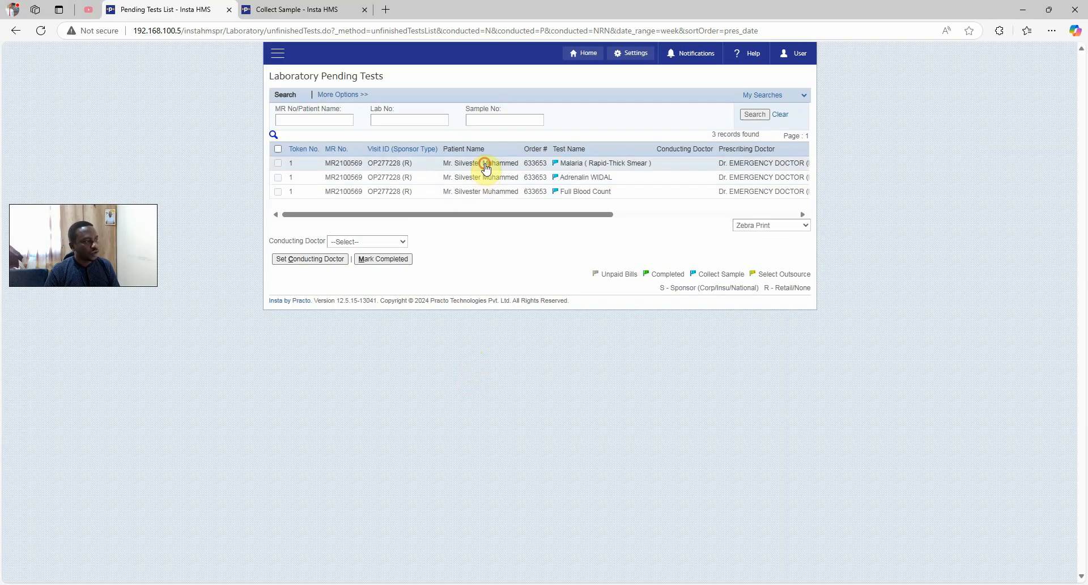
left_click(485, 164)
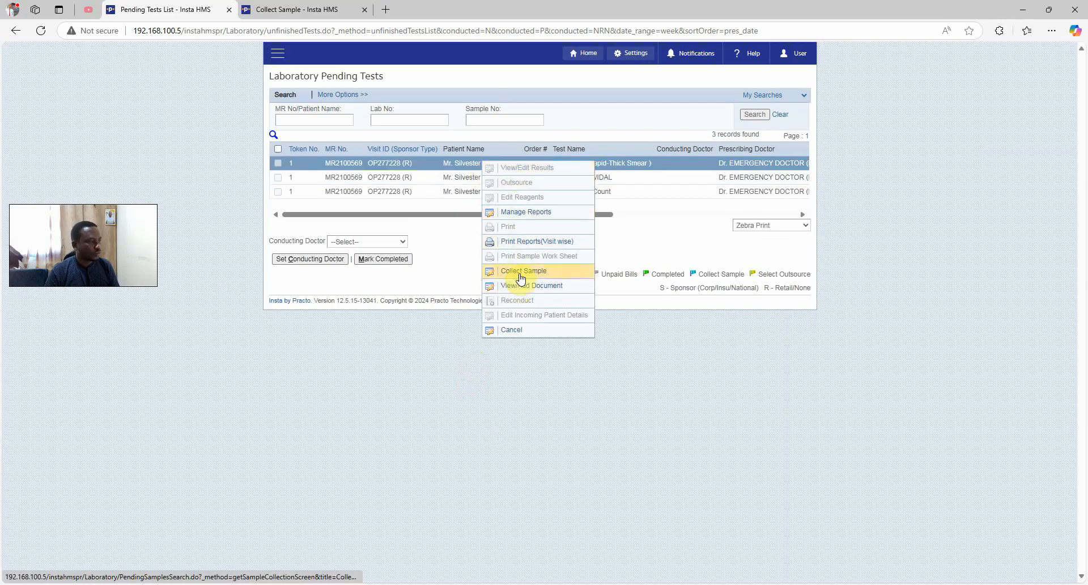
left_click(513, 270)
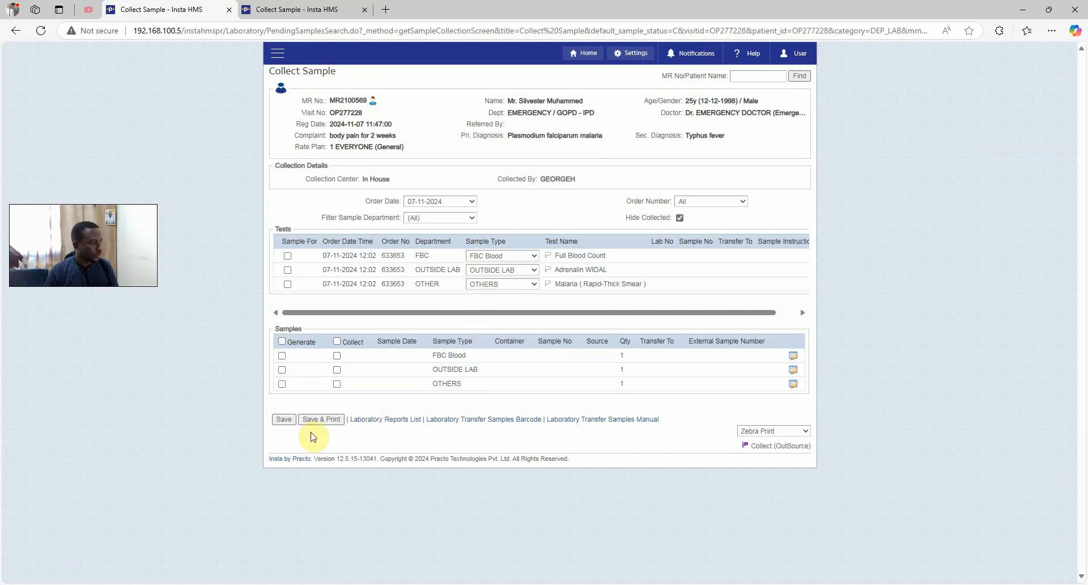
left_click(338, 343)
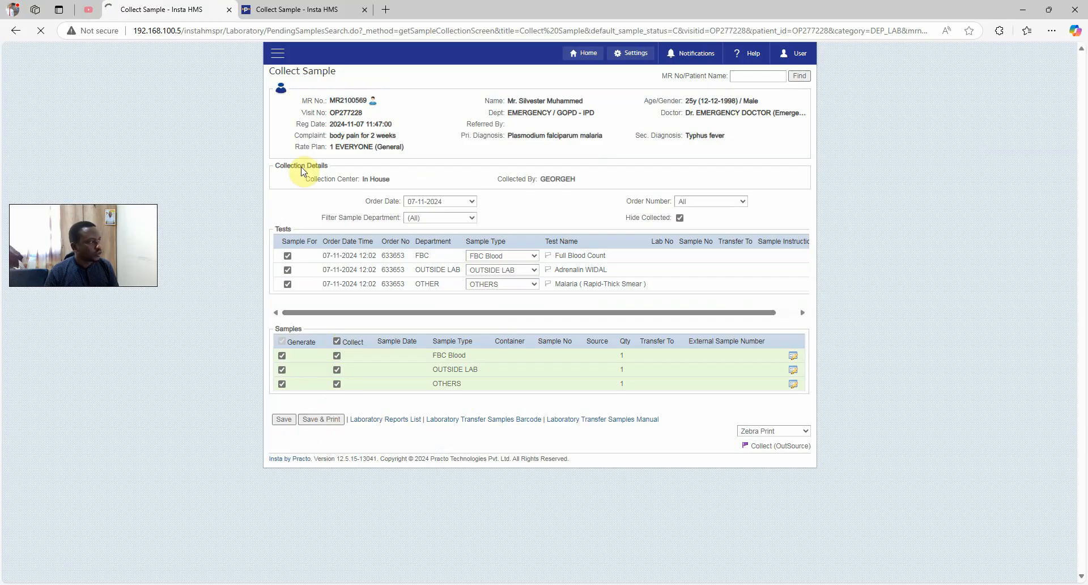
Review the Zebra barcode label text and its sample number, then return to the Collect Sample tab
scroll(159, 209, "down", 5)
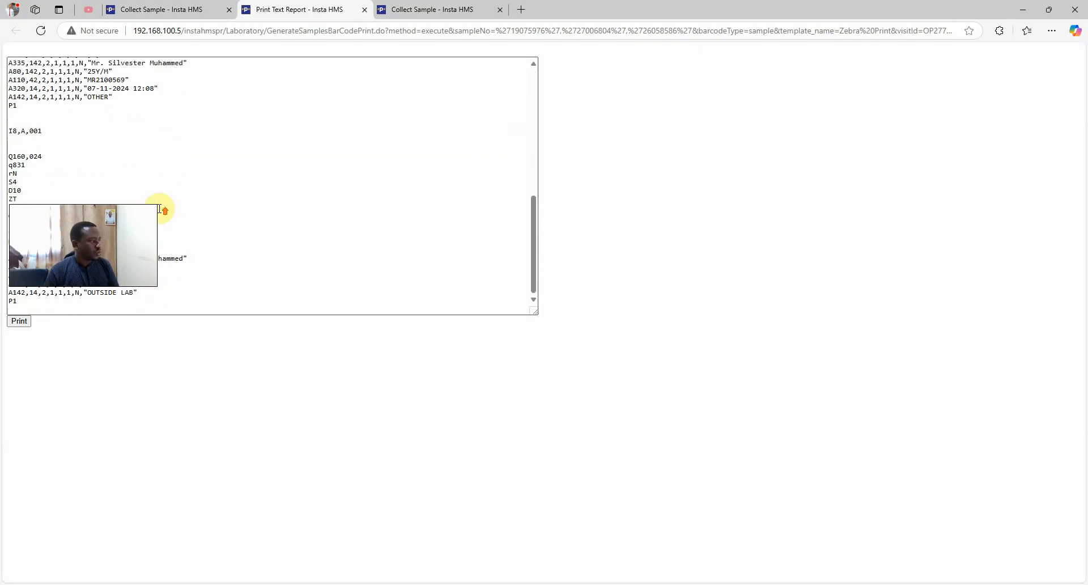
scroll(159, 209, "up", 5)
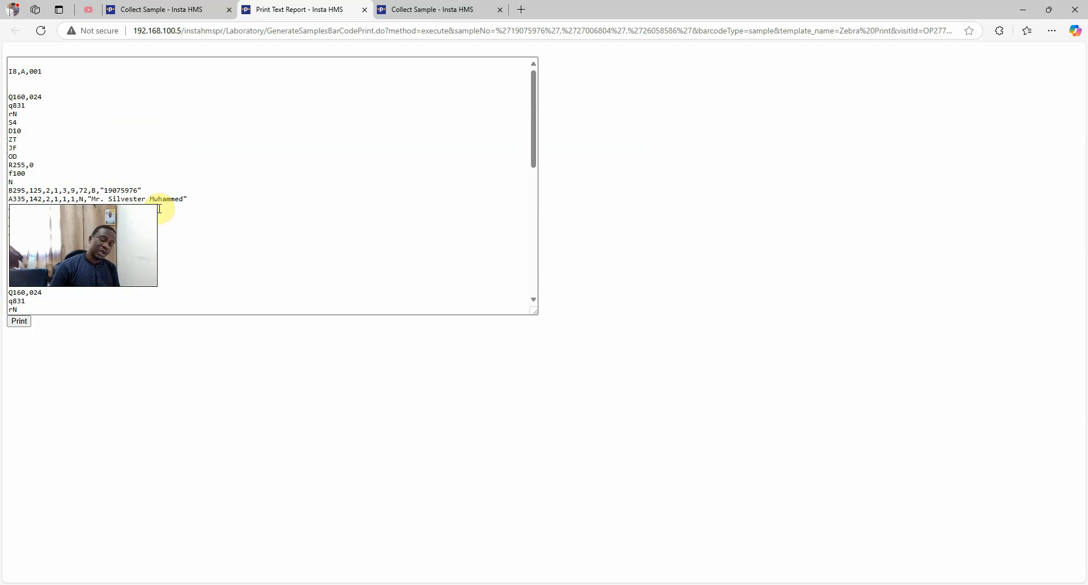
left_click(105, 187)
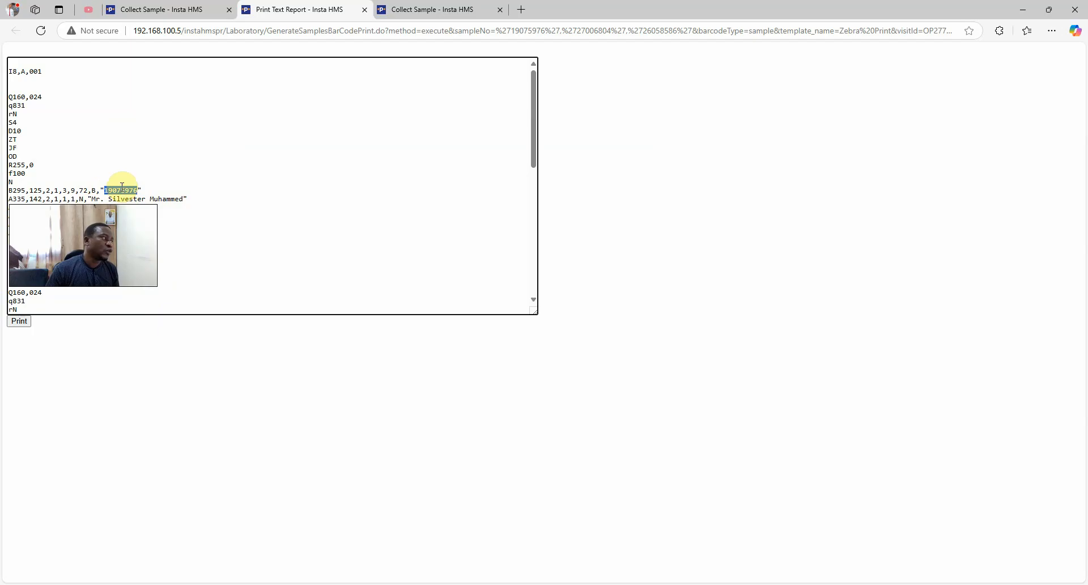
scroll(129, 195, "down", 1)
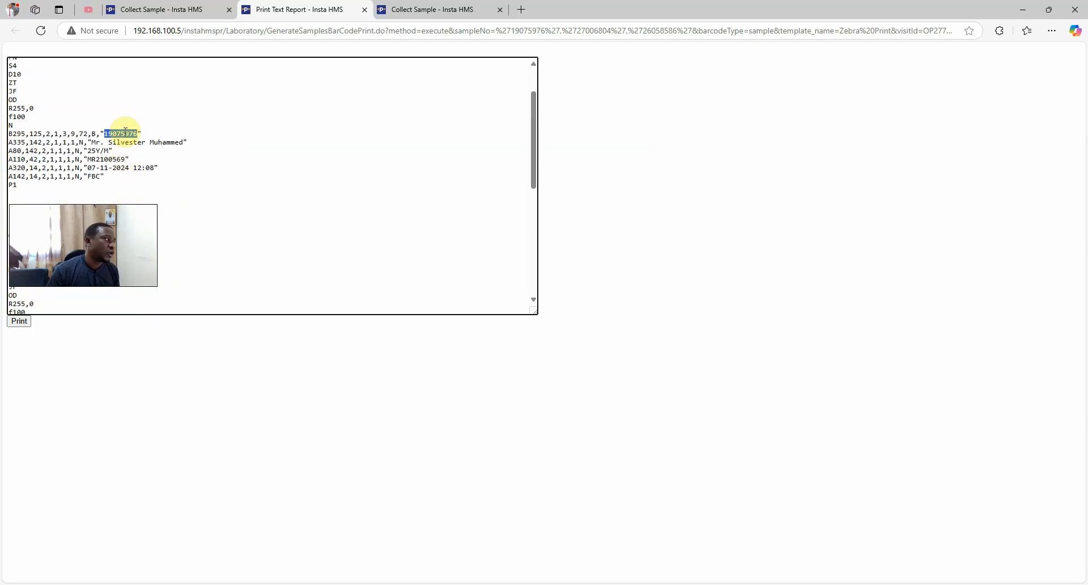
scroll(58, 158, "up", 1)
scroll(59, 158, "down", 1)
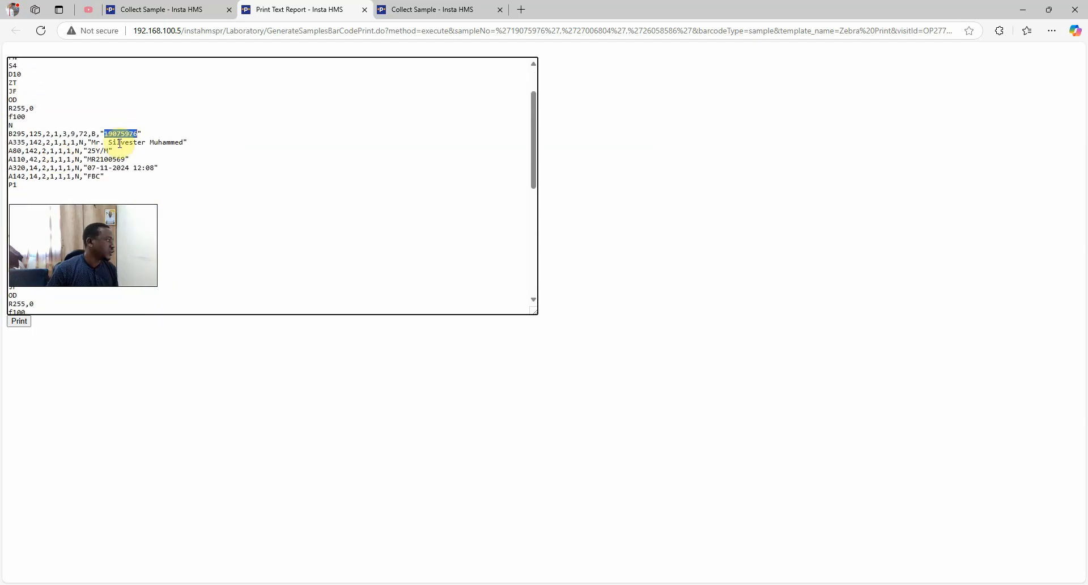
scroll(116, 145, "down", 4)
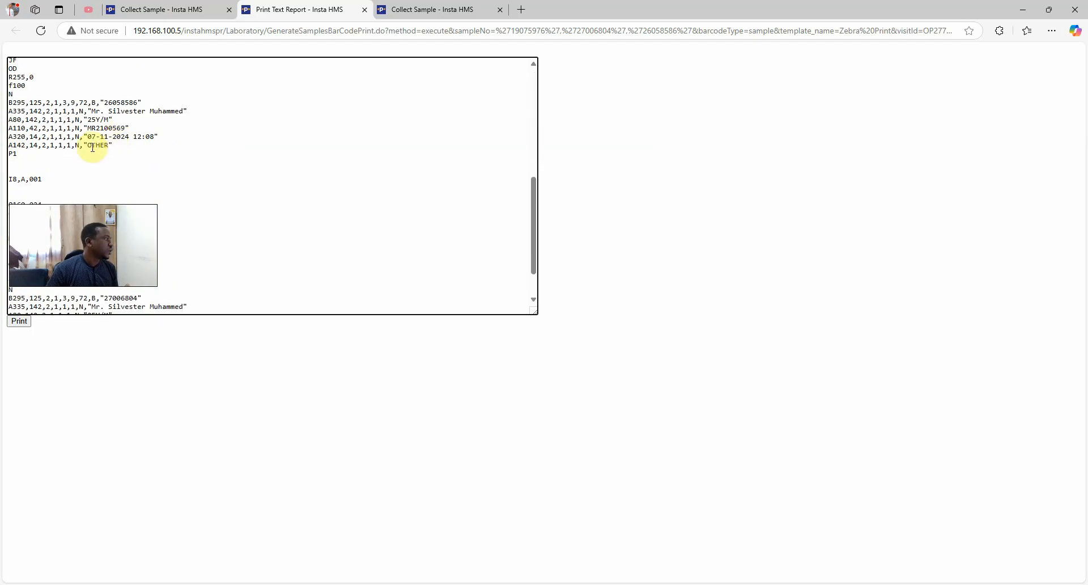
scroll(96, 147, "down", 1)
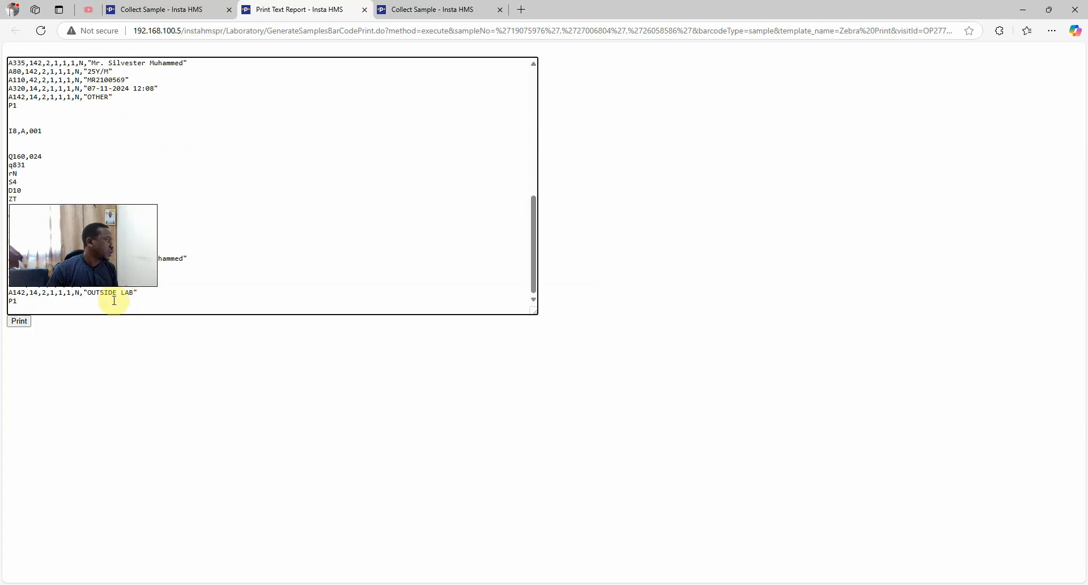
scroll(136, 192, "up", 5)
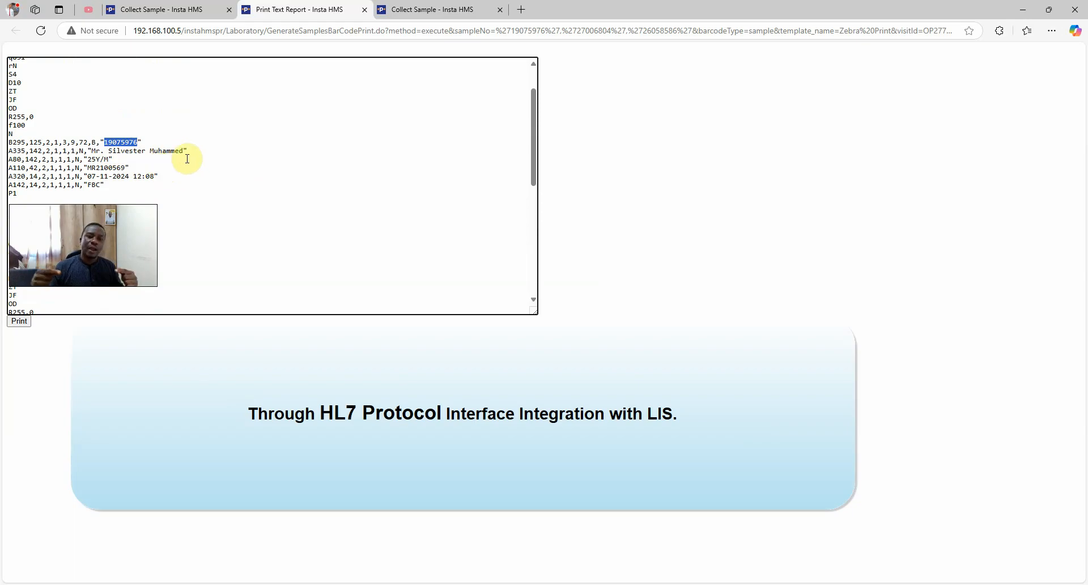
scroll(182, 157, "up", 2)
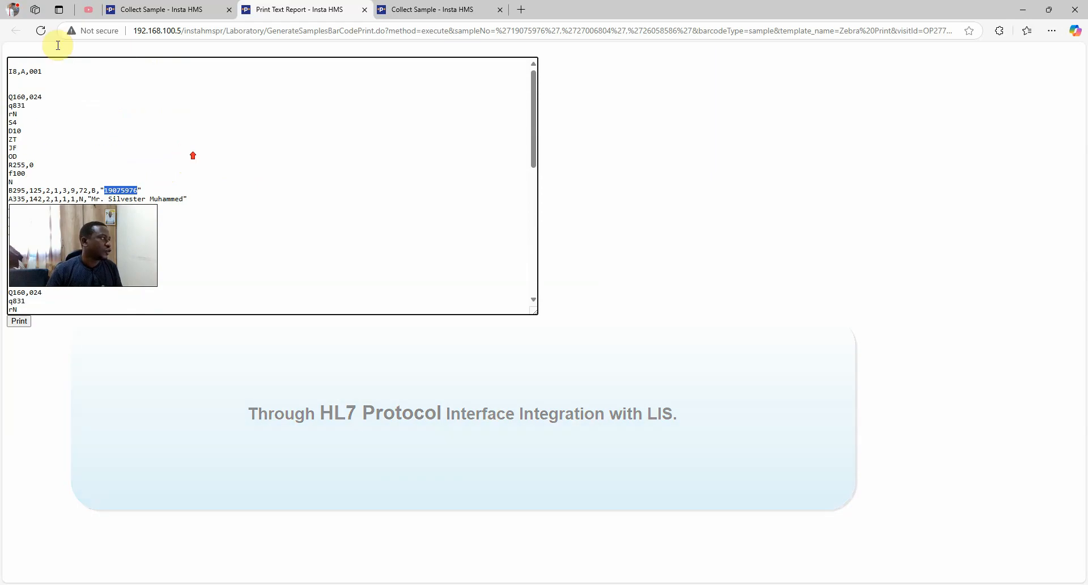
left_click(180, 10)
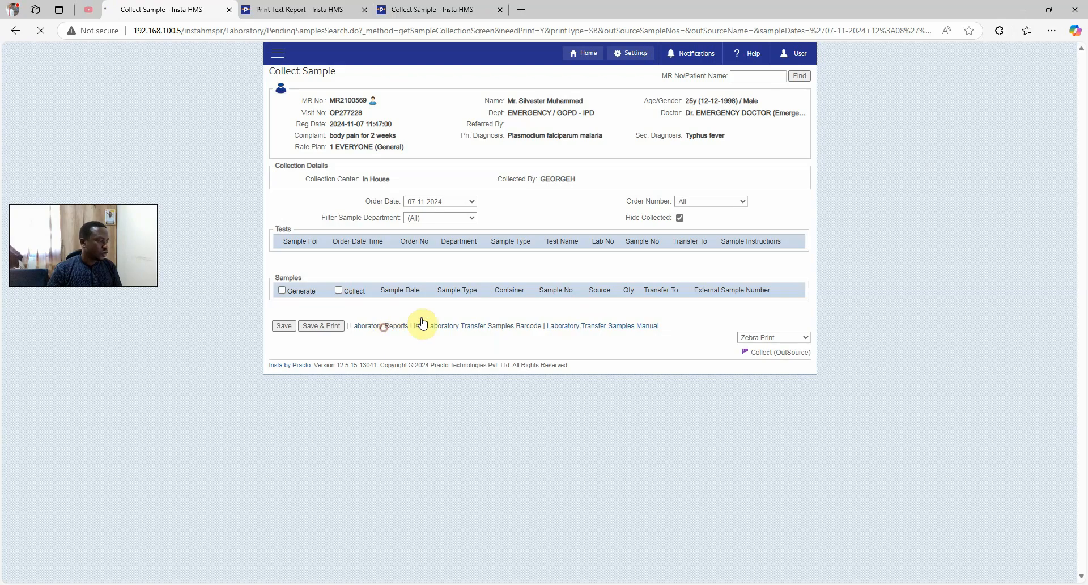
Open Full Blood Count result entry from the Laboratory Reports List
left_click(388, 325)
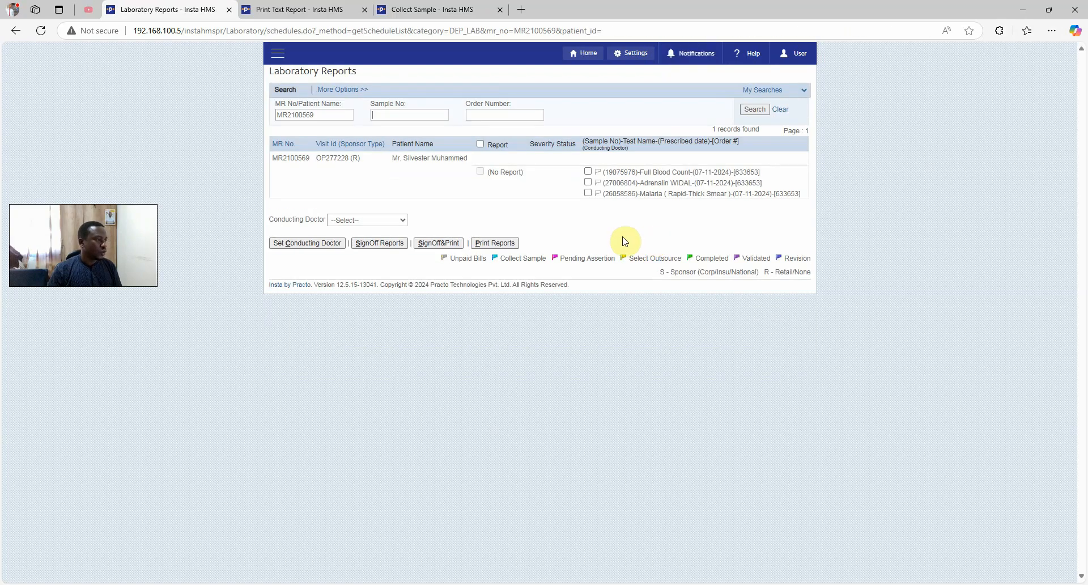
left_click(588, 172)
left_click(638, 172)
left_click(650, 178)
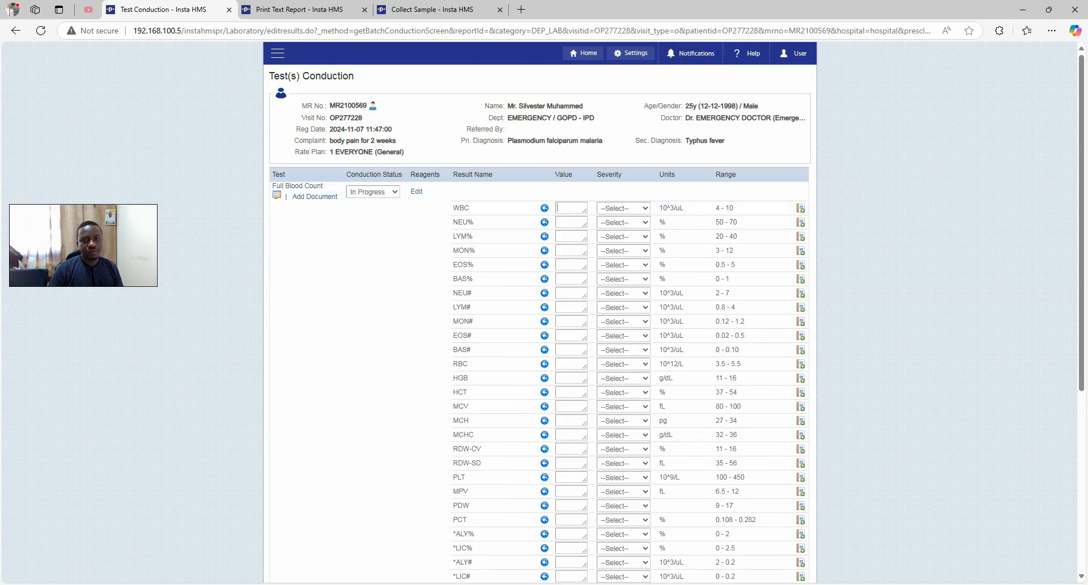
Enter the WBC result and set its severity to Normal
left_click(569, 209)
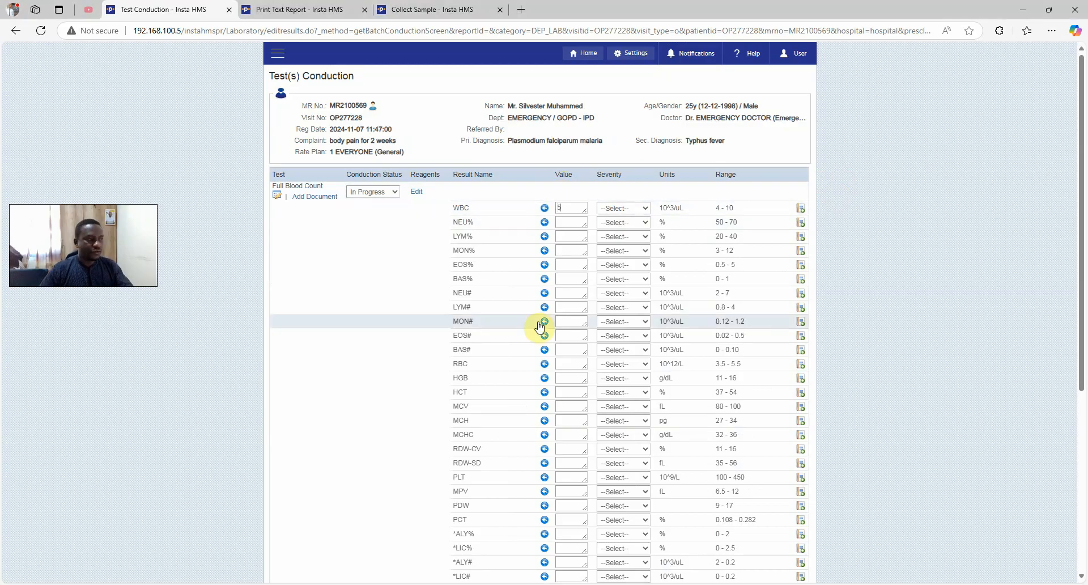
left_click(627, 209)
left_click(618, 222)
left_click(612, 222)
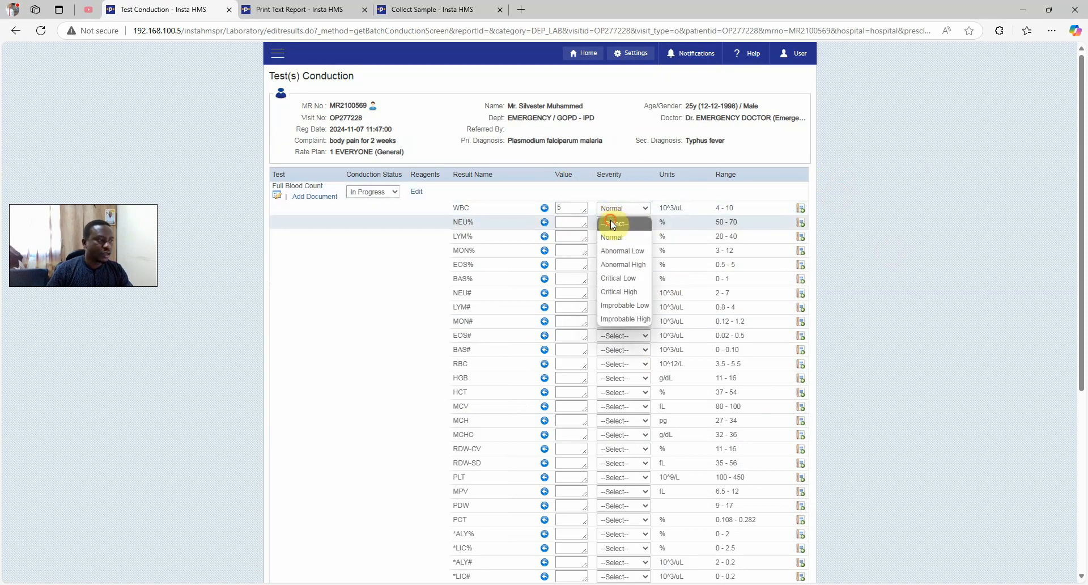
left_click(611, 223)
left_click(621, 208)
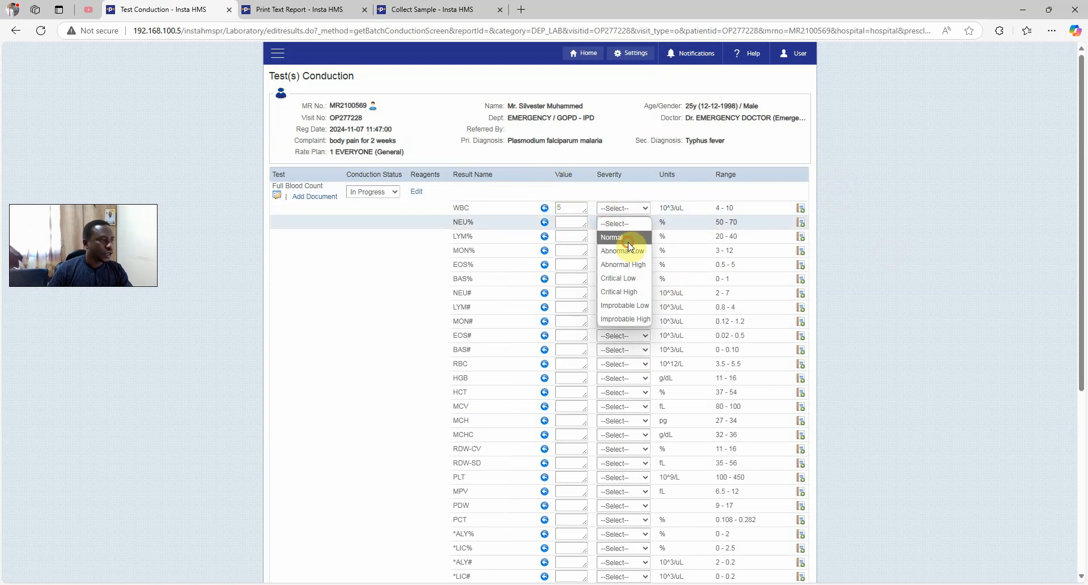
left_click(628, 242)
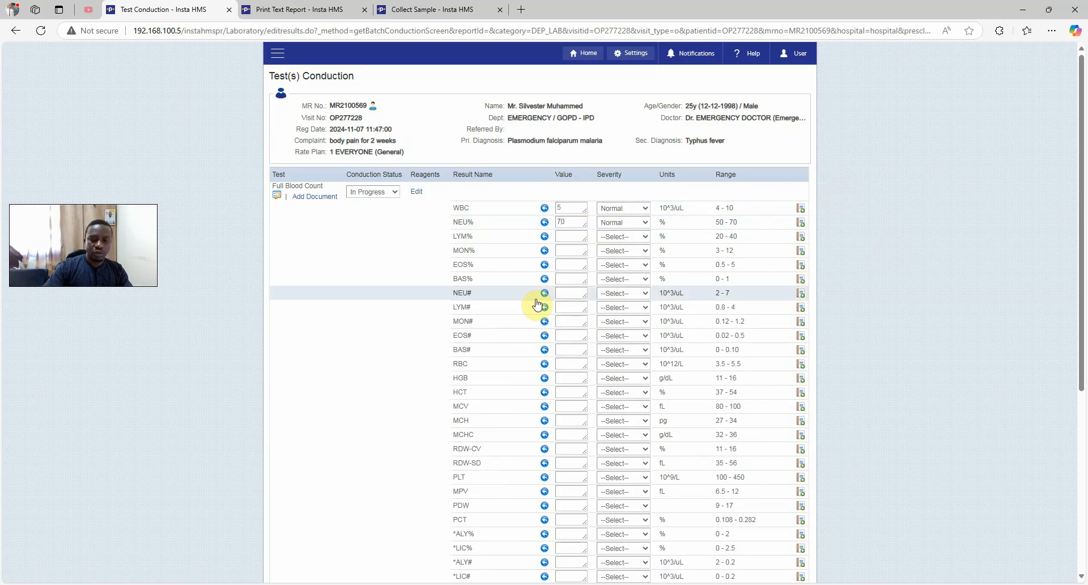
Enter LYM% 45 and the MON% value, then fill the remaining FBC results down to RET-HE
type("45")
key("Tab")
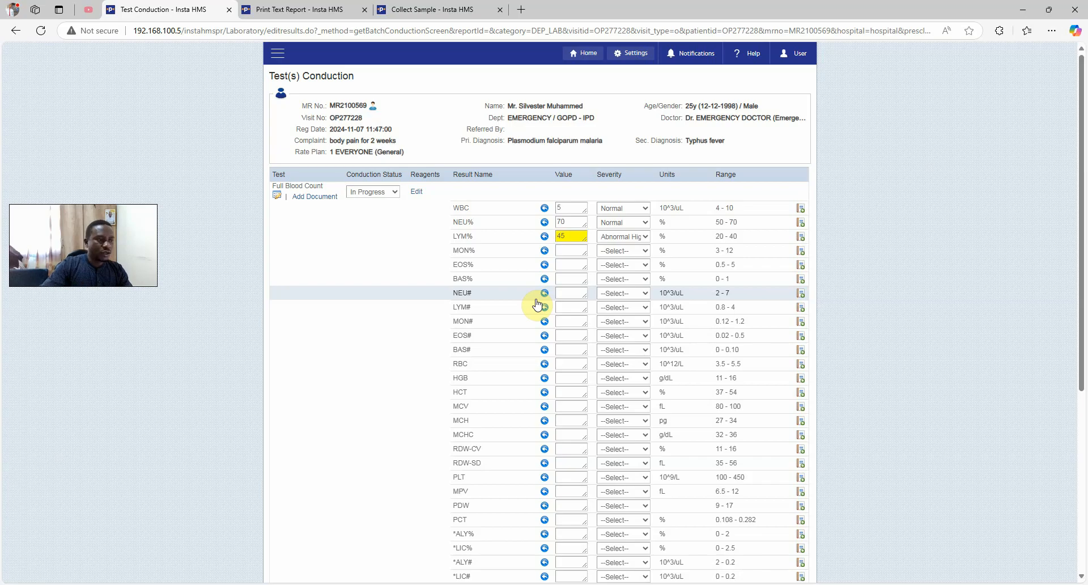
key("Tab")
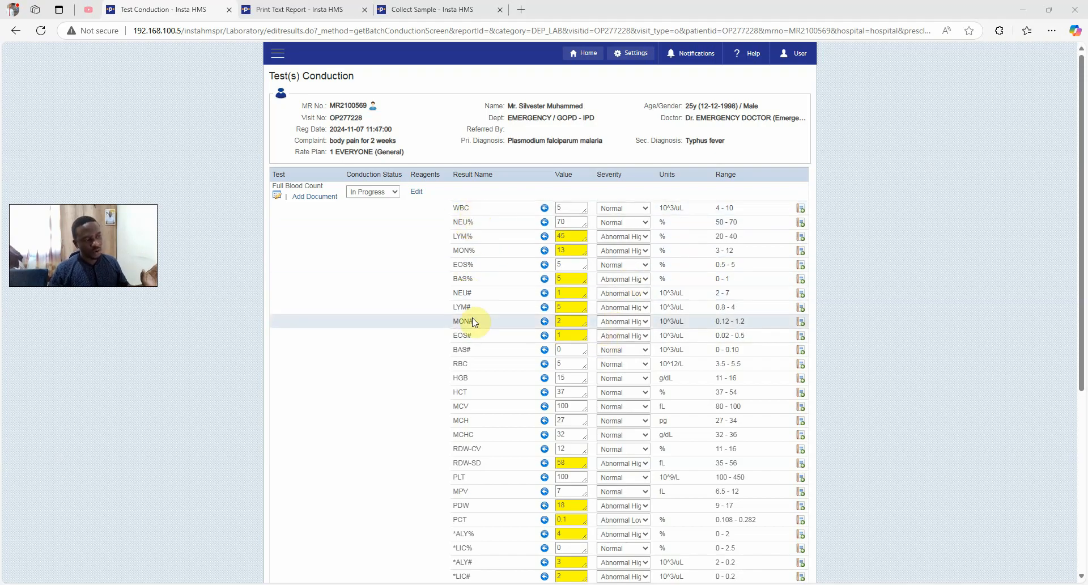
scroll(481, 382, "down", 1)
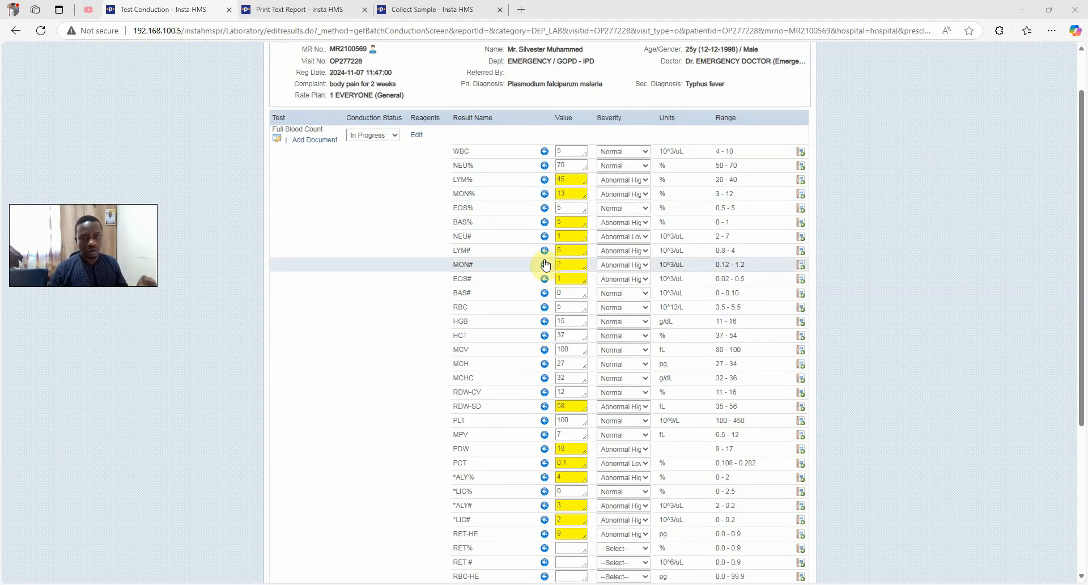
scroll(545, 263, "down", 2)
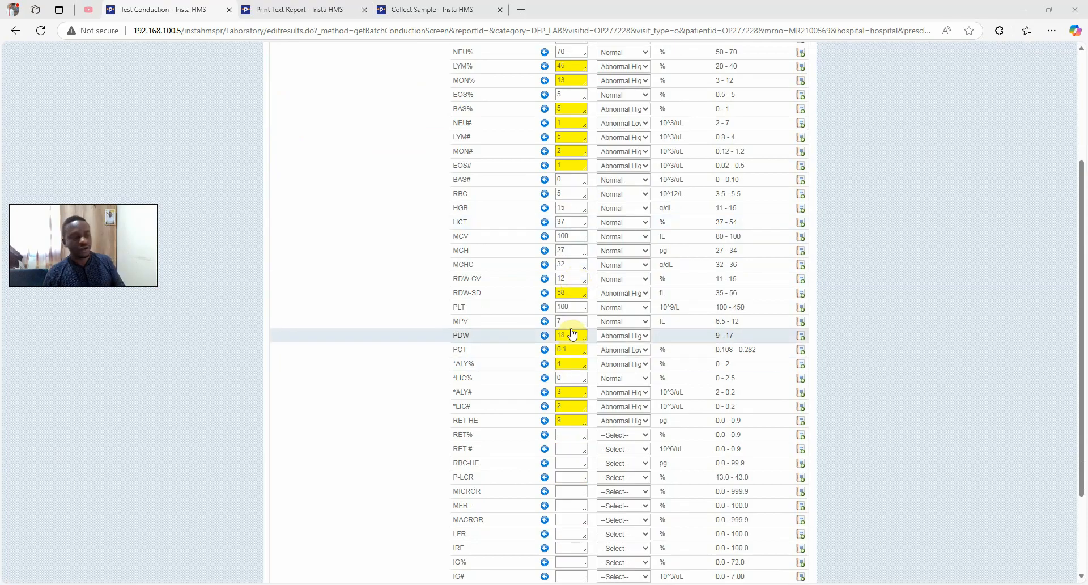
scroll(571, 316, "down", 4)
scroll(572, 255, "up", 8)
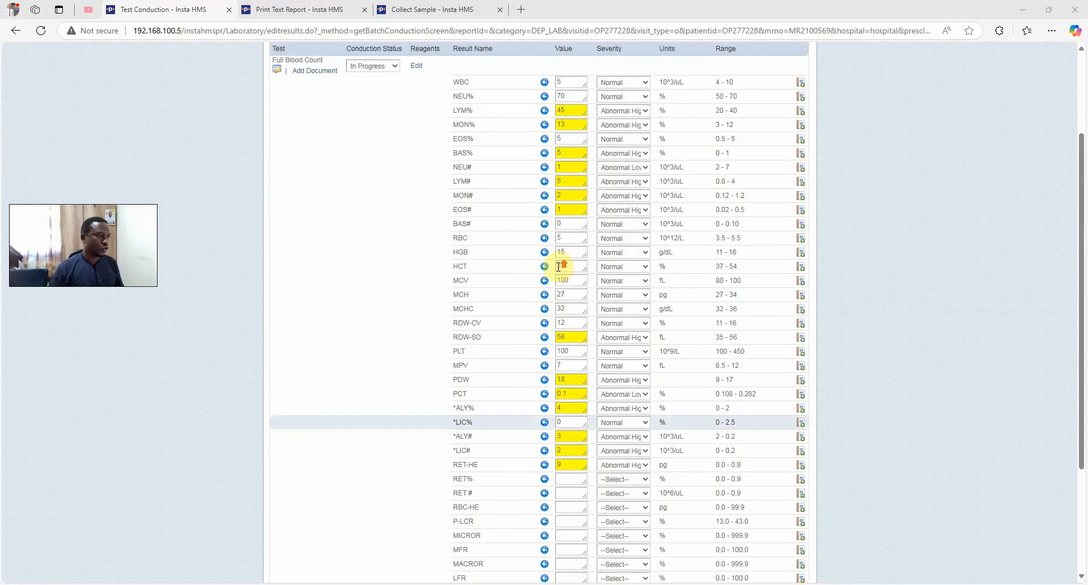
scroll(572, 255, "down", 5)
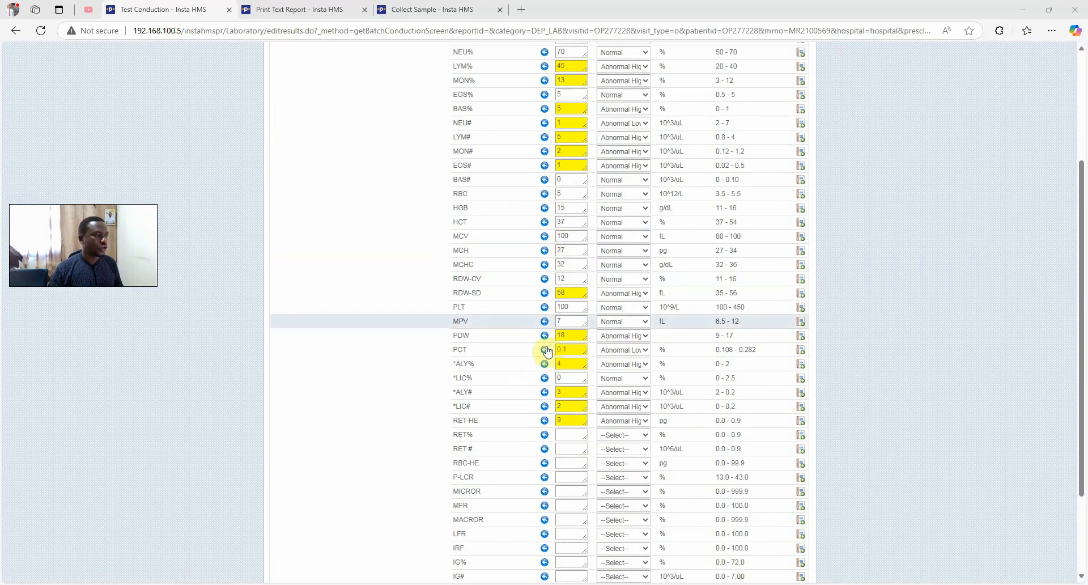
scroll(586, 290, "down", 1)
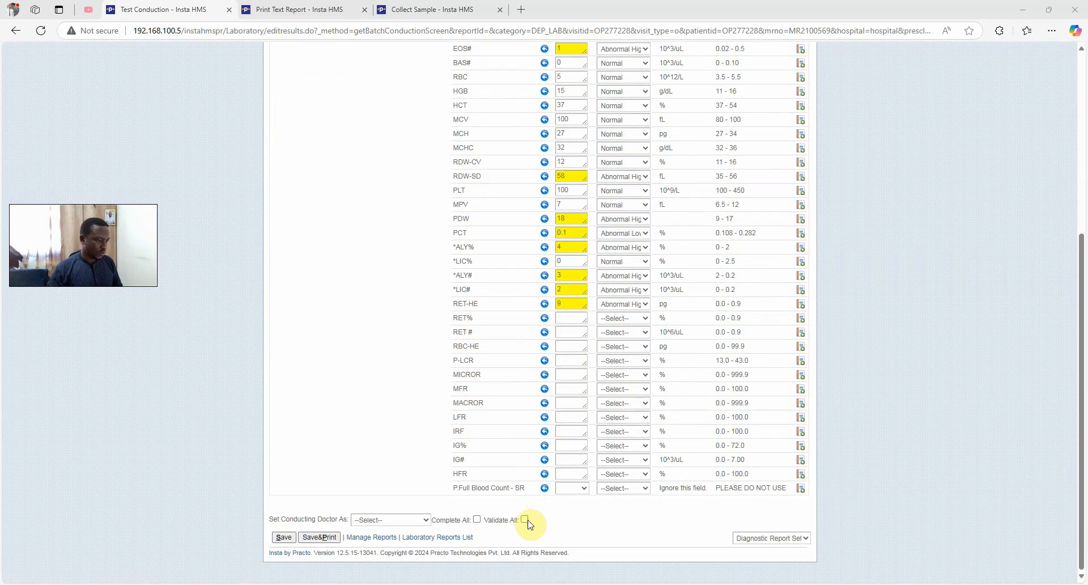
Complete and validate all FBC results, assign the second lab scientist as conducting doctor, and save
left_click(525, 543)
left_click(411, 519)
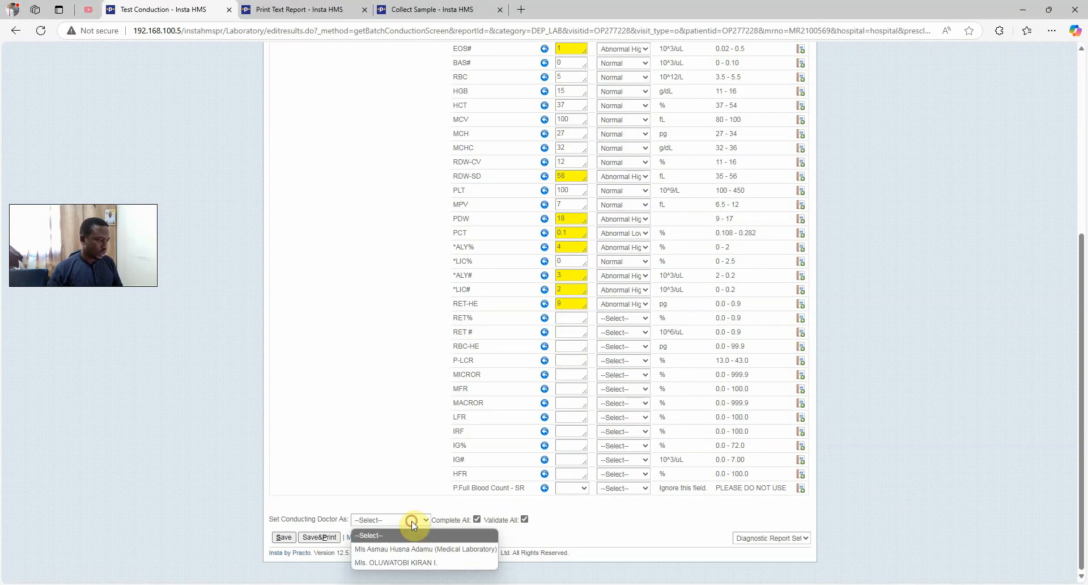
left_click(410, 559)
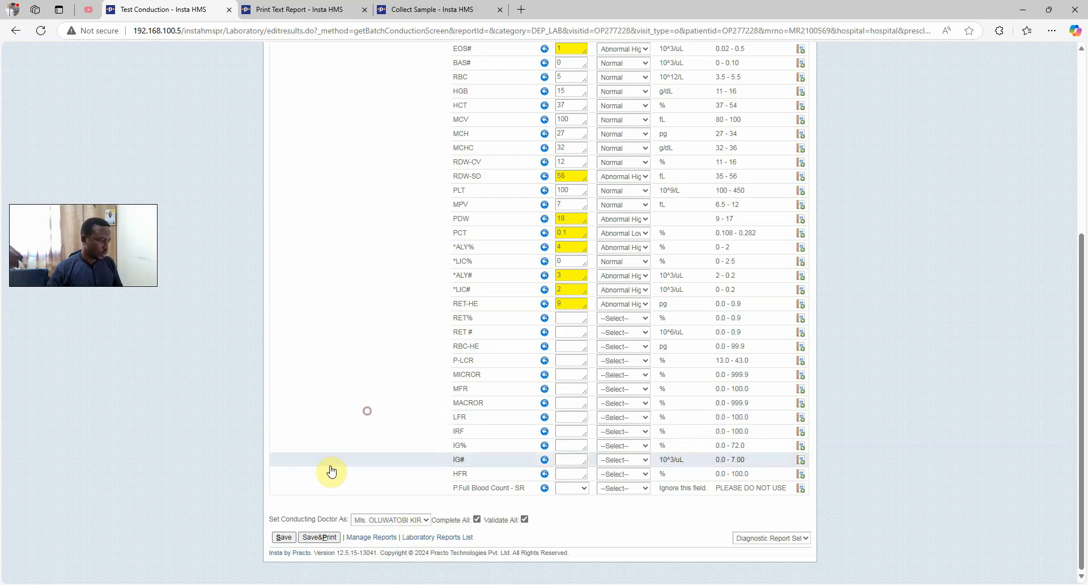
left_click(283, 538)
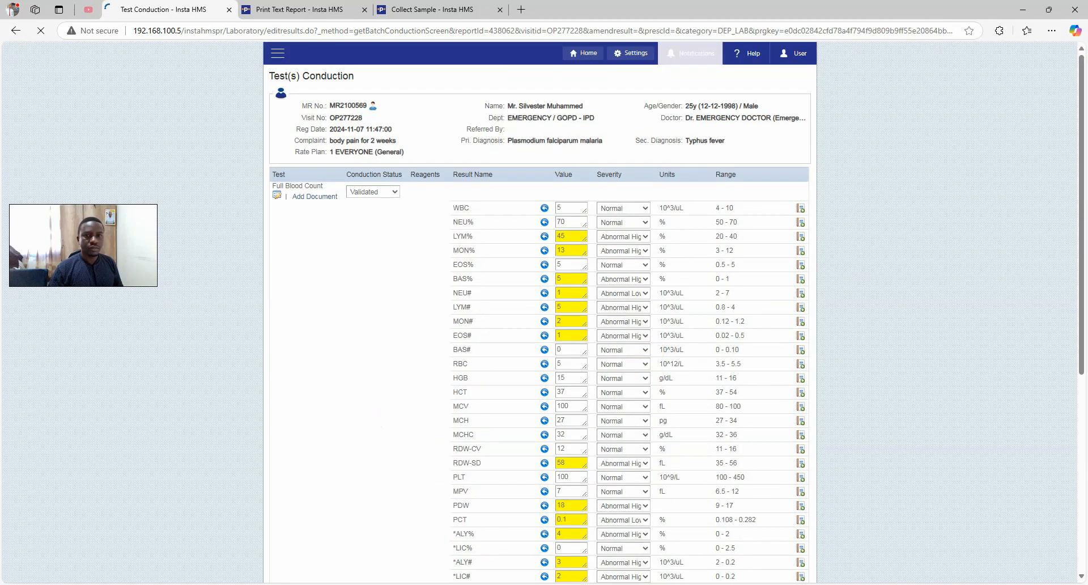
Save and print the FBC lab report
scroll(476, 330, "down", 10)
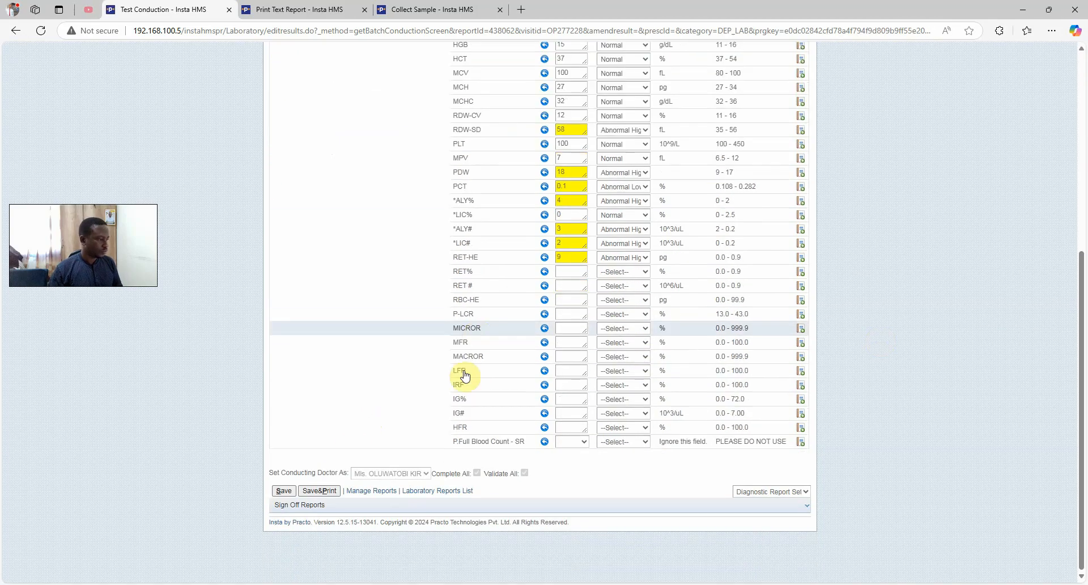
left_click(321, 491)
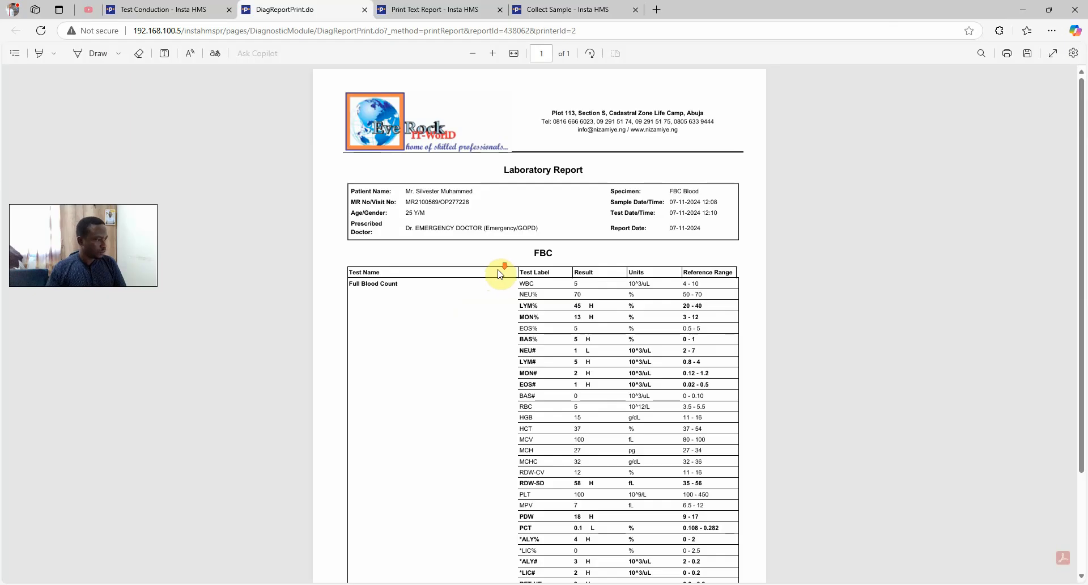
scroll(499, 274, "down", 3)
scroll(497, 272, "up", 3)
Select the Full Blood Count report under Sign Off Reports and SignOff&Print it
left_click(194, 9)
scroll(432, 353, "down", 2)
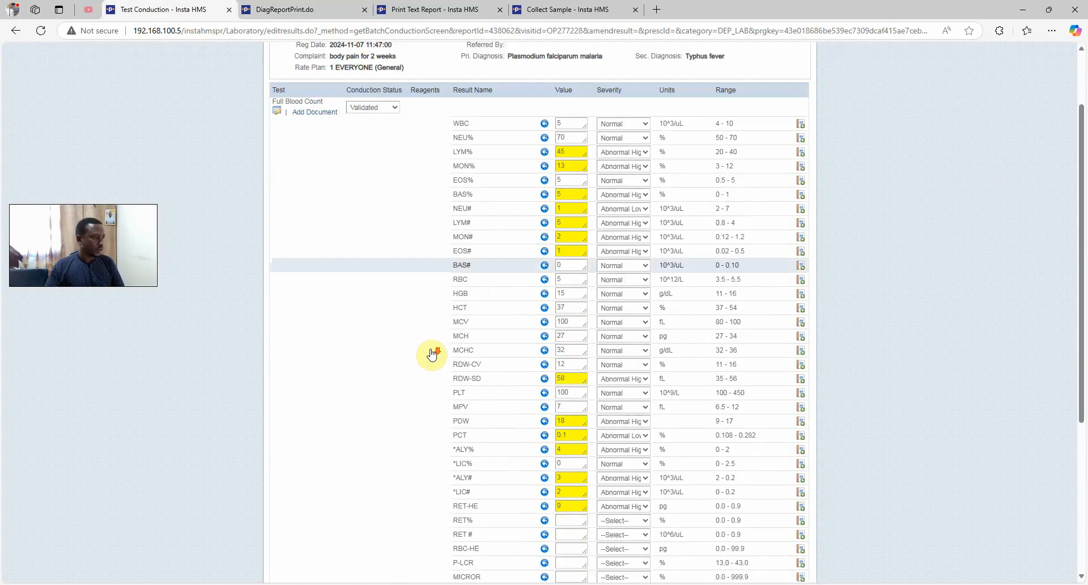
scroll(432, 353, "down", 4)
left_click(318, 504)
scroll(567, 227, "down", 1)
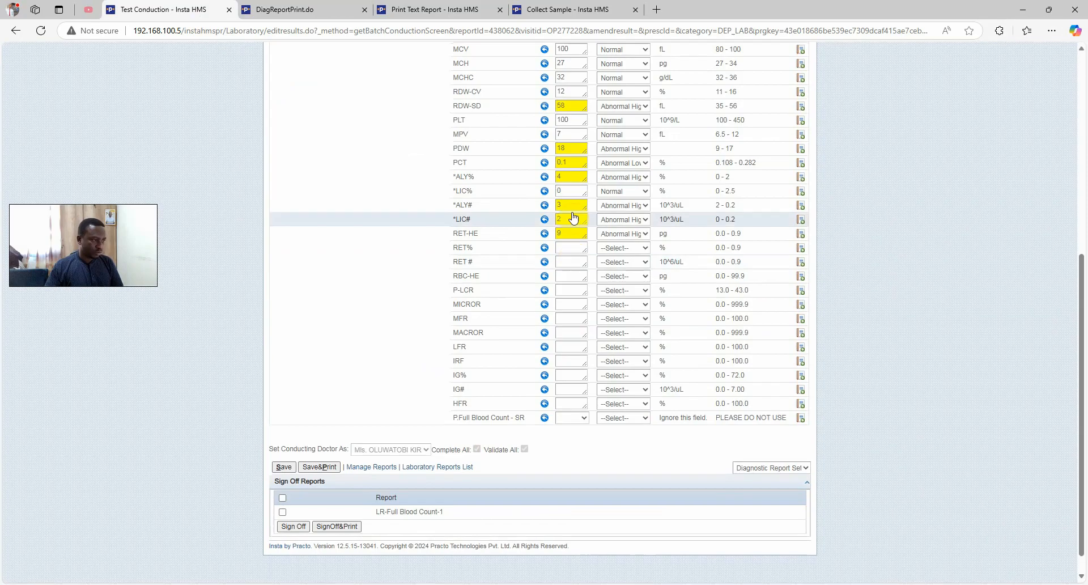
scroll(453, 459, "down", 1)
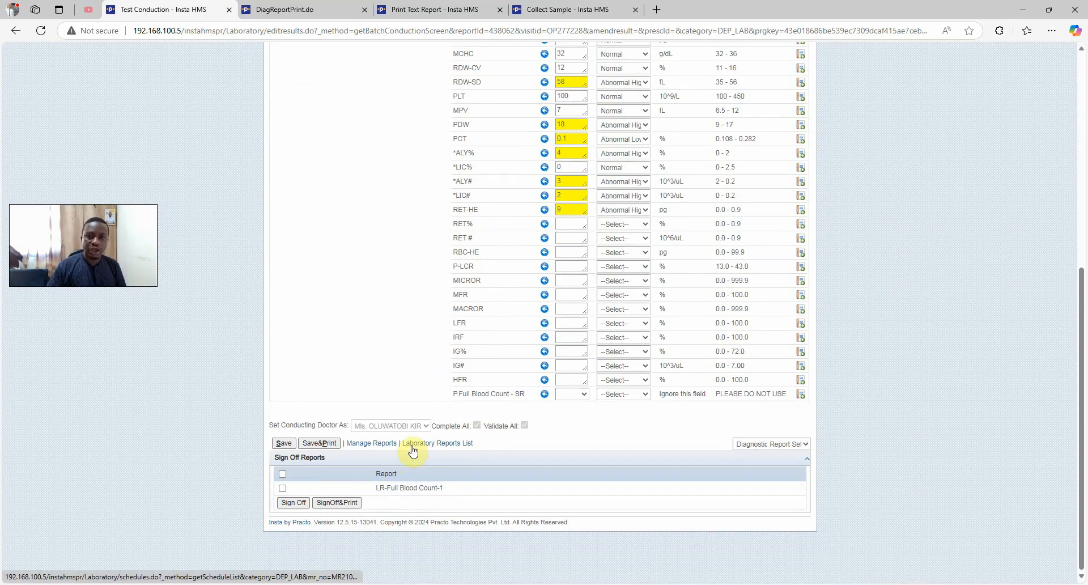
scroll(555, 198, "up", 5)
scroll(556, 195, "down", 5)
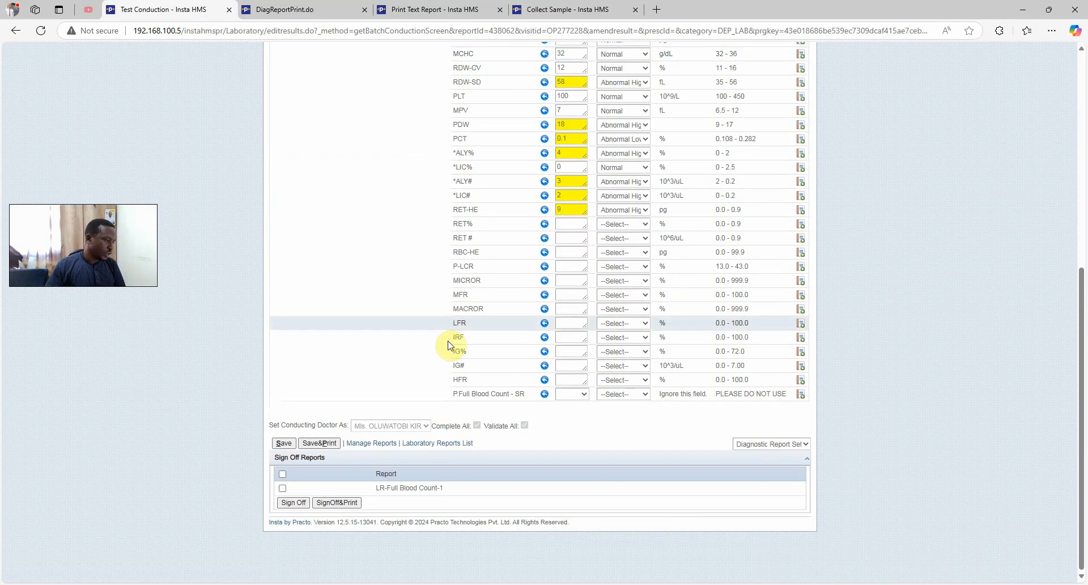
left_click(282, 489)
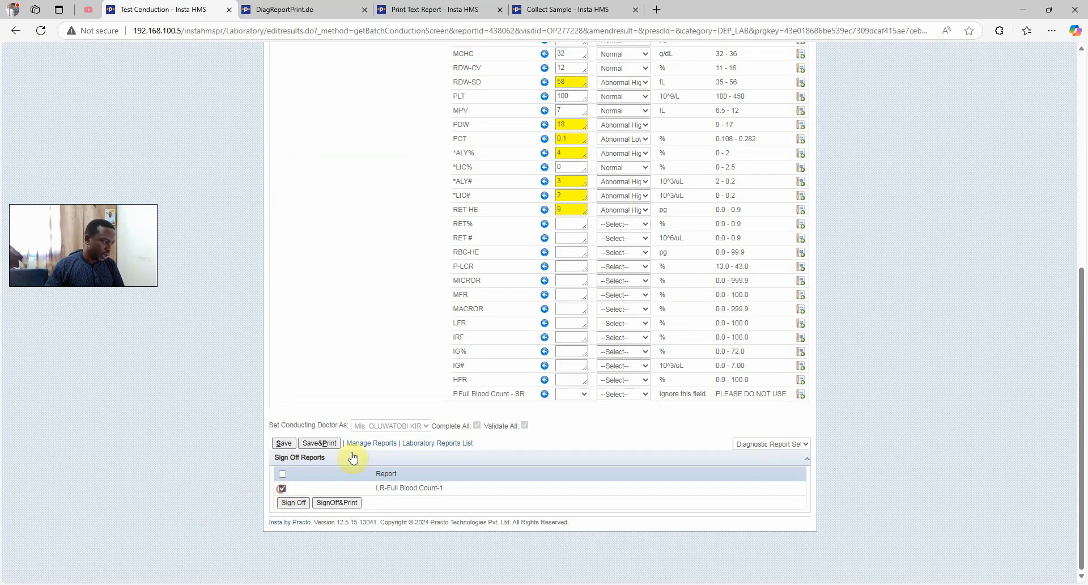
left_click(334, 502)
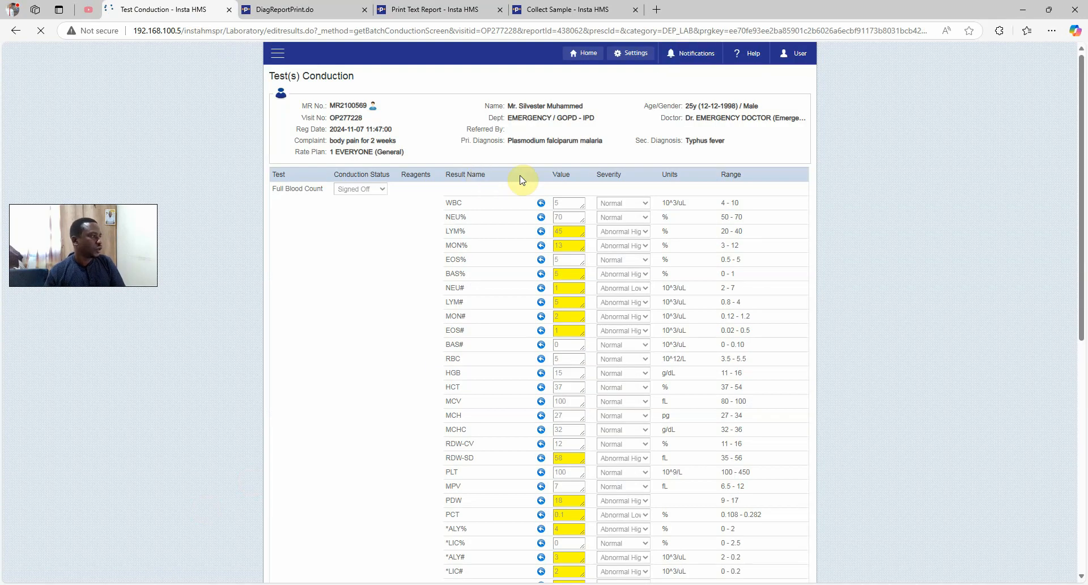
Scroll through the one-page FBC report, checking the H/L flags and the NEU# line
scroll(621, 252, "down", 3)
scroll(641, 334, "up", 1)
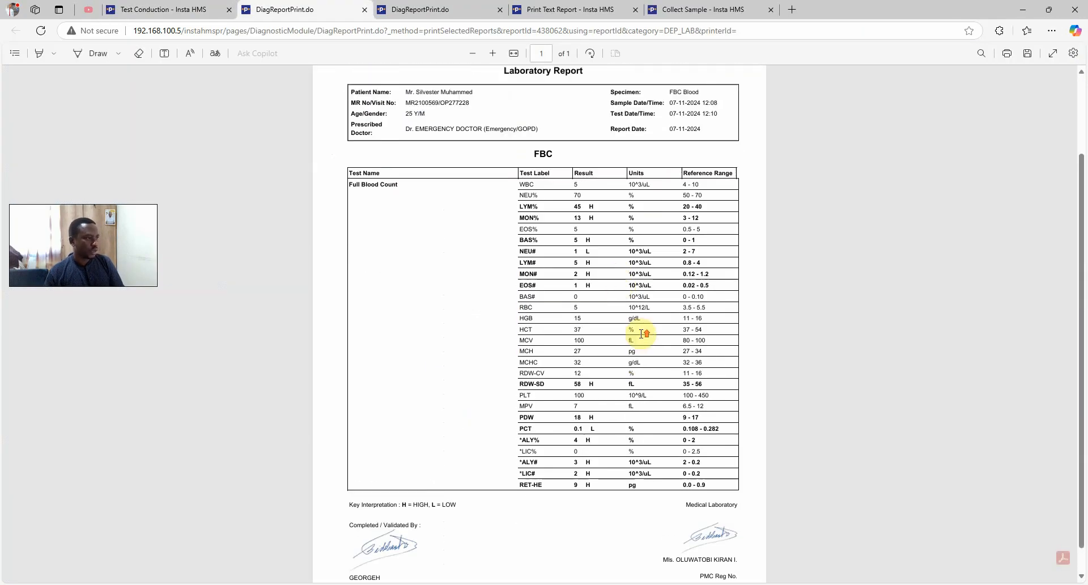
scroll(641, 333, "up", 2)
scroll(641, 333, "down", 2)
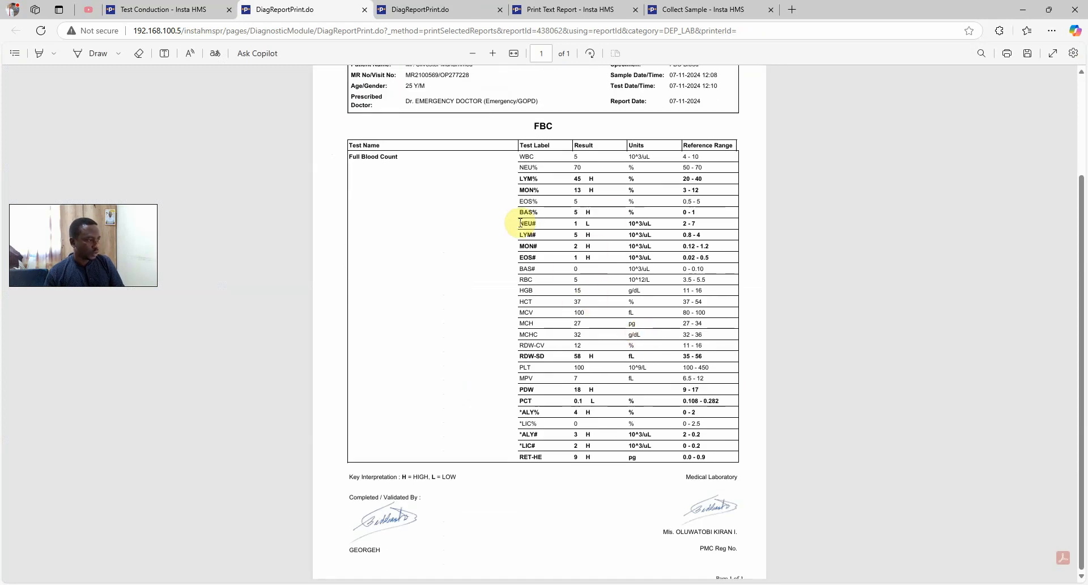
left_click_drag(519, 222, 550, 222)
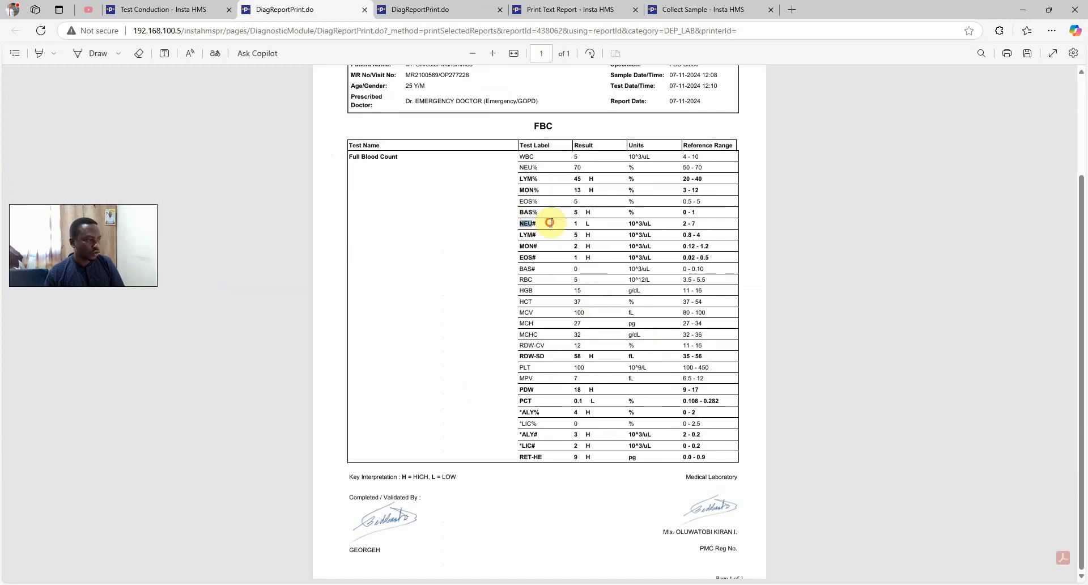
left_click(627, 280)
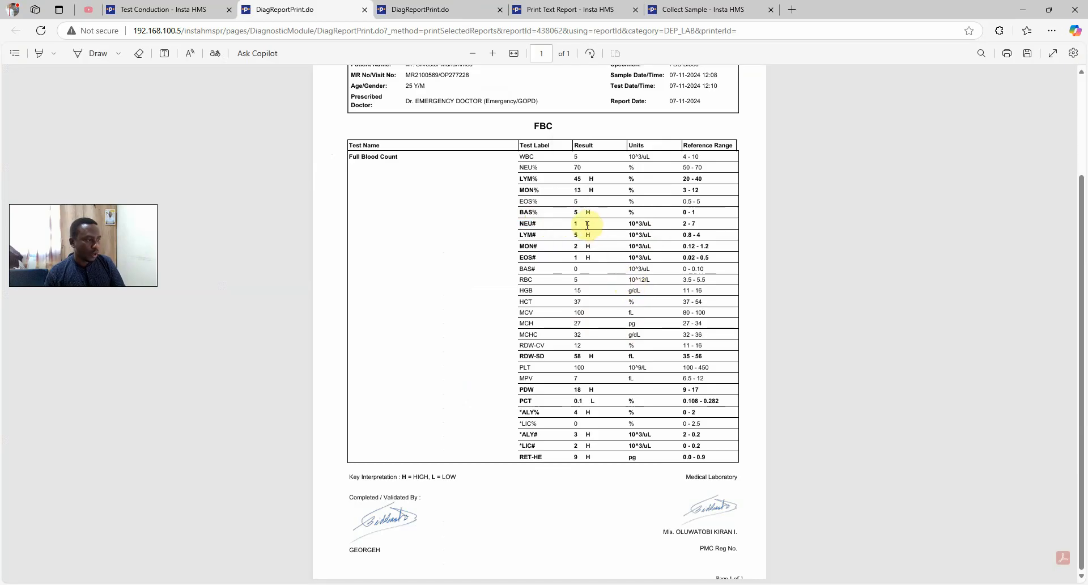
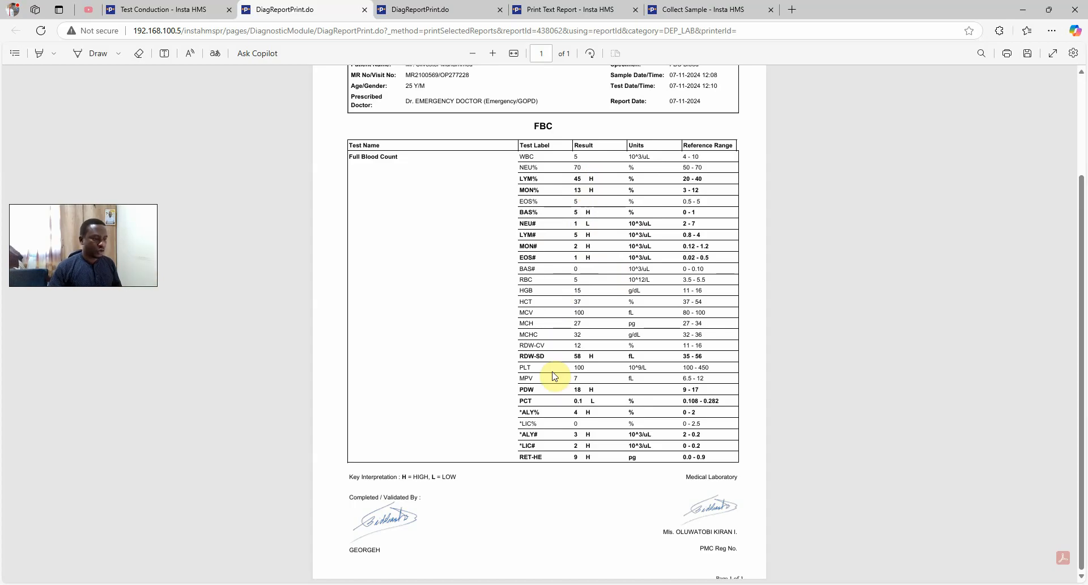
Scroll the printed FBC report, then go back to Test Conduction and scroll to the lower result rows
scroll(554, 376, "up", 3)
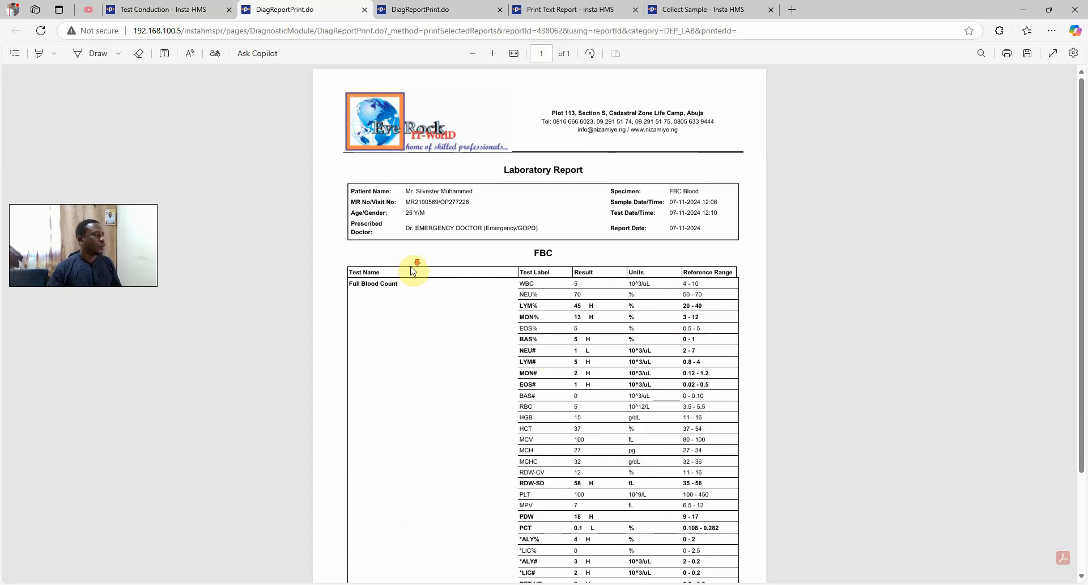
scroll(413, 270, "down", 3)
left_click(160, 10)
scroll(417, 344, "down", 6)
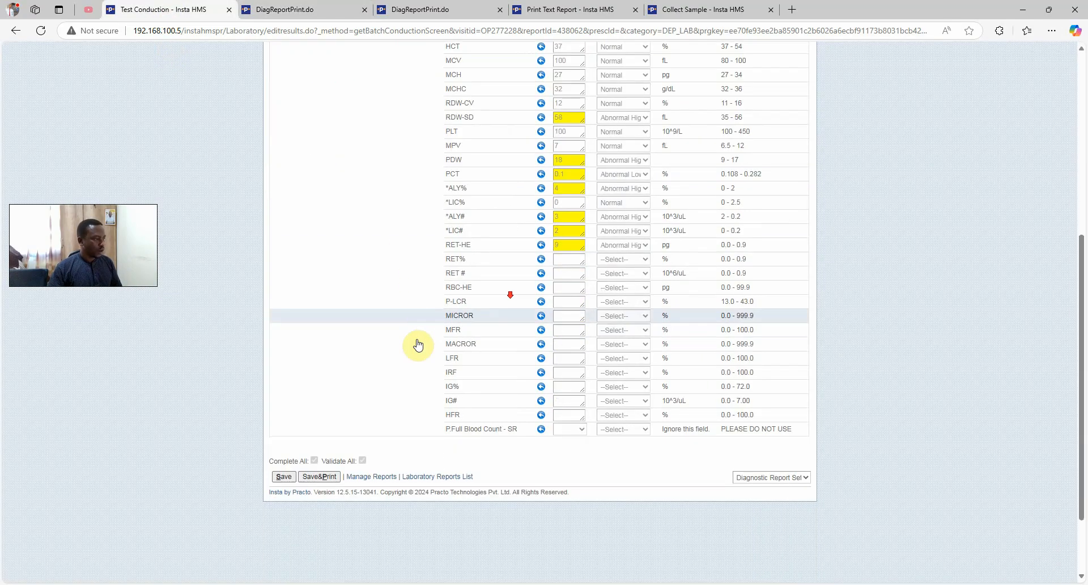
scroll(417, 344, "down", 2)
Open result entry for the patient's pending tests from the Laboratory Reports list
left_click(419, 382)
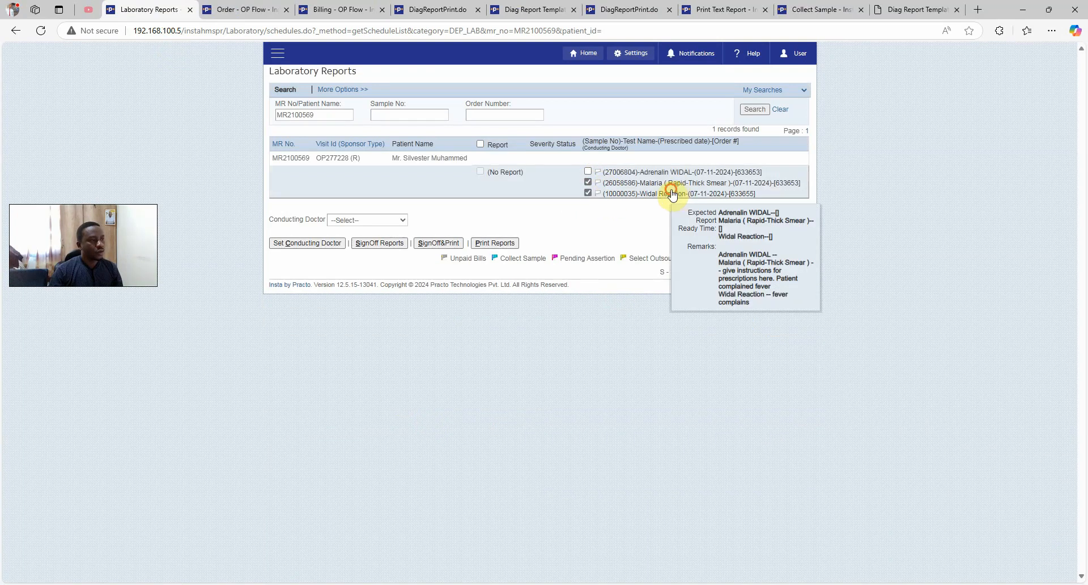
left_click(700, 193)
left_click(704, 204)
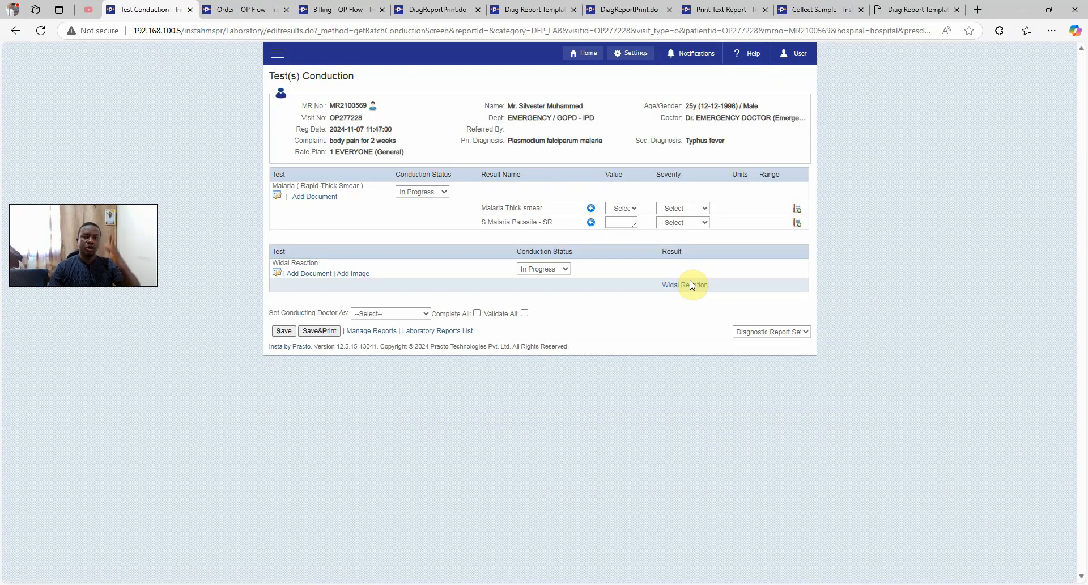
Record the Malaria Thick smear value as +++ with Critical High severity
left_click(625, 208)
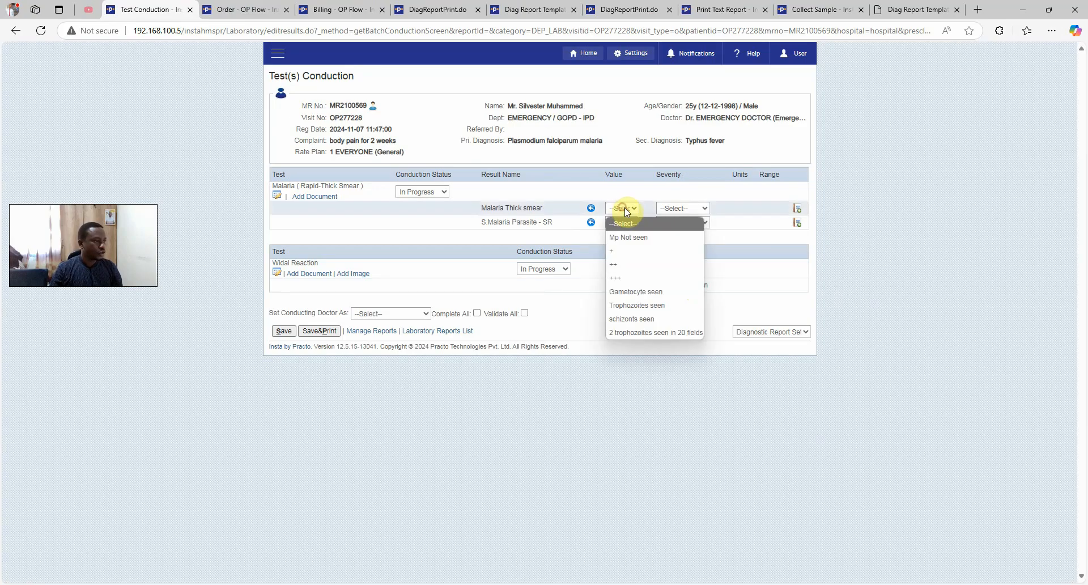
left_click(629, 278)
left_click(675, 208)
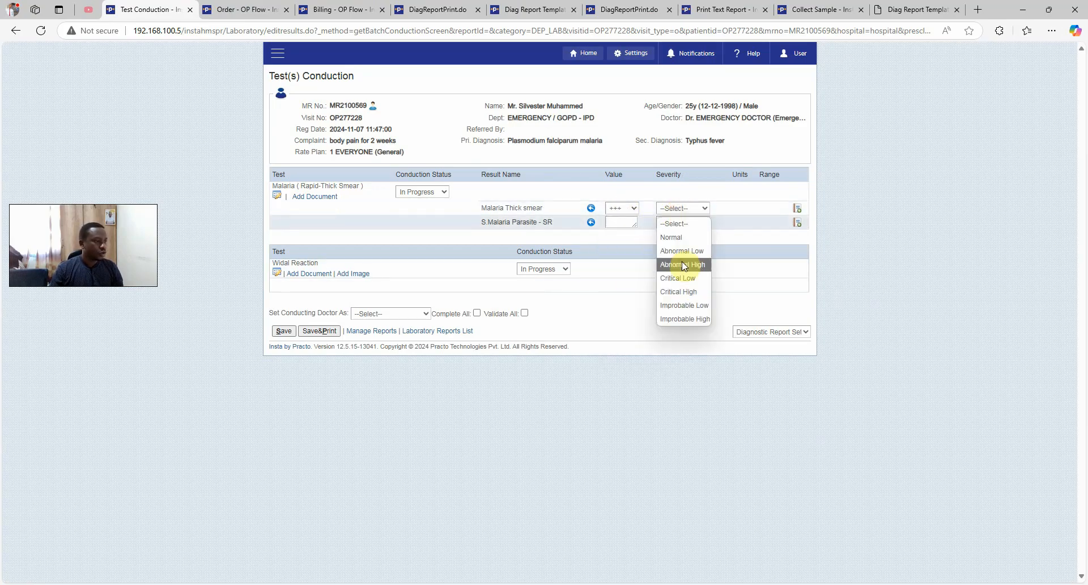
left_click(685, 292)
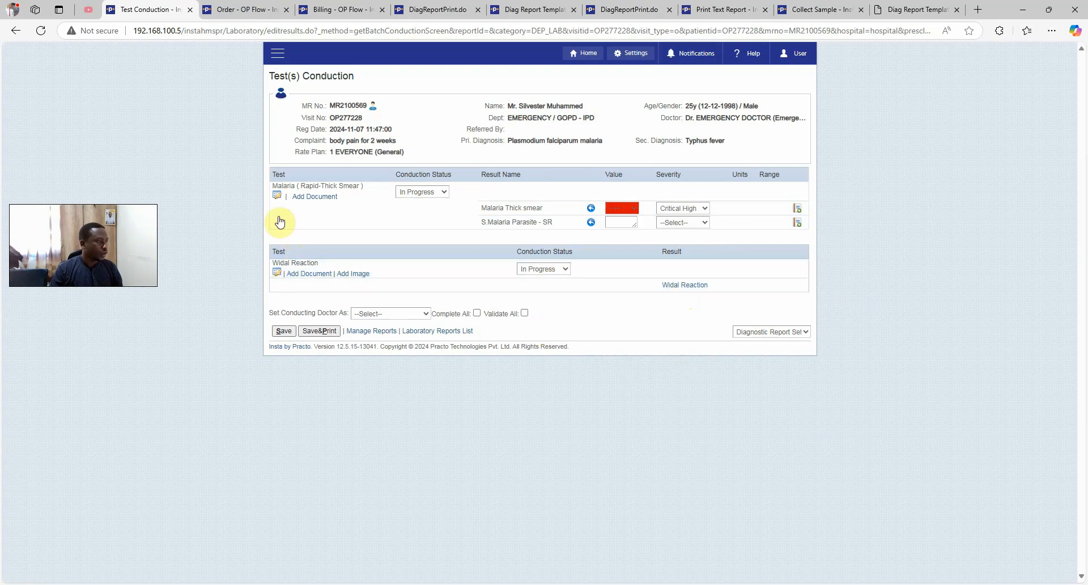
left_click_drag(282, 185, 342, 187)
left_click_drag(264, 258, 322, 261)
left_click(755, 405)
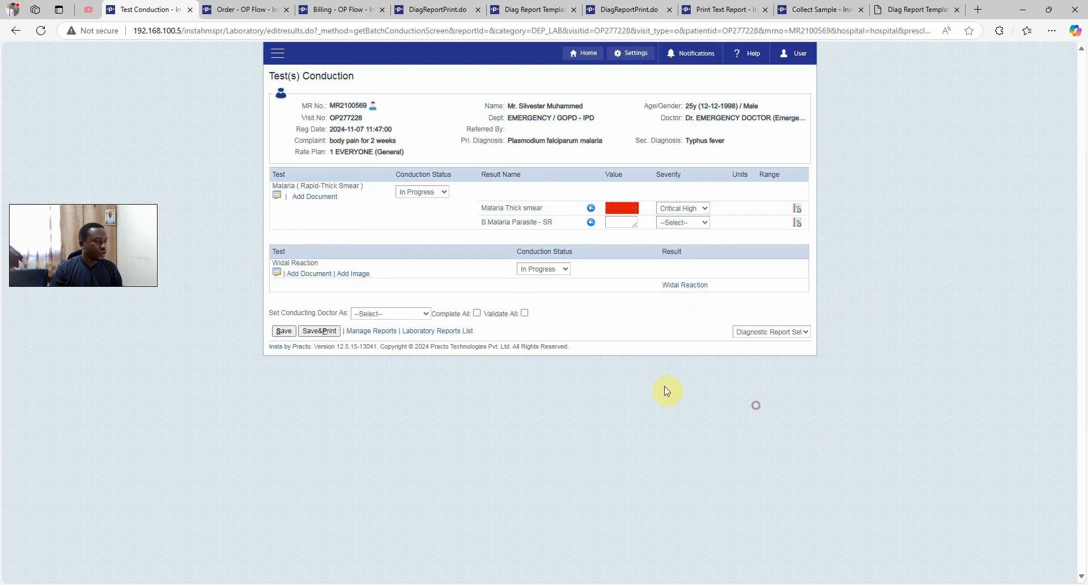
left_click(687, 285)
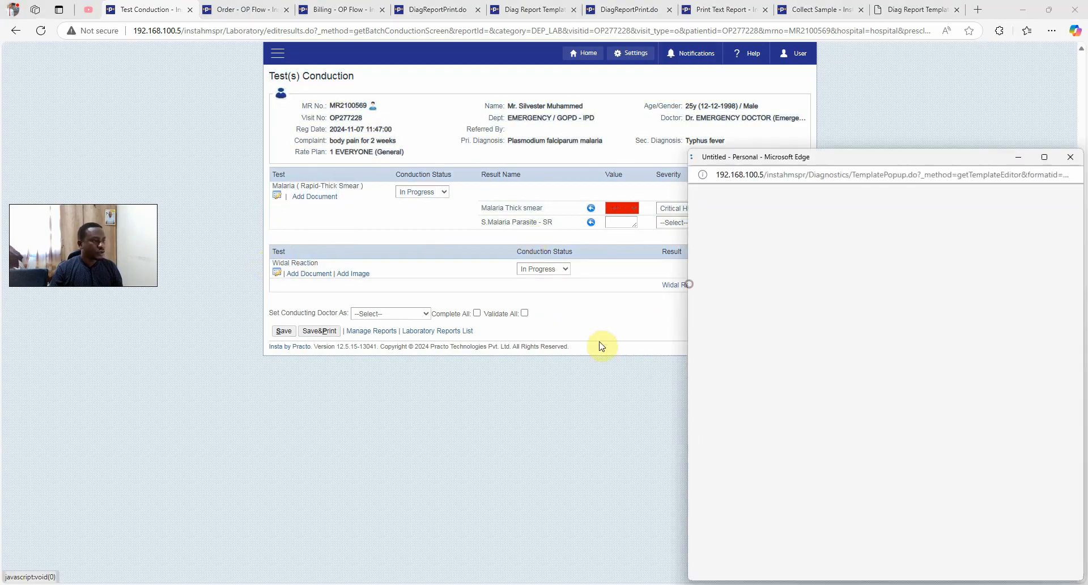
Delete the stray digits so Paratyphi A H reads 1:50 and Paratyphi C O 1:70, then save
left_click_drag(793, 158, 282, 83)
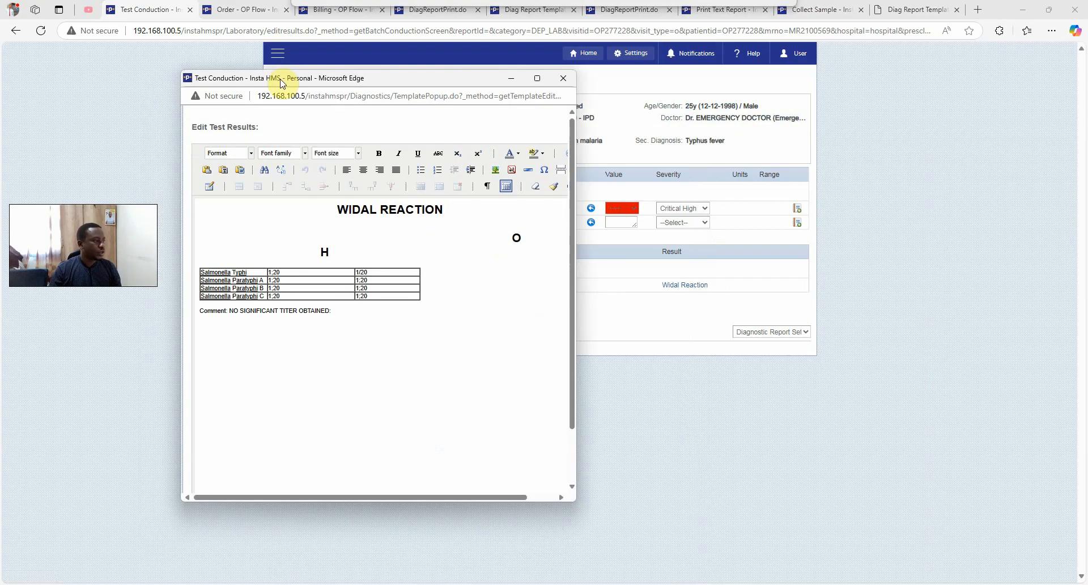
left_click(362, 281)
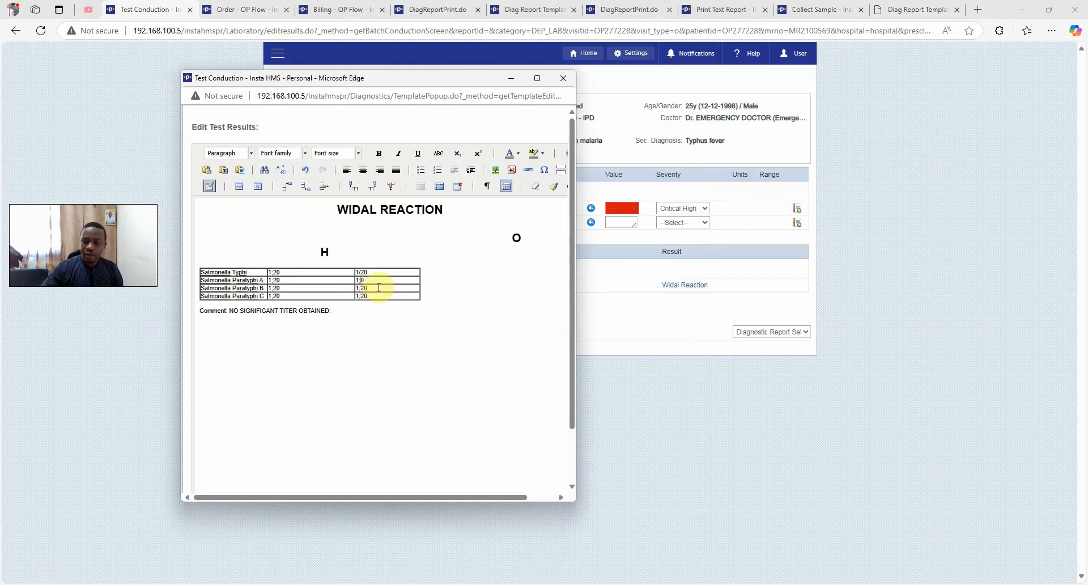
key("BackSpace")
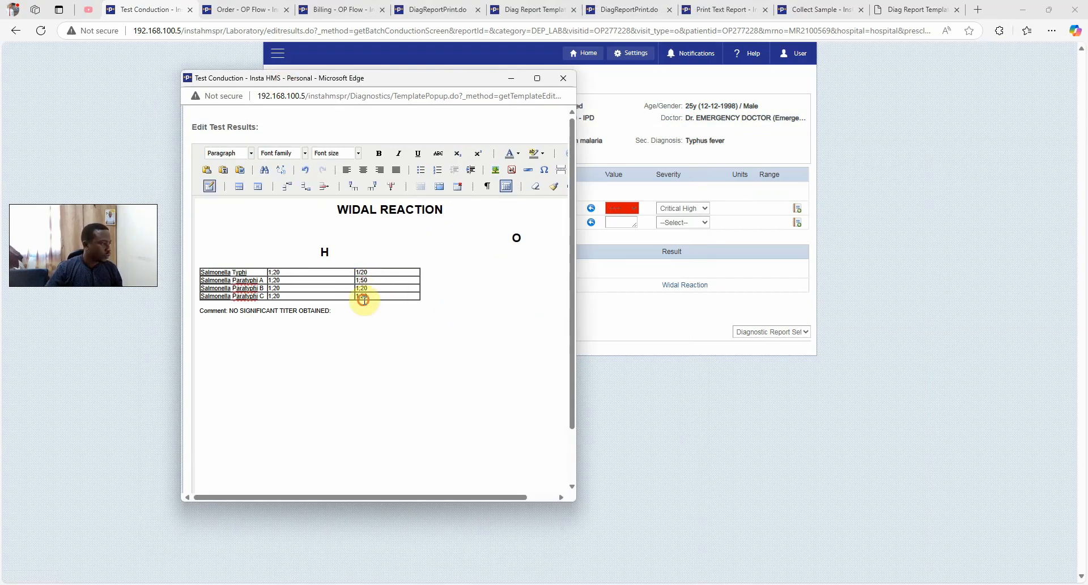
left_click(363, 296)
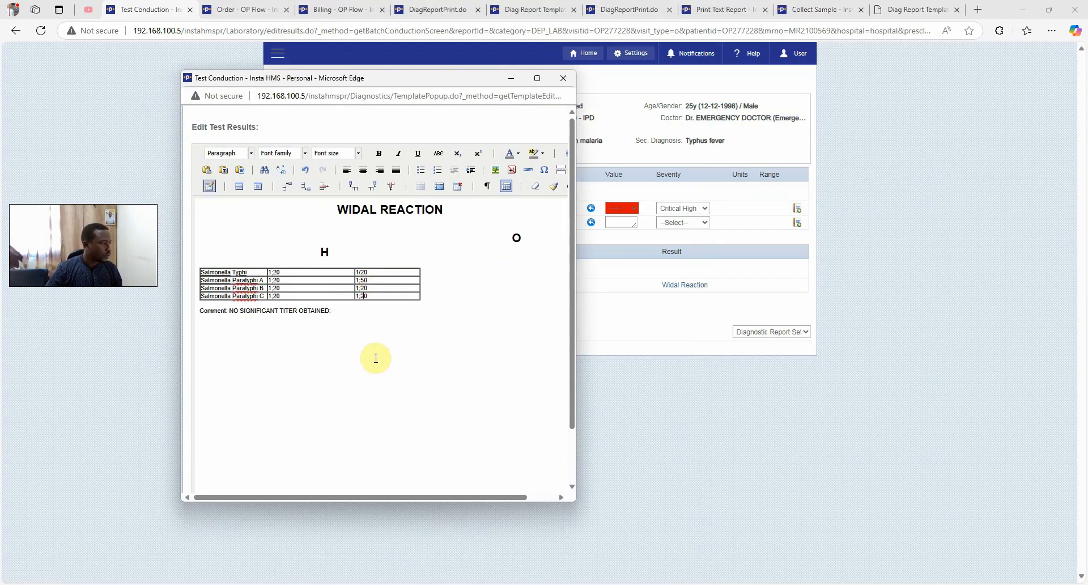
left_click(277, 297)
key("BackSpace")
scroll(269, 293, "down", 3)
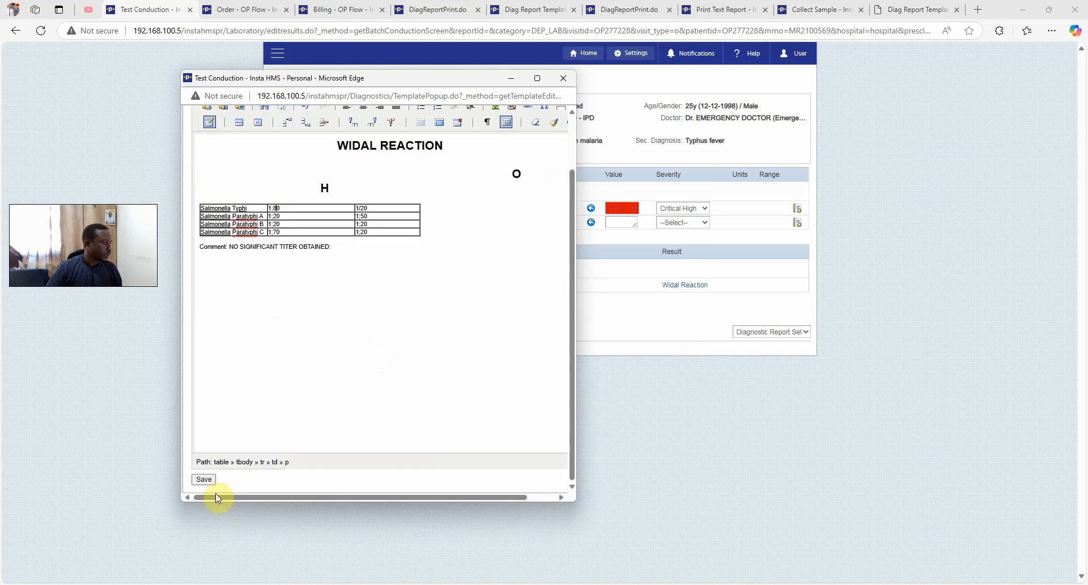
left_click(205, 481)
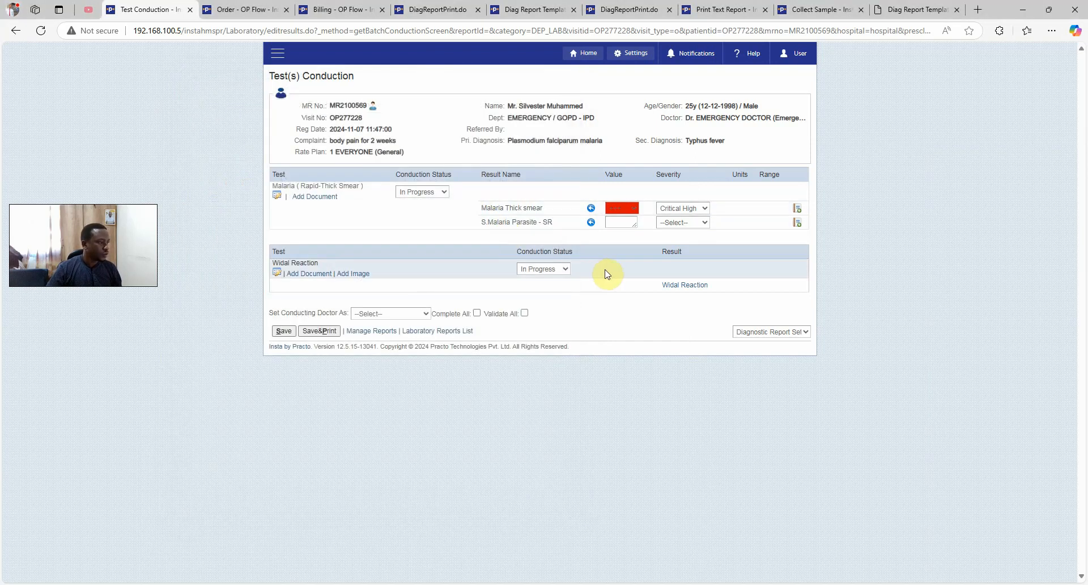
Mark both tests completed and validated, with the lab scientist as conducting doctor
left_click(524, 313)
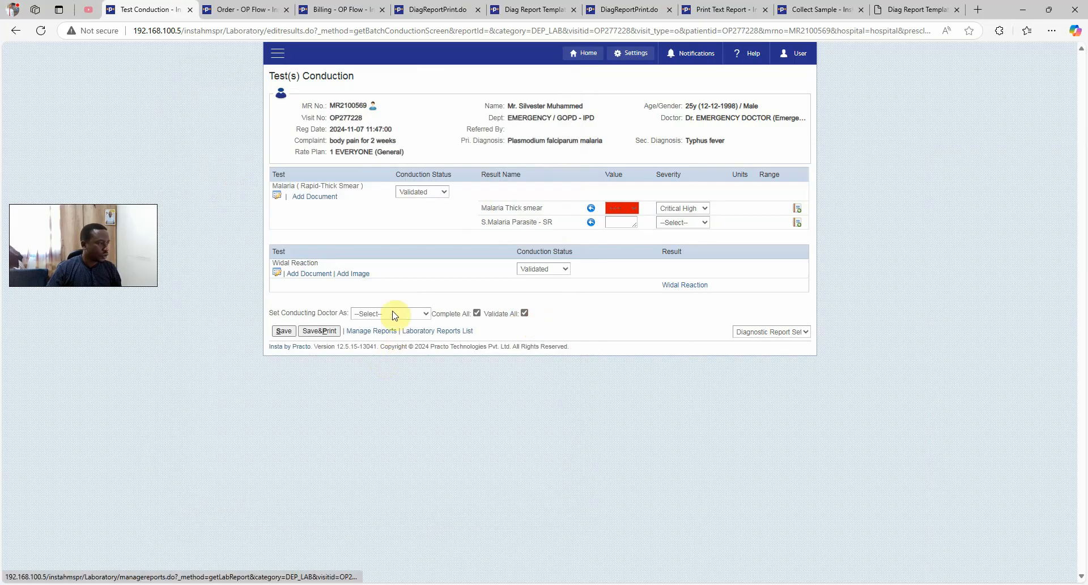
left_click(393, 314)
left_click(400, 353)
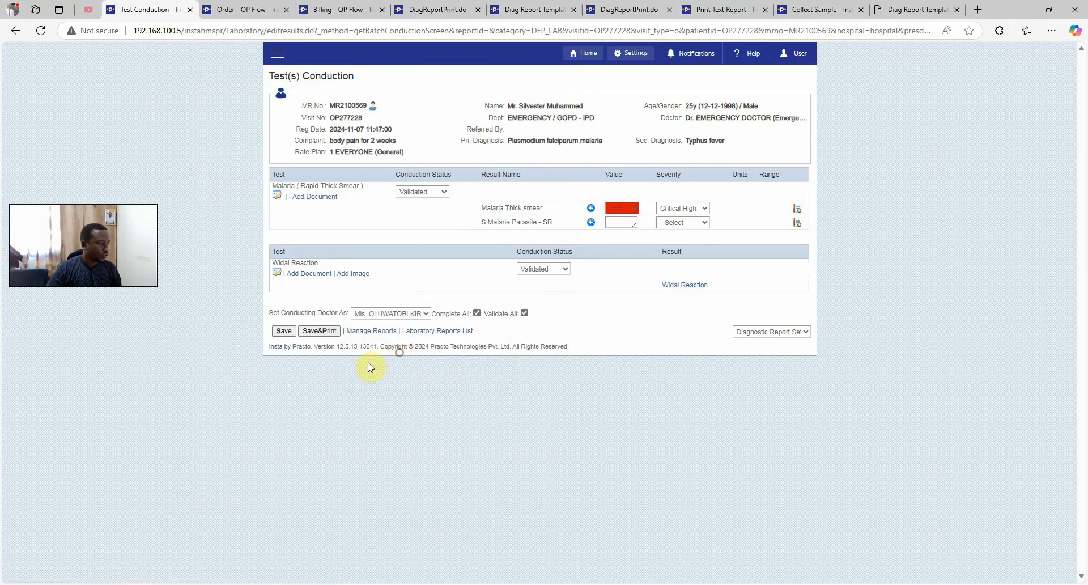
Save the results and SignOff&Print report LR-071124-2
left_click(285, 332)
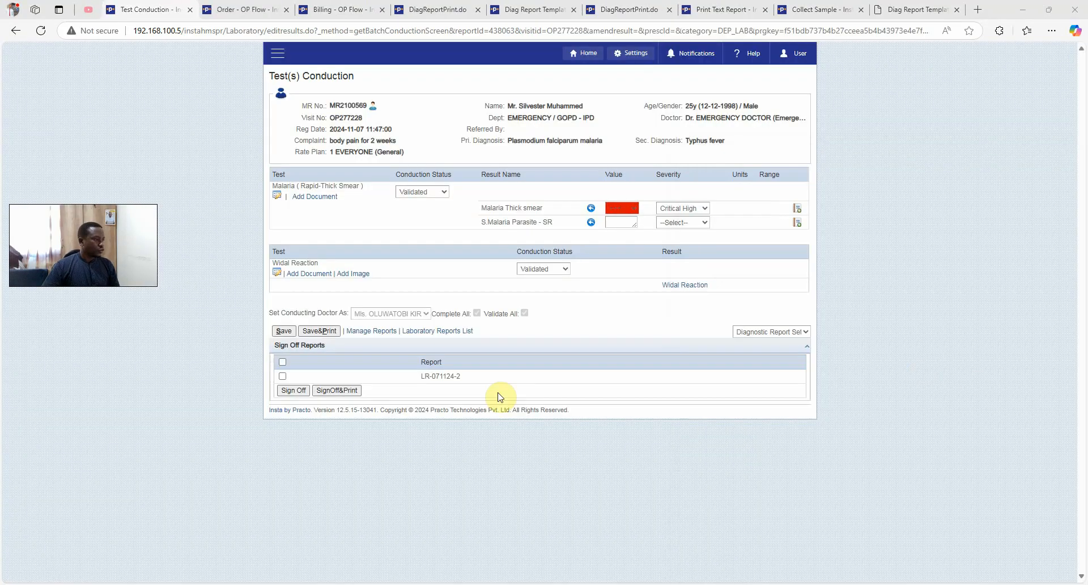
left_click(283, 362)
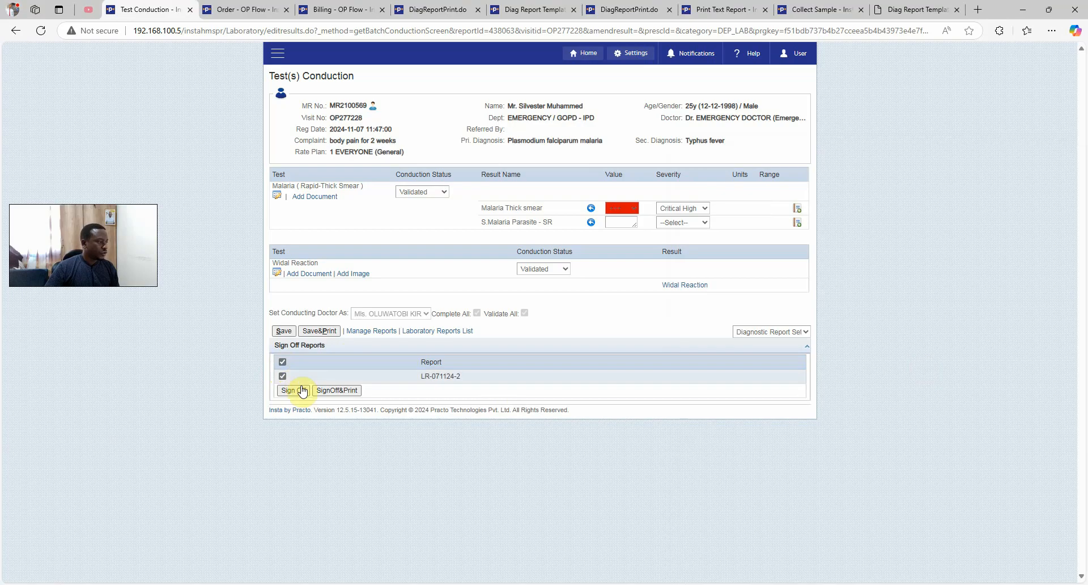
left_click(336, 391)
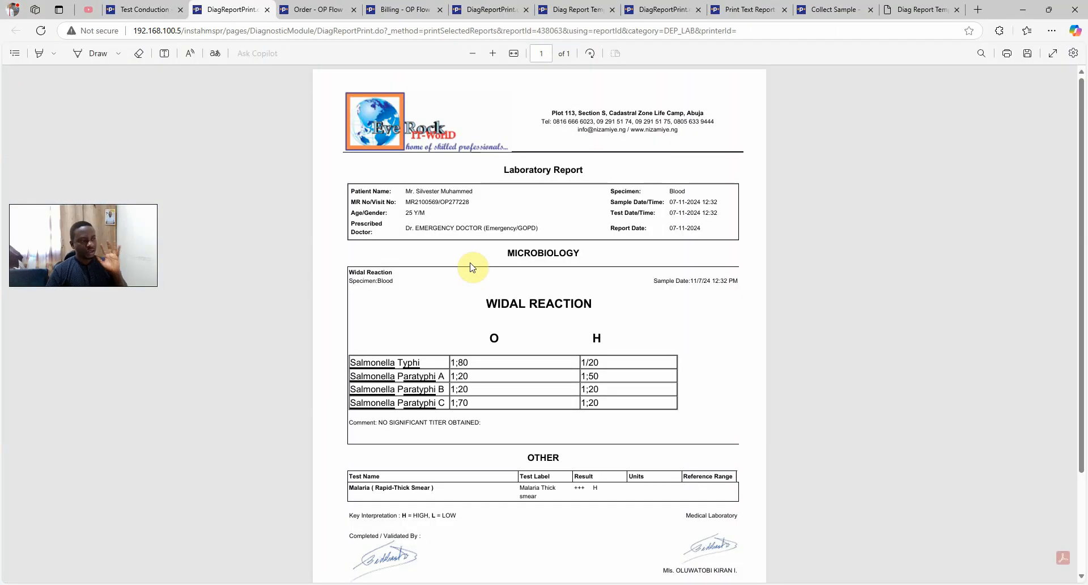
Scroll through the printed Widal and malaria report, then return to Test Conduction
scroll(471, 269, "down", 3)
scroll(470, 283, "up", 3)
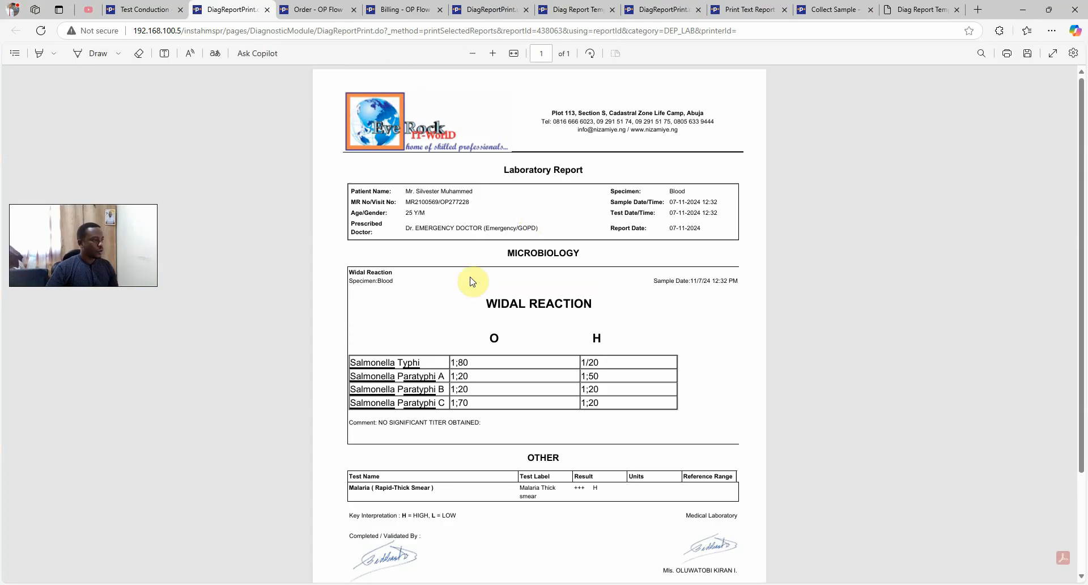
scroll(515, 335, "down", 1)
scroll(512, 331, "up", 1)
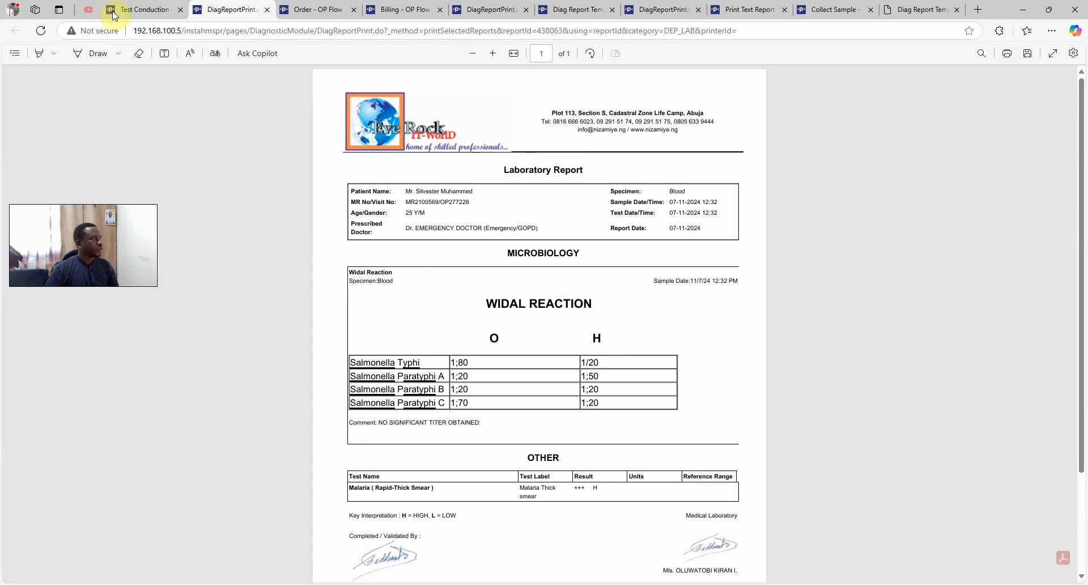
left_click(142, 10)
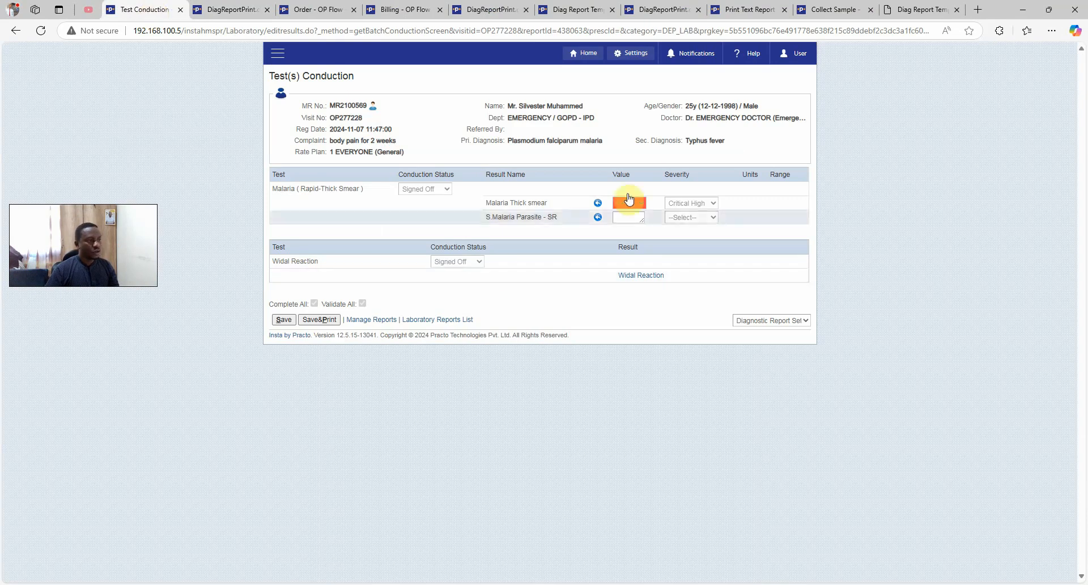
Open the Pending Services List from the Modules menu
left_click(277, 53)
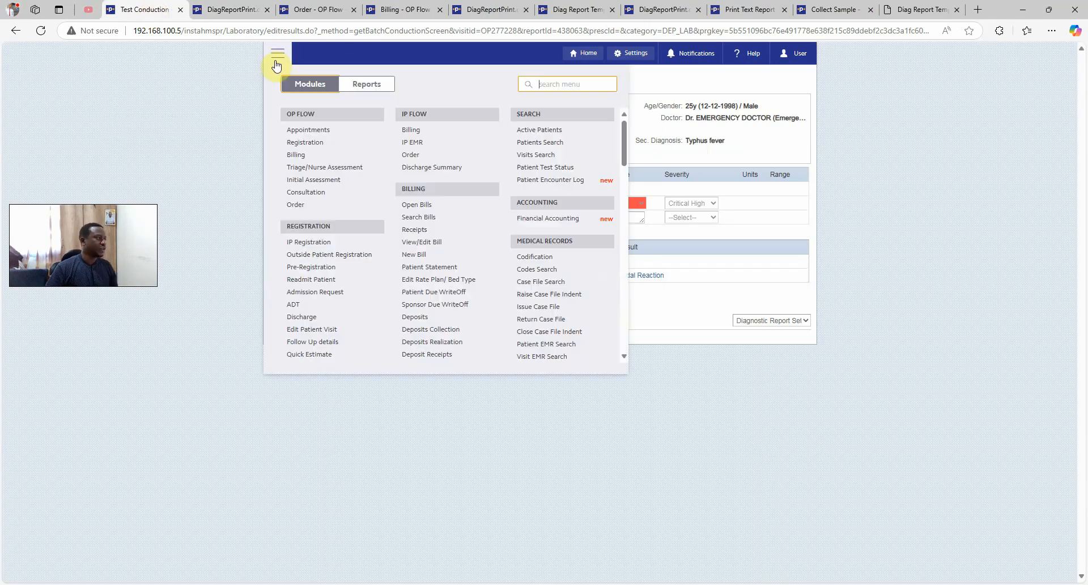
scroll(445, 278, "down", 5)
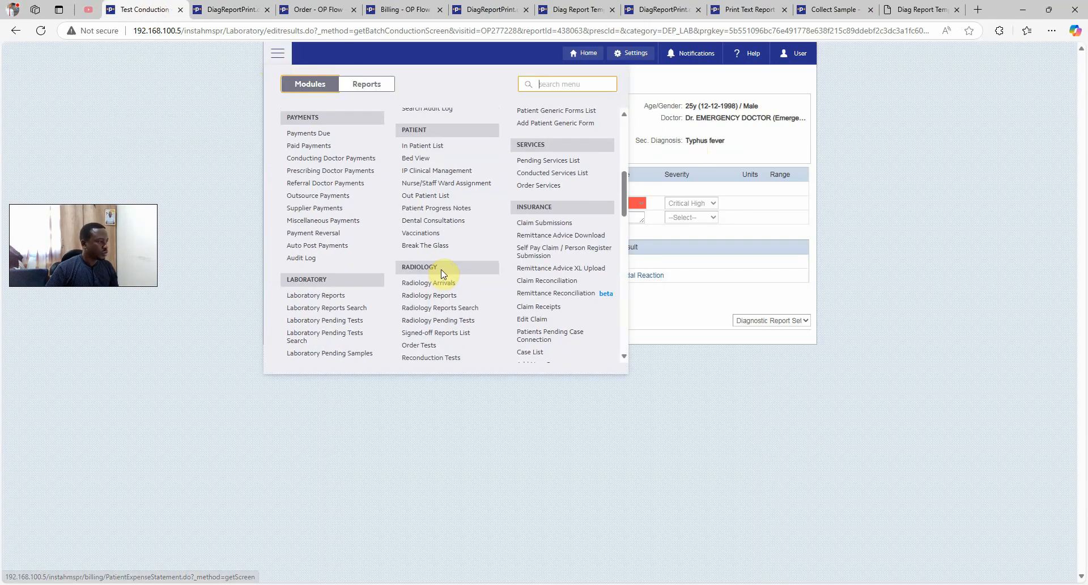
left_click(556, 162)
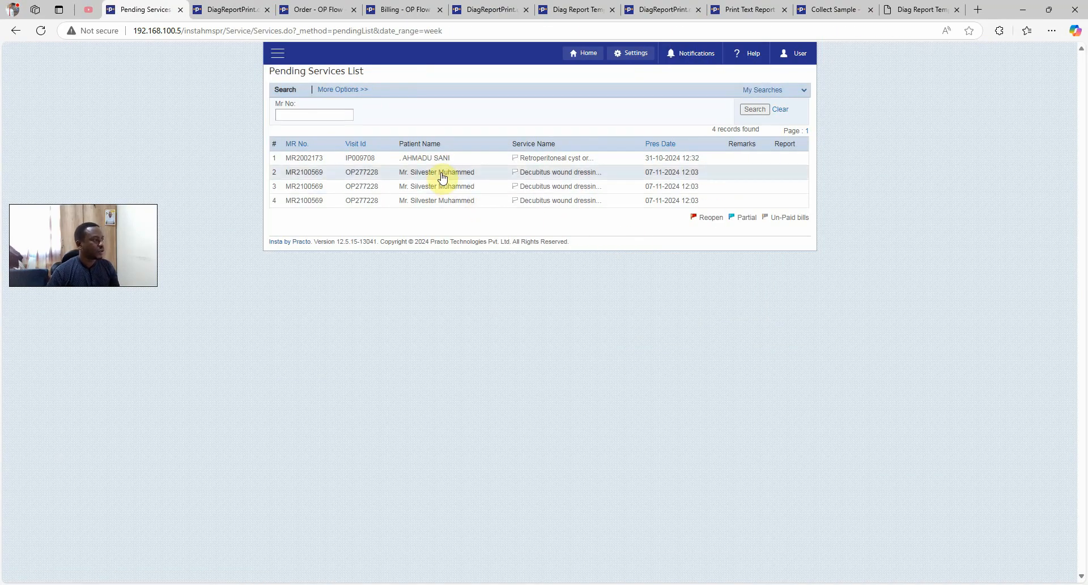
Open the Decubitus wound dressings service, check the patient photo and complete the procedure note text
left_click(446, 175)
left_click(447, 177)
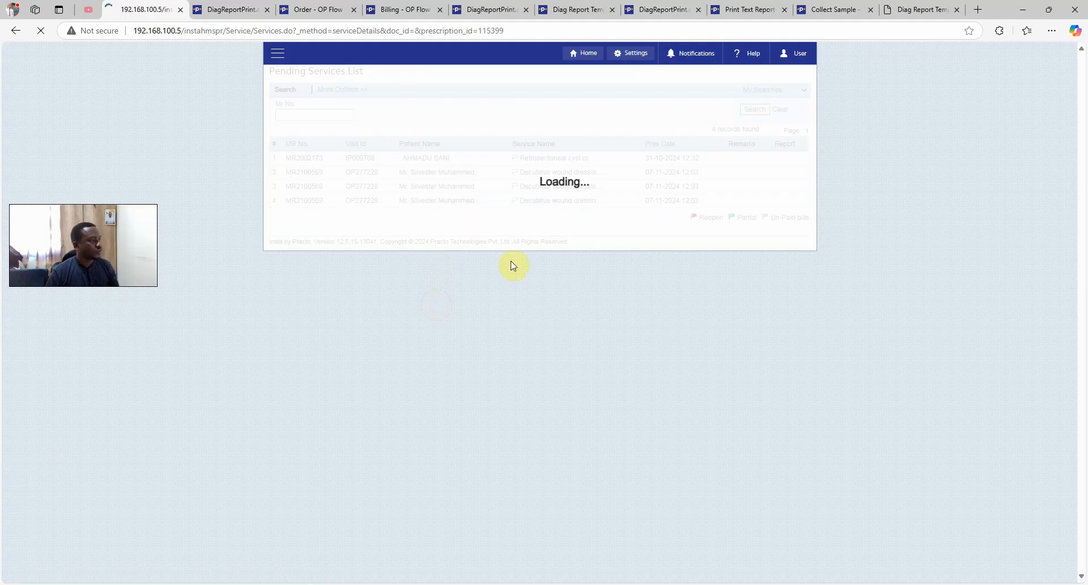
left_click(371, 102)
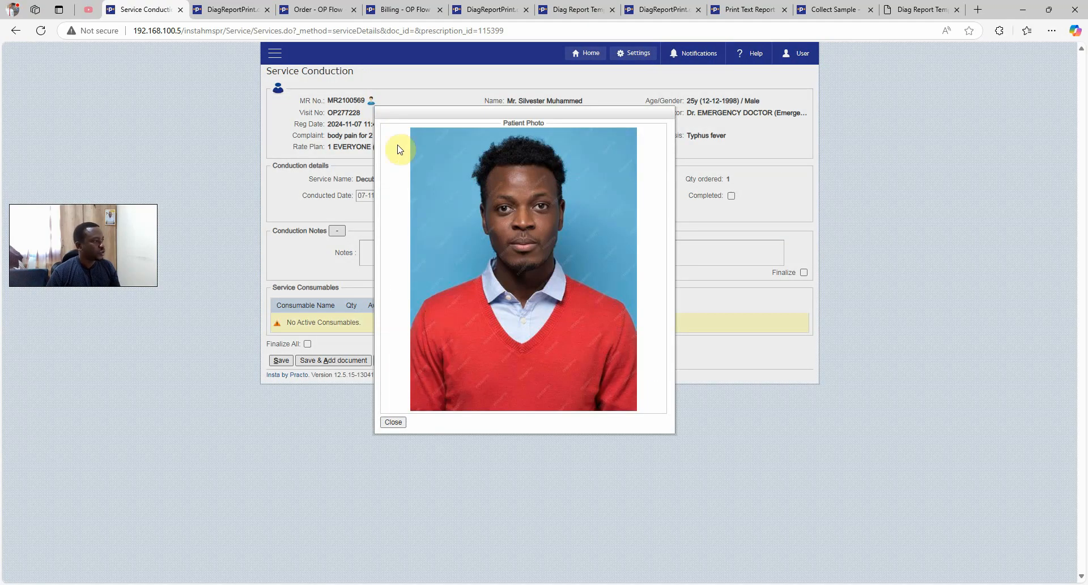
left_click(403, 426)
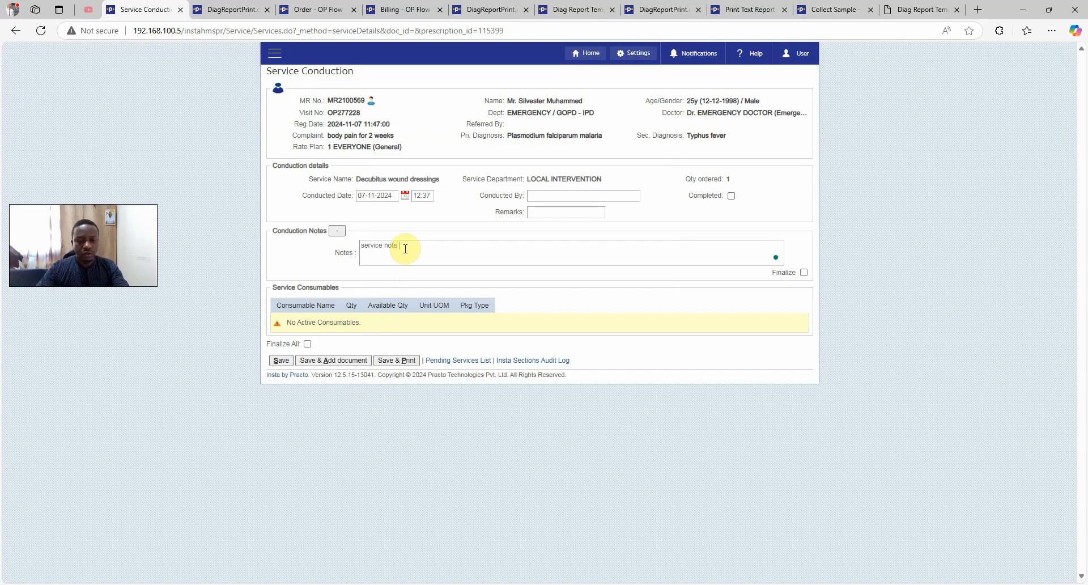
type("and procedure notes here.")
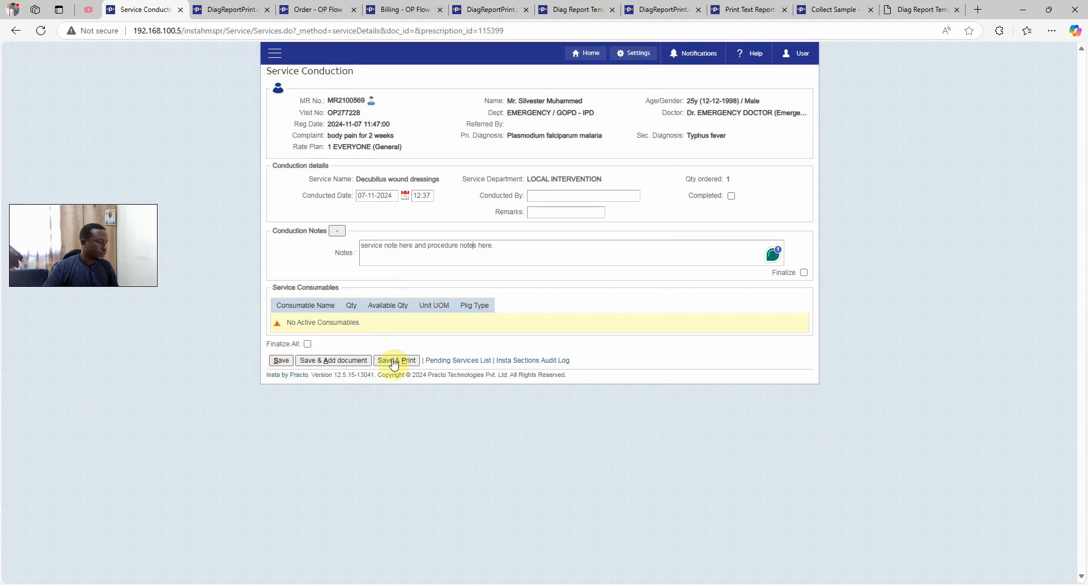
Set Conducted By to Dr. EMERGENCY DOCTOR and Save & Print the conduction sheet
left_click(548, 195)
type("dr")
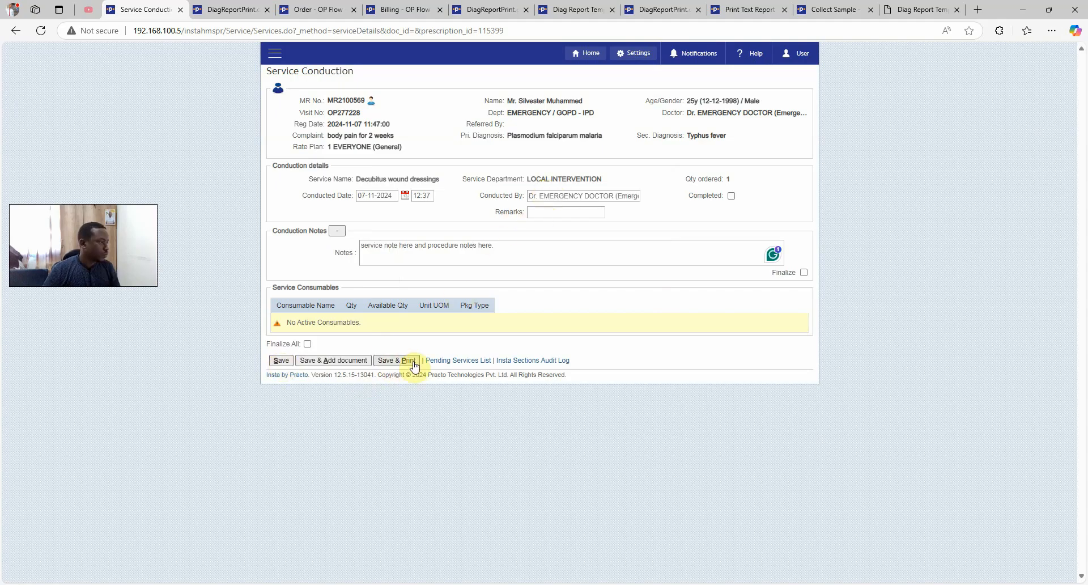
left_click(413, 361)
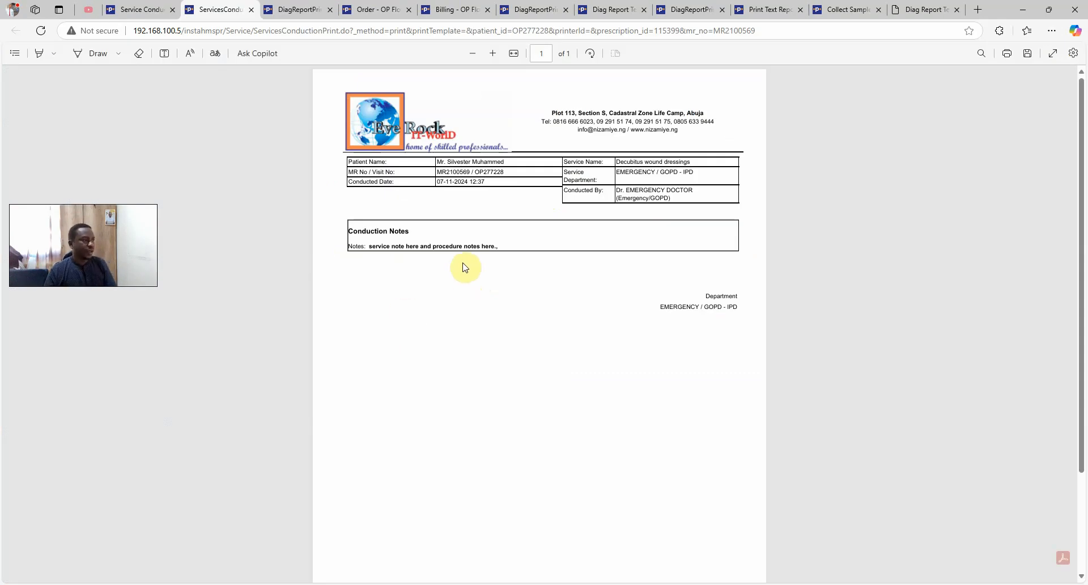
left_click(250, 10)
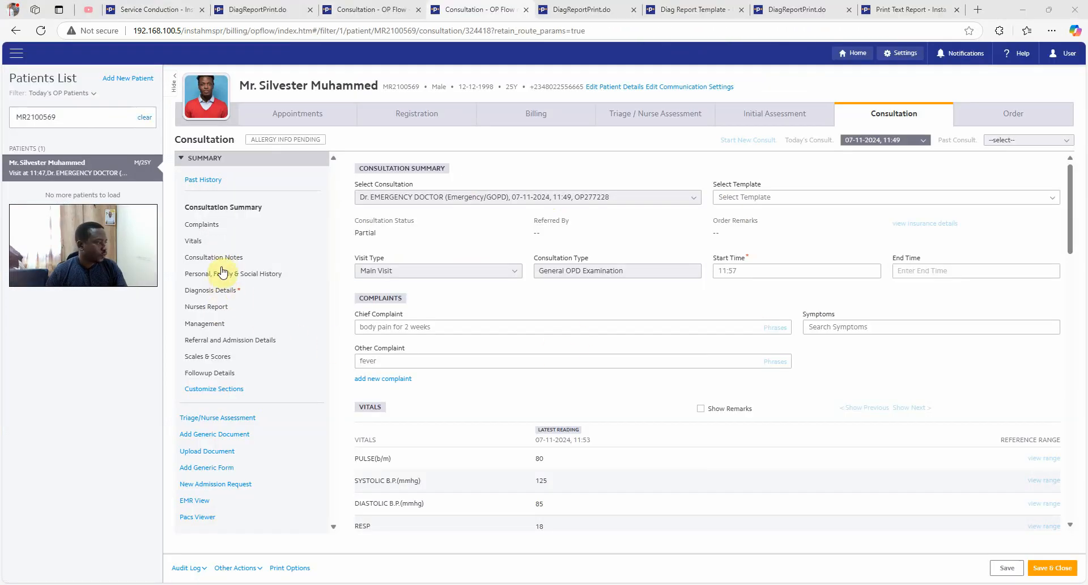
Scroll through vitals and Management orders, then open EMR View with Lab Reports expanded
scroll(571, 340, "down", 8)
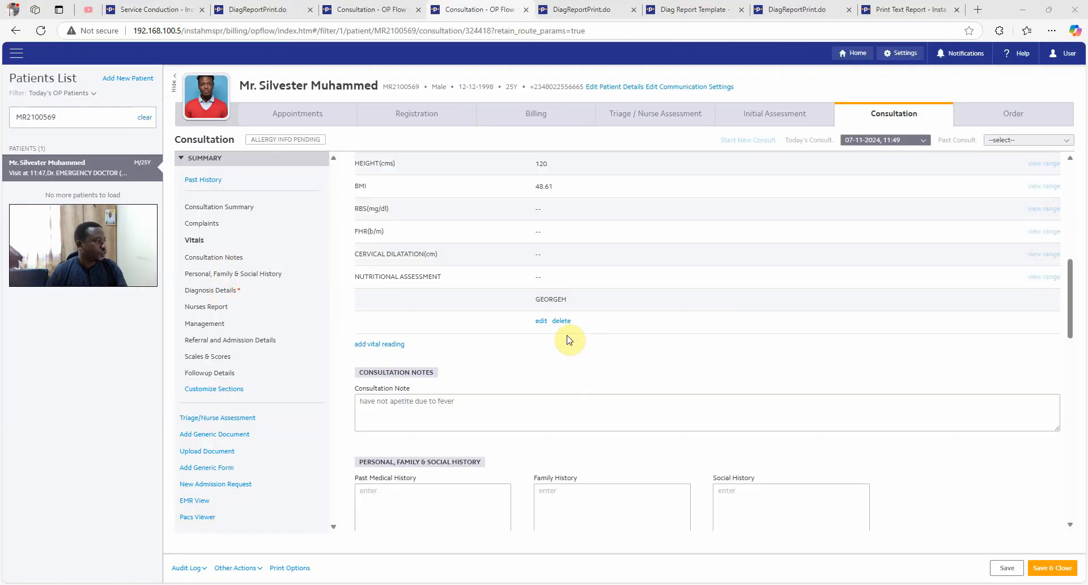
left_click(205, 321)
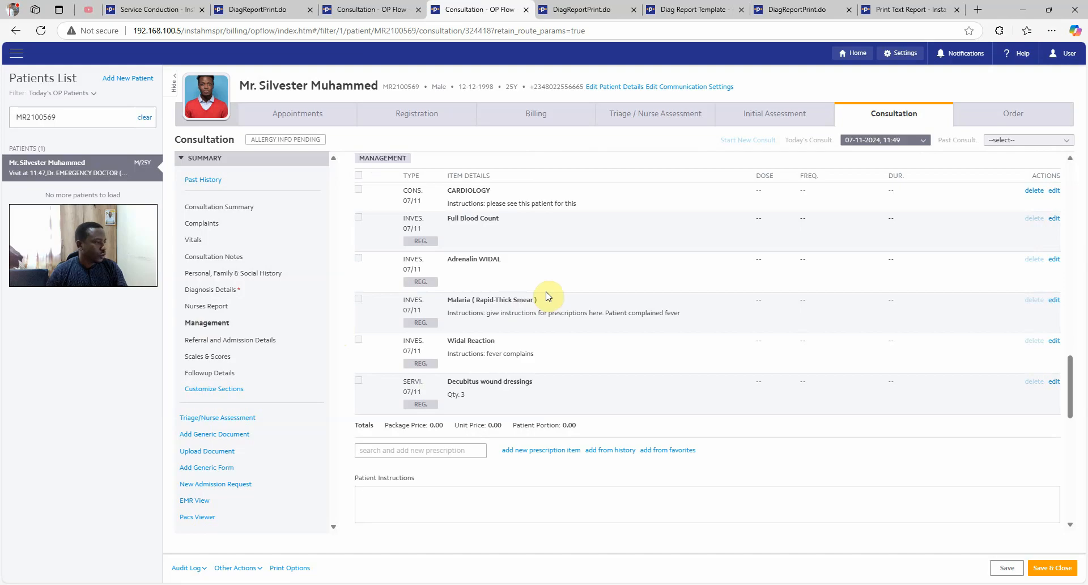
scroll(548, 296, "up", 1)
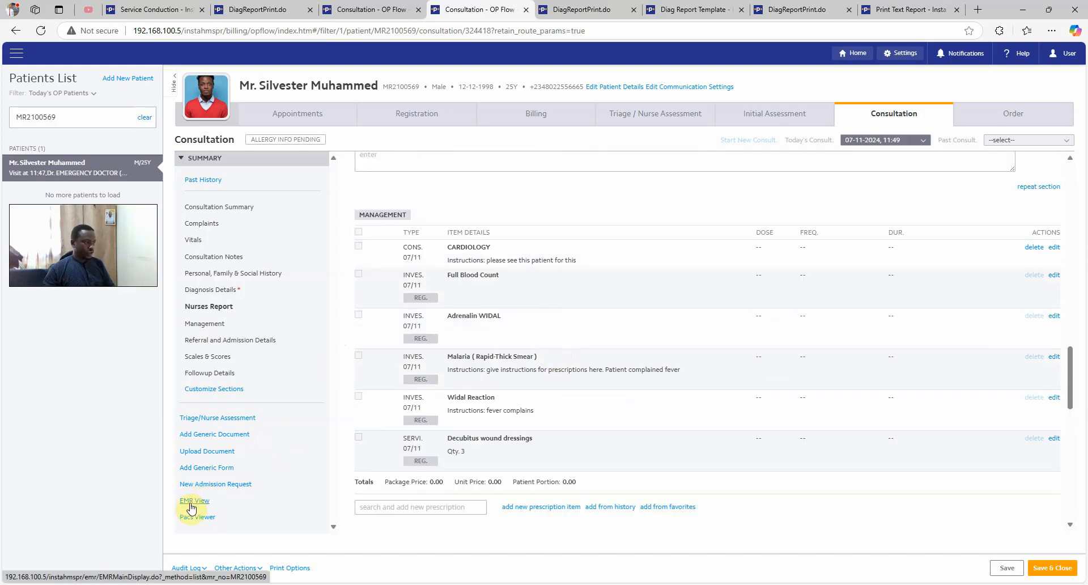
left_click_drag(259, 85, 334, 87)
left_click(295, 87)
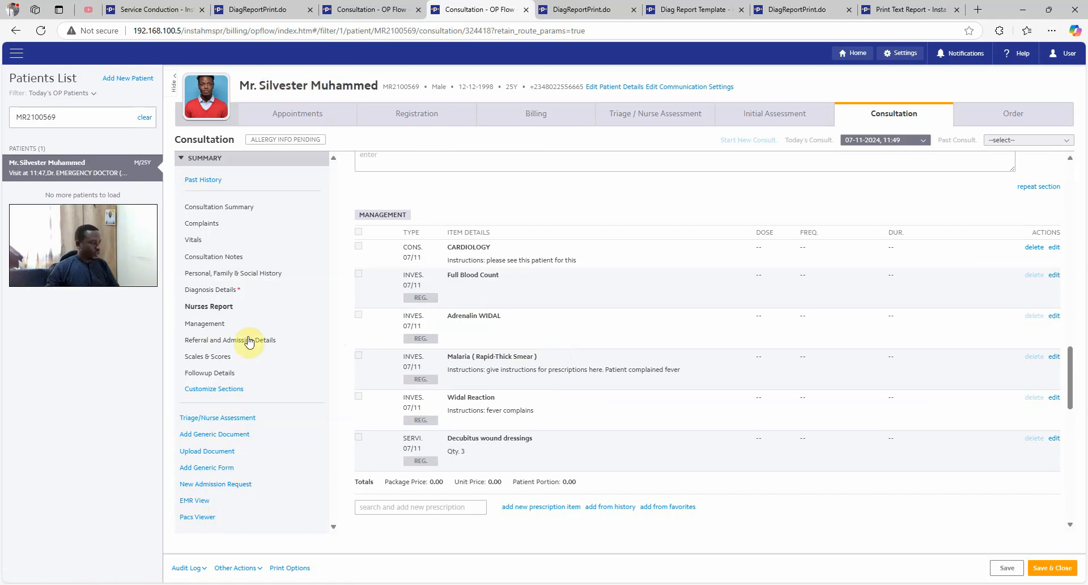
left_click(191, 500)
left_click(302, 247)
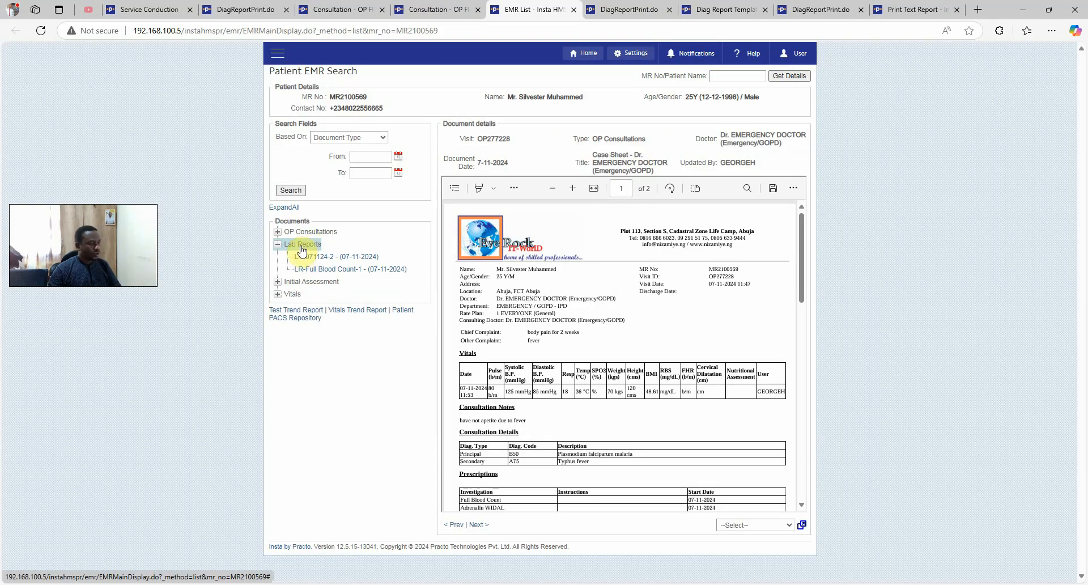
Open LR-071124-2 and read through its Widal Reaction and Malaria results
left_click(350, 260)
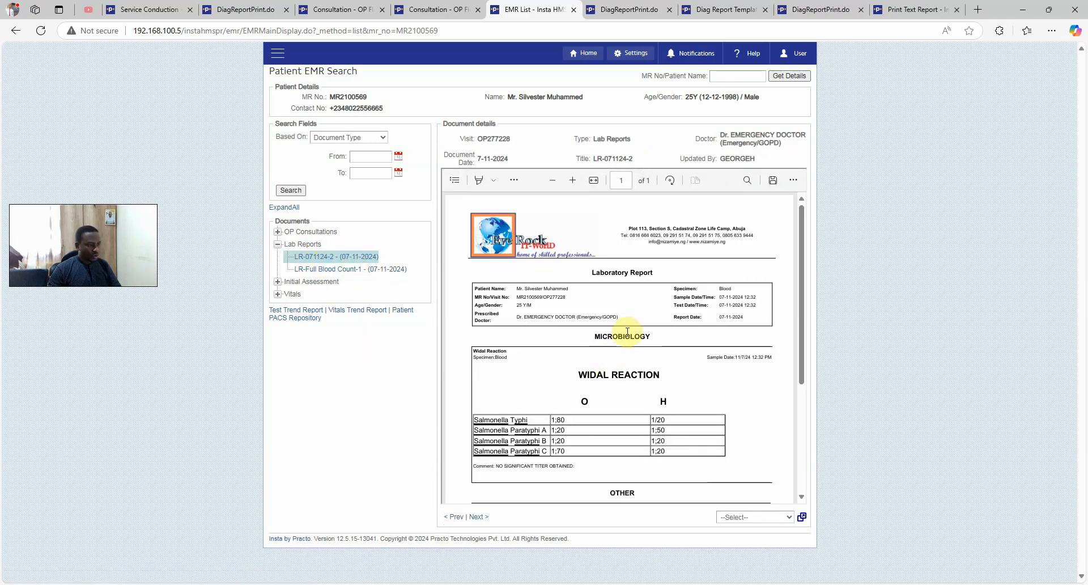
scroll(627, 332, "down", 1)
triple_click(589, 321)
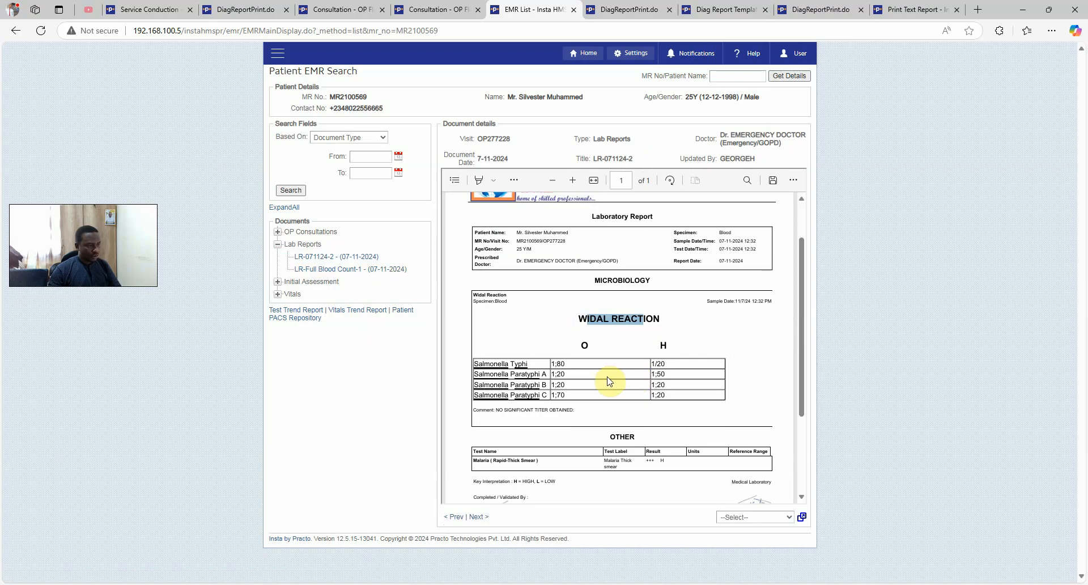
left_click(626, 375)
scroll(633, 374, "down", 1)
scroll(633, 374, "down", 1)
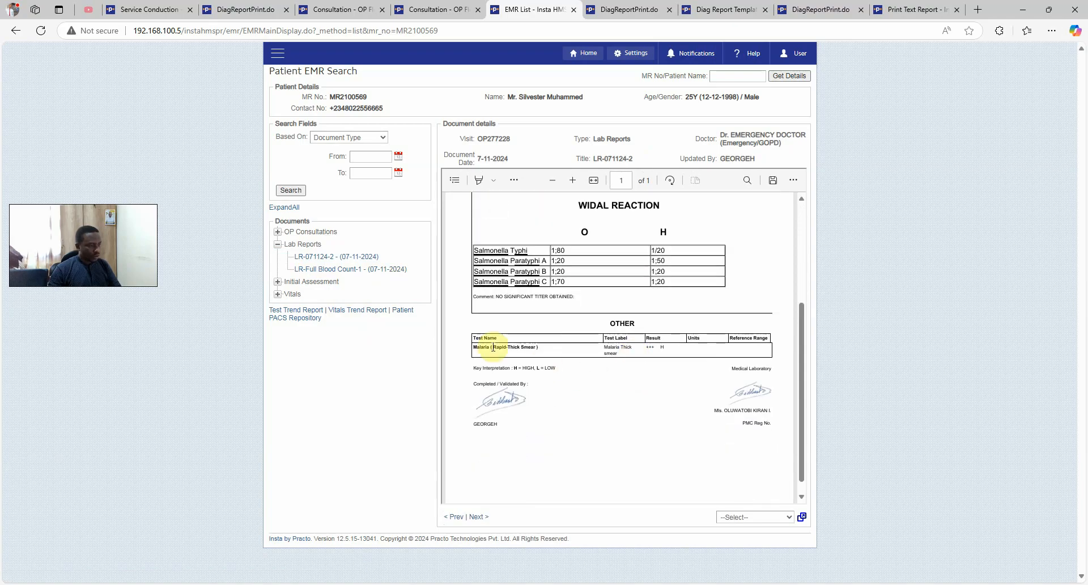
left_click_drag(491, 347, 699, 354)
left_click(561, 384)
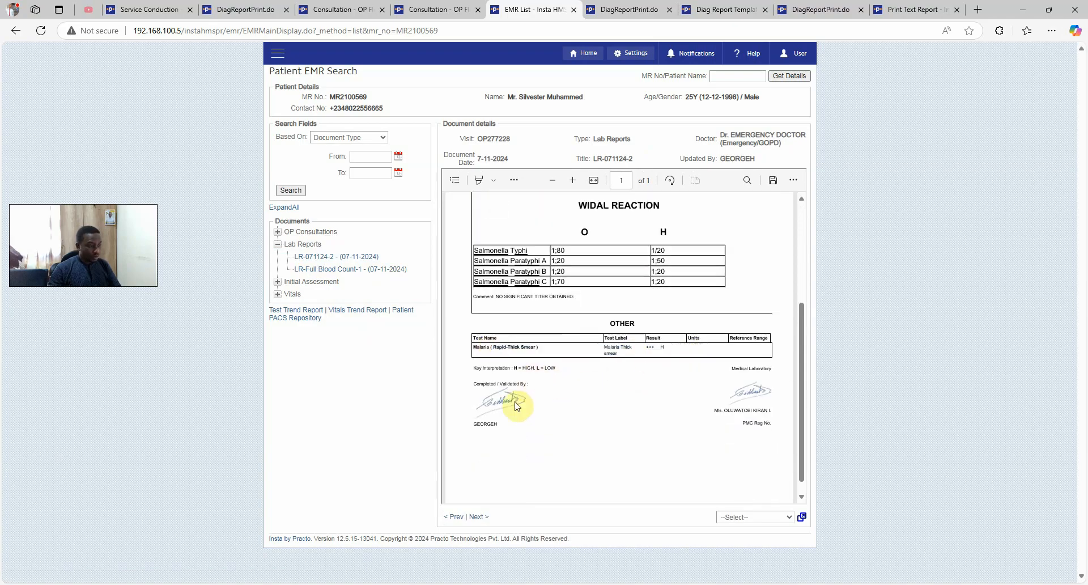
View the LR-Full Blood Count-1 report
left_click(356, 270)
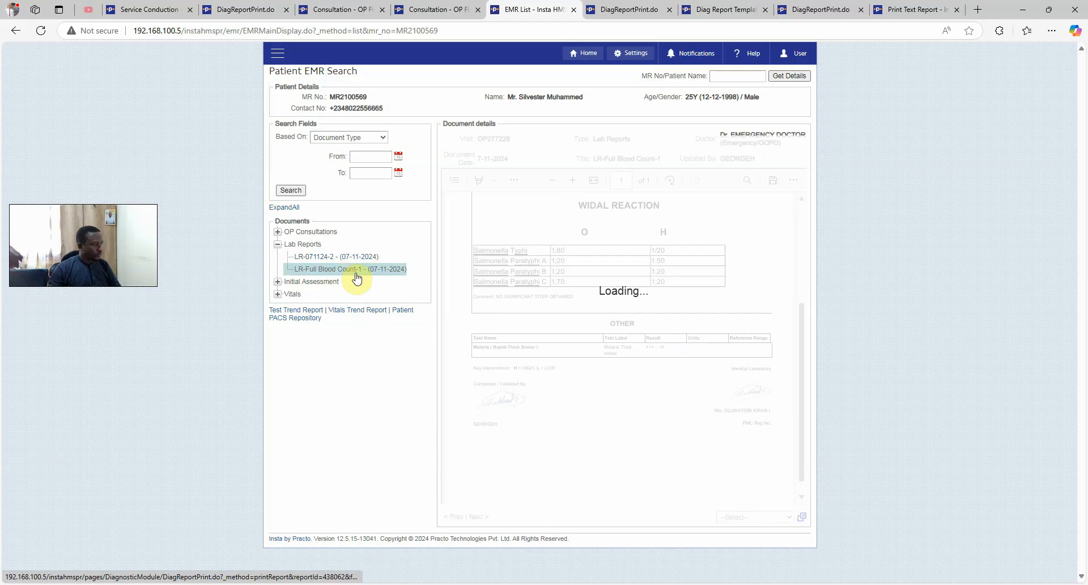
scroll(611, 321, "up", 3)
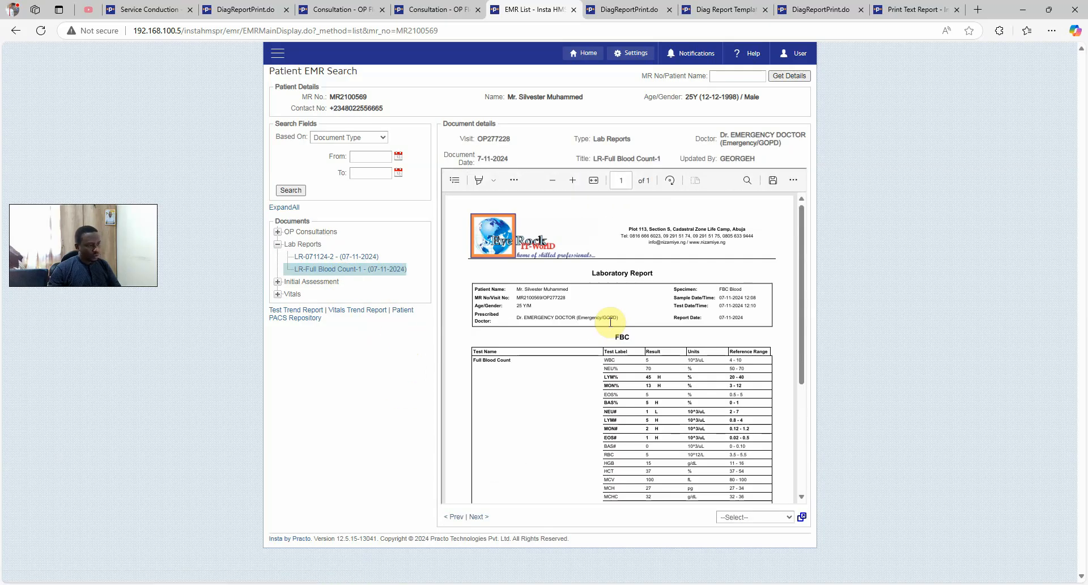
scroll(610, 321, "down", 5)
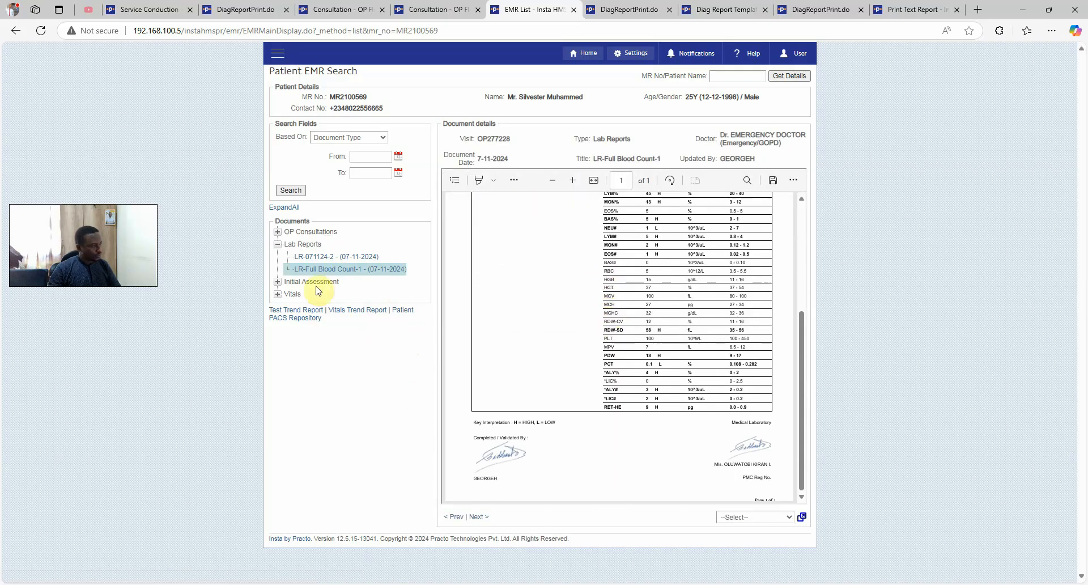
Open the OP Consultation Case Sheet and review diagnoses B50 and A75 and the orders
left_click(299, 233)
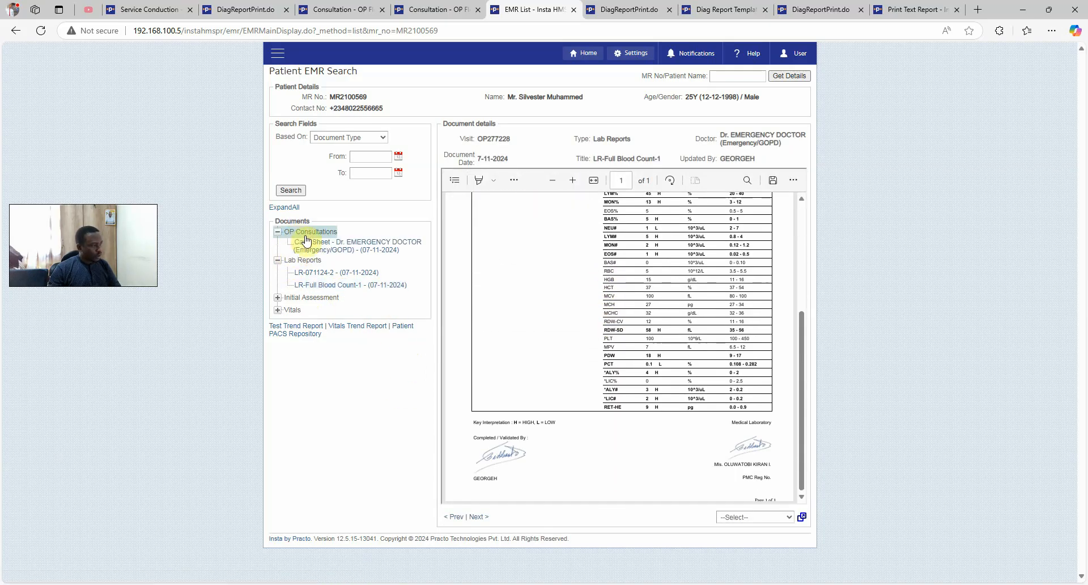
left_click(372, 256)
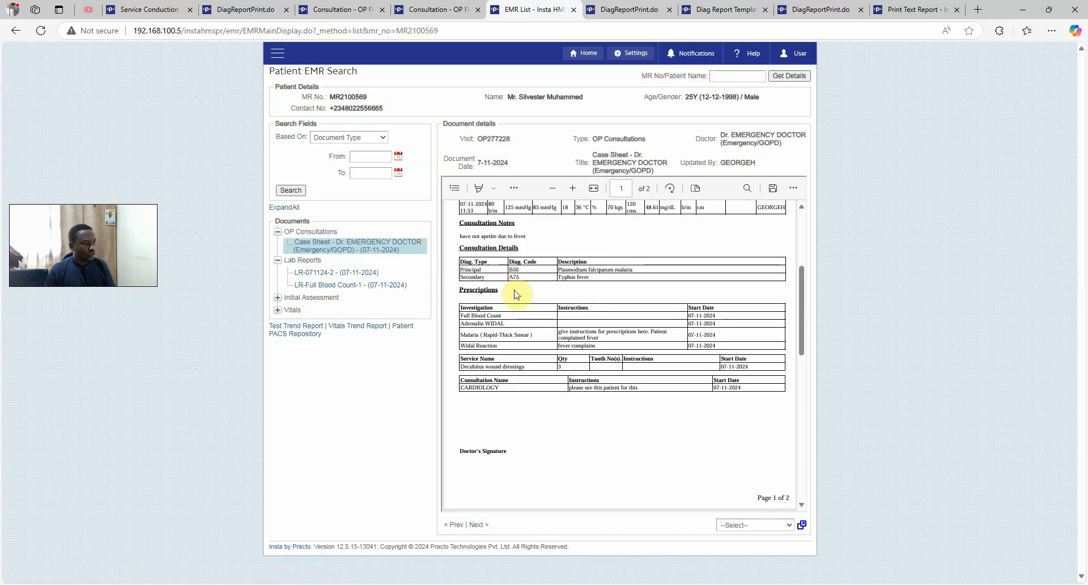
scroll(567, 295, "up", 3)
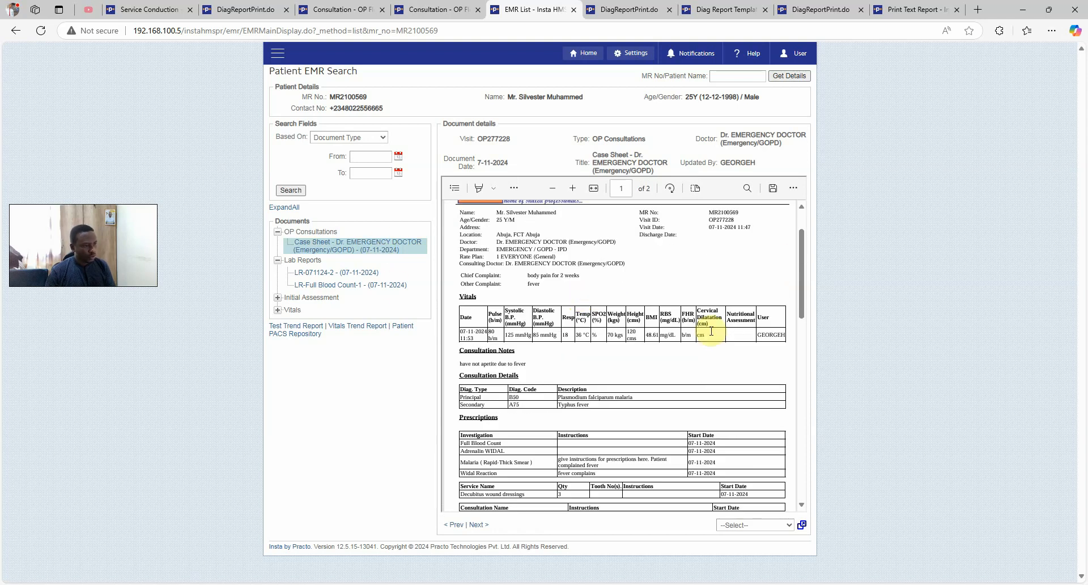
scroll(708, 334, "down", 4)
scroll(708, 334, "down", 4)
scroll(709, 334, "up", 7)
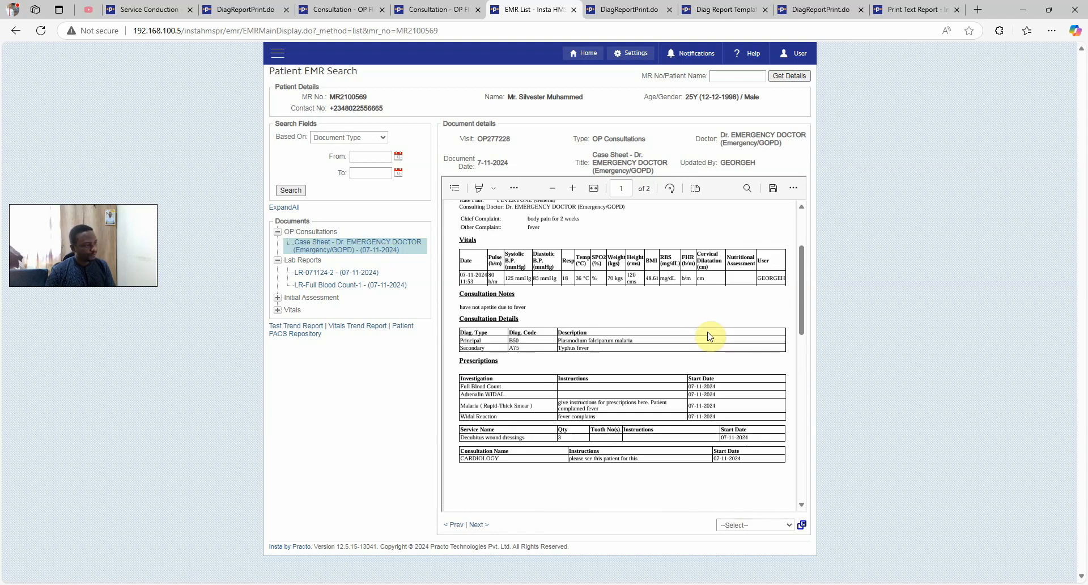
scroll(708, 336, "up", 1)
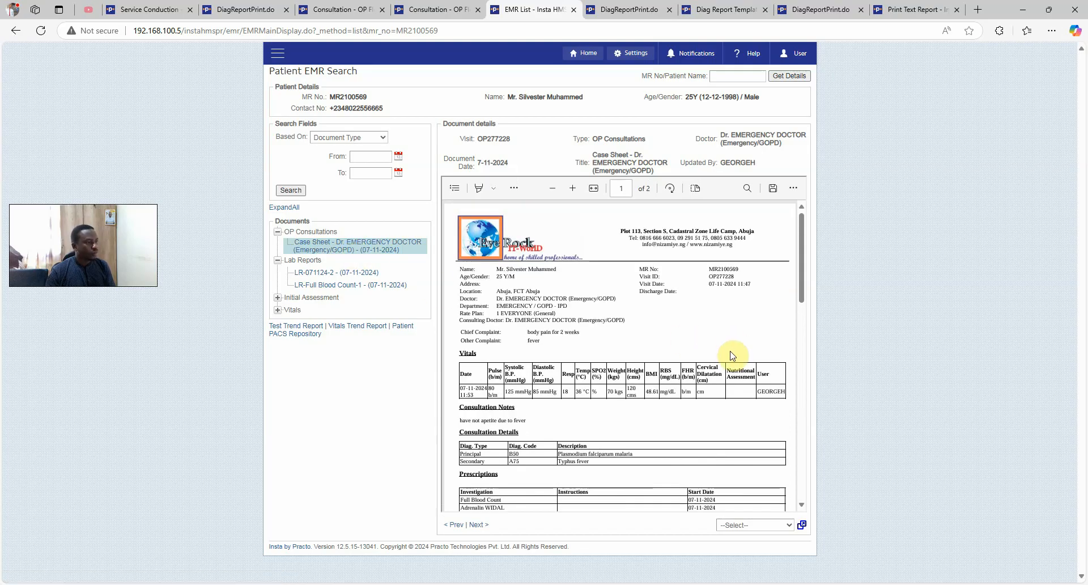
scroll(723, 351, "down", 5)
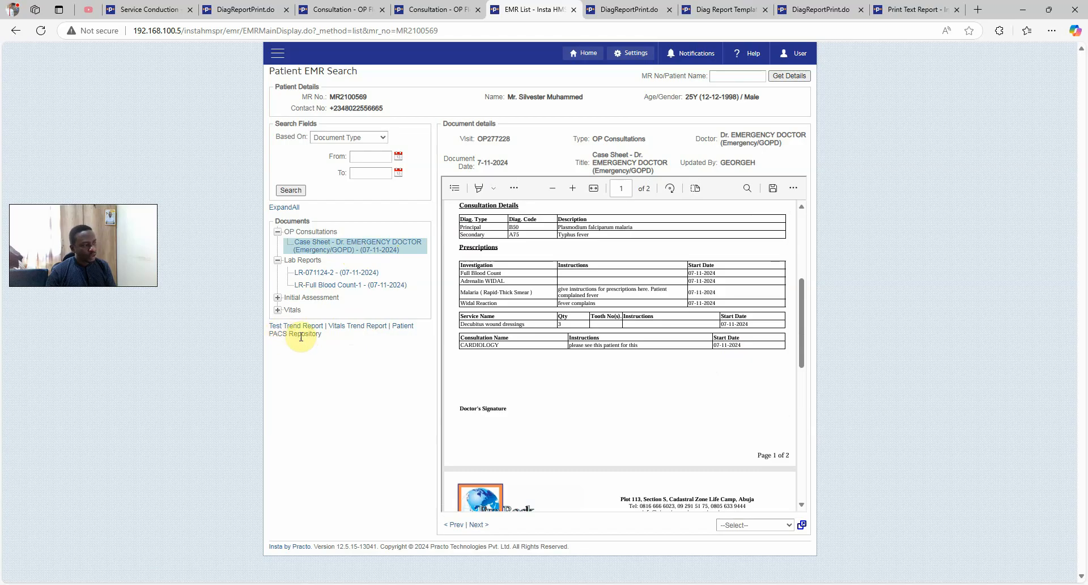
left_click(268, 334)
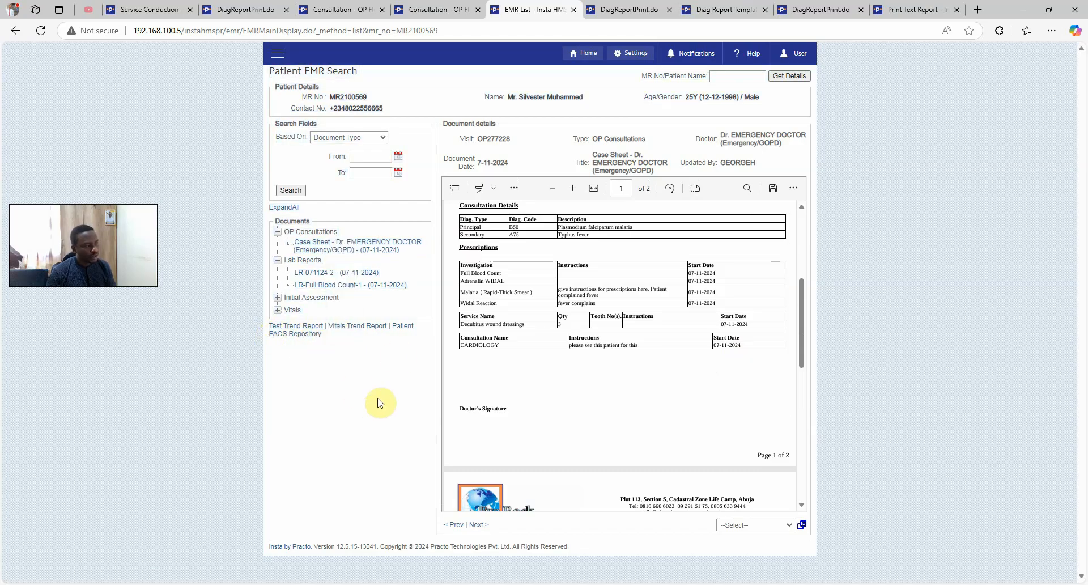
Try the Patient PACS Repository, dismiss its error and close the StellarPACS tab
left_click(289, 336)
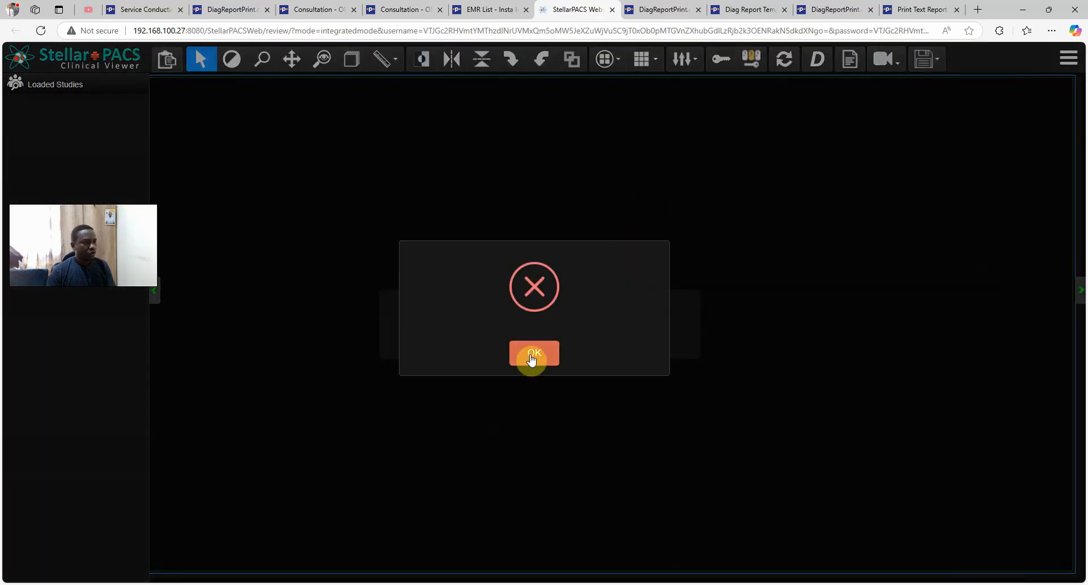
left_click(533, 356)
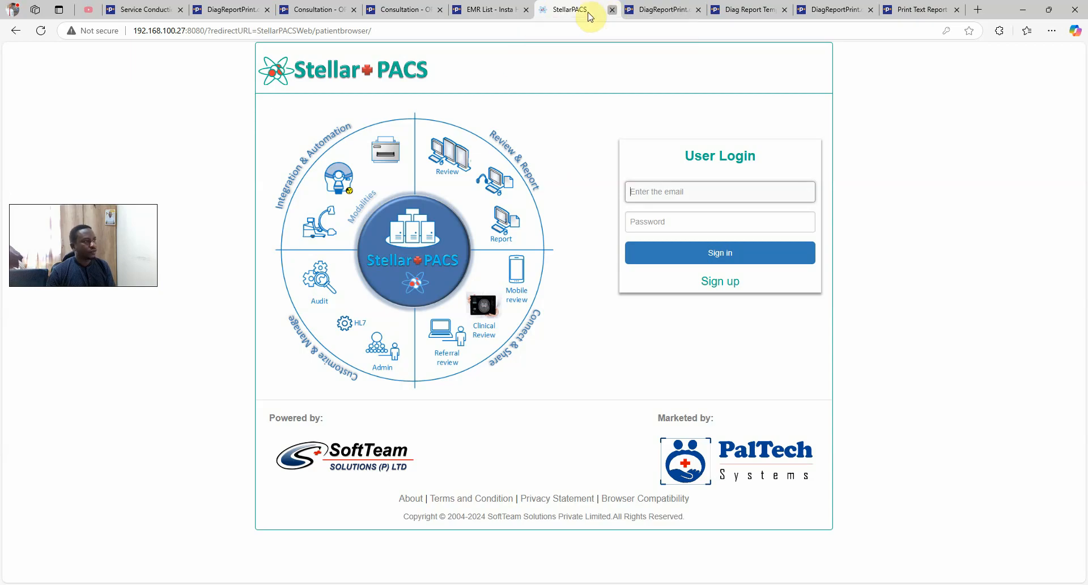
left_click(612, 10)
From the consultation, try the Pacs Viewer, dismiss the error and close the PACS tab
left_click(407, 9)
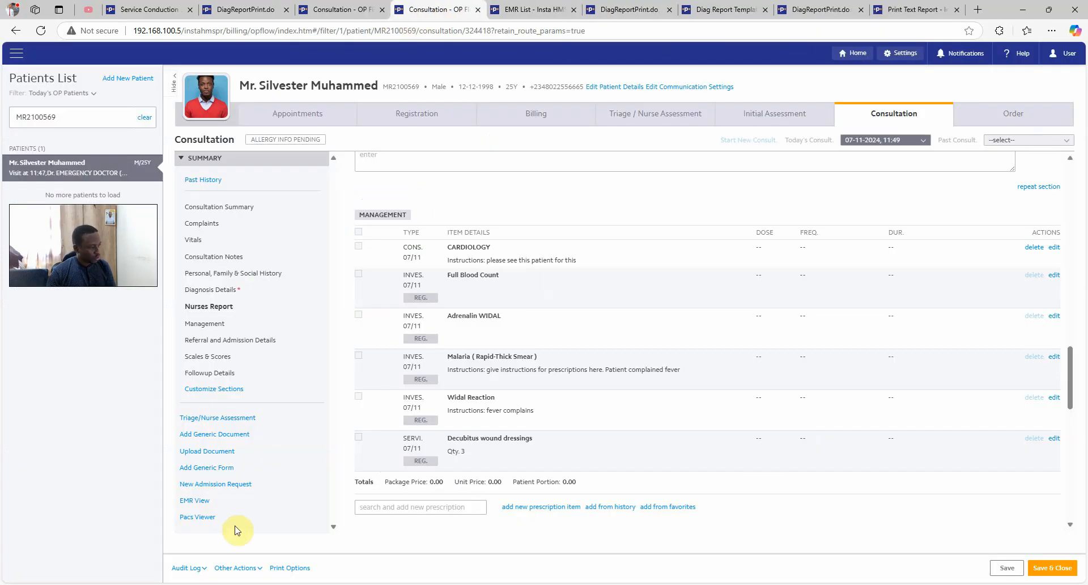
left_click(194, 517)
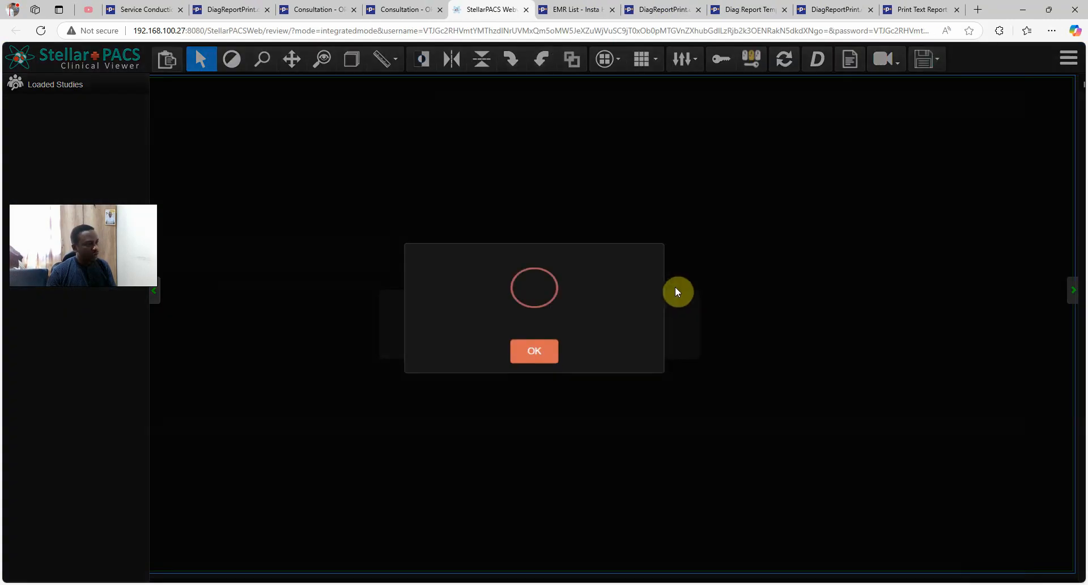
left_click(532, 356)
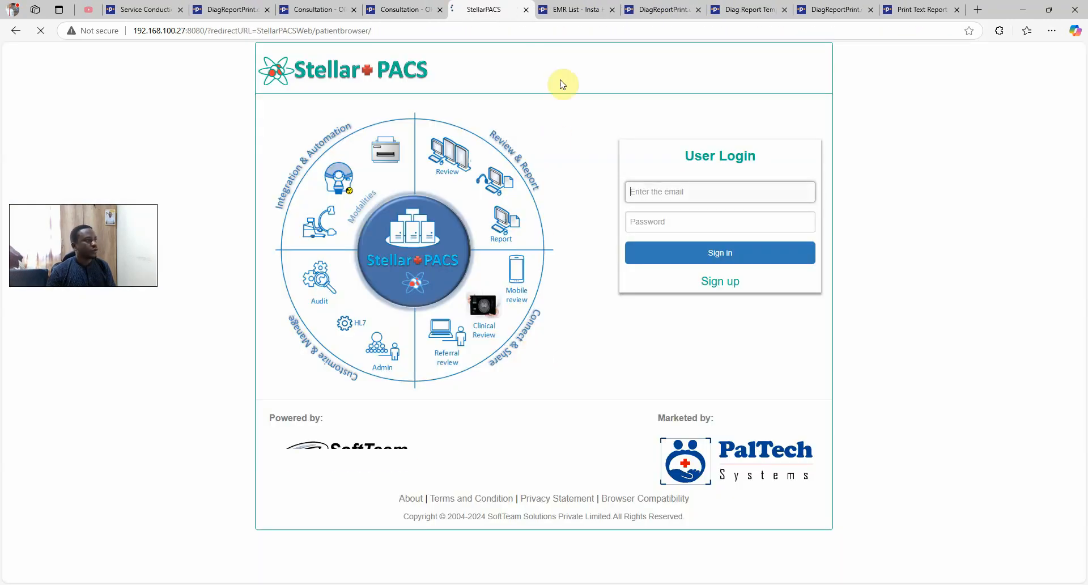
left_click(526, 10)
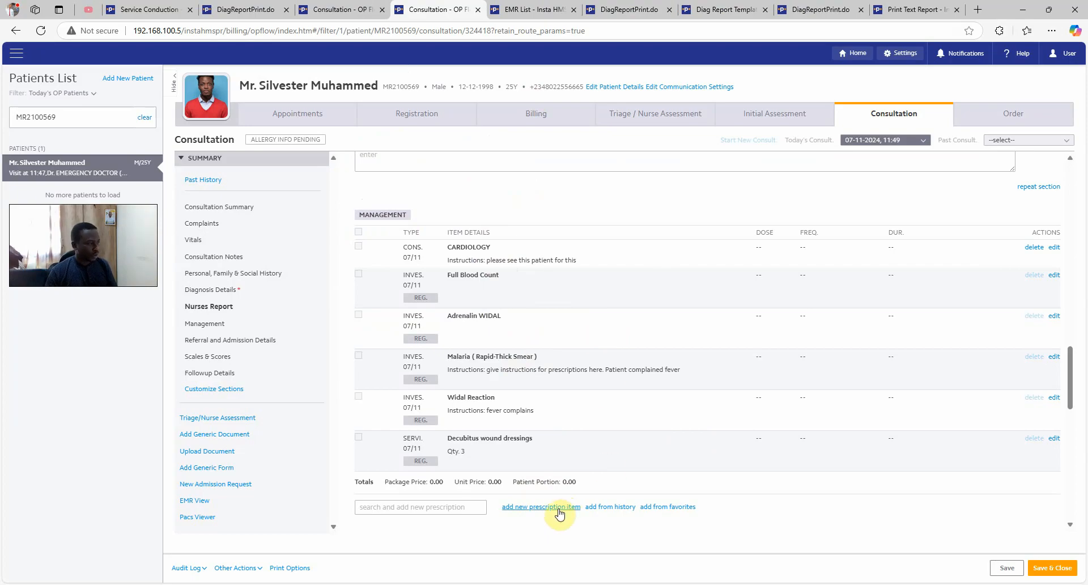
Search 'ART' and pick Amatem 20/120 Soft Gelatin 12 Caps as a new prescription
left_click(541, 507)
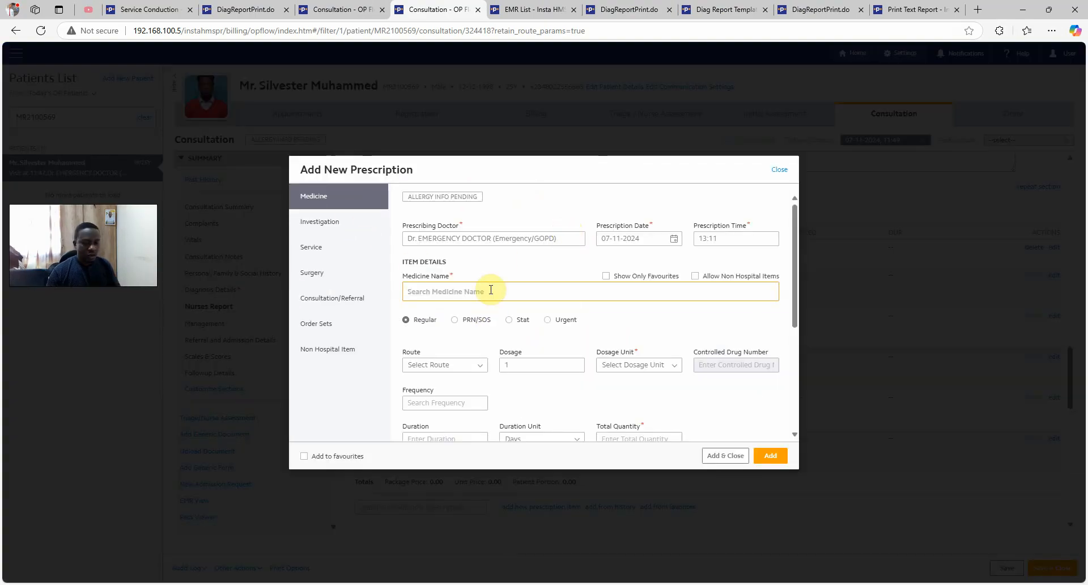
type("ARTE")
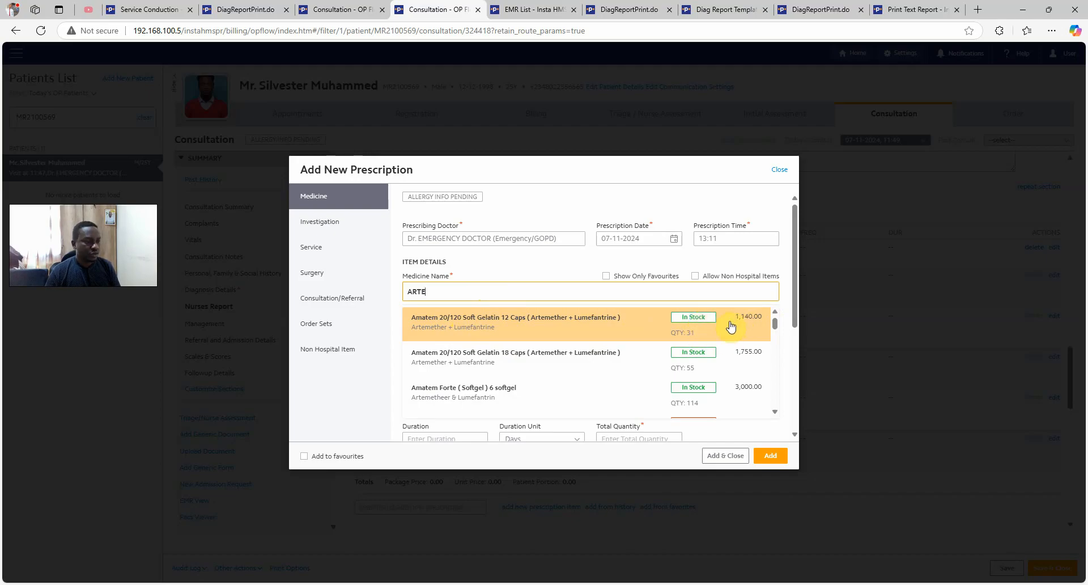
scroll(730, 332, "down", 1)
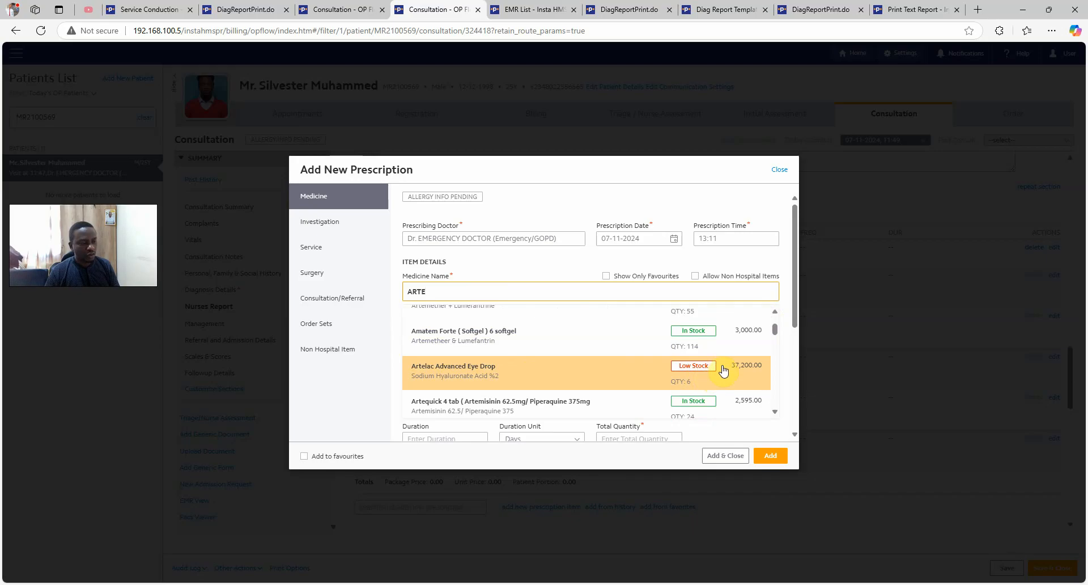
scroll(729, 352, "up", 1)
scroll(720, 346, "down", 1)
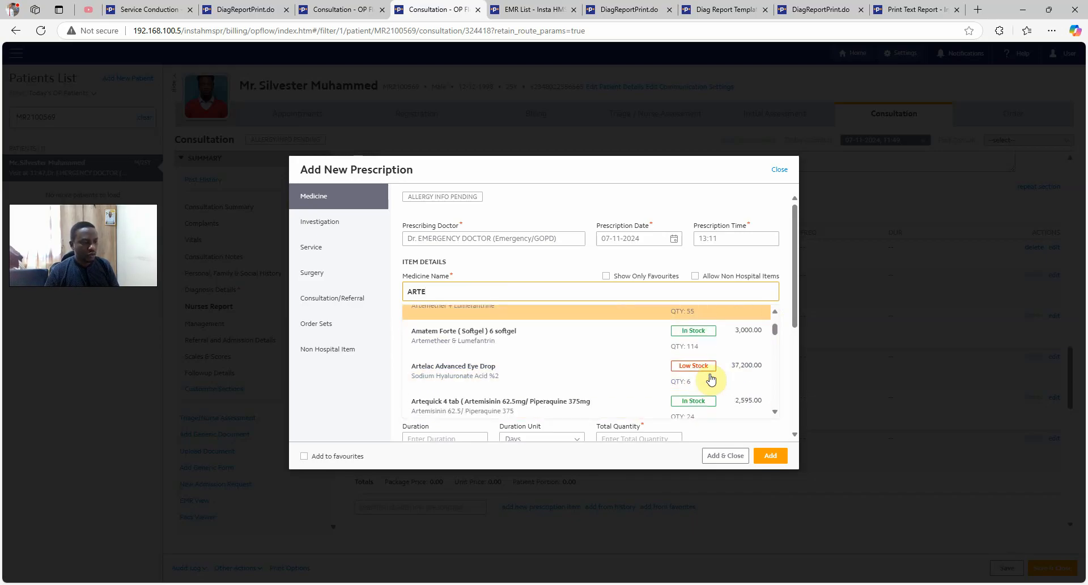
scroll(718, 335, "up", 1)
left_click(682, 321)
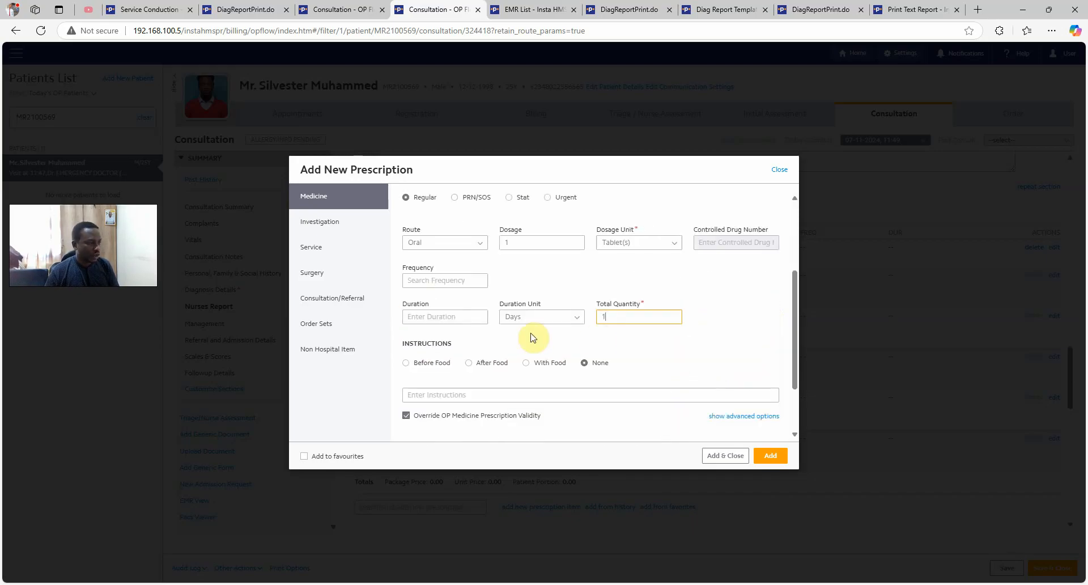
scroll(587, 303, "up", 2)
scroll(583, 305, "down", 1)
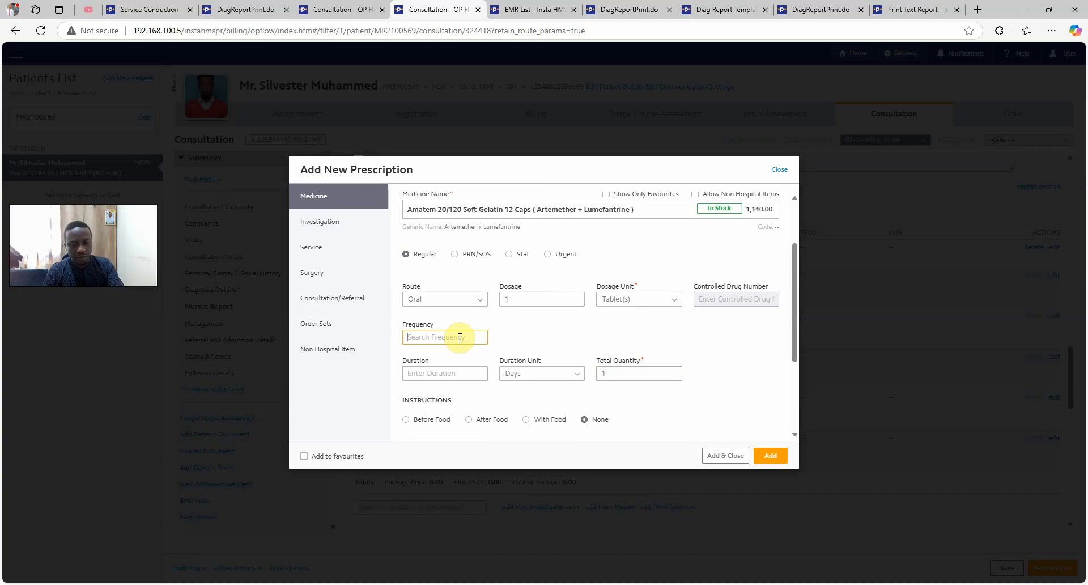
Set the frequency to BD and the duration to 3 days
type("BD")
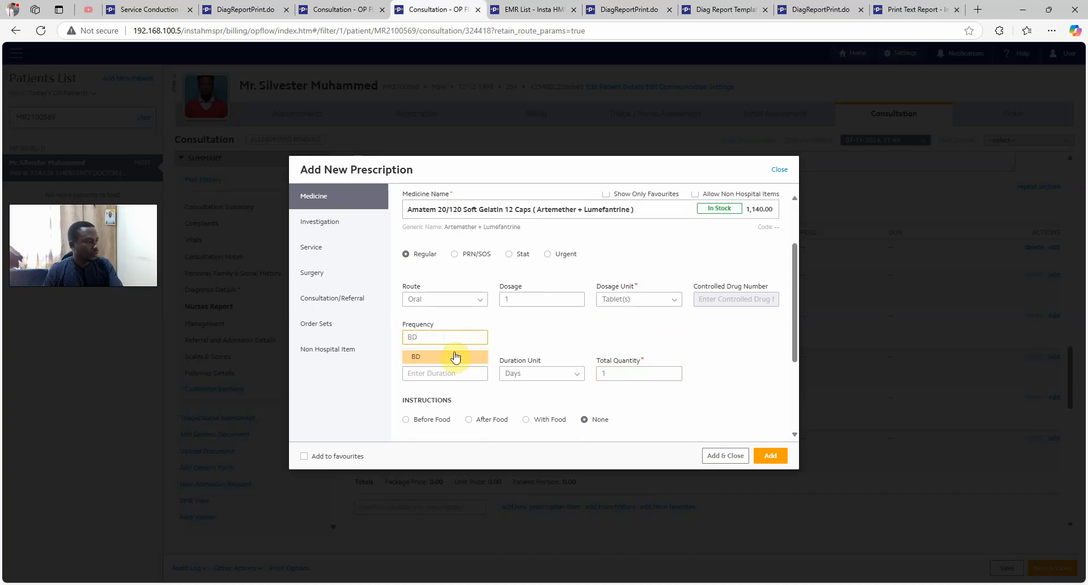
left_click(451, 356)
left_click(442, 369)
left_click(447, 406)
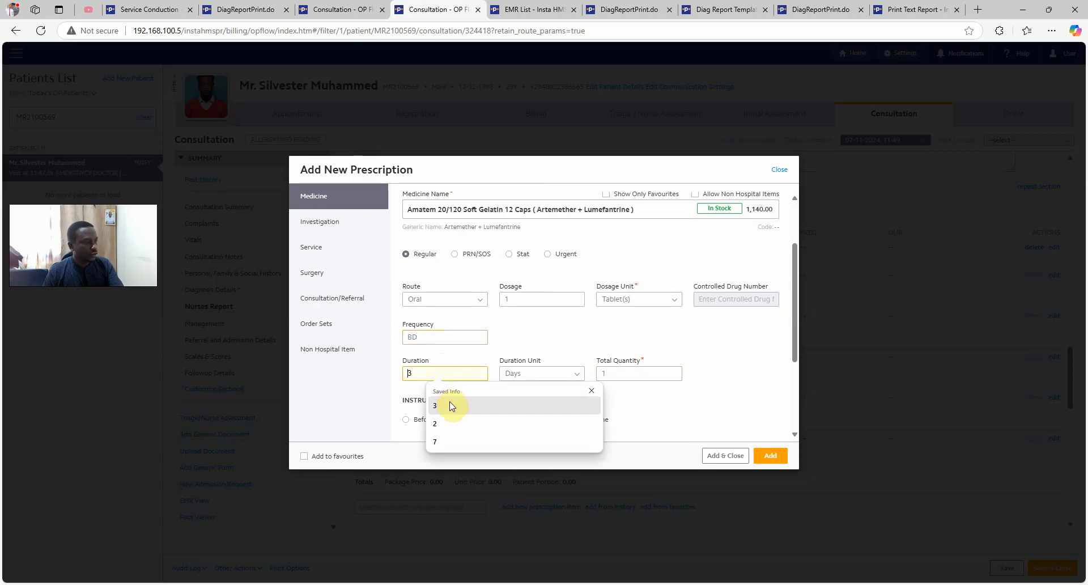
left_click(643, 372)
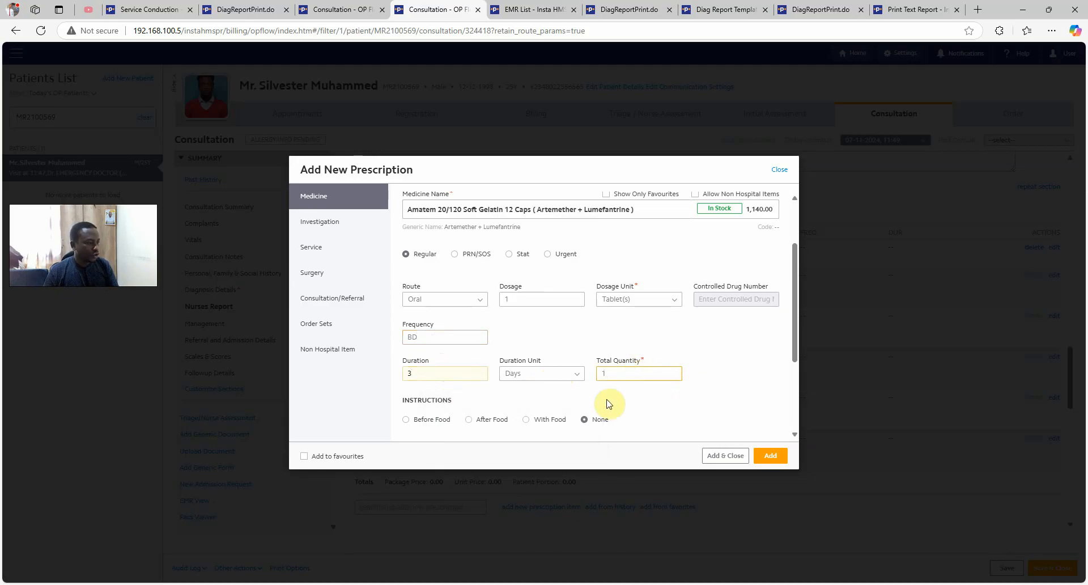
Mark it After Food, paste the instruction note, save as favourite and add it
scroll(603, 396, "down", 1)
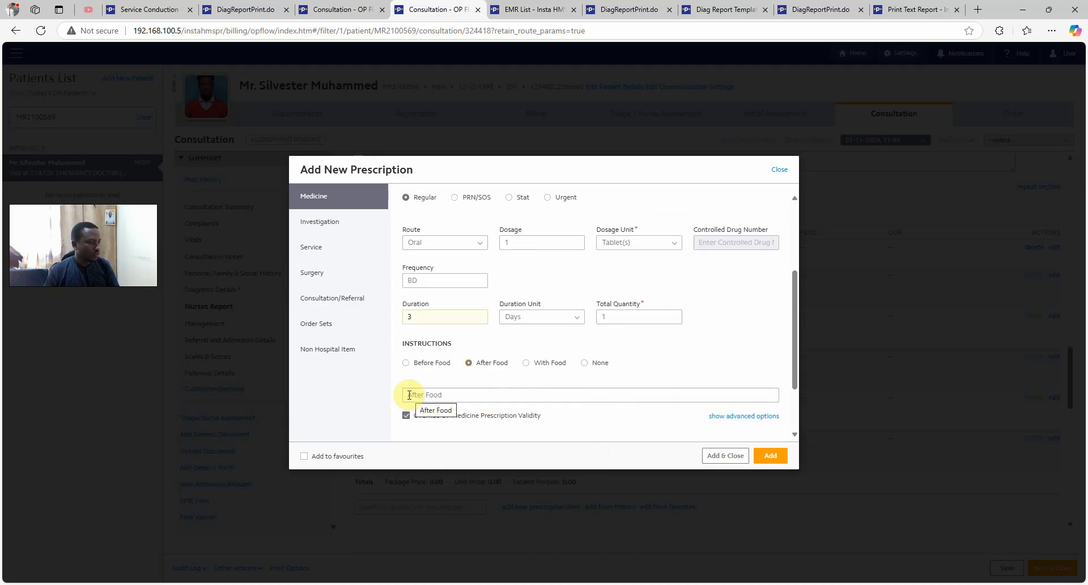
left_click(468, 363)
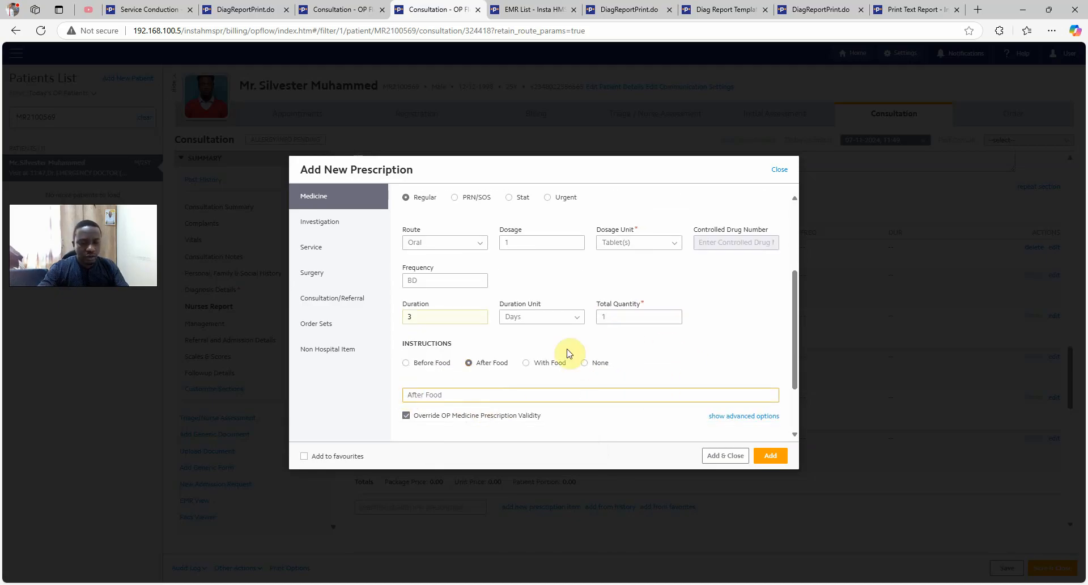
type("TAKE BD FOR A DURACTION OF 3 DAYS")
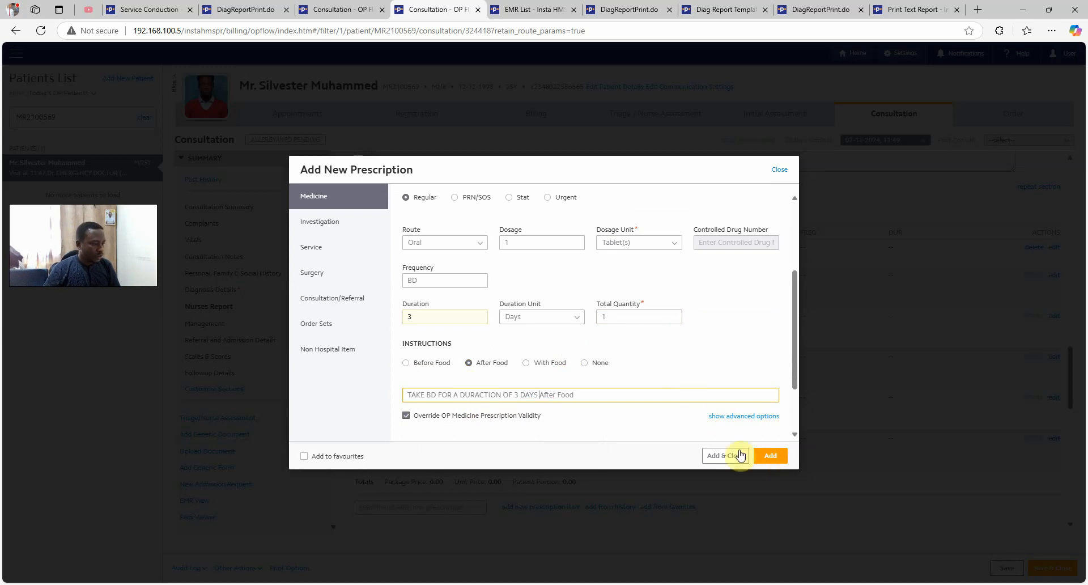
left_click(304, 456)
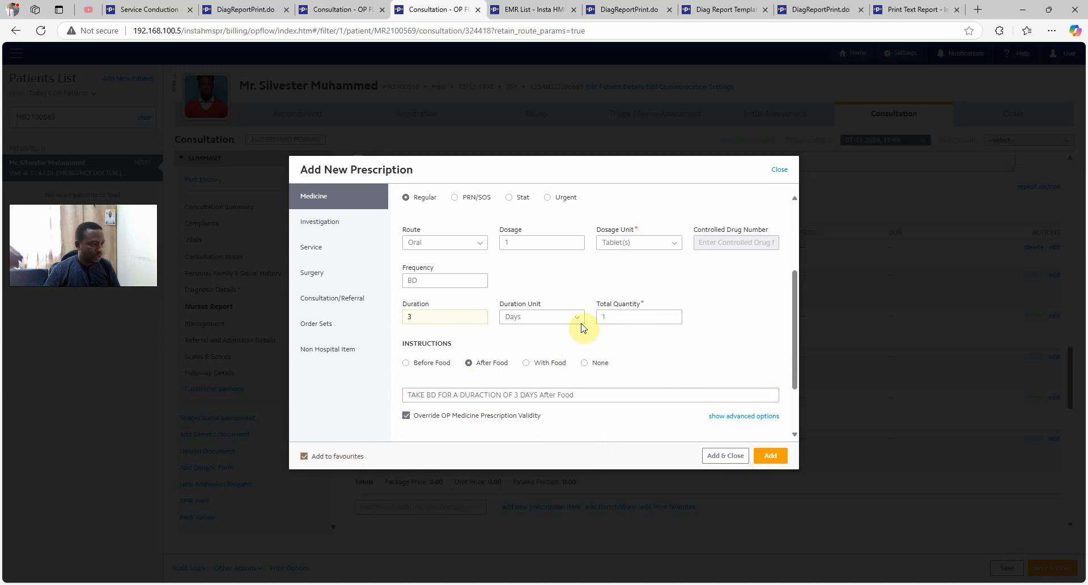
scroll(584, 253, "up", 3)
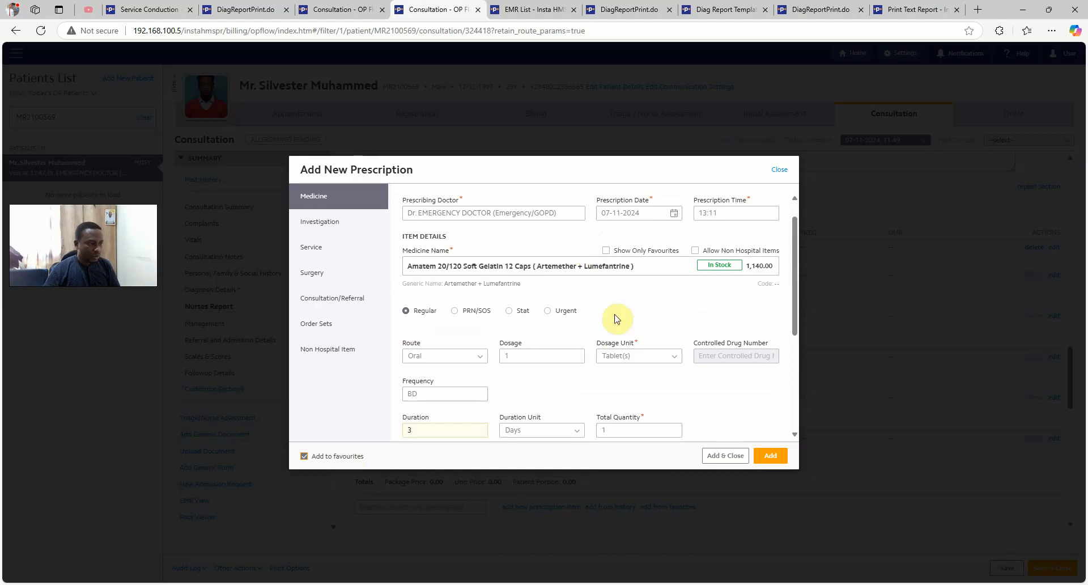
scroll(612, 342, "down", 1)
scroll(610, 347, "down", 3)
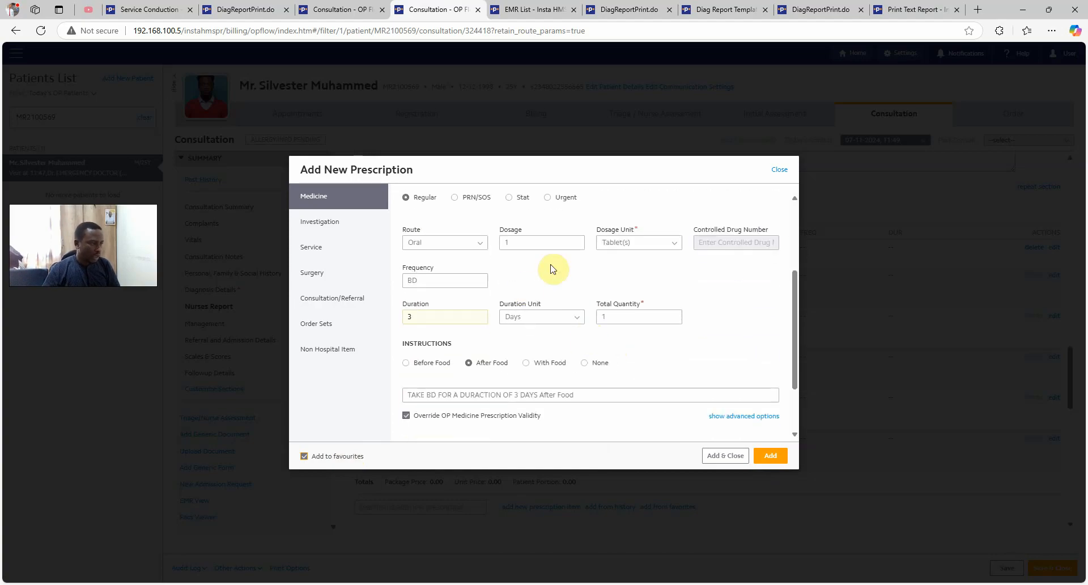
left_click(766, 457)
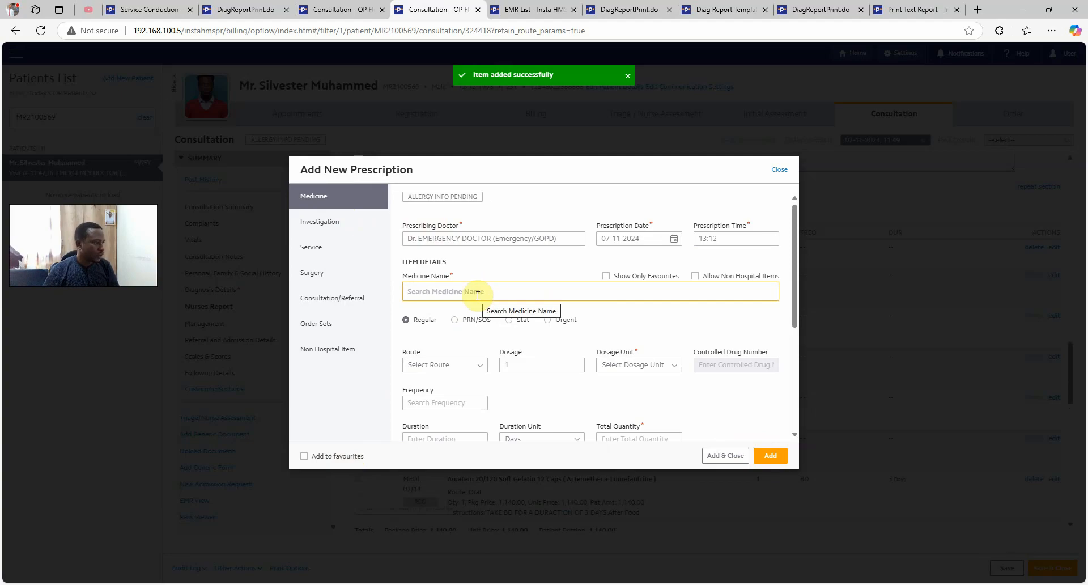
Search 'PARACE' and select Paracetamol 500mg Tab by1 as the medicine
type("PARAC")
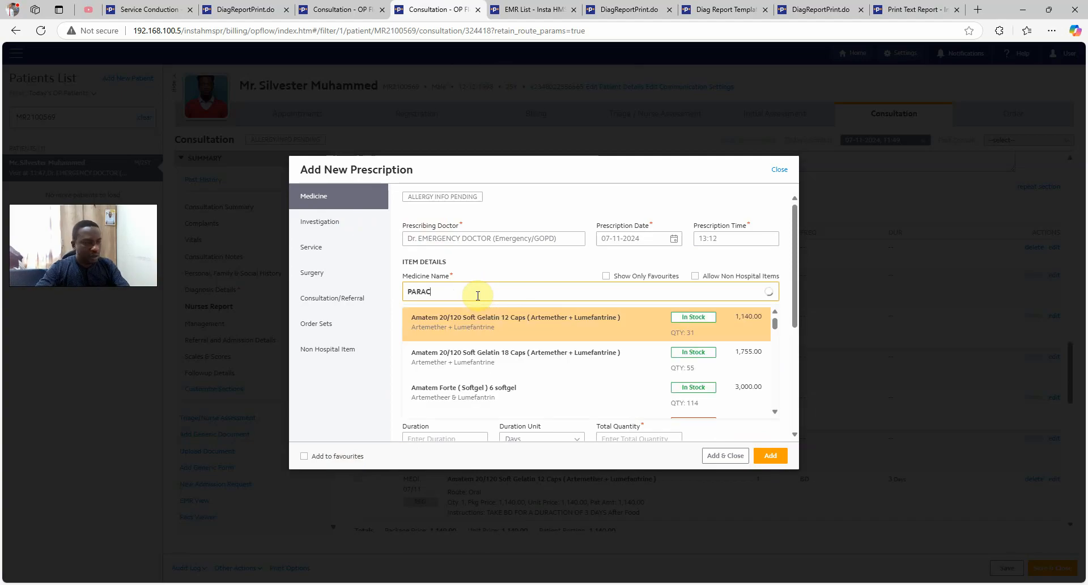
type("ETAMOL")
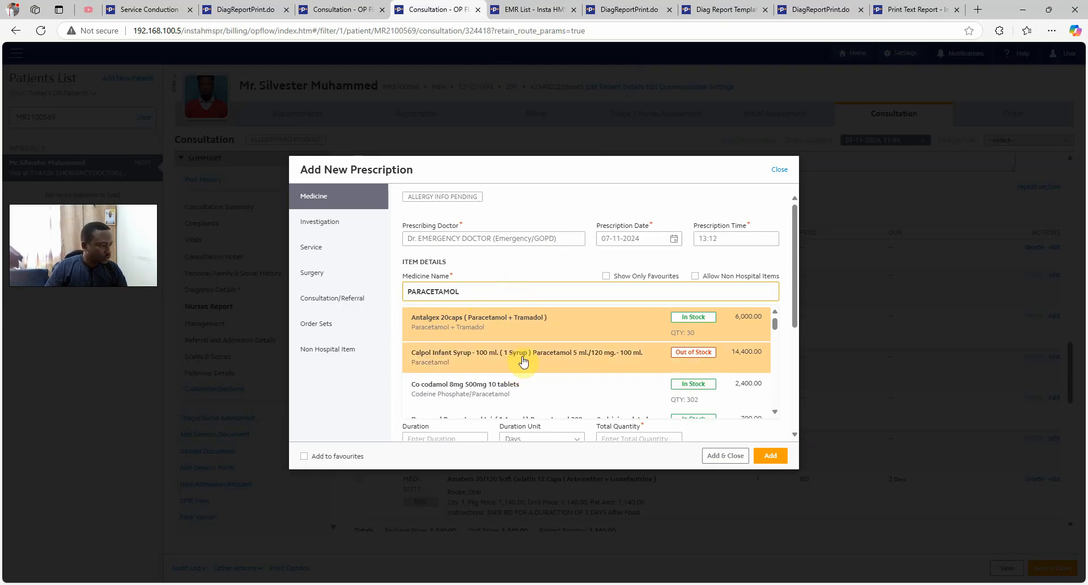
scroll(524, 361, "down", 2)
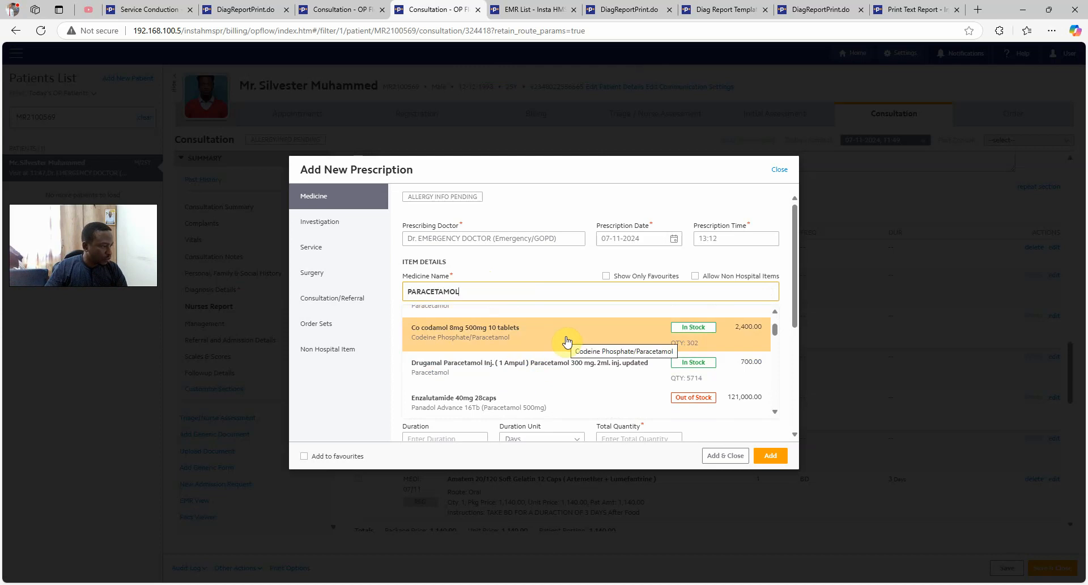
scroll(566, 346, "down", 6)
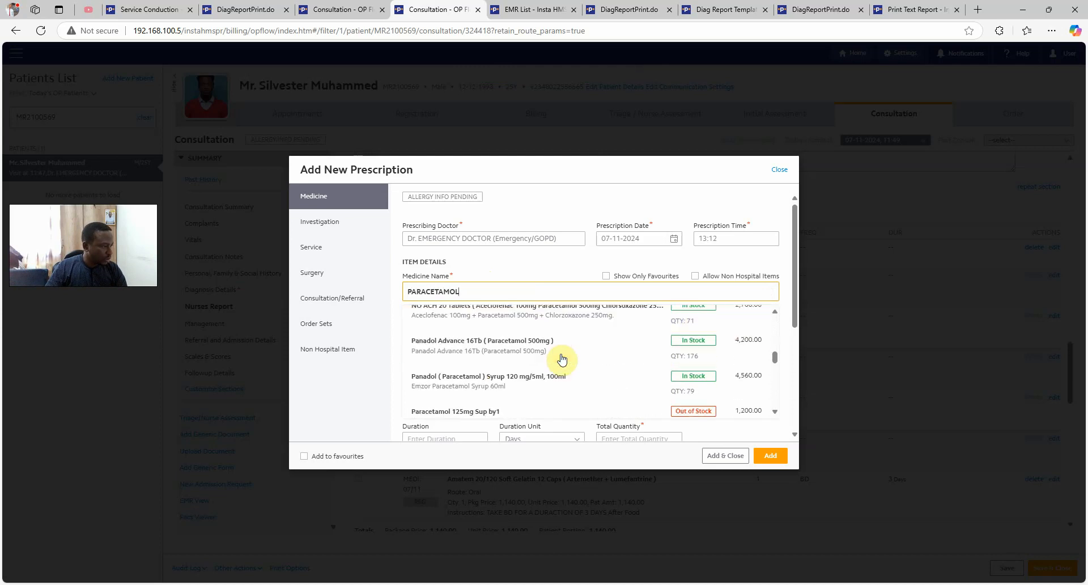
scroll(562, 358, "down", 3)
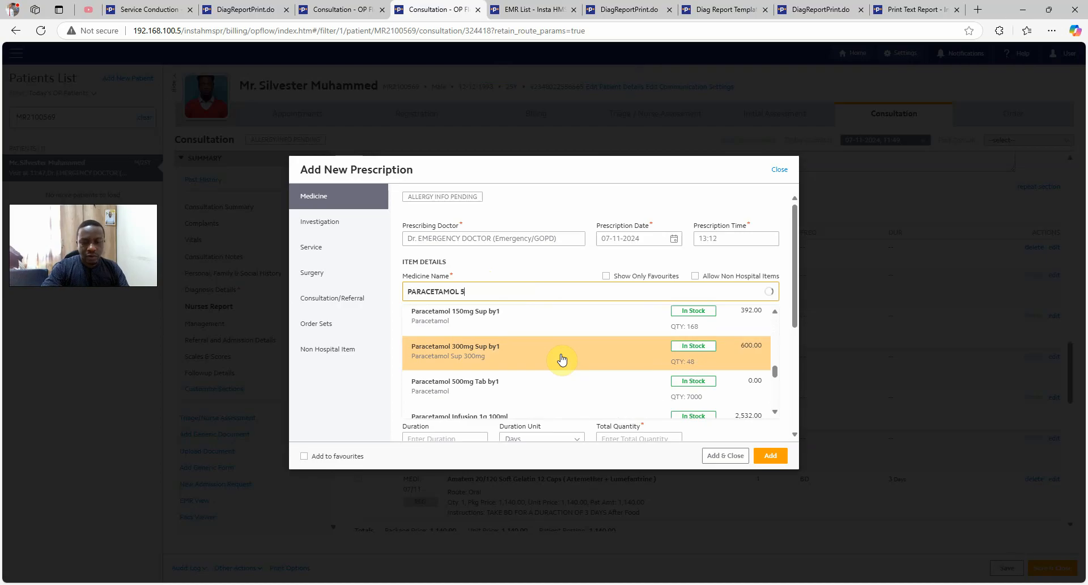
type("00")
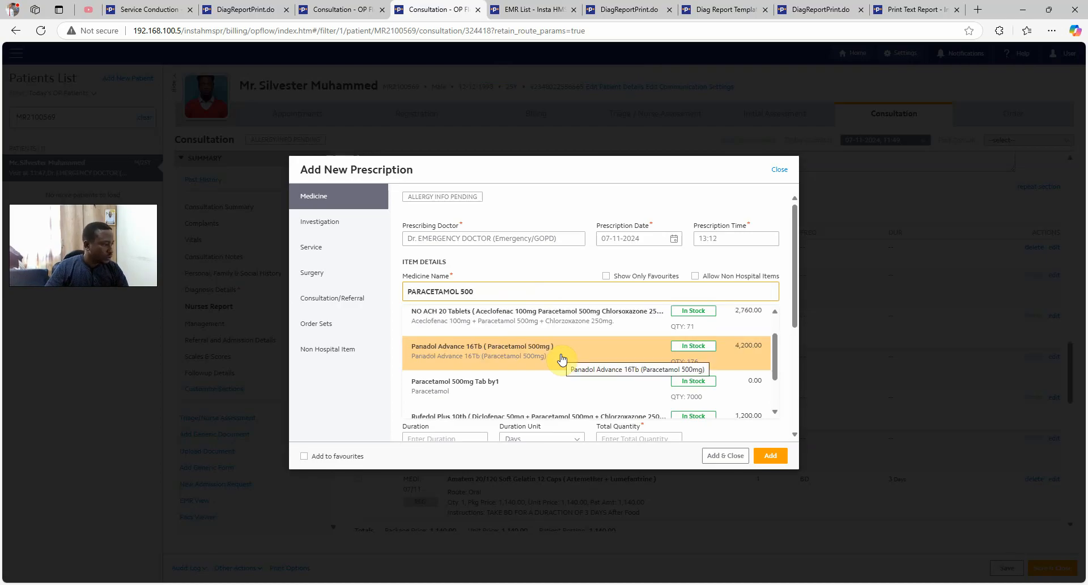
scroll(533, 378, "up", 1)
scroll(533, 378, "down", 1)
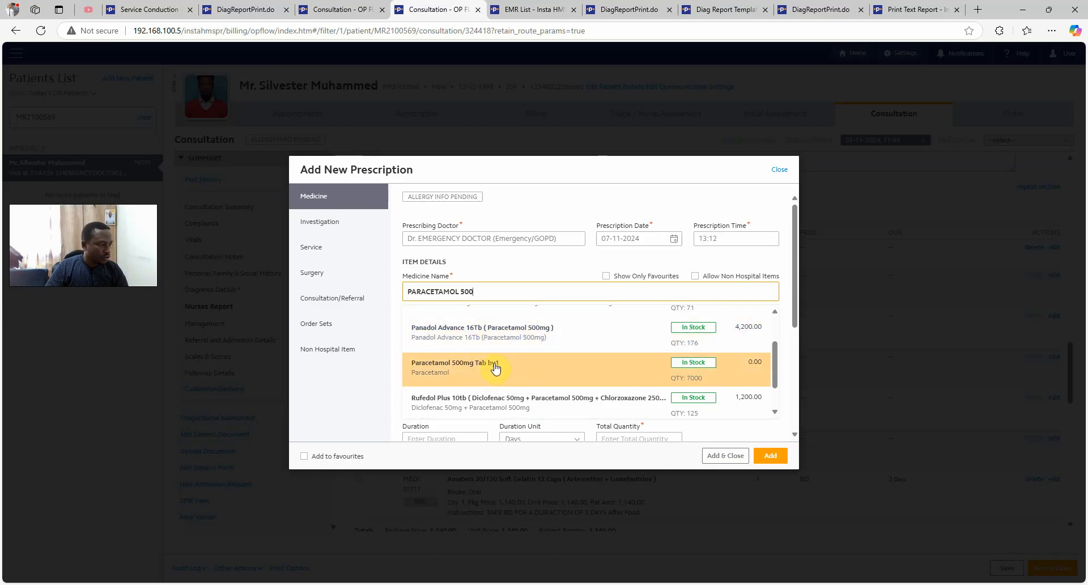
left_click(510, 370)
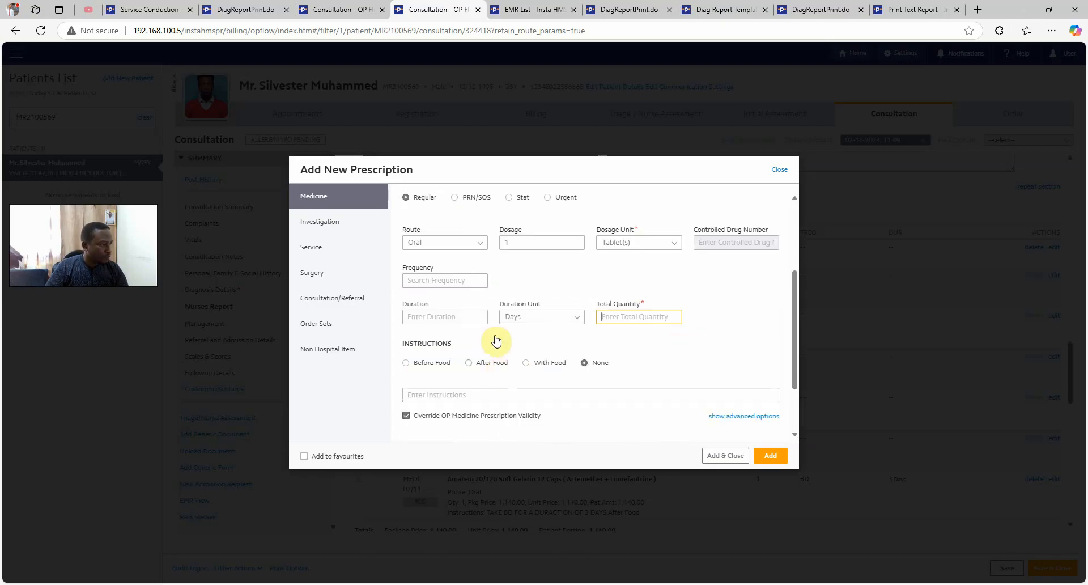
Set the paracetamol dosage to 2 with frequency TDS
scroll(547, 267, "up", 3)
scroll(591, 333, "down", 2)
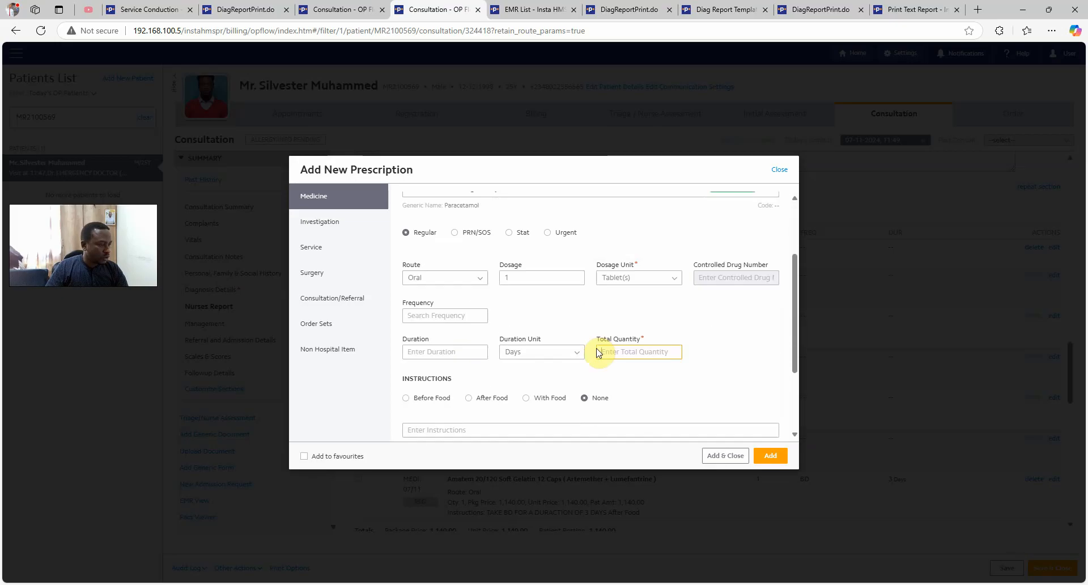
scroll(652, 340, "up", 3)
scroll(663, 408, "down", 2)
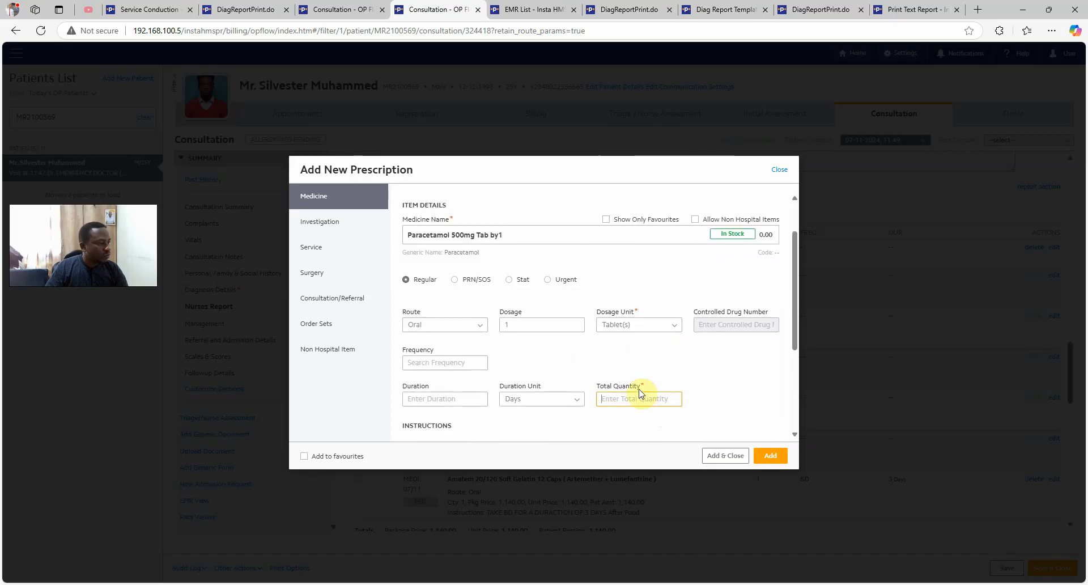
scroll(657, 346, "up", 1)
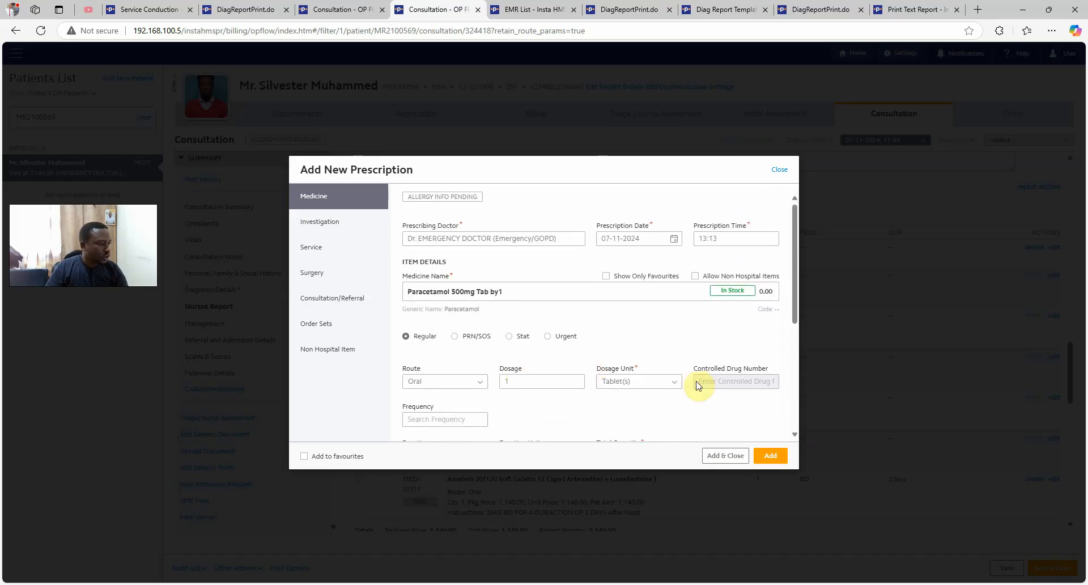
scroll(623, 368, "down", 1)
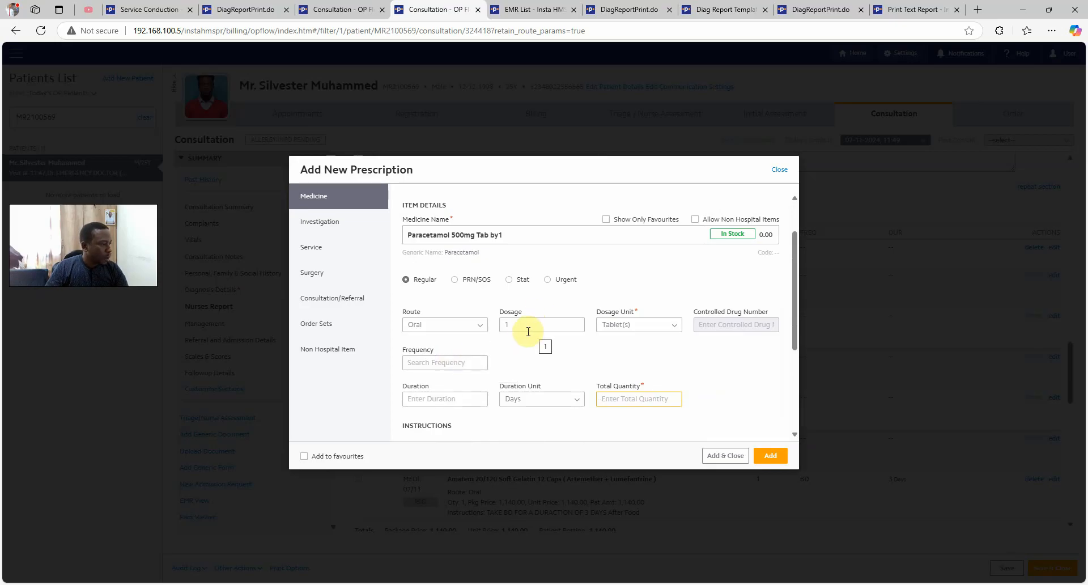
left_click(525, 327)
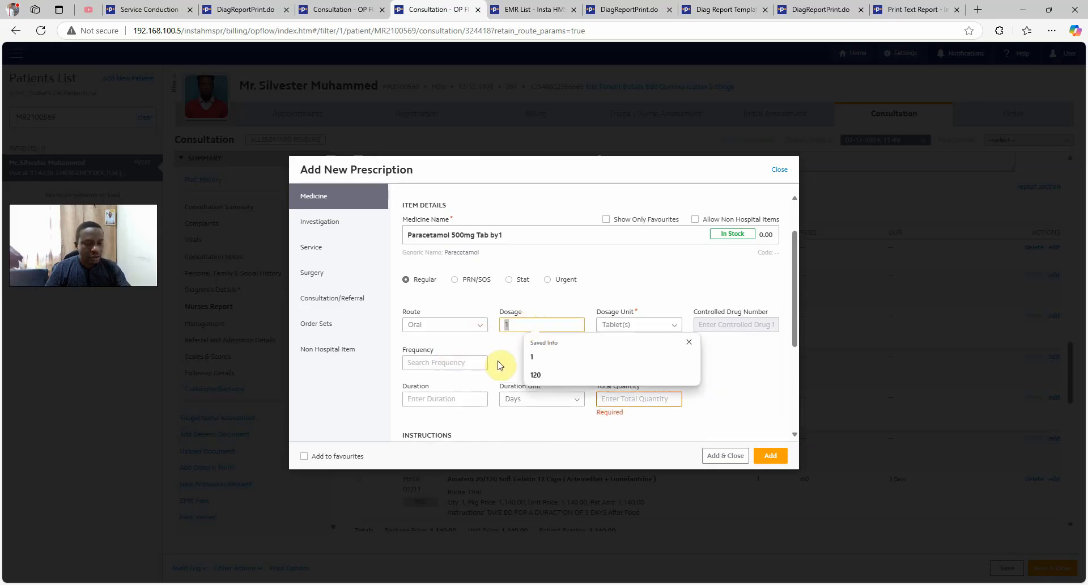
type("2")
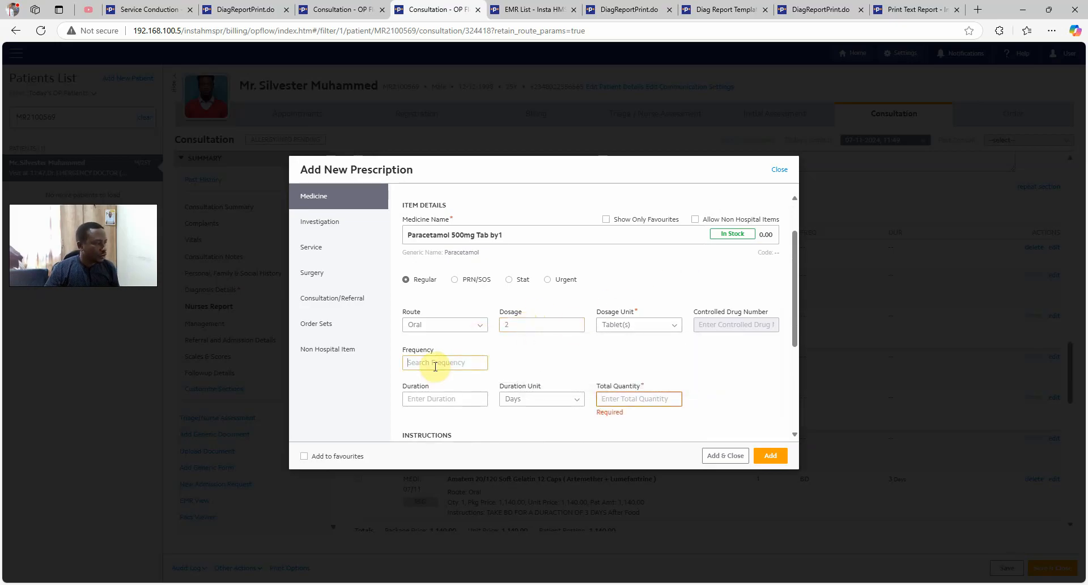
type("BD")
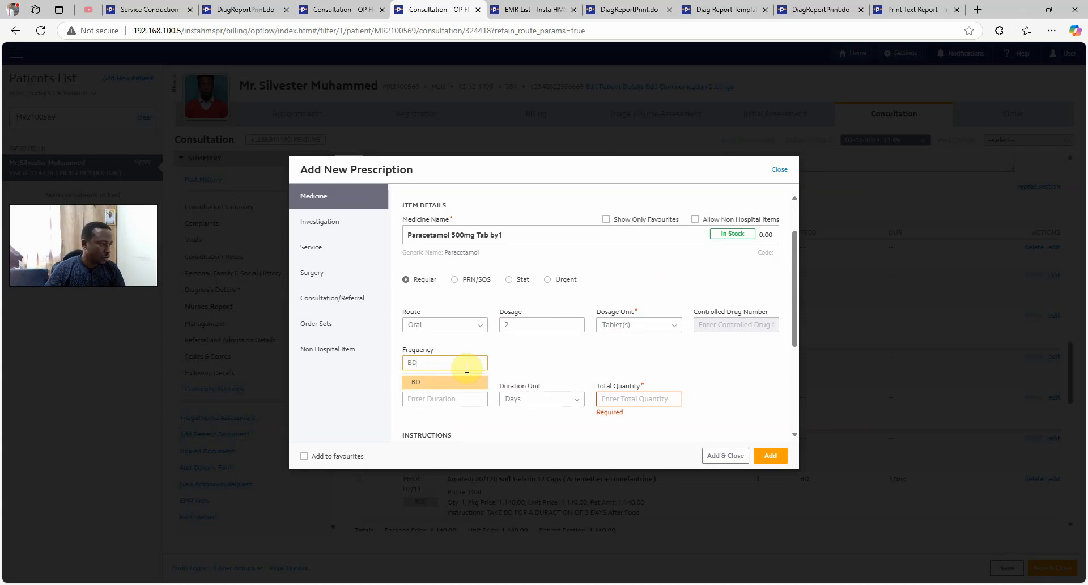
key("BackSpace")
key("BackSpace")
type("TDS")
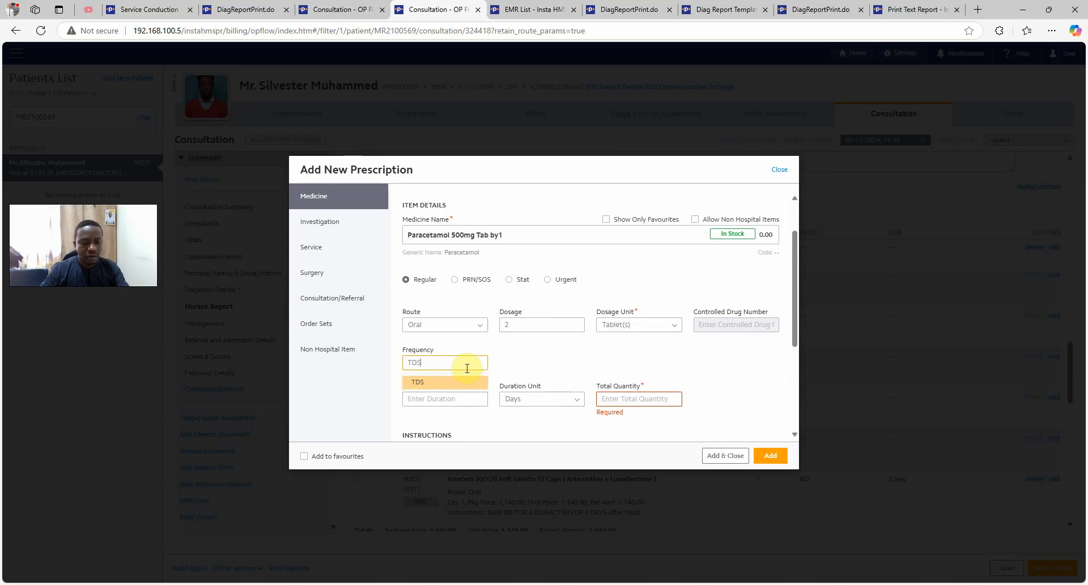
left_click(434, 384)
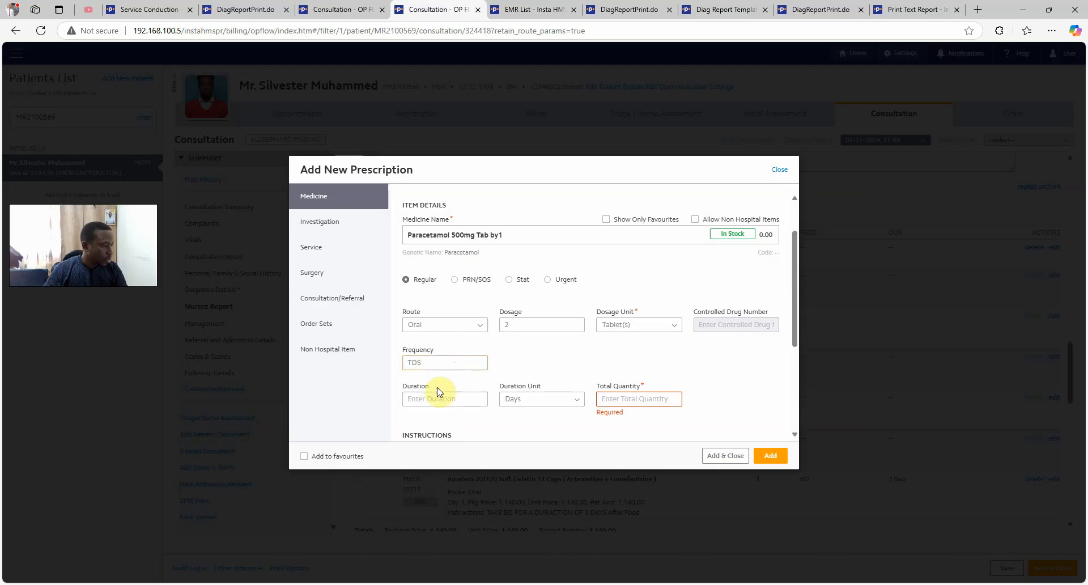
Set the duration to 5 days and the total quantity to 30, keeping dose 2
scroll(440, 396, "down", 2)
left_click(444, 284)
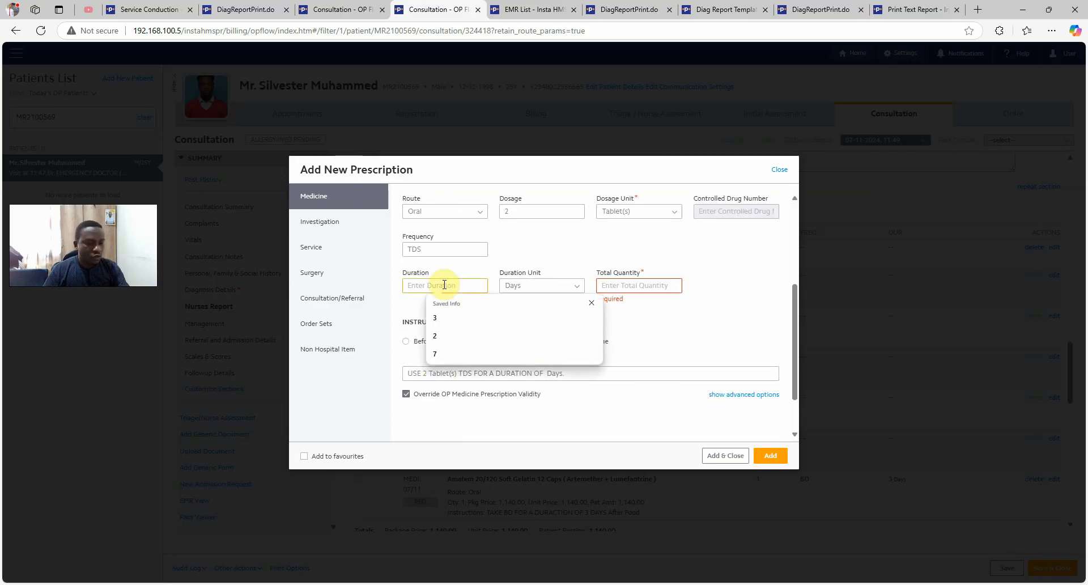
type("1")
left_click(655, 285)
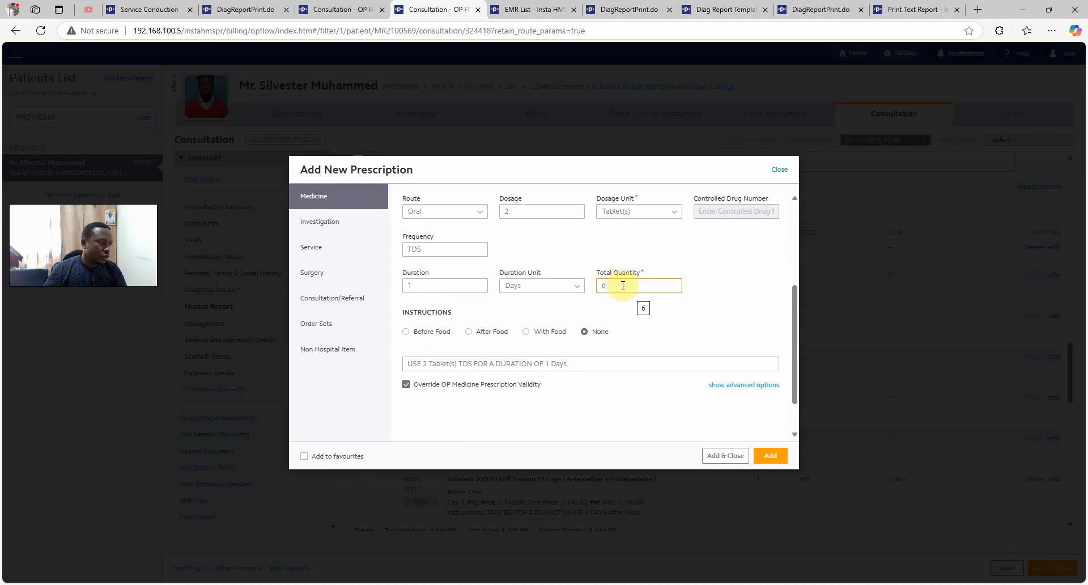
left_click(529, 212)
type("5")
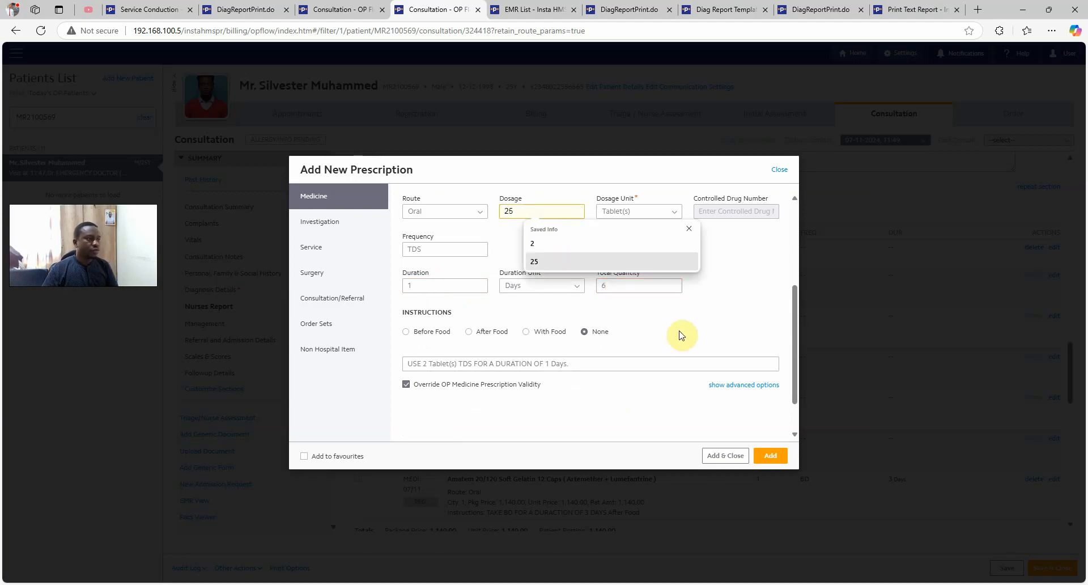
left_click(706, 326)
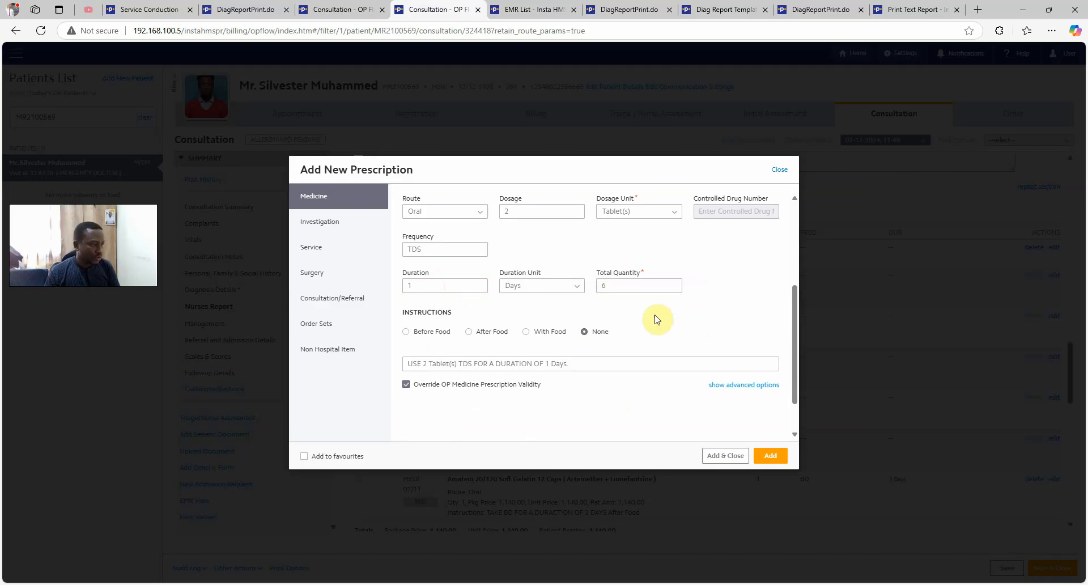
double_click(614, 285)
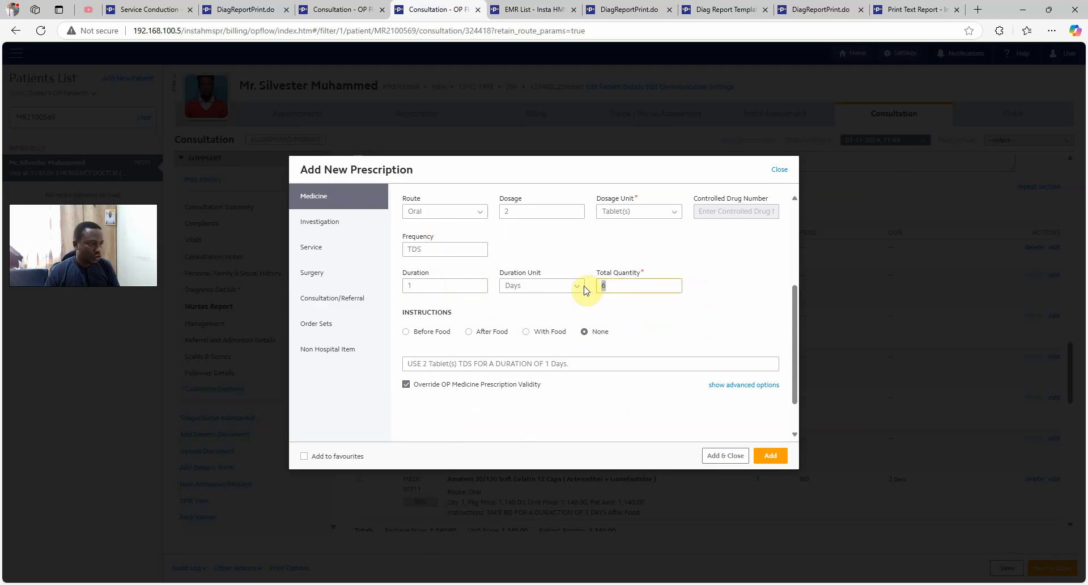
left_click(694, 310)
left_click(522, 212)
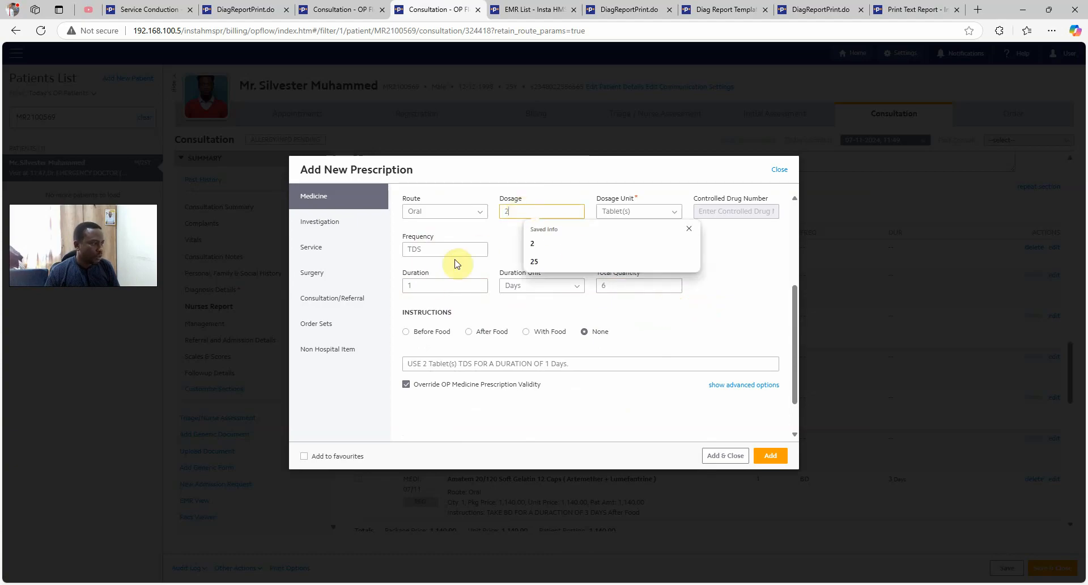
double_click(408, 286)
type("5")
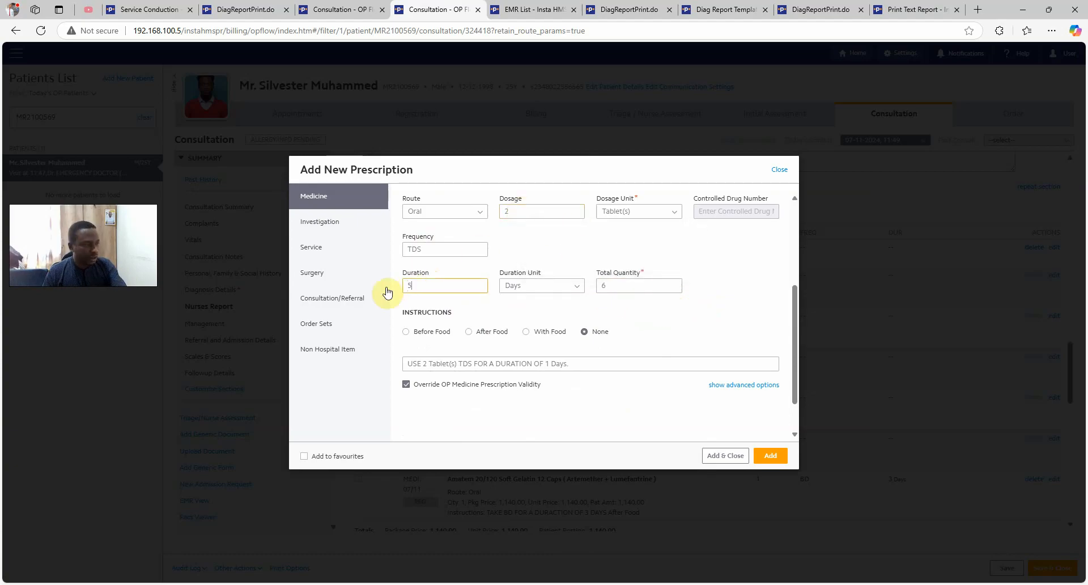
double_click(635, 285)
type("30")
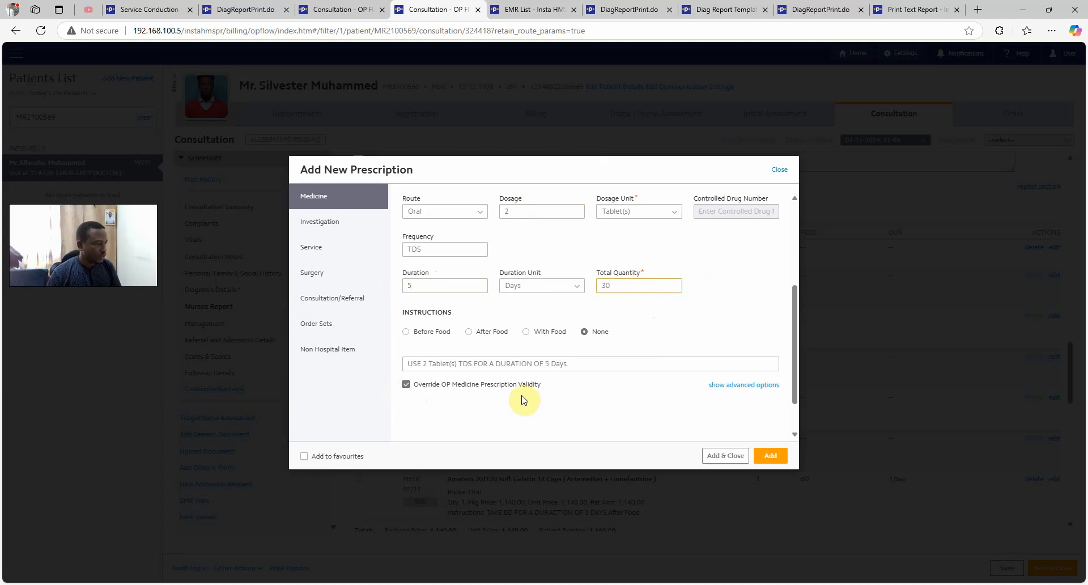
Mark the paracetamol to be taken after food and add the prescription
left_click(468, 332)
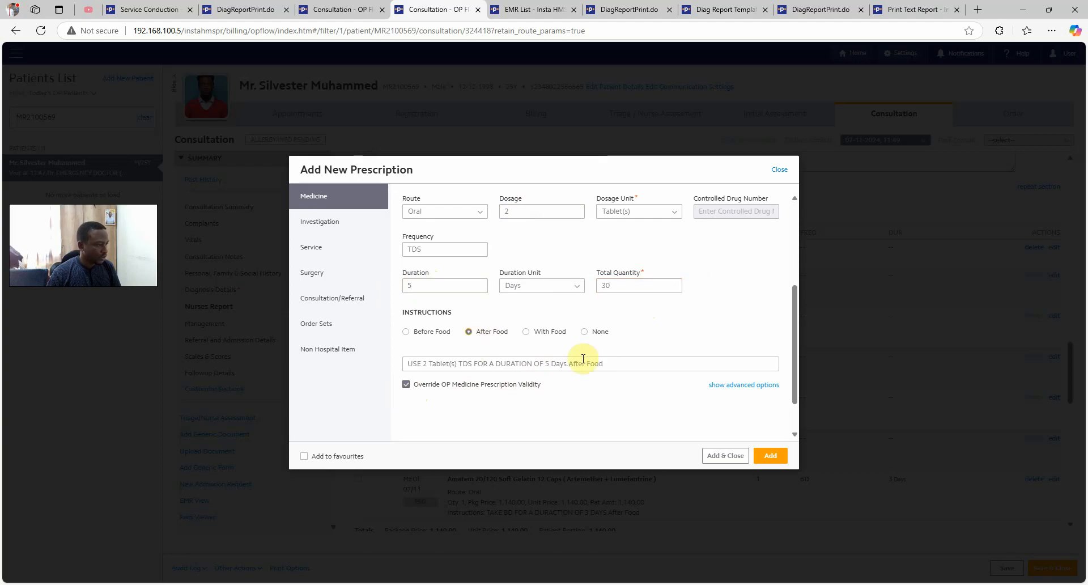
scroll(624, 317, "down", 1)
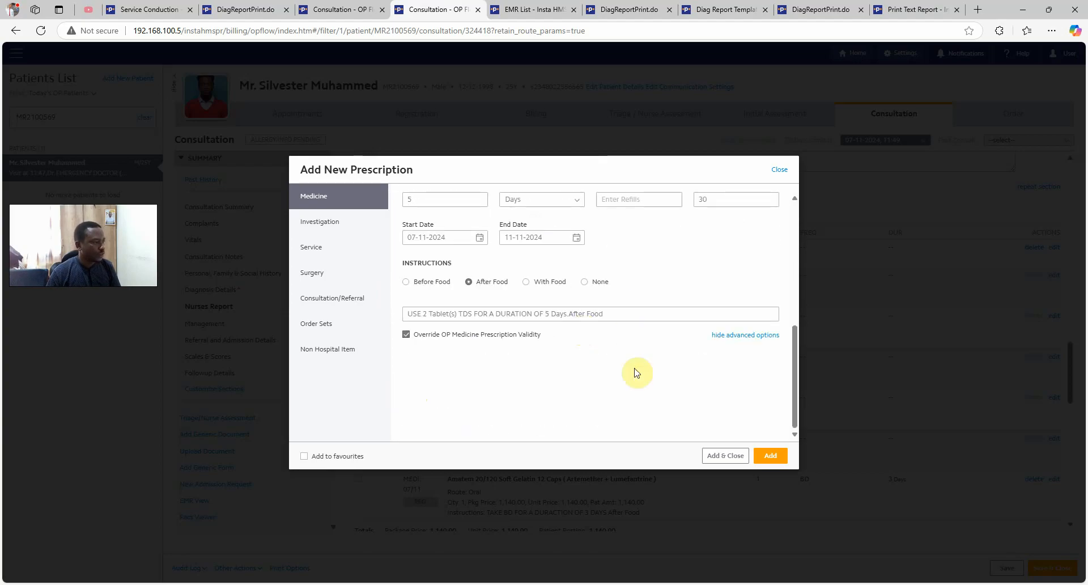
left_click(771, 456)
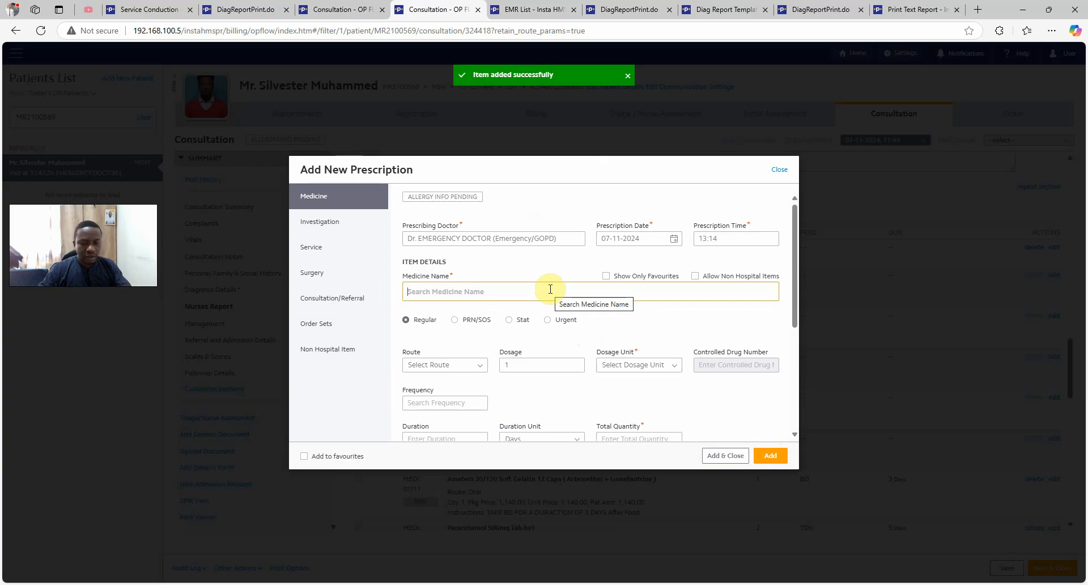
Search 'Vi' and select Alphabetic 30 tb. Diabetic Multi Vitamin as the medicine
type("Vi")
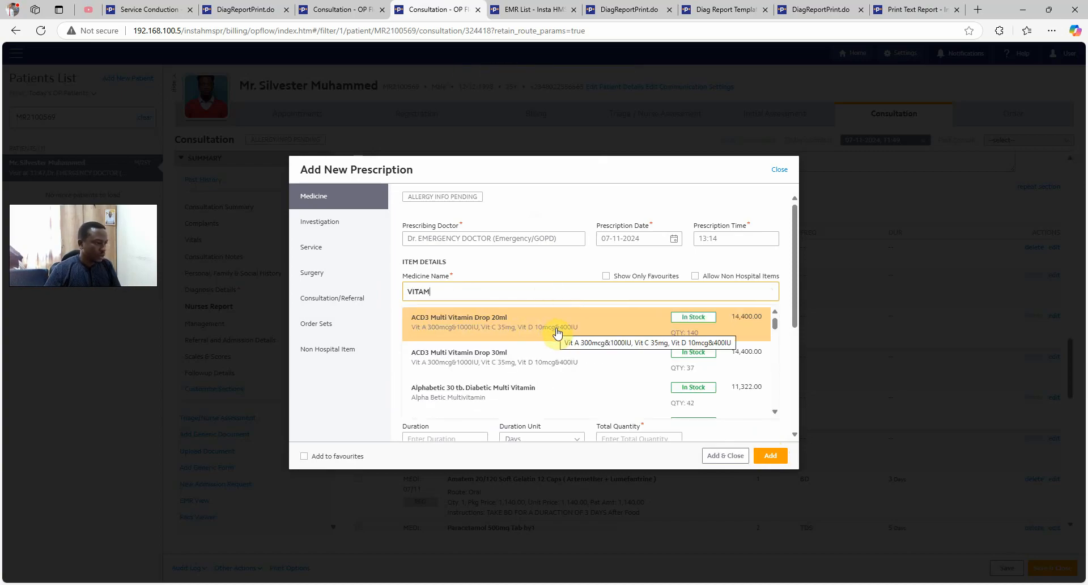
scroll(545, 363, "down", 2)
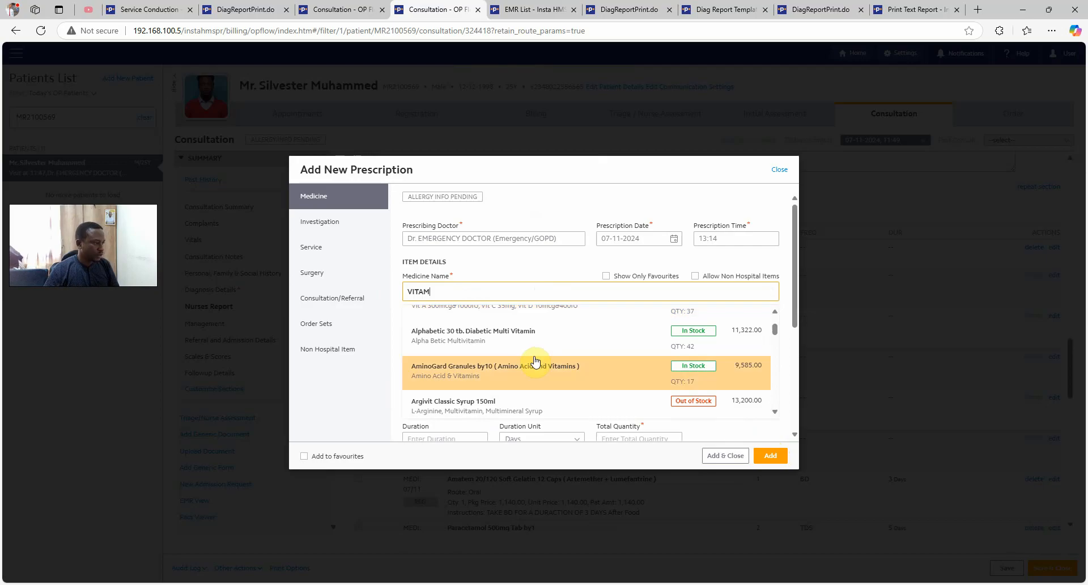
left_click(536, 267)
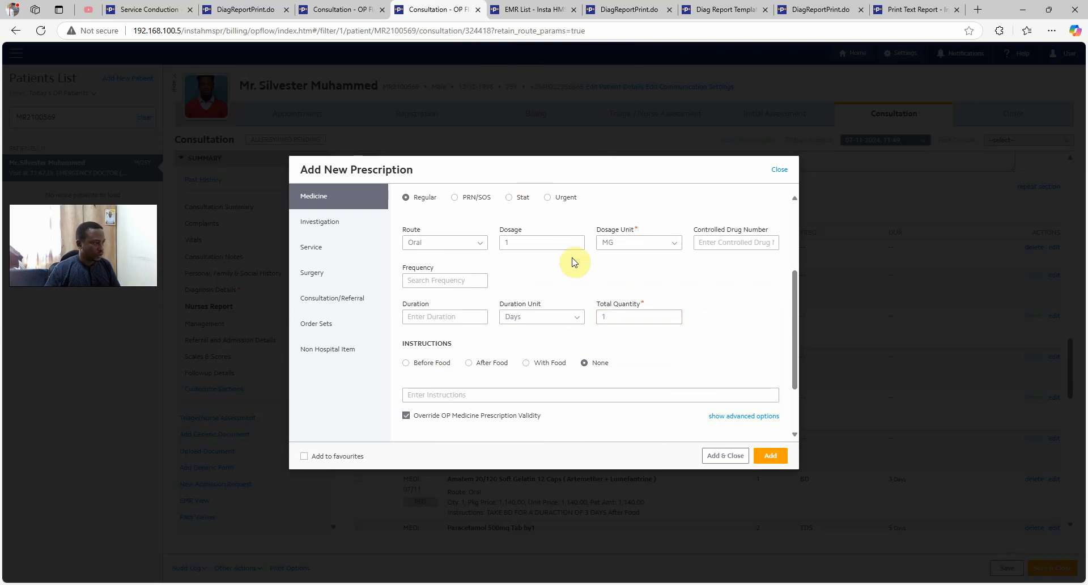
Set the vitamin to NOCTE for 7 days after food, then add and close
left_click(461, 283)
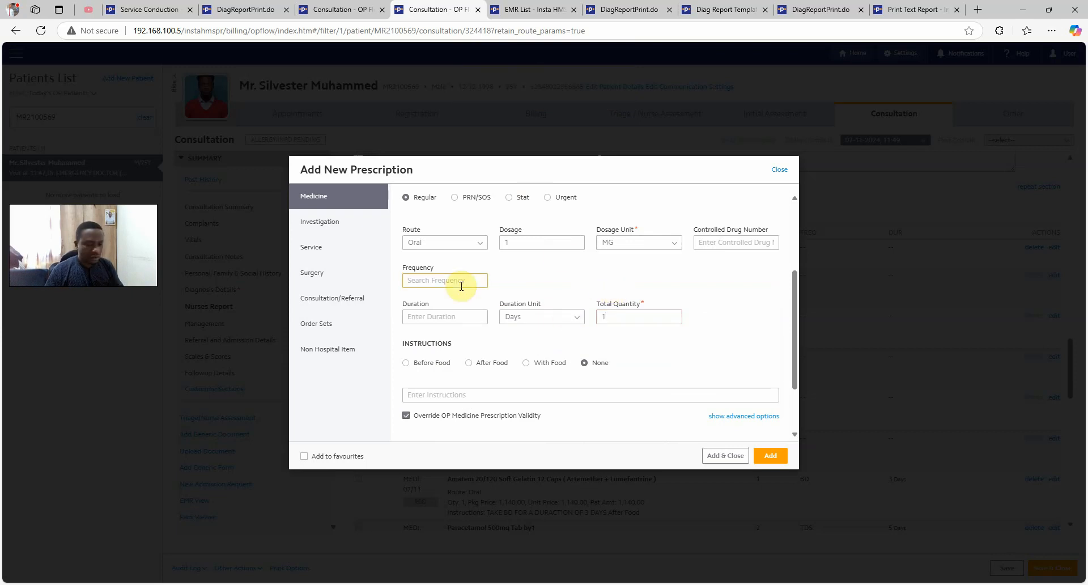
type("T")
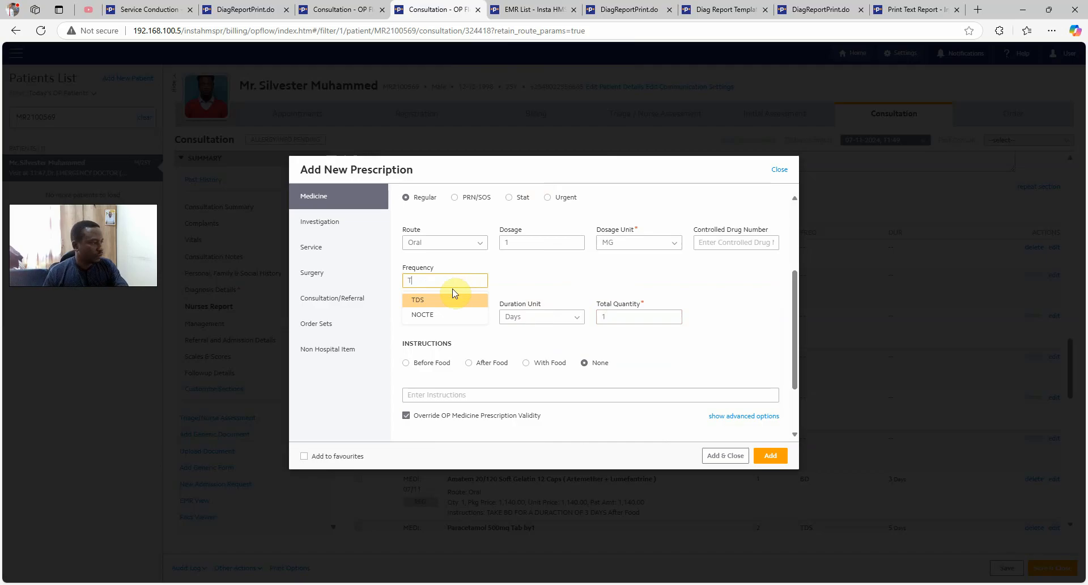
left_click(435, 314)
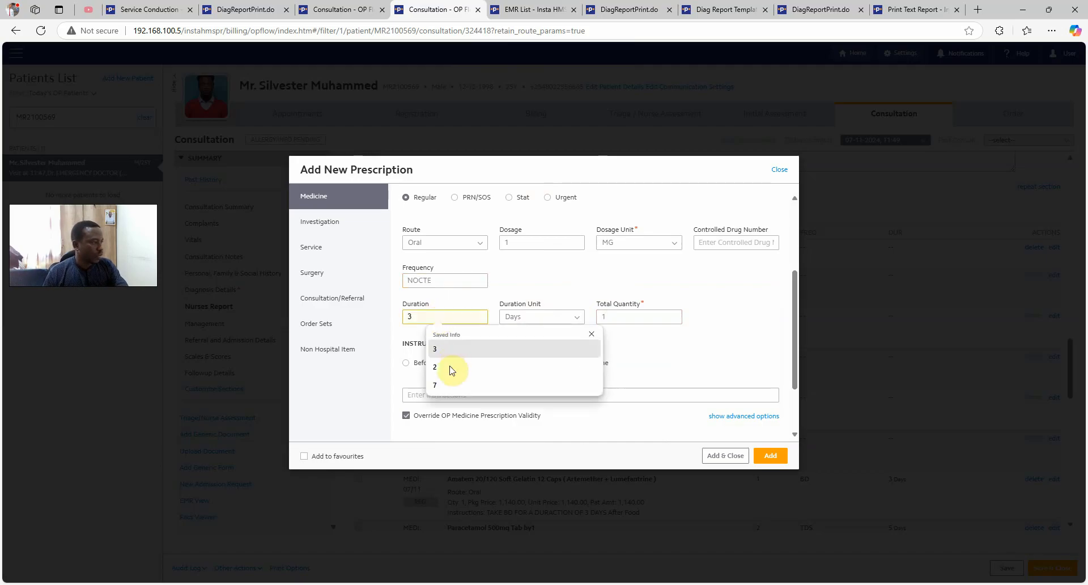
left_click(448, 386)
left_click(468, 363)
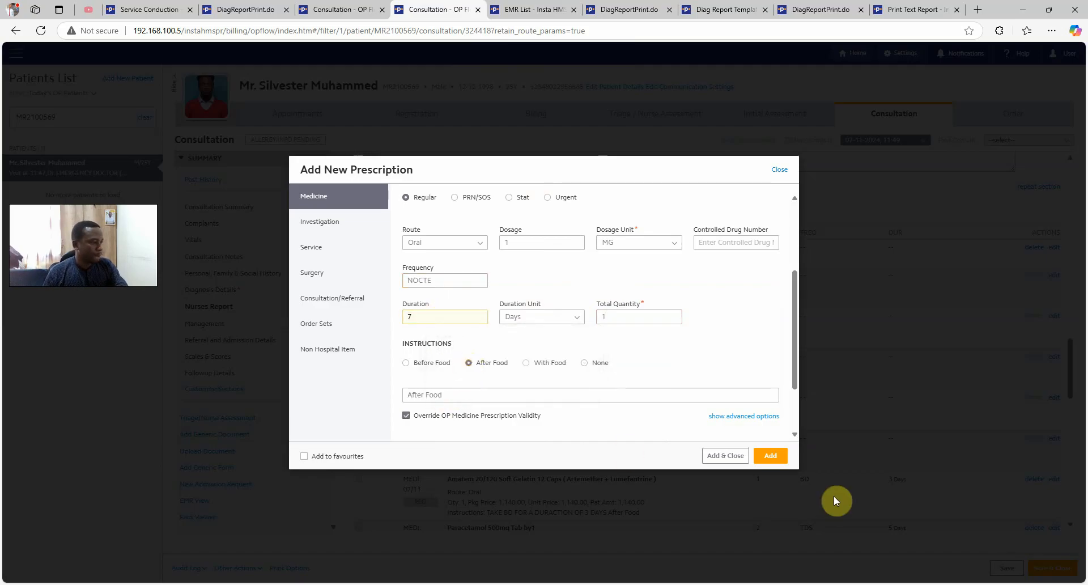
left_click(725, 456)
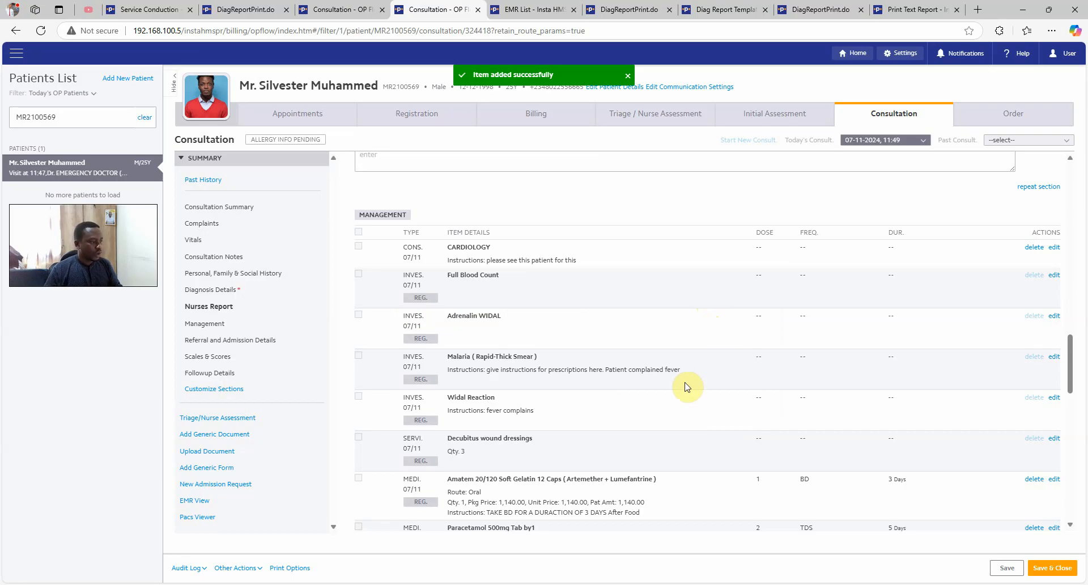
scroll(687, 383, "down", 2)
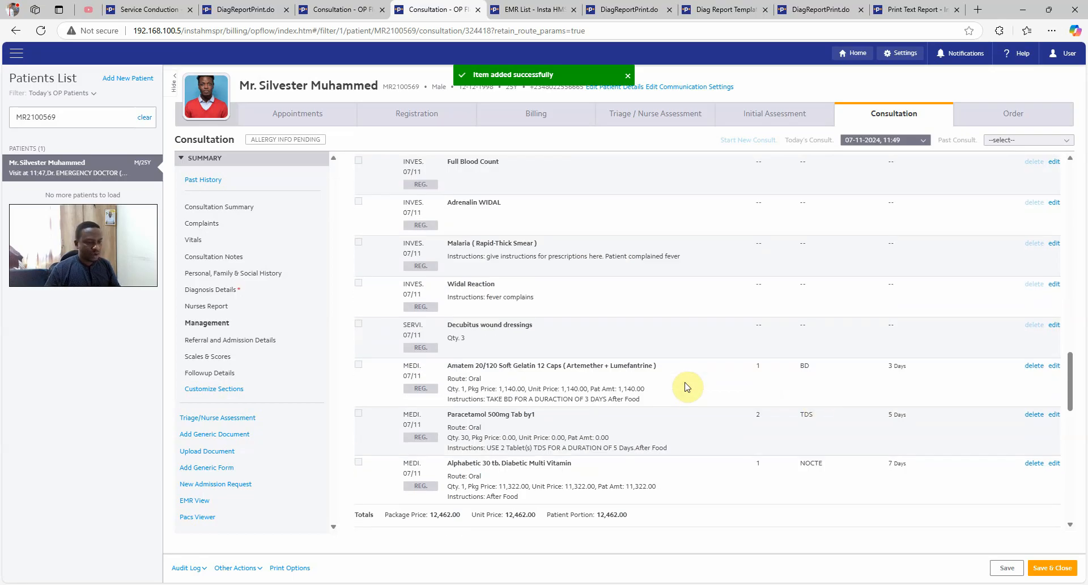
Save and close the consultation, then open Sales/Issues > Prescription List
left_click(1046, 571)
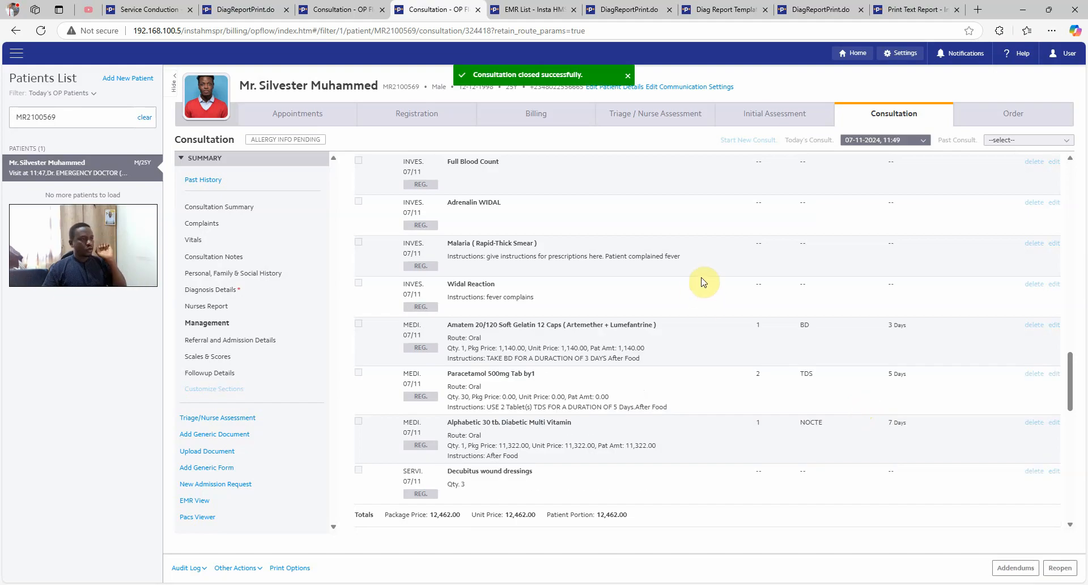
scroll(734, 340, "up", 3)
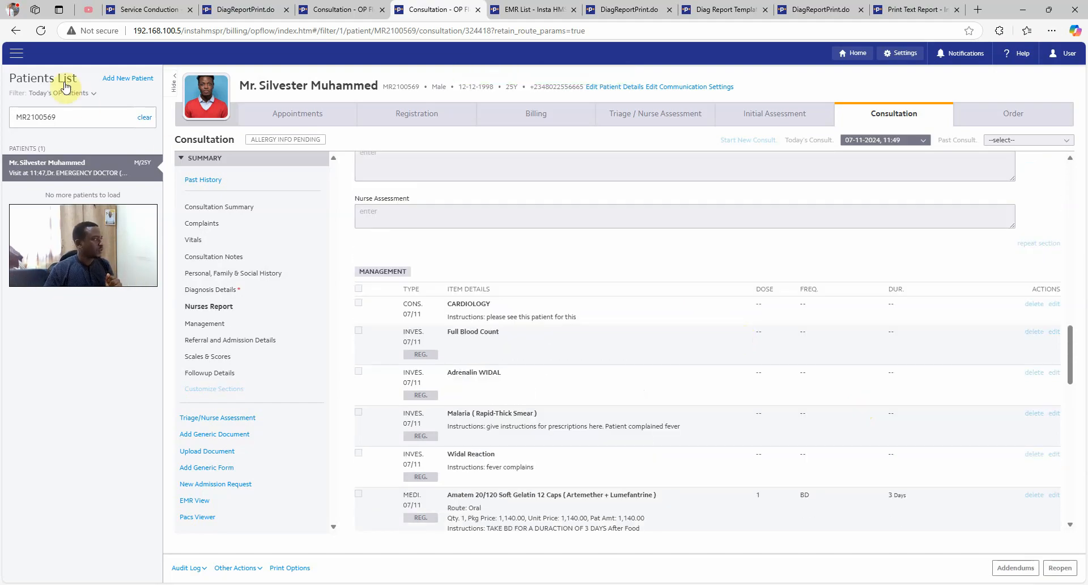
left_click(16, 54)
scroll(179, 238, "down", 2)
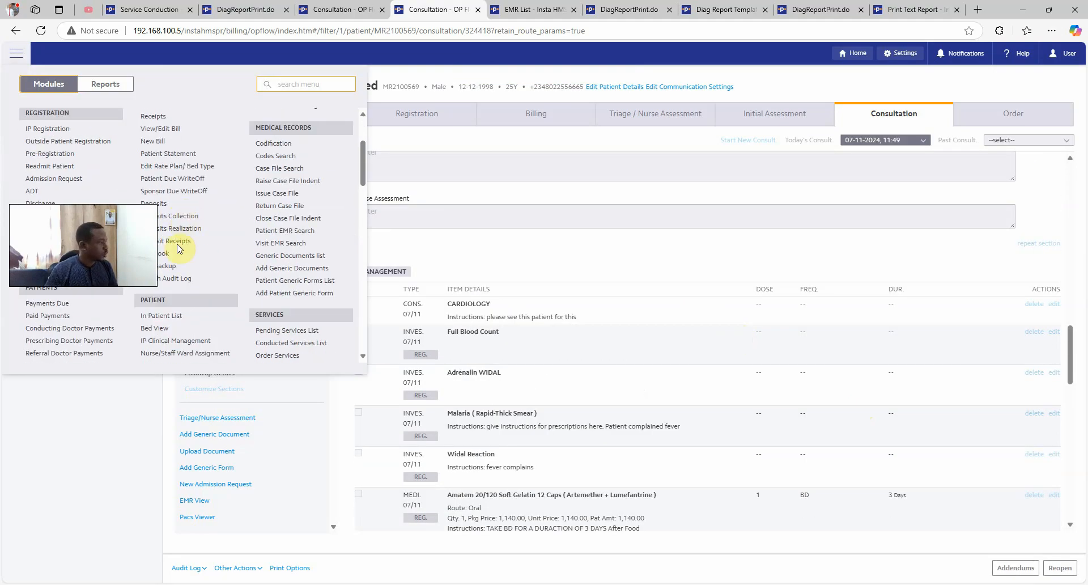
scroll(174, 280, "down", 6)
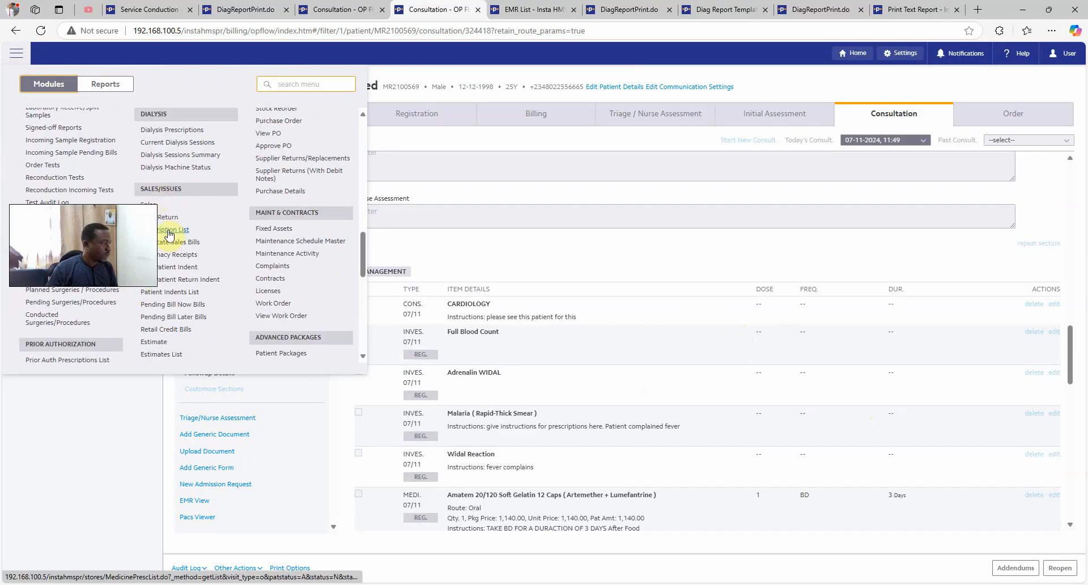
left_click(168, 234)
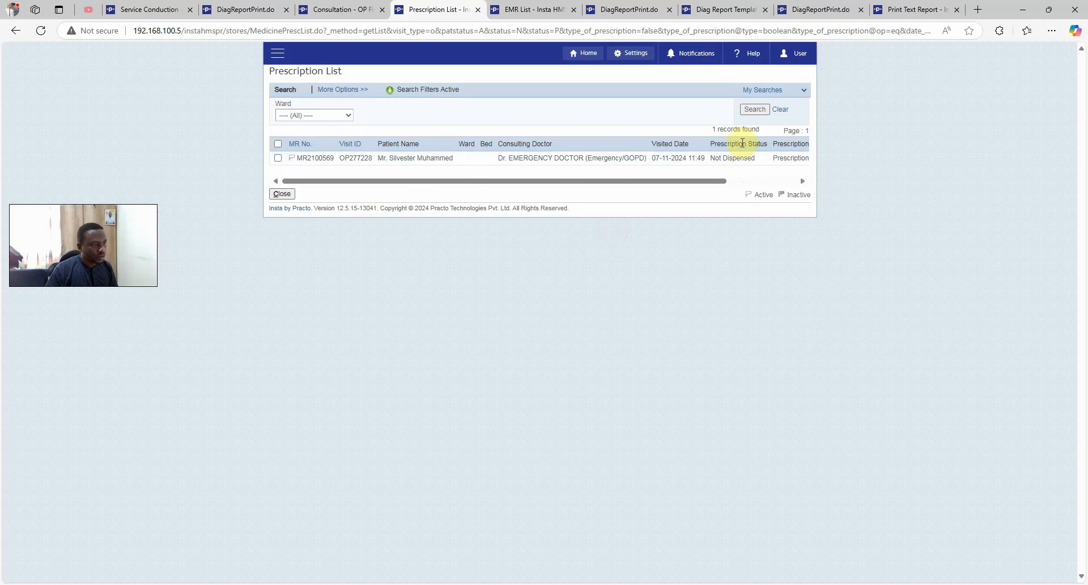
Print the patient's prescription, then start a Sales entry from the prescription row menu
left_click(734, 159)
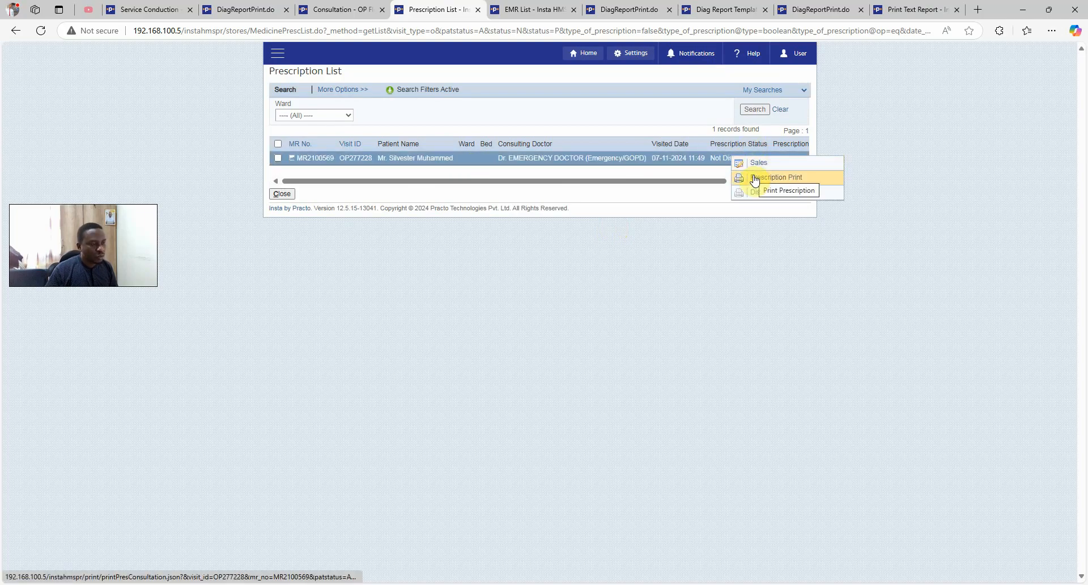
left_click(758, 178)
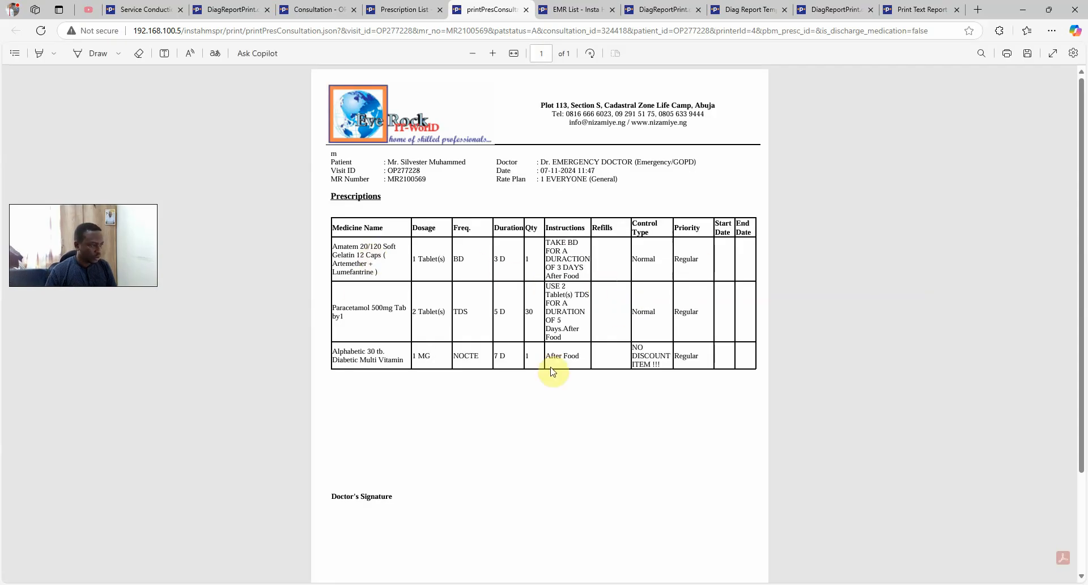
left_click(399, 9)
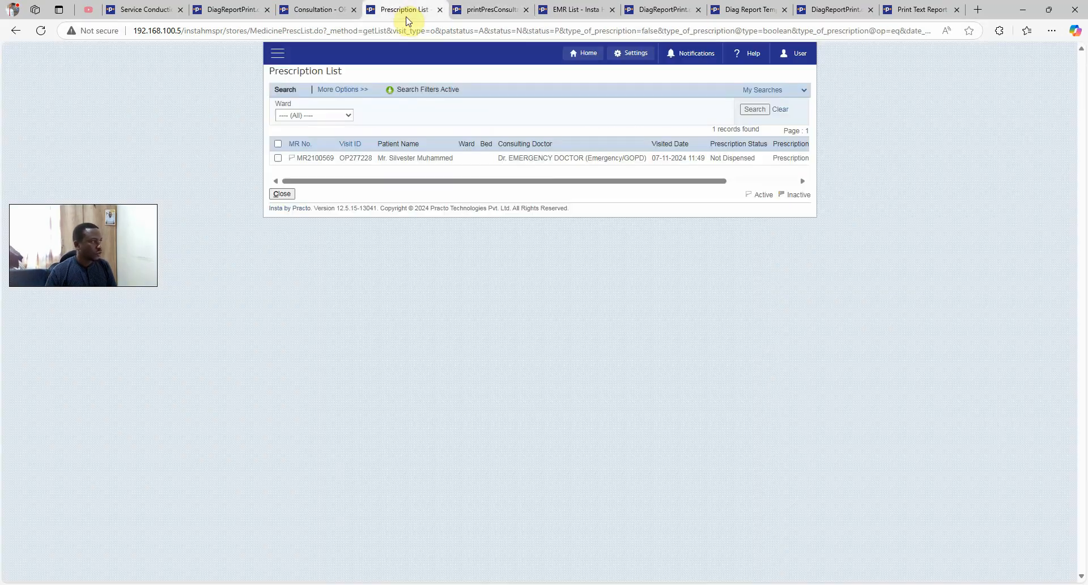
left_click(538, 160)
left_click(561, 169)
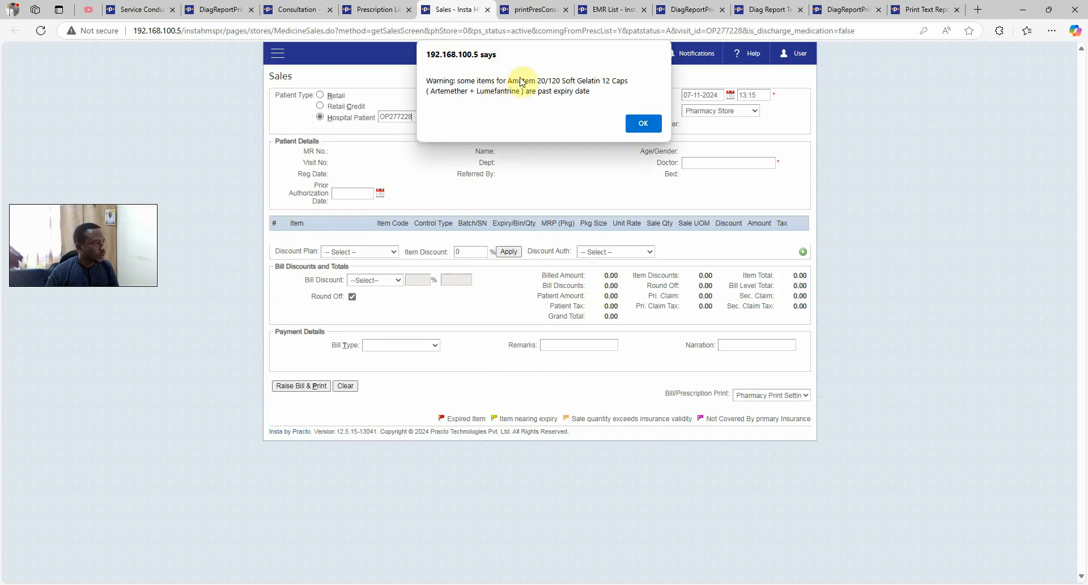
Dismiss the expiry warning, review the 12,462.00 sale amounts, and return to the prescription row menu
left_click(641, 124)
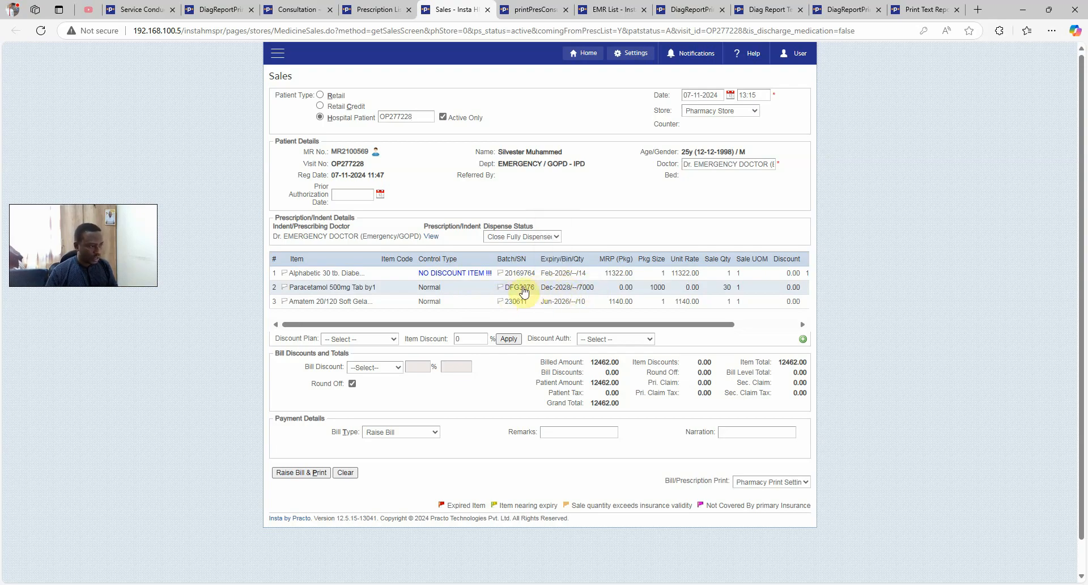
left_click_drag(580, 328, 616, 328)
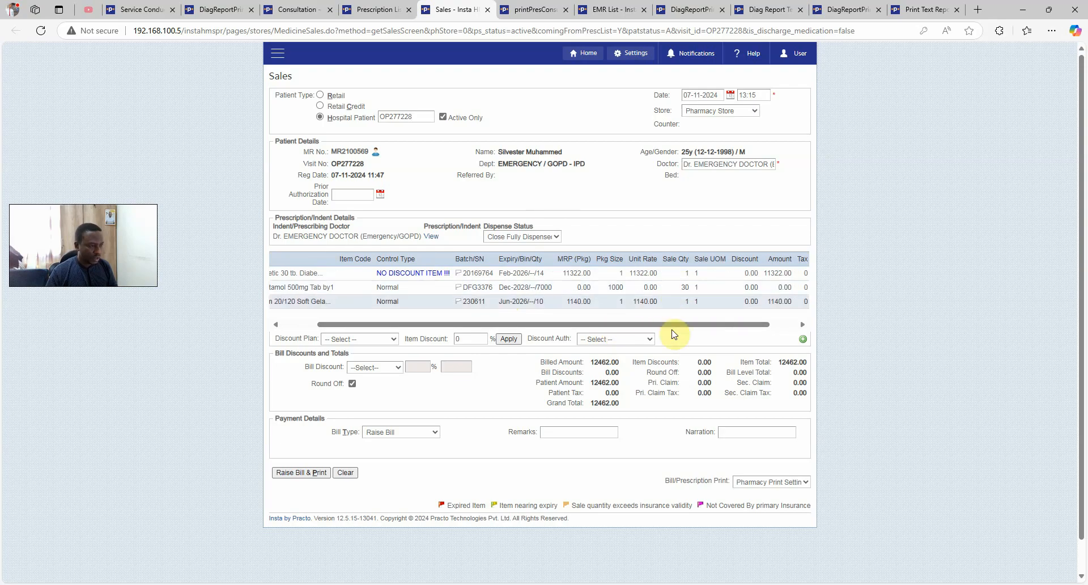
left_click_drag(675, 327, 738, 331)
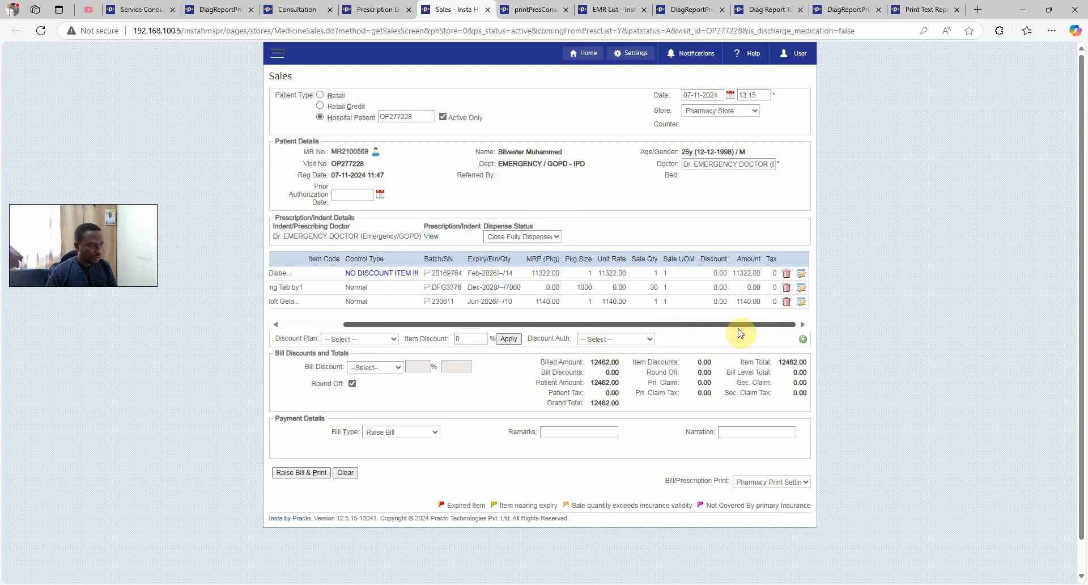
key("ctrl+shift+Tab")
left_click(510, 161)
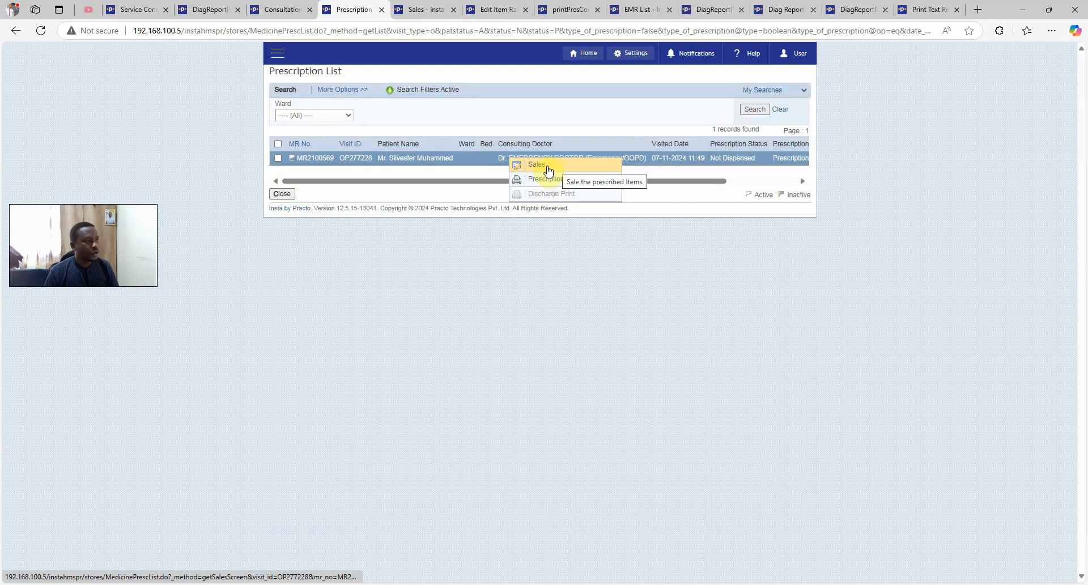
Start Sales again, dismiss the expiry alert, and review Paracetamol quantity 30 at 15,162.00 total
left_click(549, 170)
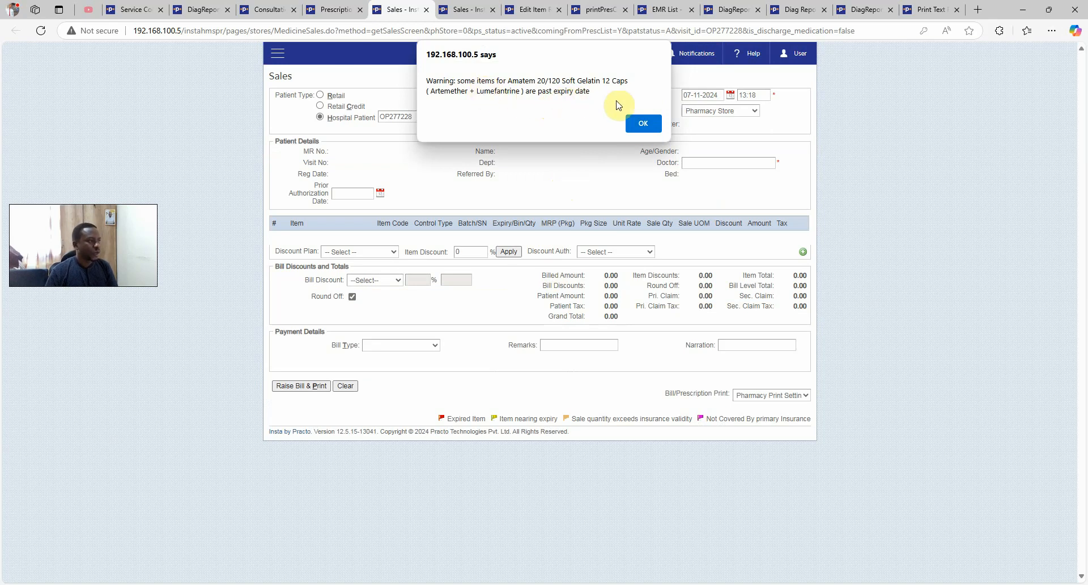
left_click(640, 124)
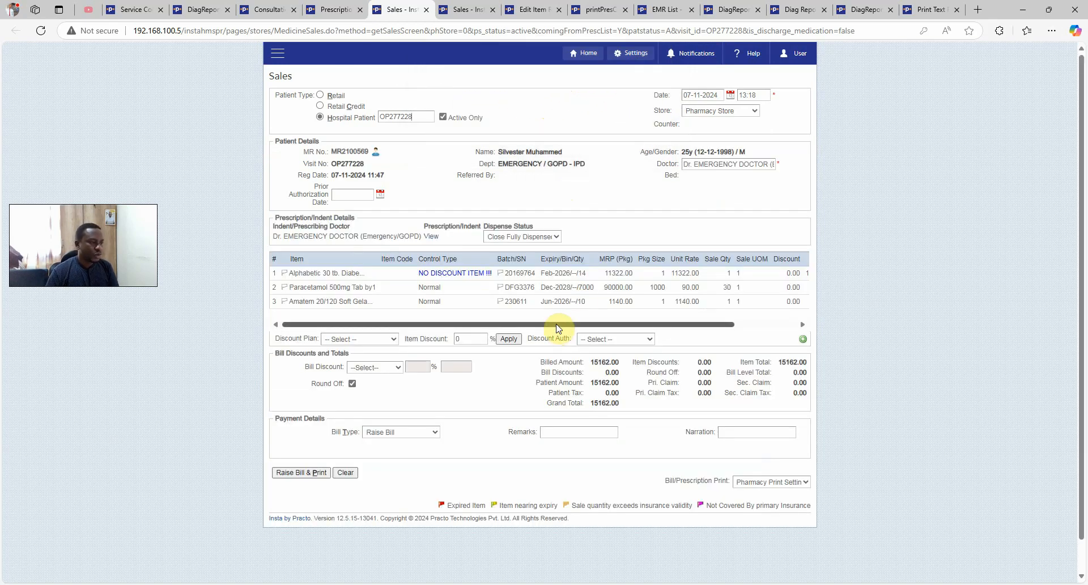
left_click_drag(557, 328, 755, 317)
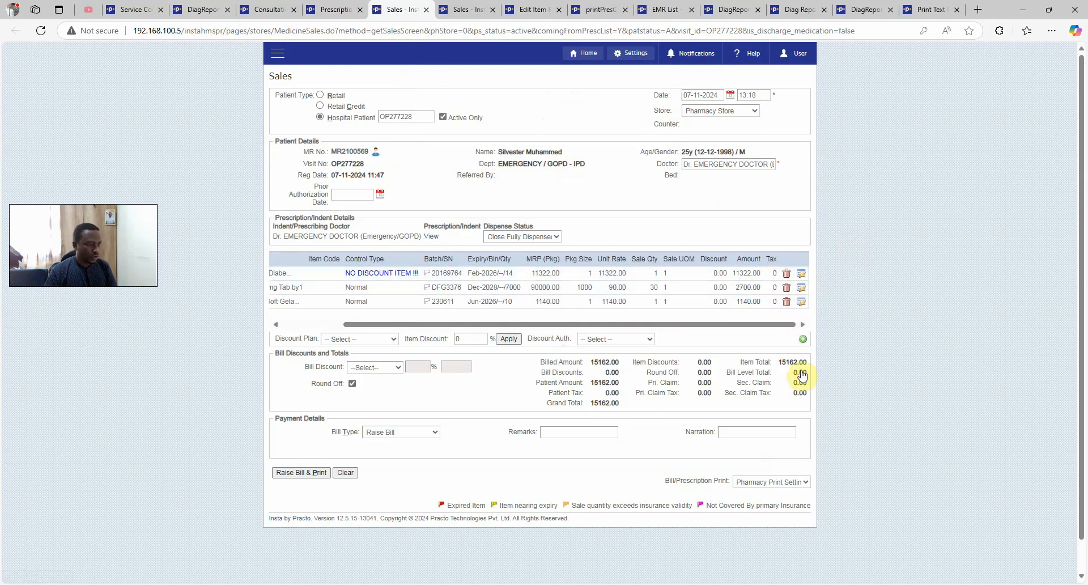
Raise and print the 15,162.00 cash bill, then close the prescription and cash bill printouts
left_click(324, 472)
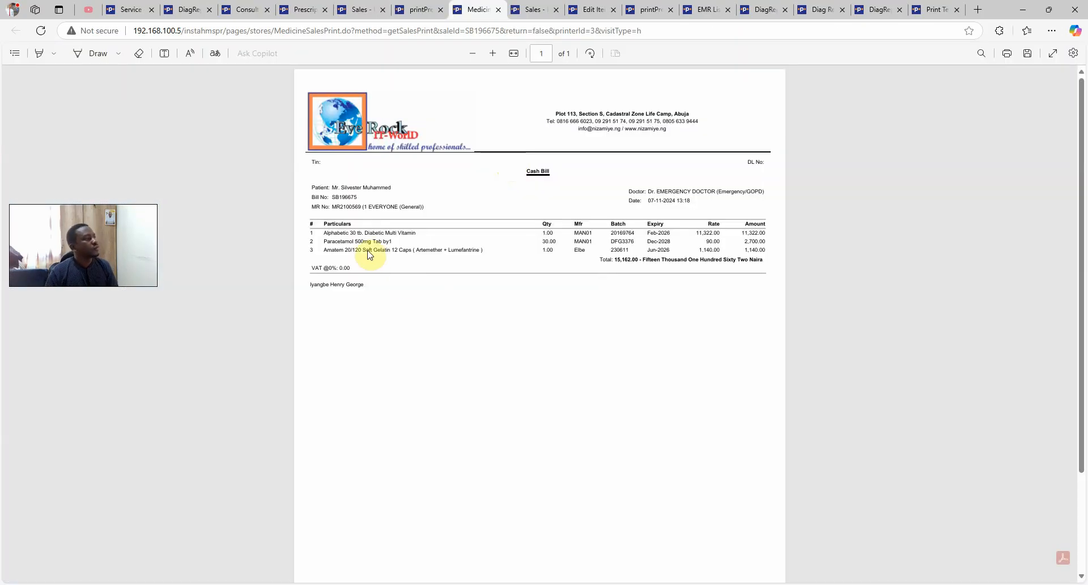
left_click_drag(369, 255, 567, 252)
left_click(527, 9)
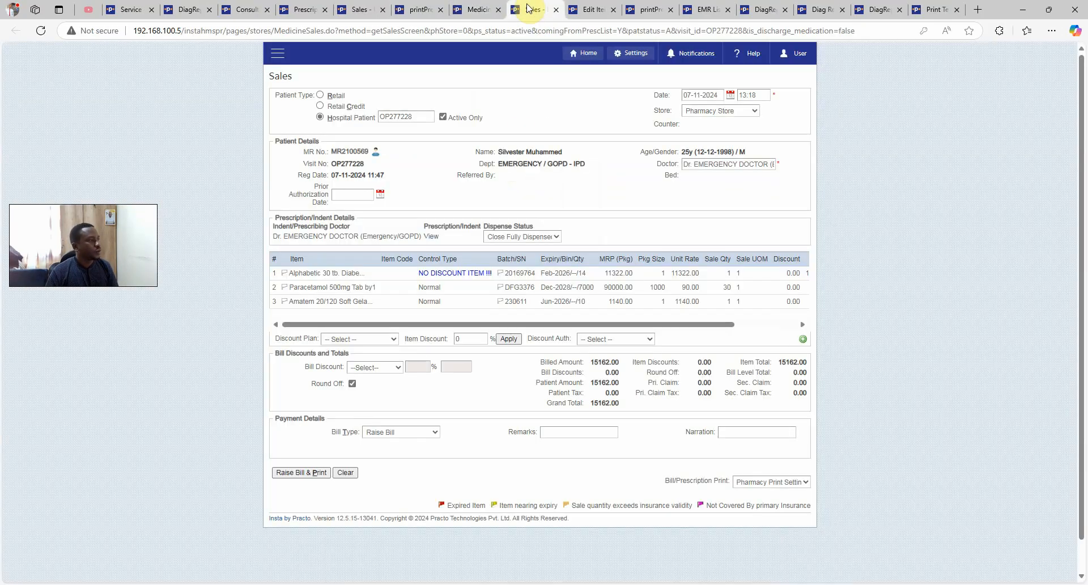
left_click(424, 10)
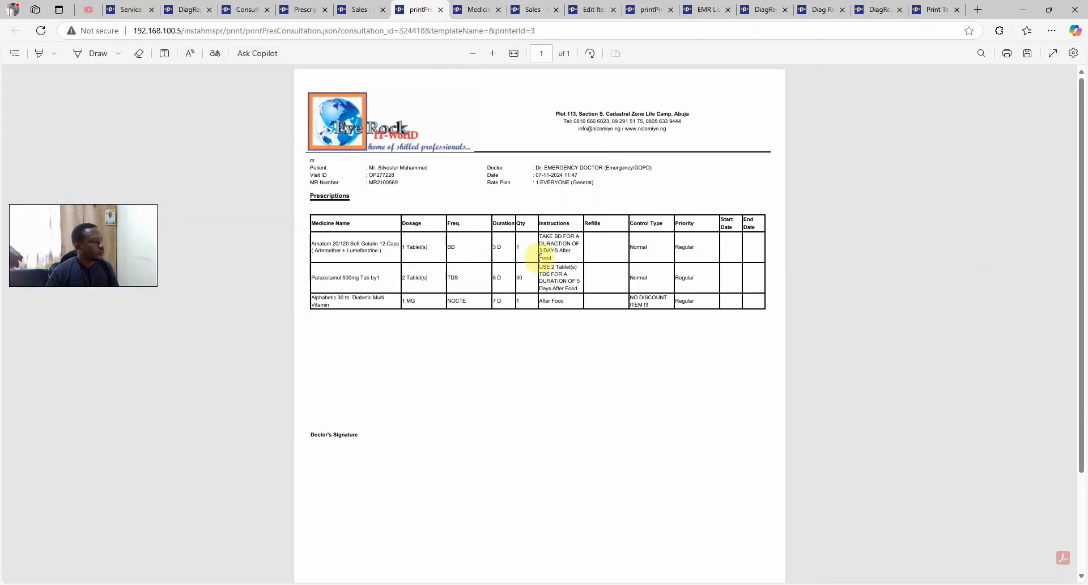
left_click(439, 9)
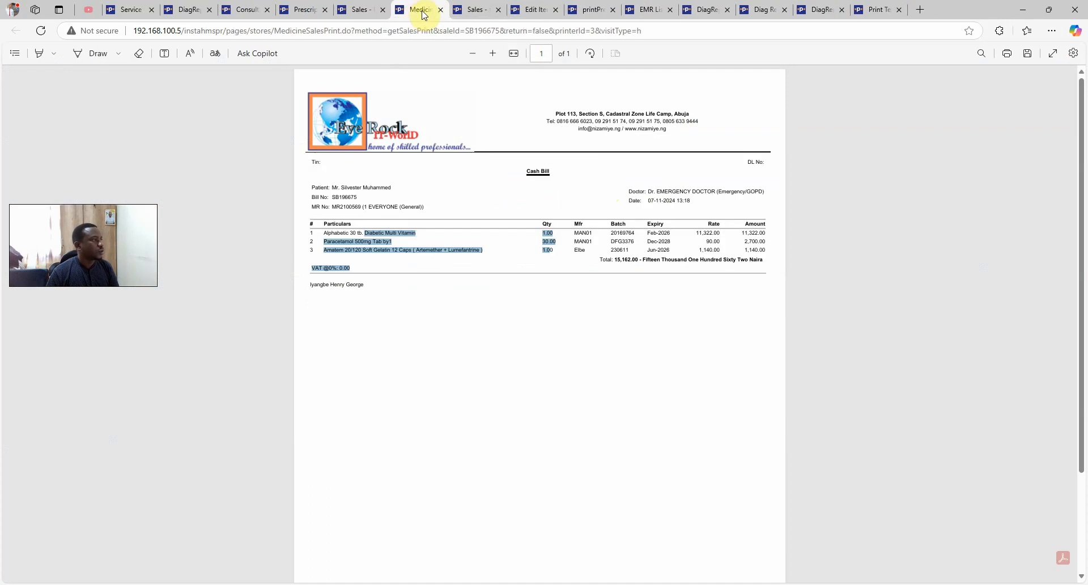
middle_click(422, 15)
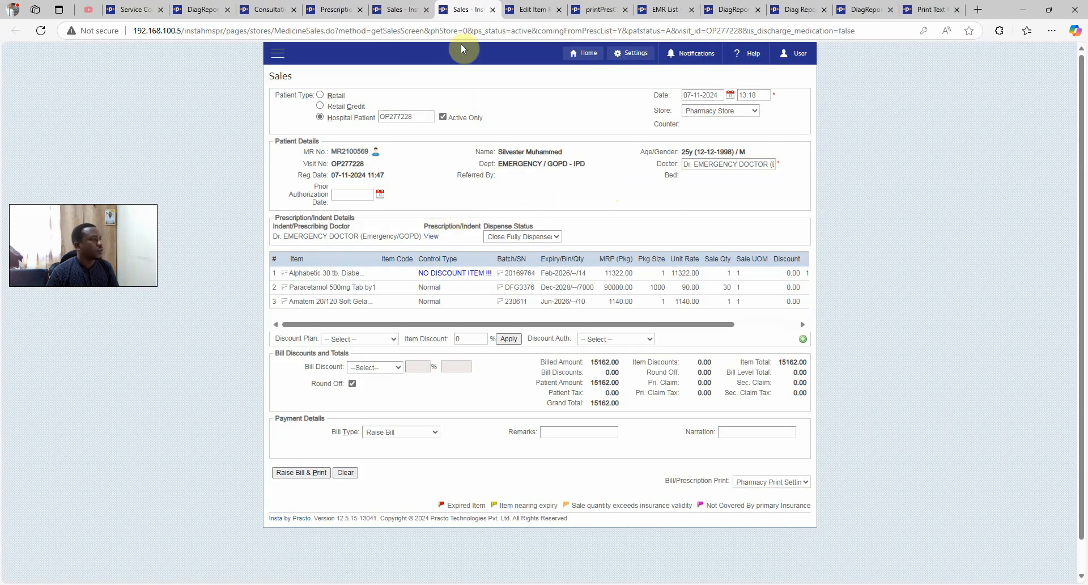
left_click(399, 11)
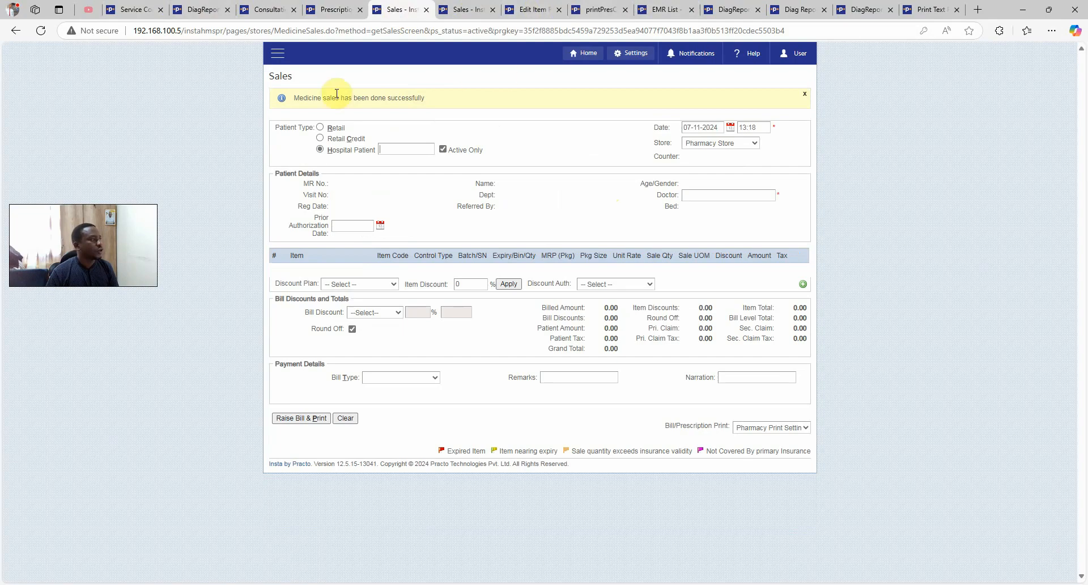
Go to Search Bills and open the patient's unpaid pharmacy bill via View/Edit Bill
left_click(278, 53)
left_click(424, 216)
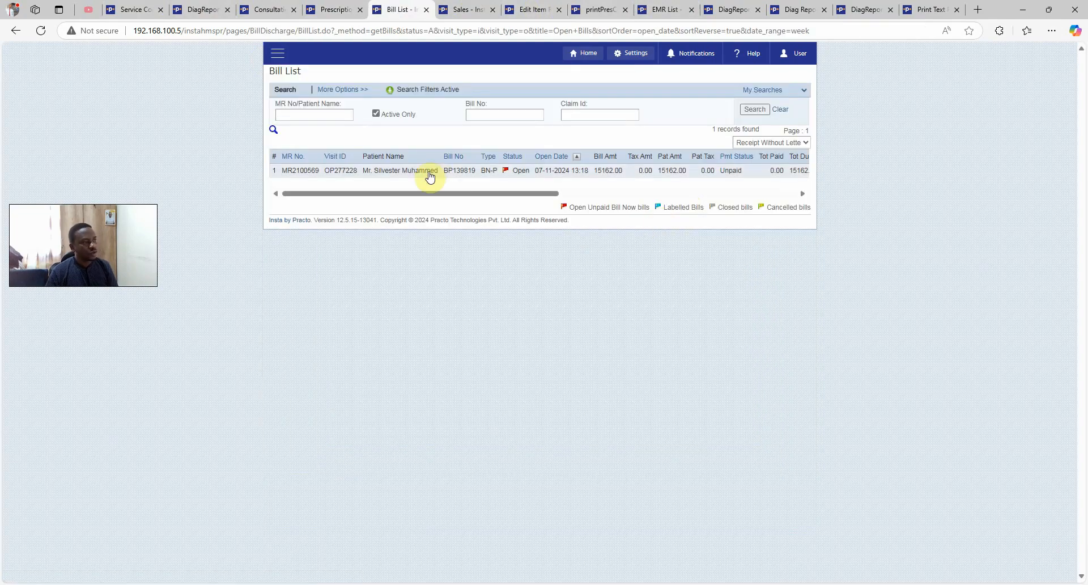
mouse_move(464, 177)
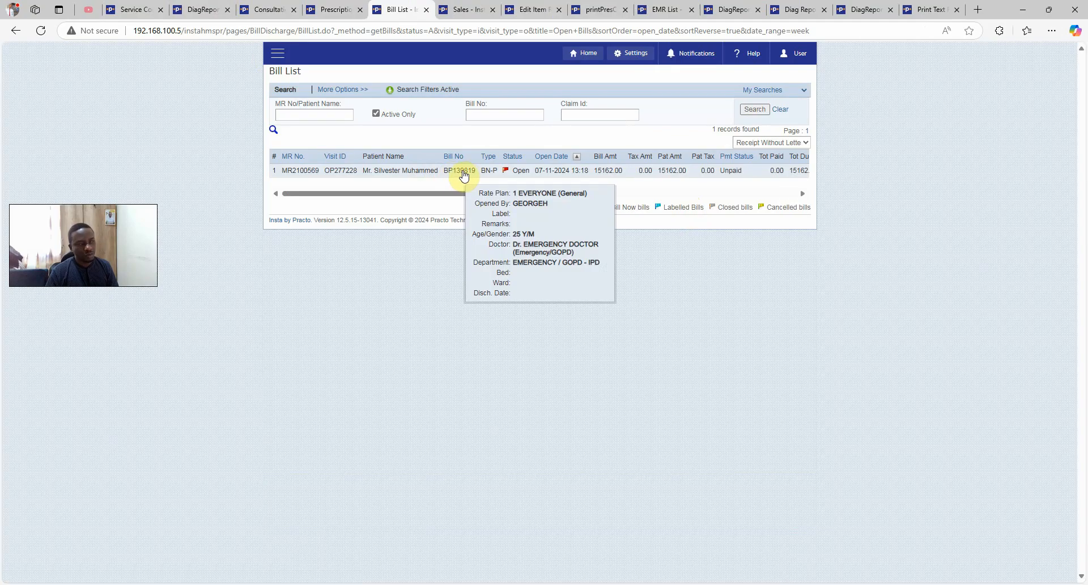
left_click(456, 173)
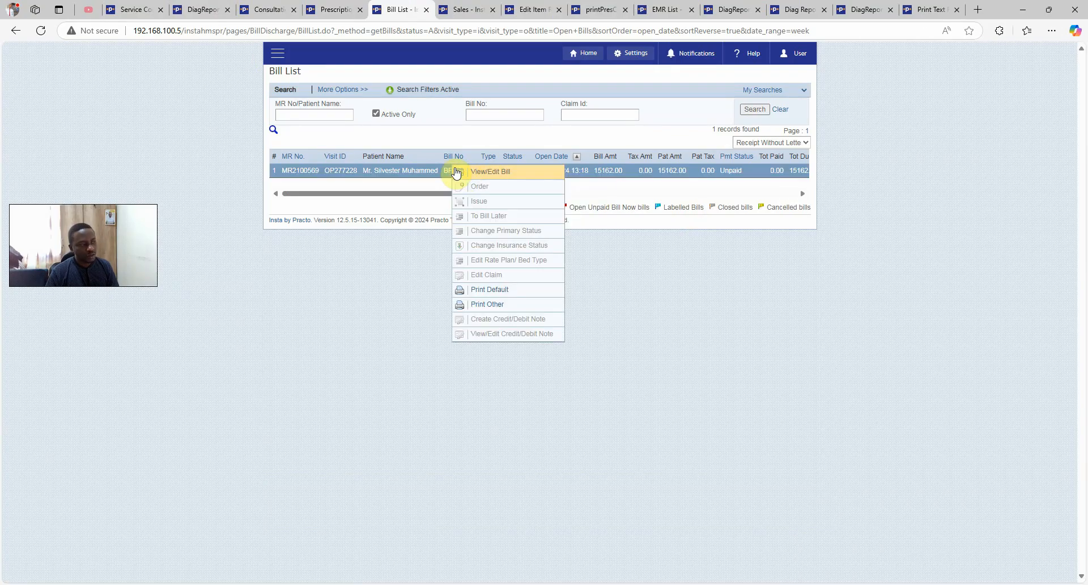
left_click(486, 174)
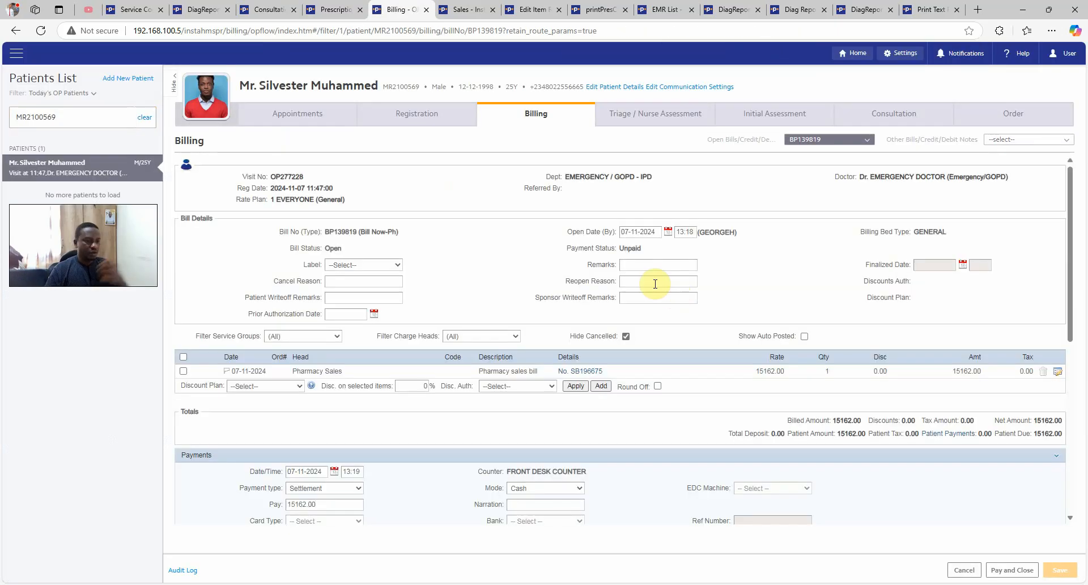
Pay the 15,162.00 pharmacy bill in cash with Pay and Close
scroll(594, 340, "down", 2)
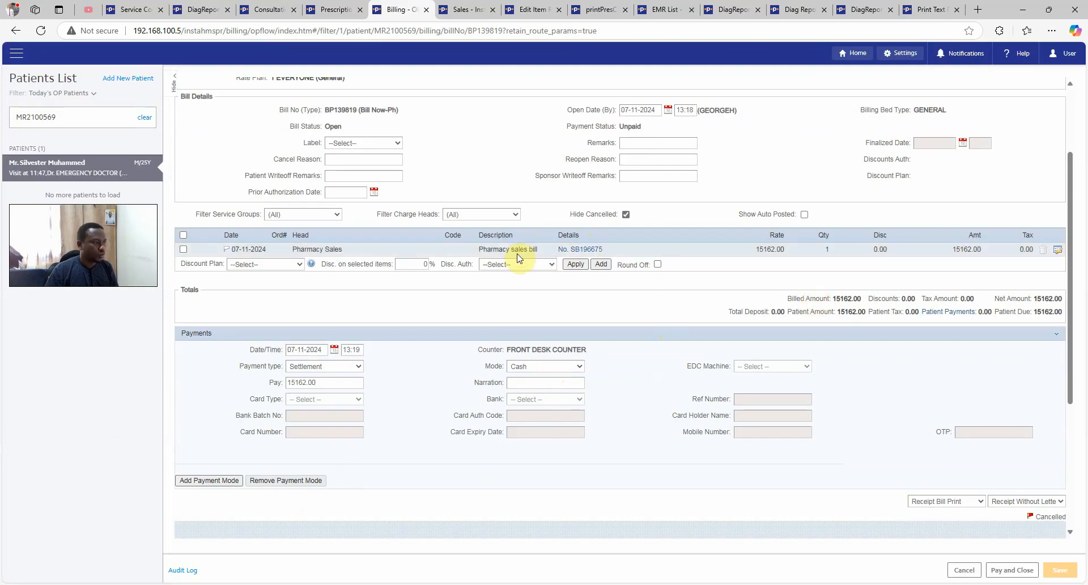
left_click_drag(500, 250, 539, 249)
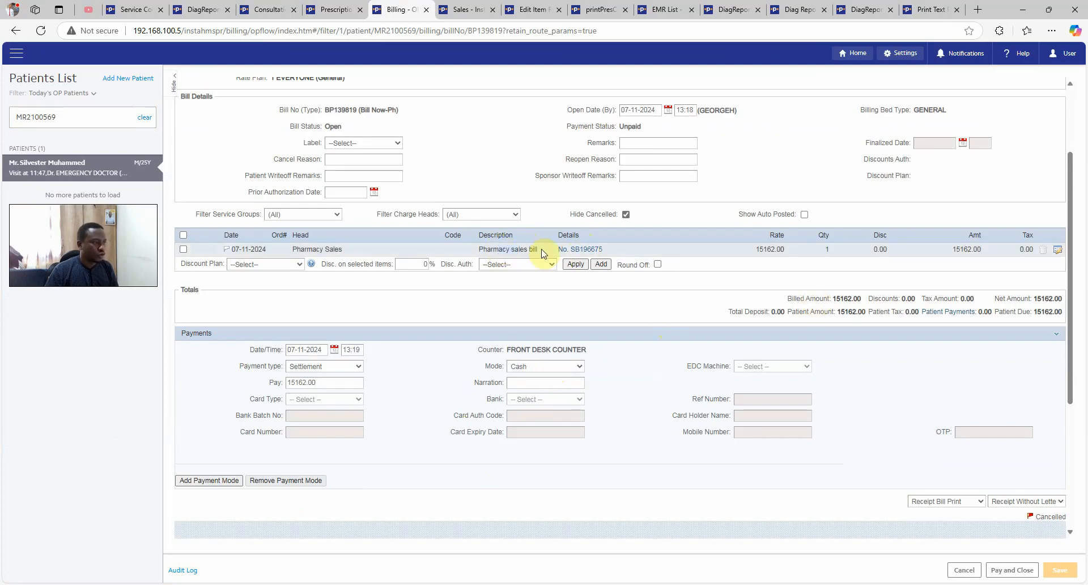
left_click(1022, 569)
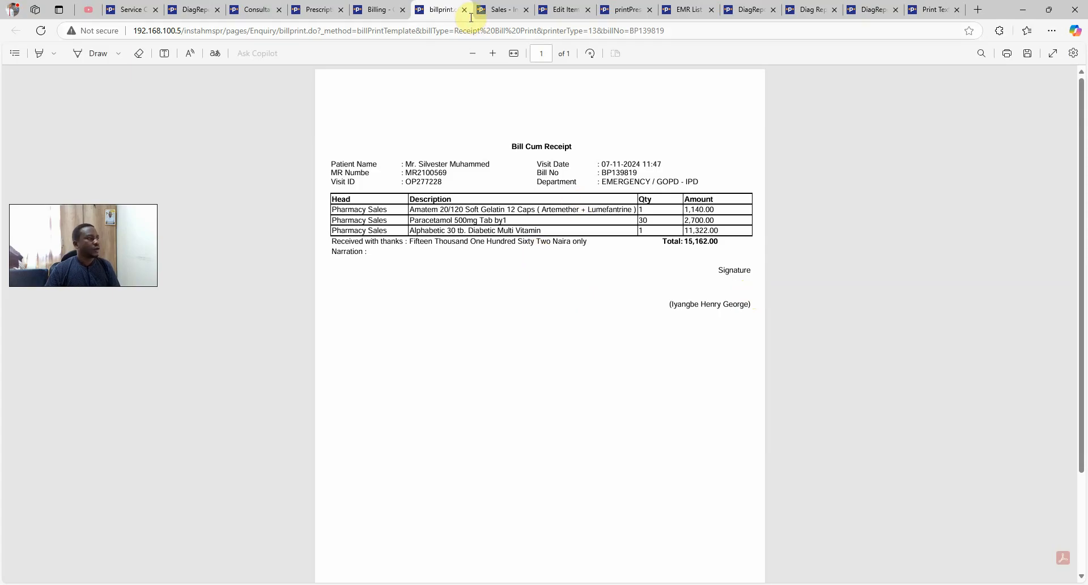
Close the printed bill-cum-receipt tab
left_click(465, 10)
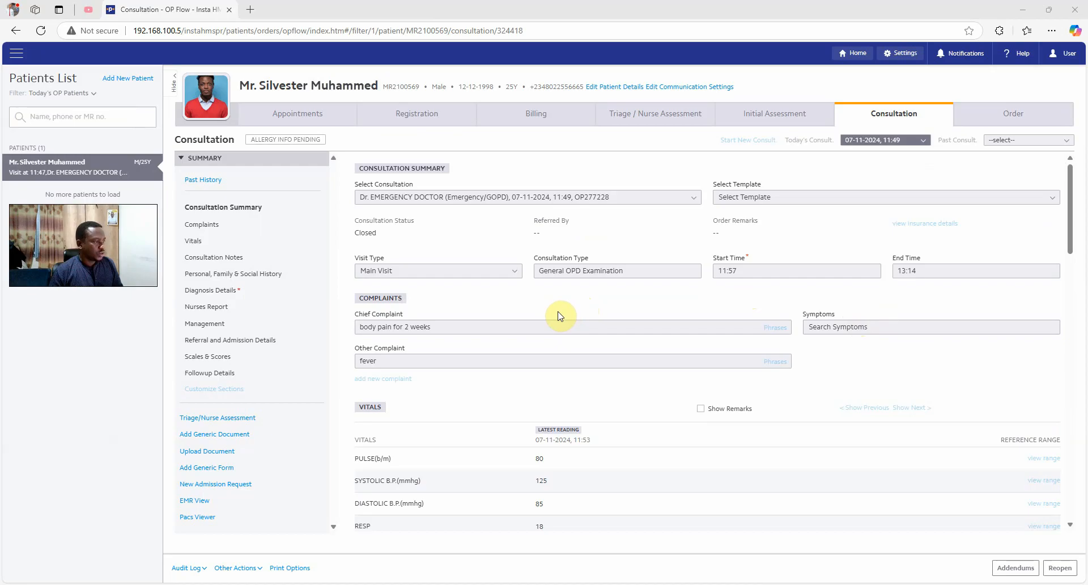
Start a new admission request prefilled with the patient's chief complaint and both diagnoses
scroll(560, 316, "down", 2)
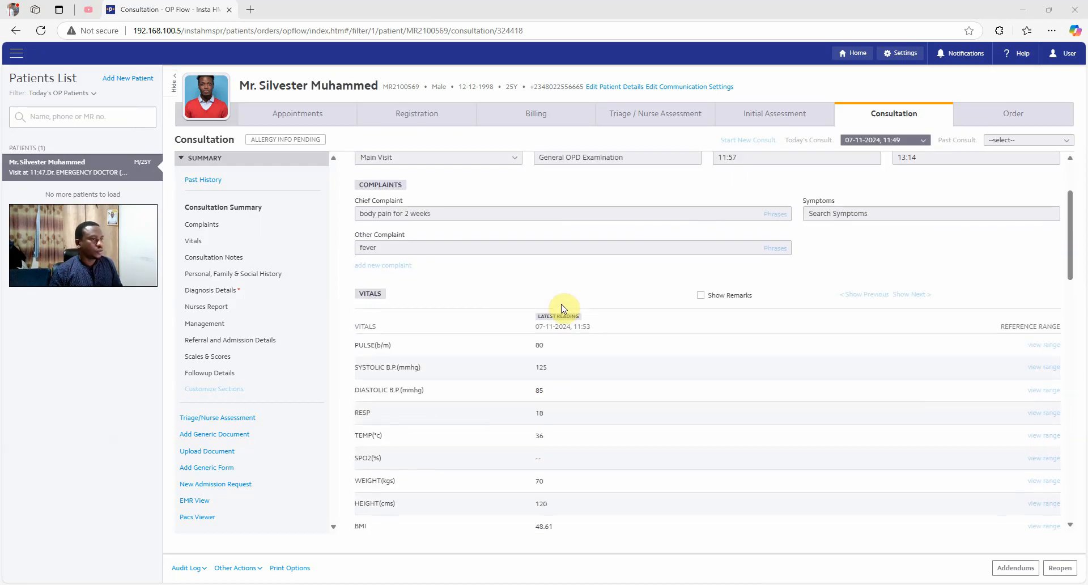
scroll(560, 309, "down", 2)
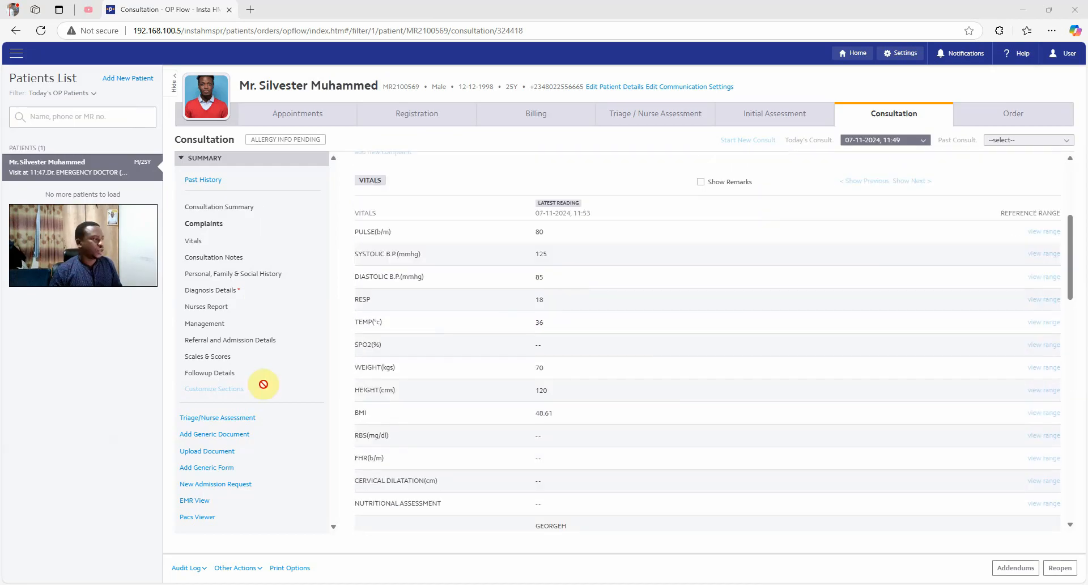
left_click(218, 488)
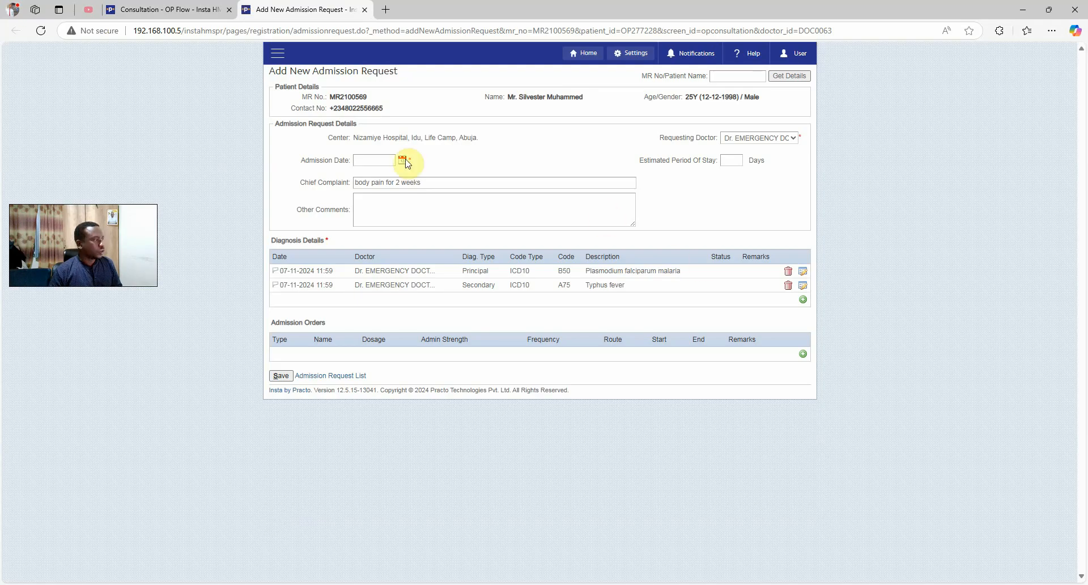
Set the admission date to 07-11-2024 and enter 'comments can go here' as Other Comments
left_click(403, 161)
left_click(464, 241)
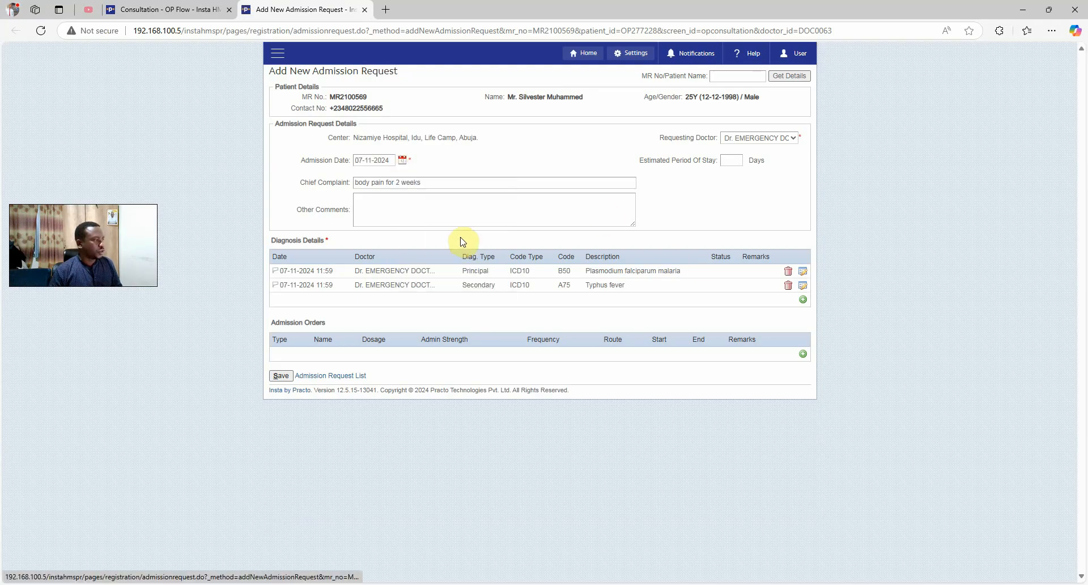
left_click(729, 162)
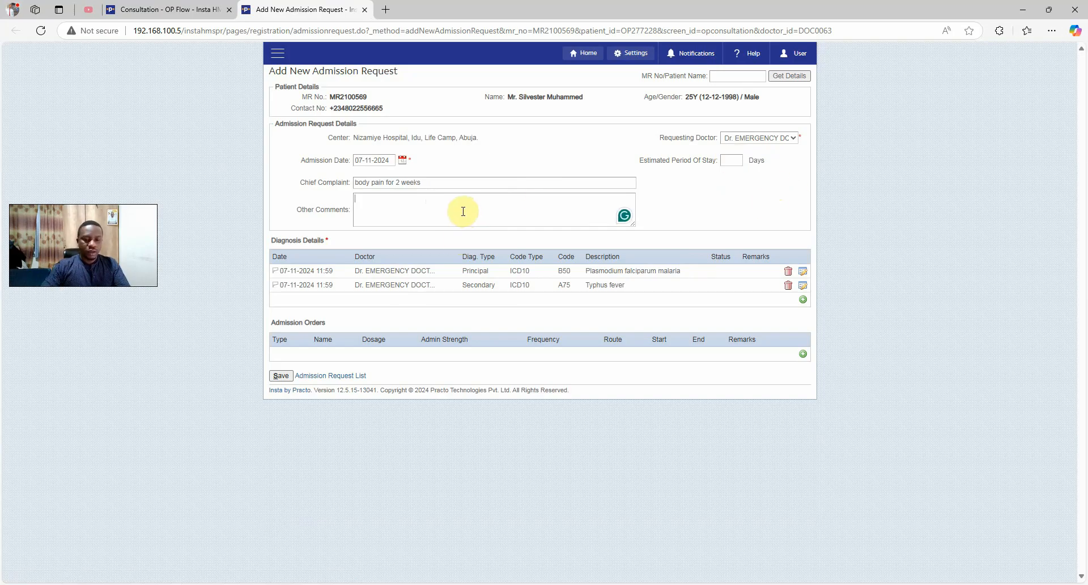
type("omments can go here")
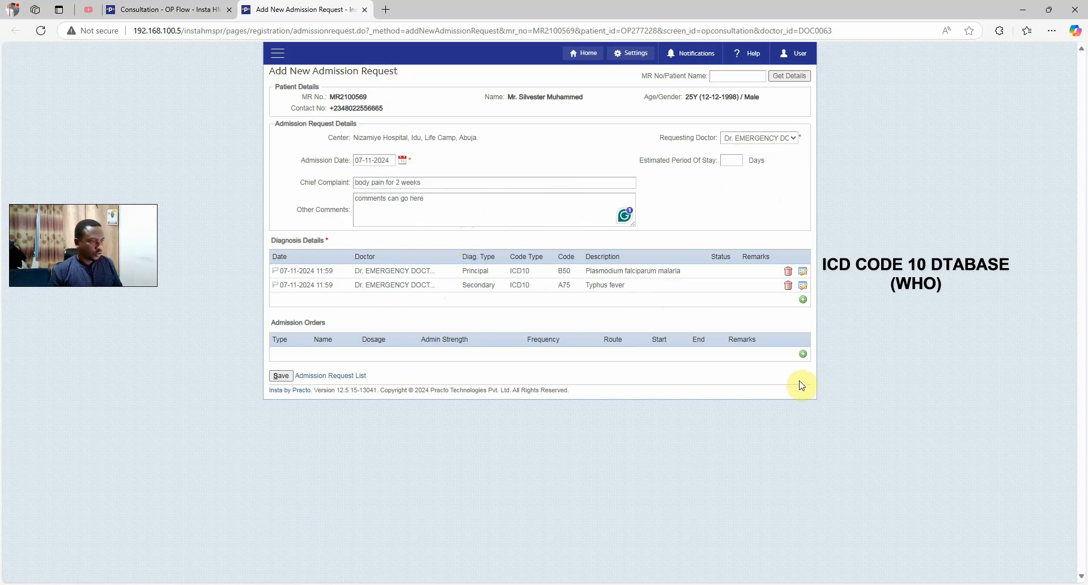
left_click(802, 354)
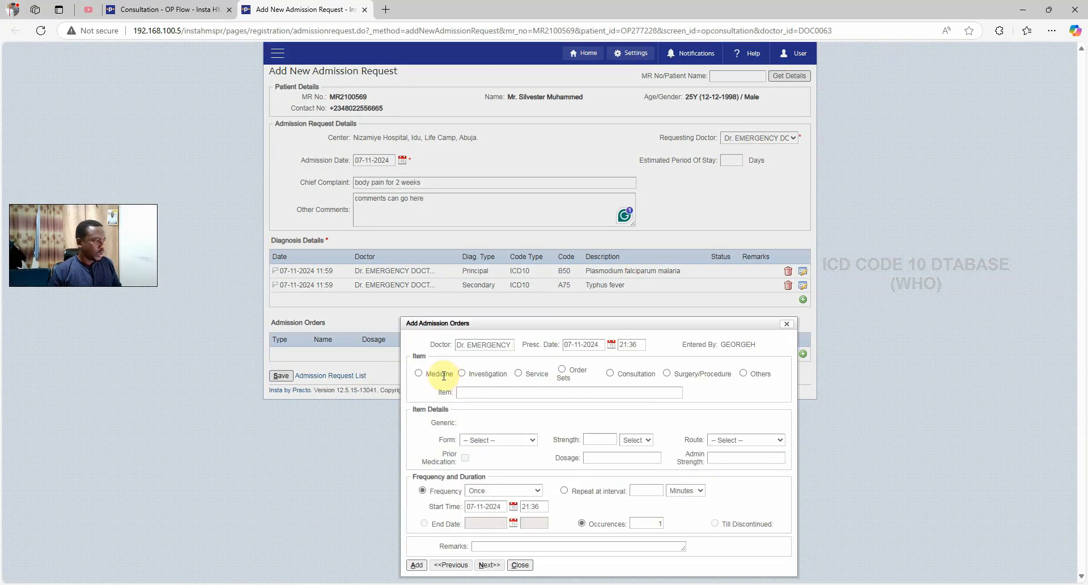
Add CT Brain as an investigation admission order
left_click(462, 372)
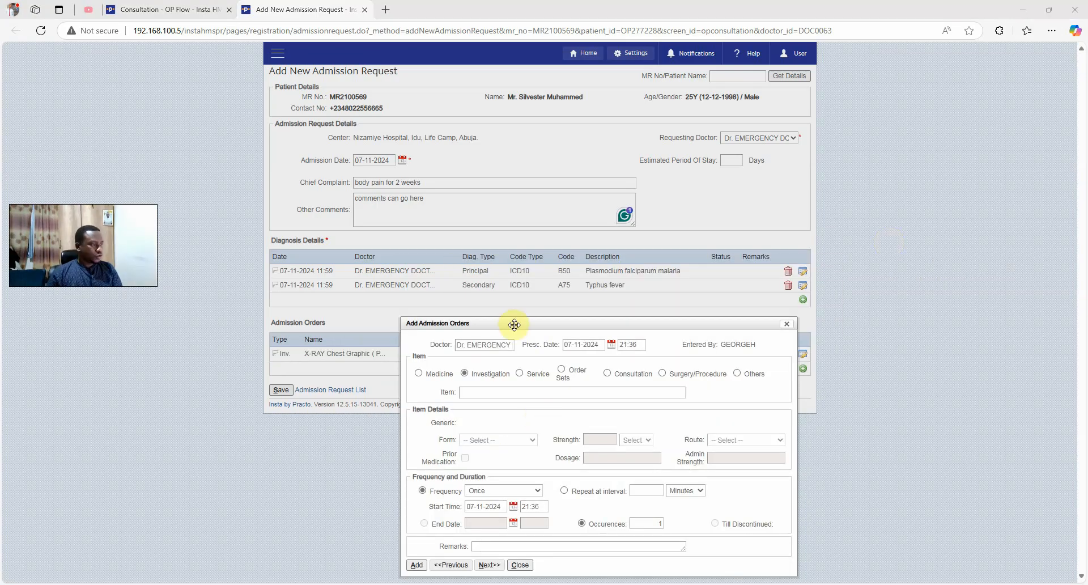
left_click(487, 393)
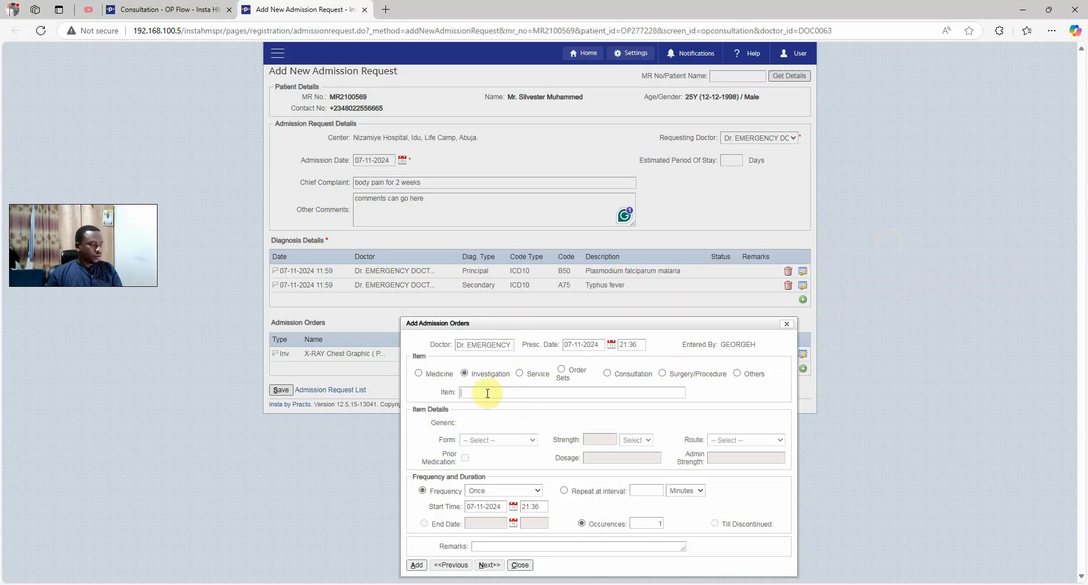
type("c")
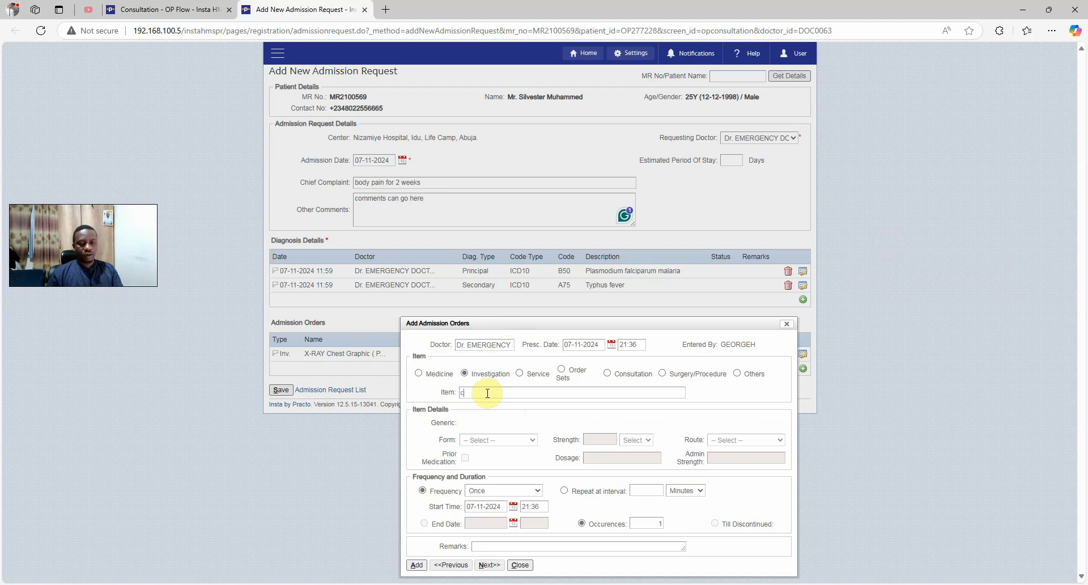
type("t")
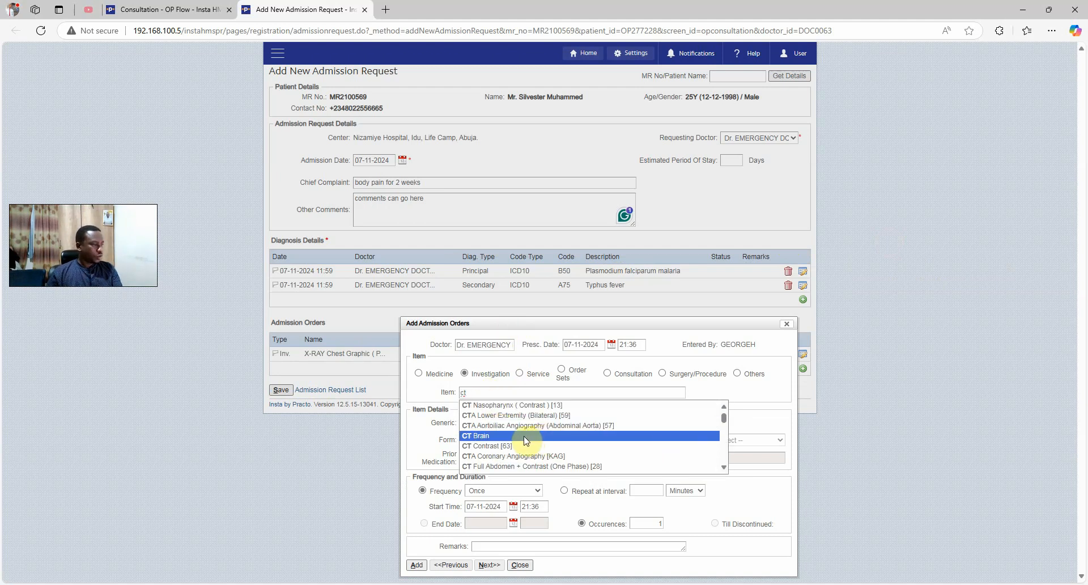
left_click(525, 436)
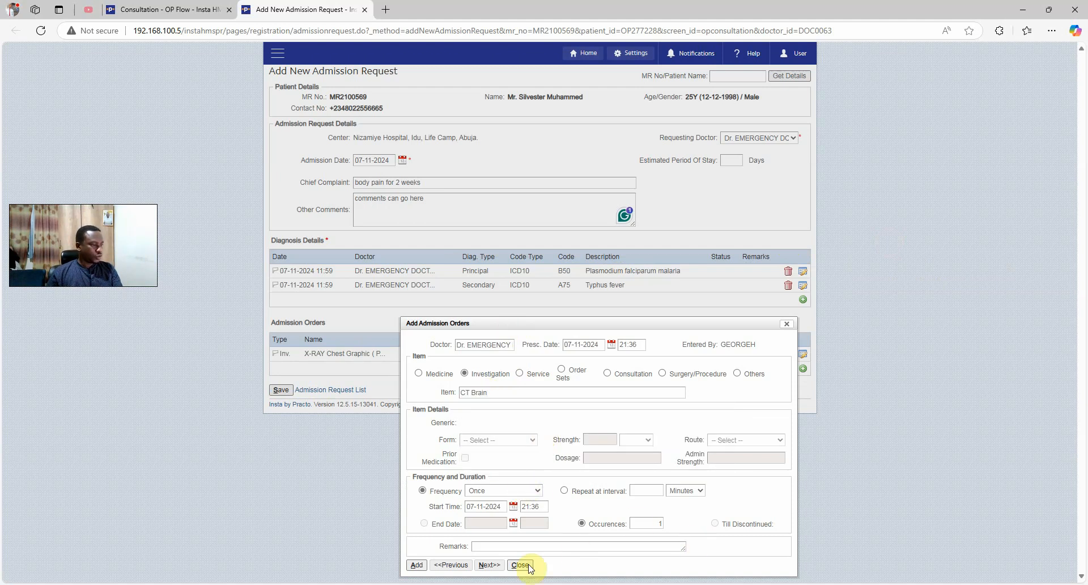
key("Return")
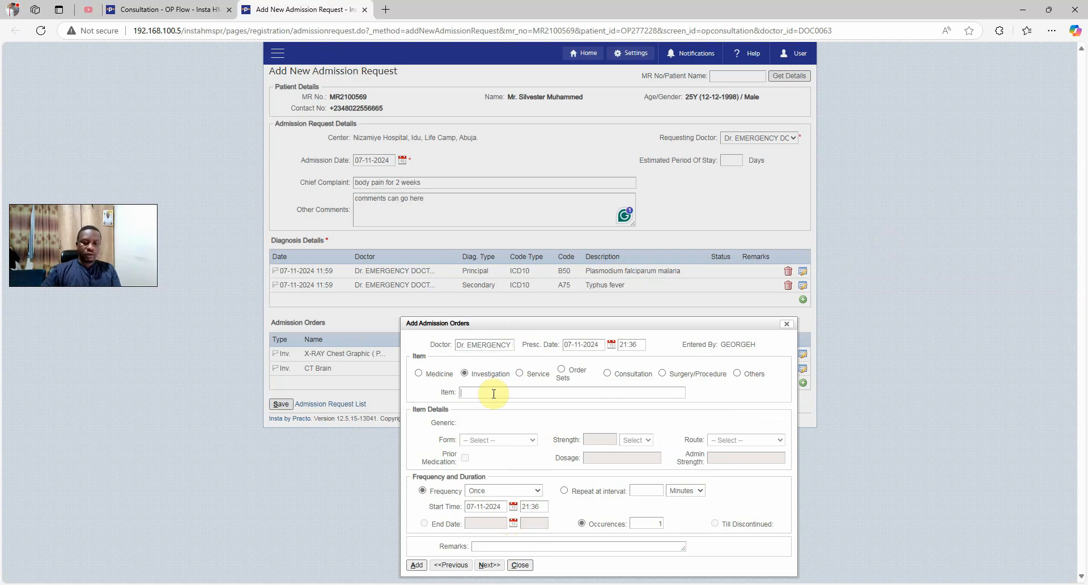
Add Malaria + CBC repeating every 1 day for 3 occurrences
type("cbc")
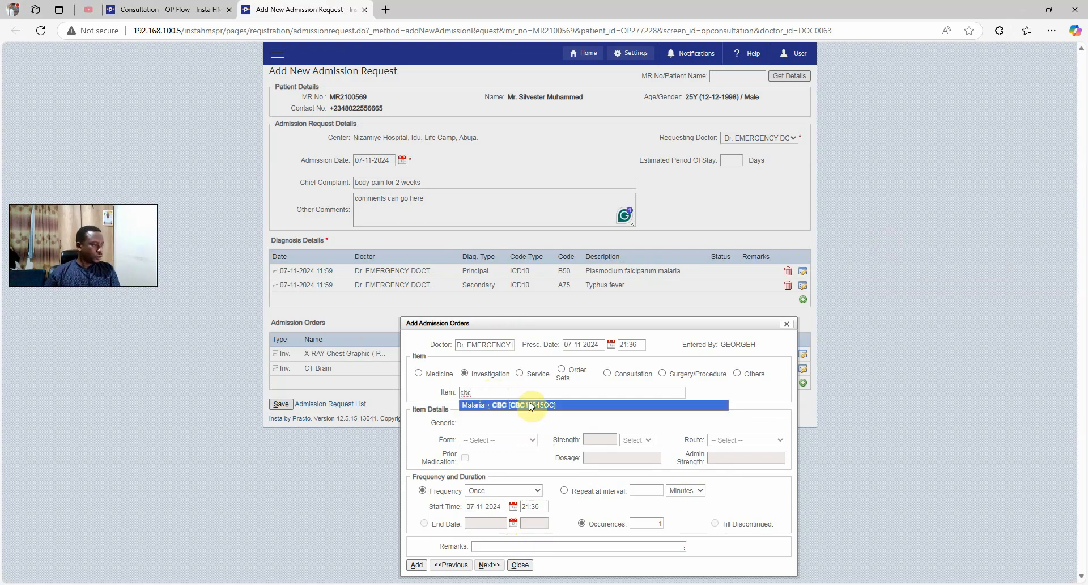
left_click(532, 406)
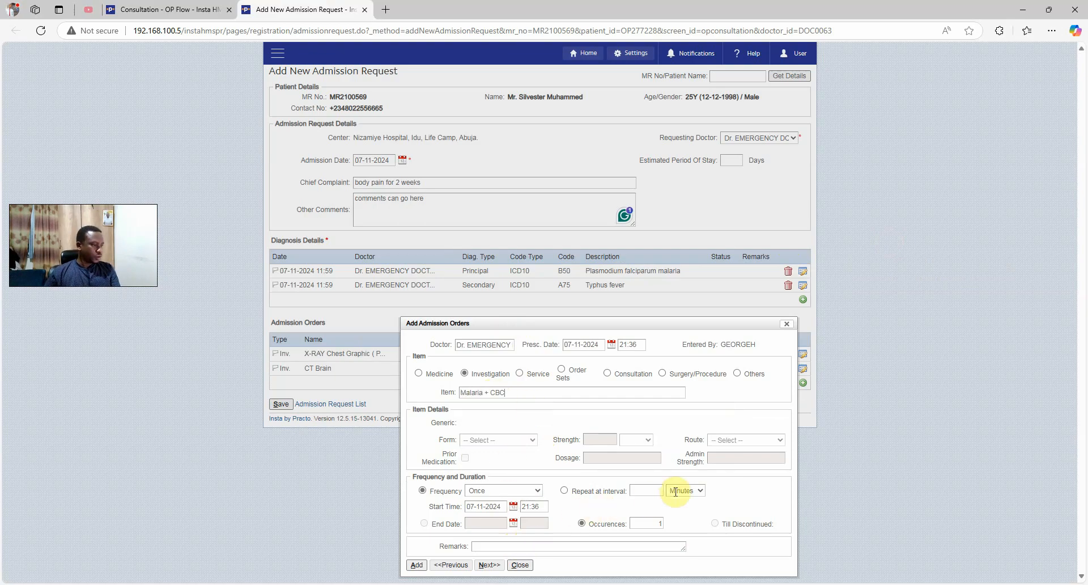
left_click(564, 490)
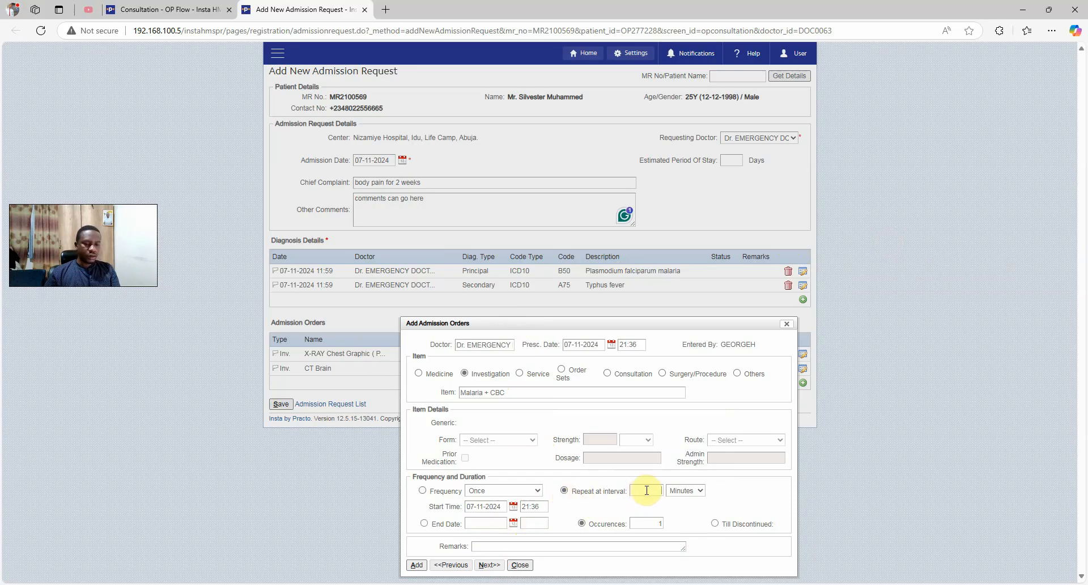
type("1")
left_click(677, 491)
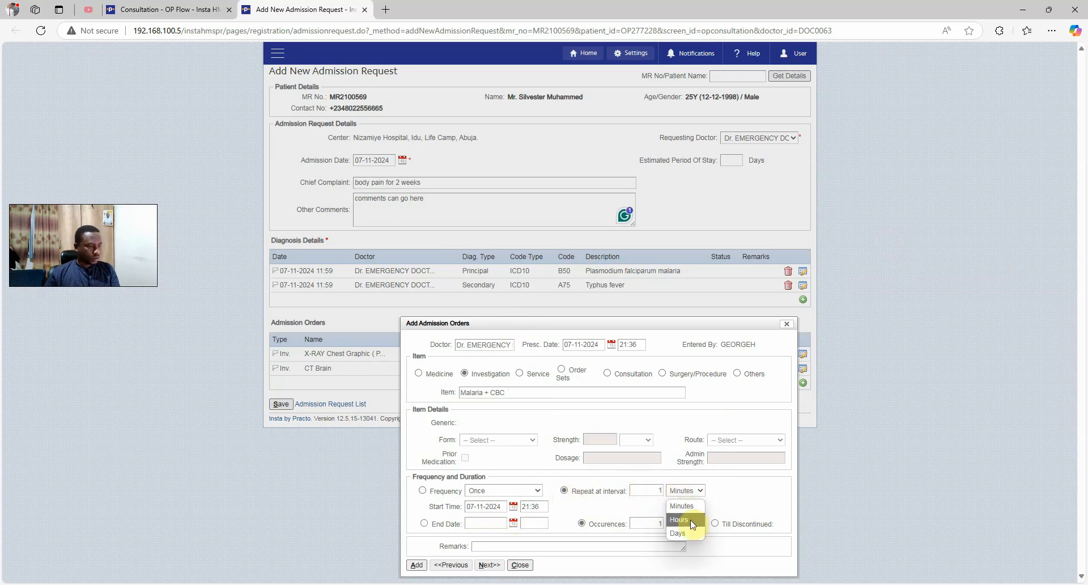
left_click(685, 533)
key("Tab")
type("3")
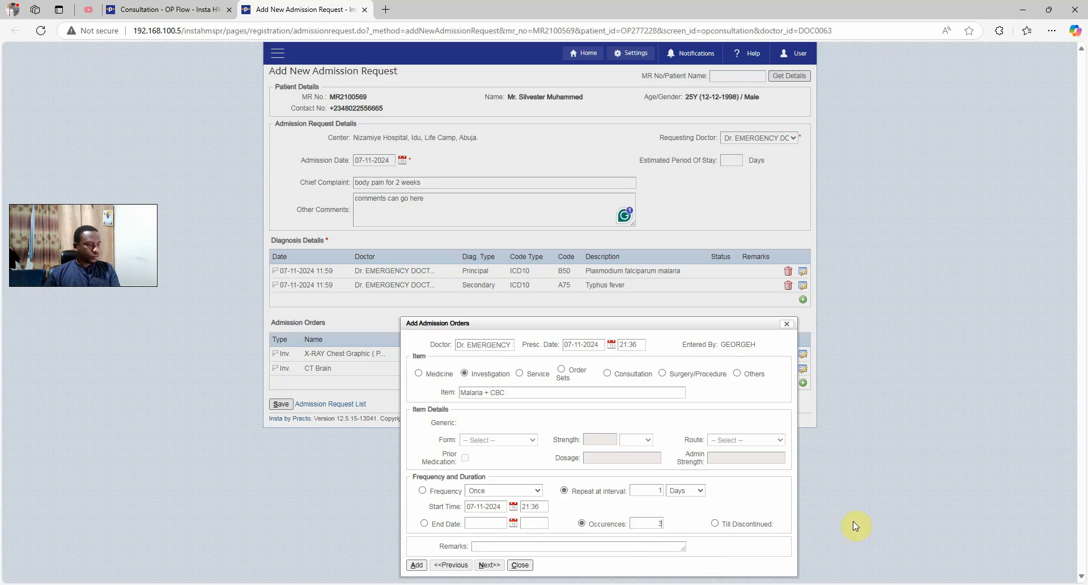
key("Return")
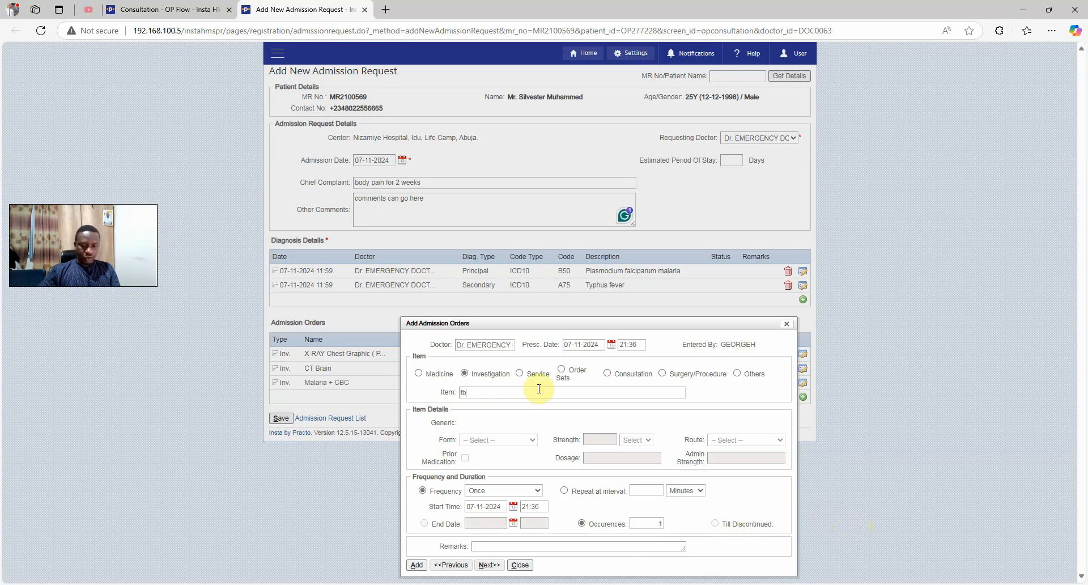
Add Full Blood Count repeating every 1 day till discontinued
type("fb")
left_click(538, 406)
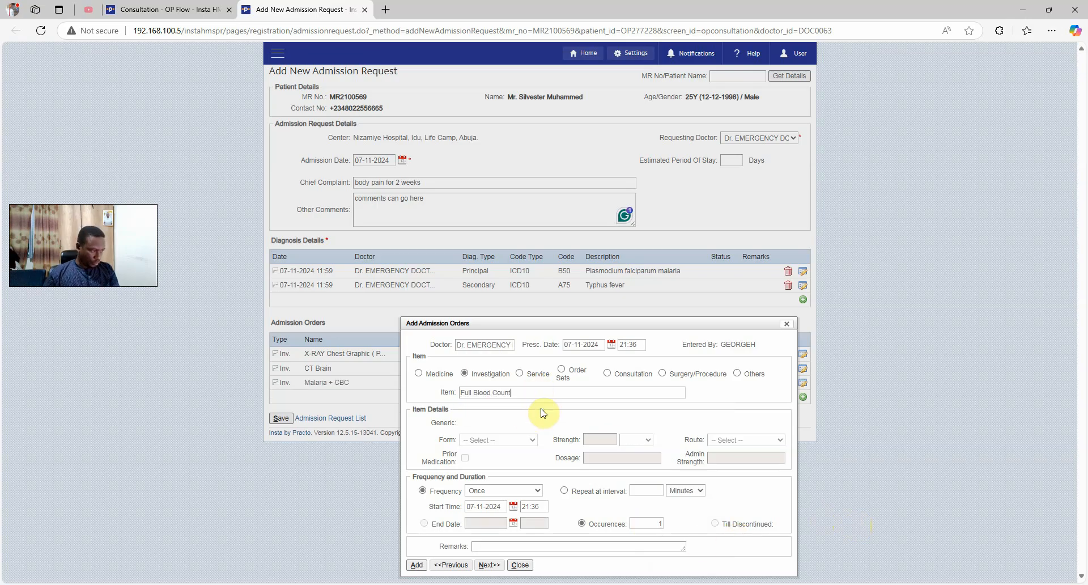
left_click(563, 490)
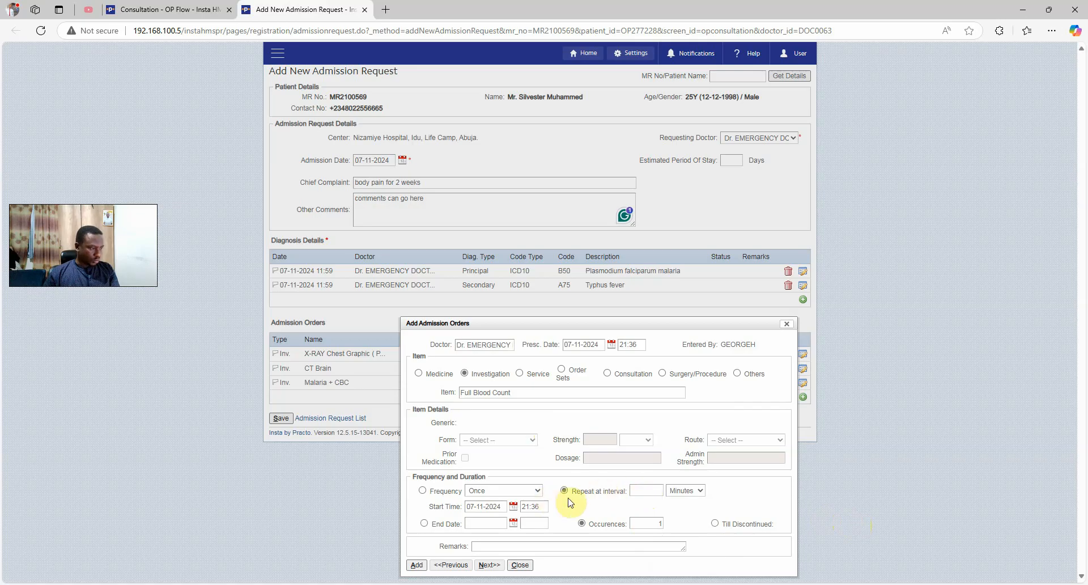
left_click(642, 492)
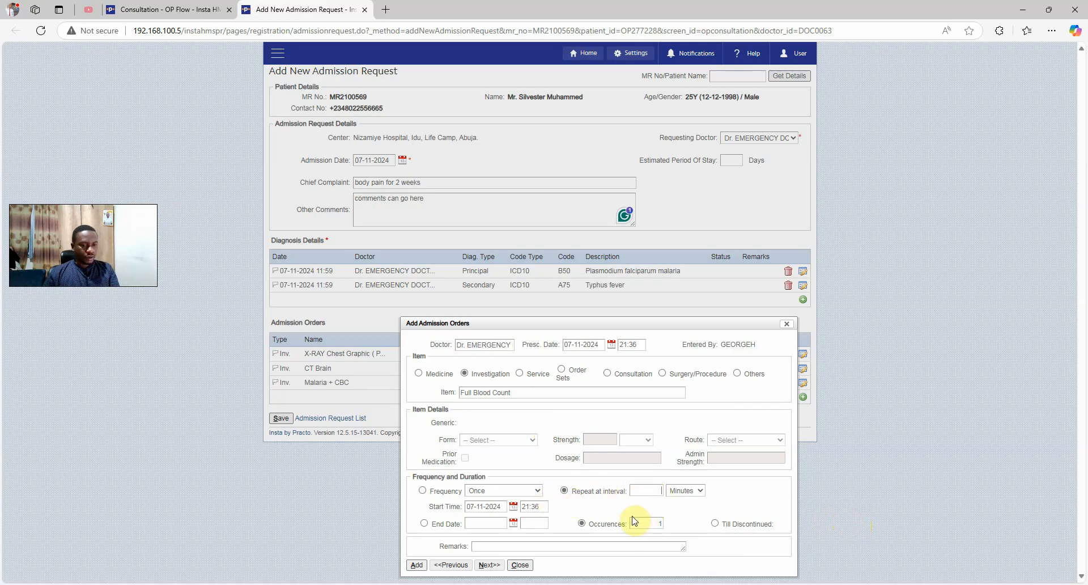
type("1")
left_click(685, 491)
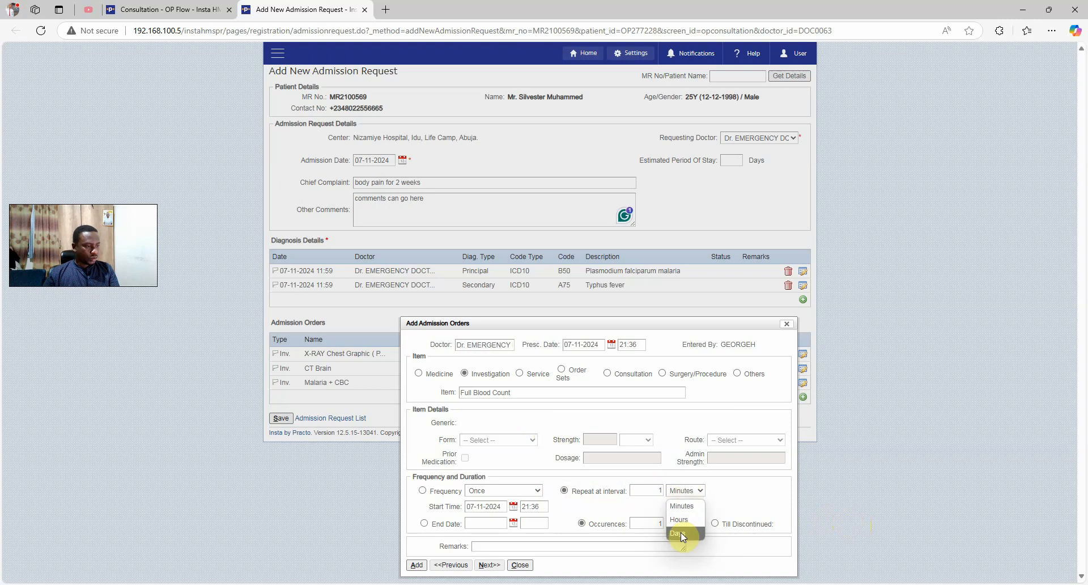
left_click(681, 532)
left_click(715, 523)
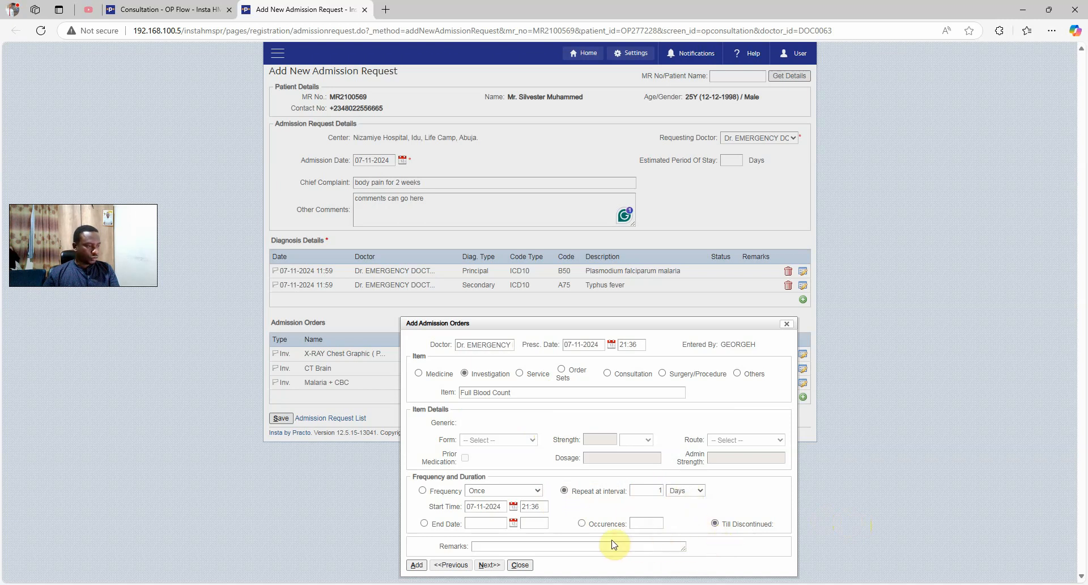
left_click(417, 566)
left_click(519, 565)
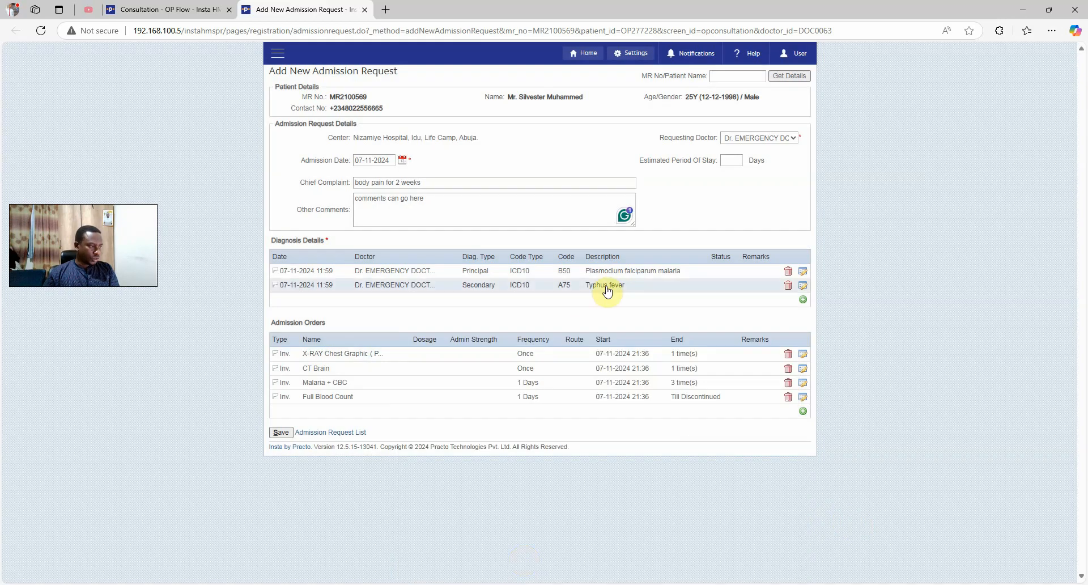
Save the admission request and open Registration > Admission Request to see it in progress
left_click(283, 434)
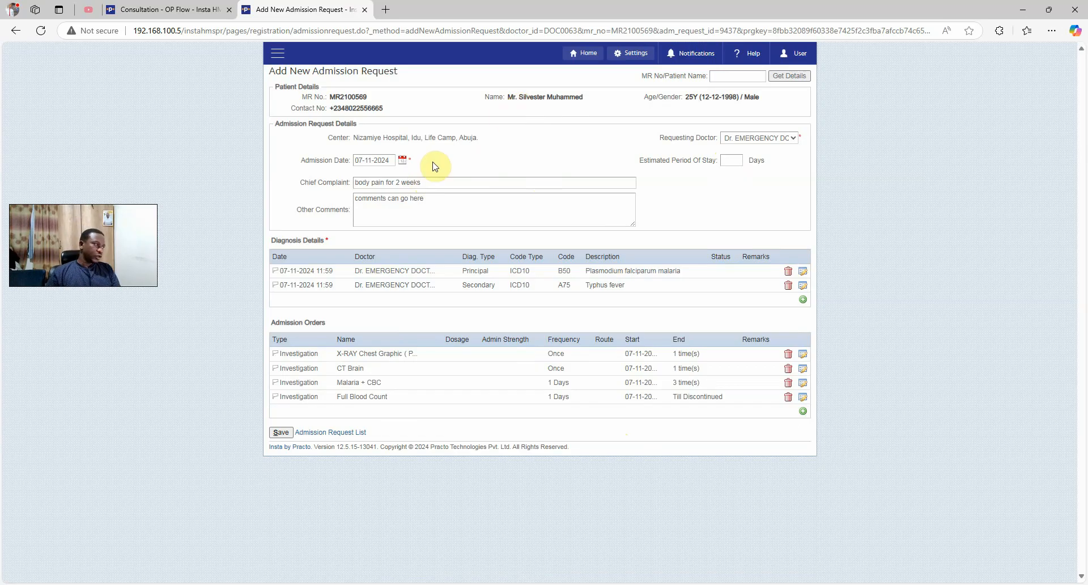
left_click(278, 54)
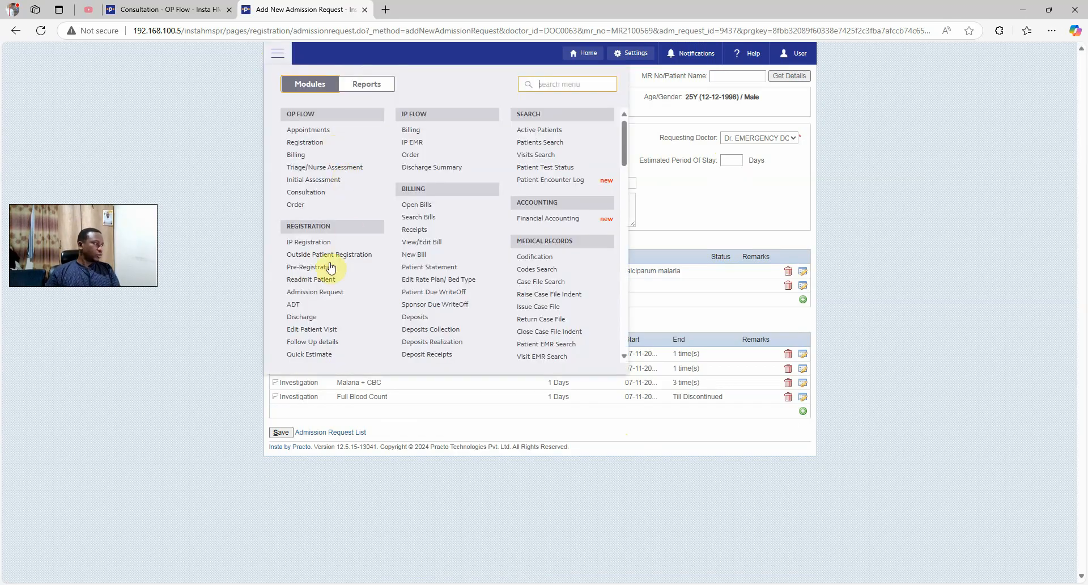
left_click(316, 294)
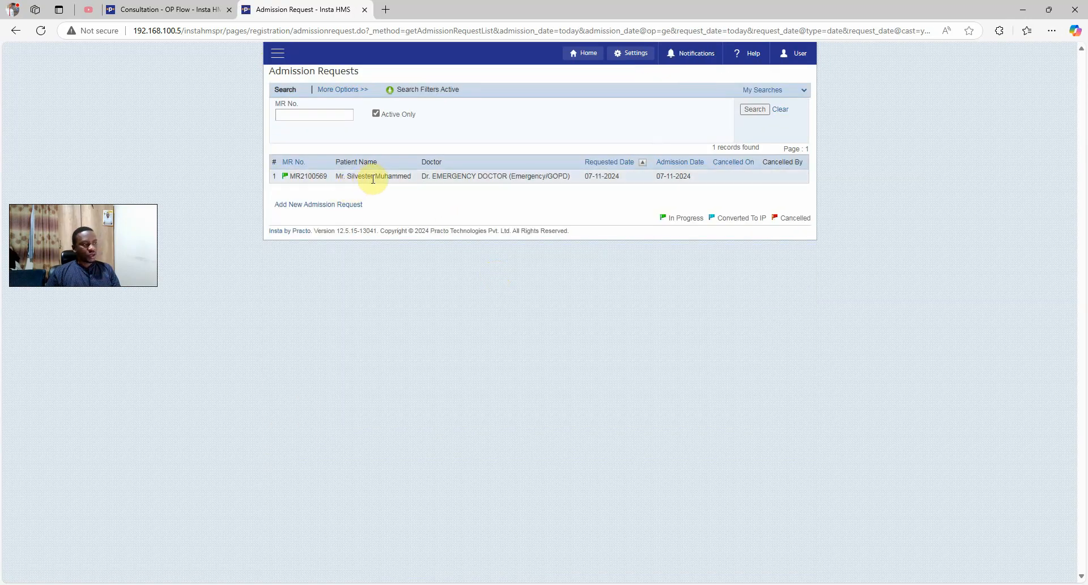
Convert the patient's admission request to an IP visit with Convert To IP
left_click(423, 181)
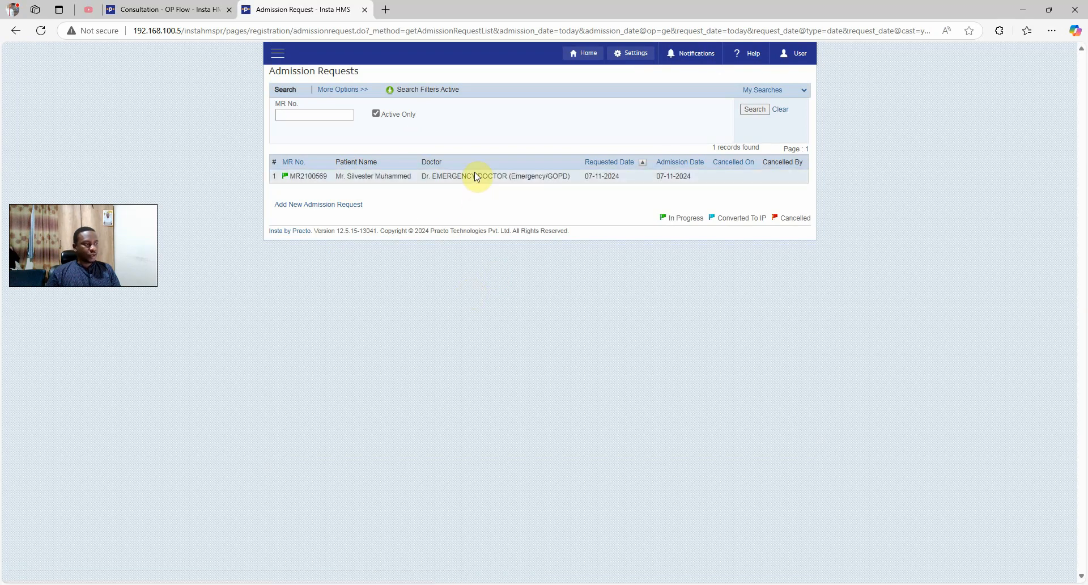
left_click(476, 179)
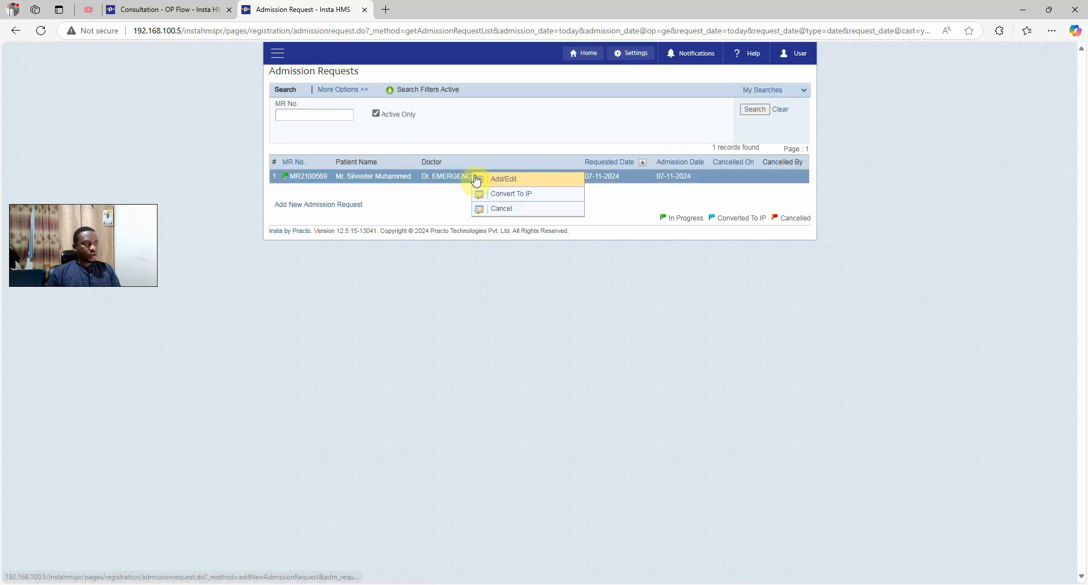
left_click(514, 197)
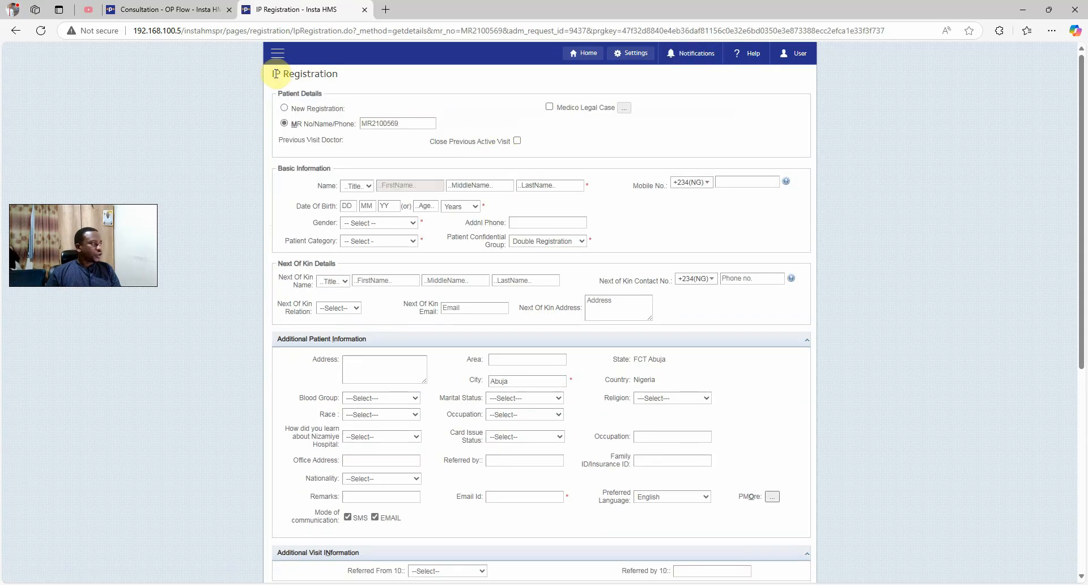
left_click_drag(276, 74, 364, 85)
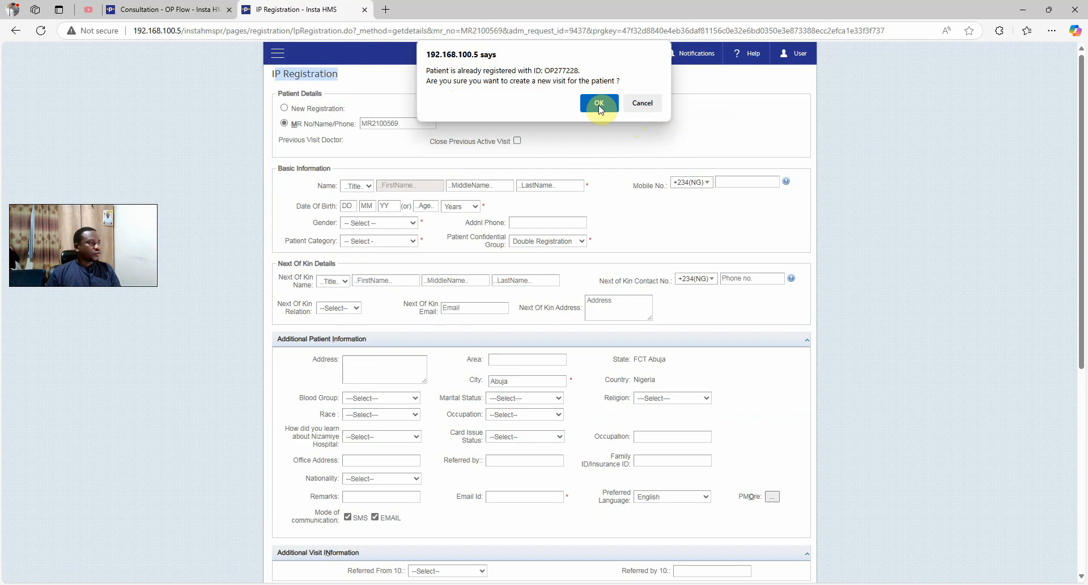
Confirm creating a new visit and collapse the Additional Patient Information section
left_click(599, 104)
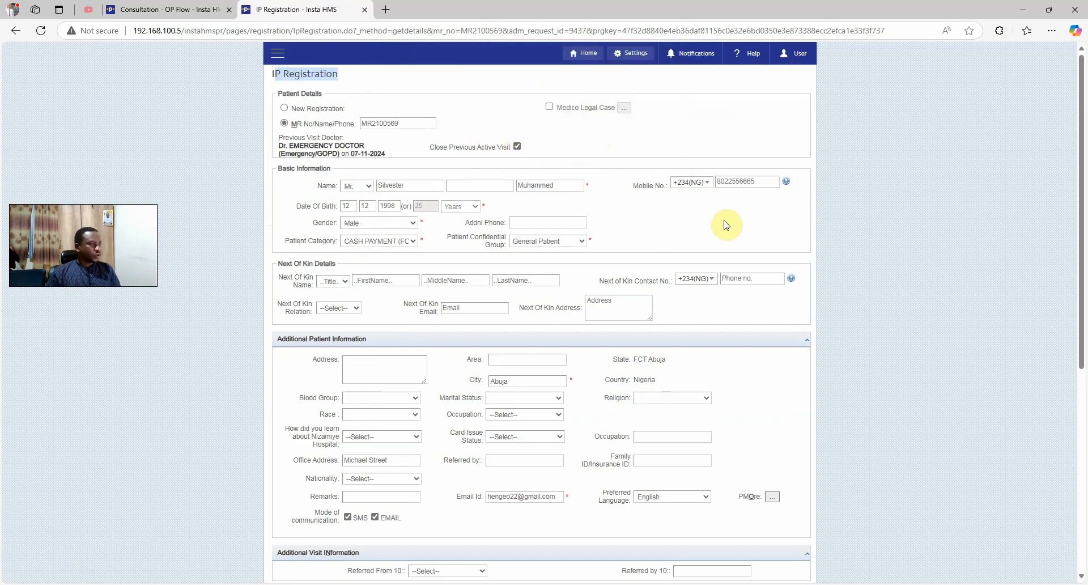
scroll(486, 317, "down", 2)
scroll(483, 309, "up", 1)
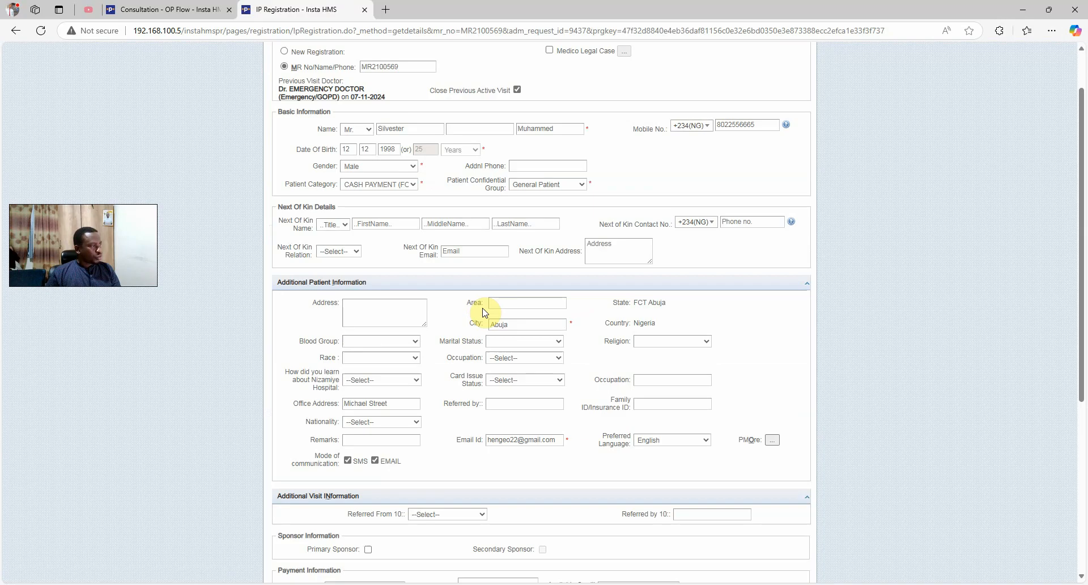
scroll(456, 249, "down", 2)
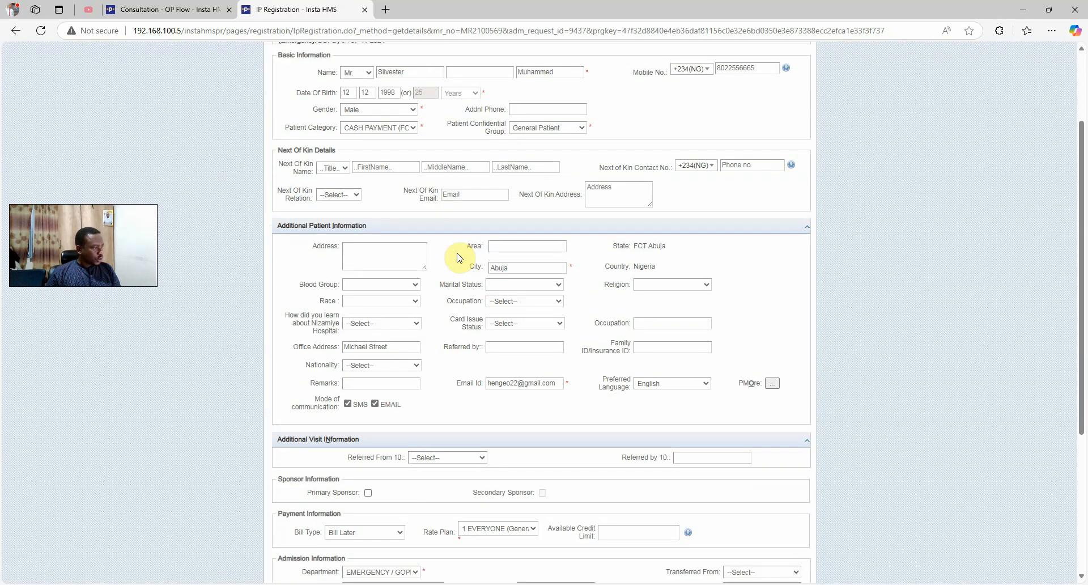
scroll(459, 258, "down", 2)
left_click(456, 249)
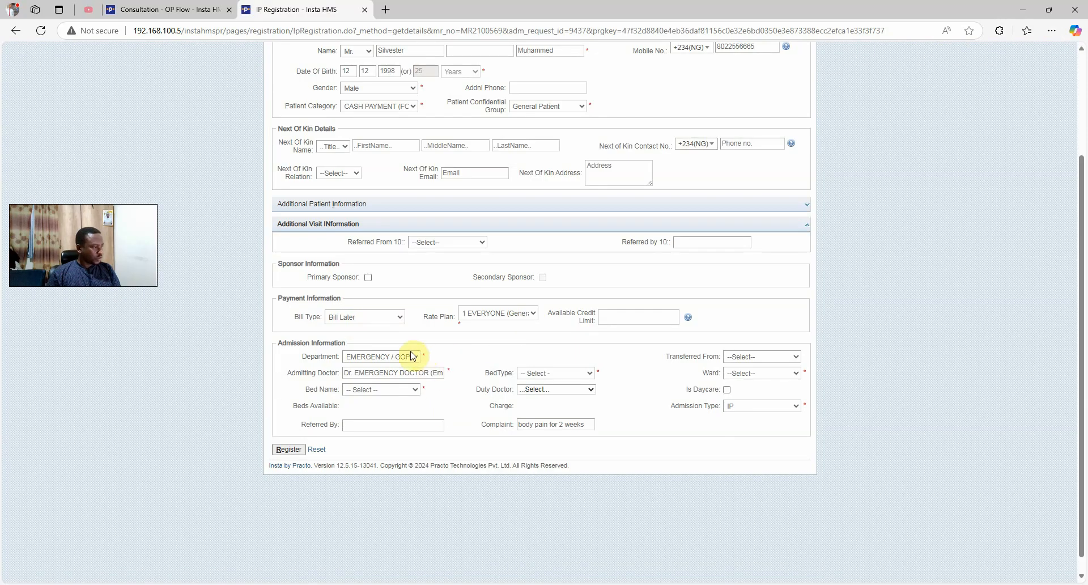
left_click(509, 314)
left_click(509, 314)
Set the admission bed type to VIP
left_click(400, 390)
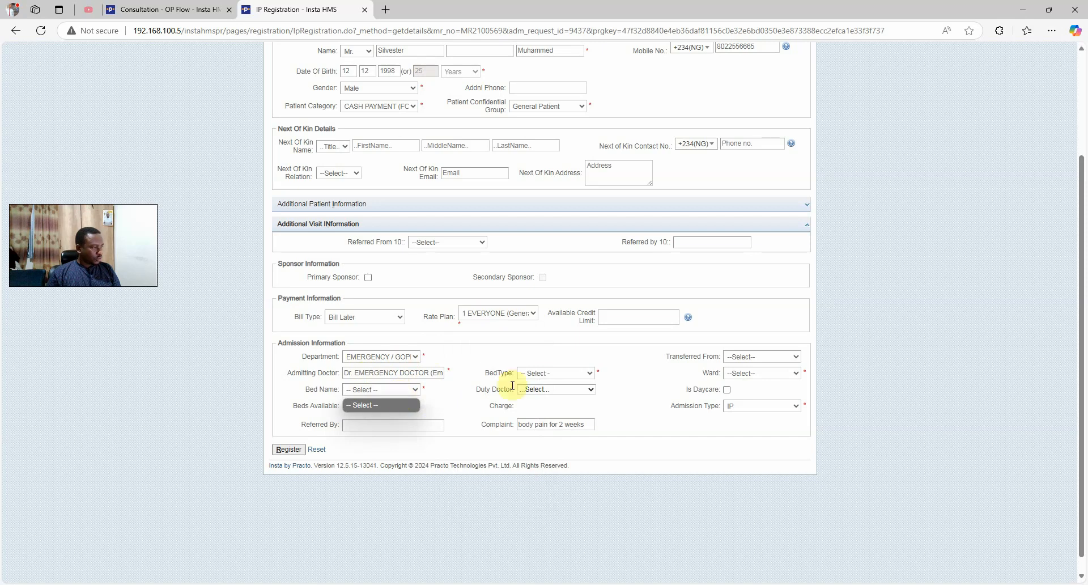
left_click(543, 374)
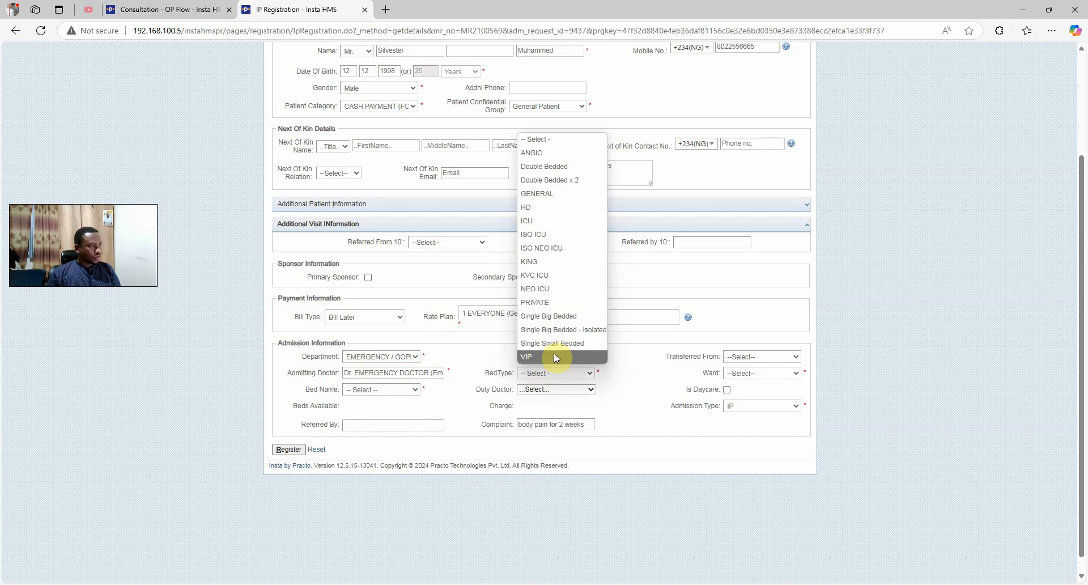
left_click(555, 357)
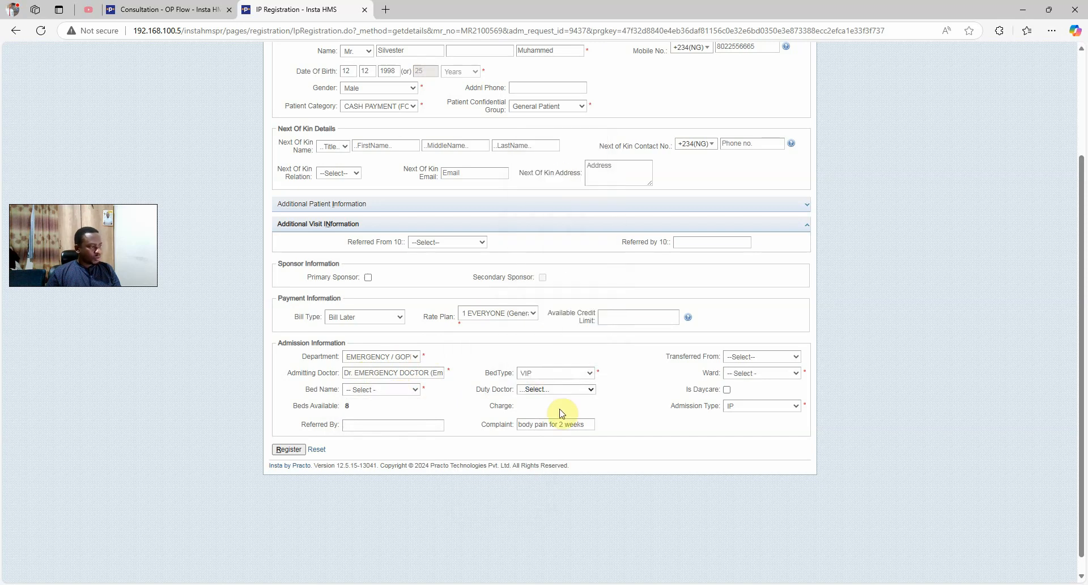
left_click(374, 390)
Assign ward 213 (VIP) and bed VIP2, charged 482000.00 per day
left_click(758, 373)
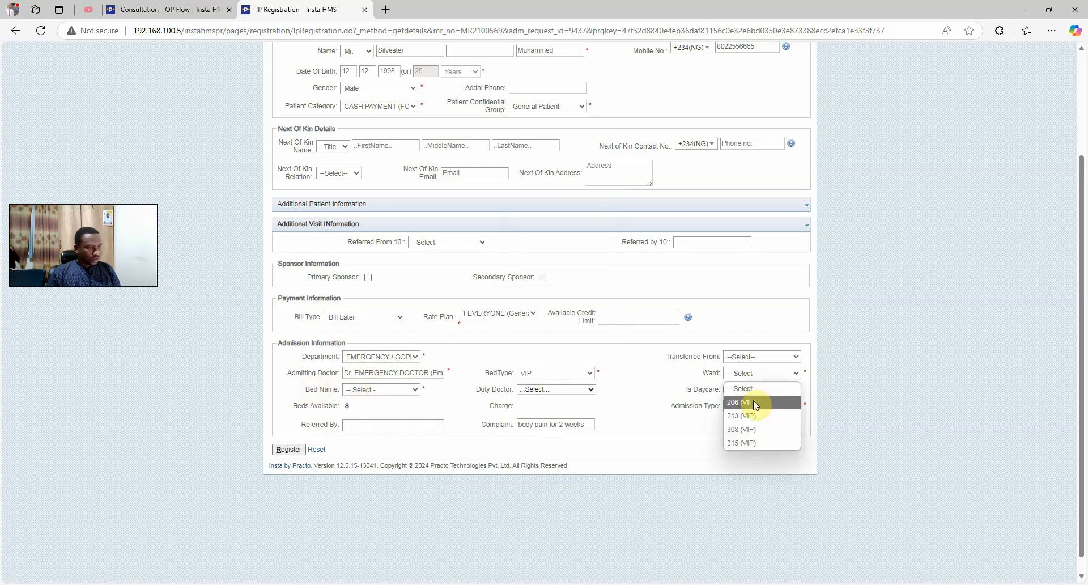
left_click(753, 400)
left_click(755, 377)
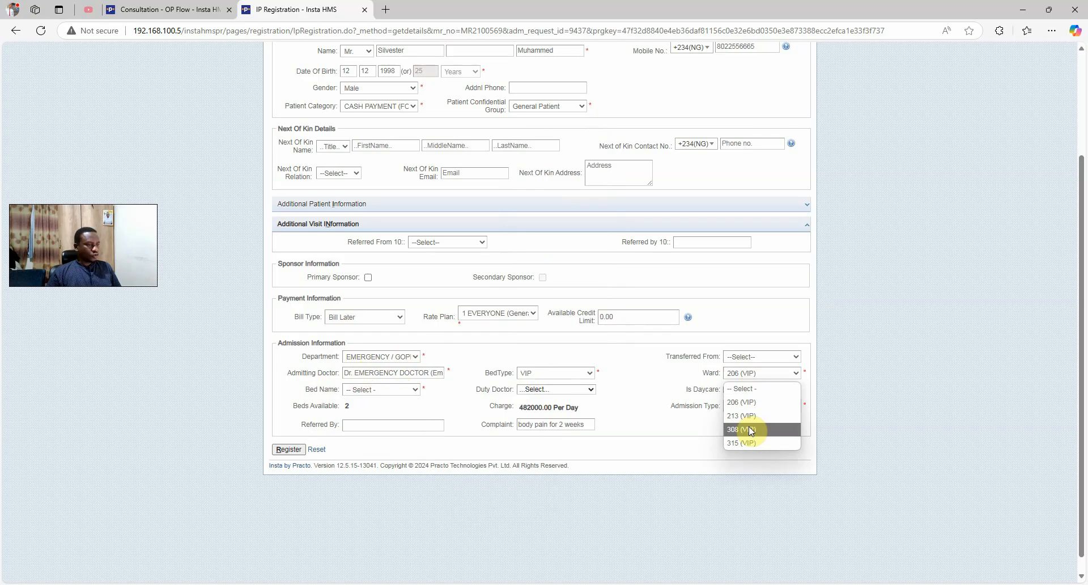
left_click(402, 391)
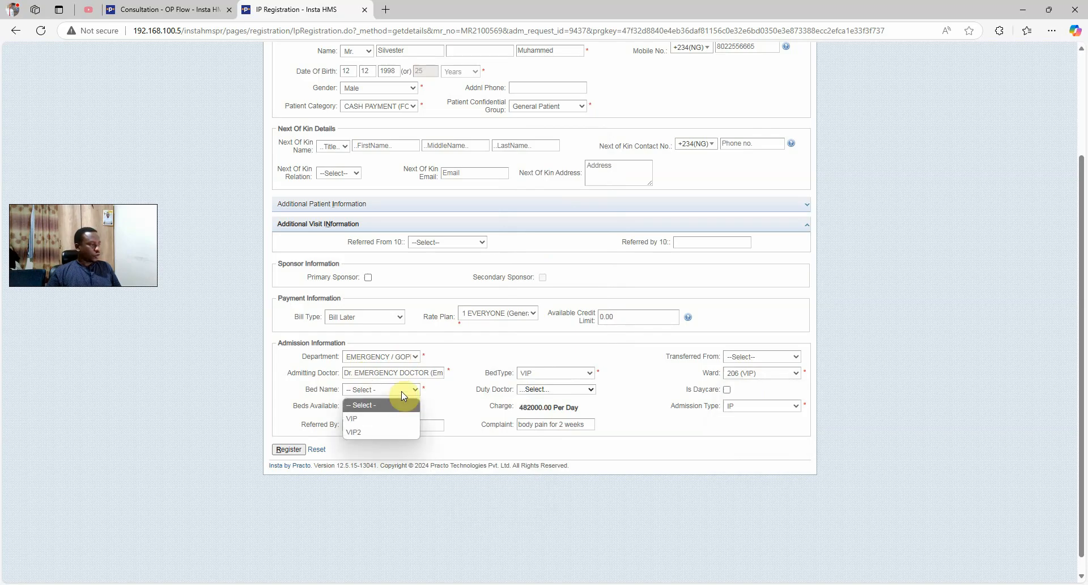
left_click(385, 420)
left_click(765, 375)
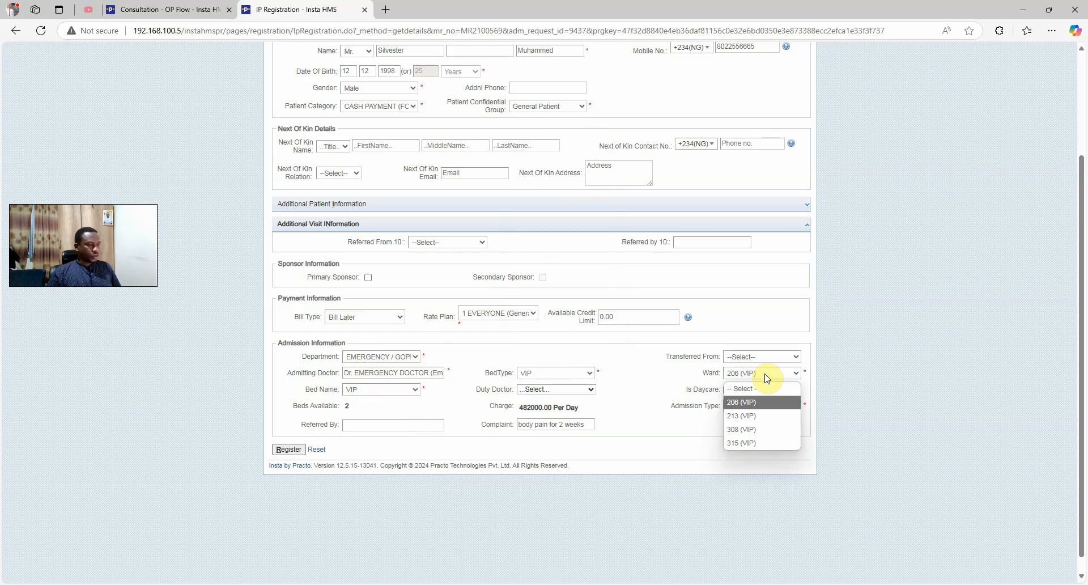
left_click(742, 416)
left_click(371, 389)
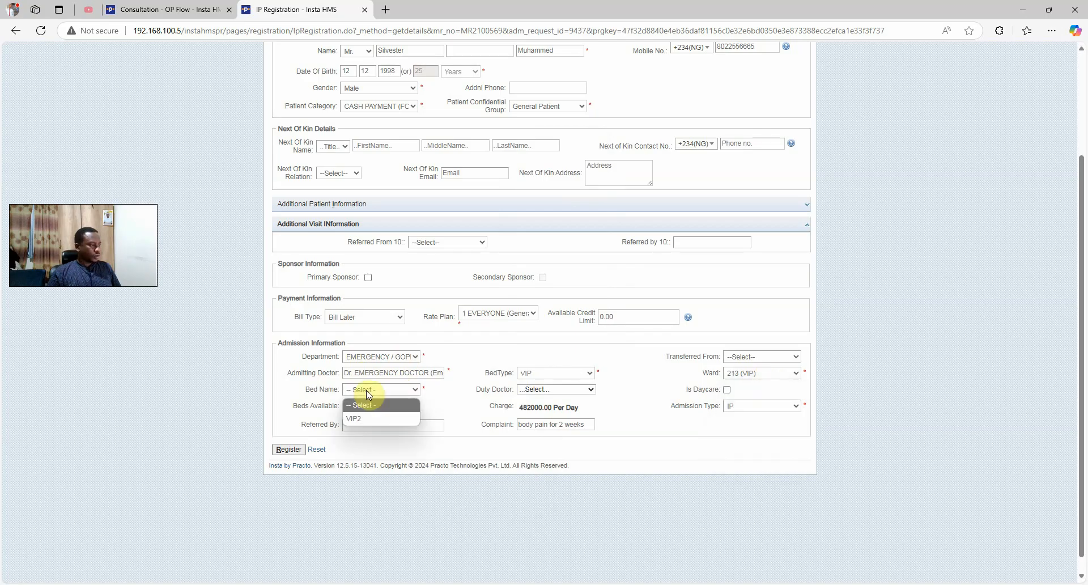
left_click(371, 419)
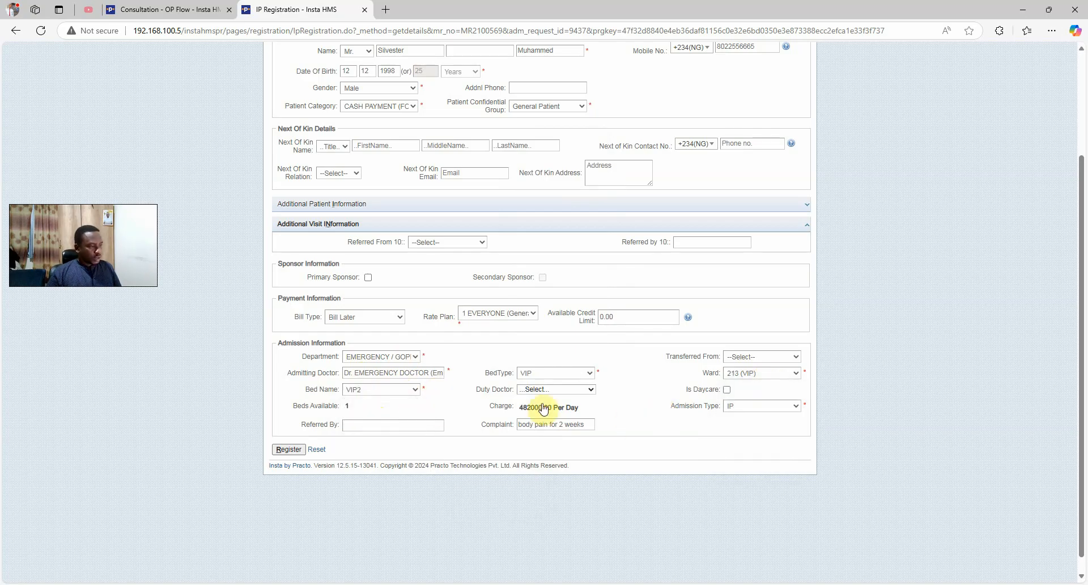
left_click(581, 392)
left_click(581, 393)
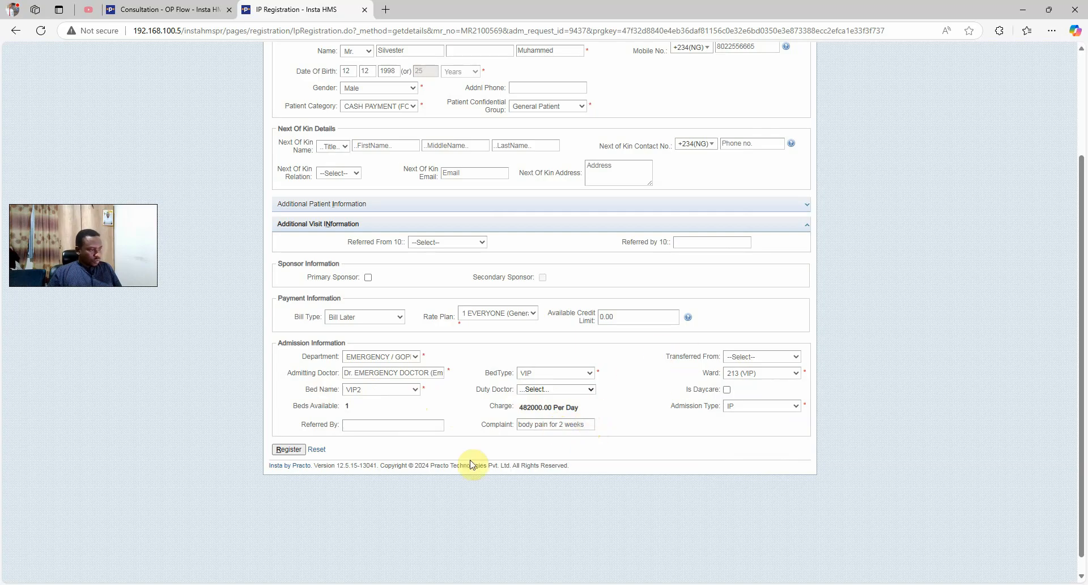
Register the inpatient admission for the new visit
left_click(295, 449)
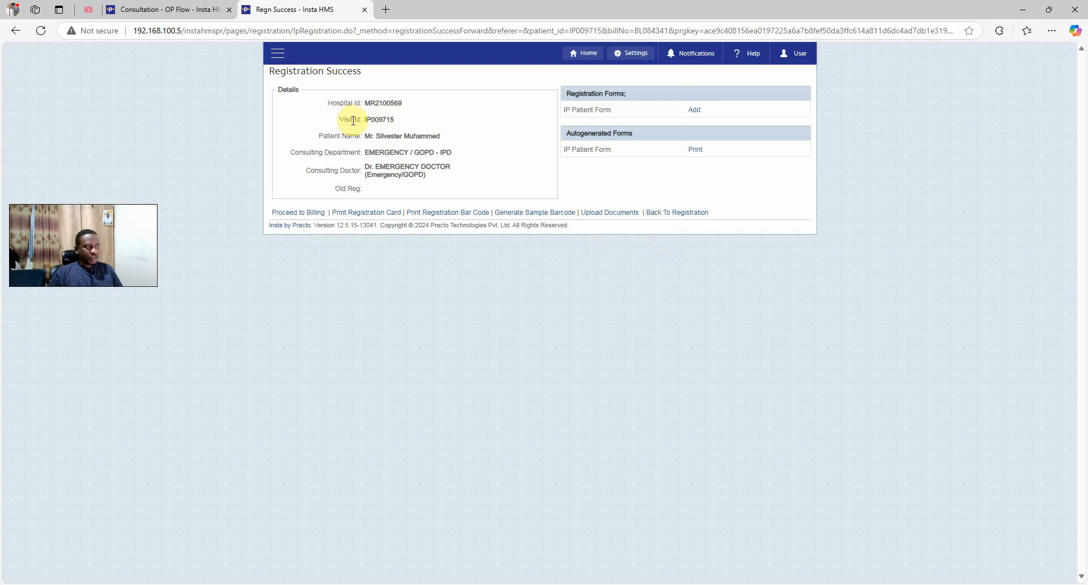
left_click_drag(353, 120, 396, 120)
left_click(393, 138)
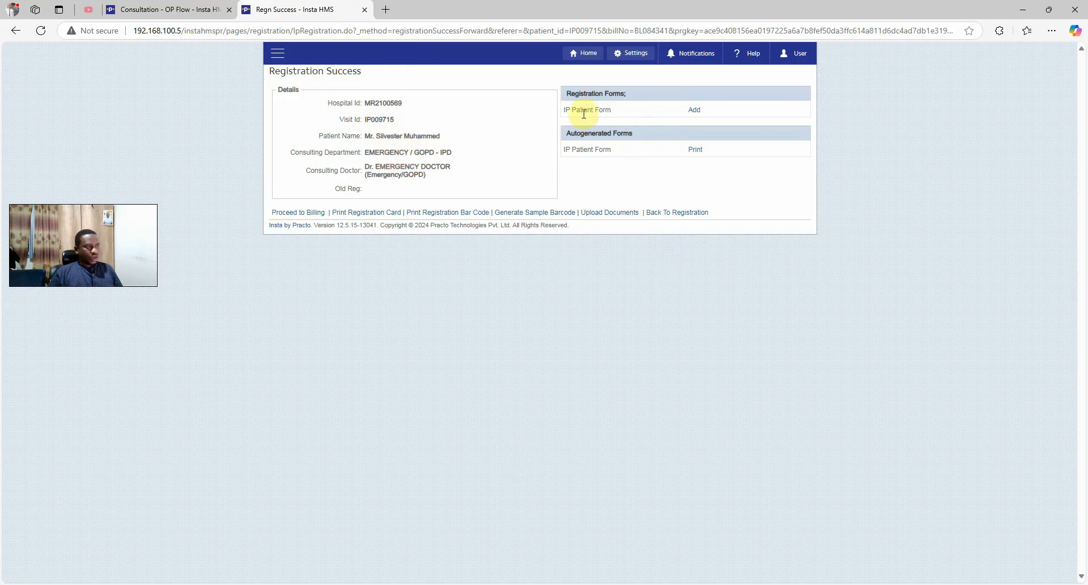
Add and save an IP Patient Form, then return to the Registration Success page
left_click(694, 112)
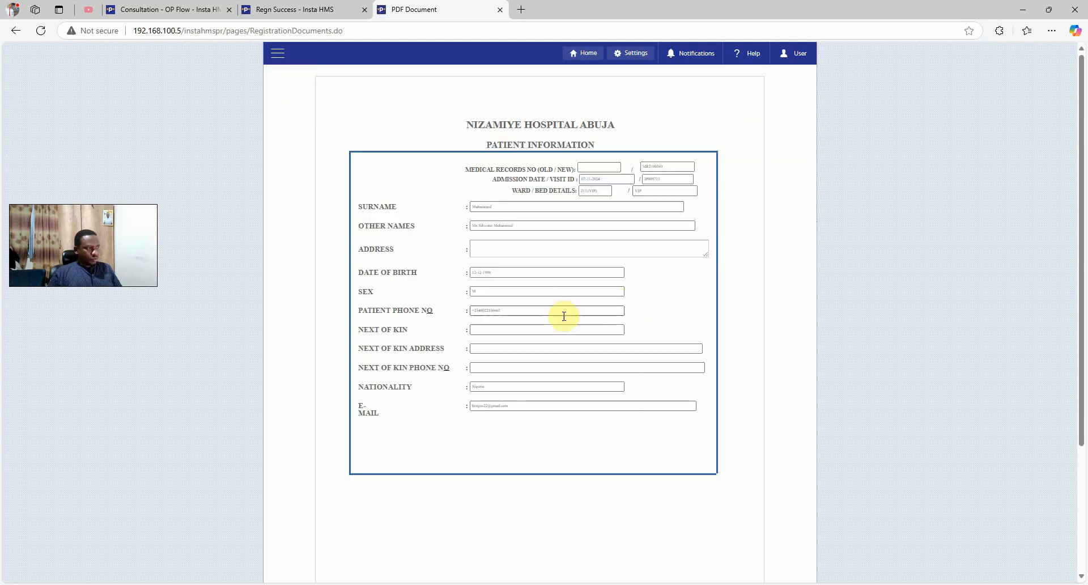
scroll(375, 415, "down", 3)
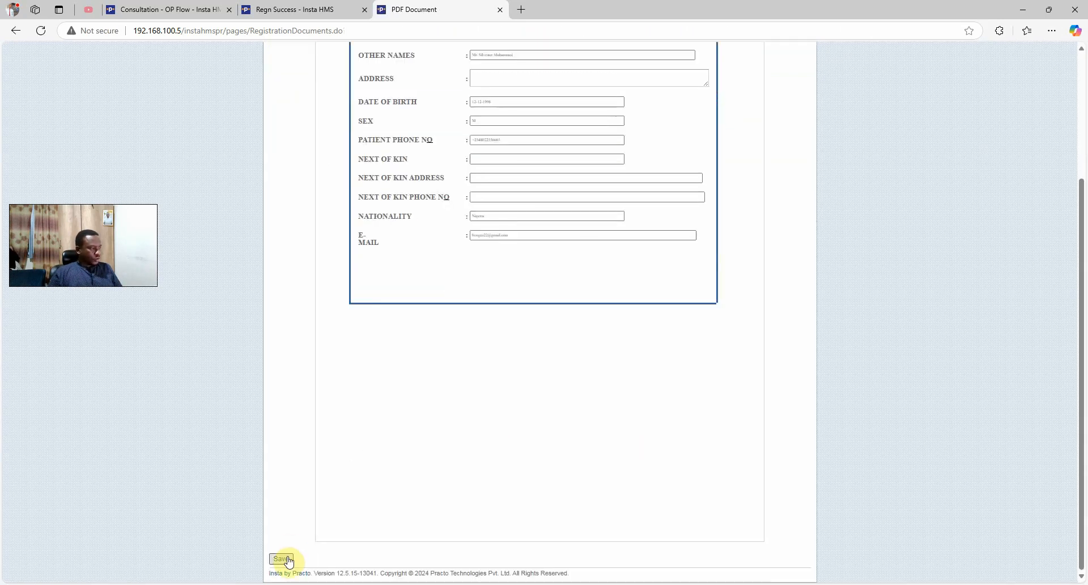
left_click(282, 559)
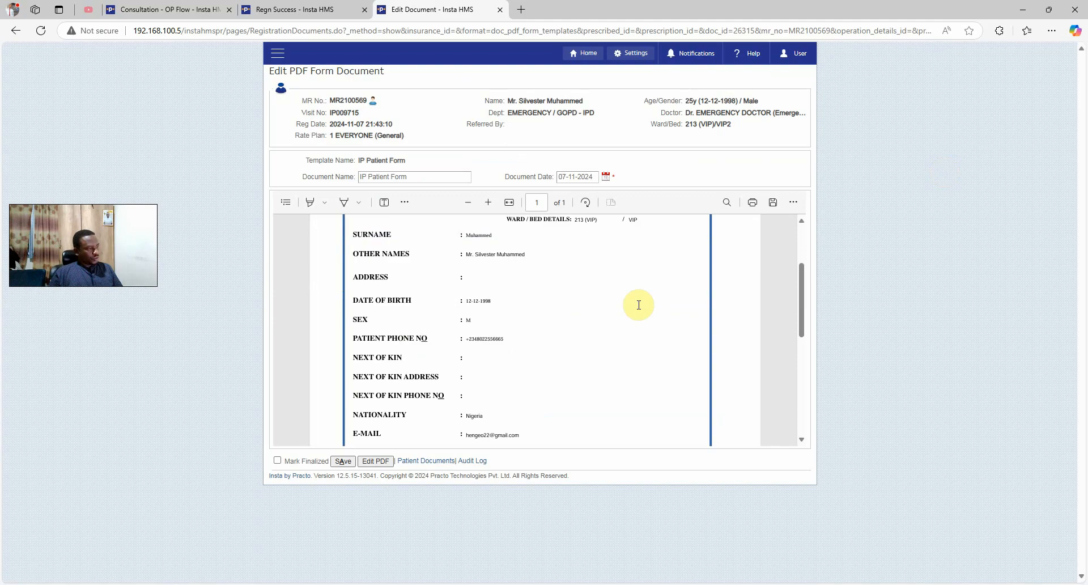
scroll(427, 410, "down", 5)
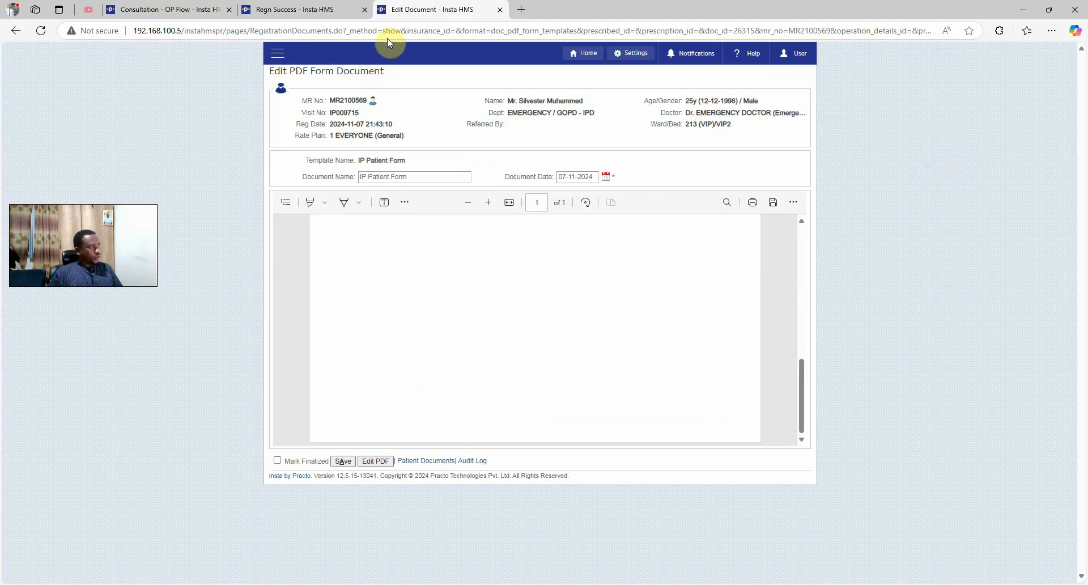
left_click(319, 20)
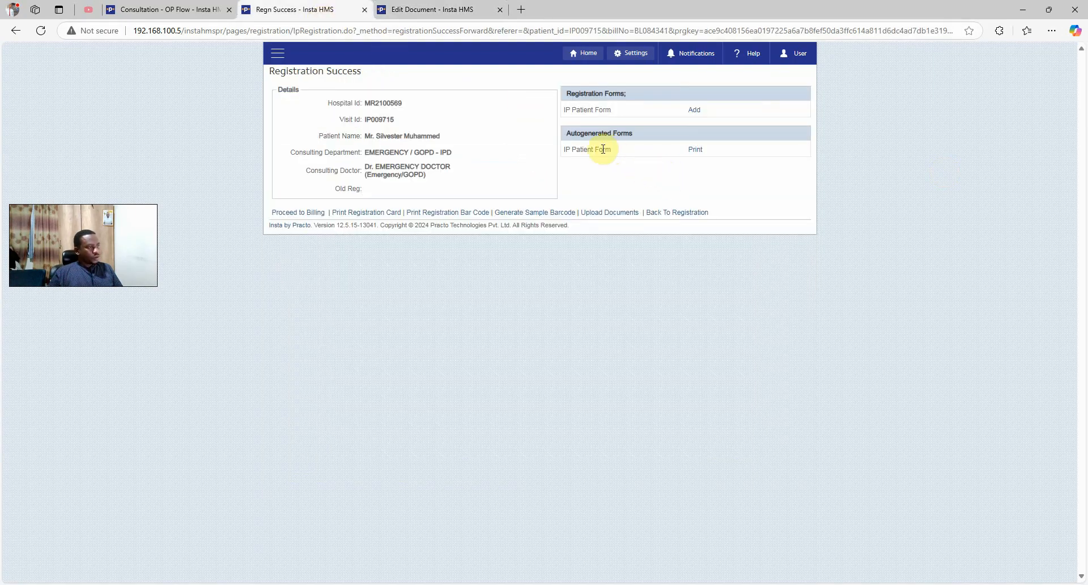
Print the IP Patient Form, registration ID card, registration barcode and sample barcode pages
left_click(700, 151)
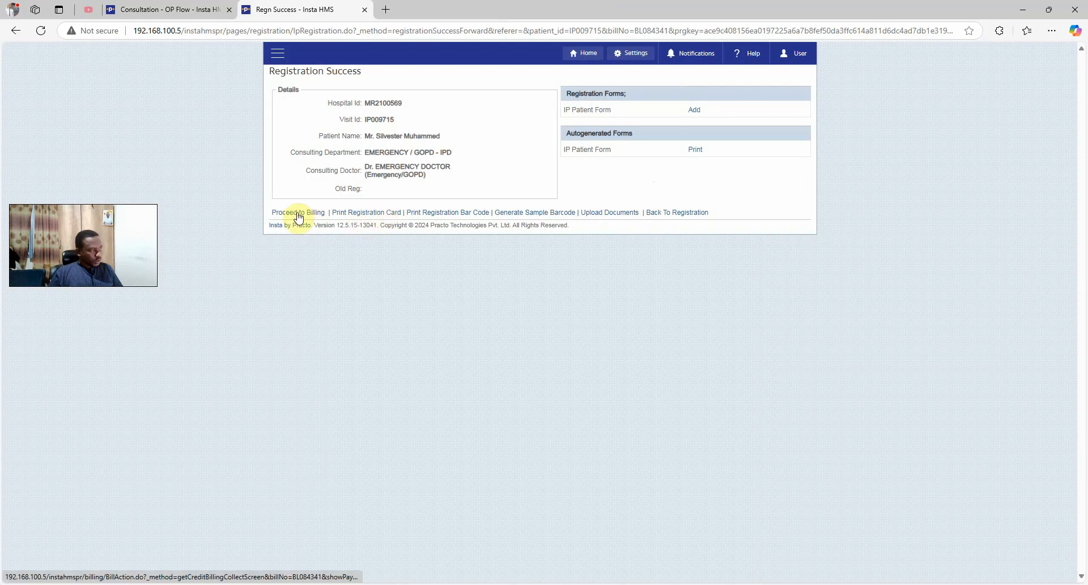
left_click(388, 218)
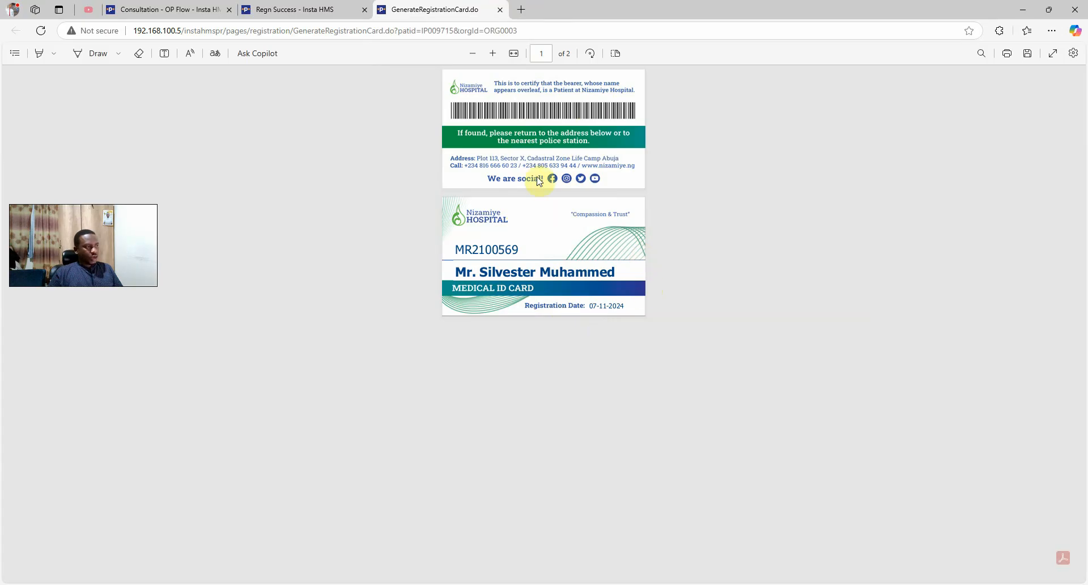
left_click(501, 11)
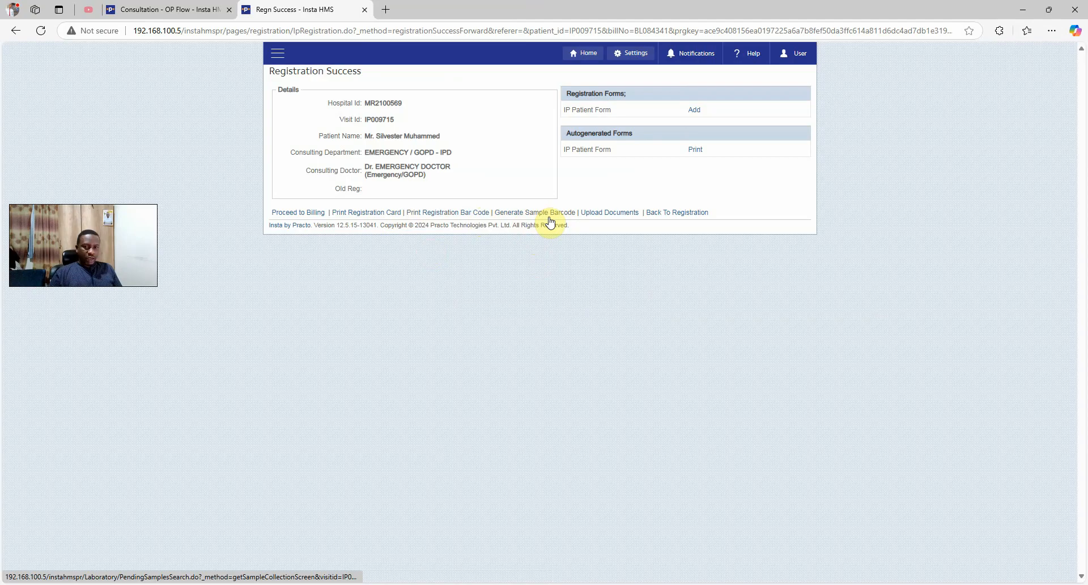
left_click(479, 213)
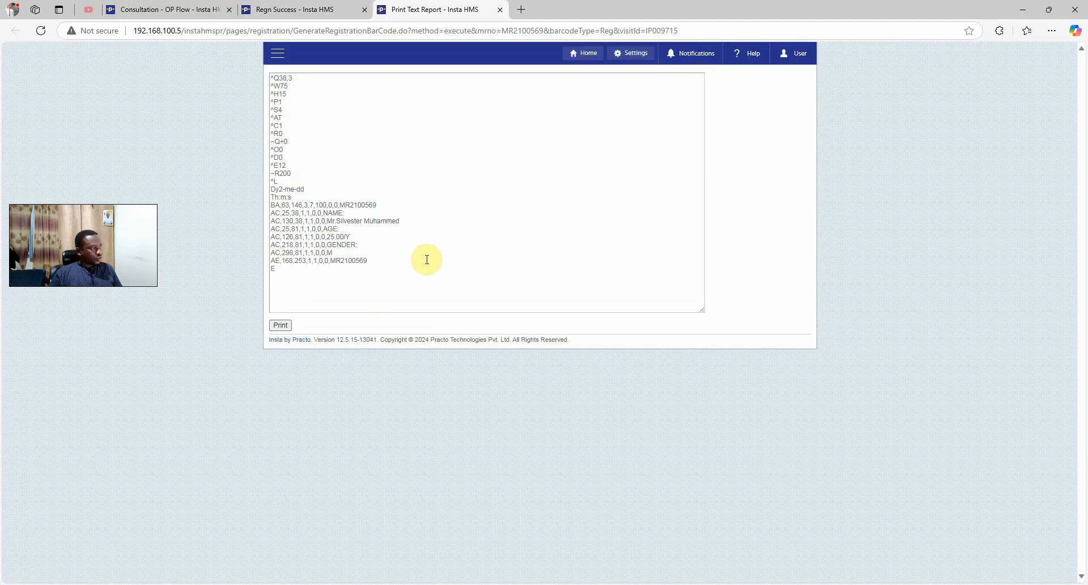
left_click(337, 17)
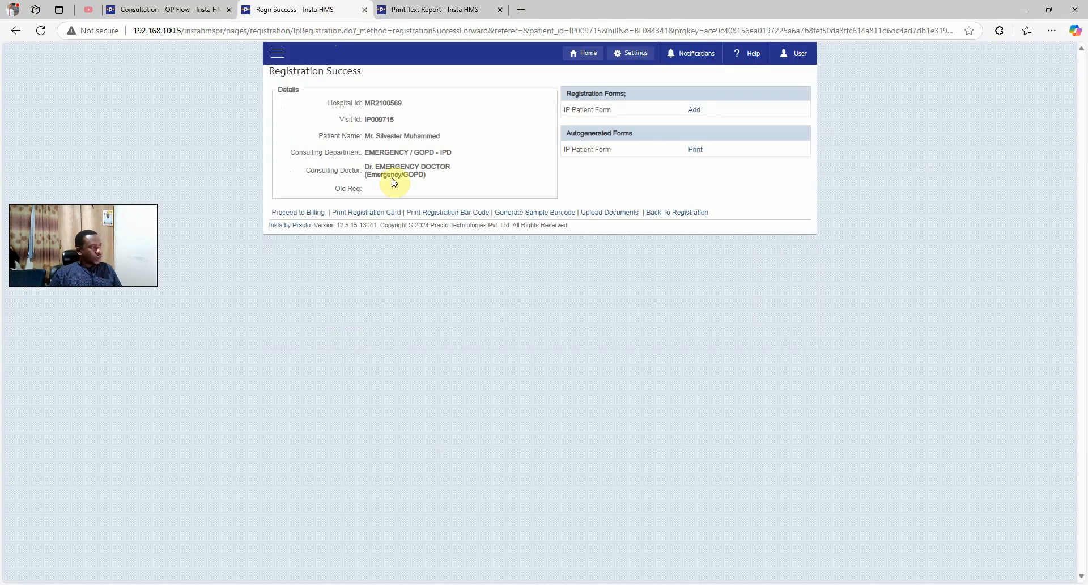
left_click(534, 214)
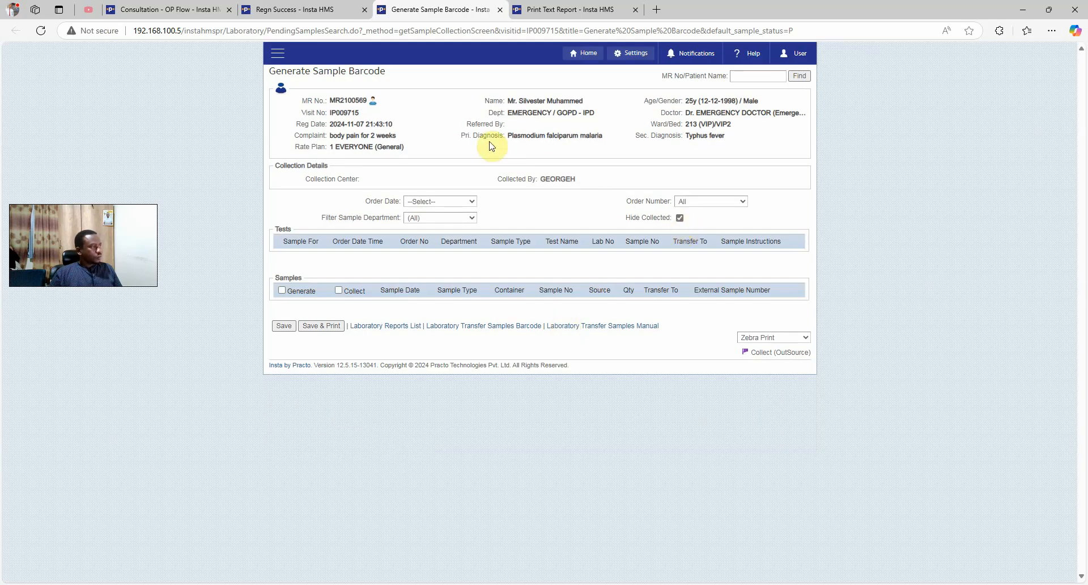
left_click(306, 6)
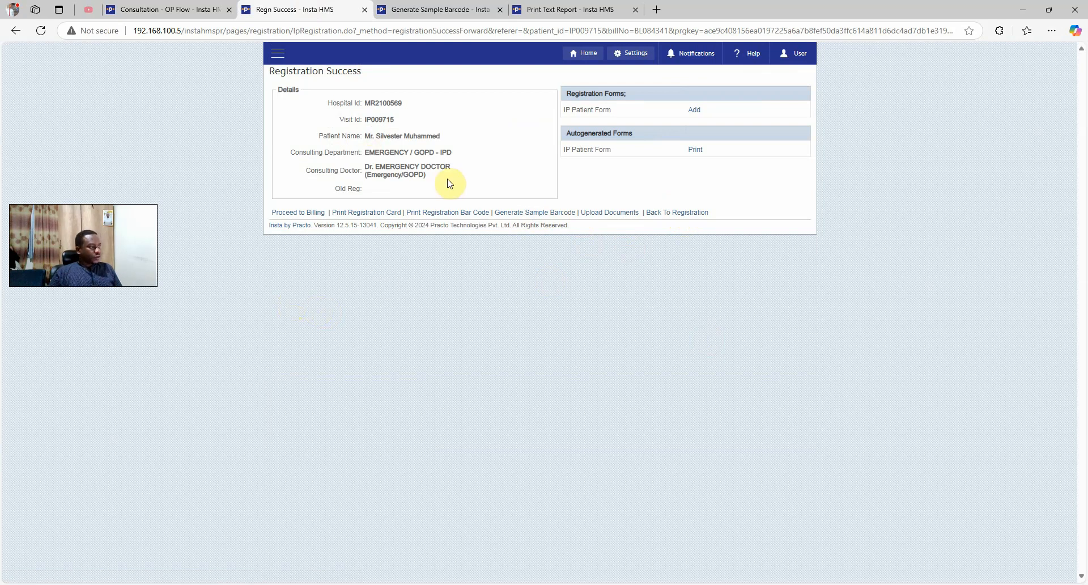
Record a 400000 cash advance payment on the IP bill
left_click(315, 215)
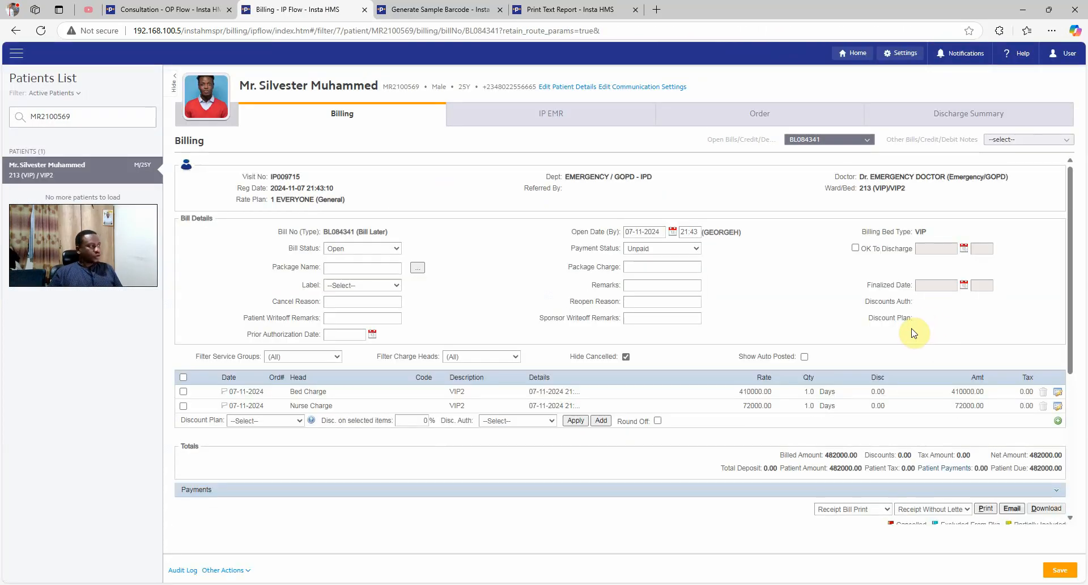
scroll(652, 314, "down", 1)
scroll(651, 320, "down", 1)
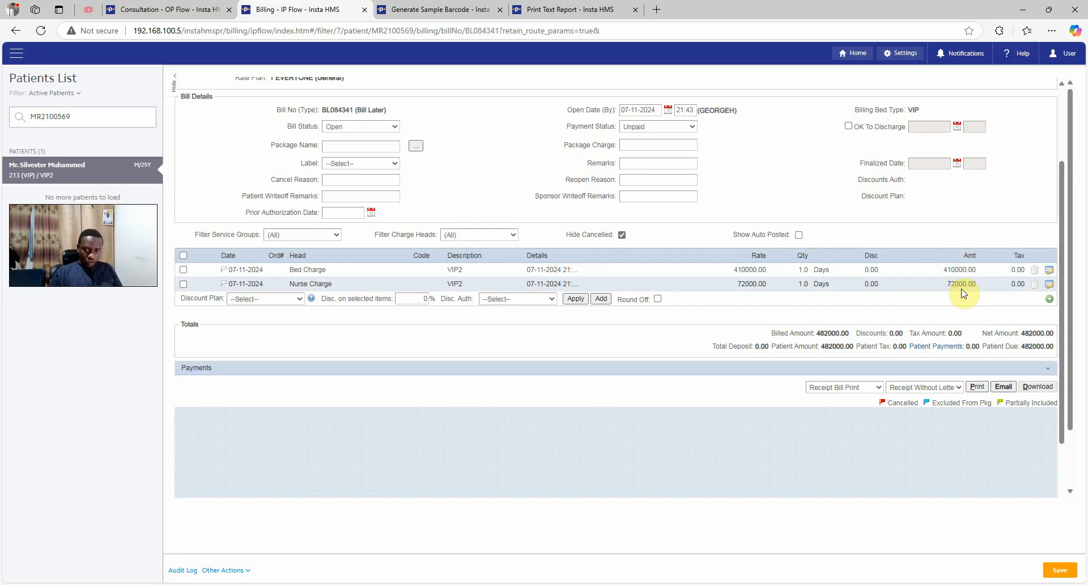
left_click(987, 369)
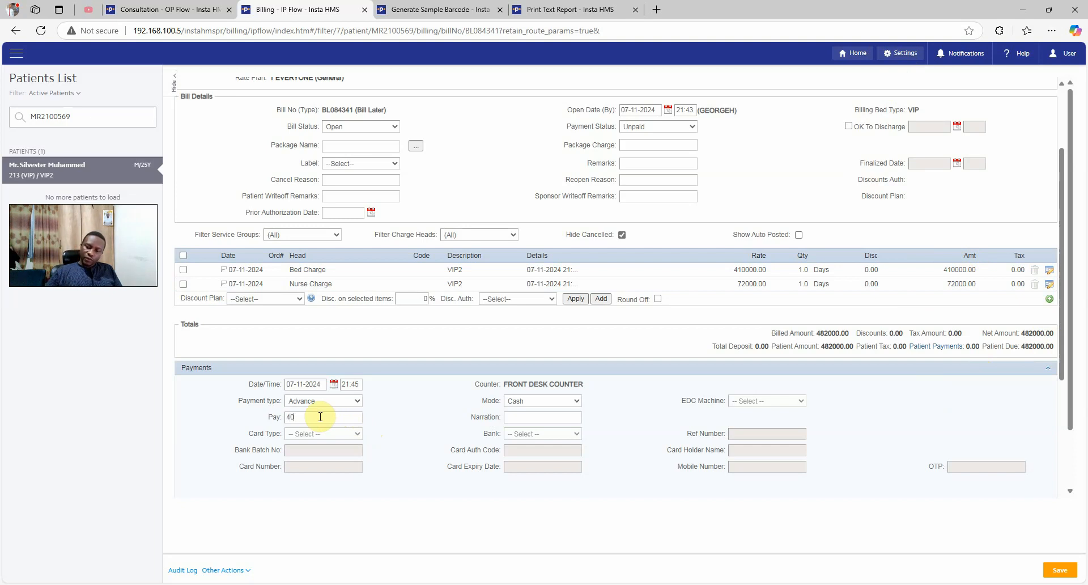
left_click(320, 417)
type("400000")
left_click(523, 417)
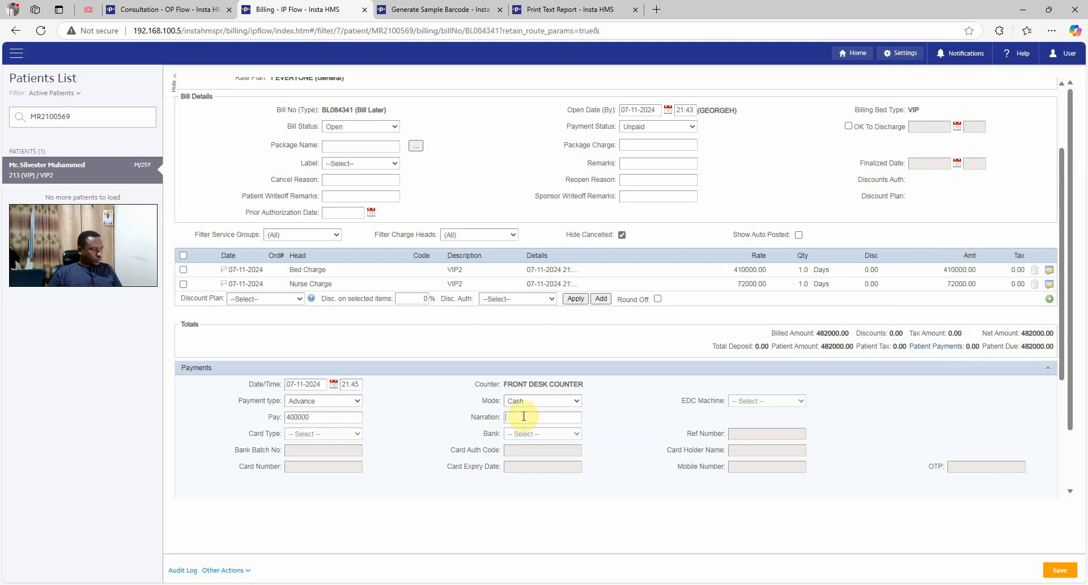
scroll(538, 410, "down", 1)
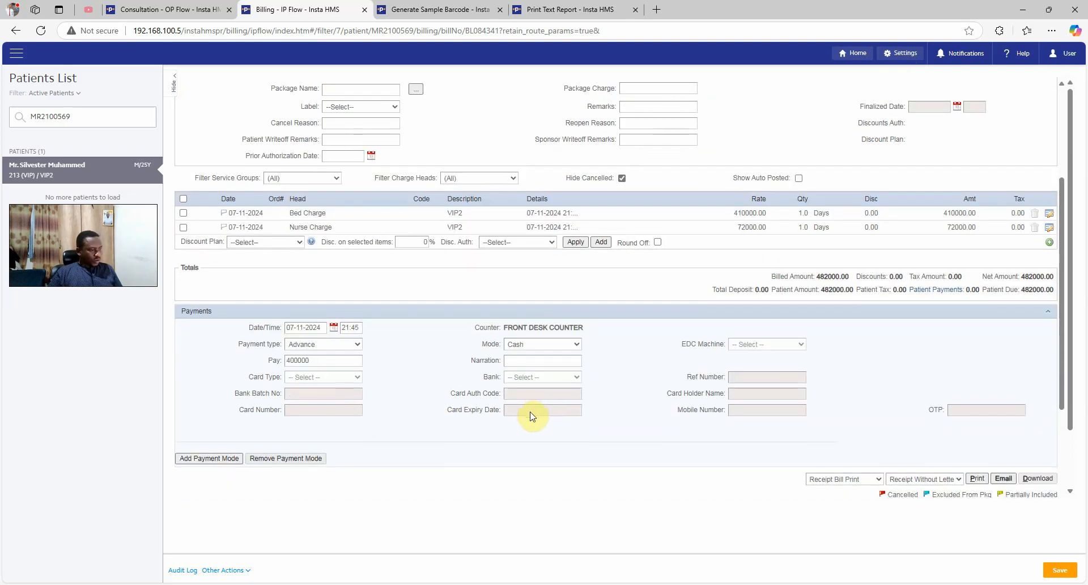
left_click(1057, 571)
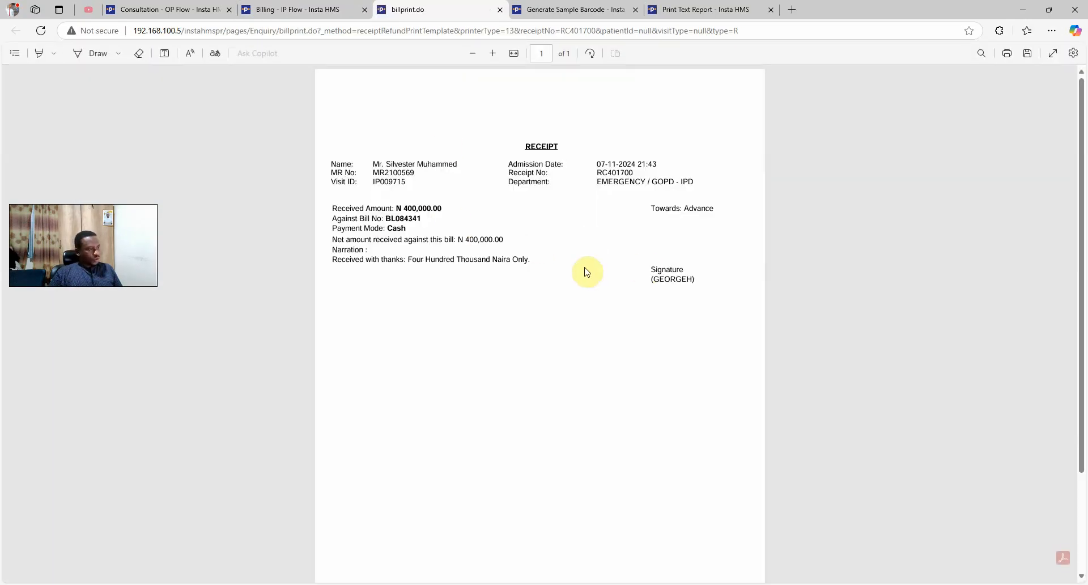
Record a second 400000 cash advance, bringing patient payments to 800000.00
left_click(300, 8)
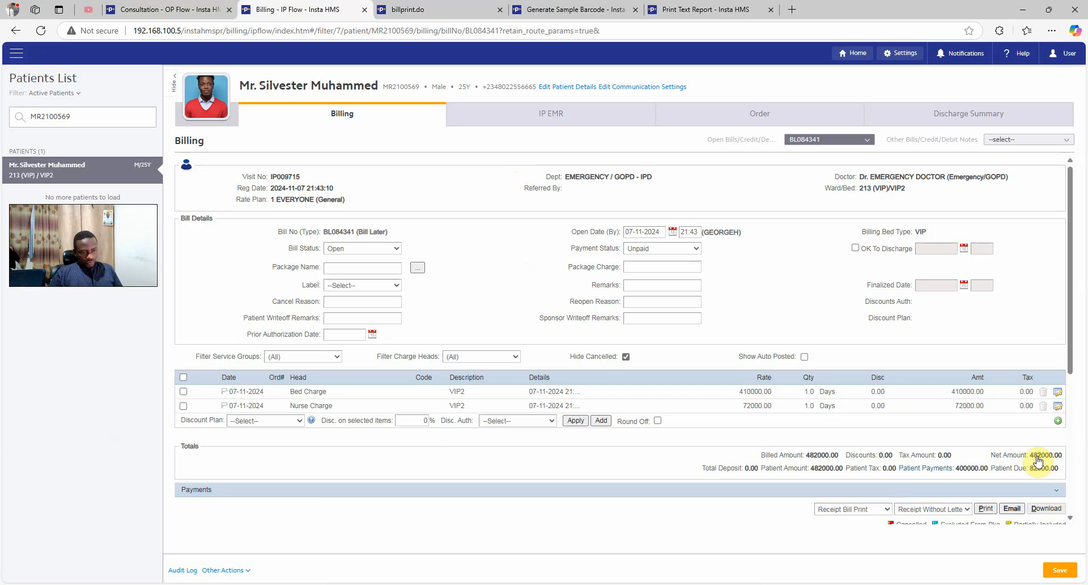
left_click_drag(1030, 456, 1041, 456)
left_click(680, 489)
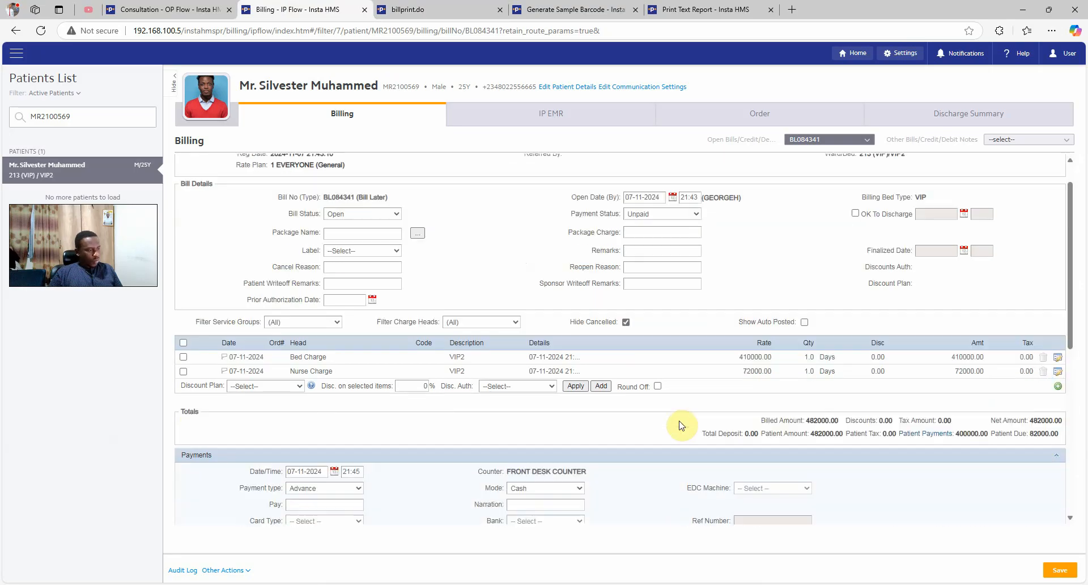
scroll(432, 368, "down", 4)
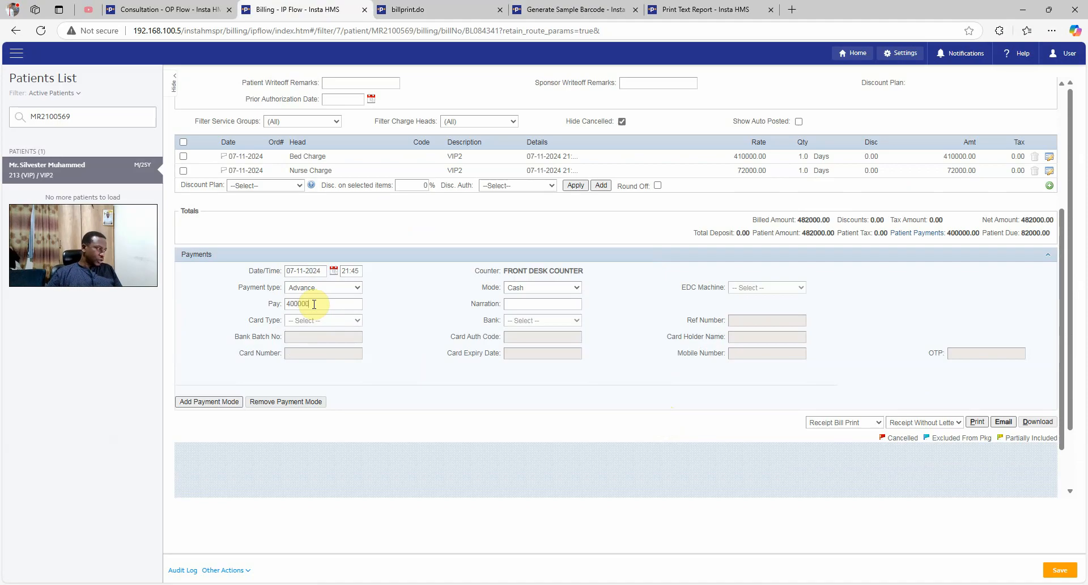
left_click(1059, 571)
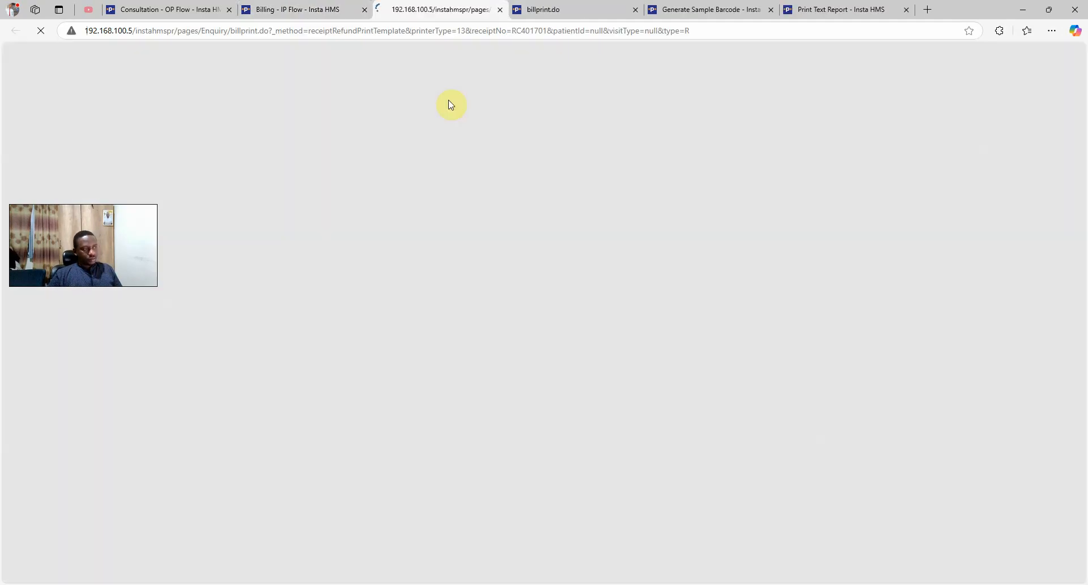
left_click(319, 11)
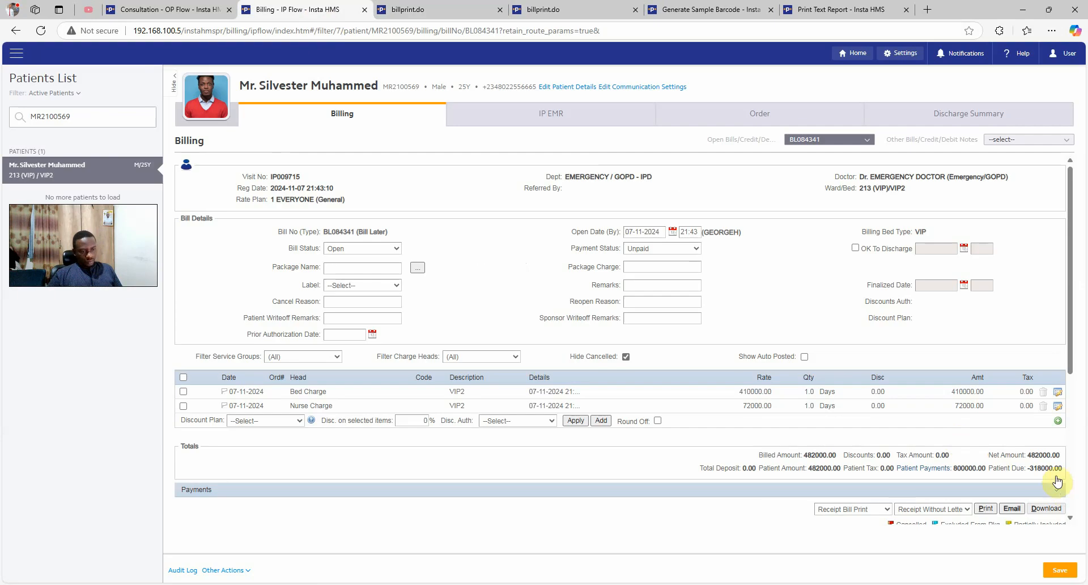
mouse_move(1040, 473)
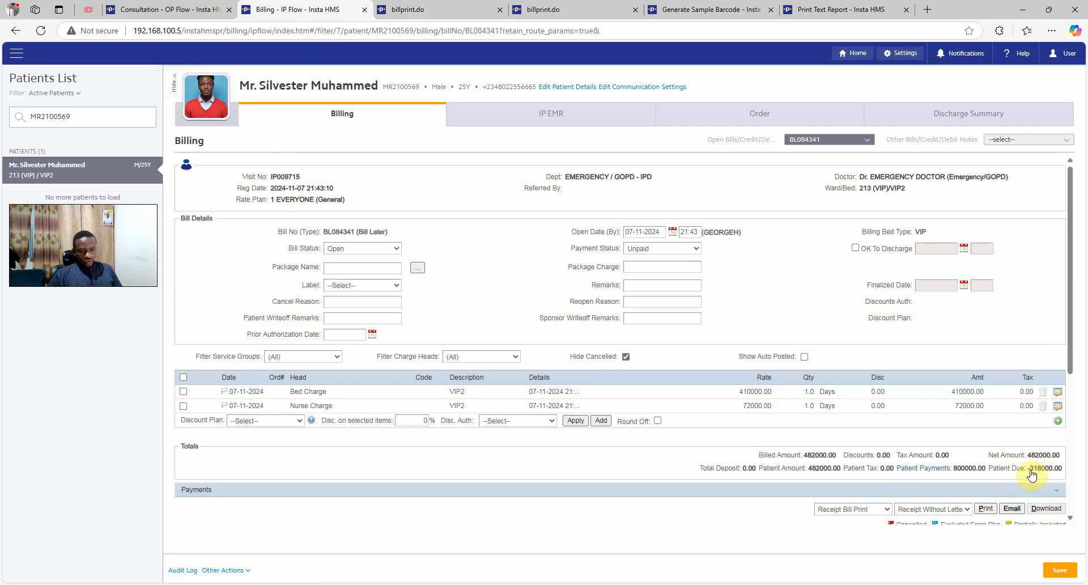
left_click(1058, 424)
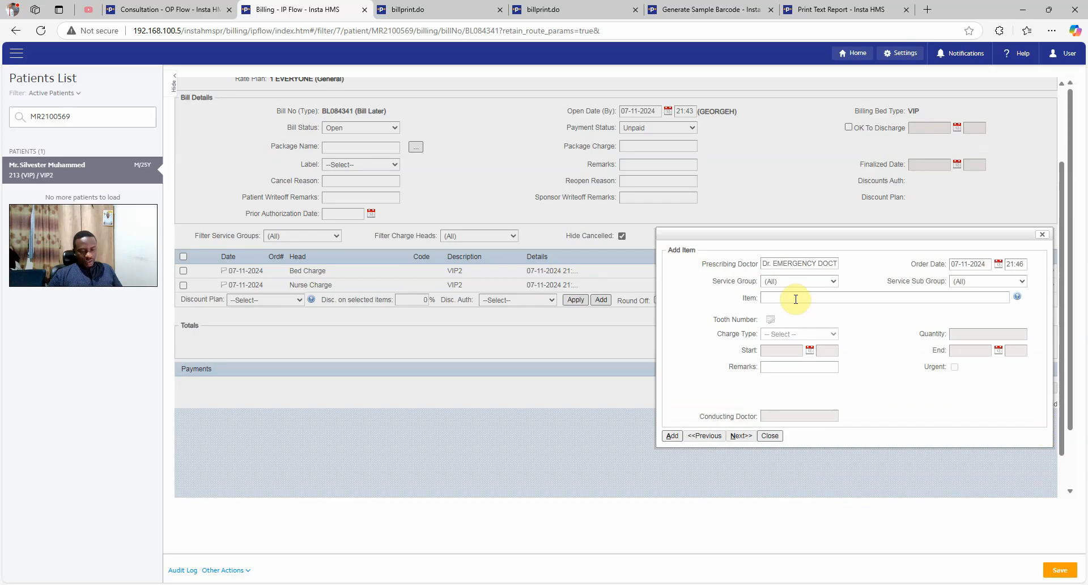
type("ser")
left_click(821, 312)
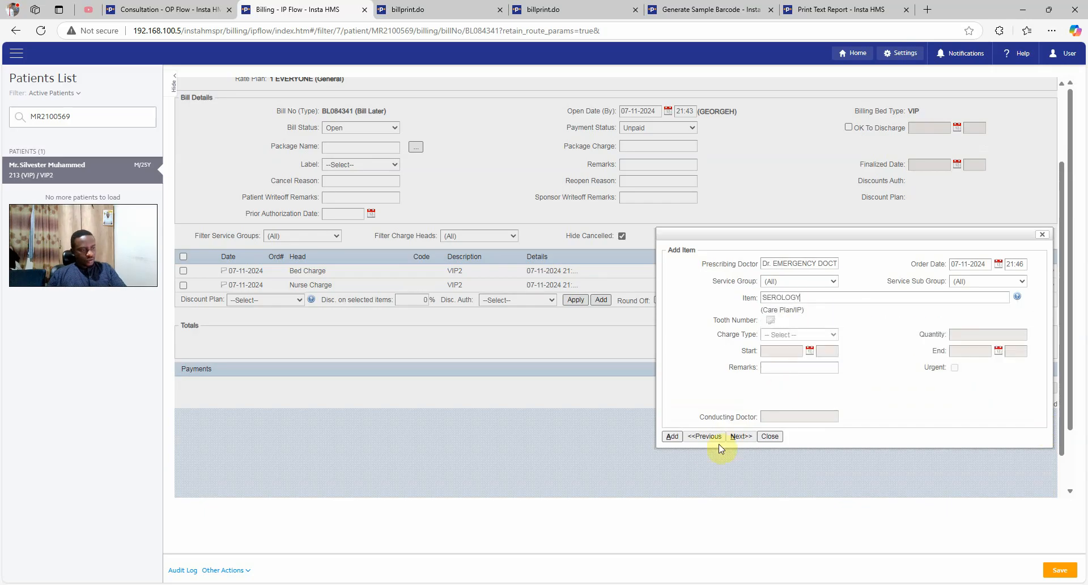
left_click_drag(845, 234, 610, 241)
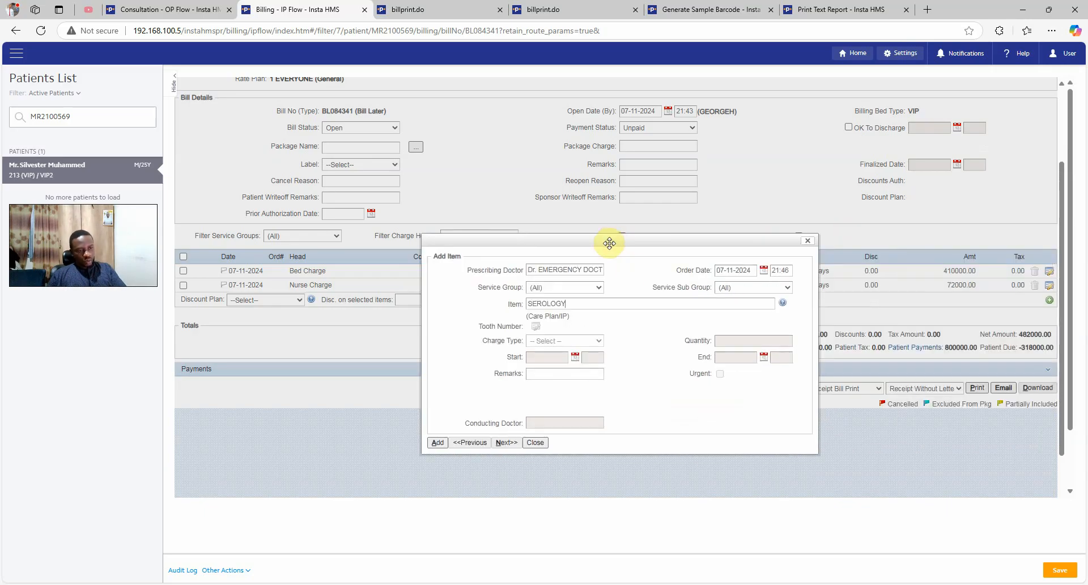
left_click(437, 442)
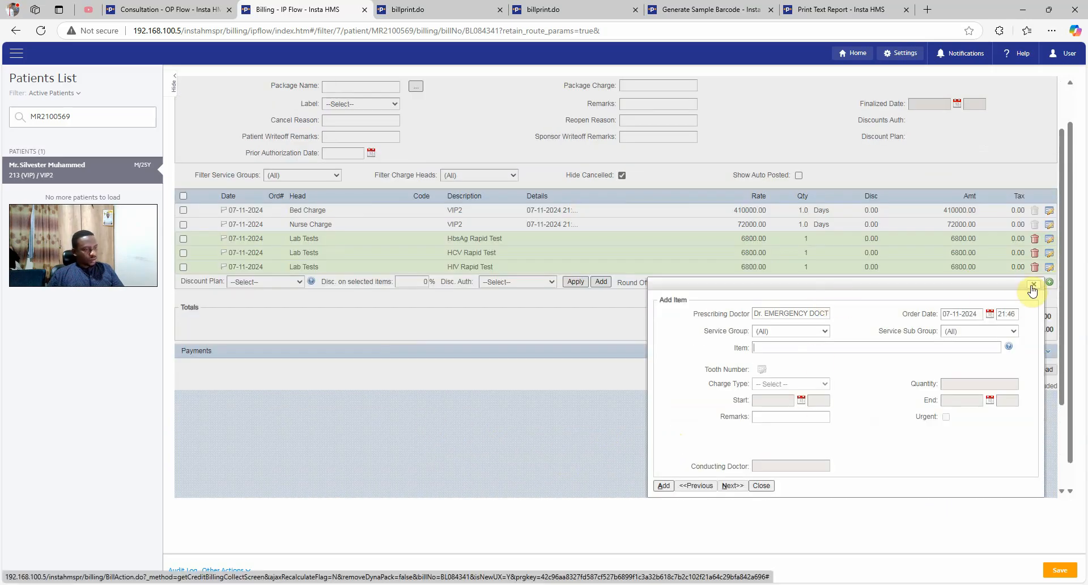
left_click(1032, 285)
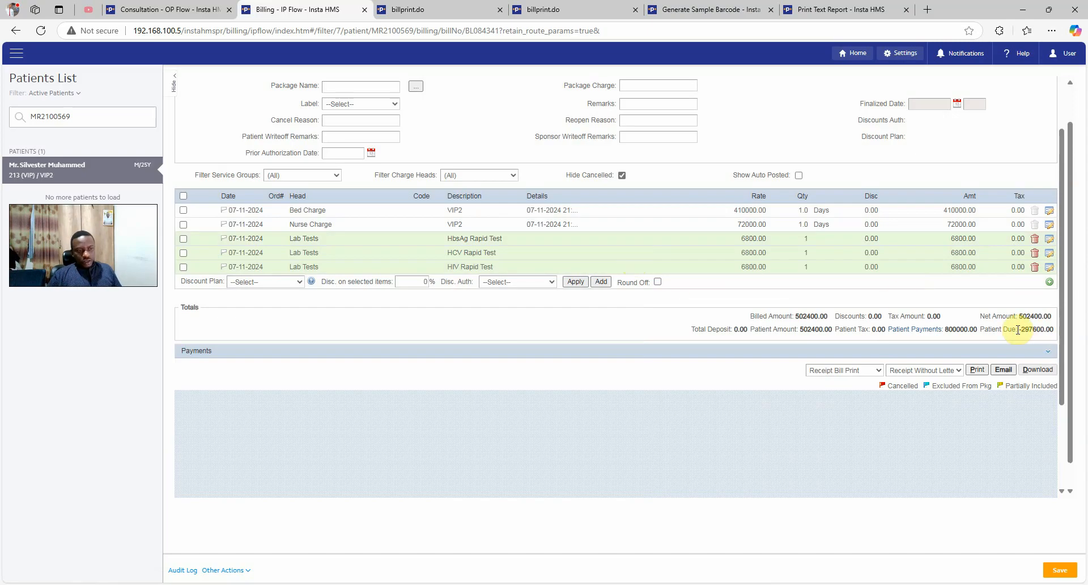
mouse_move(1033, 331)
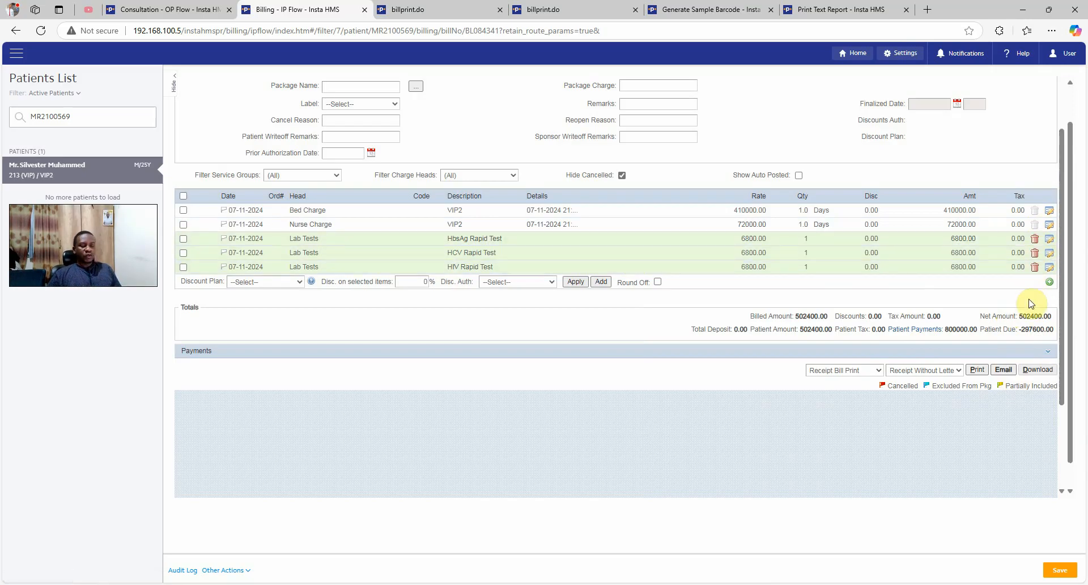
left_click(1035, 241)
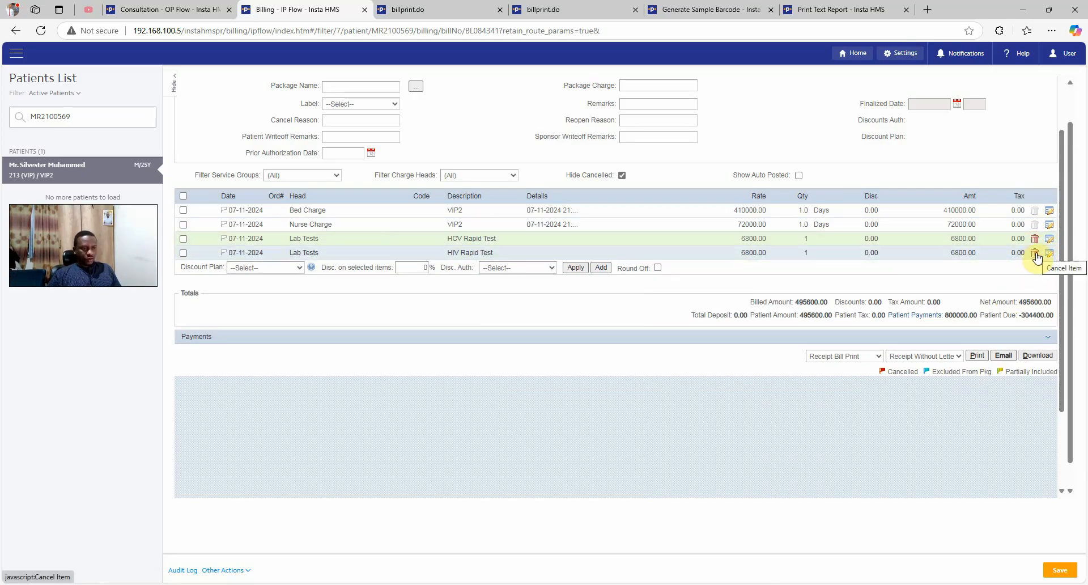
left_click(1035, 254)
left_click(1035, 239)
Open the patient's IP EMR and save a new vitals reading
scroll(646, 310, "up", 3)
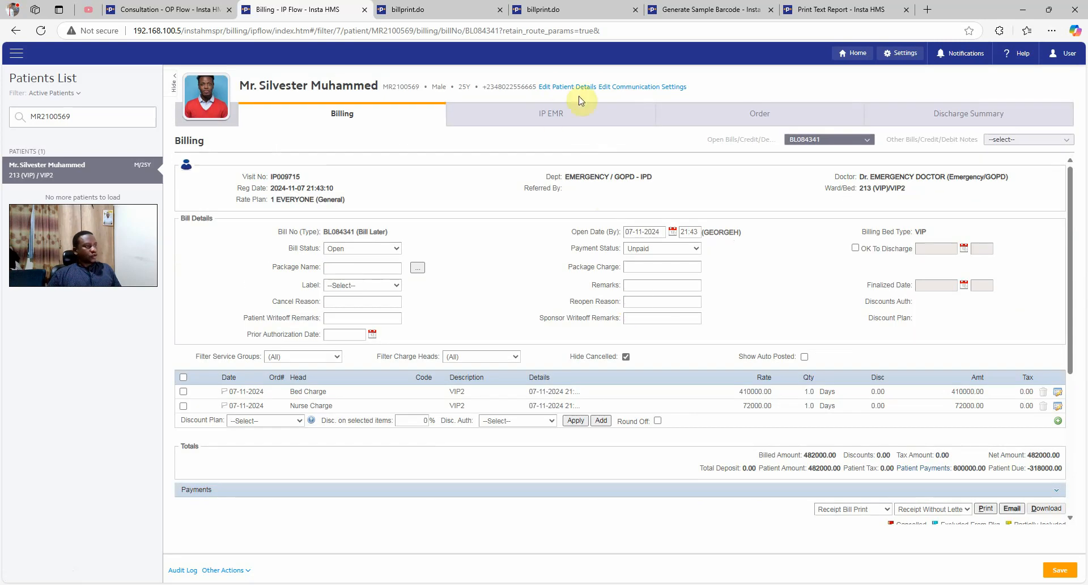
left_click(549, 115)
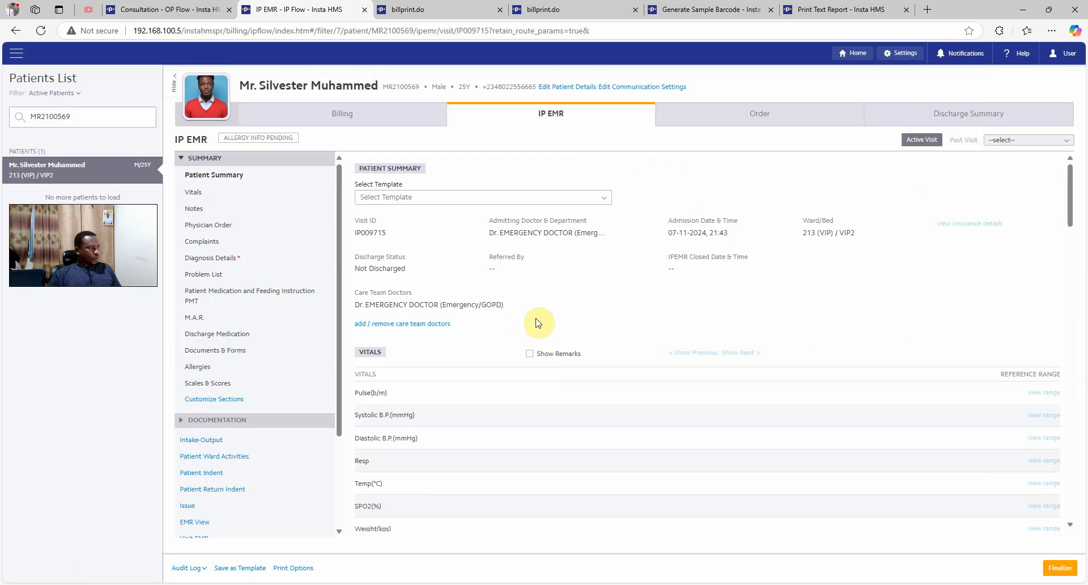
scroll(536, 323, "down", 2)
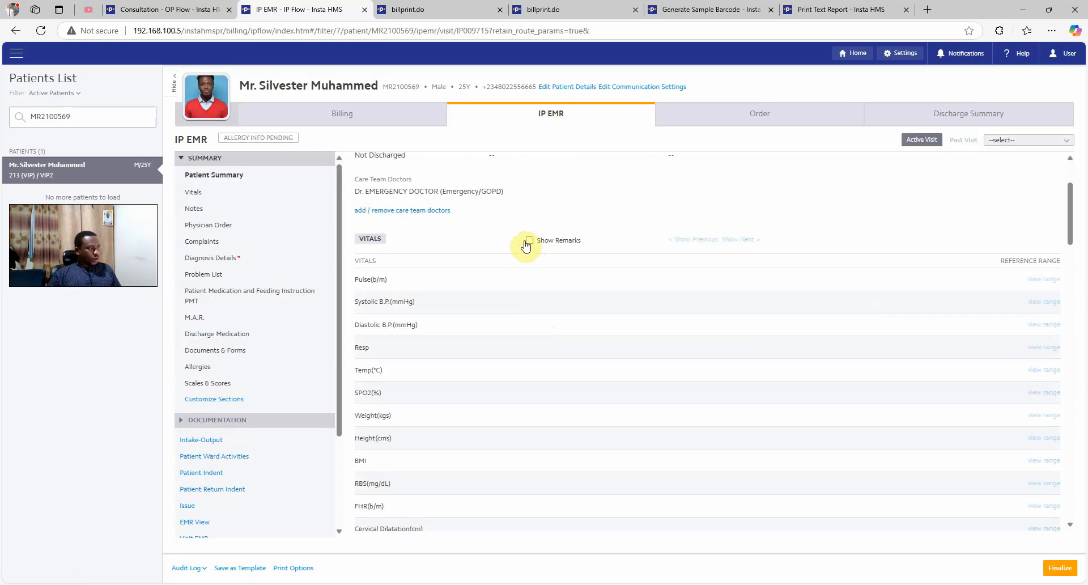
scroll(433, 236, "down", 3)
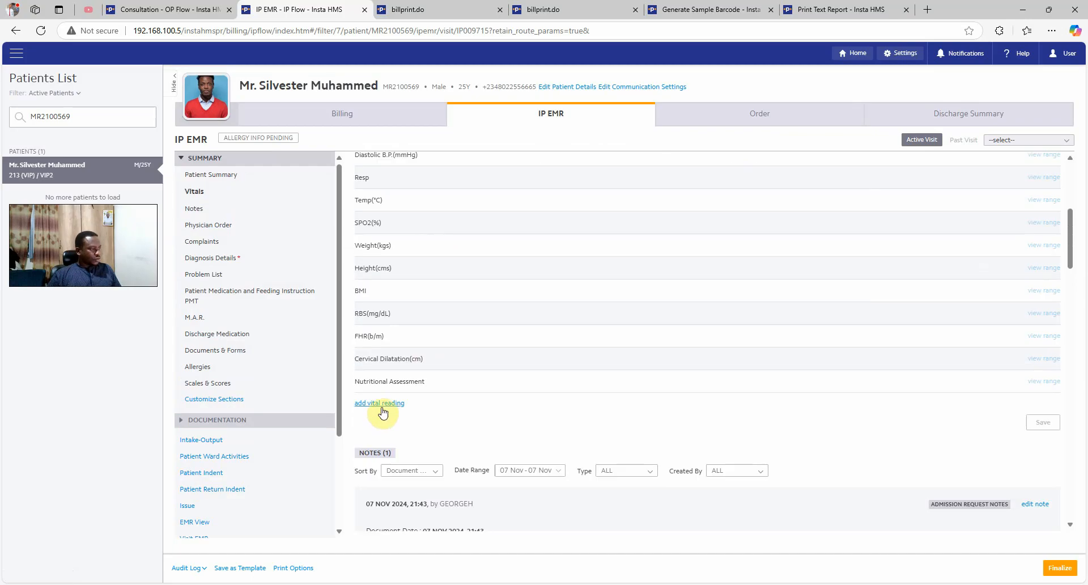
left_click(379, 403)
scroll(442, 358, "down", 1)
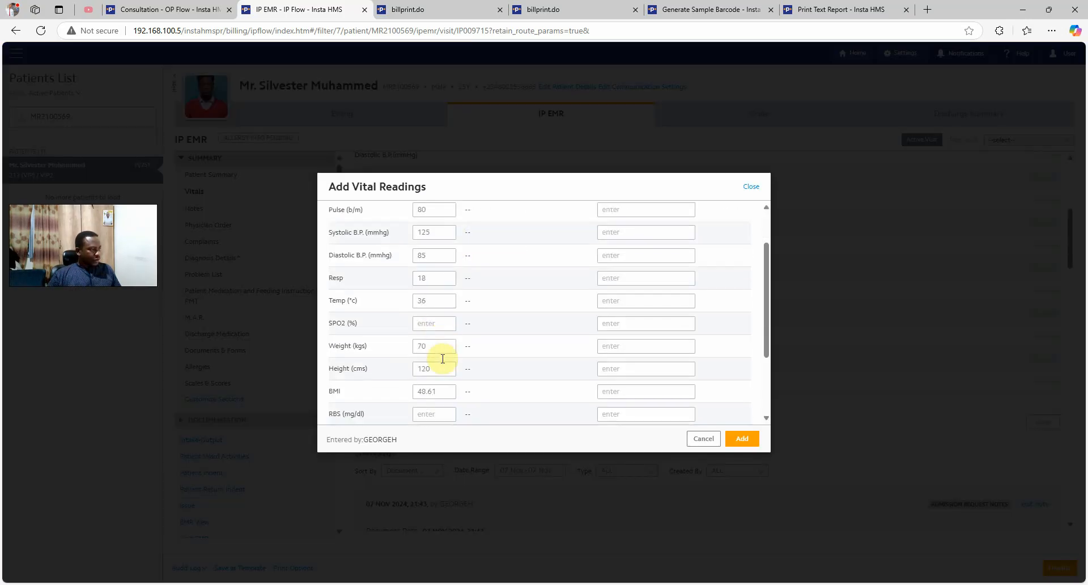
scroll(426, 357, "down", 1)
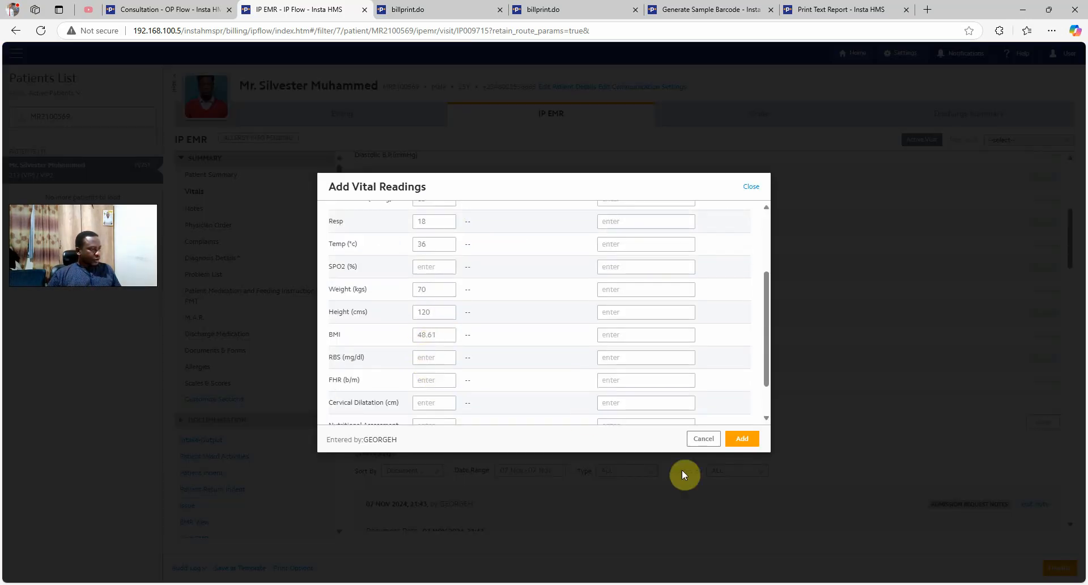
left_click(742, 440)
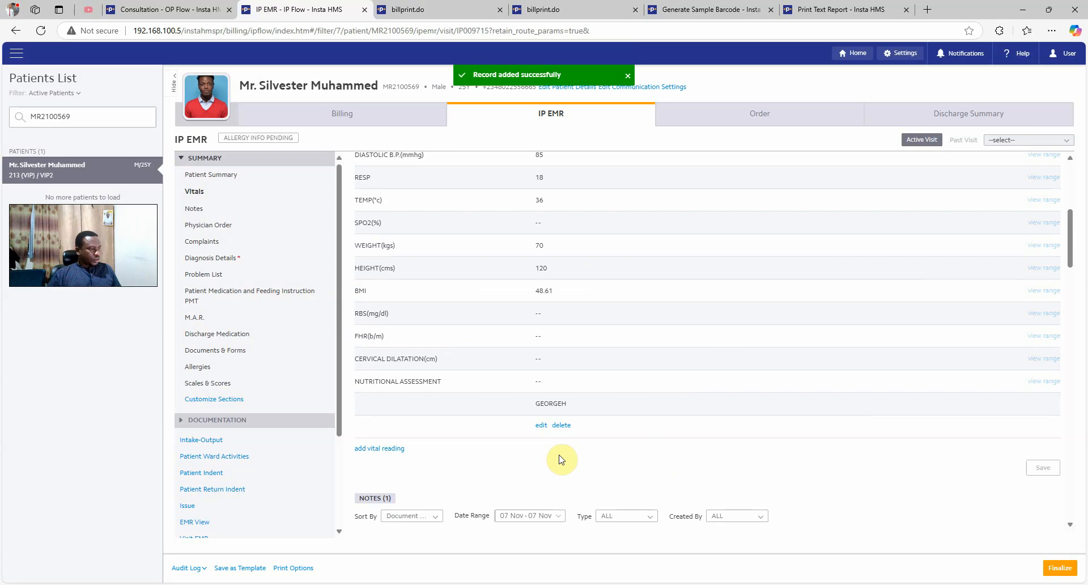
Save another vitals reading and scroll down to the Notes section
left_click(380, 451)
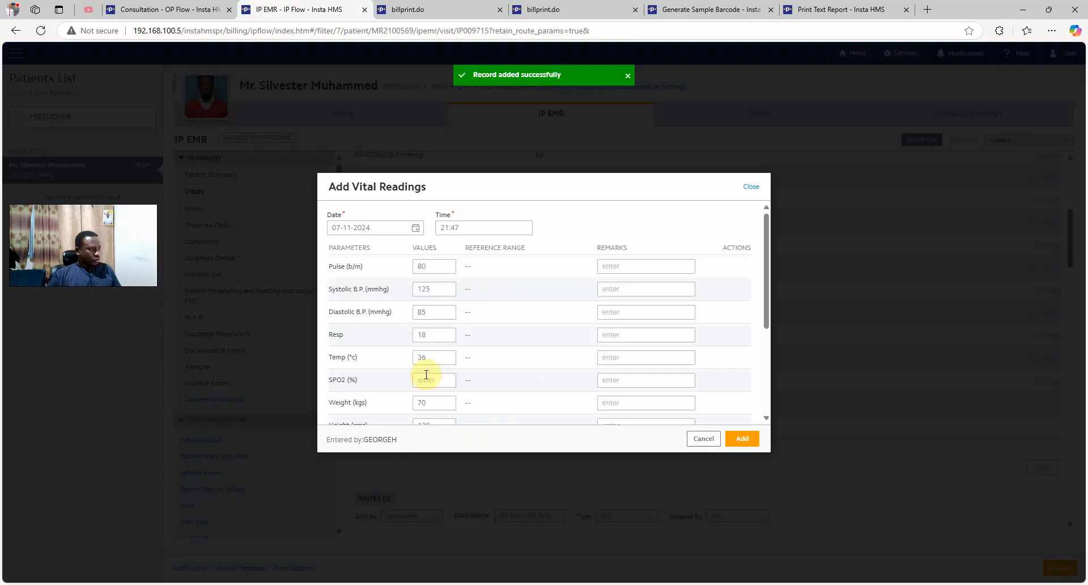
scroll(422, 383, "down", 2)
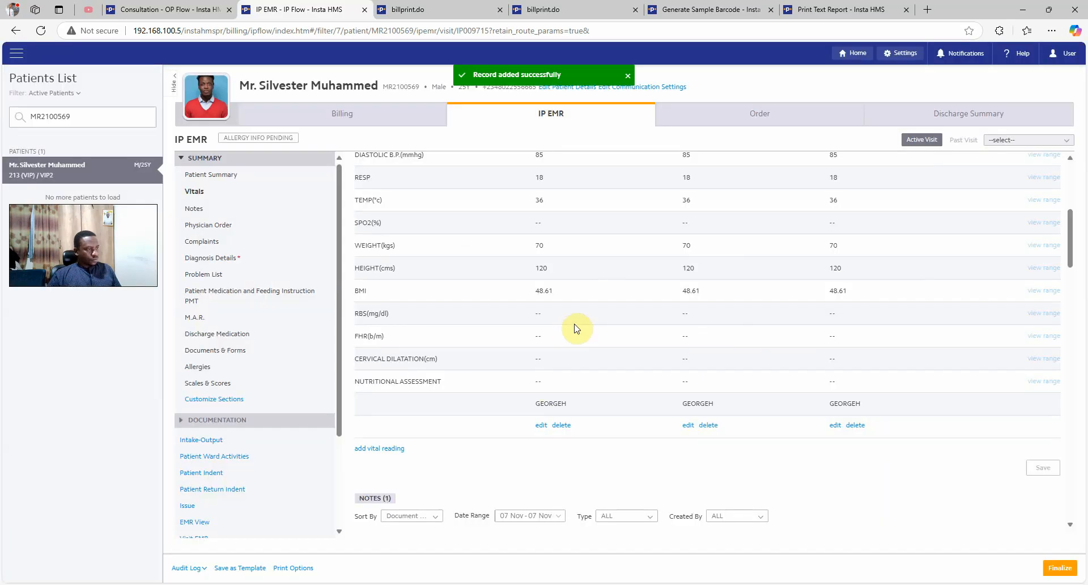
scroll(574, 324, "up", 2)
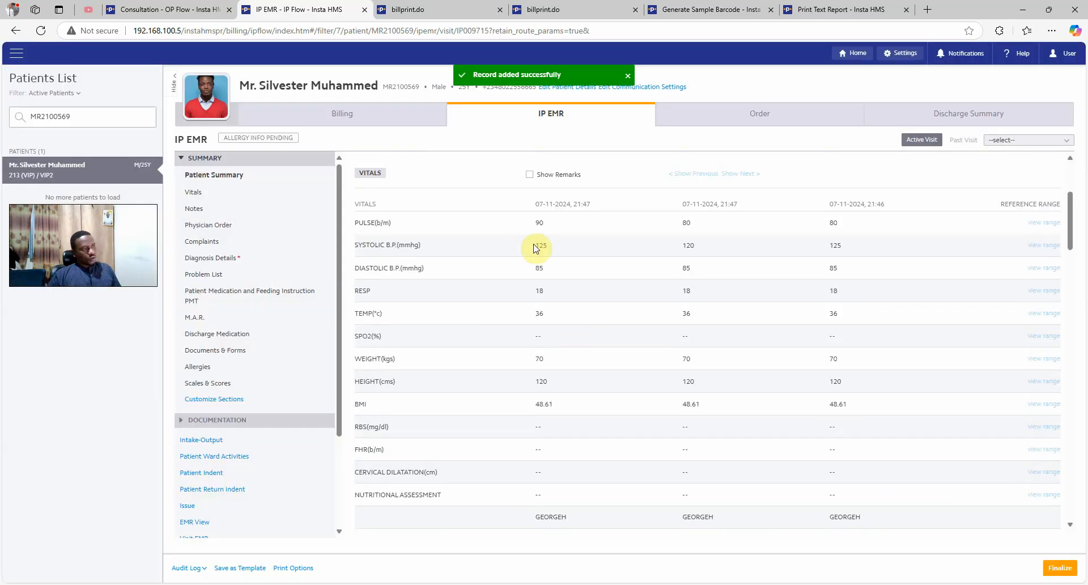
scroll(543, 191, "up", 2)
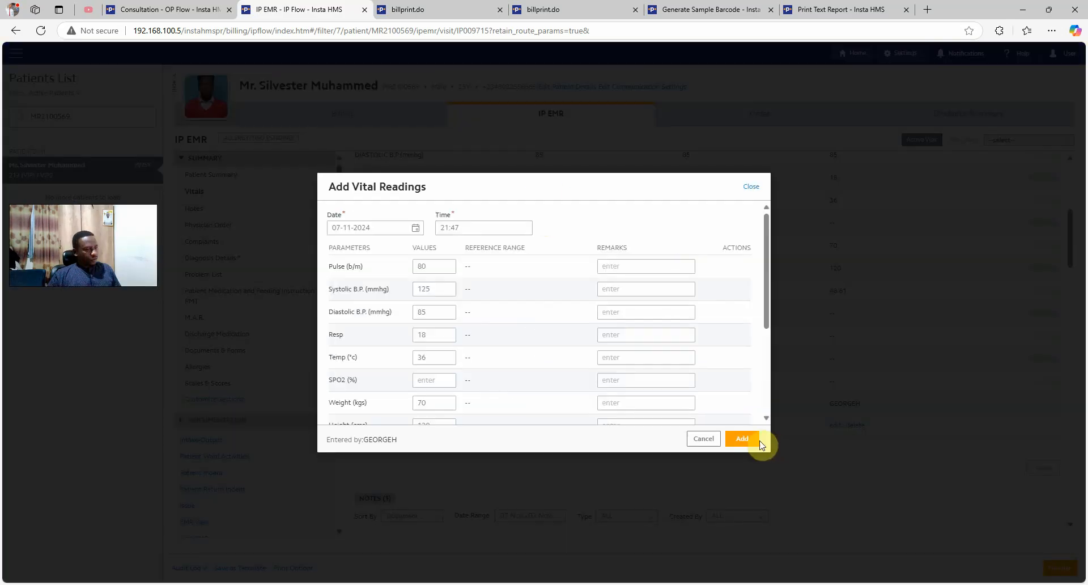
left_click(750, 438)
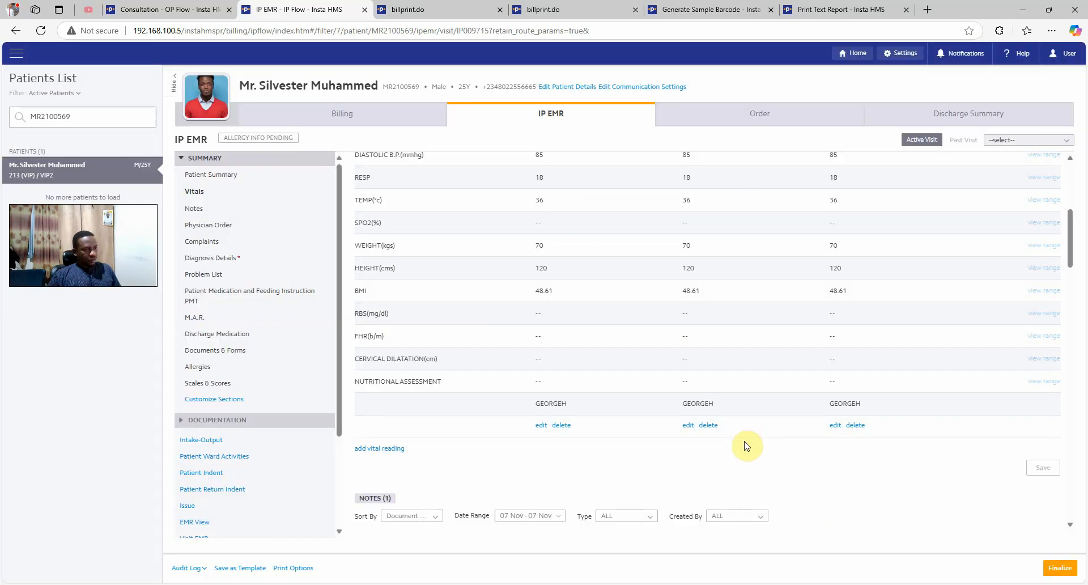
scroll(796, 426, "up", 4)
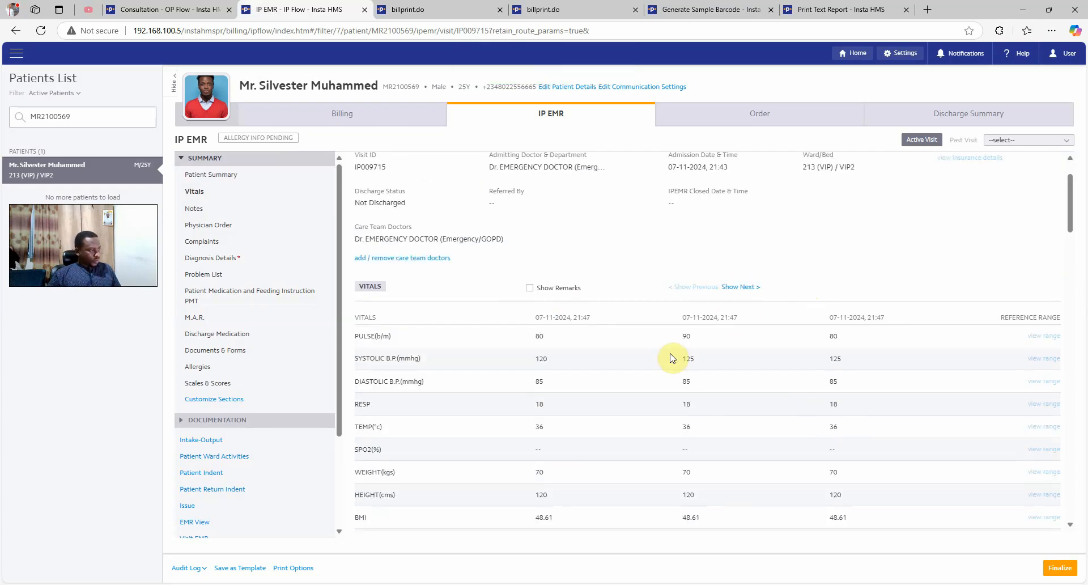
scroll(669, 361, "down", 2)
scroll(669, 360, "up", 1)
scroll(667, 359, "down", 7)
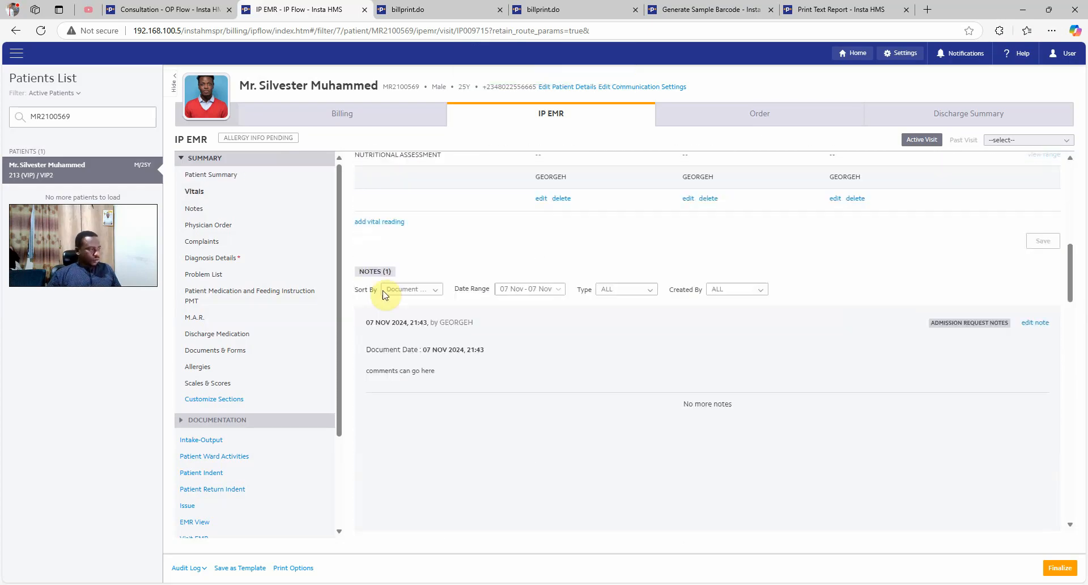
scroll(464, 310, "down", 1)
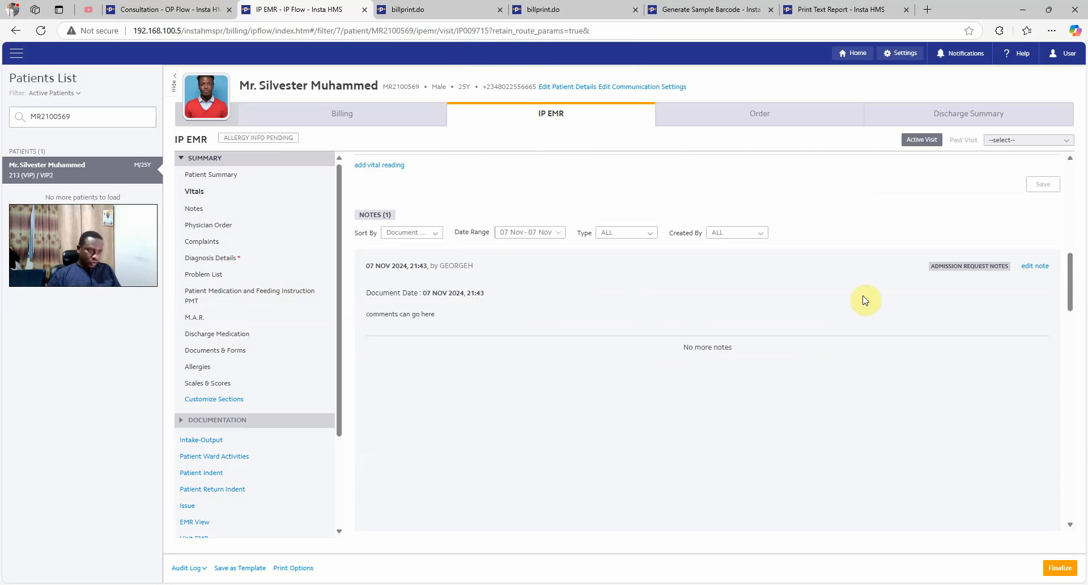
scroll(1005, 251, "down", 1)
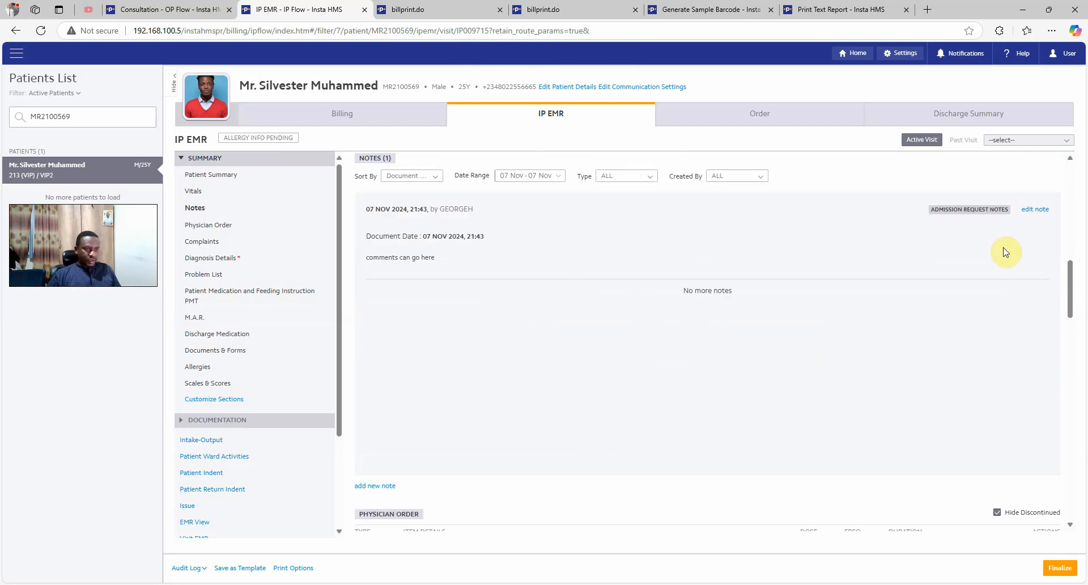
Save a new Nurse Notes entry using the Nurse Daily Notes template
left_click(1034, 209)
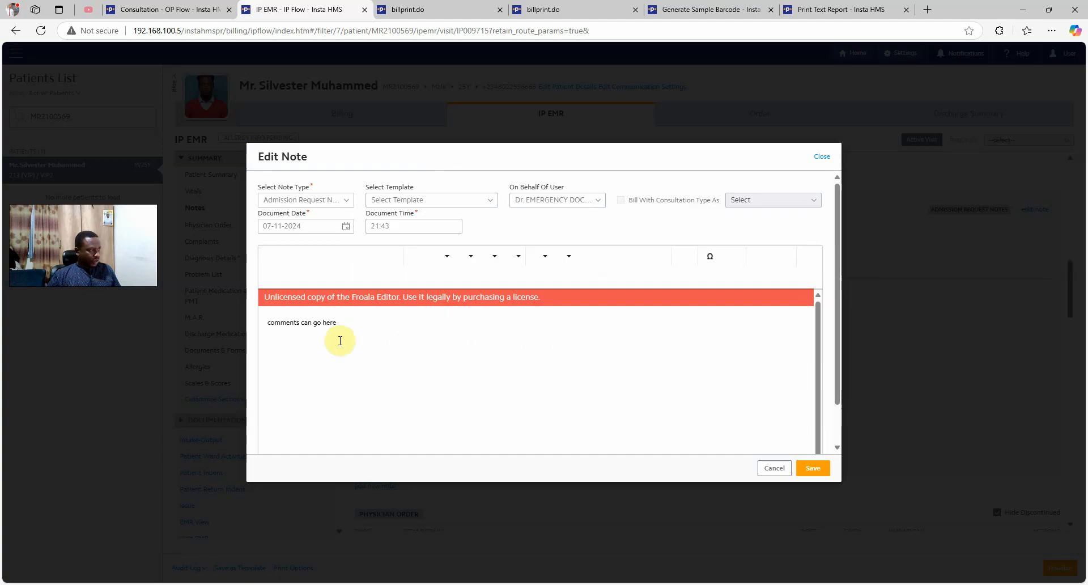
left_click(287, 300)
left_click(391, 372)
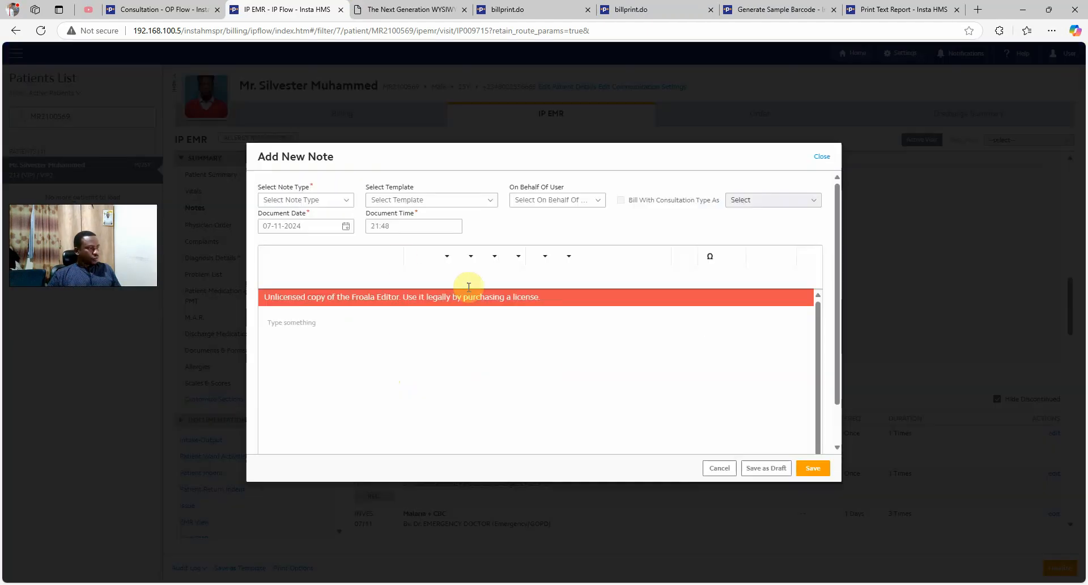
left_click(327, 202)
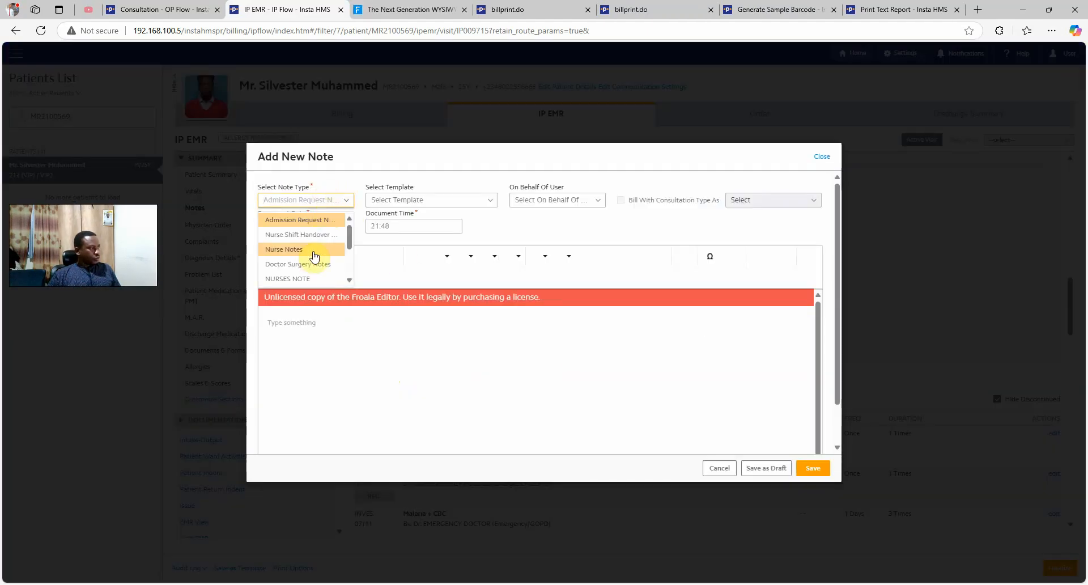
left_click(315, 250)
left_click(453, 197)
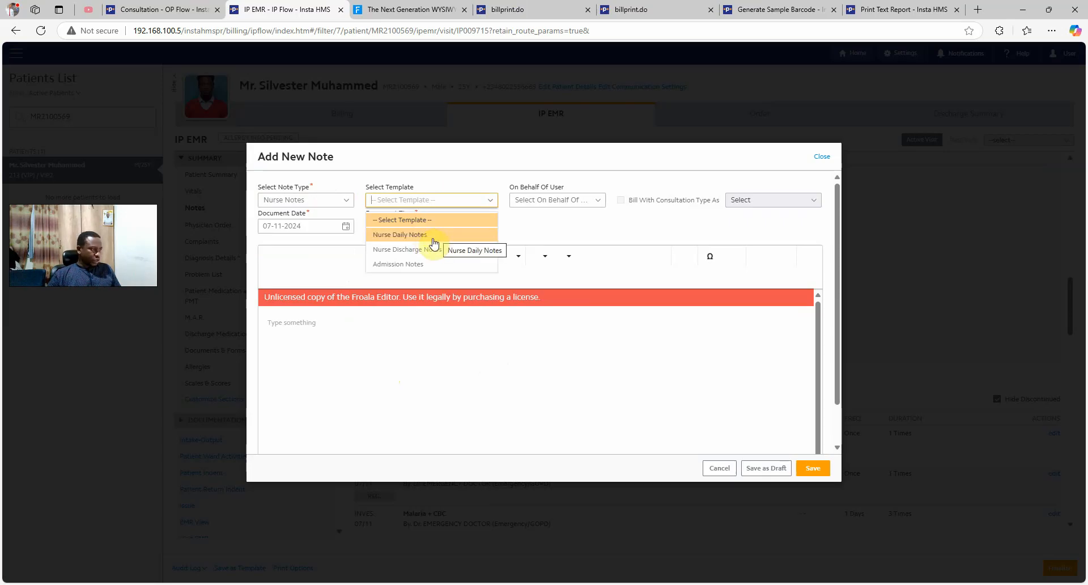
left_click(434, 235)
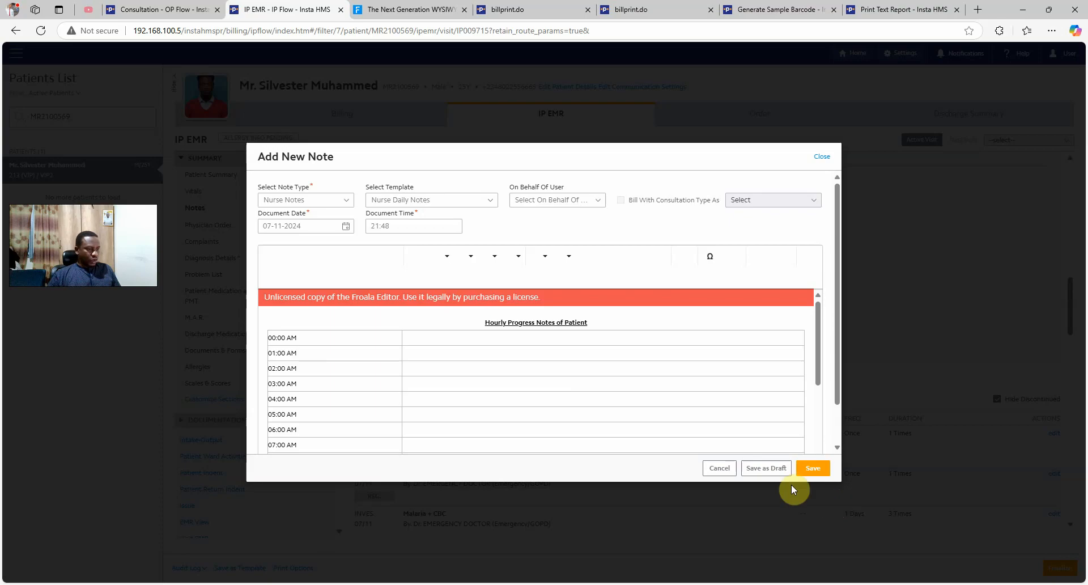
left_click(814, 466)
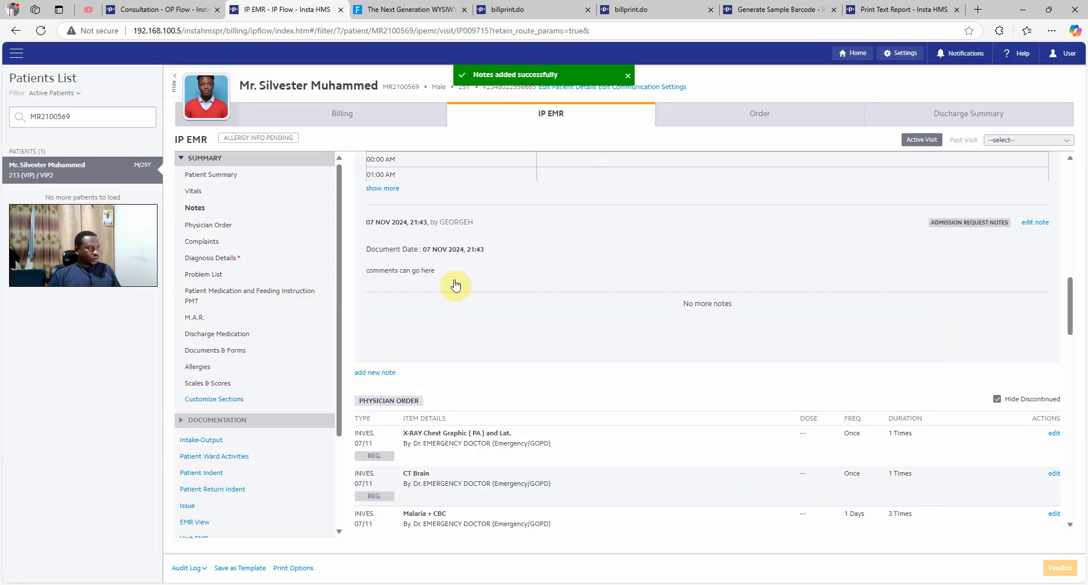
Start a DOCTORS NOTES ward round note for the neurology doctor, billed as GP IP Doctor Visit
left_click(382, 376)
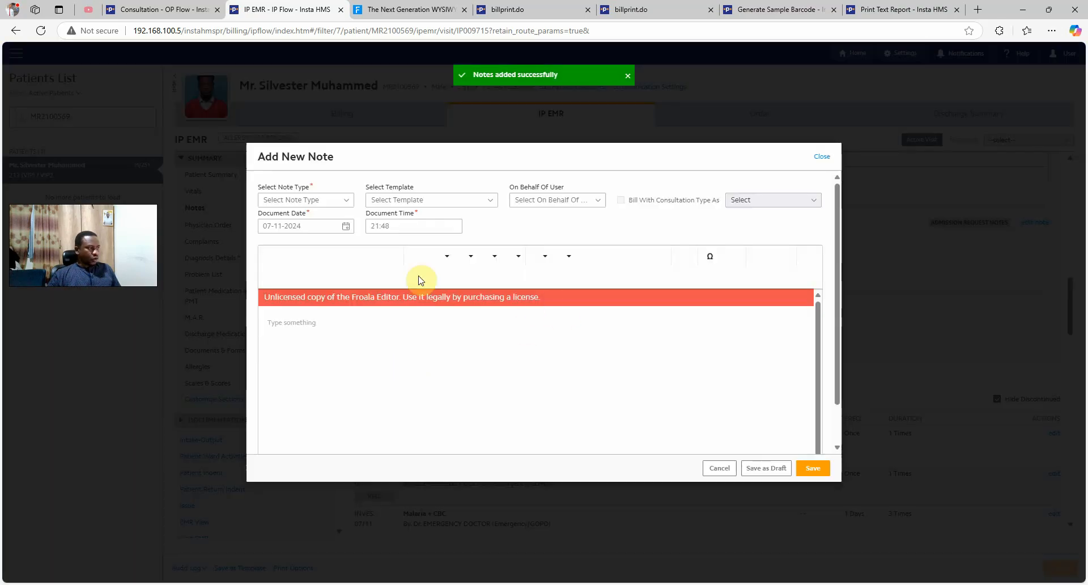
left_click(321, 200)
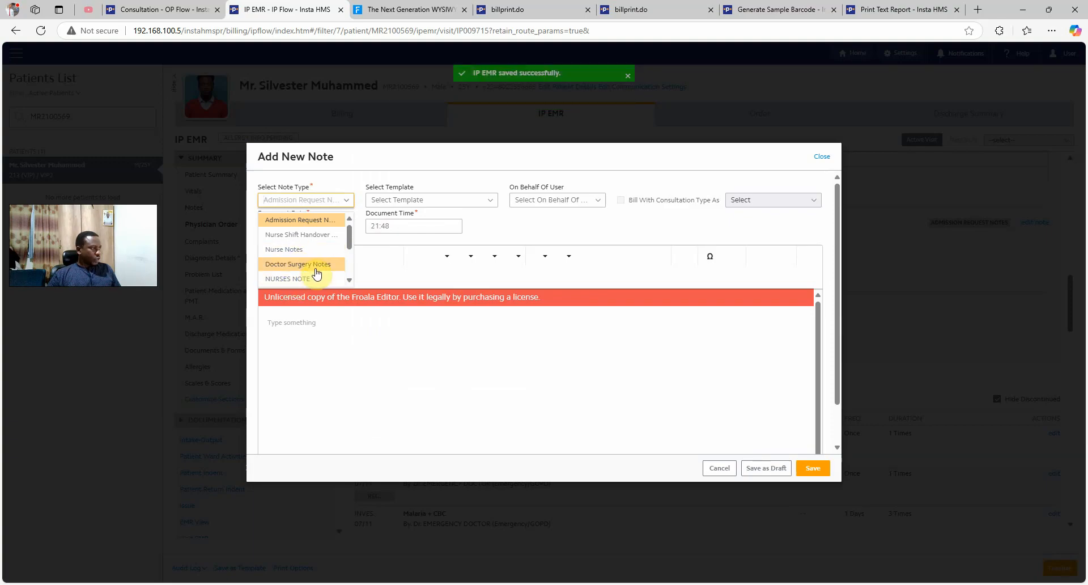
scroll(309, 263, "down", 2)
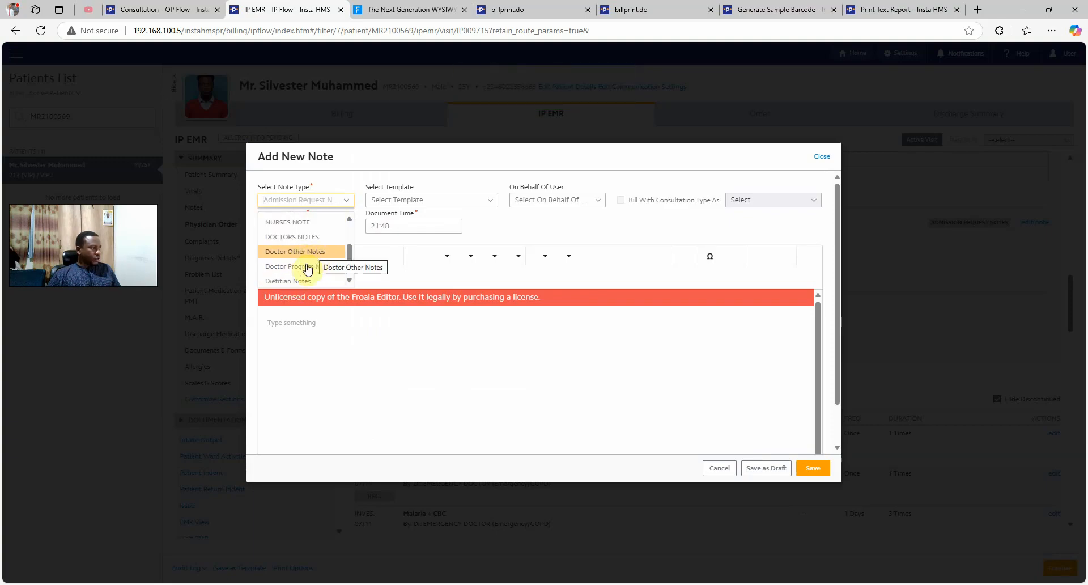
left_click(306, 237)
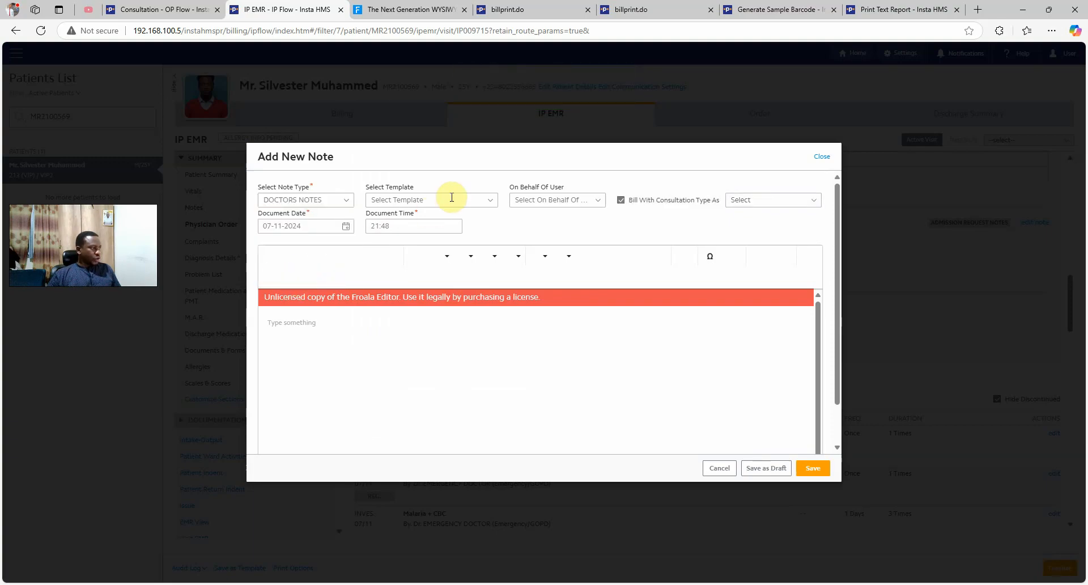
left_click(449, 198)
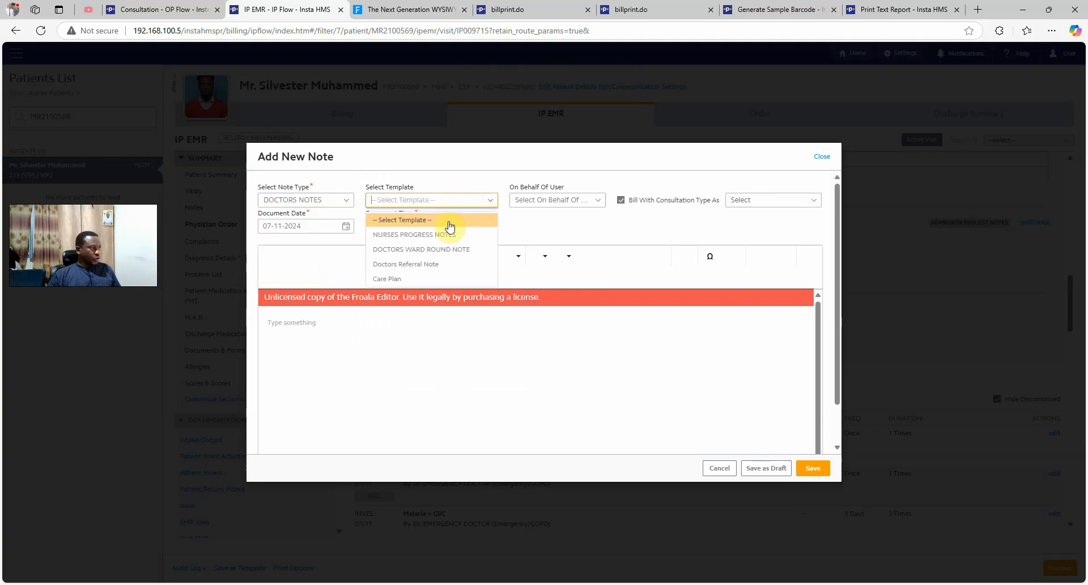
left_click(434, 254)
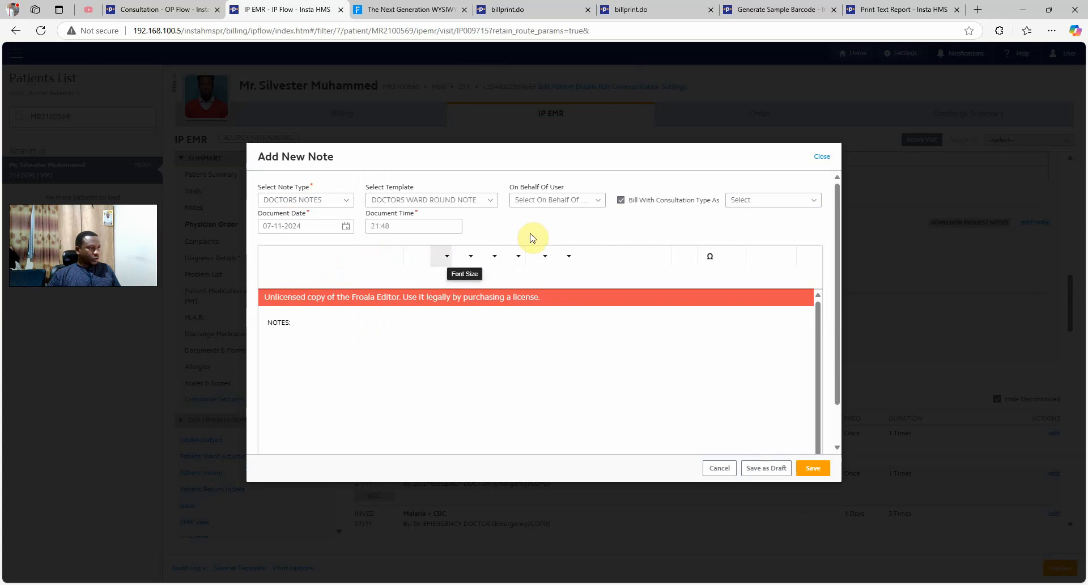
left_click(587, 203)
left_click(559, 249)
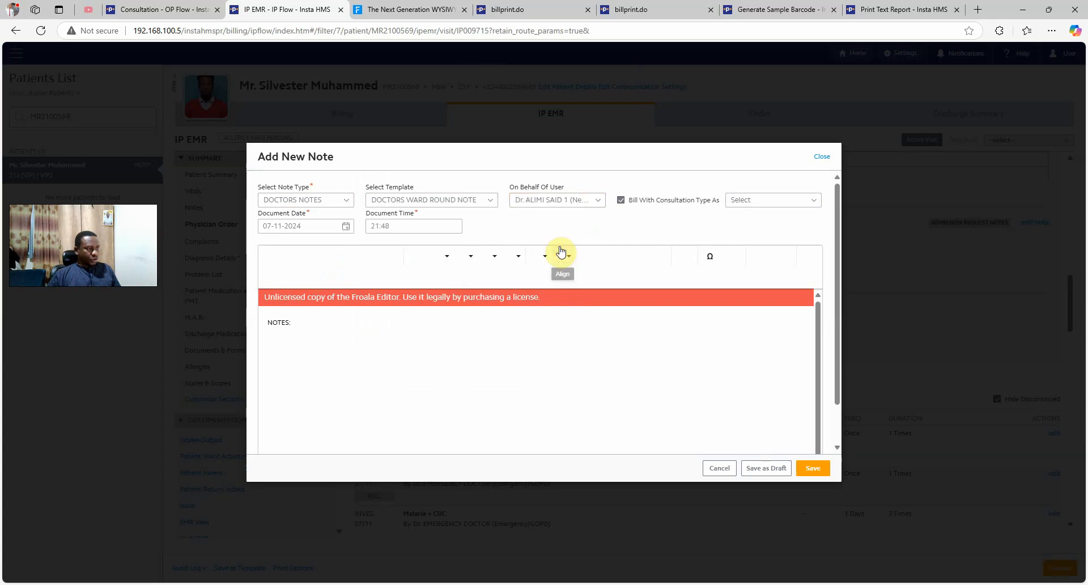
left_click(743, 199)
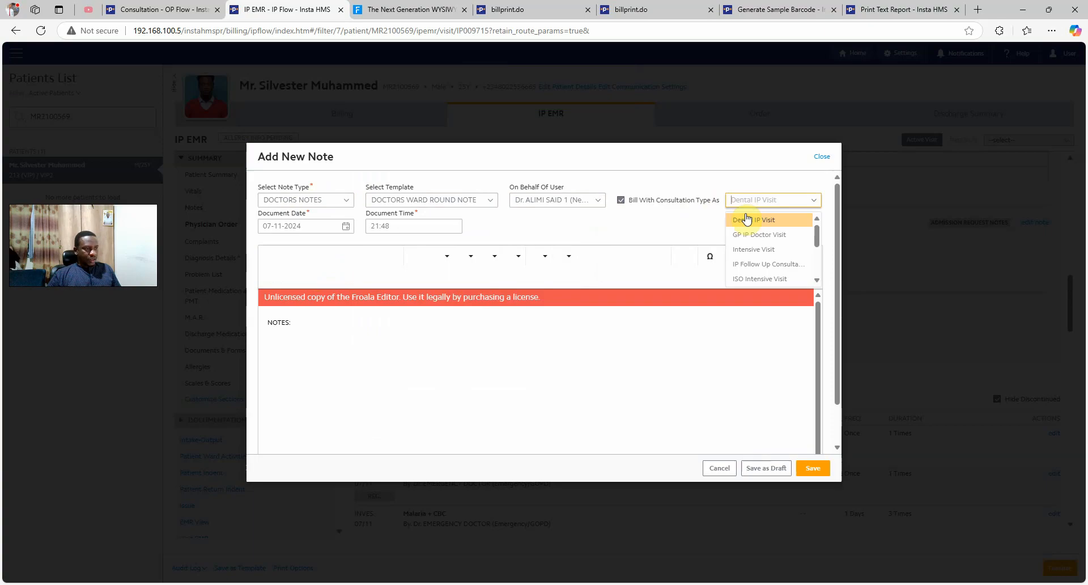
left_click(778, 235)
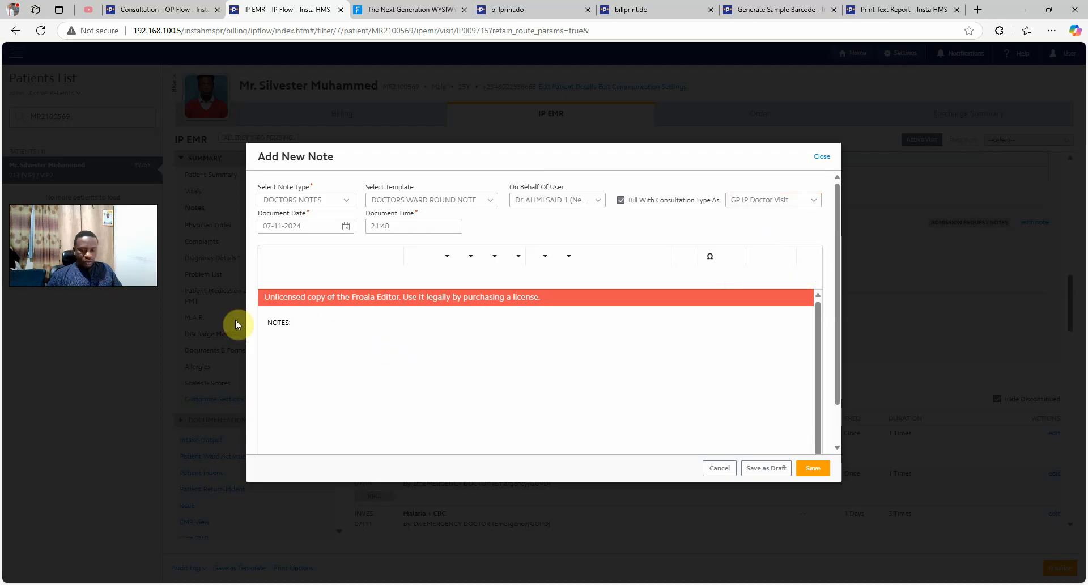
Enter three lines of placeholder text in the doctor's note and save it
type(":z;osudghiusdfsg")
key("Return")
type("zdfsgiluzsdhfgilzsudfg")
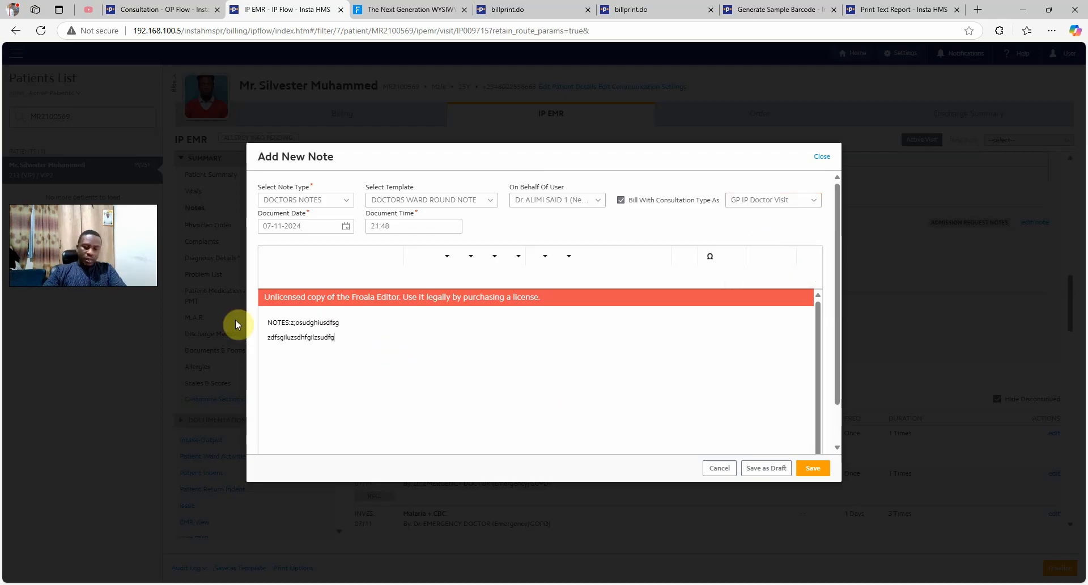
key("Return")
type("zdsgiuoizdsghz.zdfbgxdf")
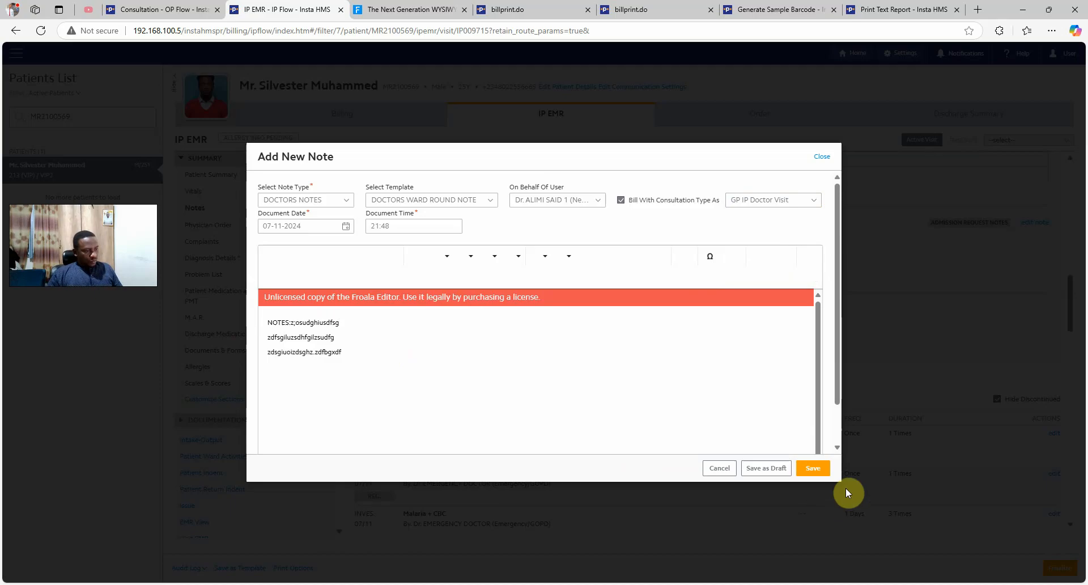
left_click(814, 468)
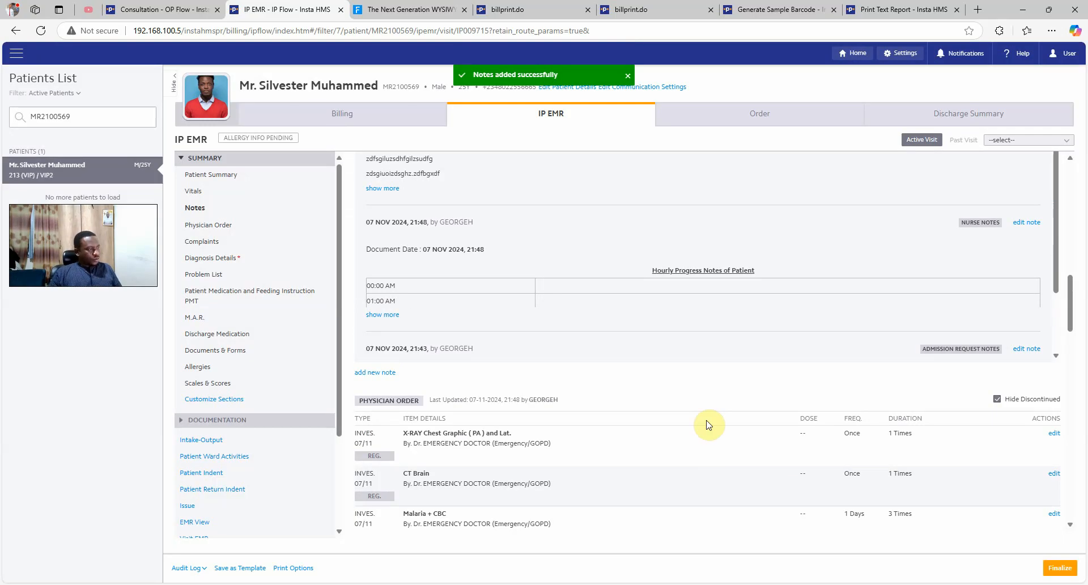
scroll(603, 388, "up", 3)
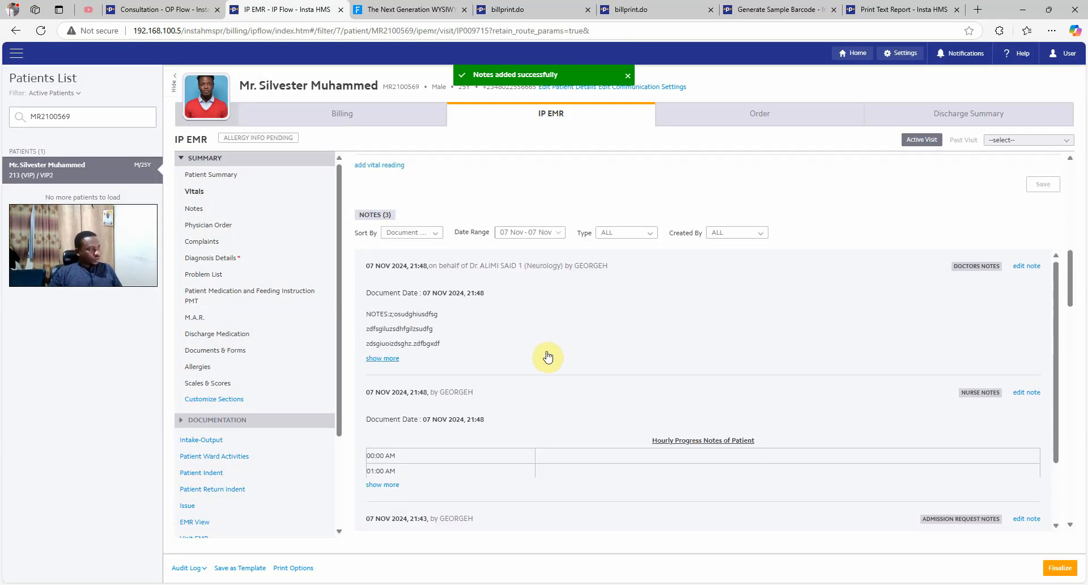
scroll(548, 356, "down", 3)
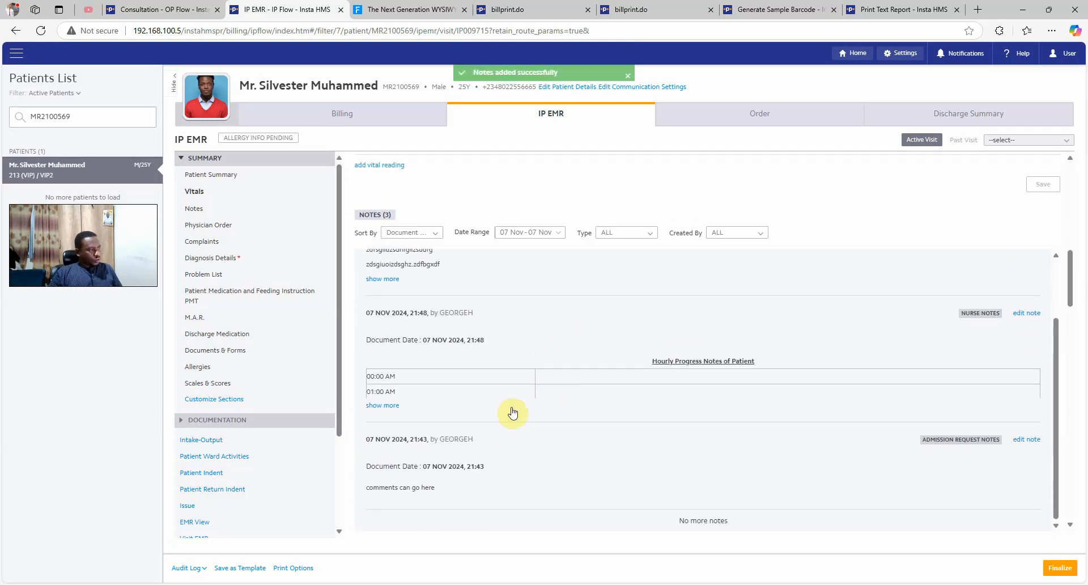
scroll(584, 357, "down", 1)
scroll(586, 358, "up", 3)
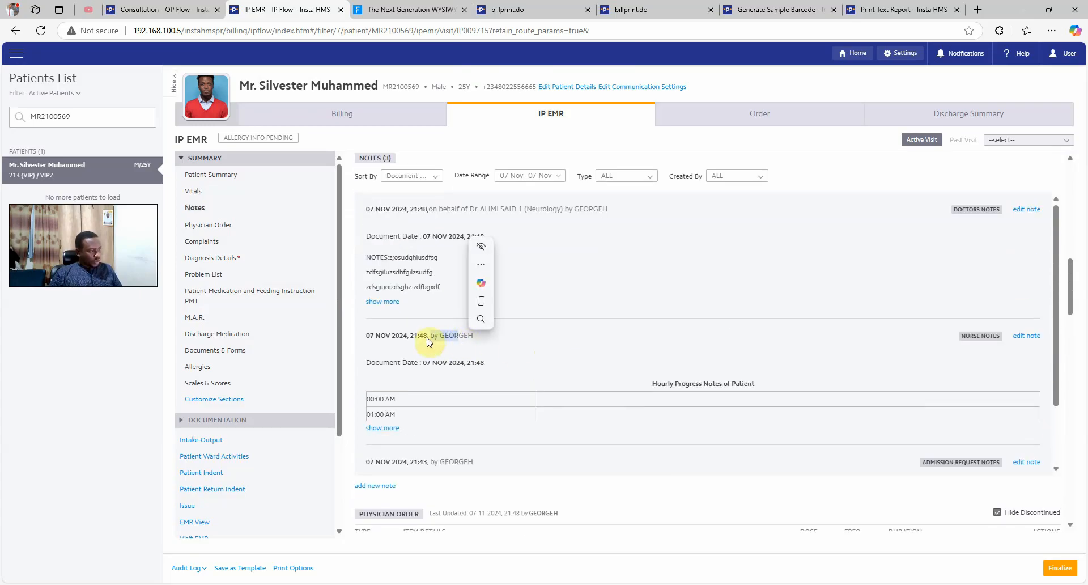
left_click(493, 328)
scroll(497, 330, "up", 1)
scroll(497, 330, "down", 3)
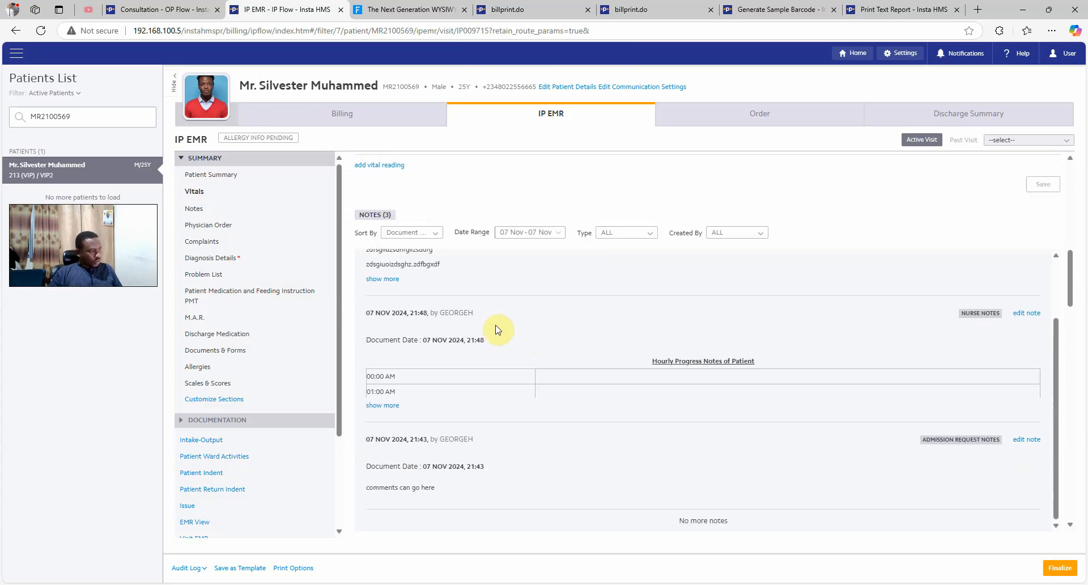
scroll(492, 371, "down", 2)
scroll(492, 374, "down", 1)
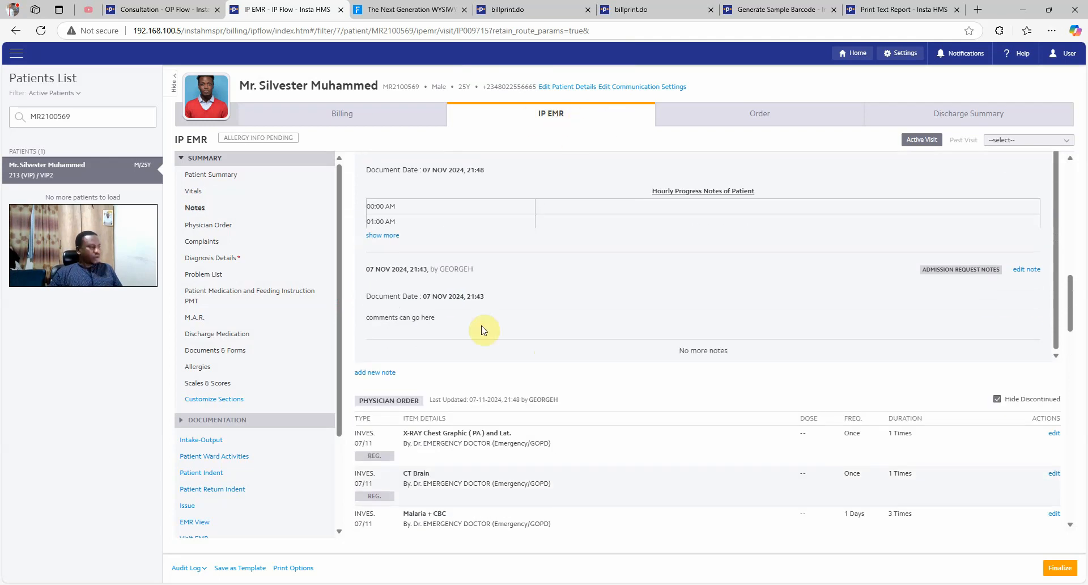
scroll(514, 437, "down", 2)
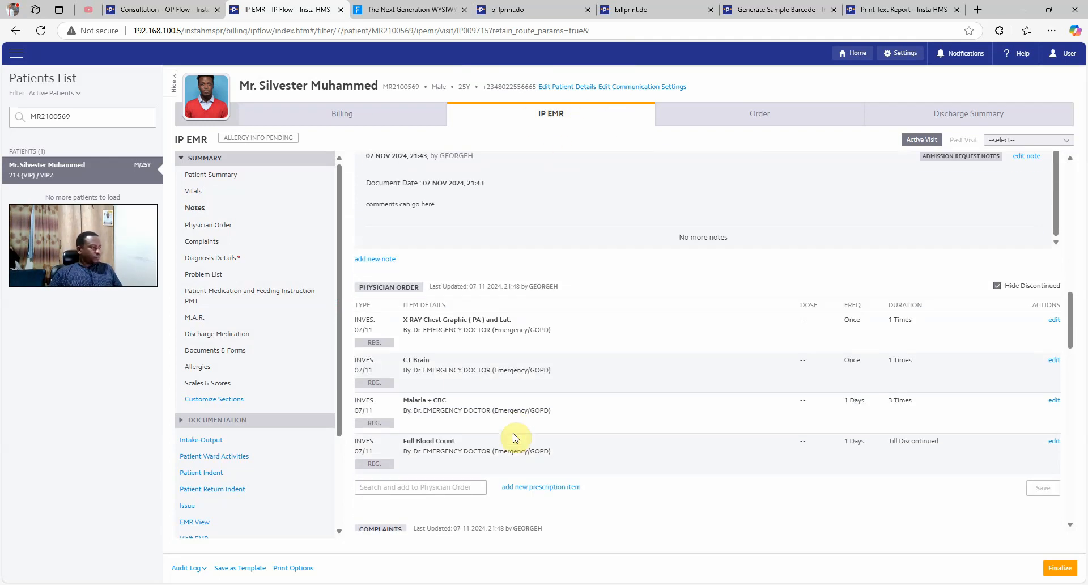
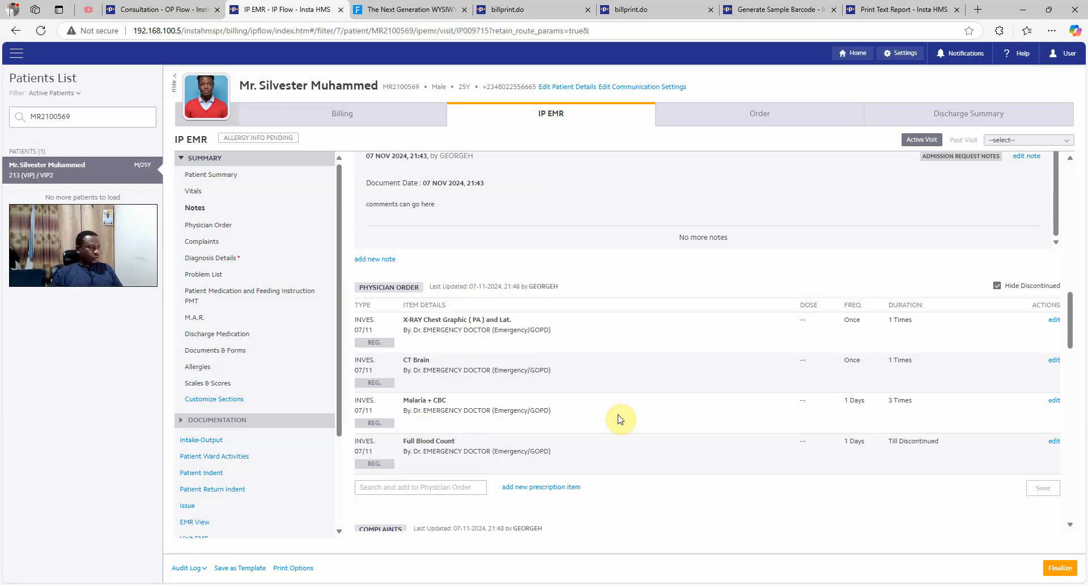
Scroll to Physician Order and open the Add New Prescription dialog
scroll(619, 419, "down", 2)
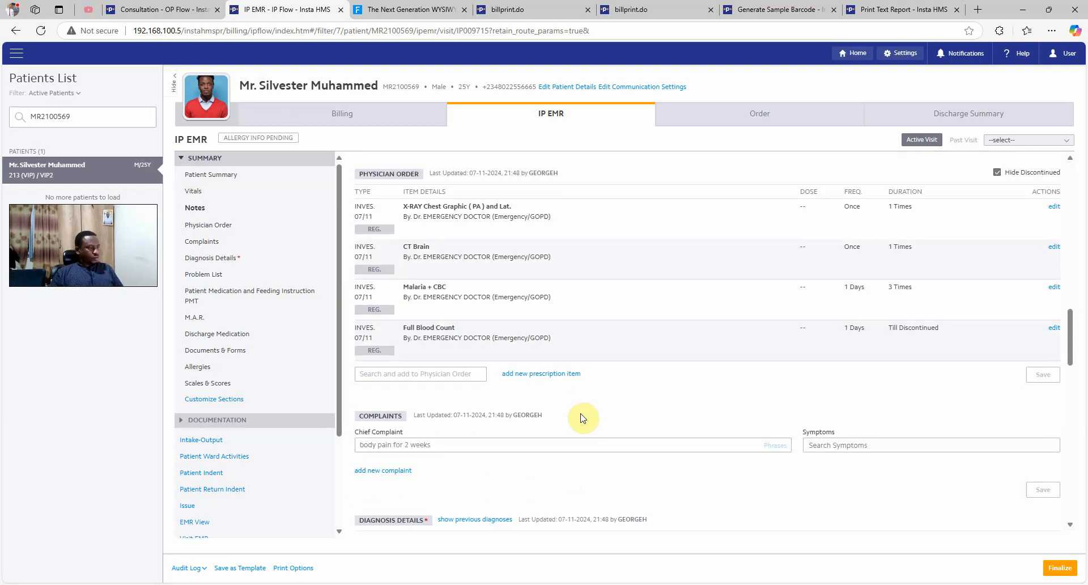
left_click(558, 375)
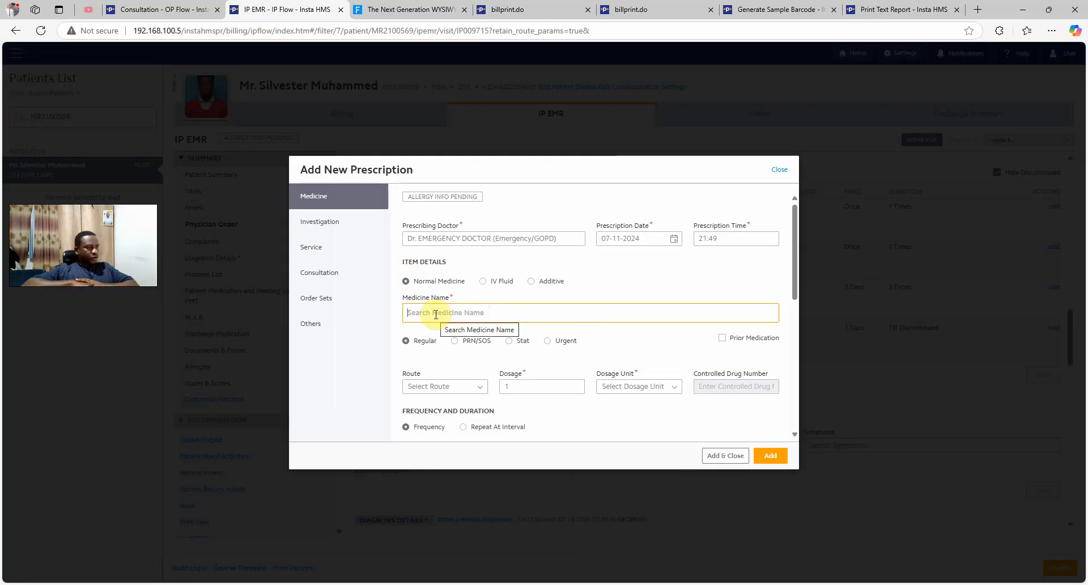
Select Paracetamol 500mg Tab by1 and set its dosage to 2 tablets
type("parac")
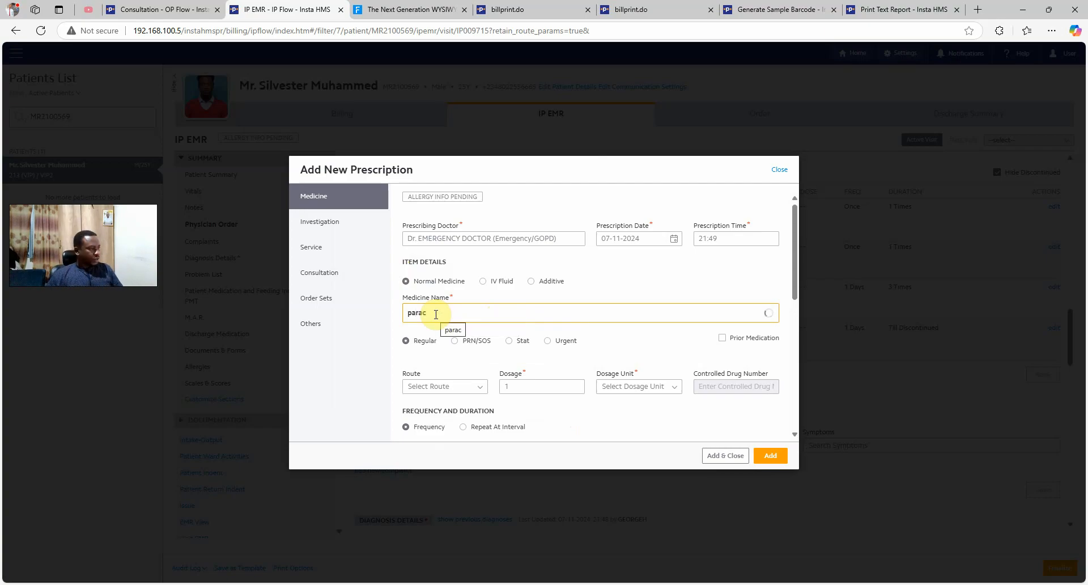
type("etamol")
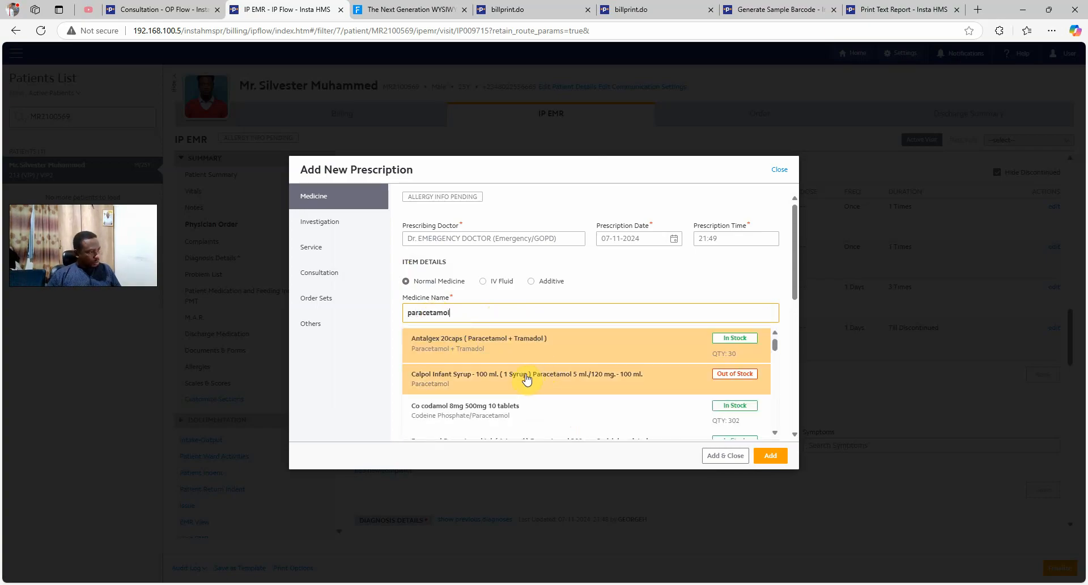
type(" 5")
scroll(515, 426, "down", 3)
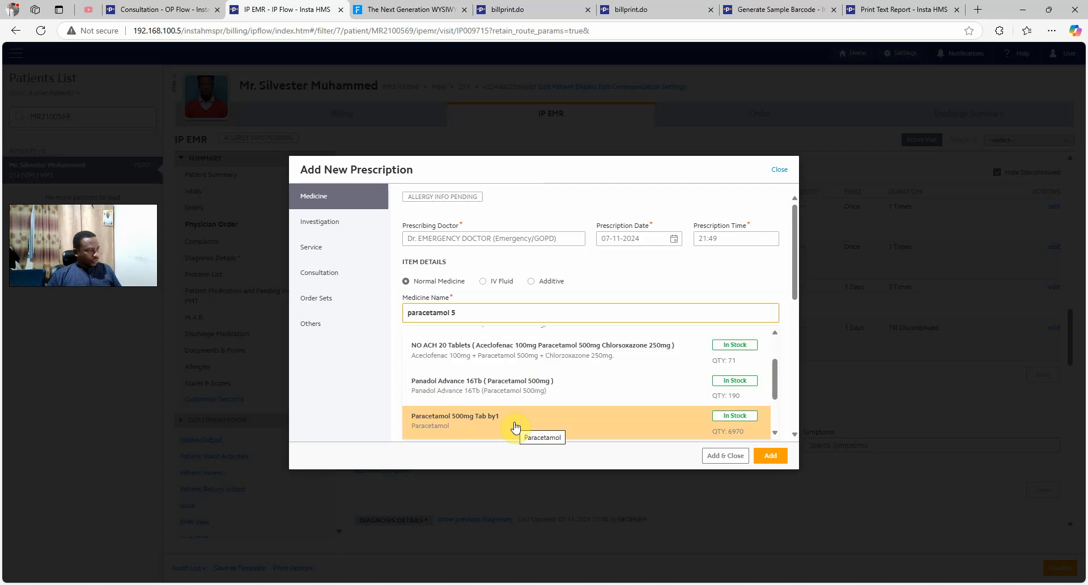
left_click(516, 426)
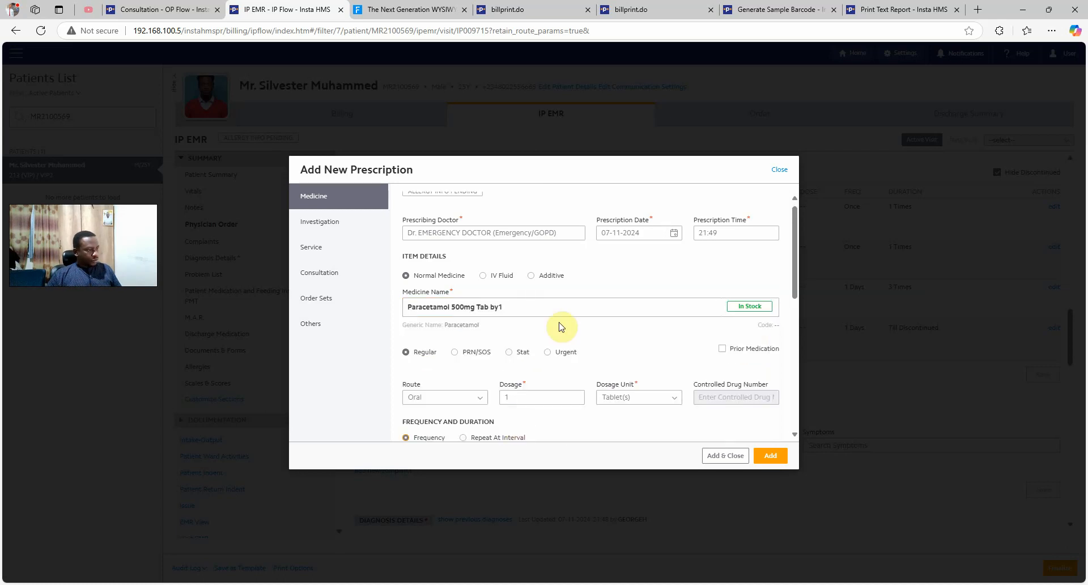
scroll(560, 326, "down", 1)
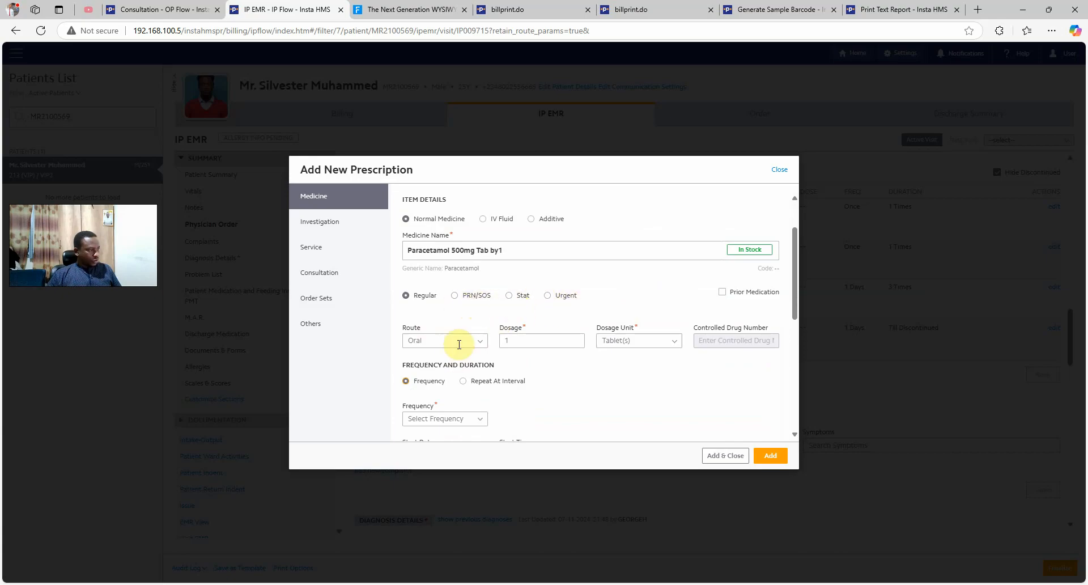
scroll(458, 343, "down", 1)
scroll(459, 344, "down", 1)
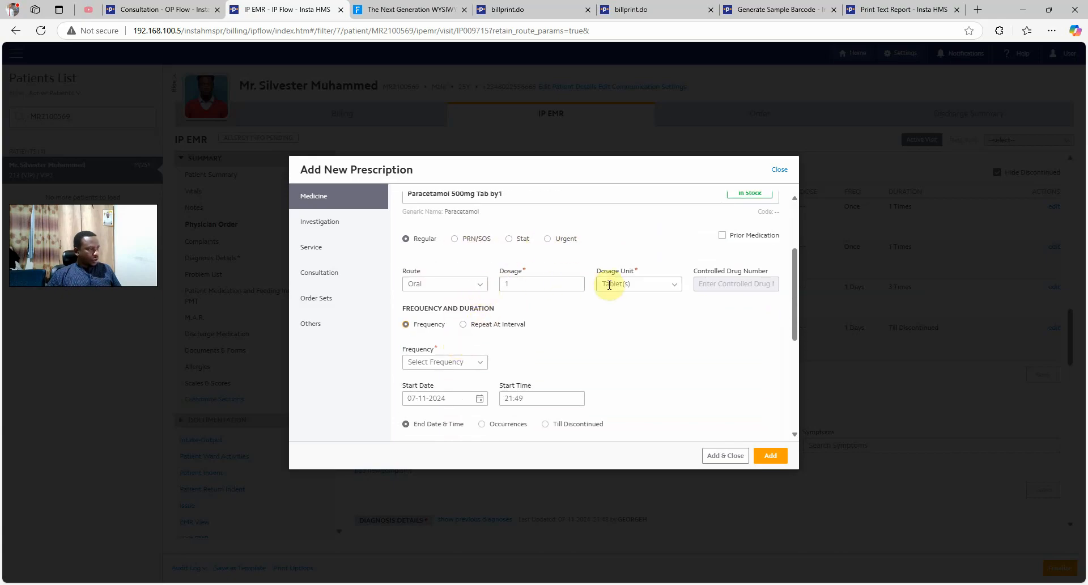
scroll(538, 301, "down", 2)
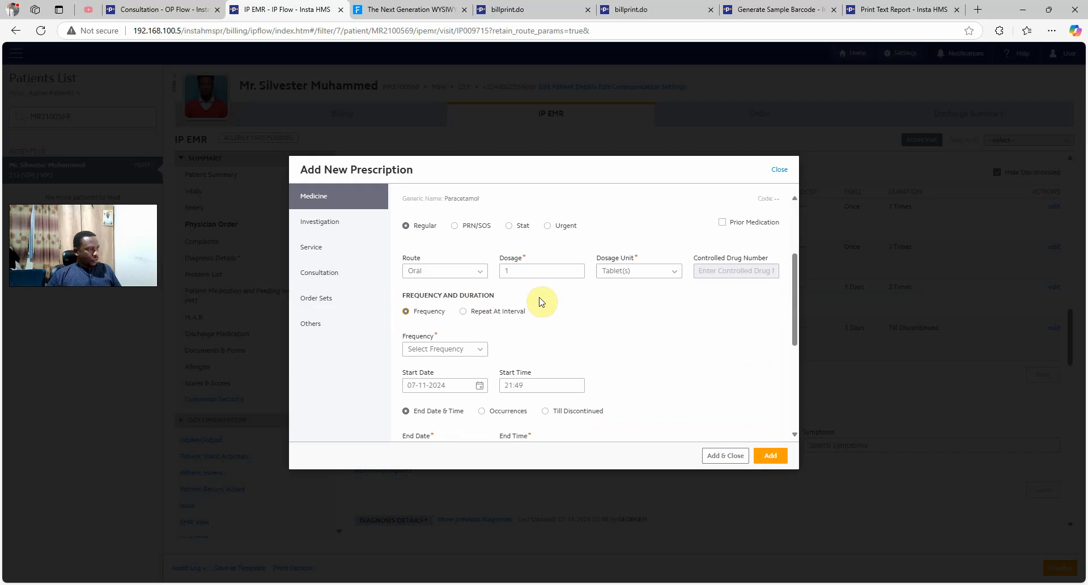
scroll(498, 248, "up", 2)
left_click_drag(521, 341, 469, 346)
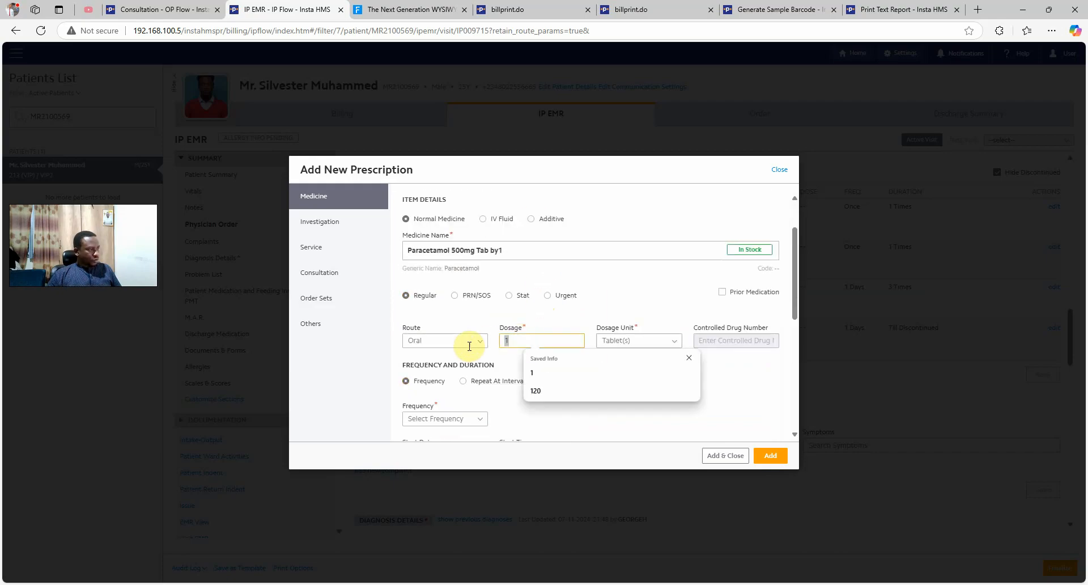
type("2")
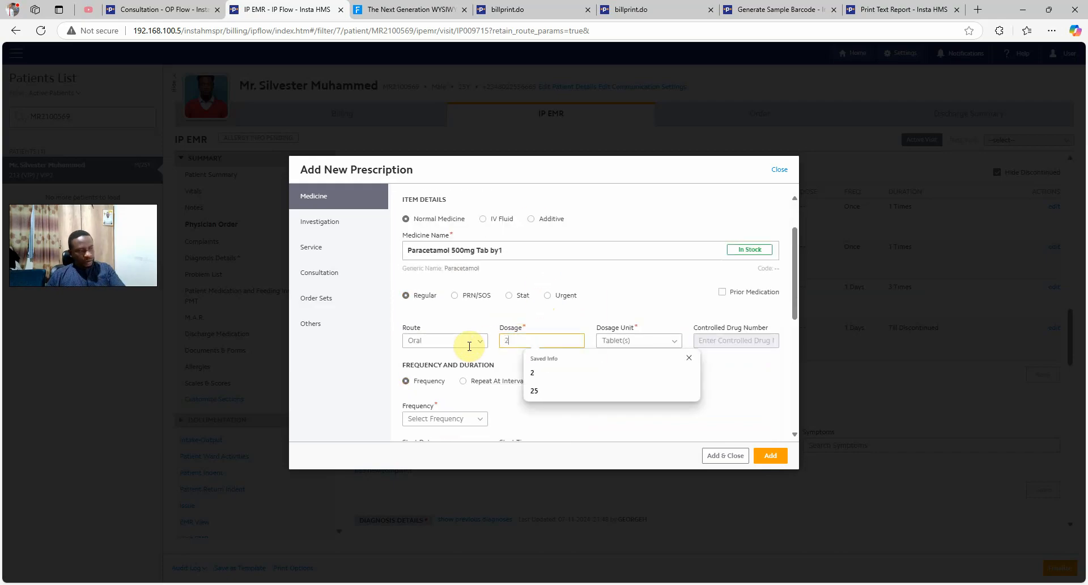
left_click(564, 439)
Repeat it every 2 hours till discontinued and add the prescription
scroll(515, 414, "down", 2)
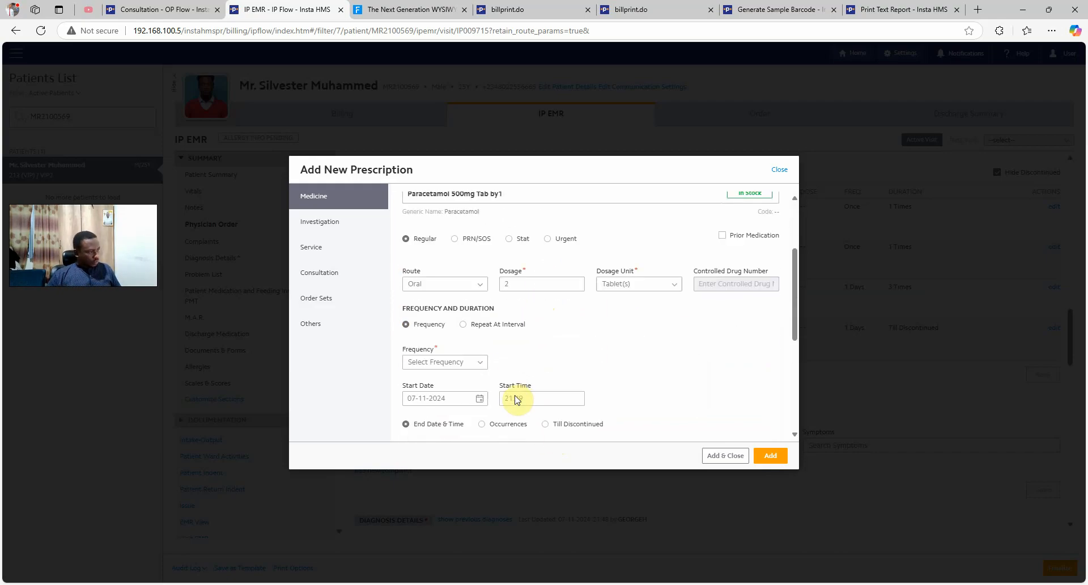
left_click(464, 326)
left_click(437, 361)
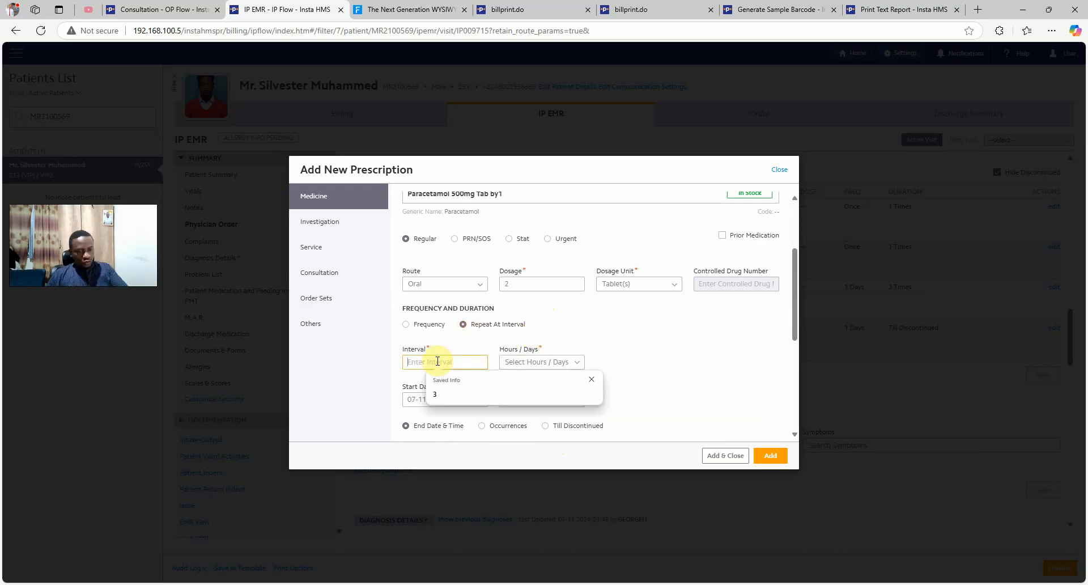
type("2")
left_click(511, 363)
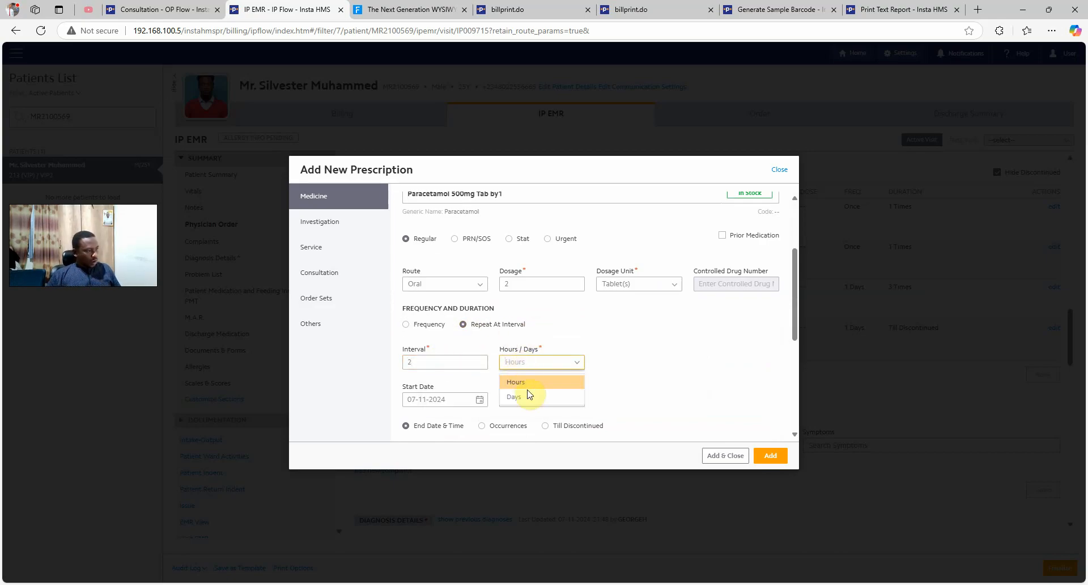
left_click(532, 385)
scroll(660, 359, "down", 3)
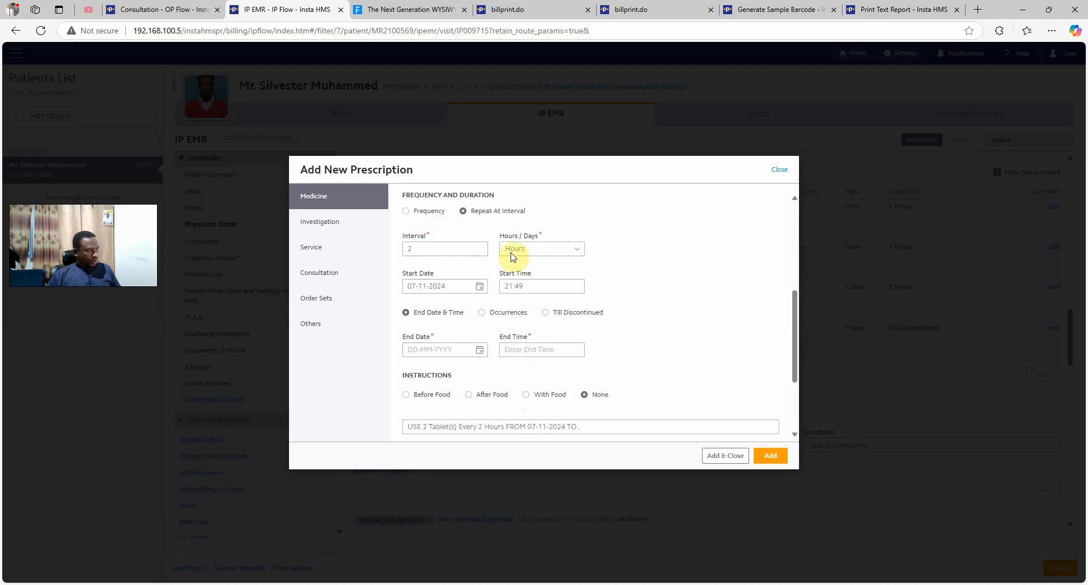
left_click(545, 313)
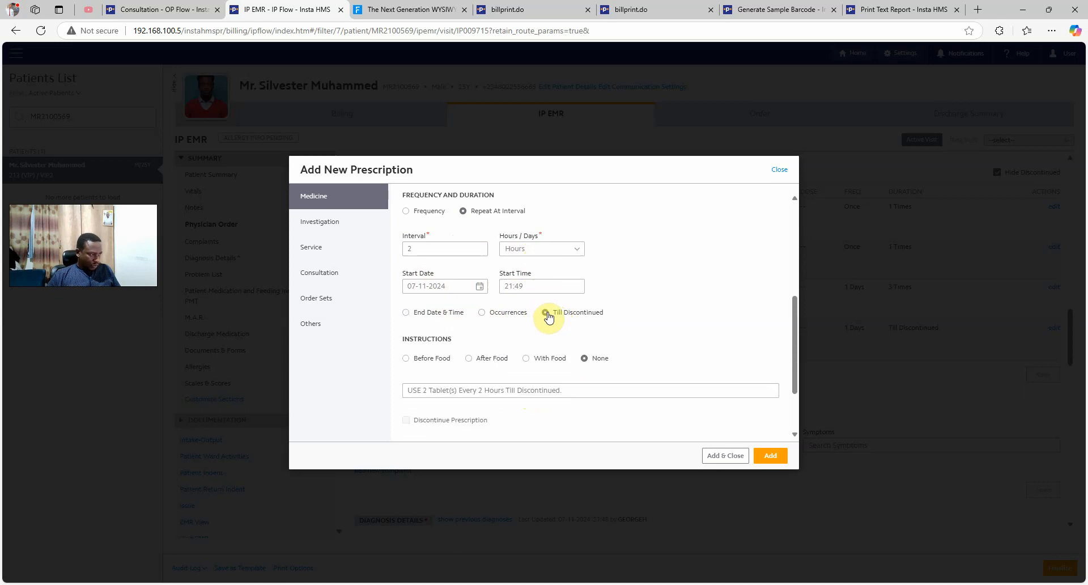
left_click(581, 392)
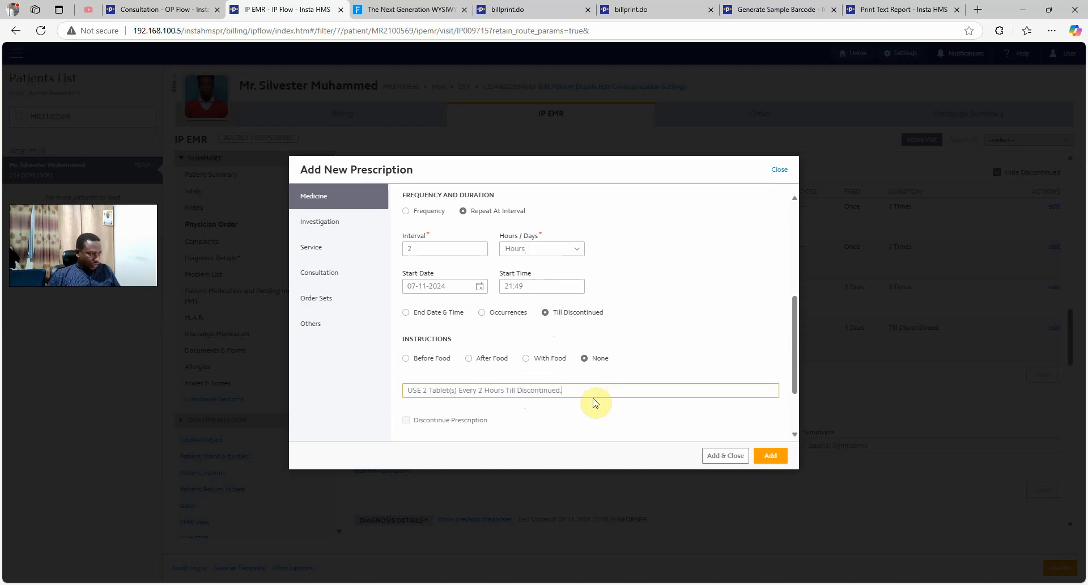
left_click(768, 457)
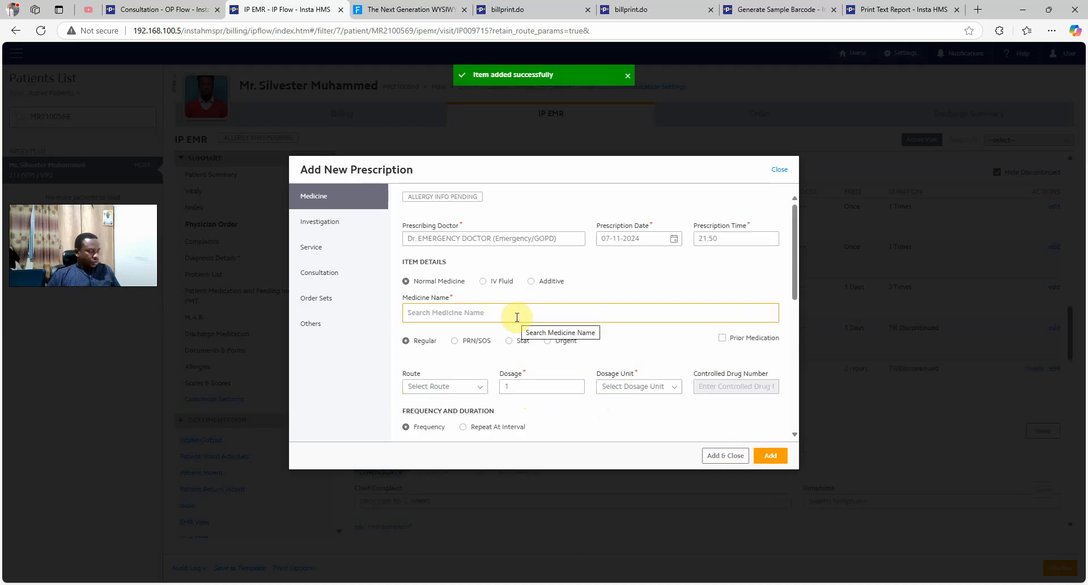
Select ACD3 Multi Vitamin Drop 20ml and set it to repeat at an hourly interval
type("vitami")
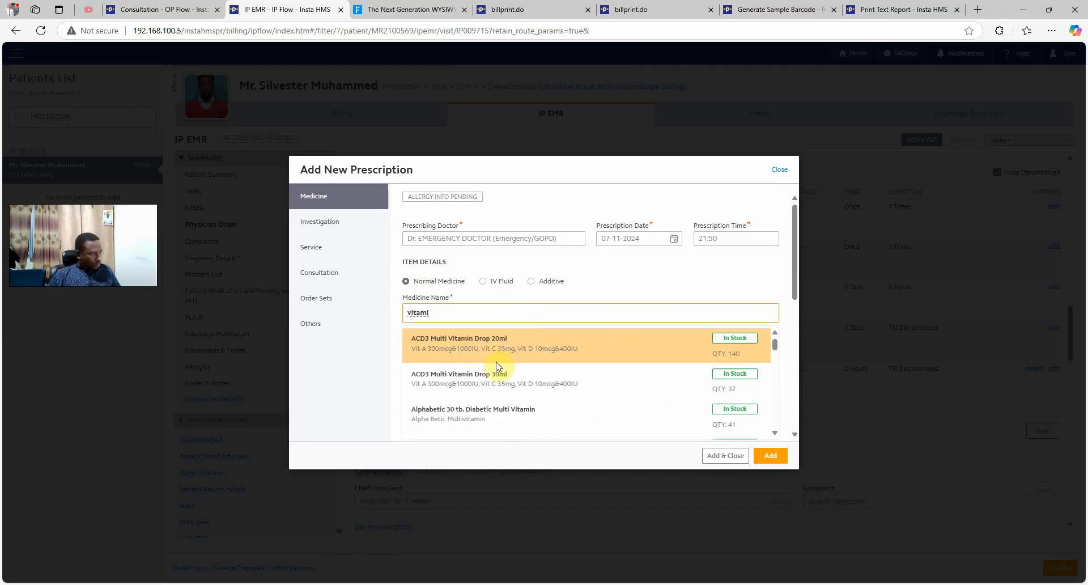
left_click(509, 357)
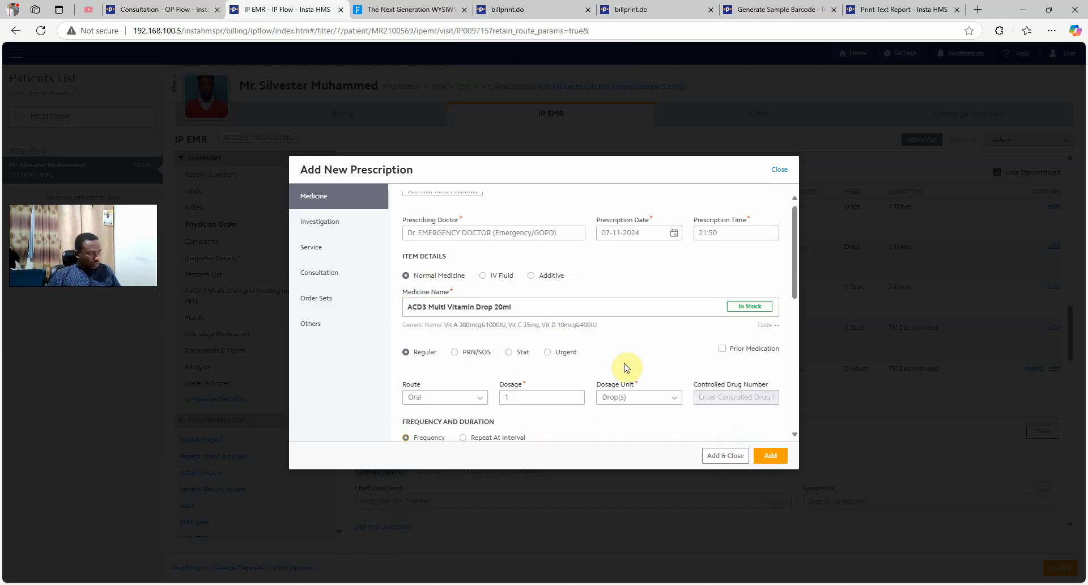
scroll(626, 367, "down", 3)
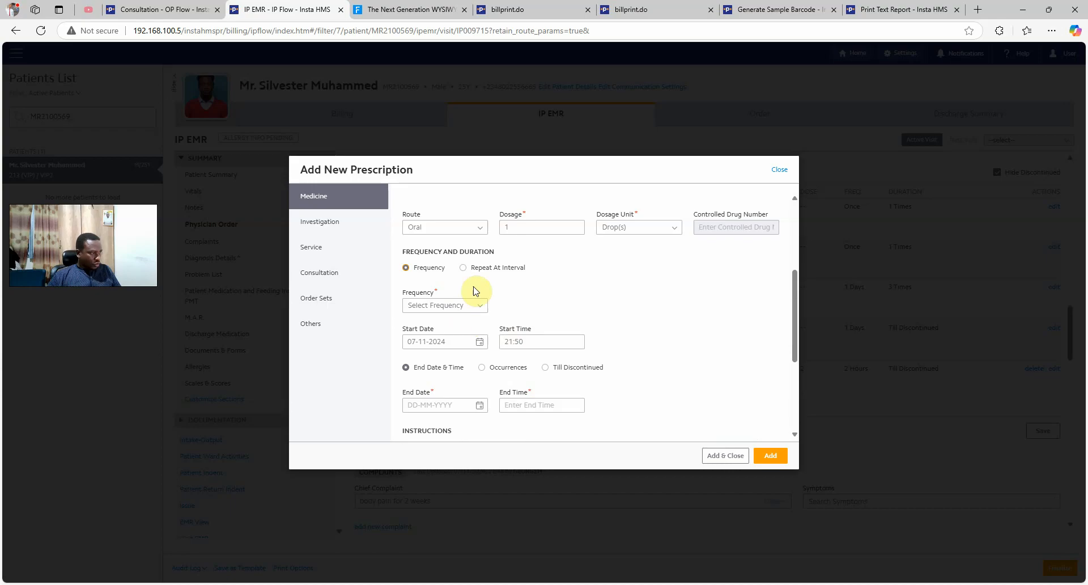
left_click(465, 271)
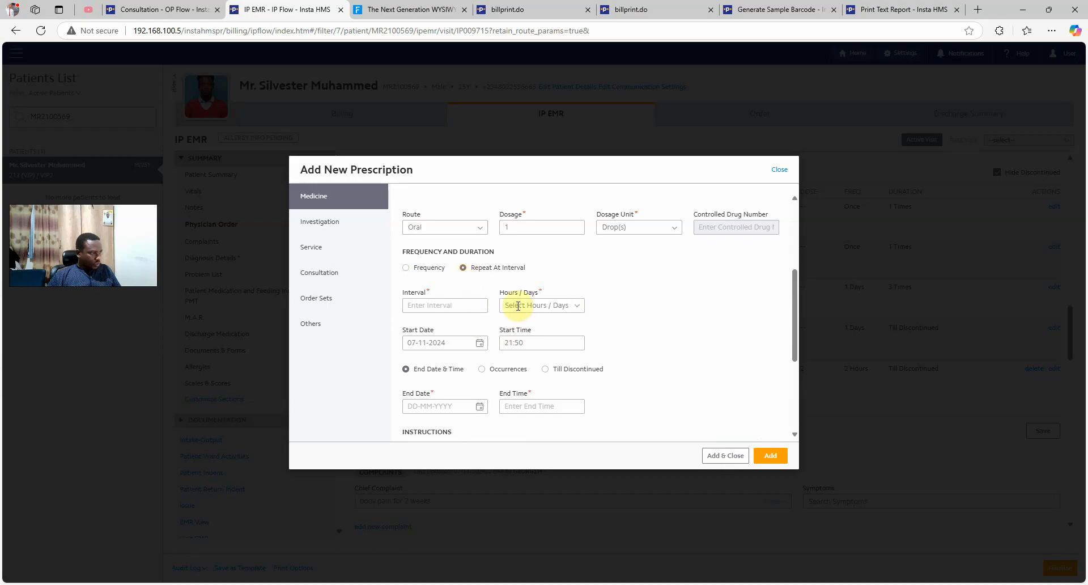
left_click(453, 305)
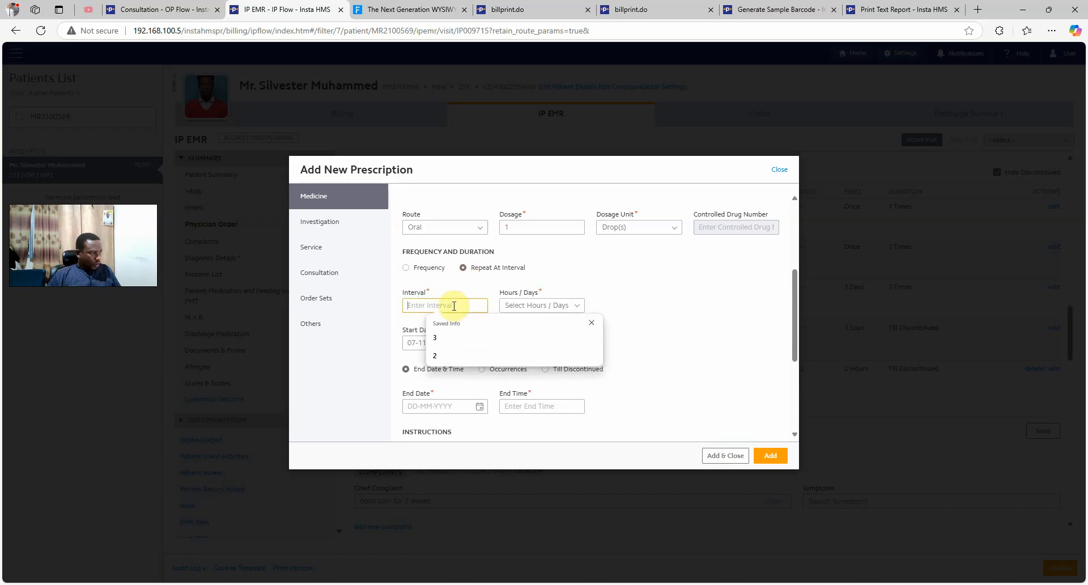
left_click(449, 340)
left_click(536, 306)
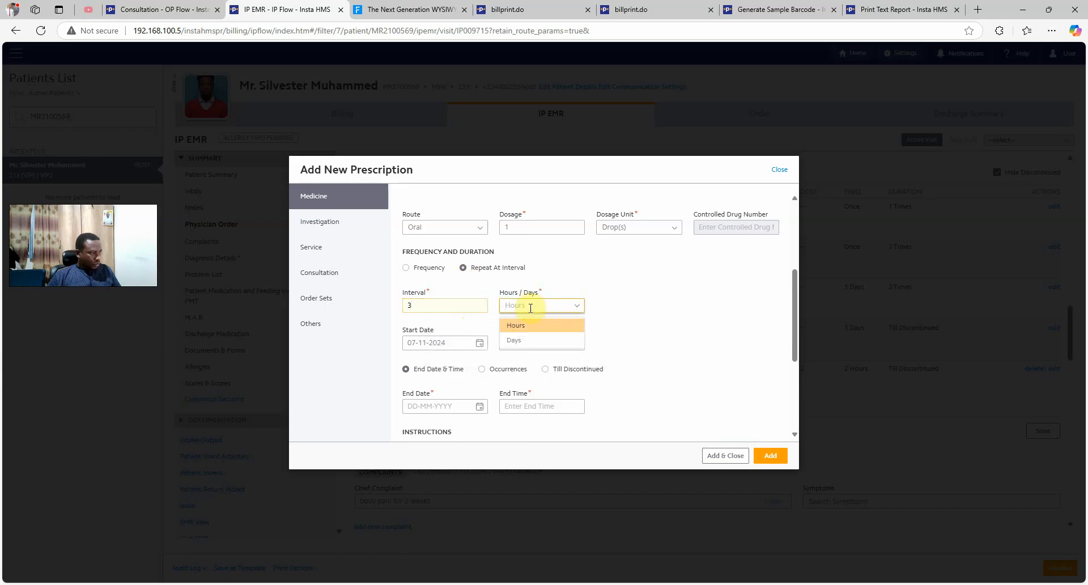
left_click(524, 325)
left_click(520, 303)
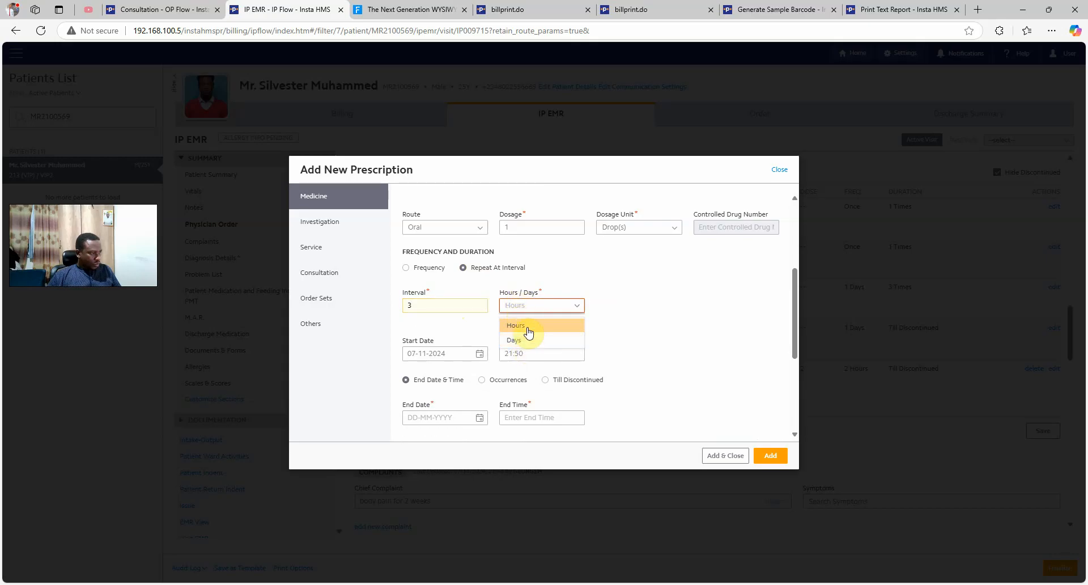
left_click(527, 326)
Limit it to 4 occurrences every 1 hour, taken after food, and add it
scroll(606, 332, "down", 2)
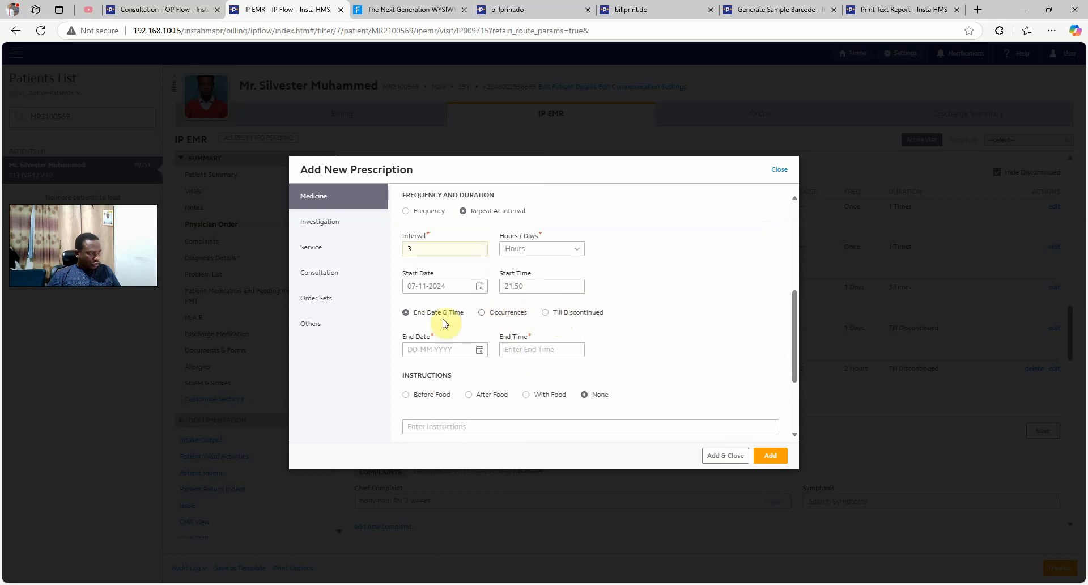
left_click(481, 313)
left_click(430, 349)
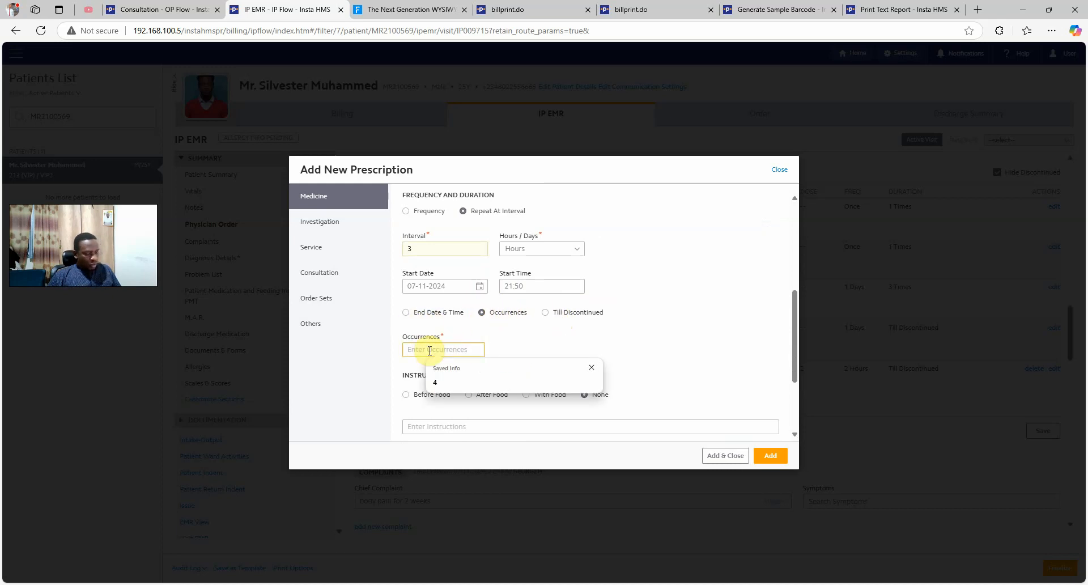
left_click(460, 388)
left_click_drag(425, 252, 371, 259)
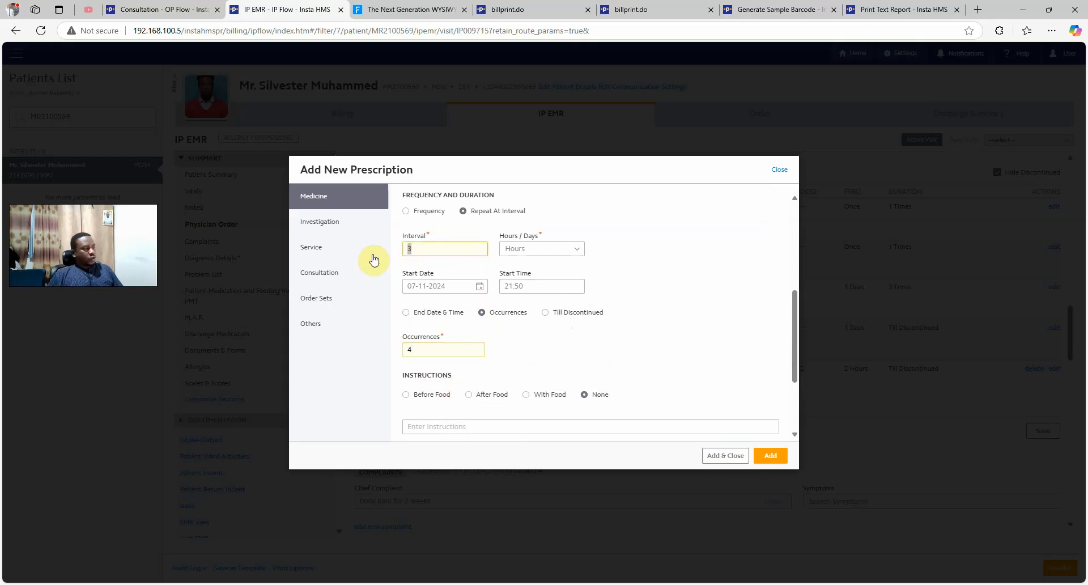
type("1")
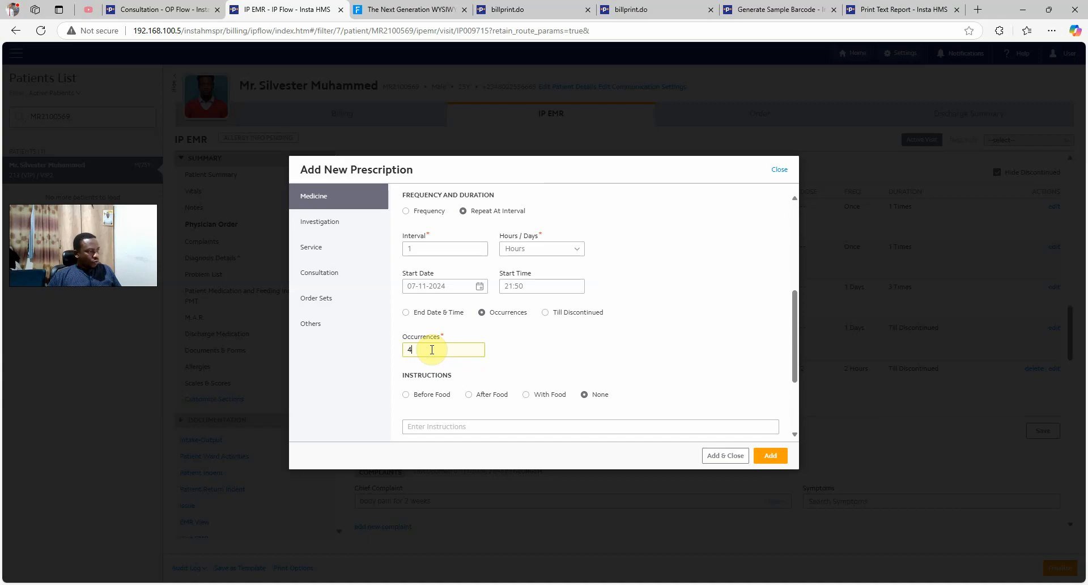
scroll(524, 365, "down", 1)
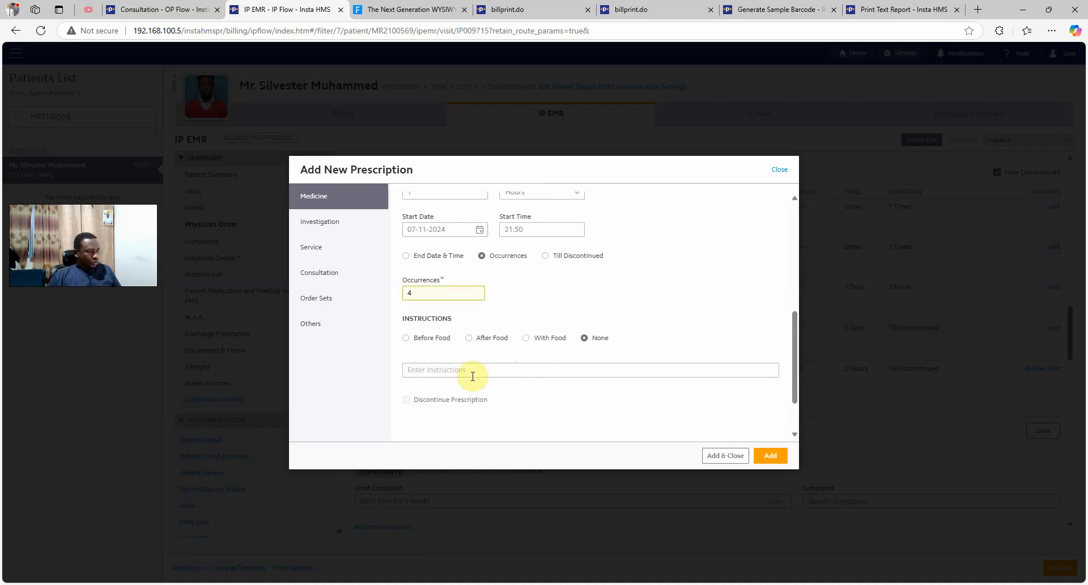
left_click(498, 342)
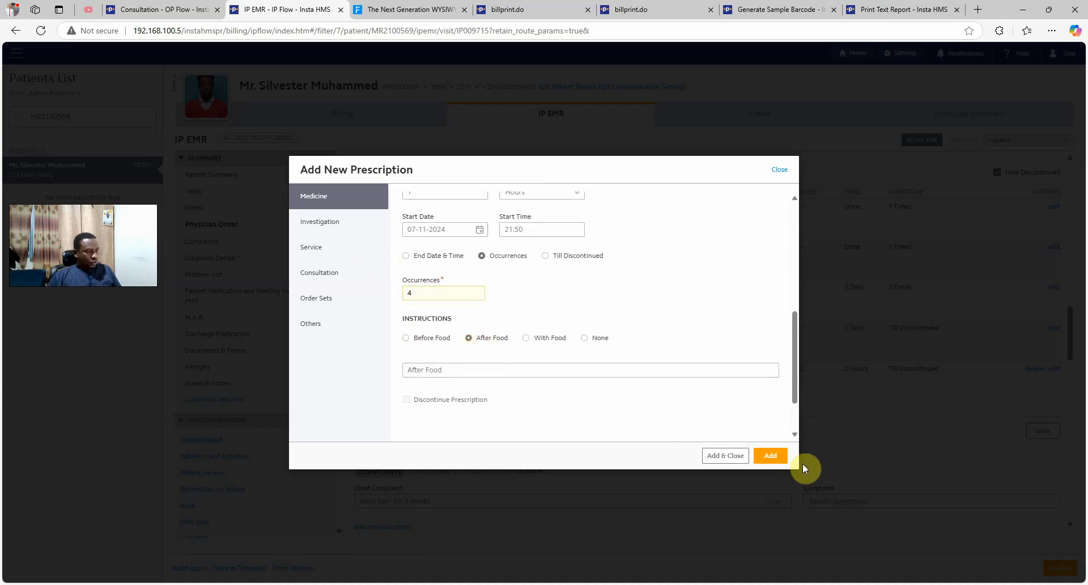
left_click(772, 456)
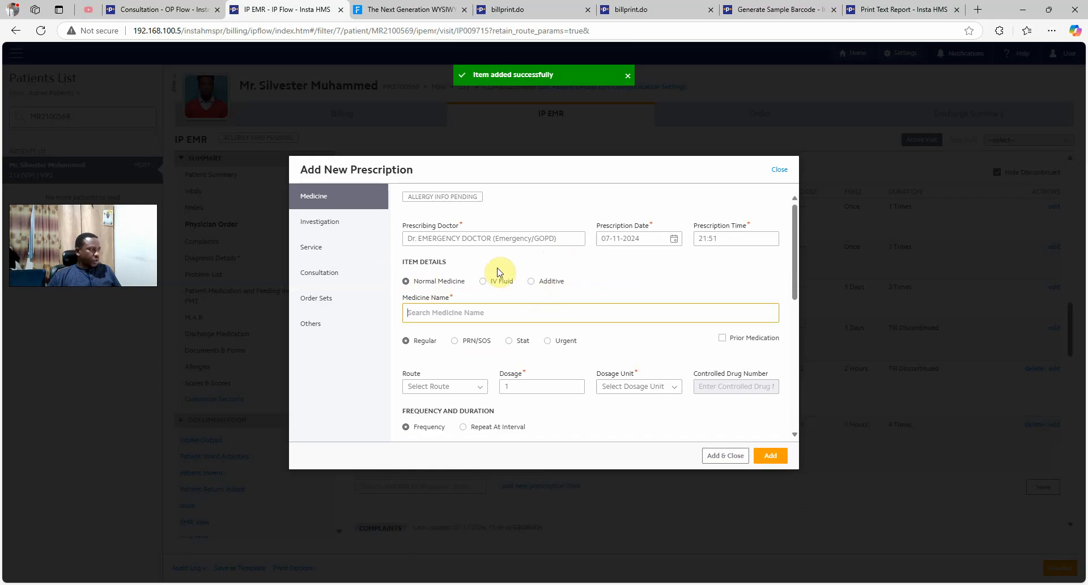
scroll(595, 315, "down", 2)
scroll(590, 317, "up", 1)
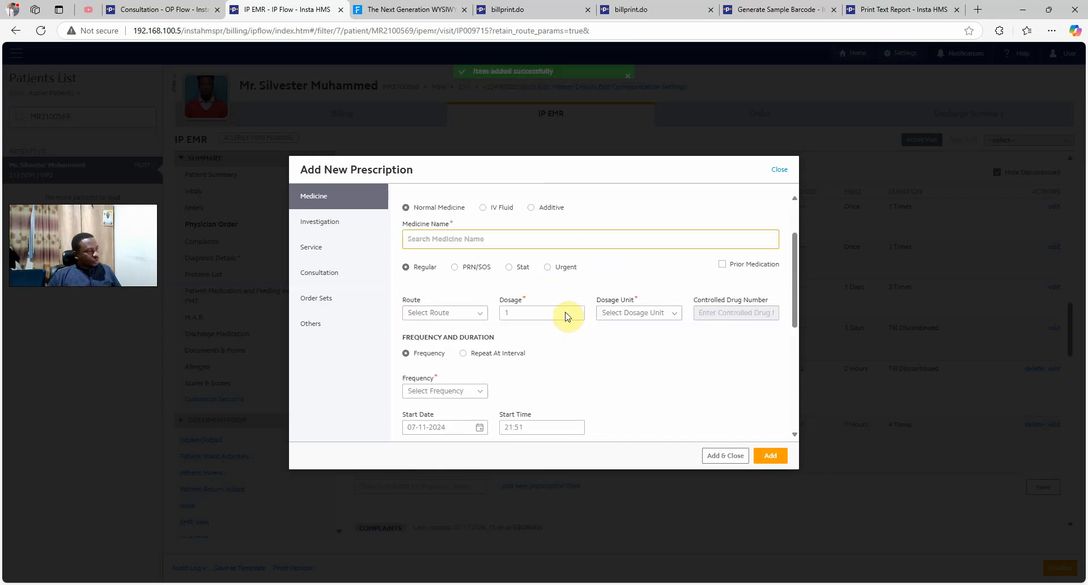
scroll(563, 315, "down", 2)
scroll(572, 311, "up", 4)
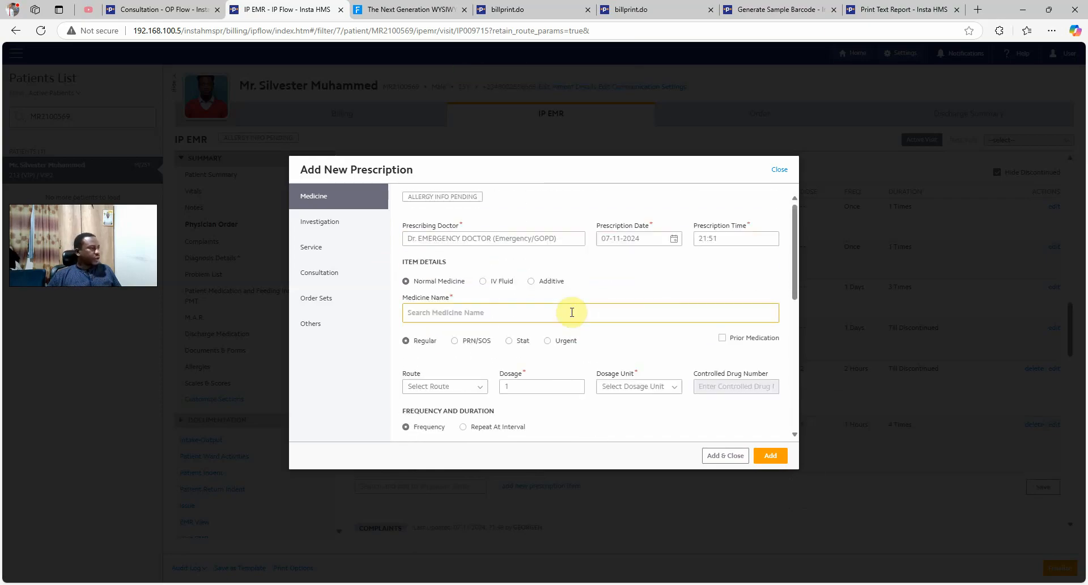
Search the investigations for Full Blood Count and give it Urgent priority
left_click(328, 228)
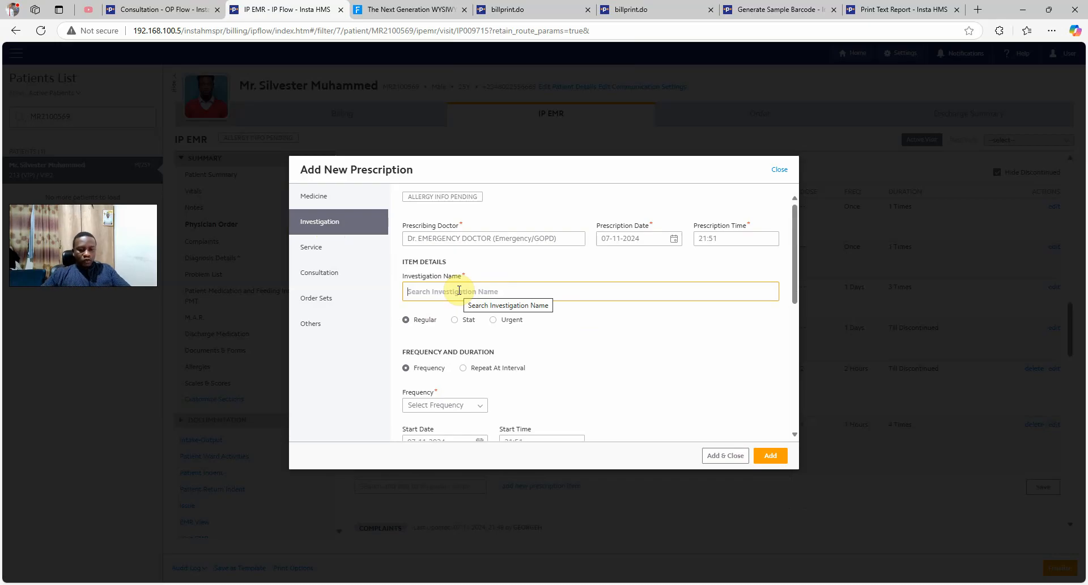
type("w")
key("BackSpace")
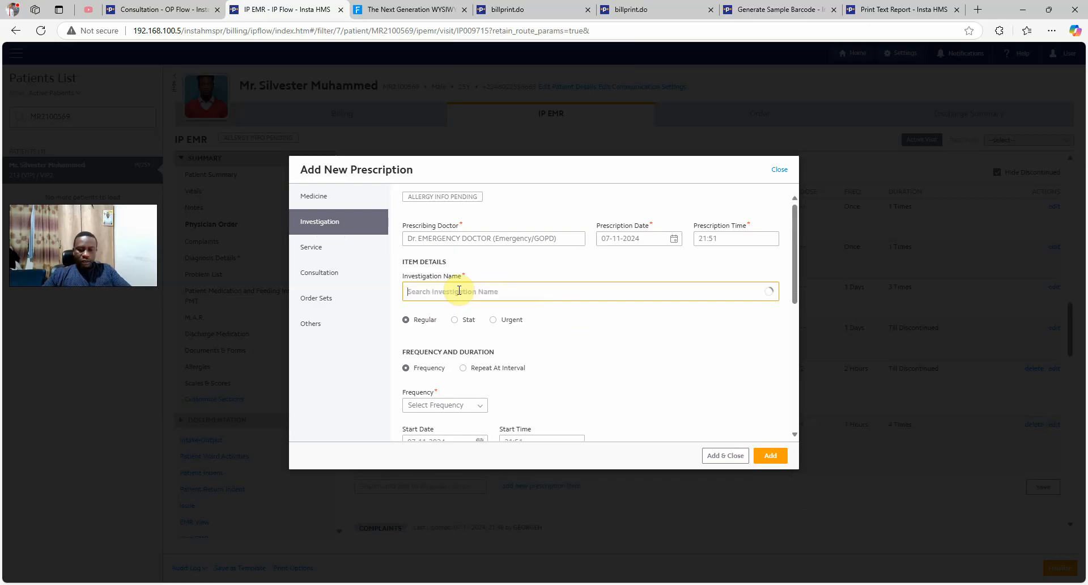
type("w")
type("bc")
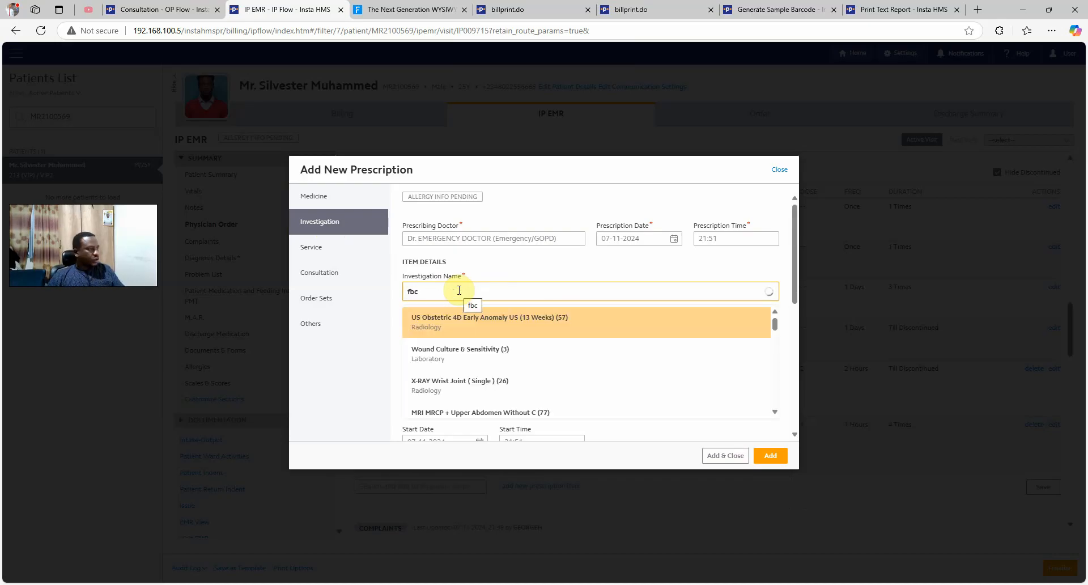
left_click(454, 321)
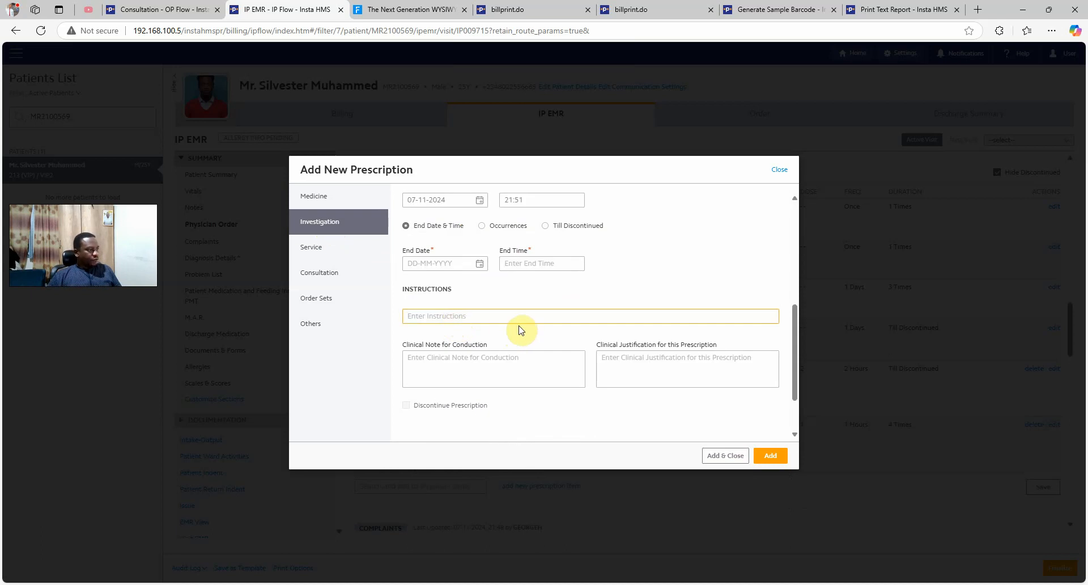
scroll(513, 329, "up", 5)
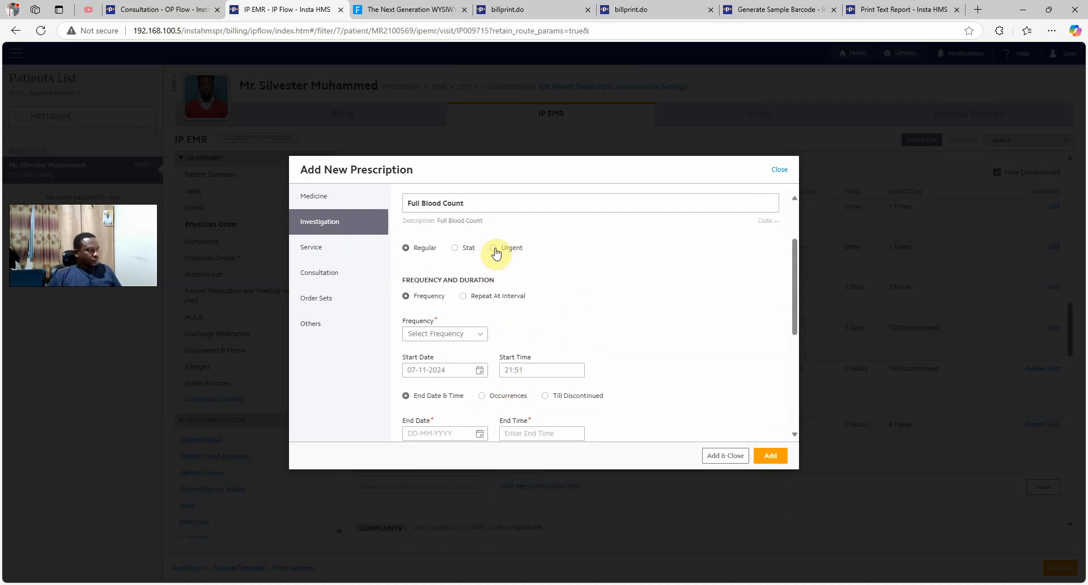
left_click(464, 250)
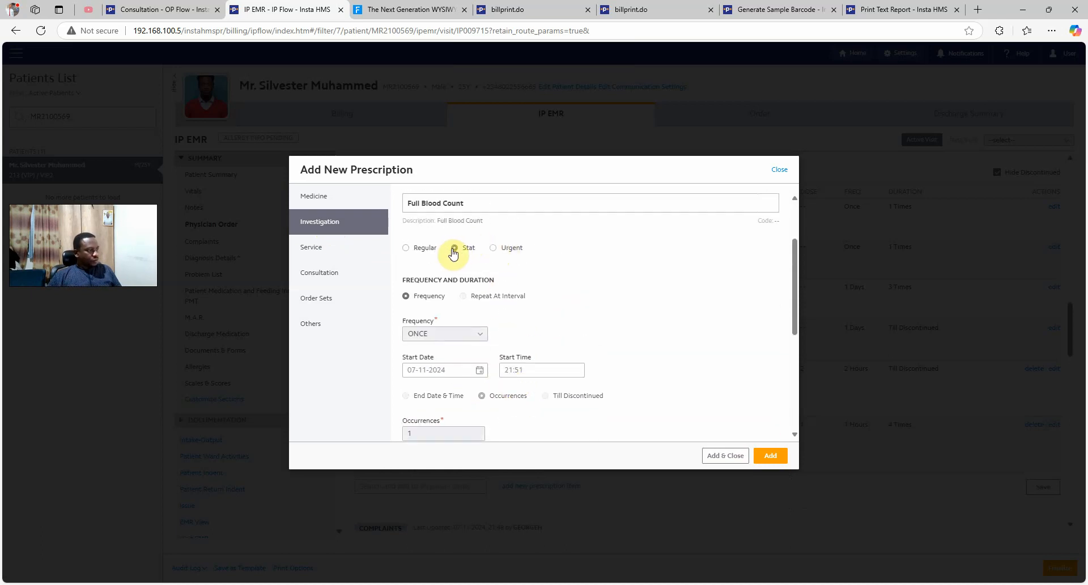
left_click(493, 248)
Repeat the test every 2 hours for 3 occurrences and add it despite the duplicate warning
left_click(447, 335)
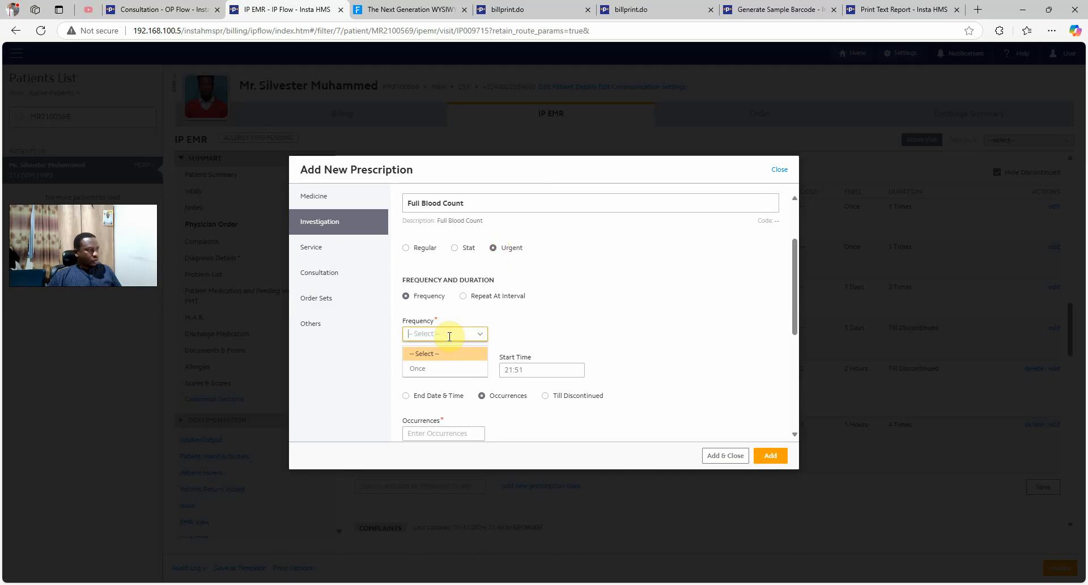
left_click(462, 295)
left_click(443, 330)
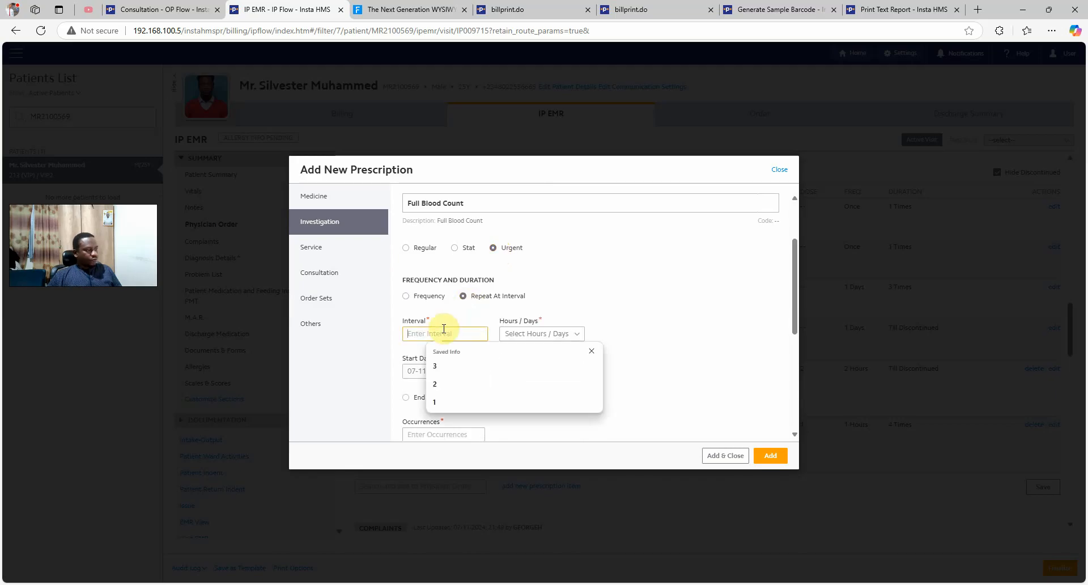
left_click(446, 394)
left_click(543, 334)
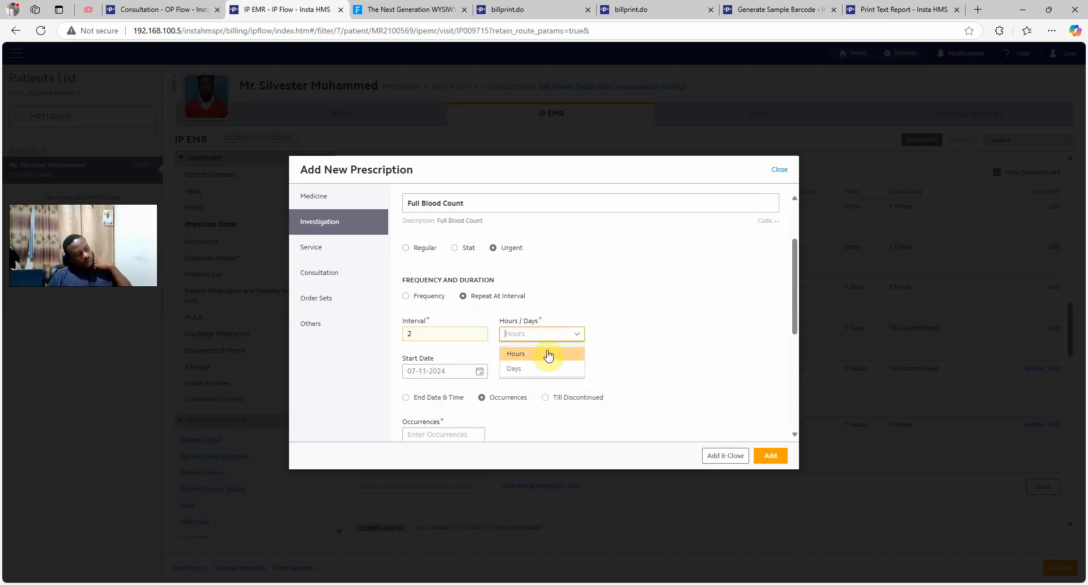
left_click(538, 354)
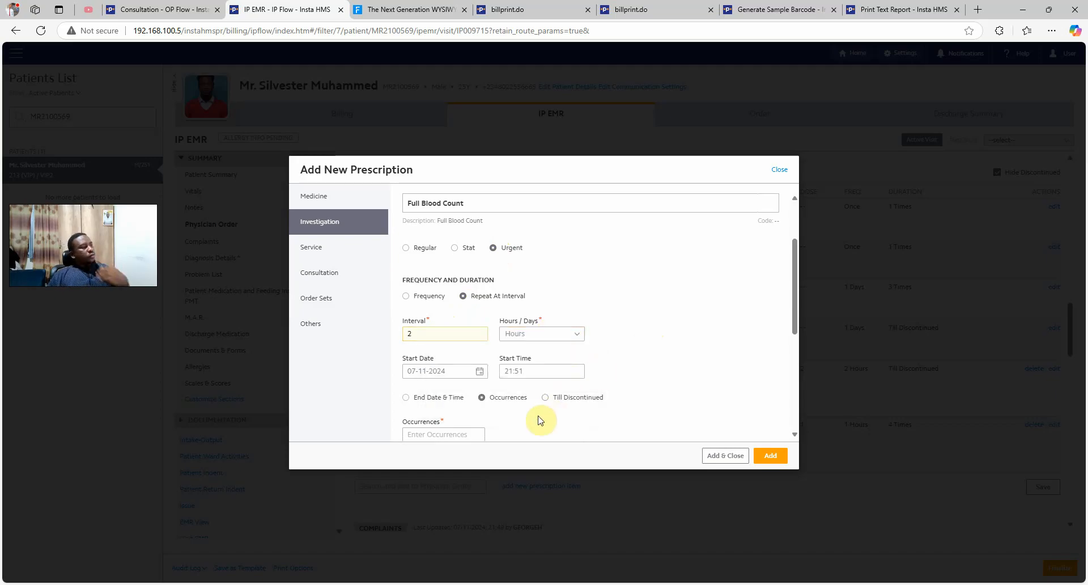
scroll(467, 420, "down", 1)
left_click(470, 378)
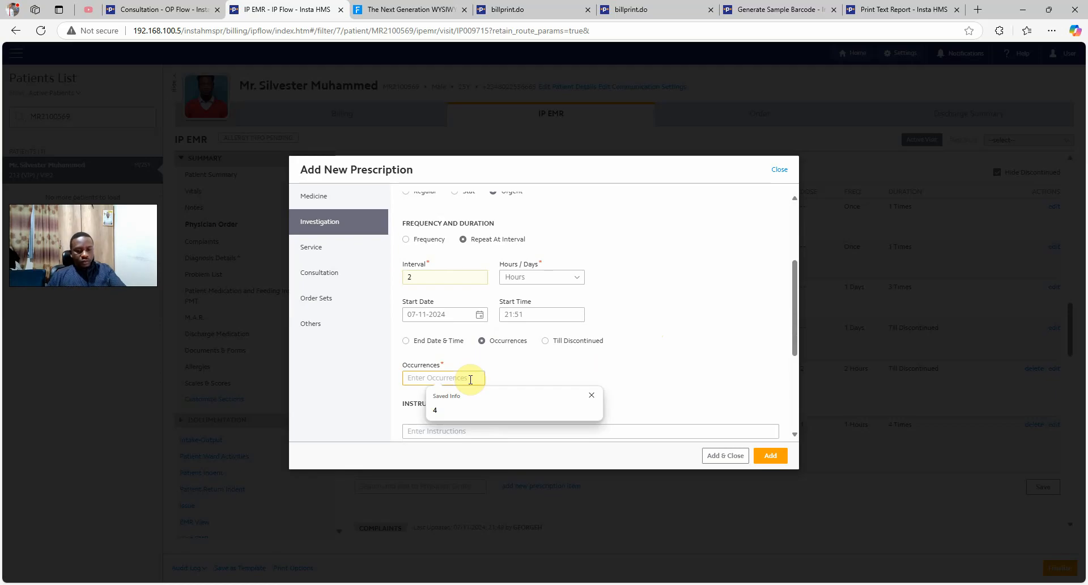
type("7")
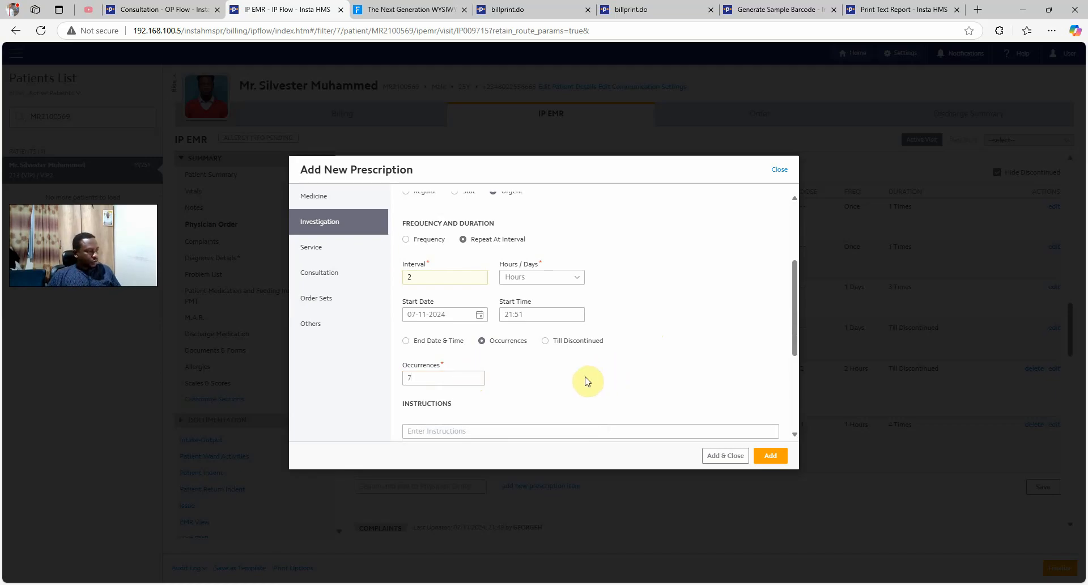
double_click(442, 377)
type("3")
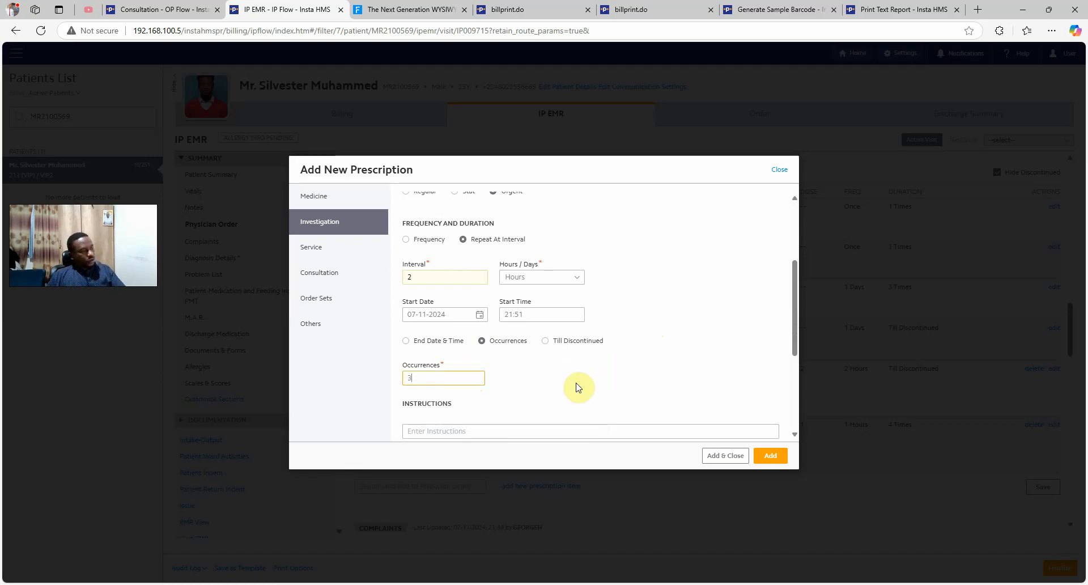
scroll(682, 384, "down", 1)
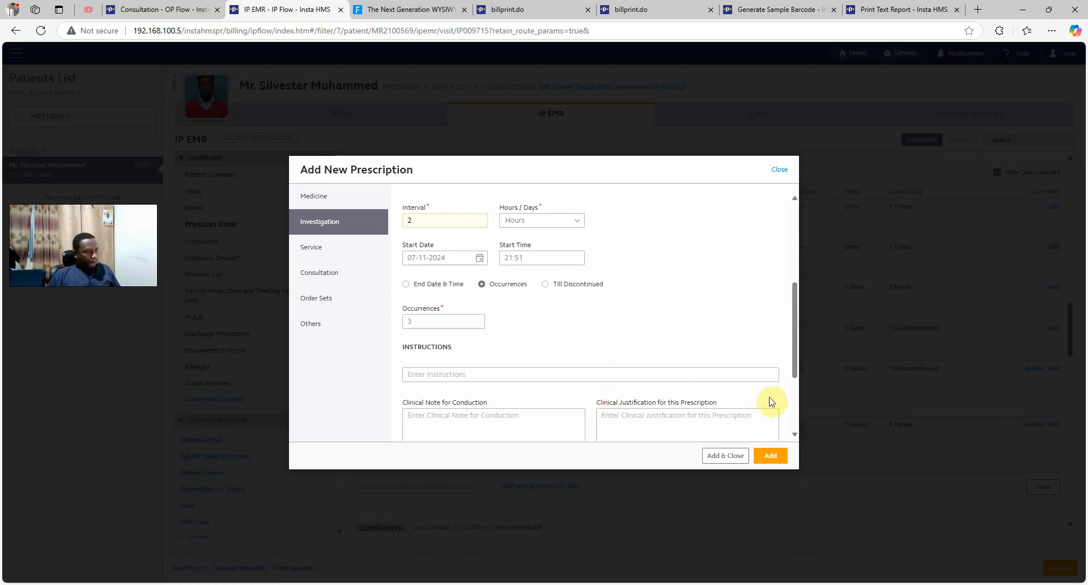
left_click(767, 460)
left_click(588, 363)
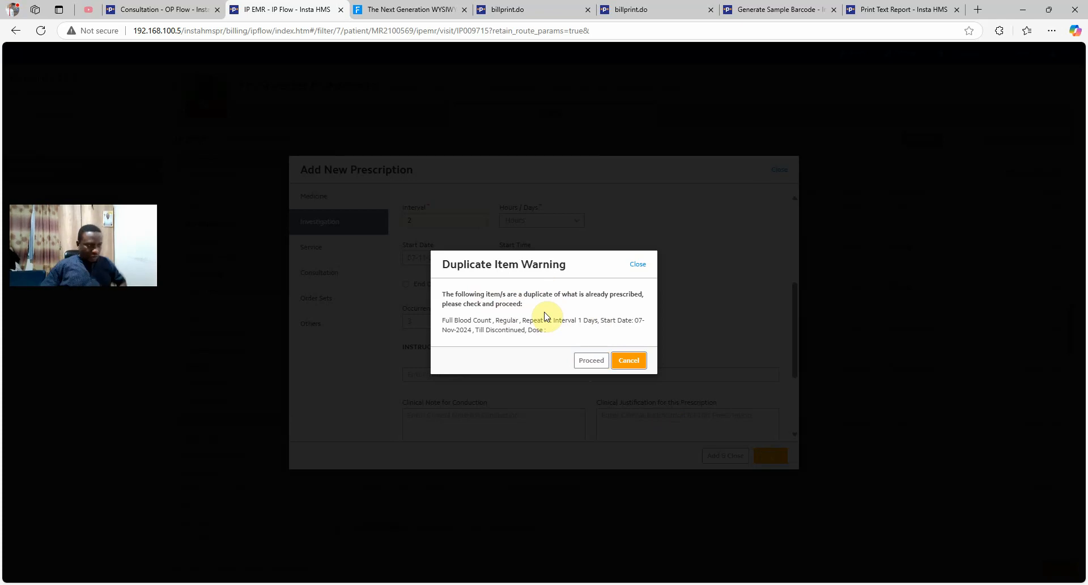
left_click(589, 363)
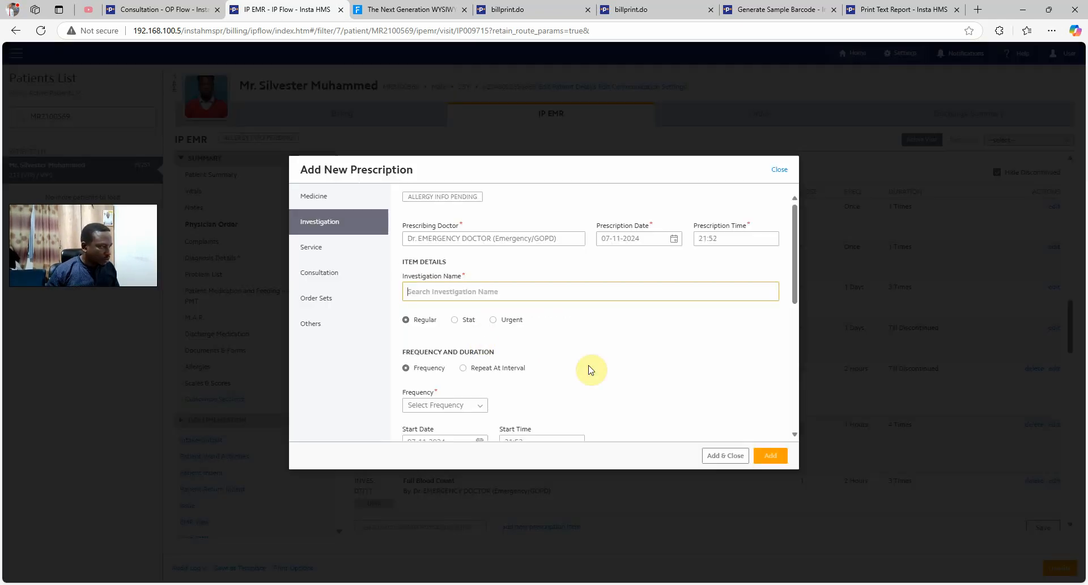
Look through the Service and Consultation sections, then show the Order Sets section
left_click(322, 250)
left_click(339, 277)
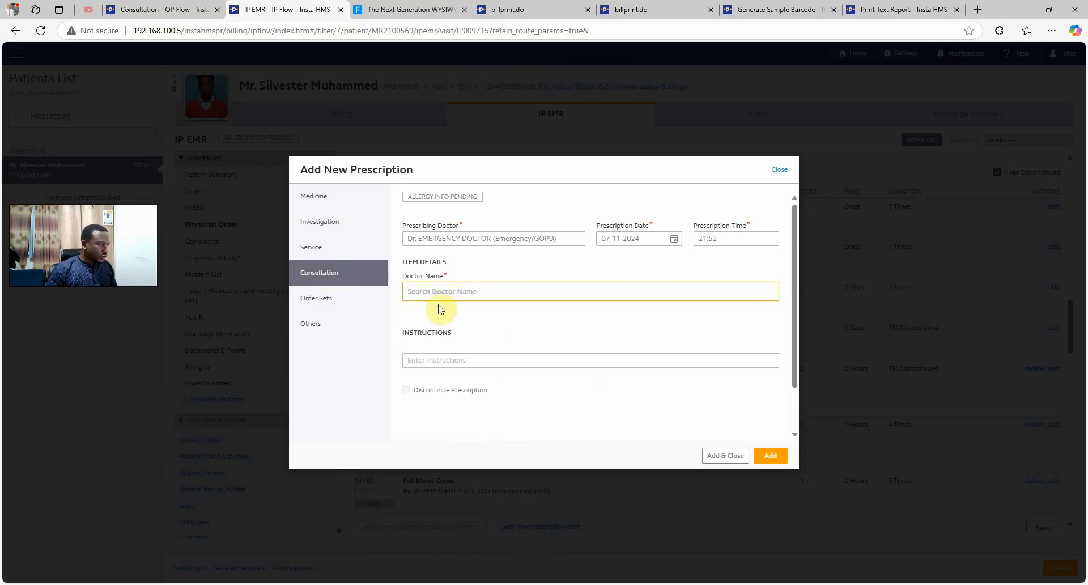
left_click(335, 304)
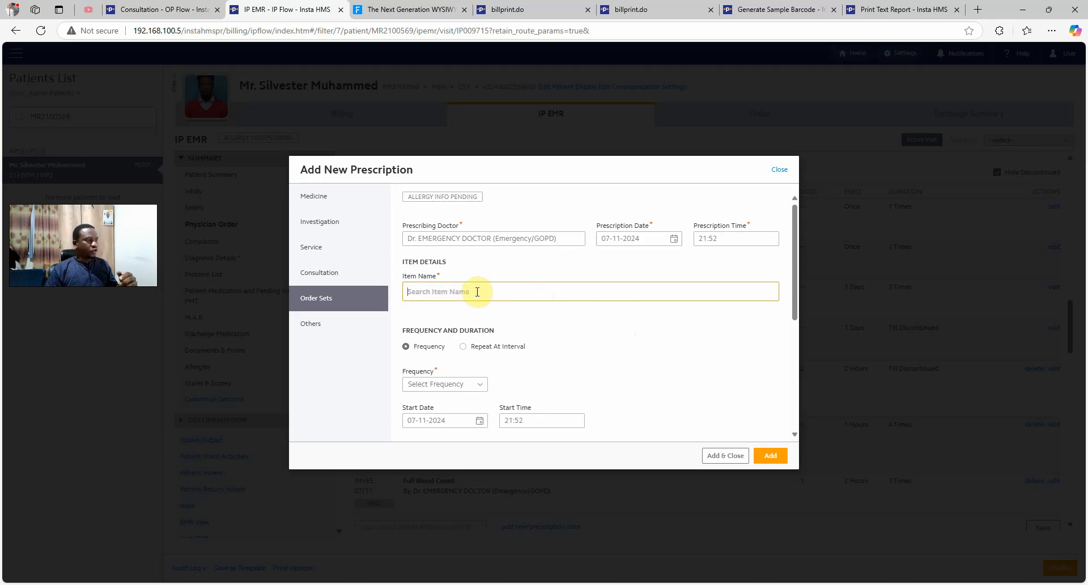
Close the prescription dialog and save the physician orders
left_click(776, 171)
scroll(502, 272, "down", 3)
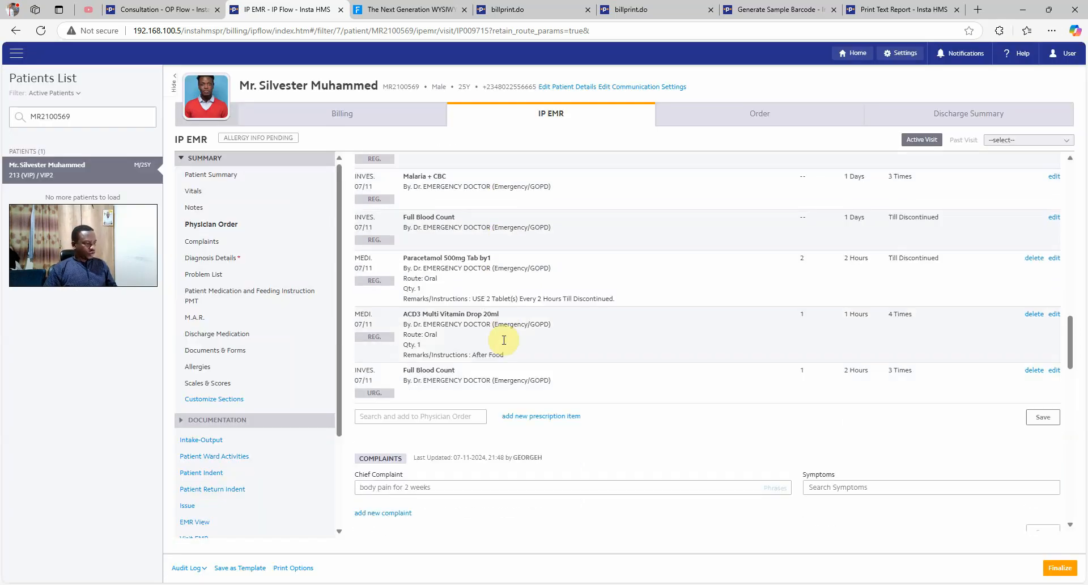
scroll(504, 340, "down", 2)
left_click(1042, 301)
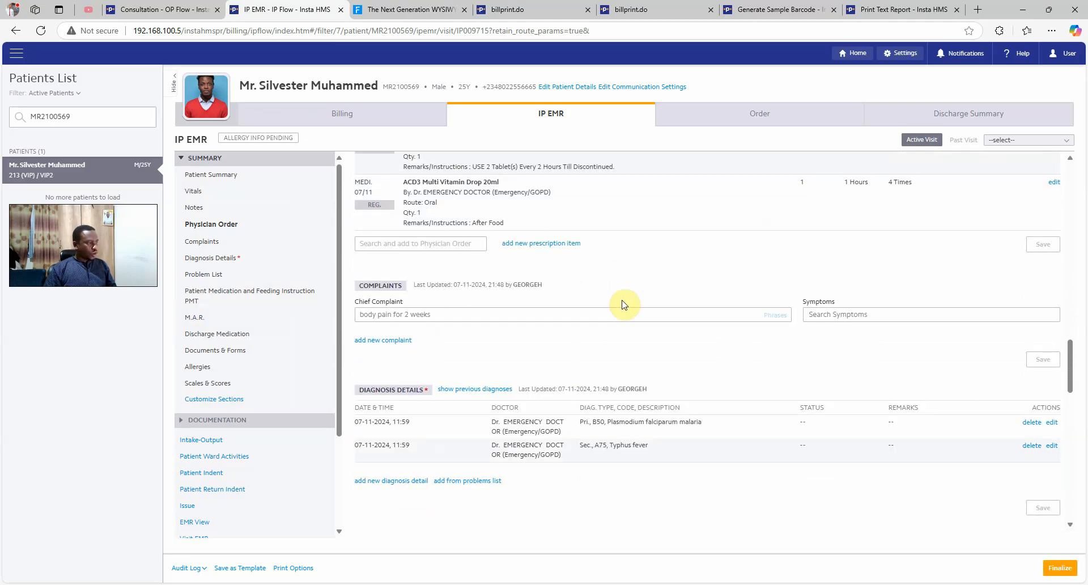
Scroll down to the M.A.R. showing Paracetamol and ACD3 drops pending setup
scroll(623, 304, "down", 4)
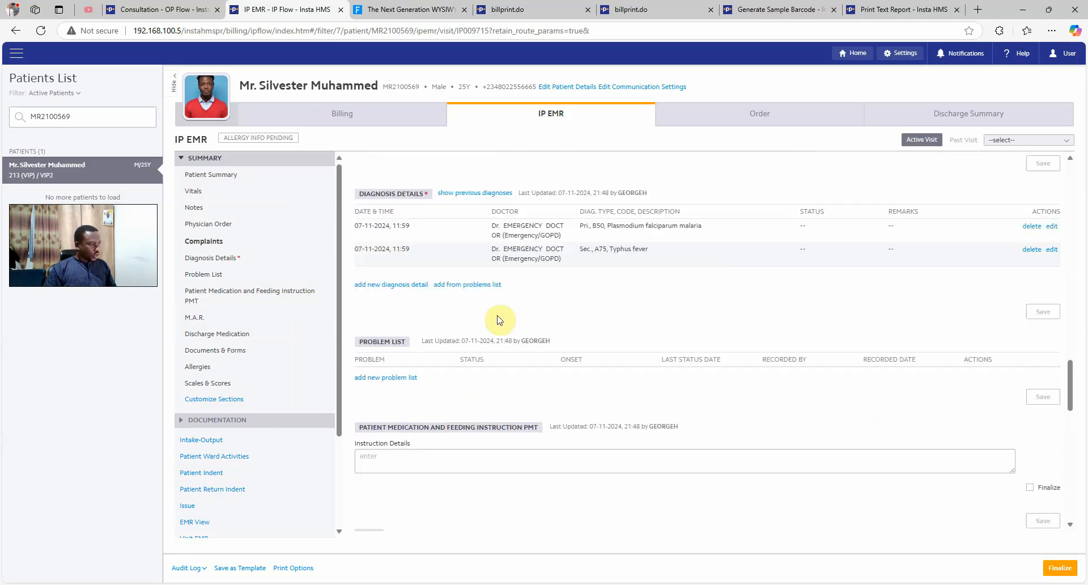
scroll(498, 320, "down", 2)
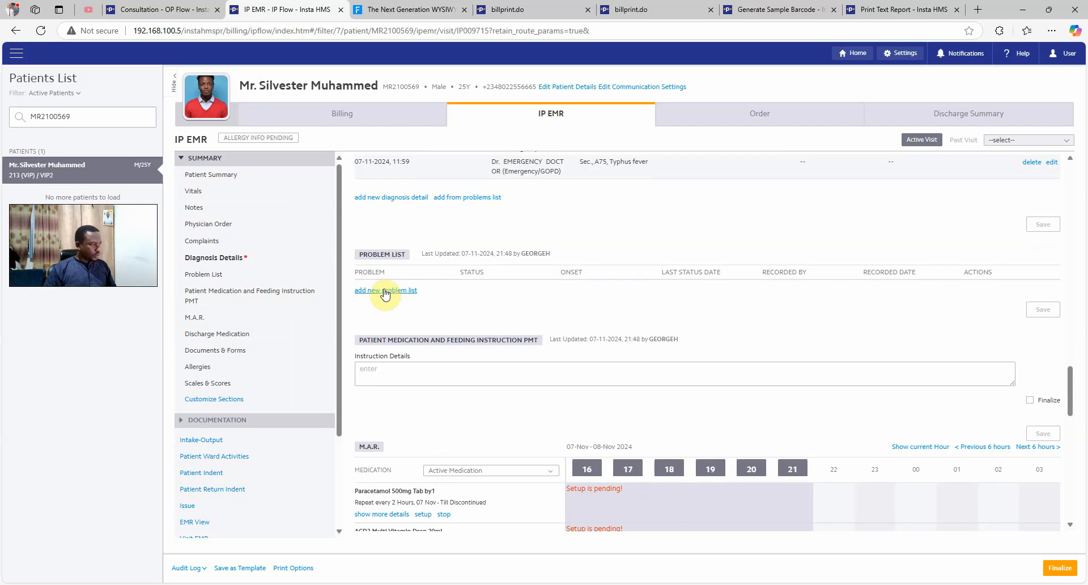
left_click(385, 290)
left_click(724, 188)
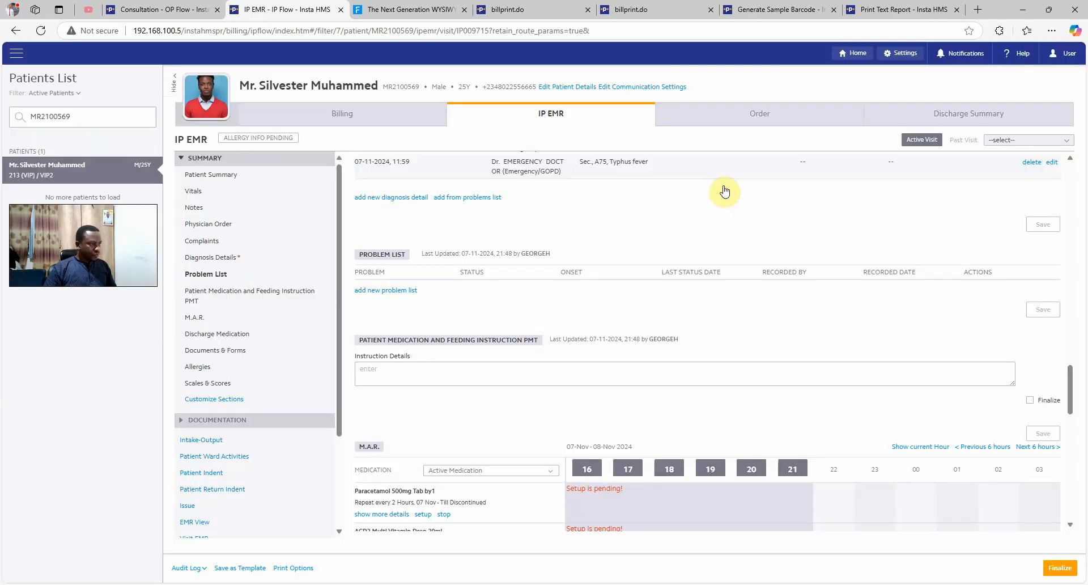
scroll(499, 286, "down", 2)
scroll(499, 272, "down", 3)
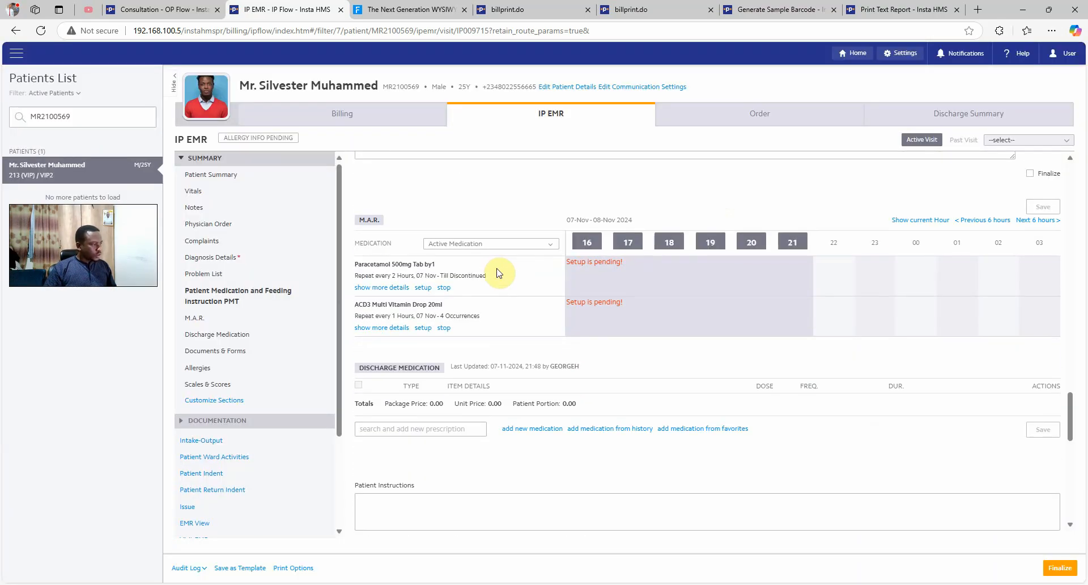
scroll(493, 269, "down", 1)
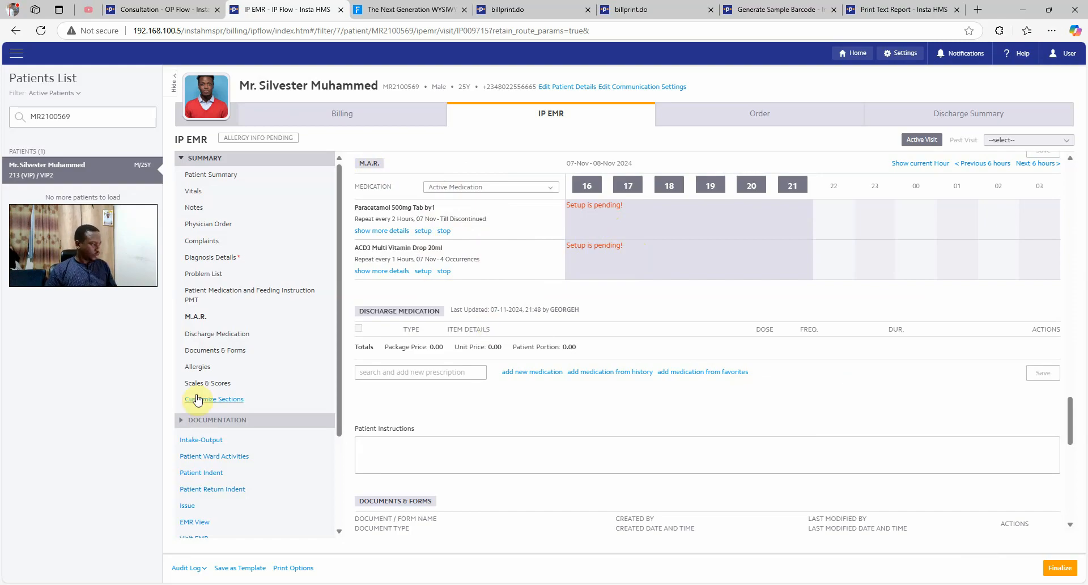
scroll(228, 489, "down", 1)
scroll(222, 447, "down", 1)
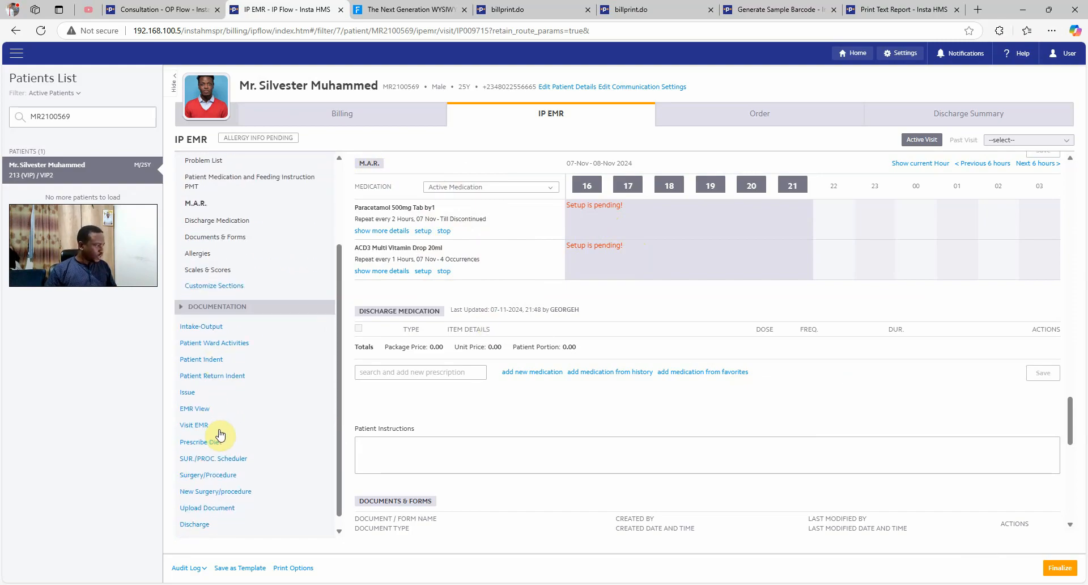
Start a patient indent from the prescriptions with quantities 10 ACD3 drops and 8 Paracetamol
left_click(213, 360)
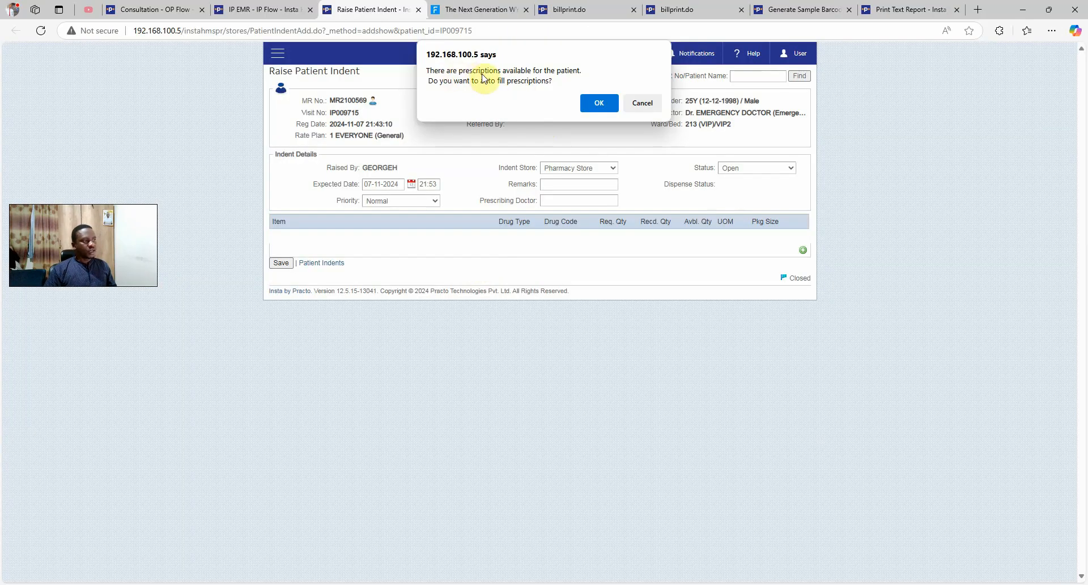
left_click(604, 108)
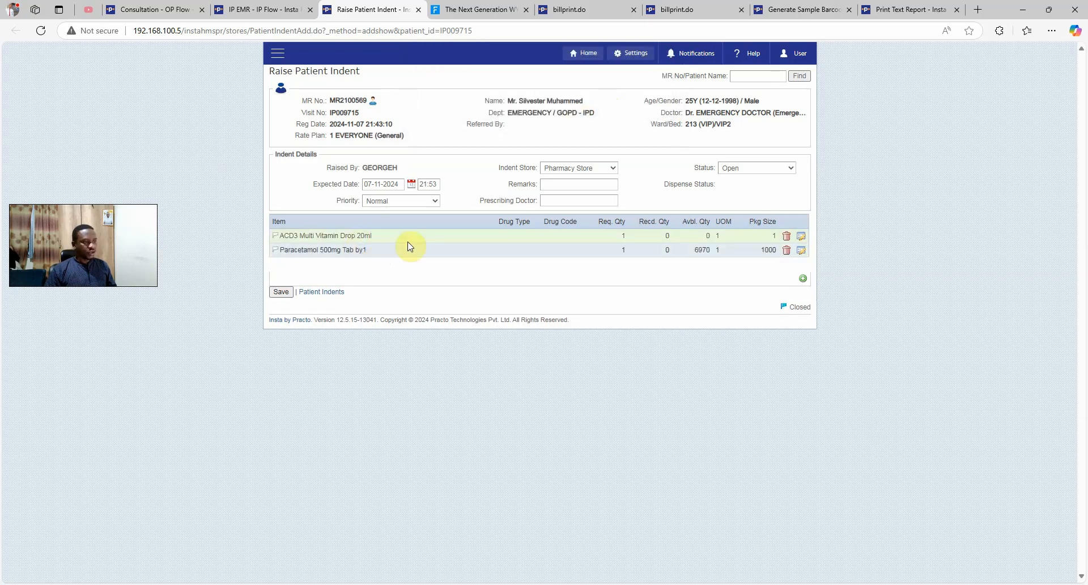
left_click(799, 237)
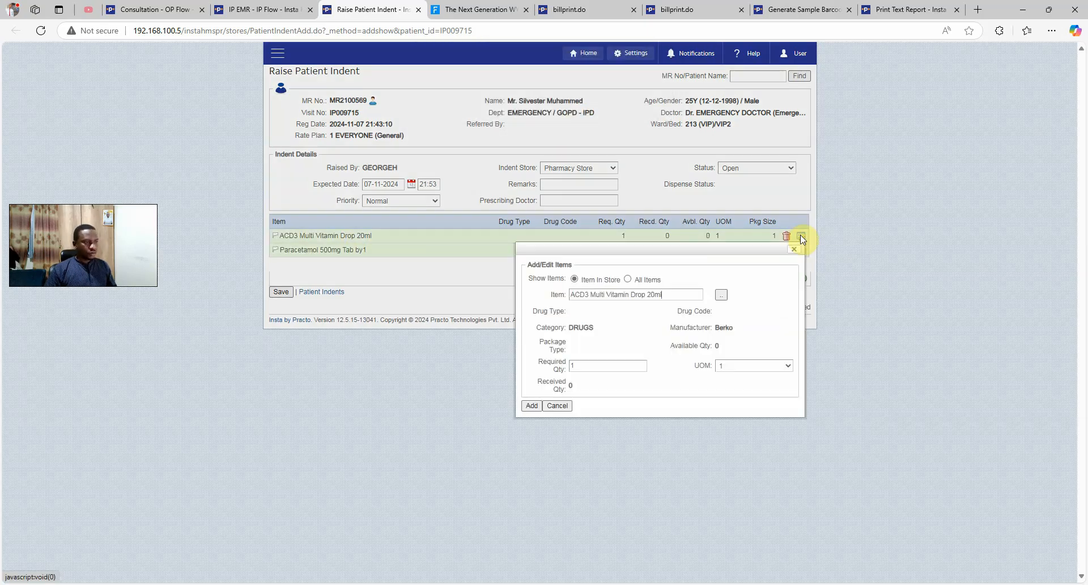
left_click(595, 365)
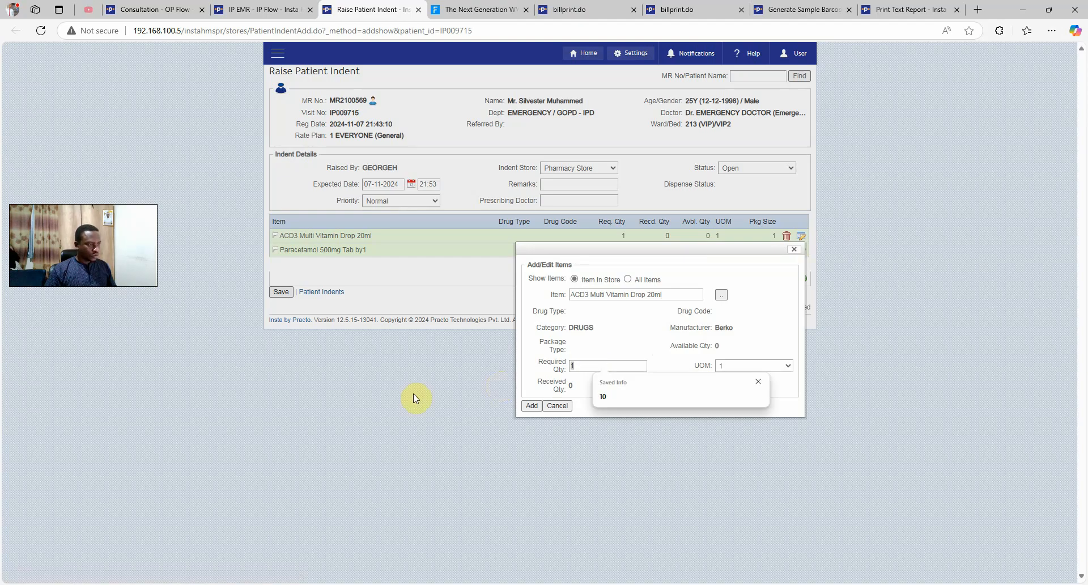
left_click(634, 397)
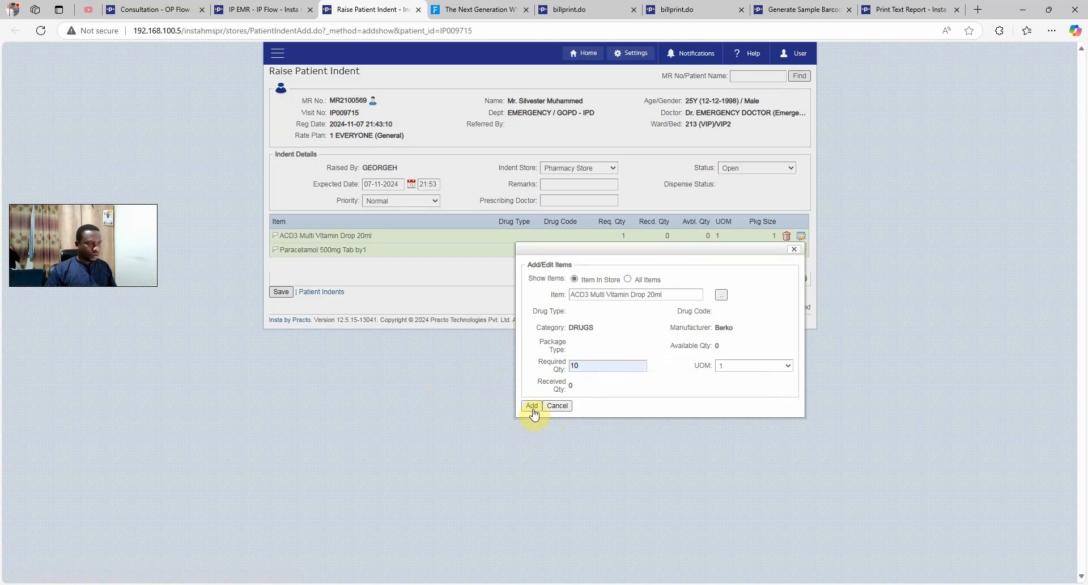
left_click(532, 406)
left_click(801, 250)
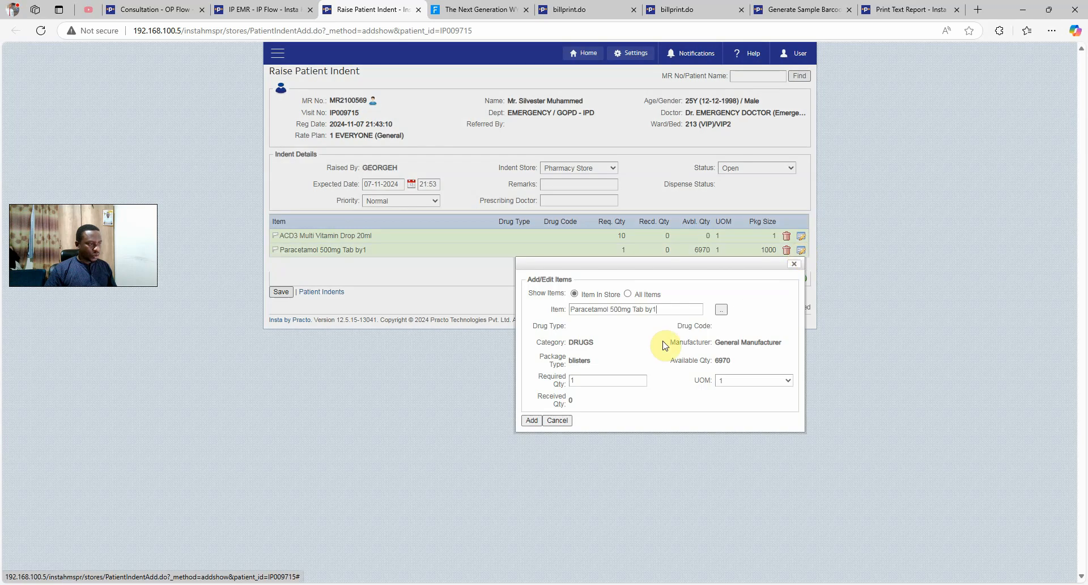
double_click(614, 381)
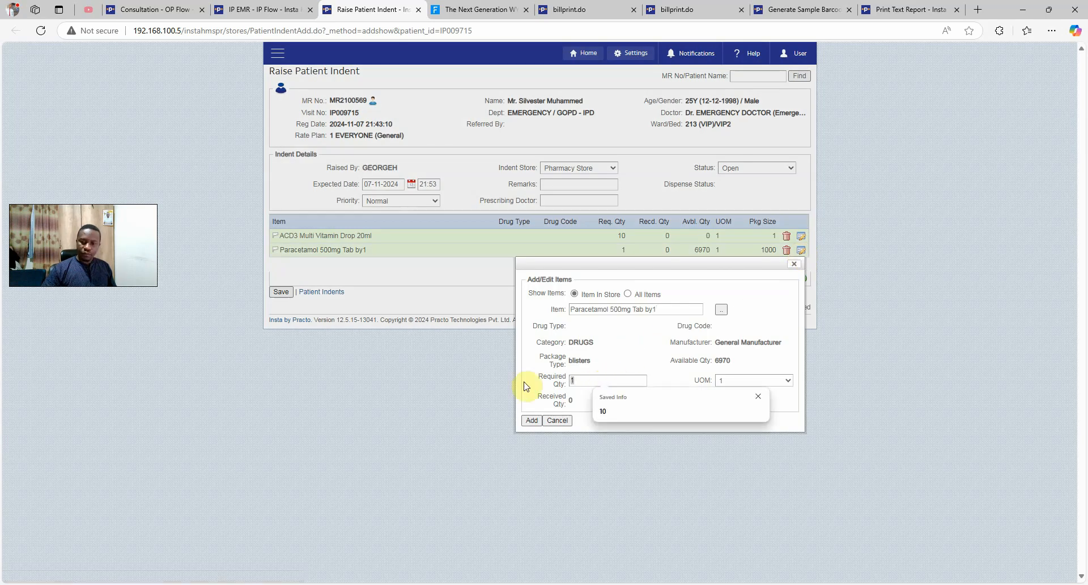
type("8")
left_click(529, 420)
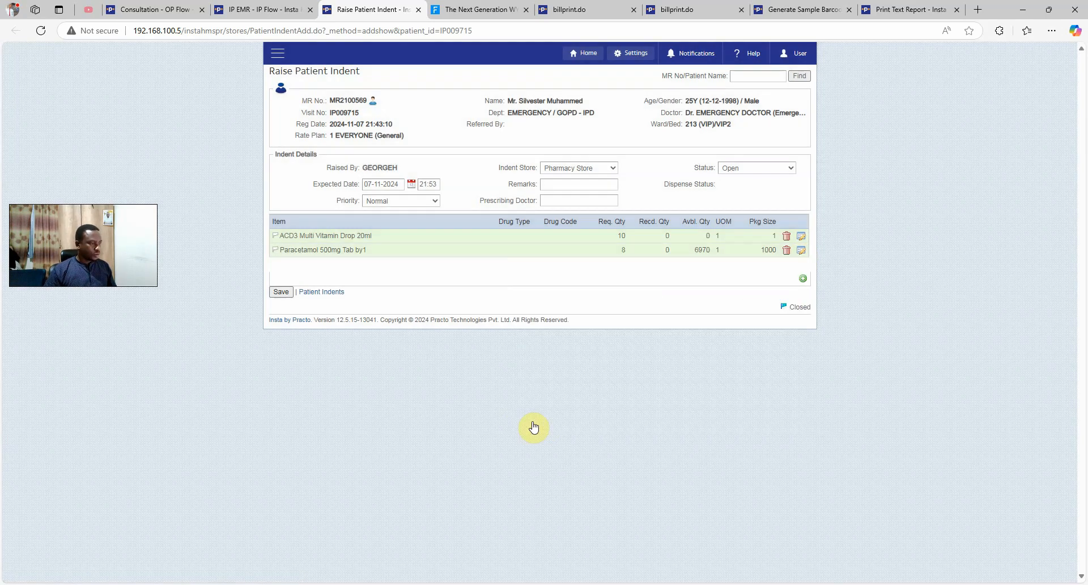
Set the indent status to Finalized and priority to Urgent, then save it
left_click(565, 168)
left_click(568, 170)
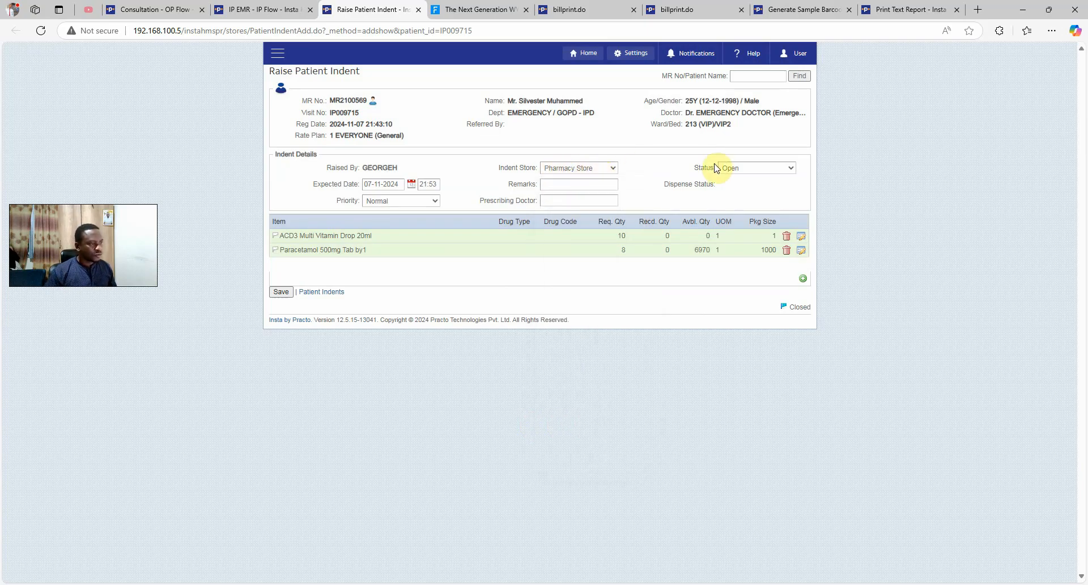
left_click(751, 168)
left_click(745, 196)
left_click(398, 201)
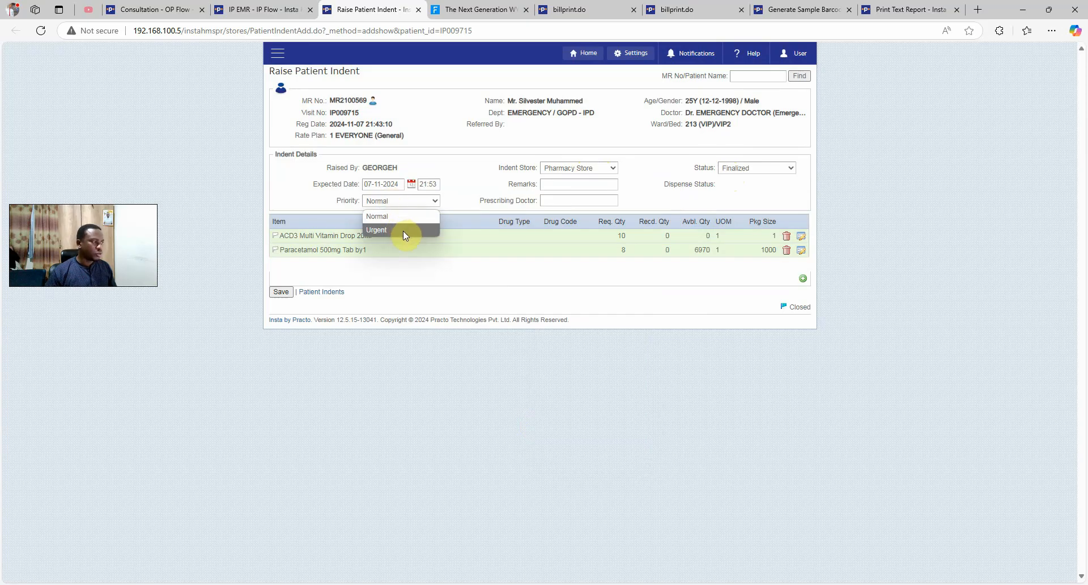
left_click(403, 229)
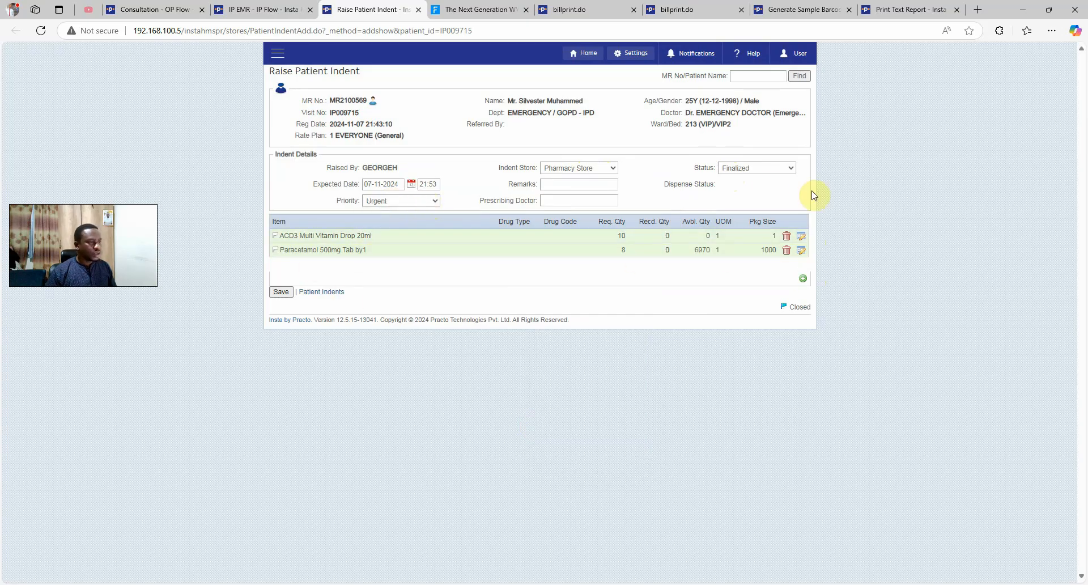
left_click(281, 292)
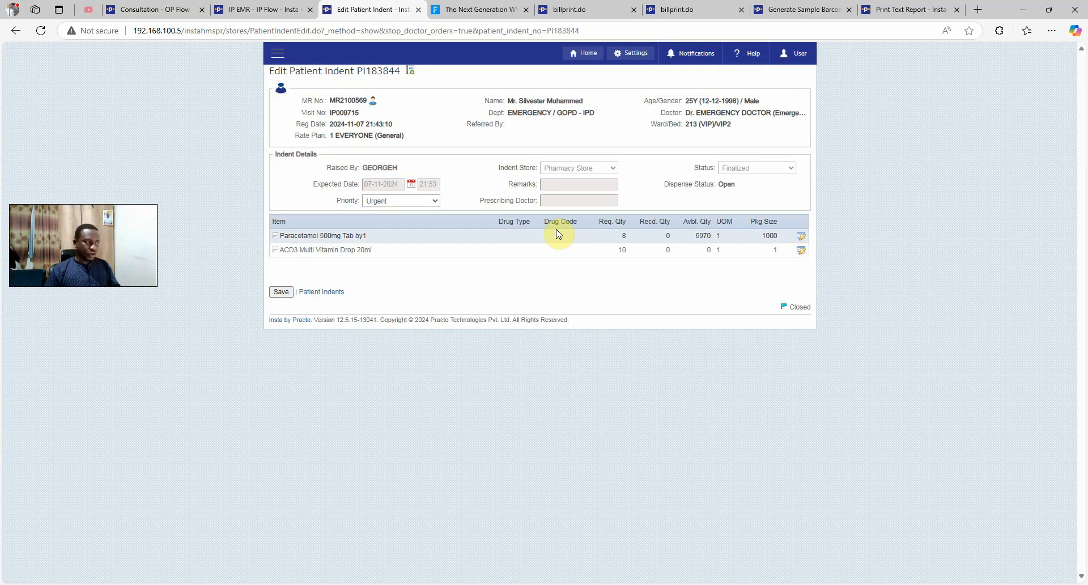
Print the saved indent, close the PDF, and go to the Patient Indents list
left_click(410, 71)
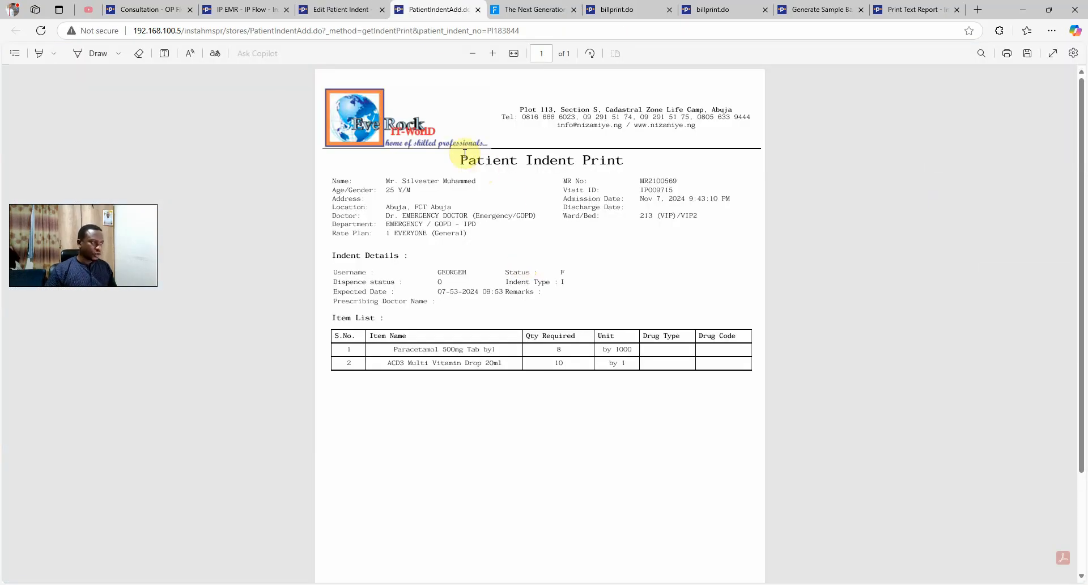
left_click(478, 11)
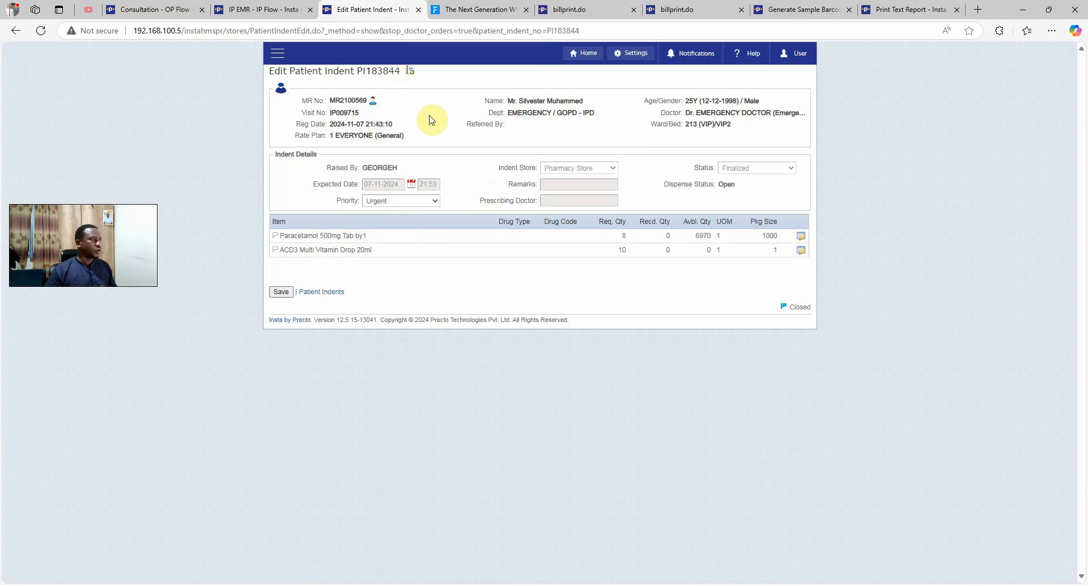
left_click(334, 293)
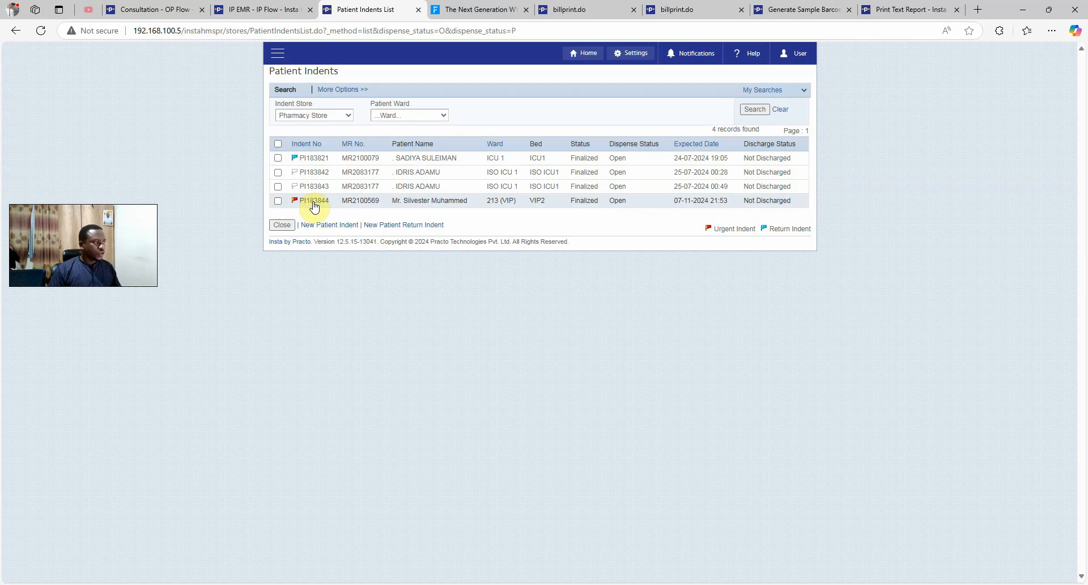
Issue the patient's indent, acknowledging that ACD3 drops have no stock
left_click_drag(719, 229, 756, 230)
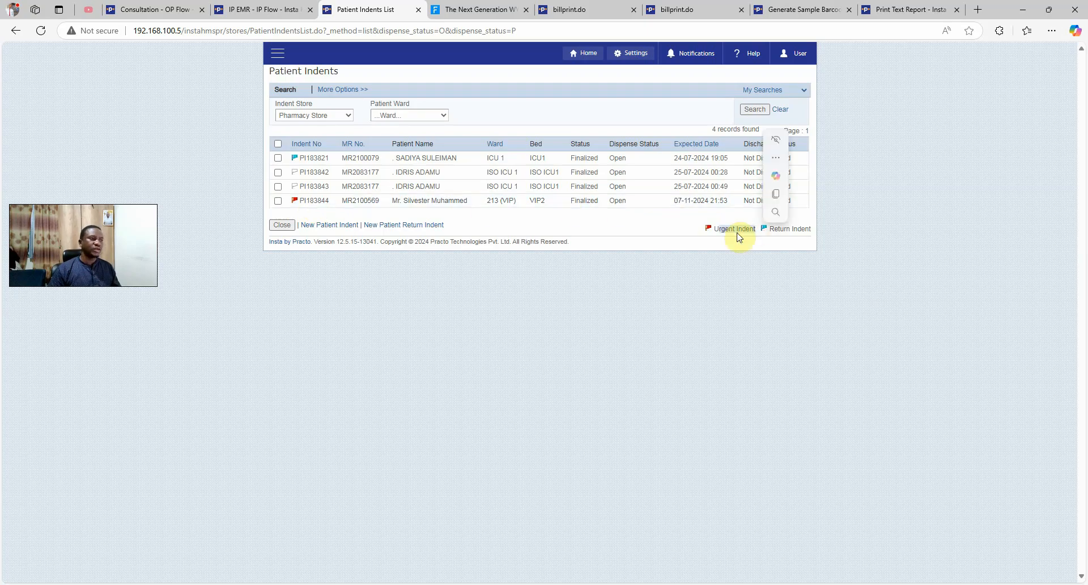
left_click(518, 205)
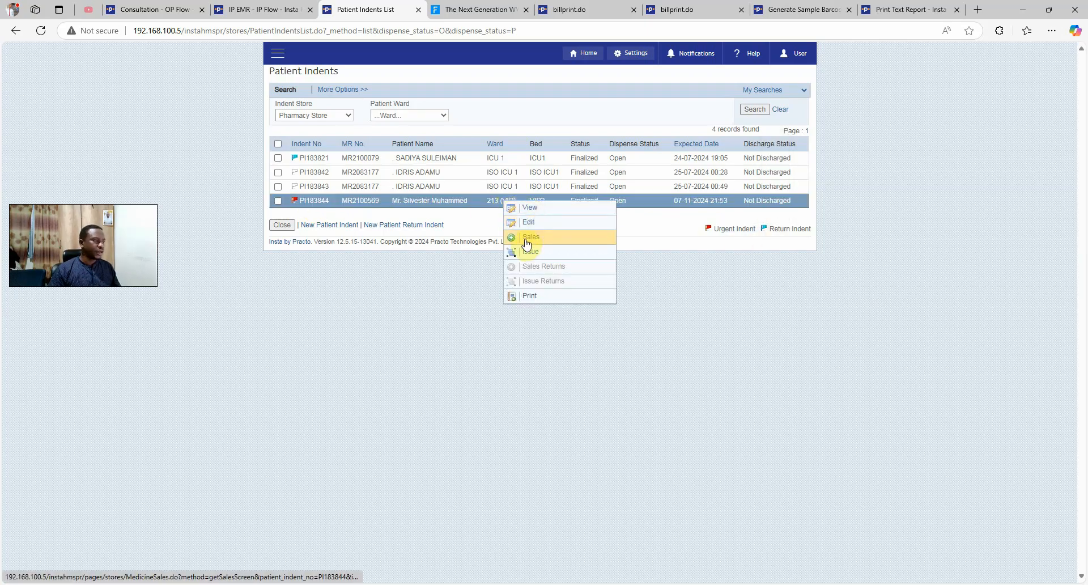
left_click(529, 253)
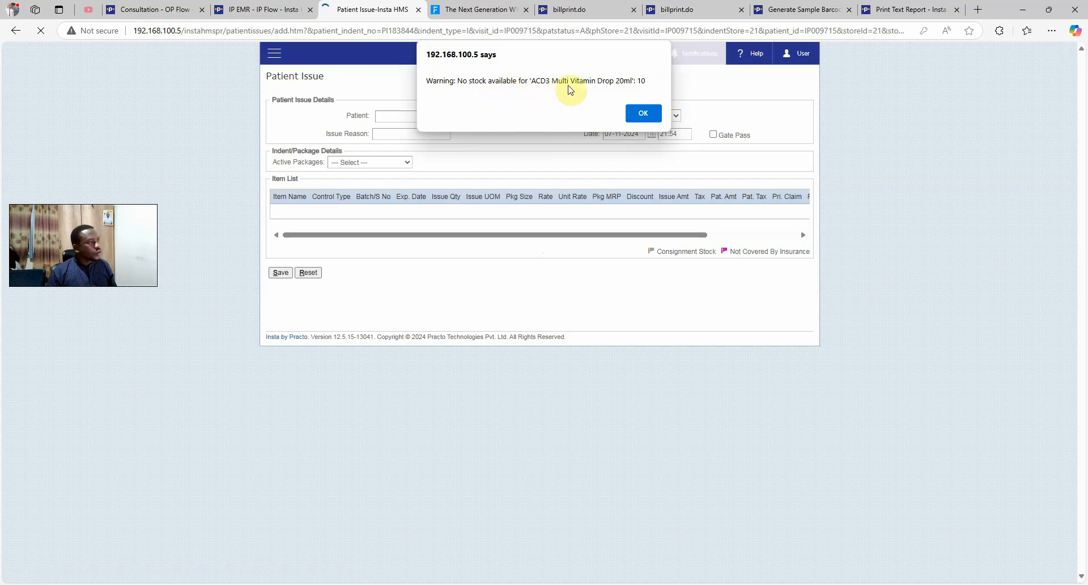
left_click(643, 113)
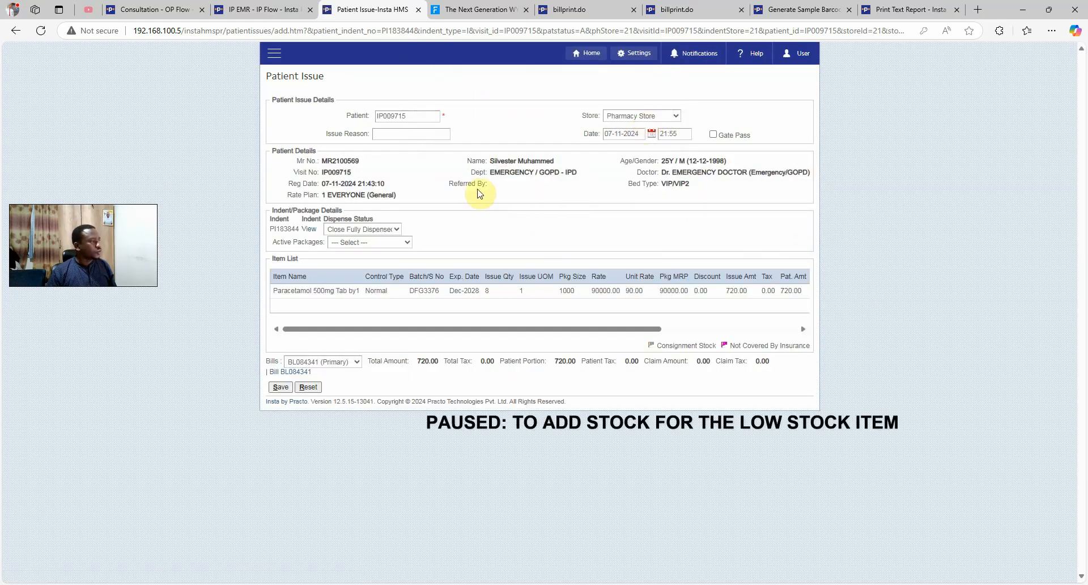
Reopen the Patient Indents list in a new tab and start issuing the indent again
key("ctrl+w")
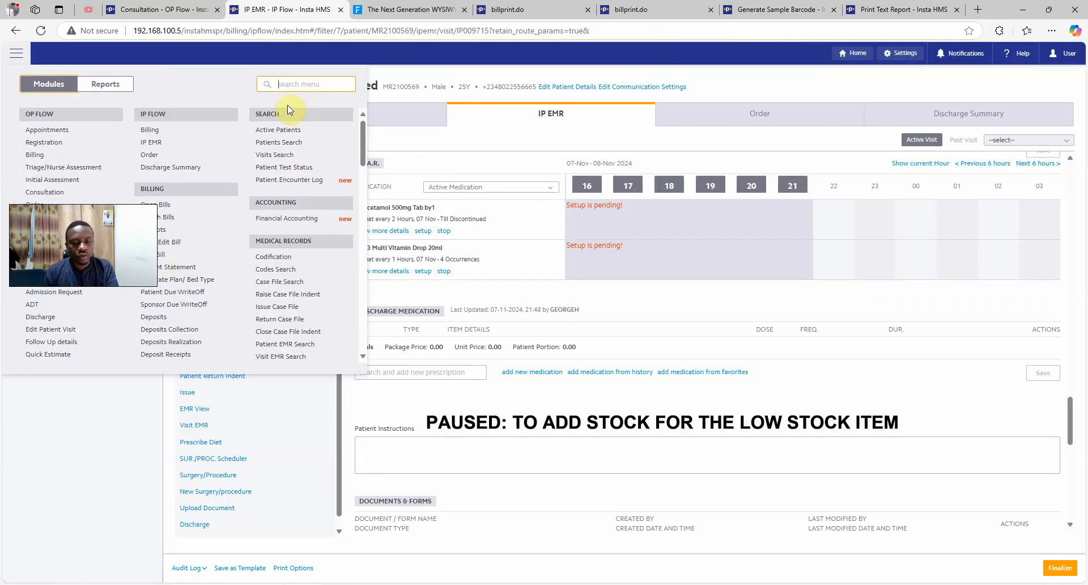
type("INDE")
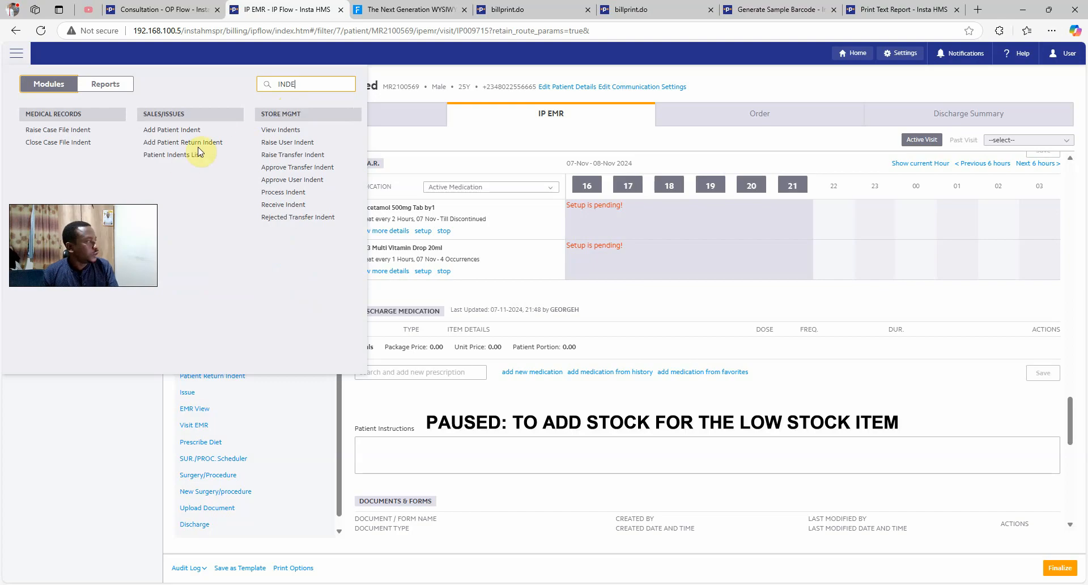
middle_click(181, 154)
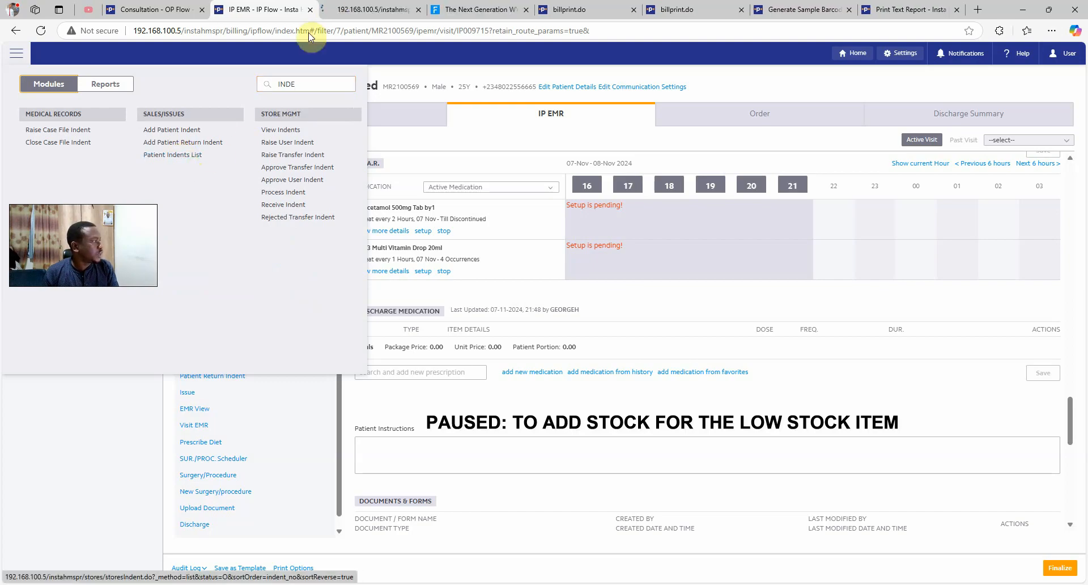
left_click(346, 10)
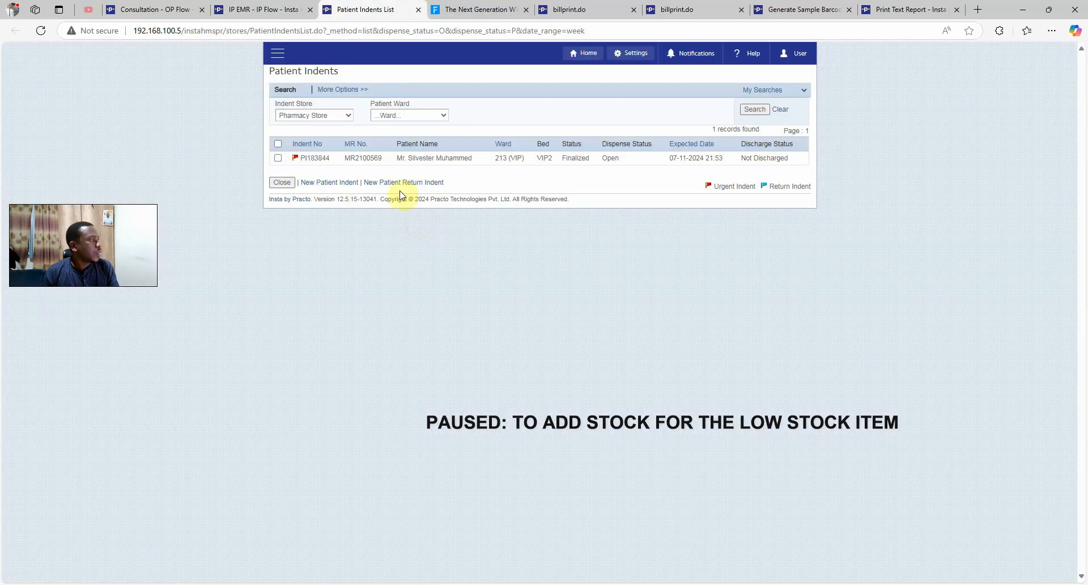
left_click(419, 161)
left_click(446, 163)
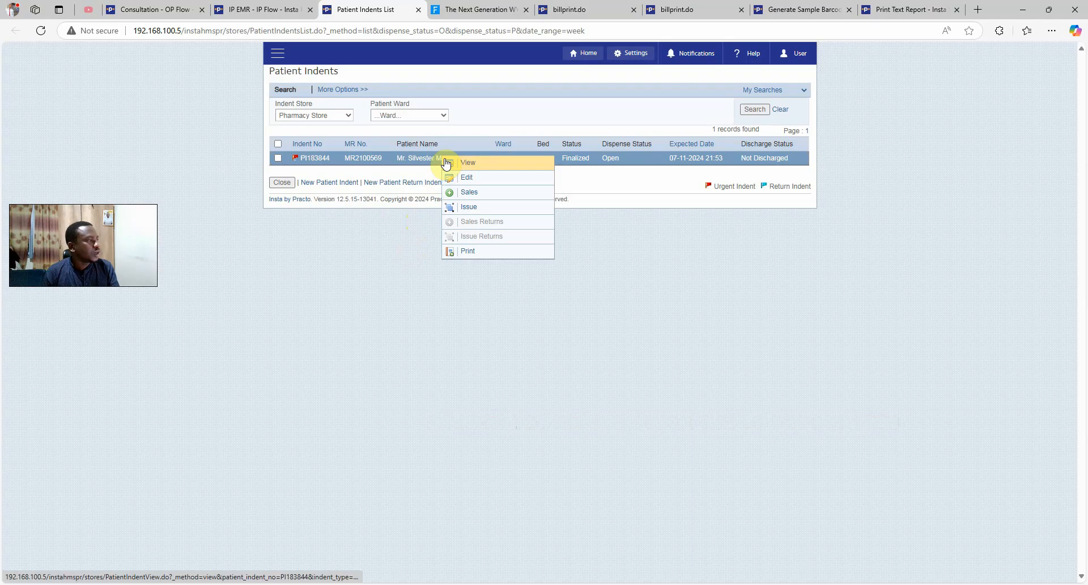
left_click(475, 209)
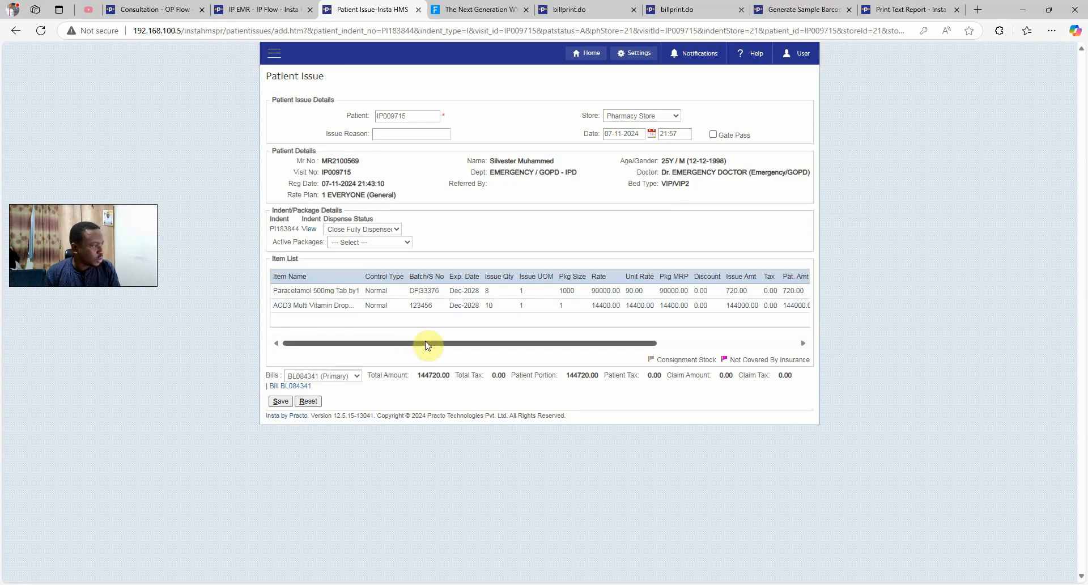
Review the Paracetamol and ACD3 issue lines in the Add/Edit Item dialog and confirm them
left_click_drag(427, 345, 607, 349)
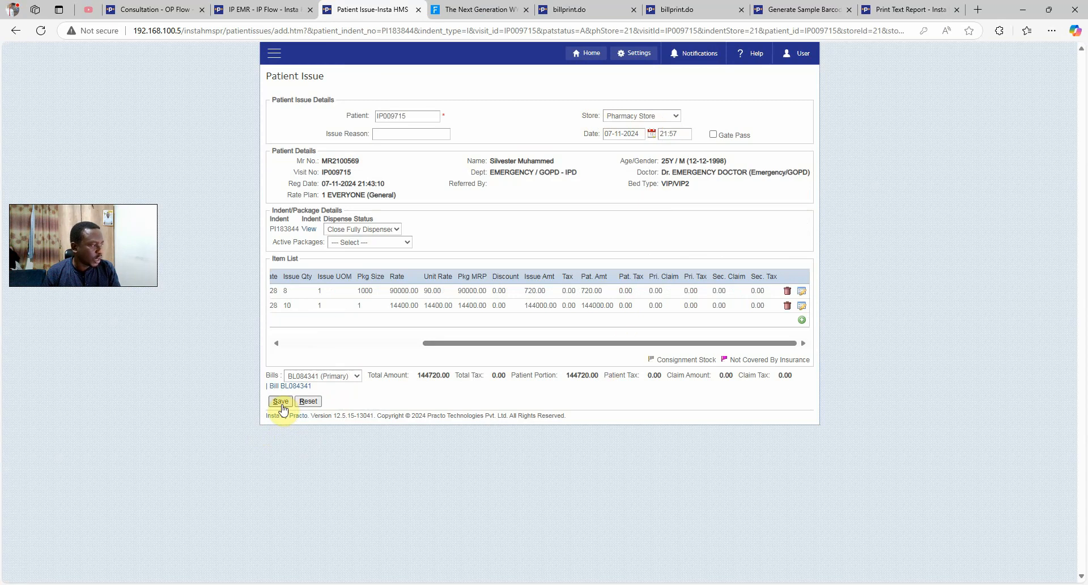
left_click(801, 291)
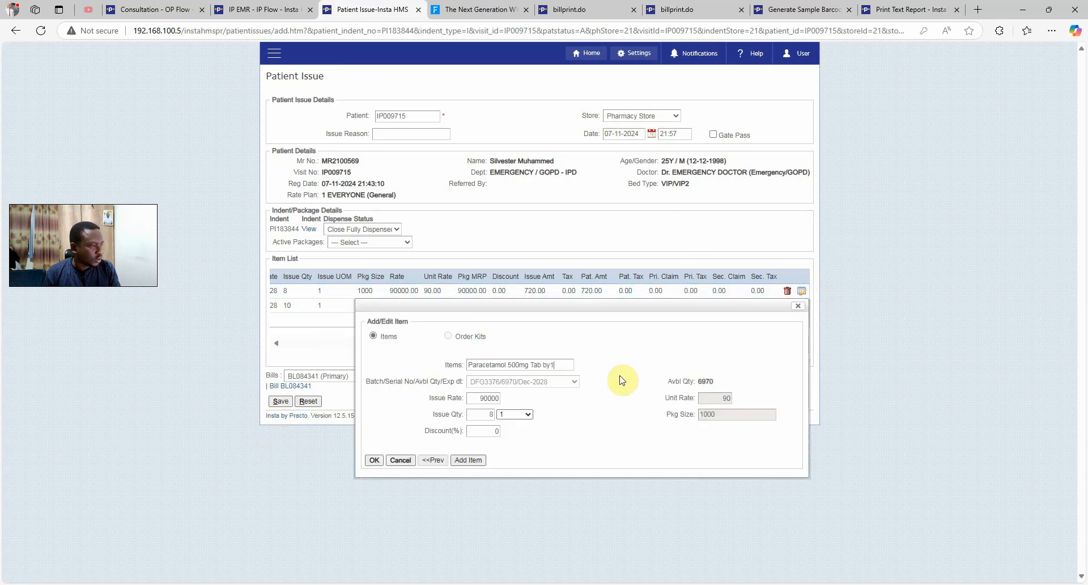
left_click(801, 310)
left_click(801, 306)
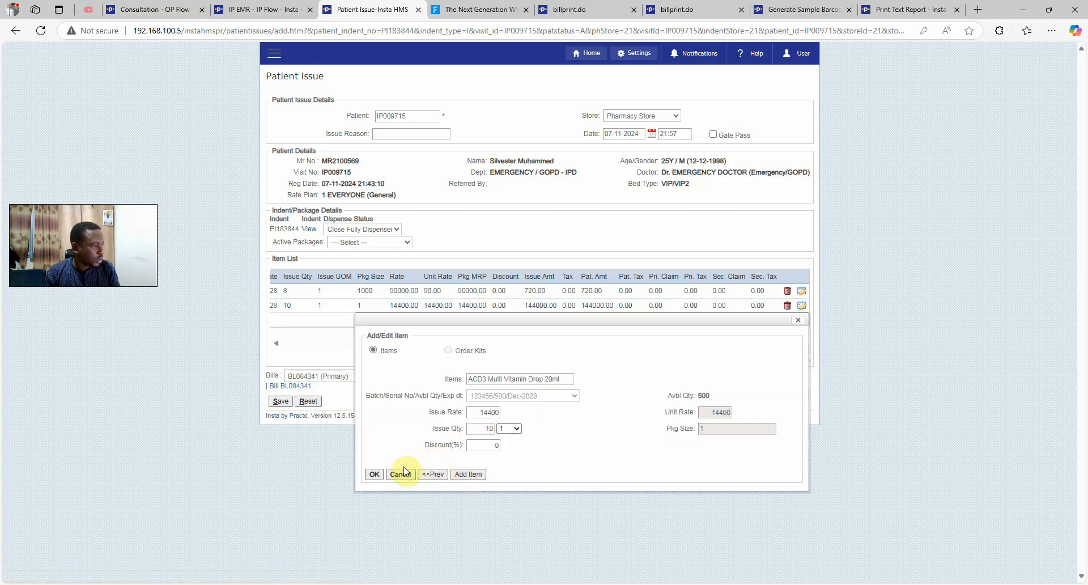
left_click(432, 475)
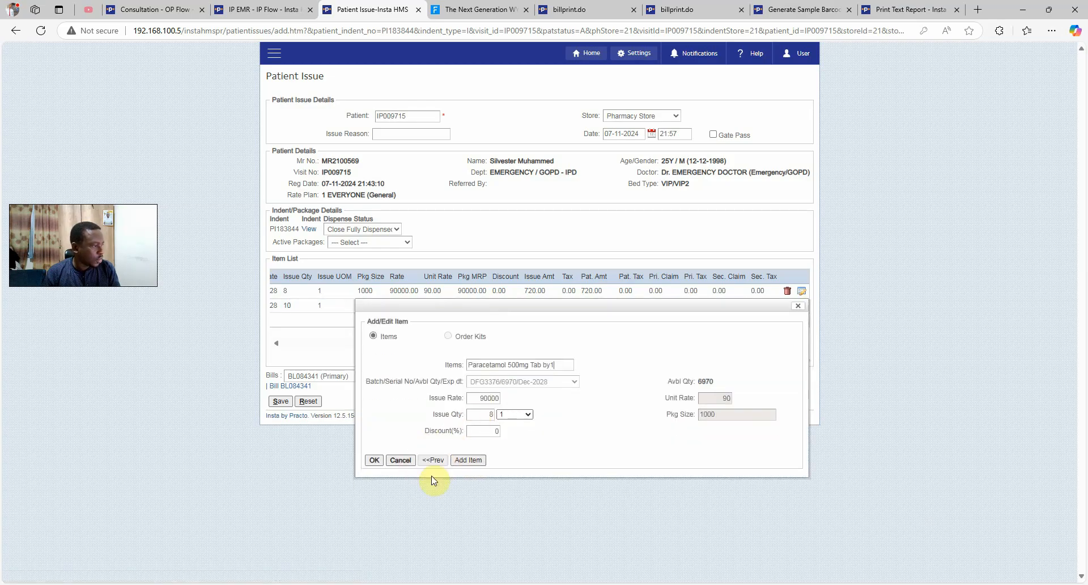
left_click(468, 461)
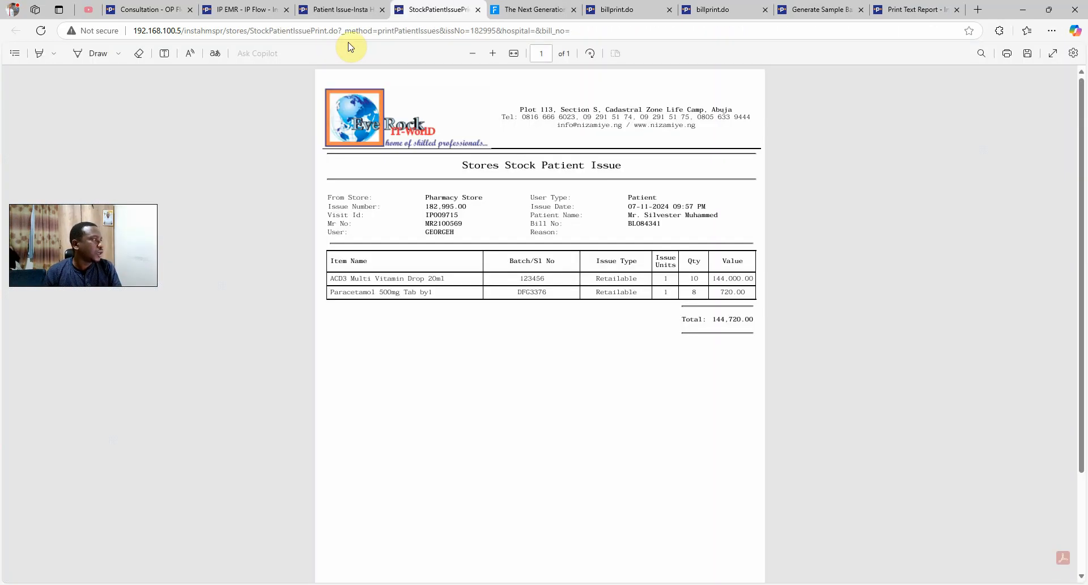
Return to the patient's IP EMR and expand Paracetamol's full dosing details in the M.A.R
left_click(340, 9)
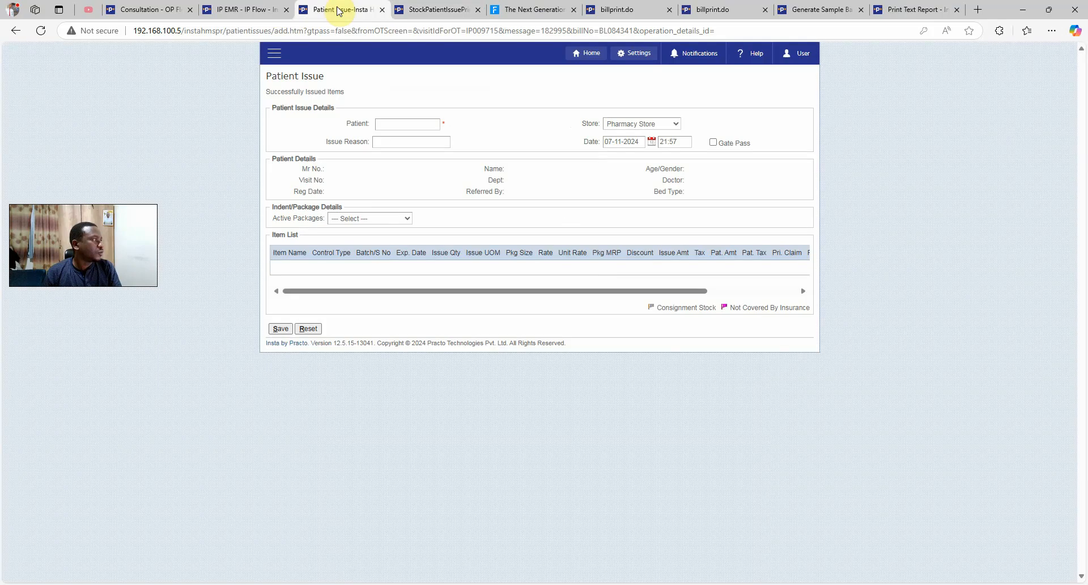
left_click(249, 10)
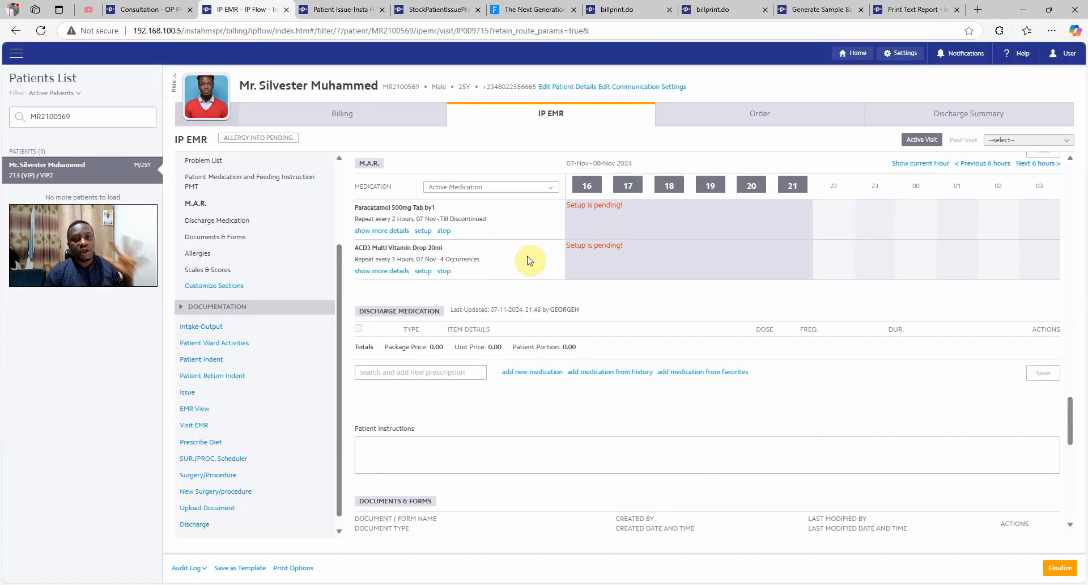
left_click(398, 231)
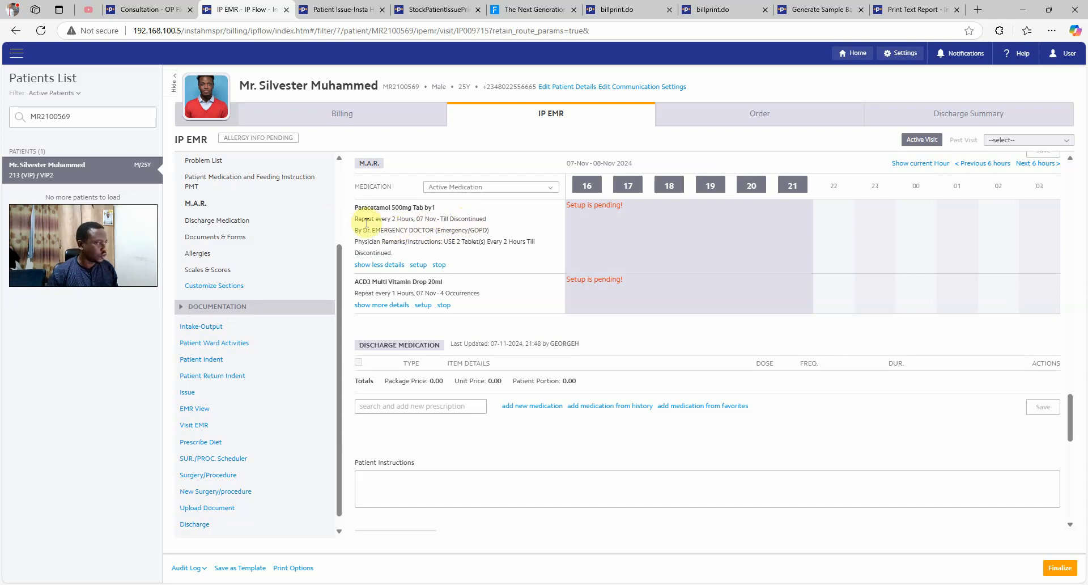
left_click_drag(389, 232, 515, 242)
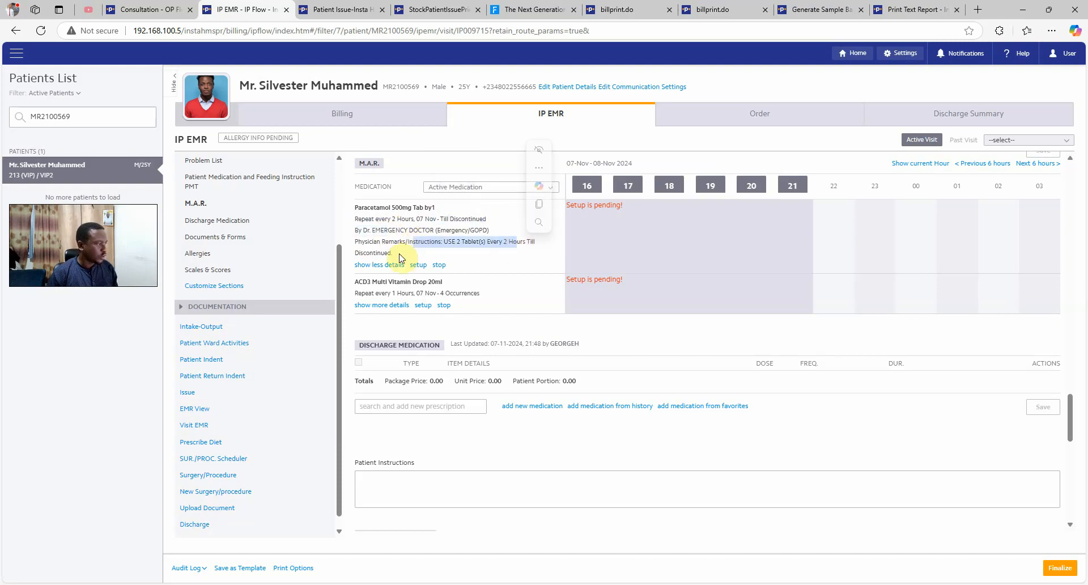
left_click(382, 253)
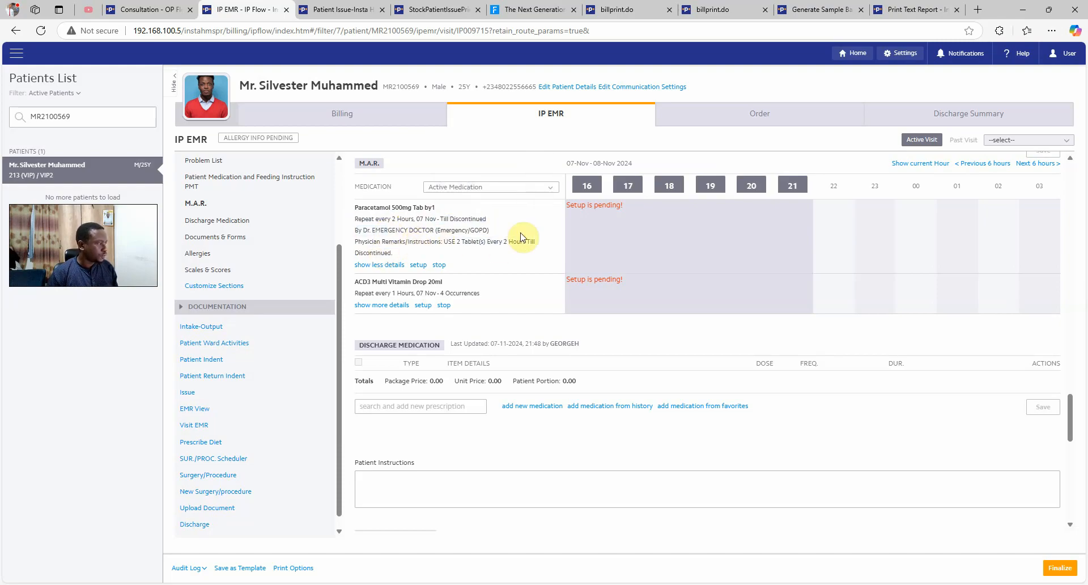
Save Paracetamol's administration setup with the remark 'cha'
left_click(419, 266)
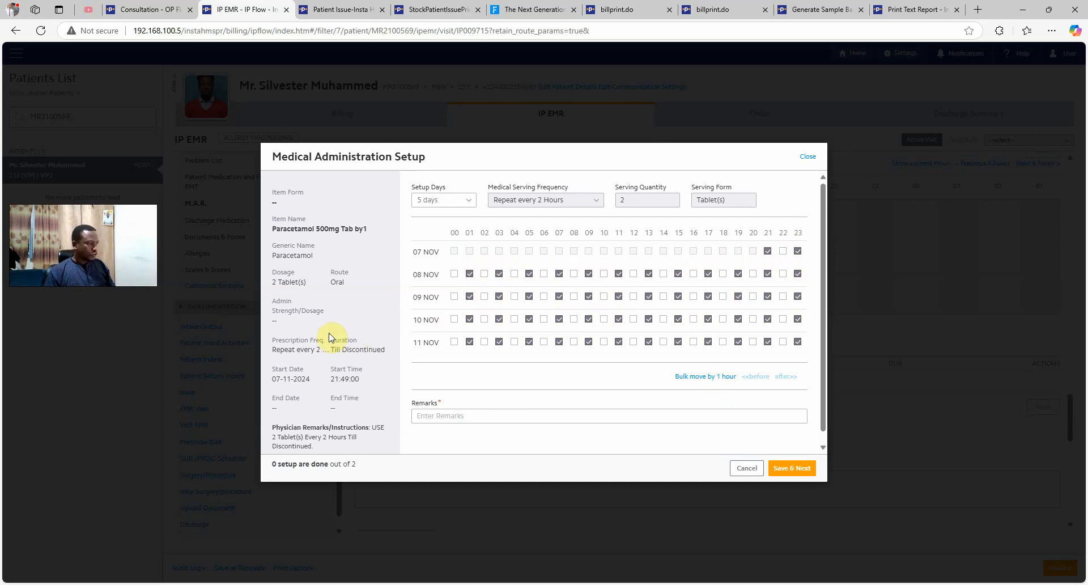
scroll(325, 355, "down", 1)
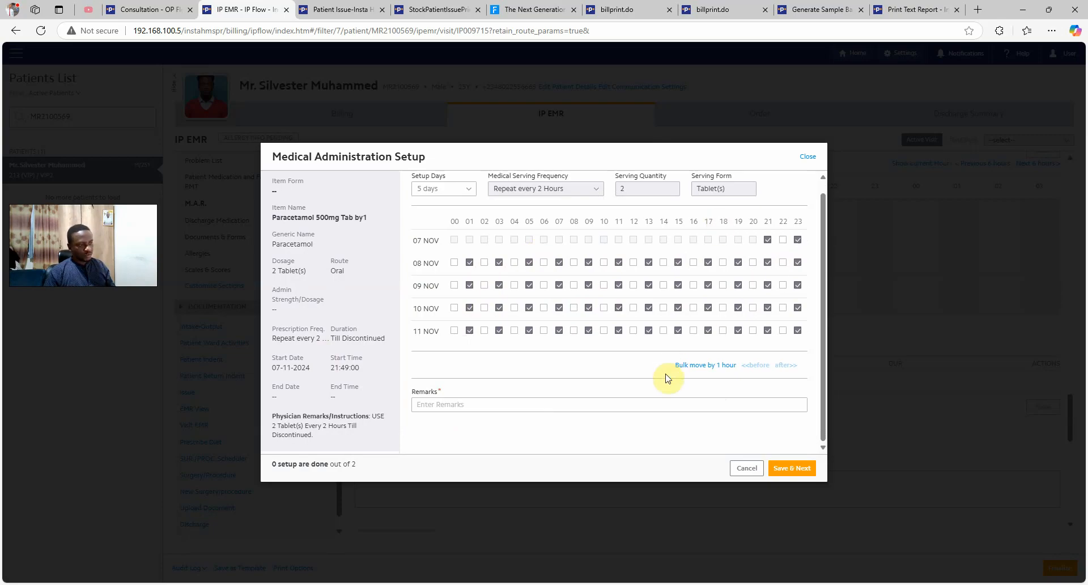
left_click(473, 404)
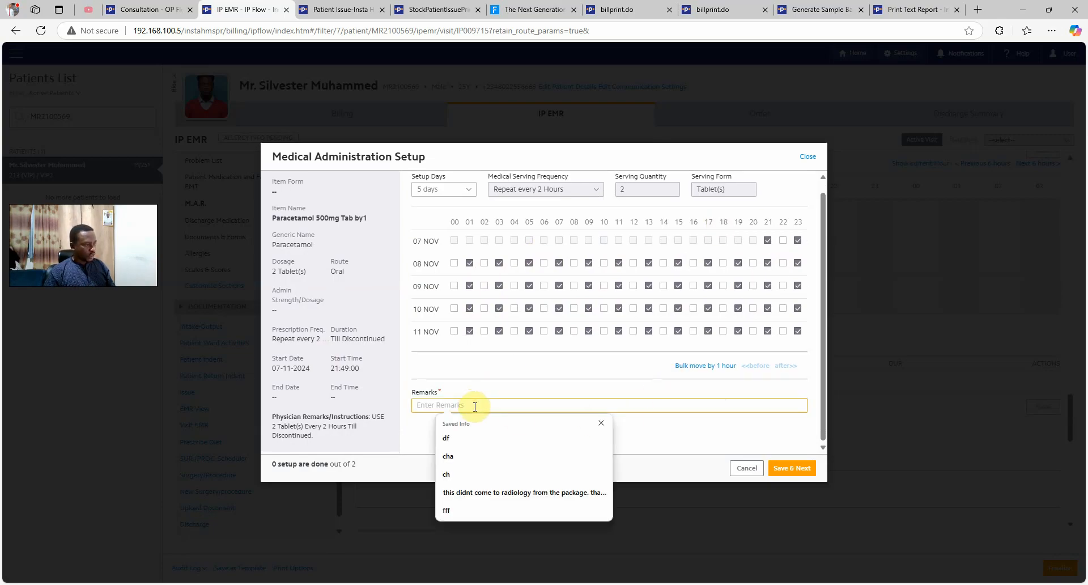
type("chart")
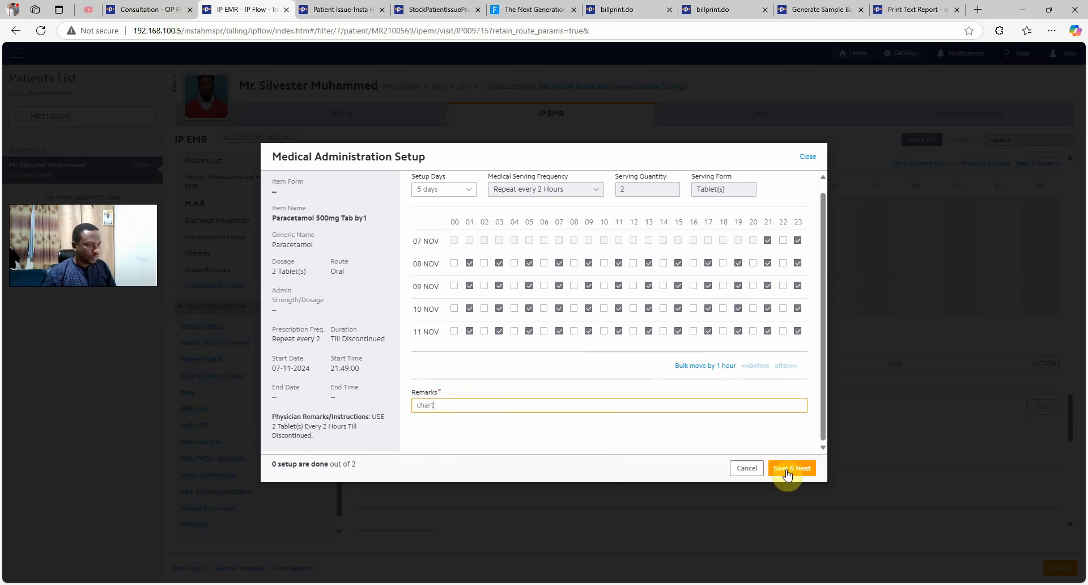
left_click(790, 468)
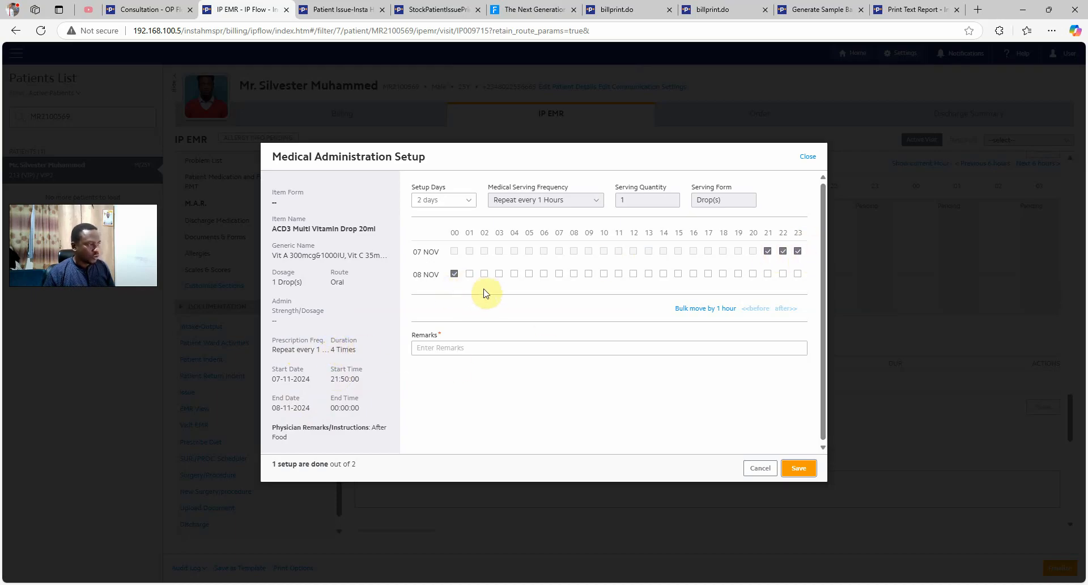
Save the ACD3 Multi Vitamin Drop administration setup with the remark 'chart'
left_click(463, 353)
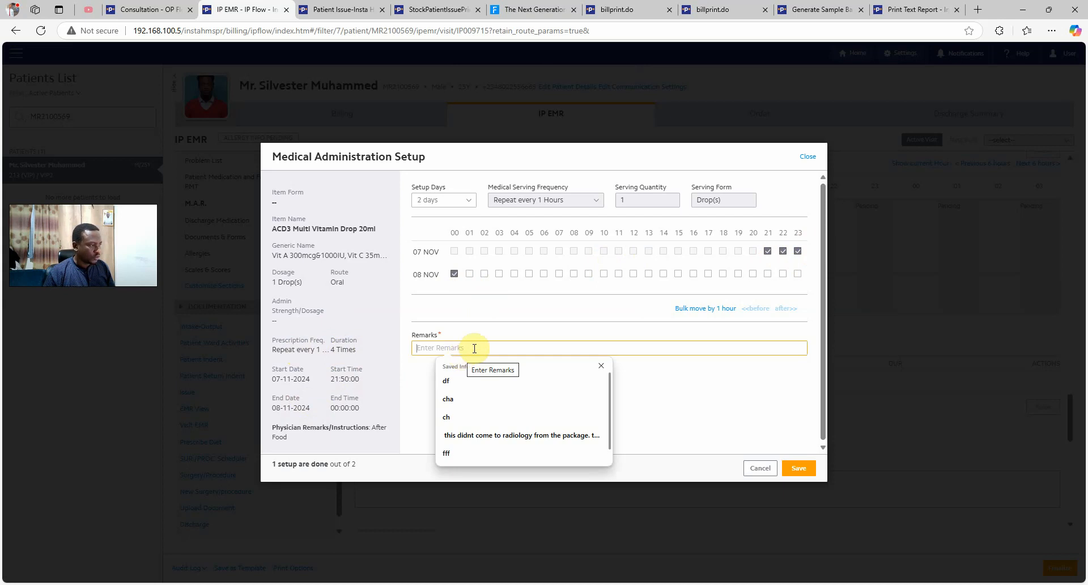
type("chart")
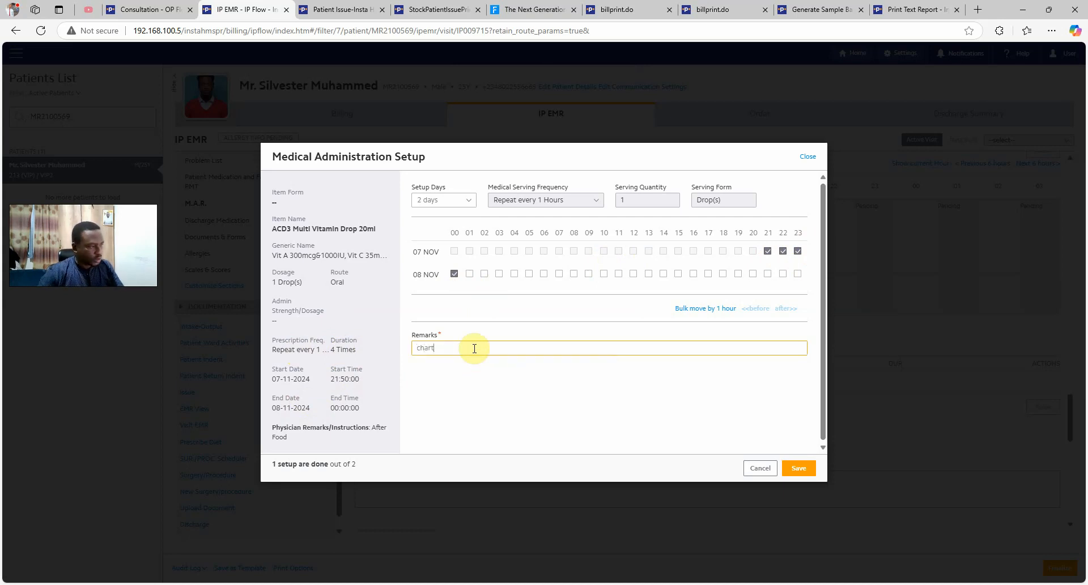
left_click(795, 469)
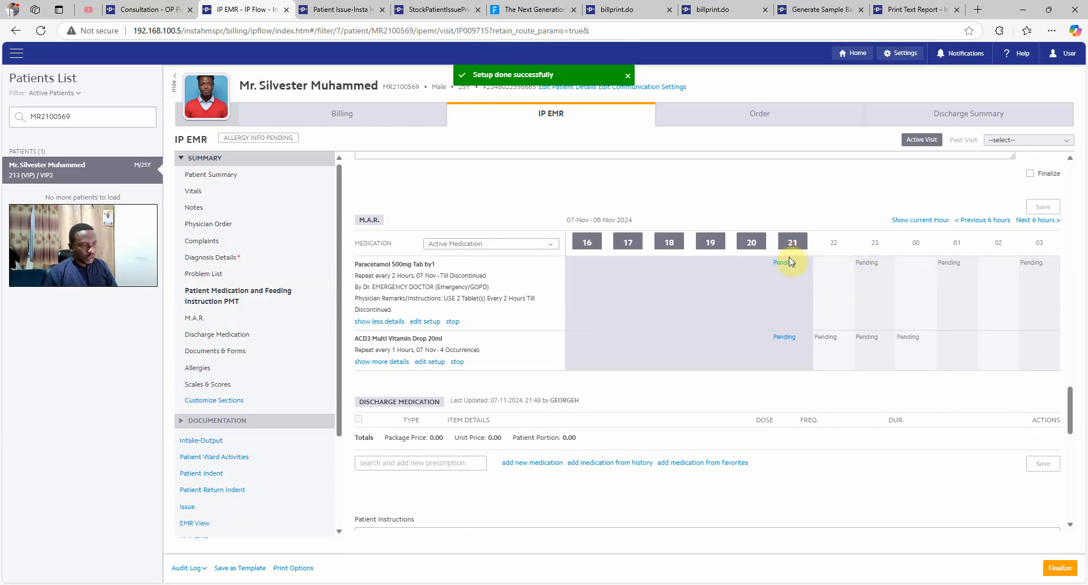
For the 21:00 Paracetamol dose, pick batch DFG3376, mark it administered, and set status Other Options
mouse_move(788, 269)
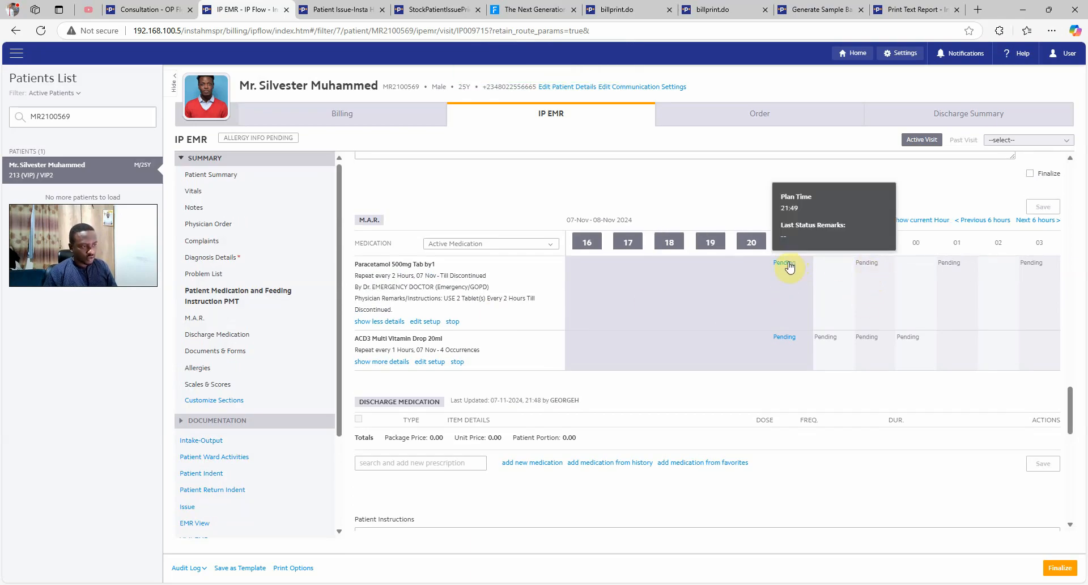
mouse_move(785, 340)
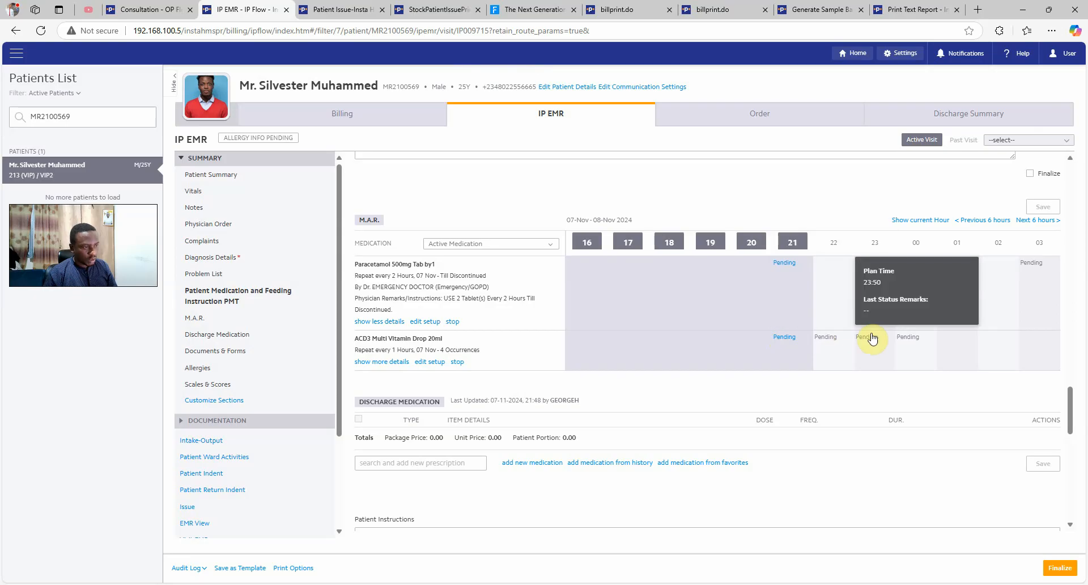
left_click(787, 264)
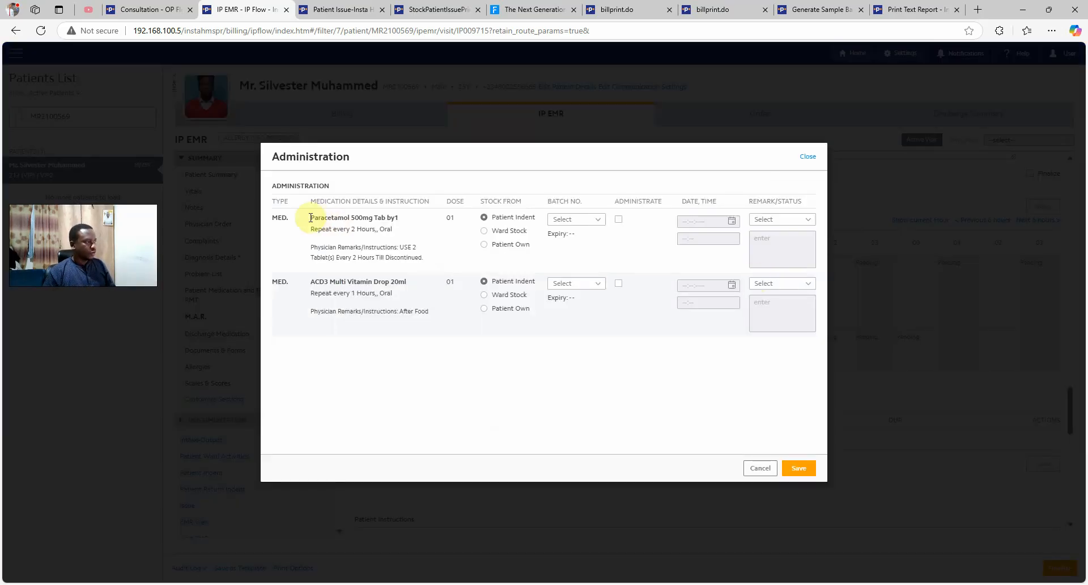
left_click(577, 220)
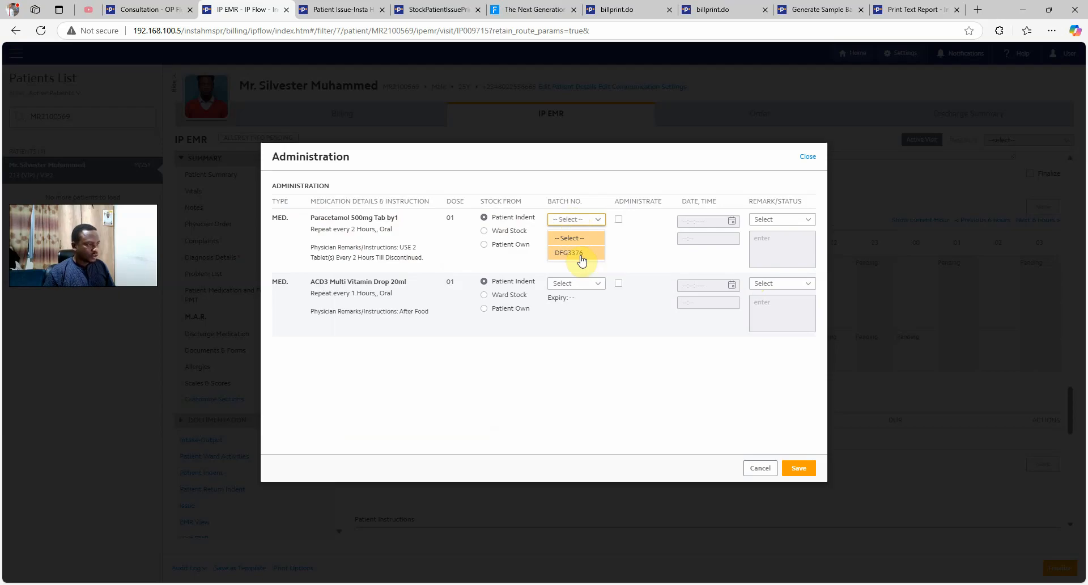
left_click(582, 253)
left_click(618, 221)
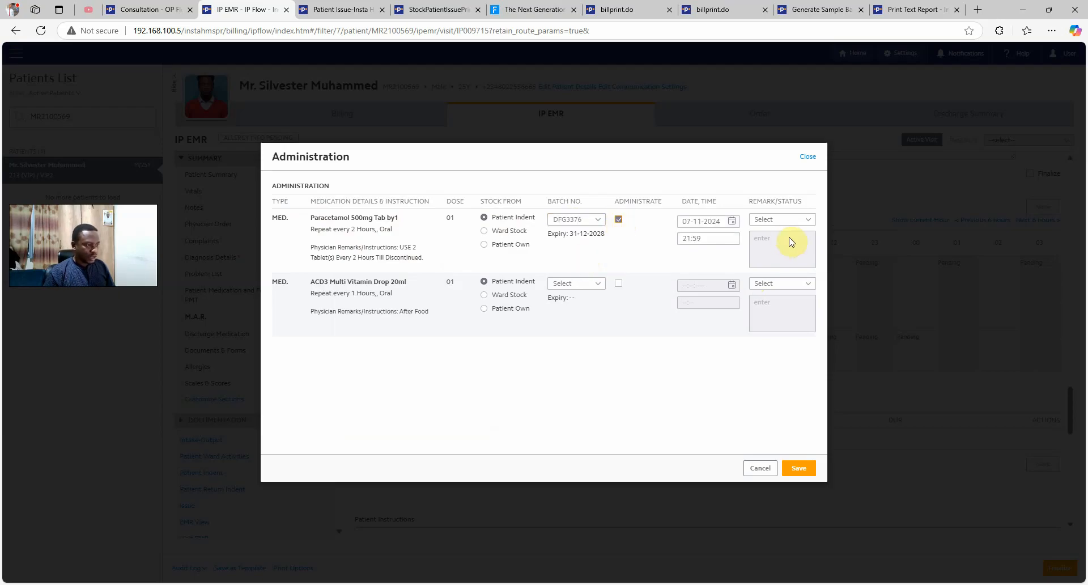
left_click(805, 222)
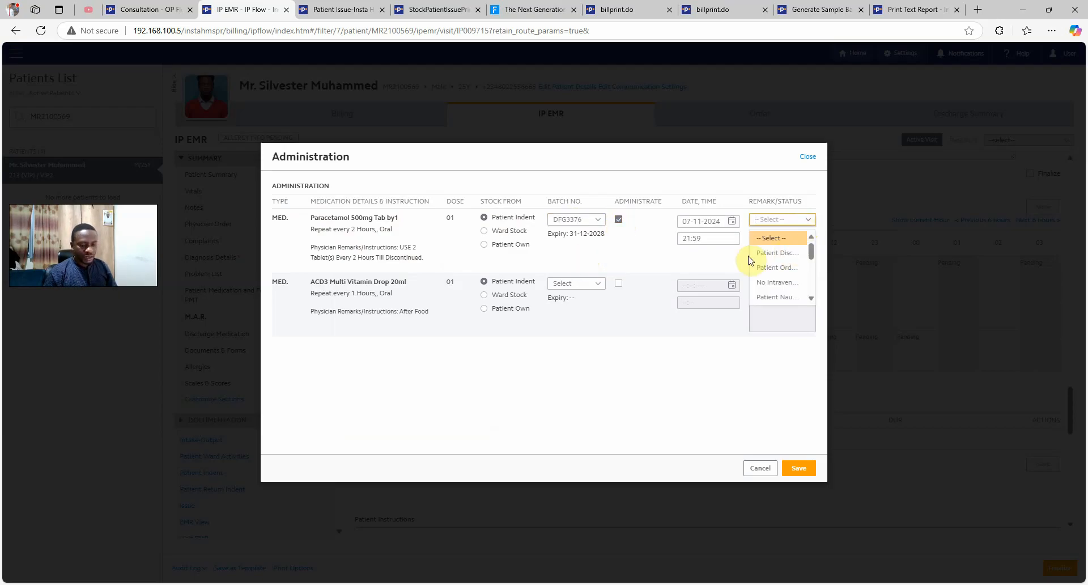
type("oth")
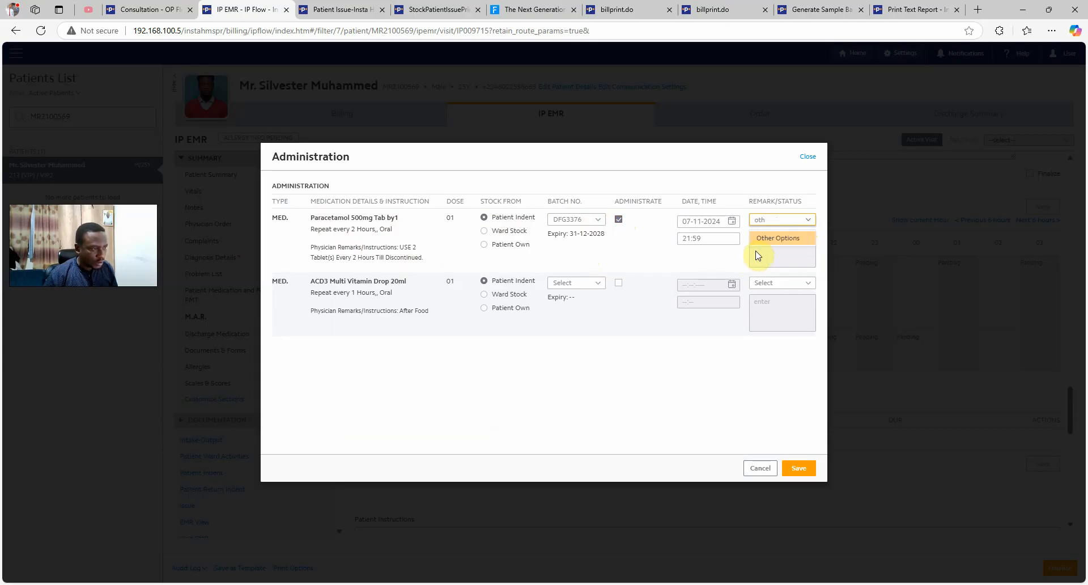
left_click(802, 244)
left_click(779, 253)
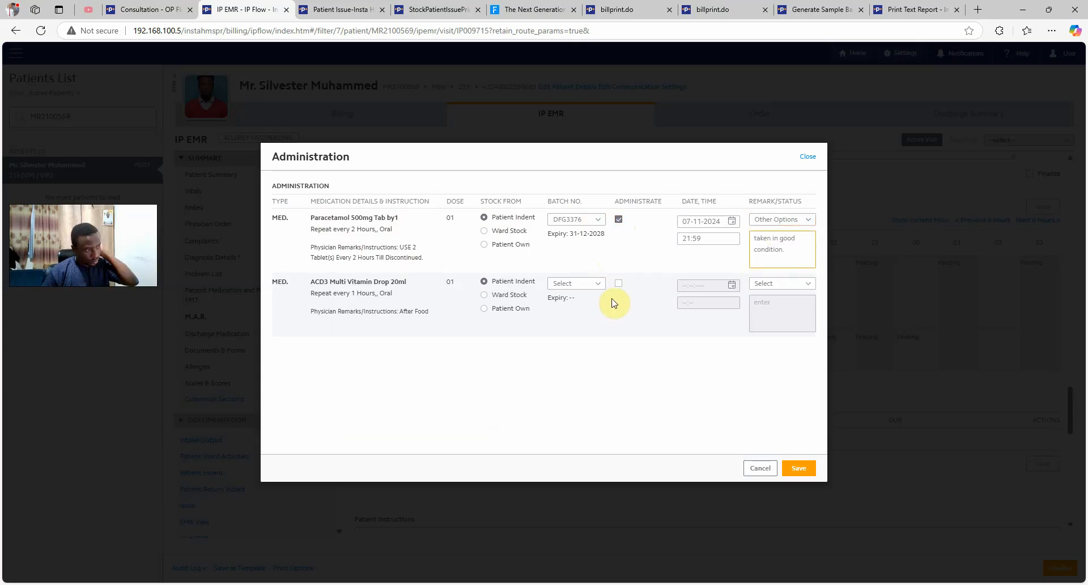
Check the ACD3 dose's batch list without choosing, then pick a remark status for it
left_click(595, 285)
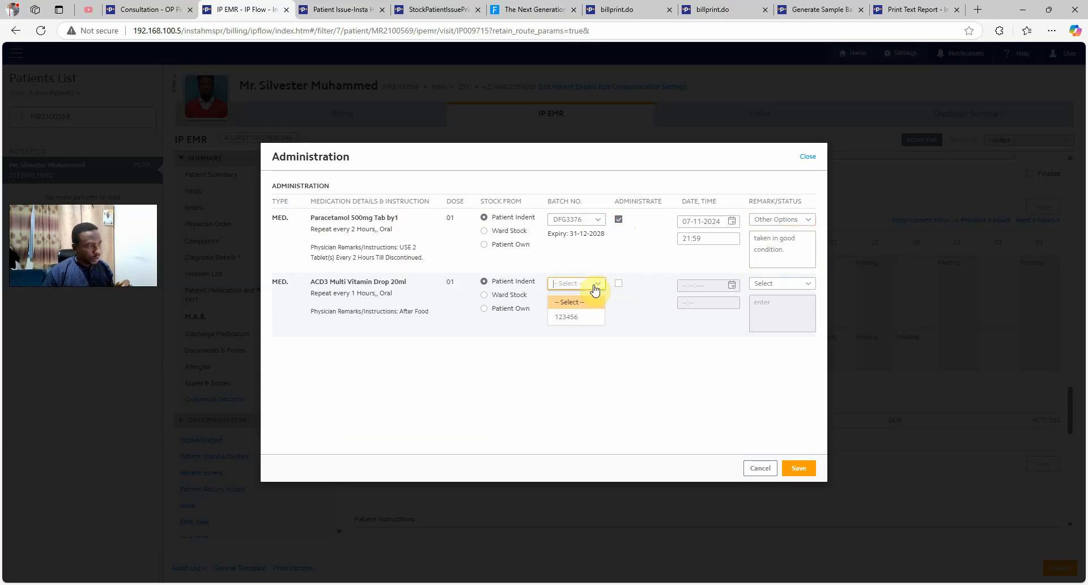
left_click(651, 385)
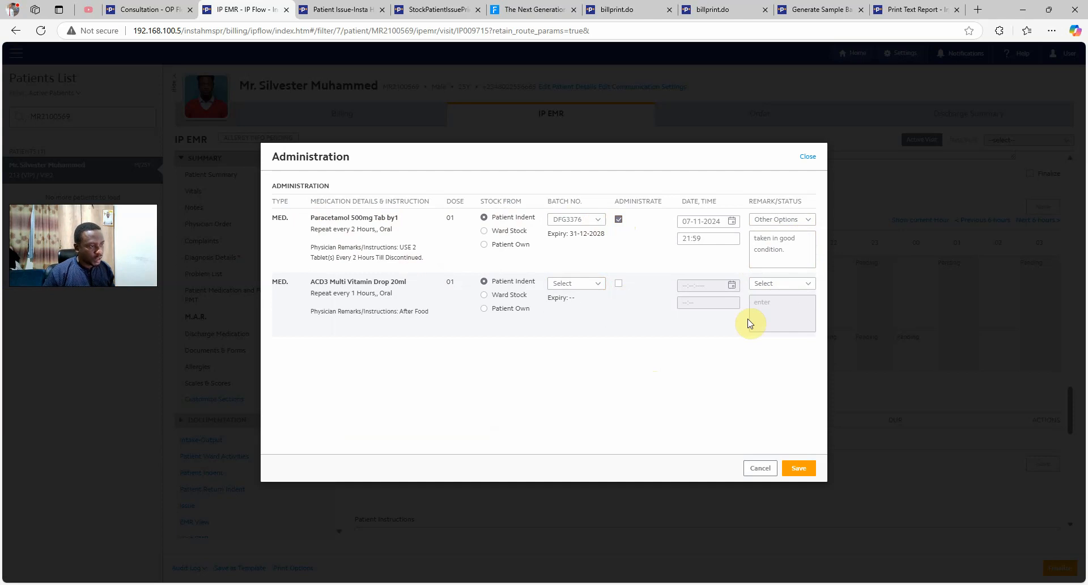
left_click(784, 283)
scroll(784, 340, "down", 2)
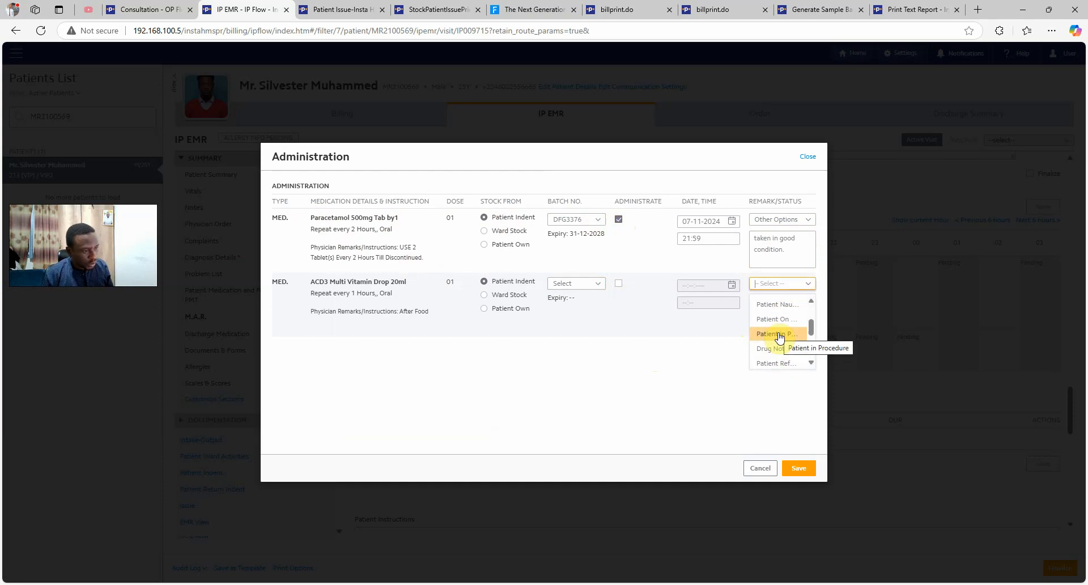
scroll(781, 338, "up", 2)
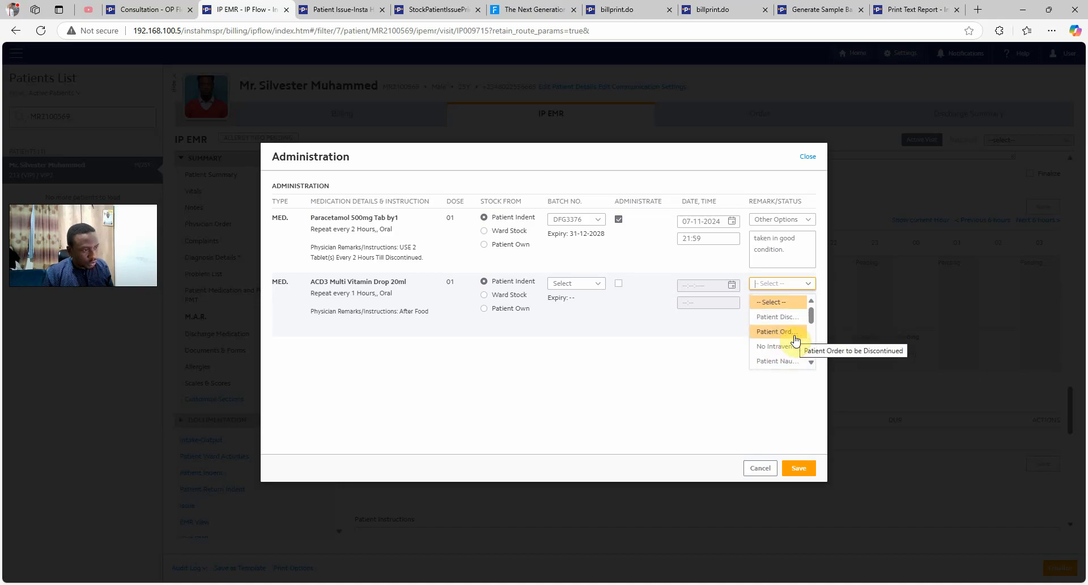
left_click(785, 333)
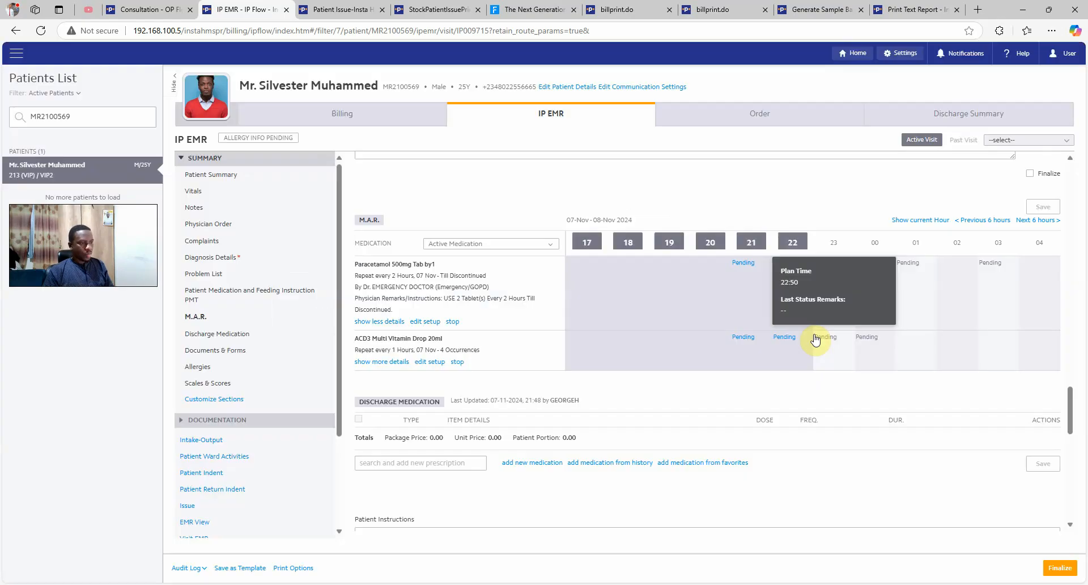
Record the first pending ACD3 dose as administered with batch 123456 and time 50
left_click(744, 264)
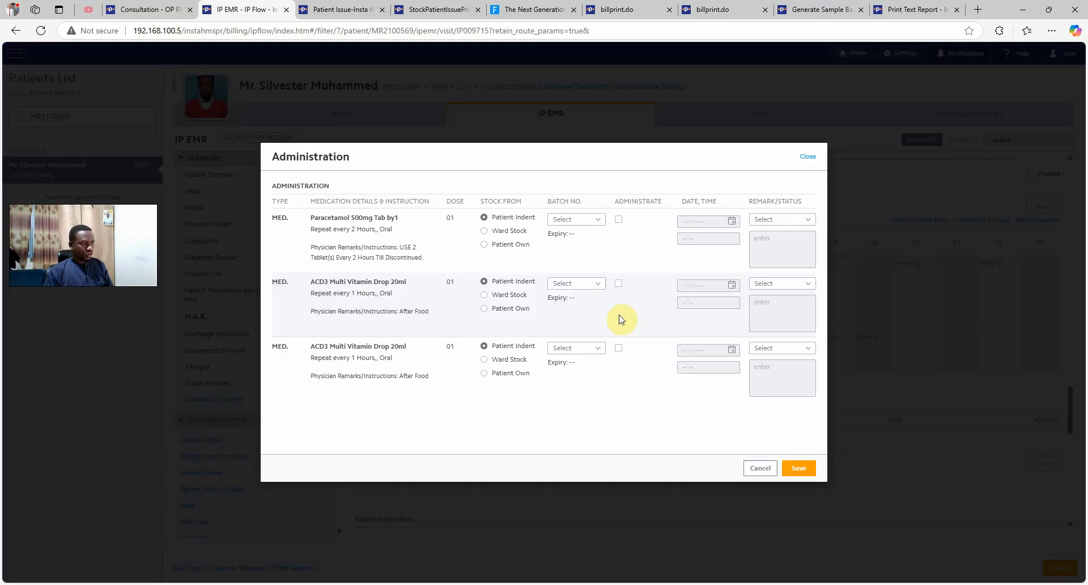
left_click(586, 286)
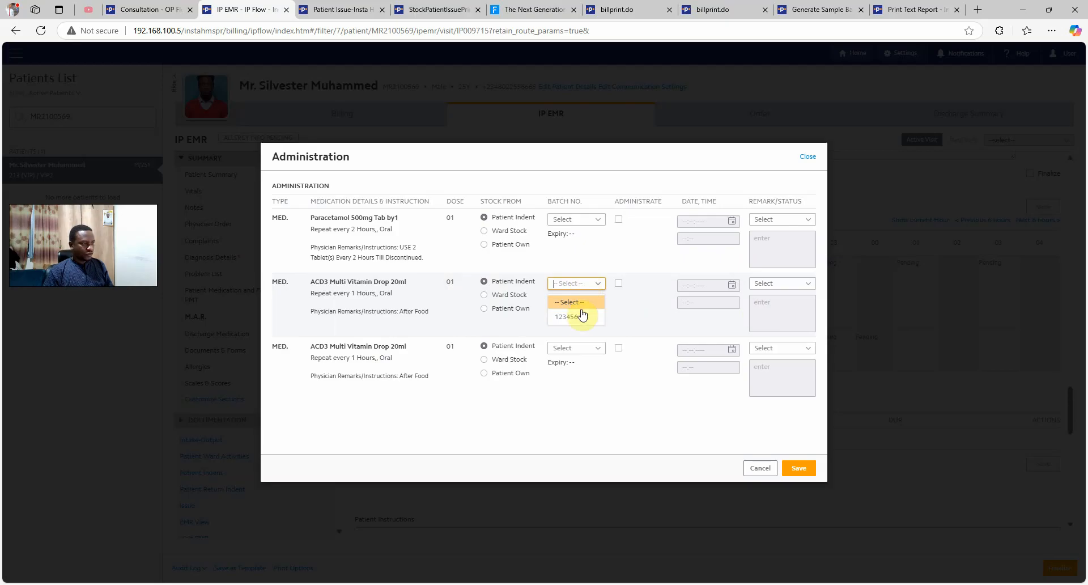
left_click(580, 317)
left_click(618, 283)
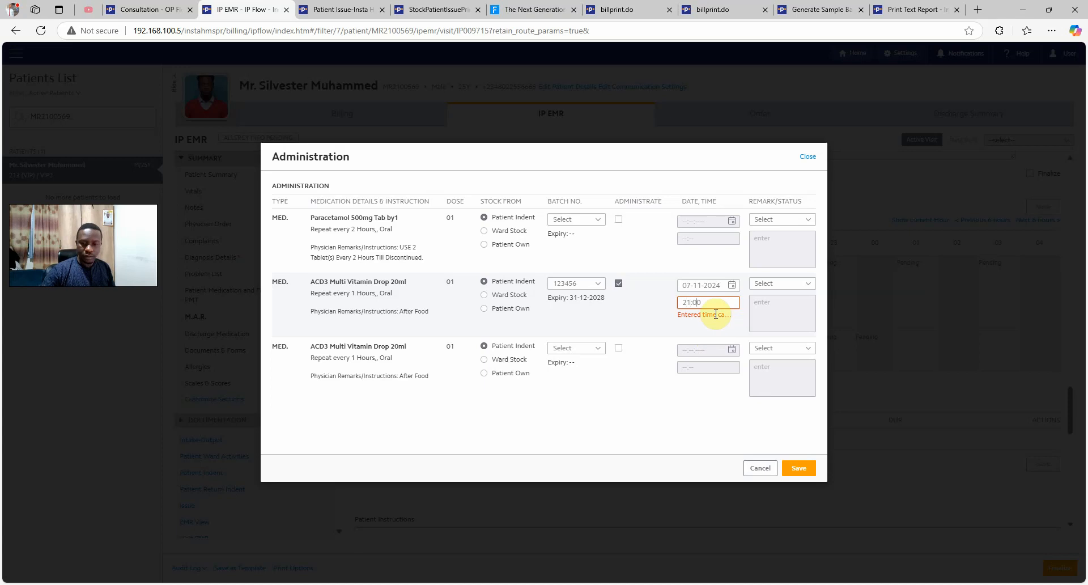
type("50")
Record Paracetamol administered with batch DFG3376, status Other Options, remark 'taken and in good condition'
left_click(594, 225)
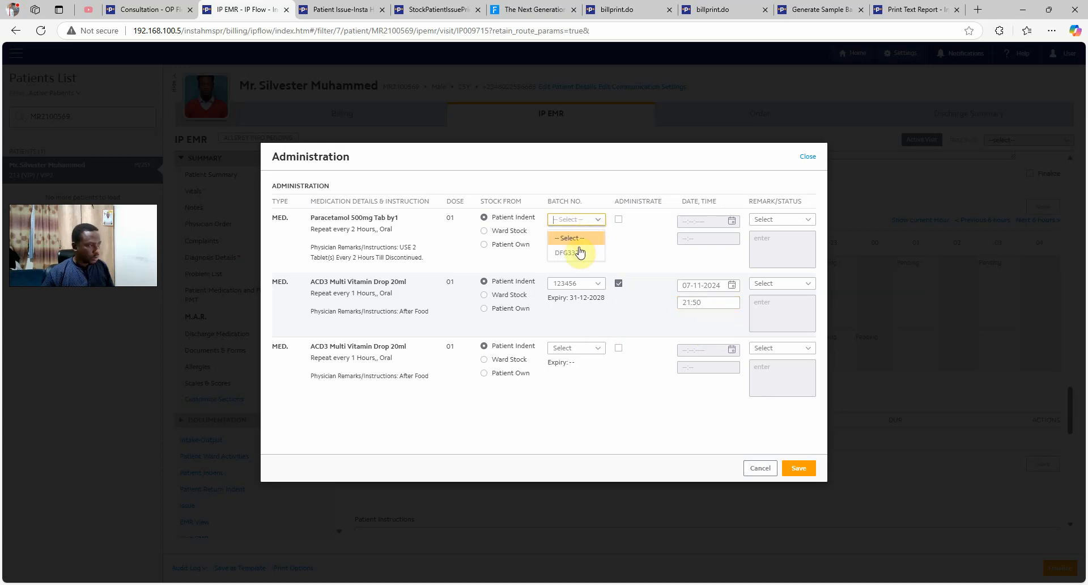
left_click(576, 252)
left_click(618, 219)
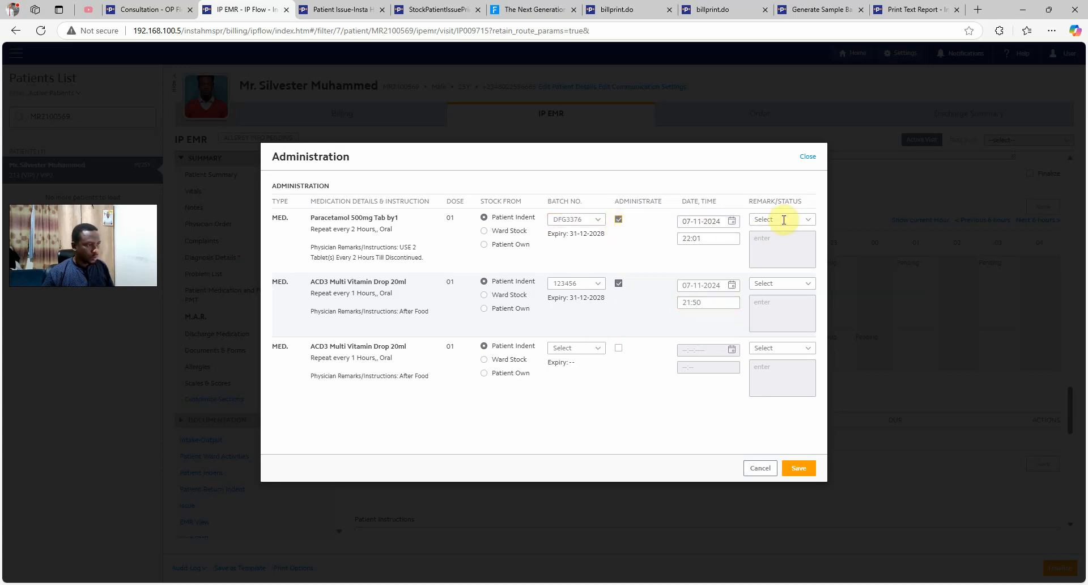
left_click(783, 220)
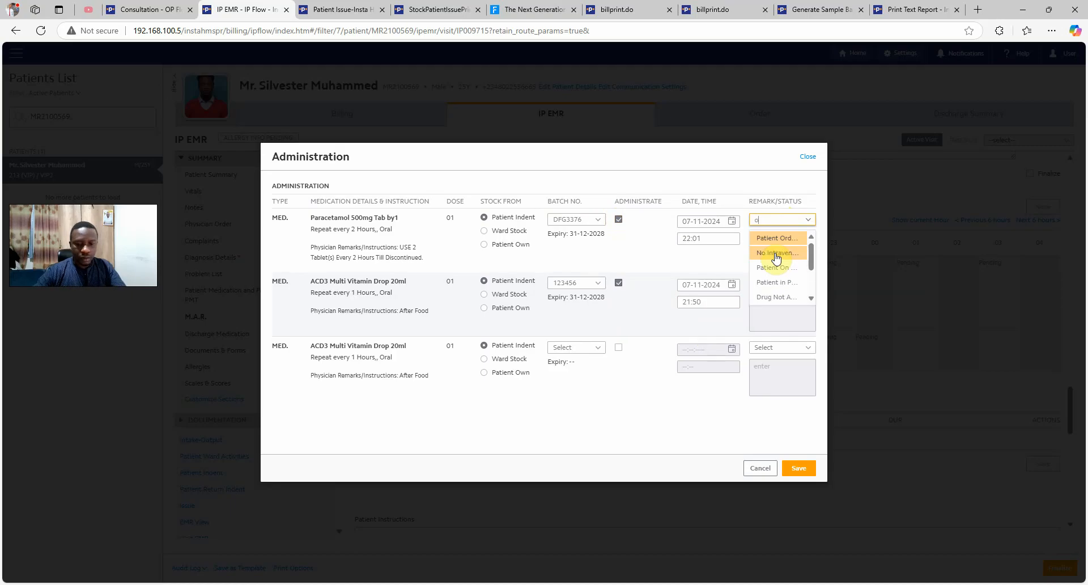
type("oth")
left_click(812, 240)
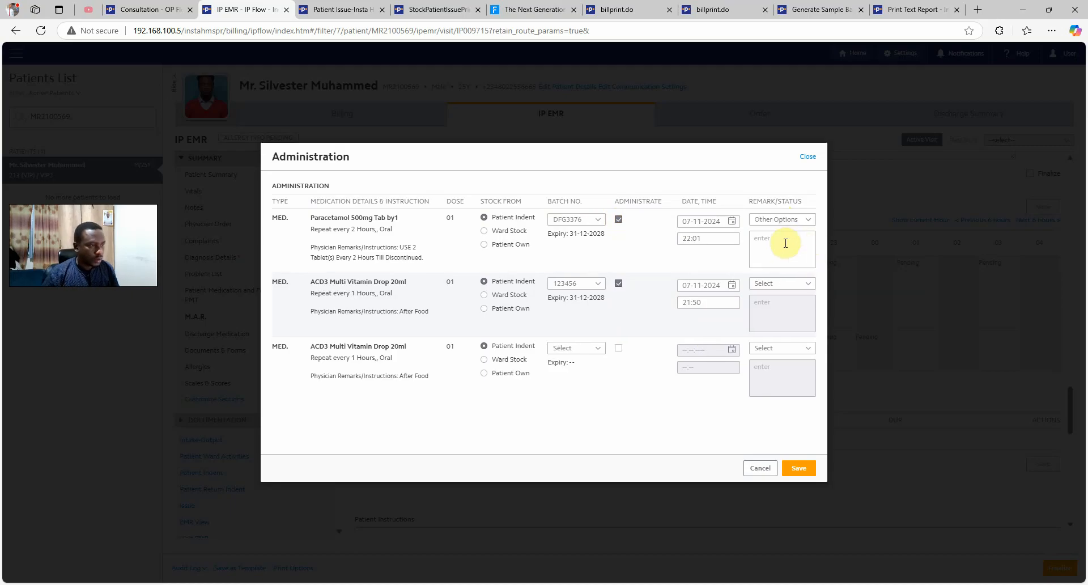
left_click(780, 246)
type("taken and in good condition")
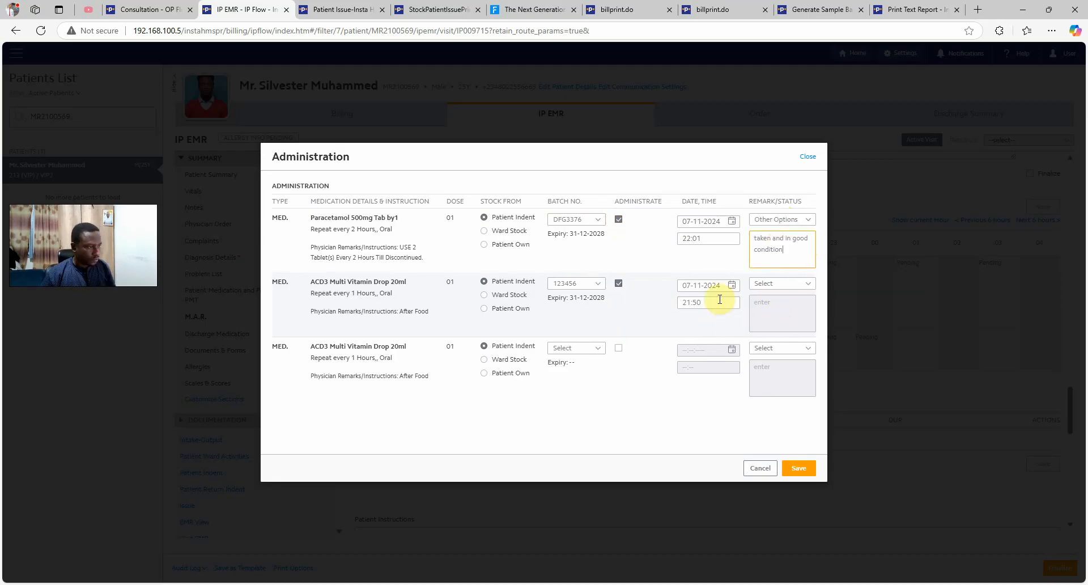
Record the second ACD3 dose administered with batch 123456 and save the administration records
left_click(618, 347)
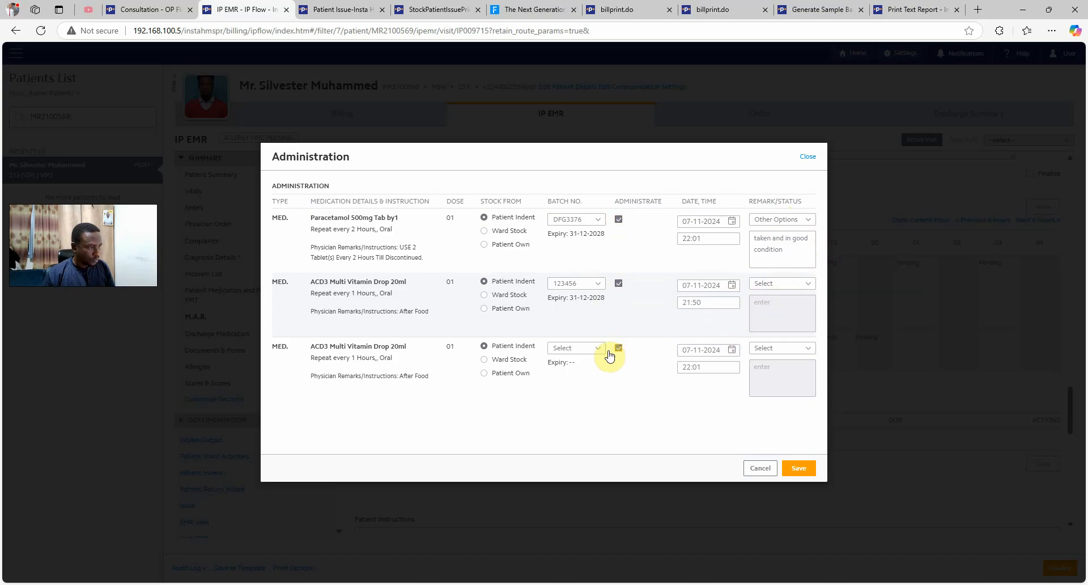
left_click(596, 347)
left_click(570, 381)
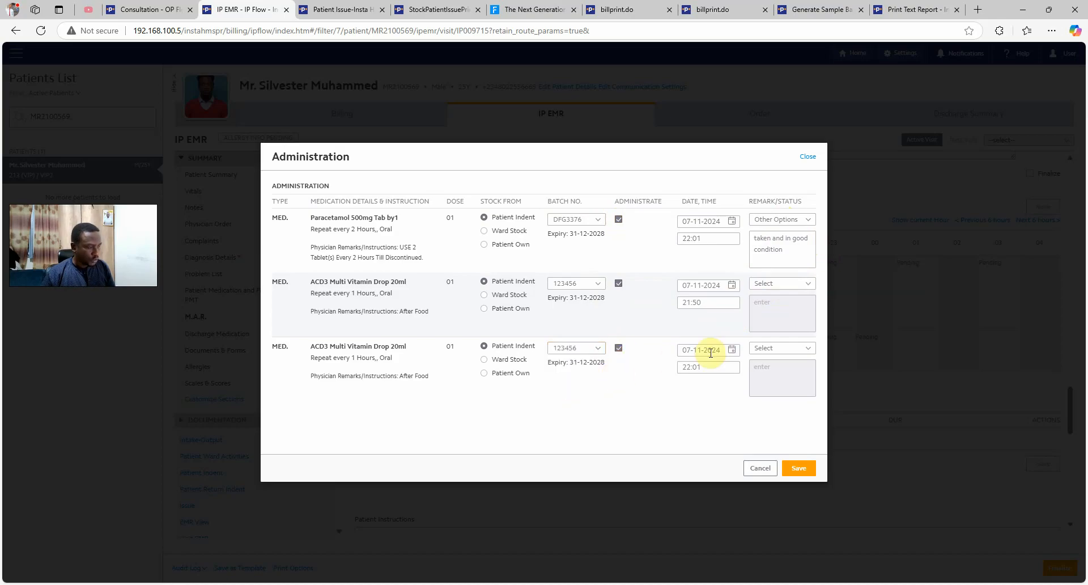
left_click(780, 348)
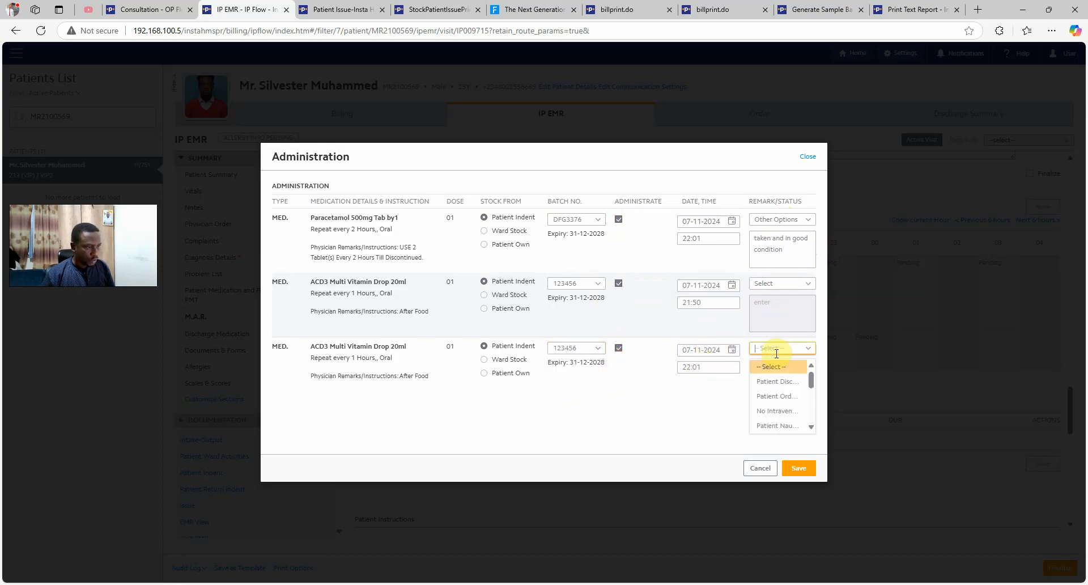
left_click(779, 402)
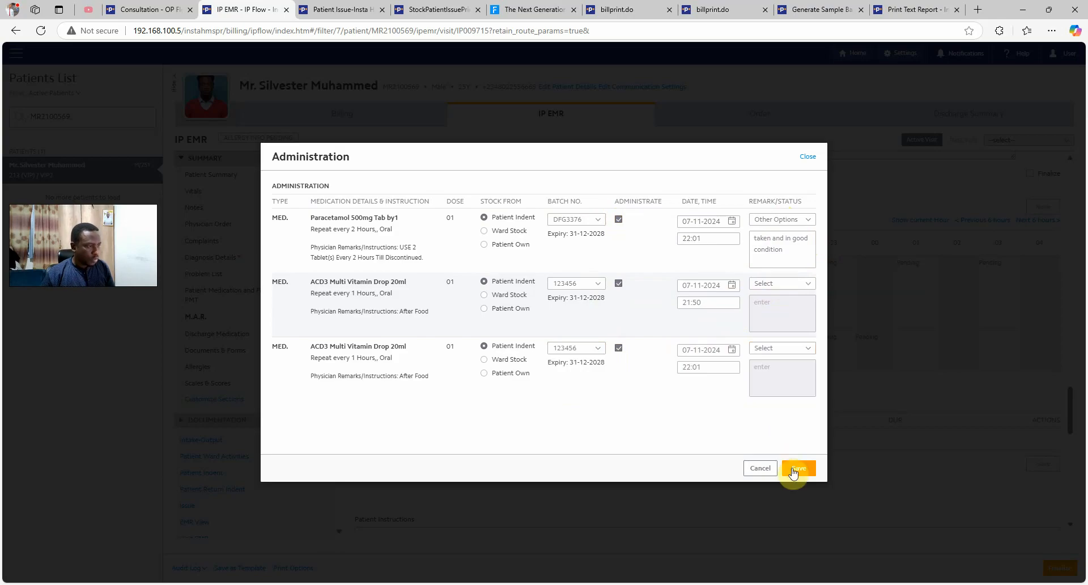
left_click(781, 466)
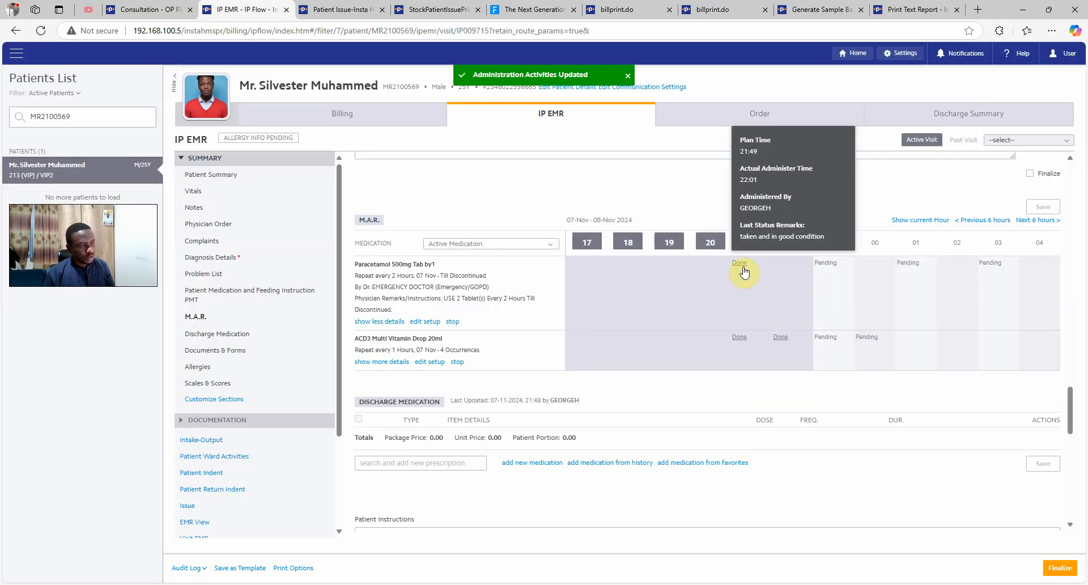
mouse_move(744, 343)
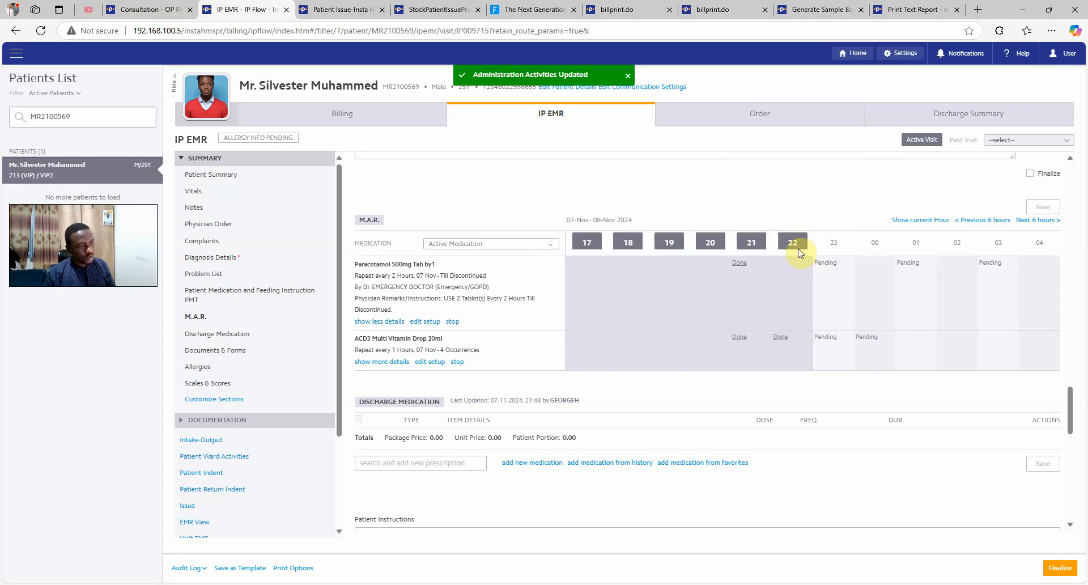
mouse_move(782, 343)
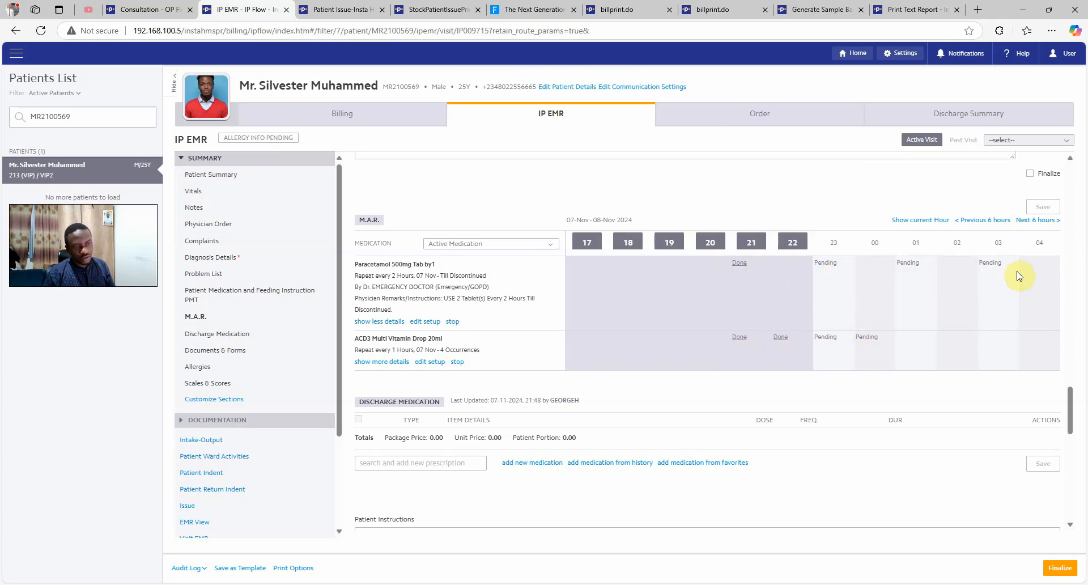
scroll(773, 309, "down", 2)
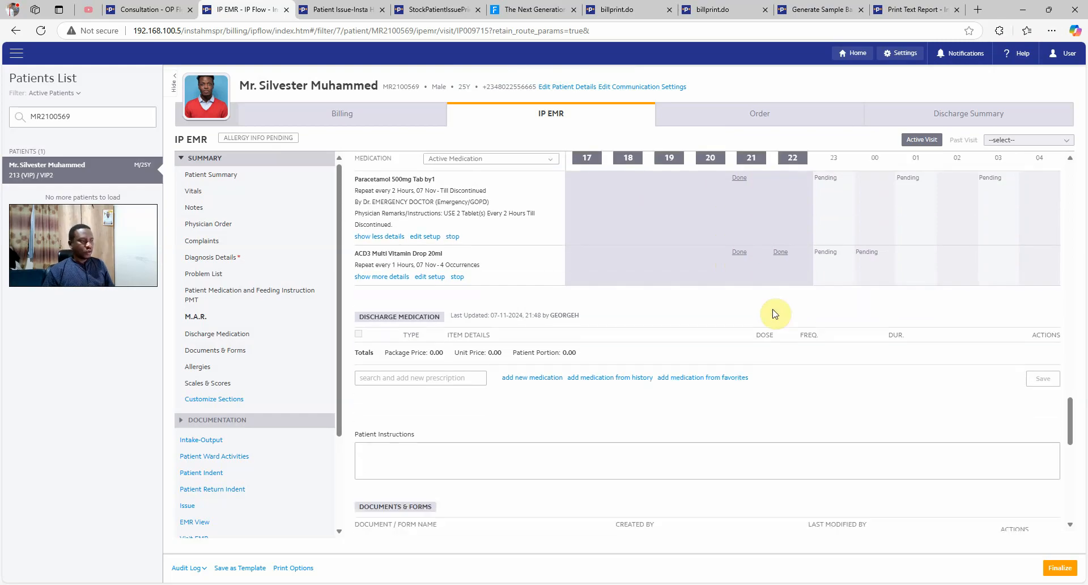
scroll(748, 266, "up", 2)
scroll(757, 259, "down", 2)
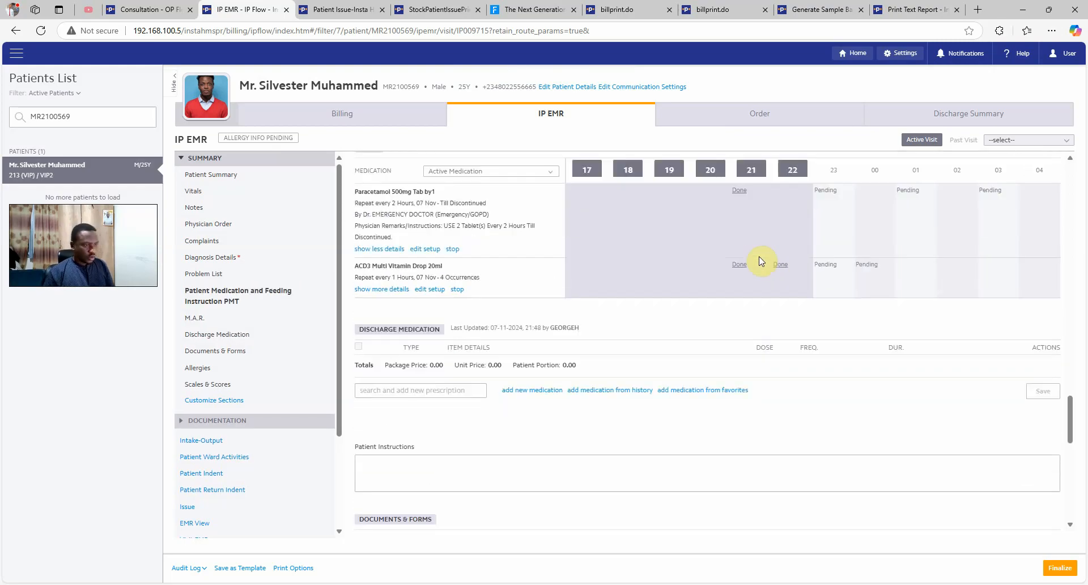
scroll(227, 482, "down", 1)
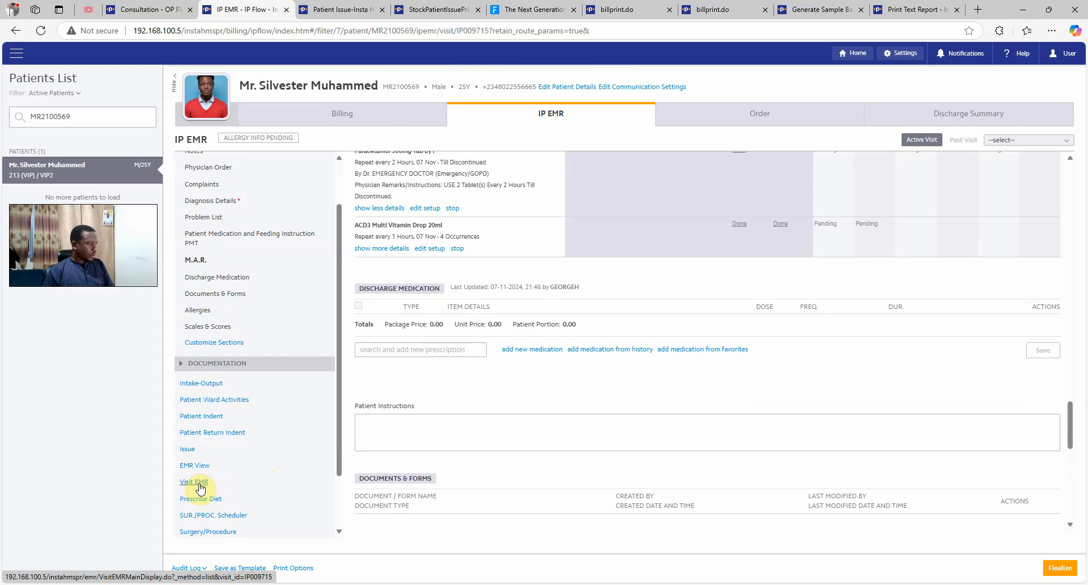
Browse the visit's IP Documents: the Physician Order, IP EMR record and Notes
left_click(191, 484)
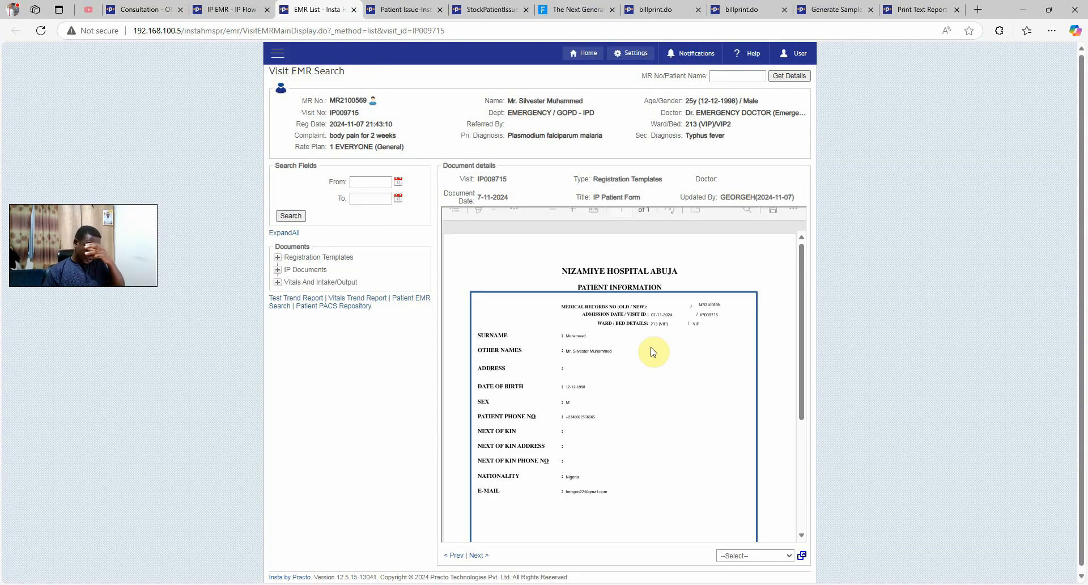
left_click(311, 272)
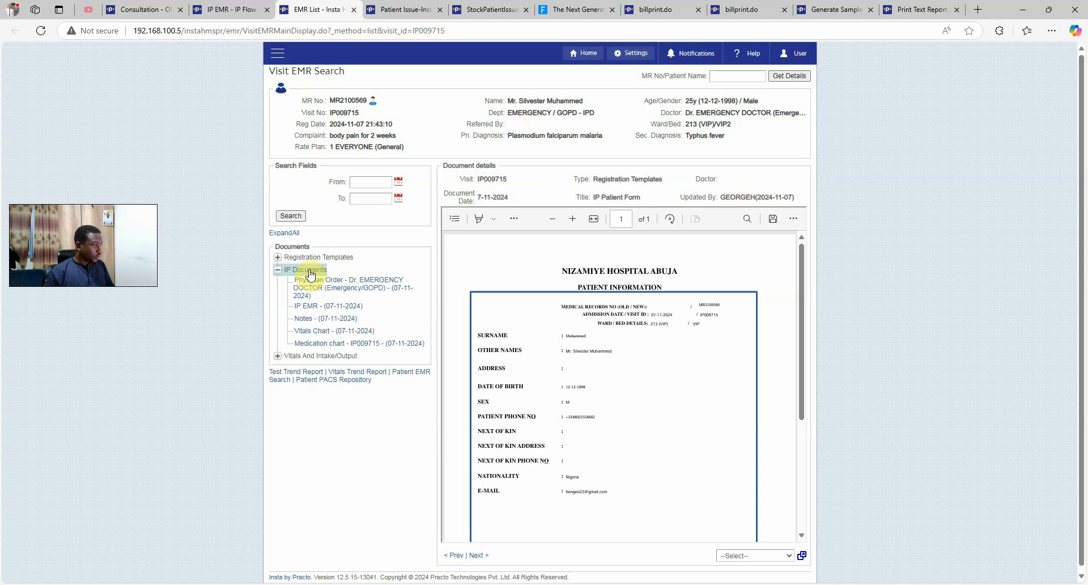
left_click(317, 285)
scroll(449, 291, "down", 1)
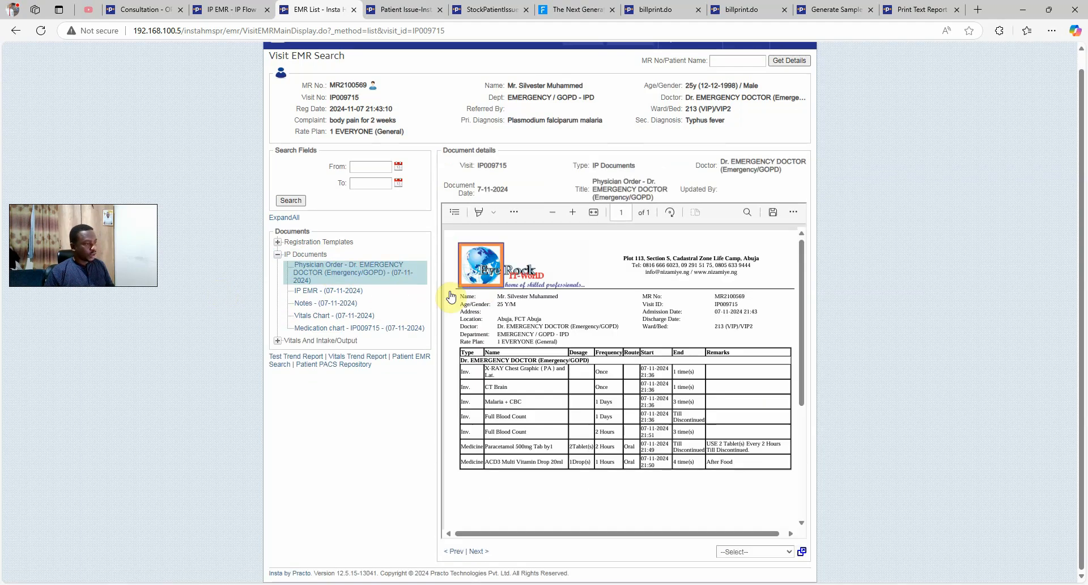
scroll(543, 363, "down", 1)
left_click(336, 296)
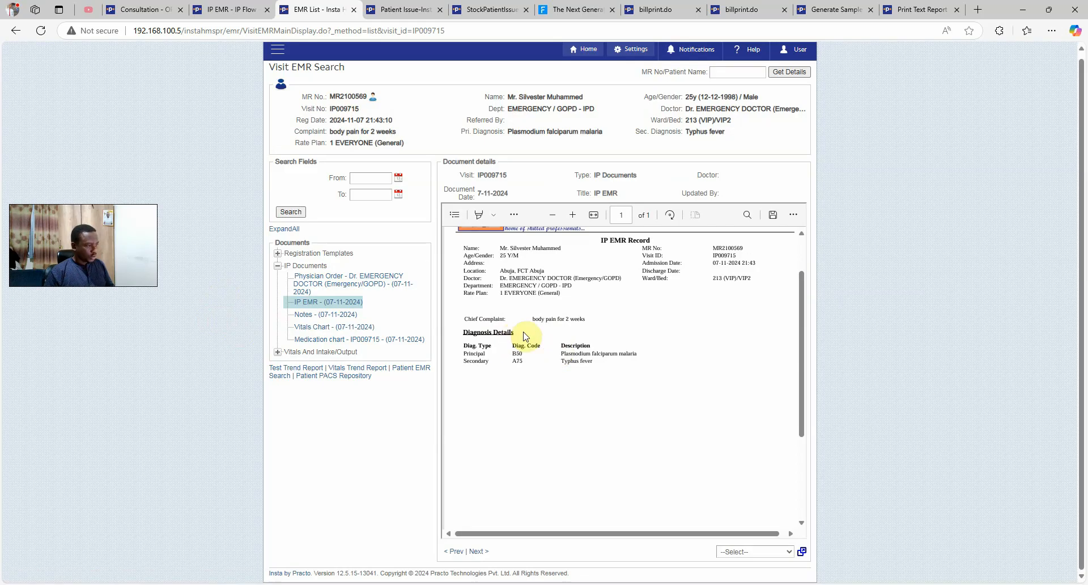
left_click(320, 315)
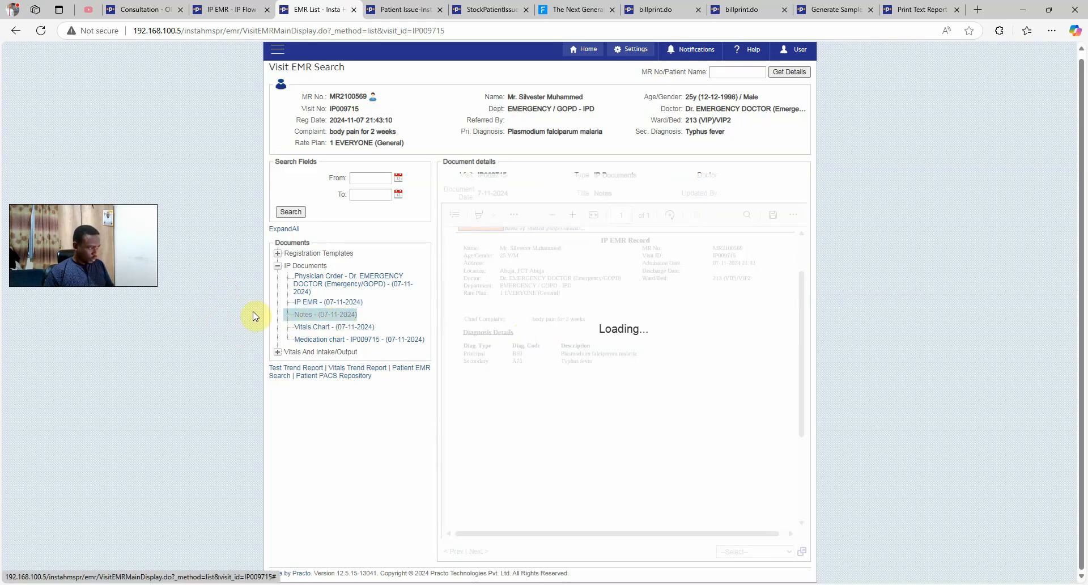
scroll(637, 313, "down", 3)
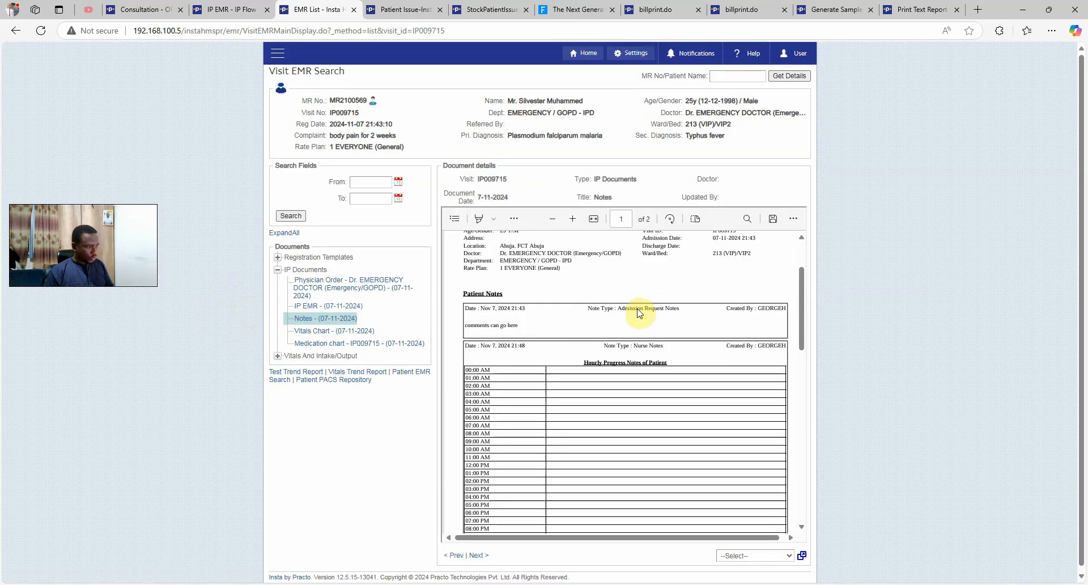
scroll(639, 313, "up", 3)
scroll(638, 312, "down", 10)
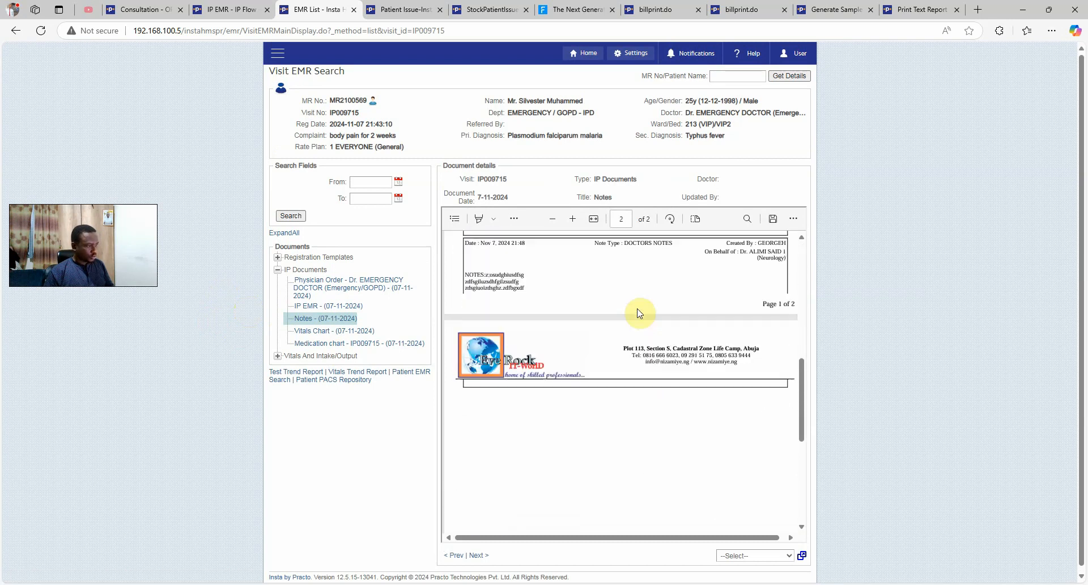
scroll(638, 313, "up", 10)
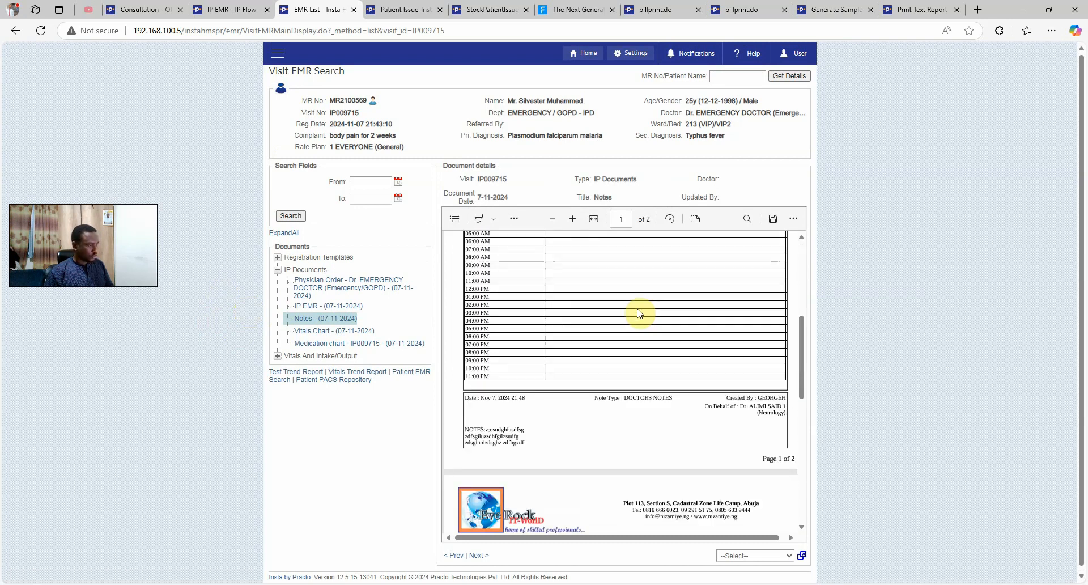
View the Vitals Chart and the medication chart, then return to the IP EMR
left_click(335, 332)
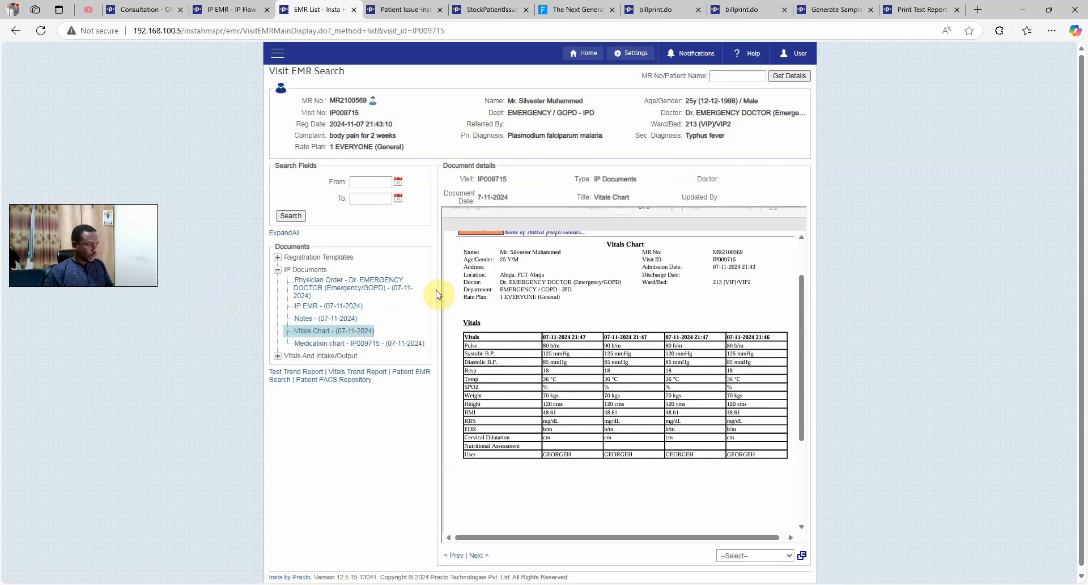
scroll(555, 316, "down", 1)
scroll(558, 323, "up", 2)
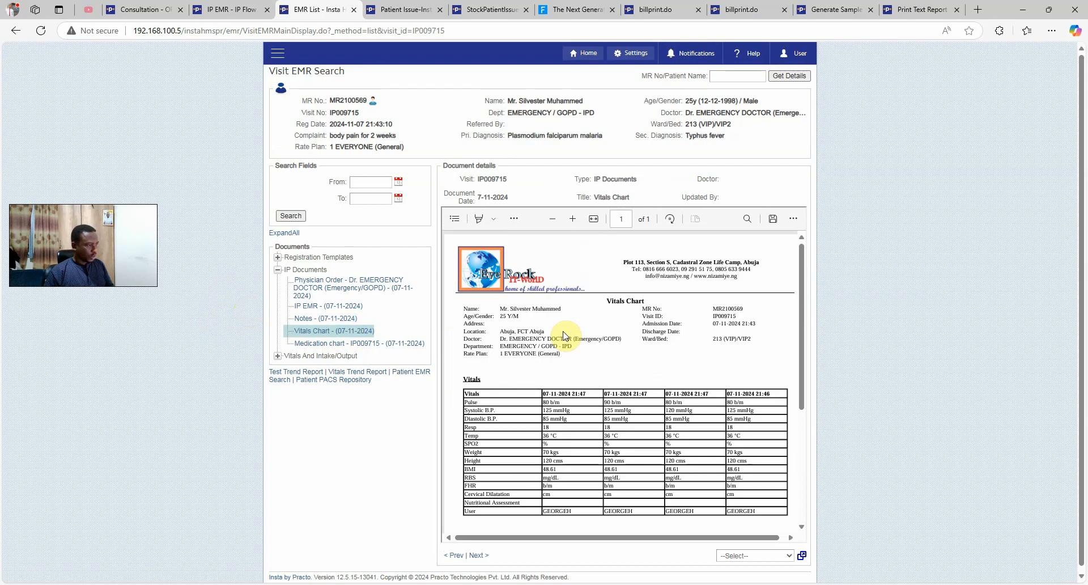
left_click(328, 114)
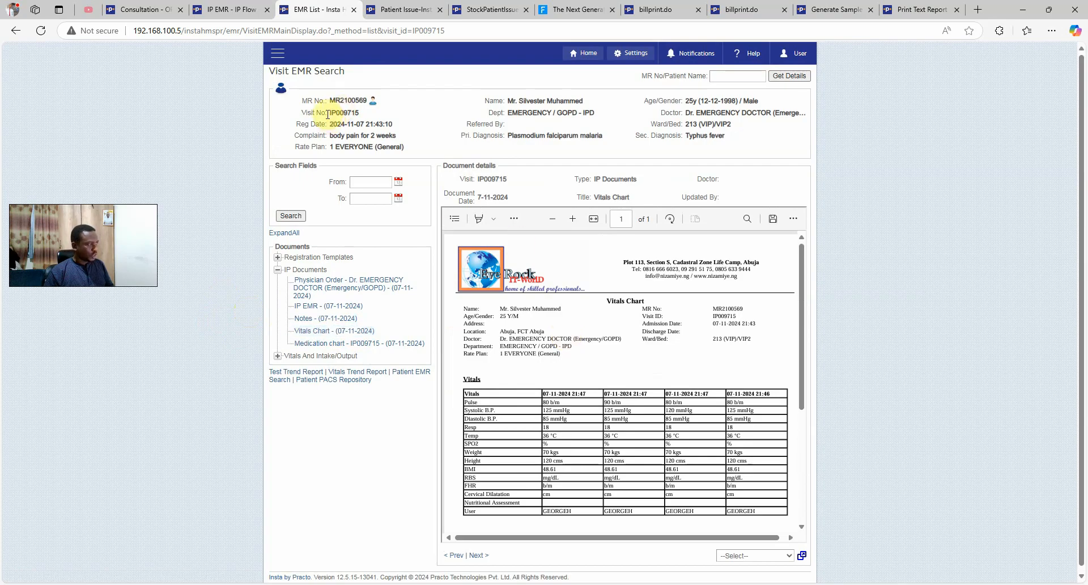
left_click(253, 138)
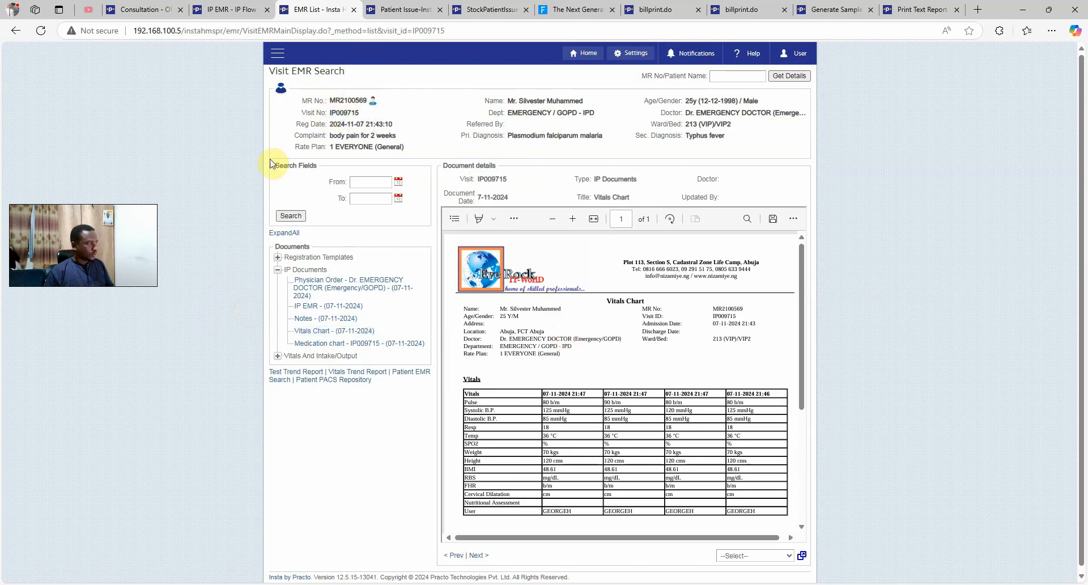
left_click(354, 345)
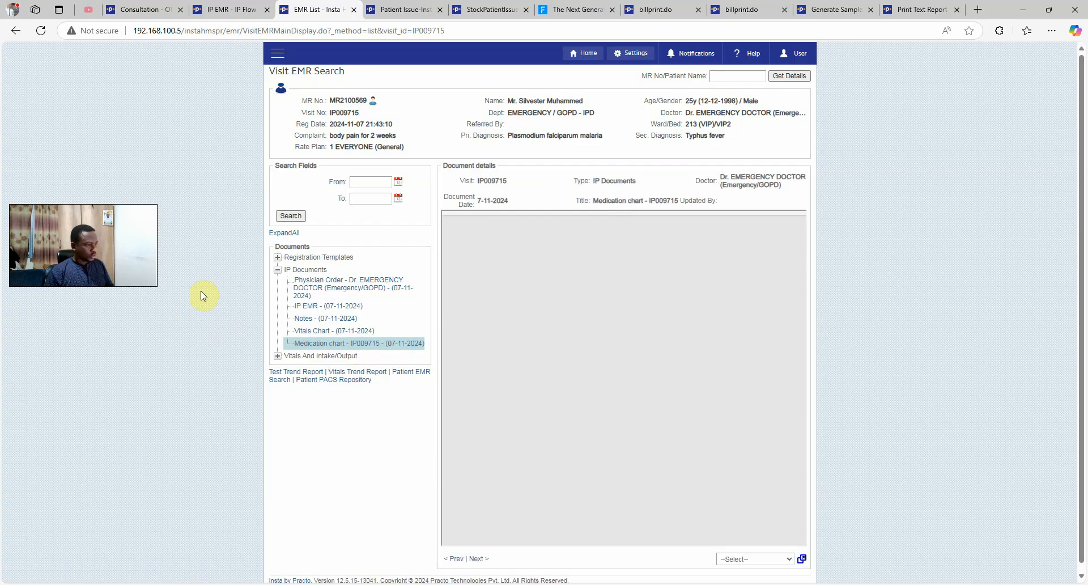
scroll(643, 360, "down", 2)
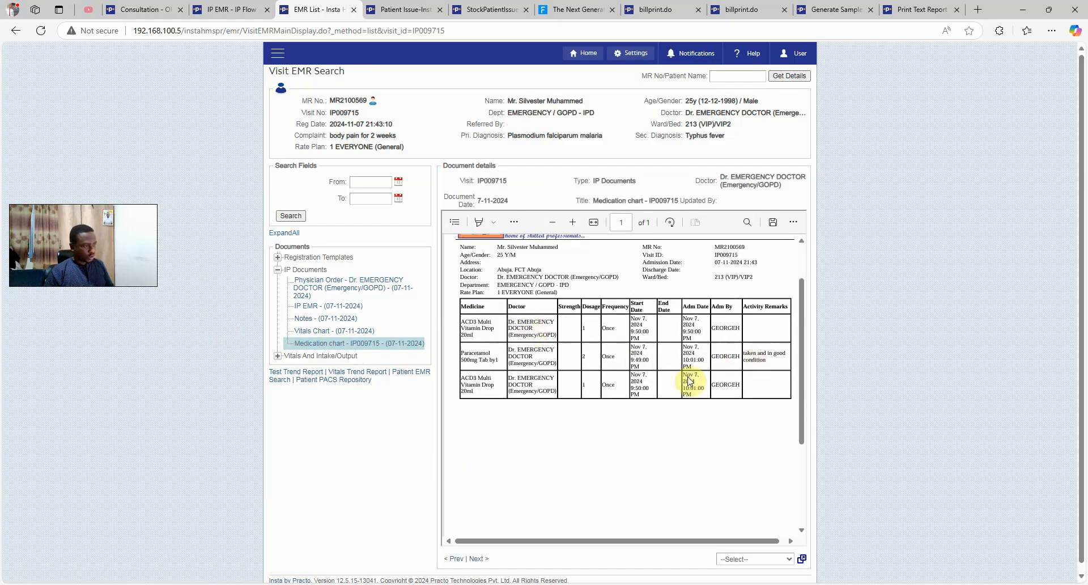
left_click(225, 10)
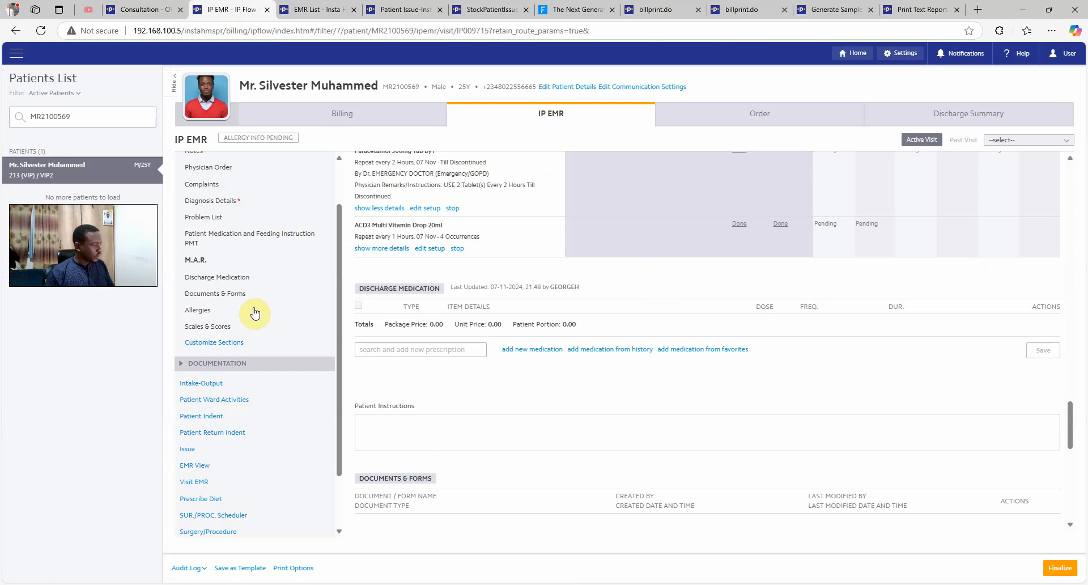
In Patient Ward Activities, mark the chest X-ray activity as ordered
scroll(254, 313, "down", 1)
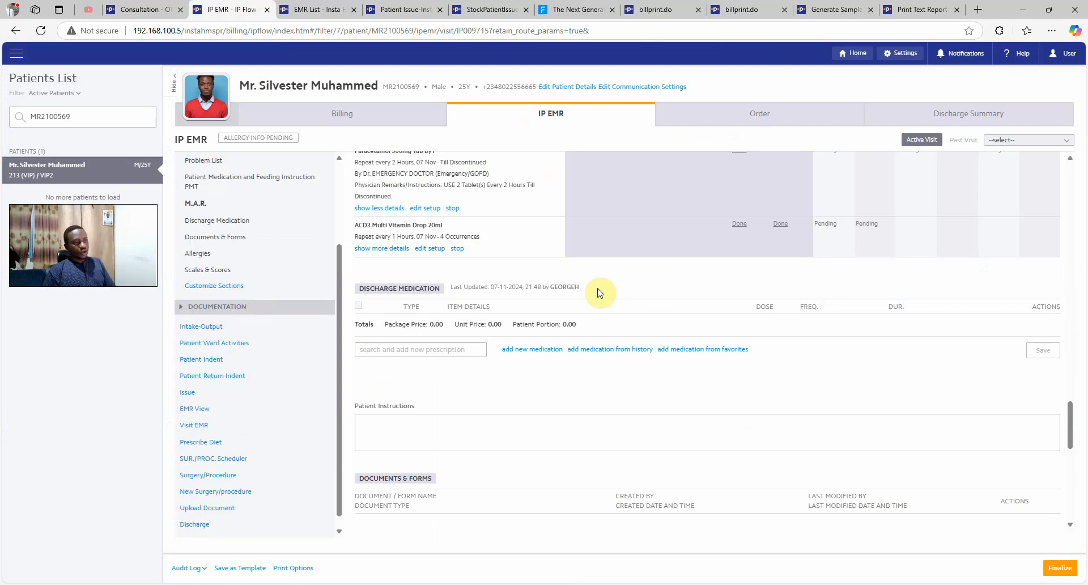
left_click(231, 349)
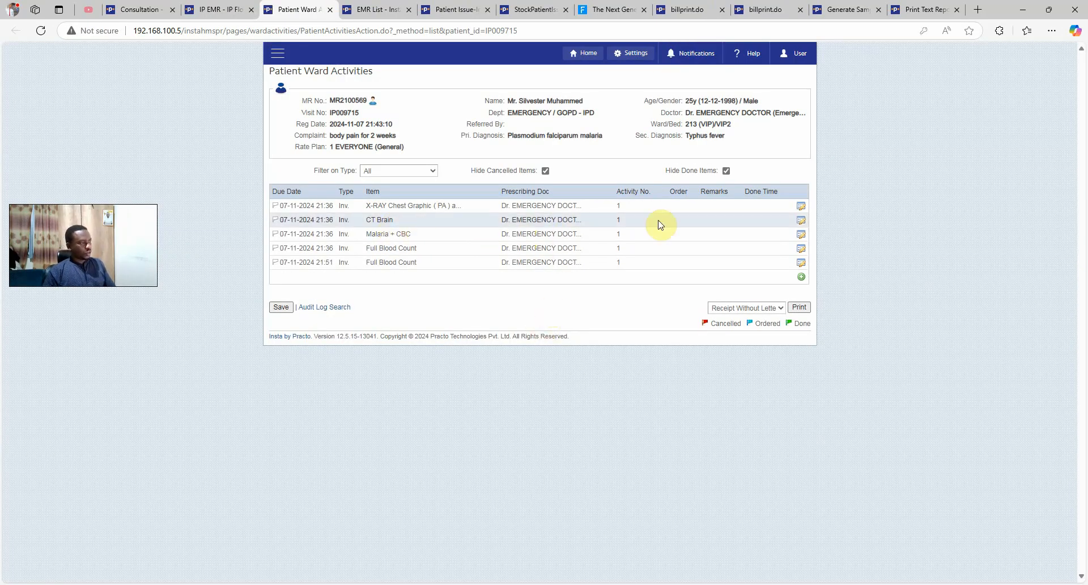
left_click(799, 211)
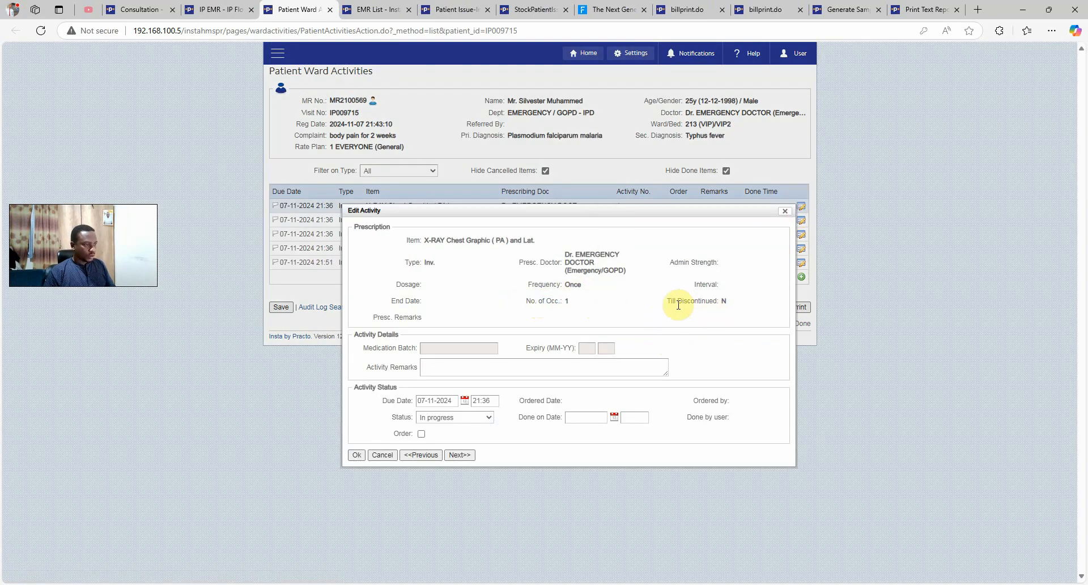
left_click(457, 418)
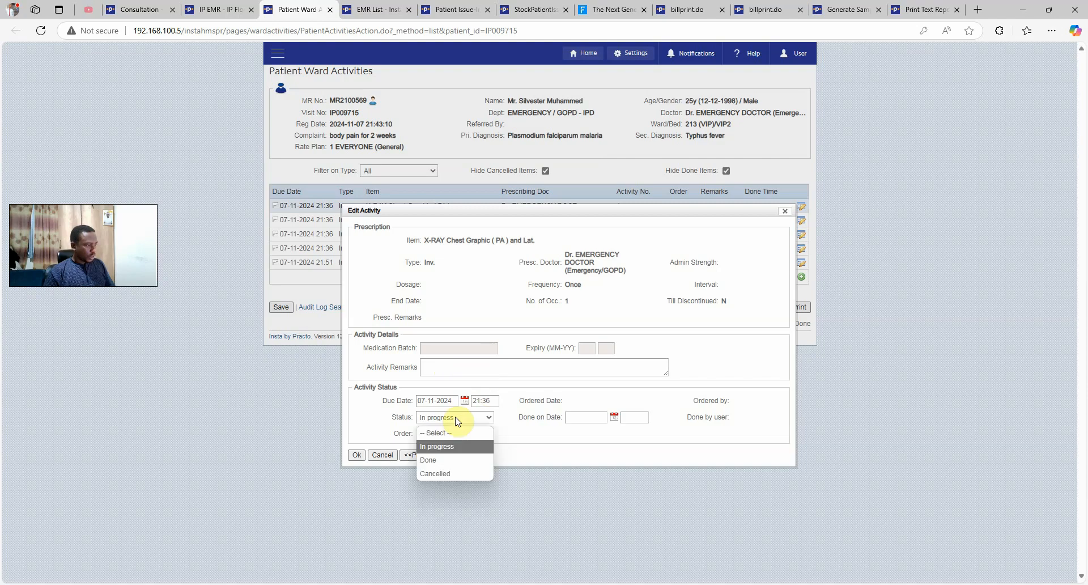
left_click(533, 427)
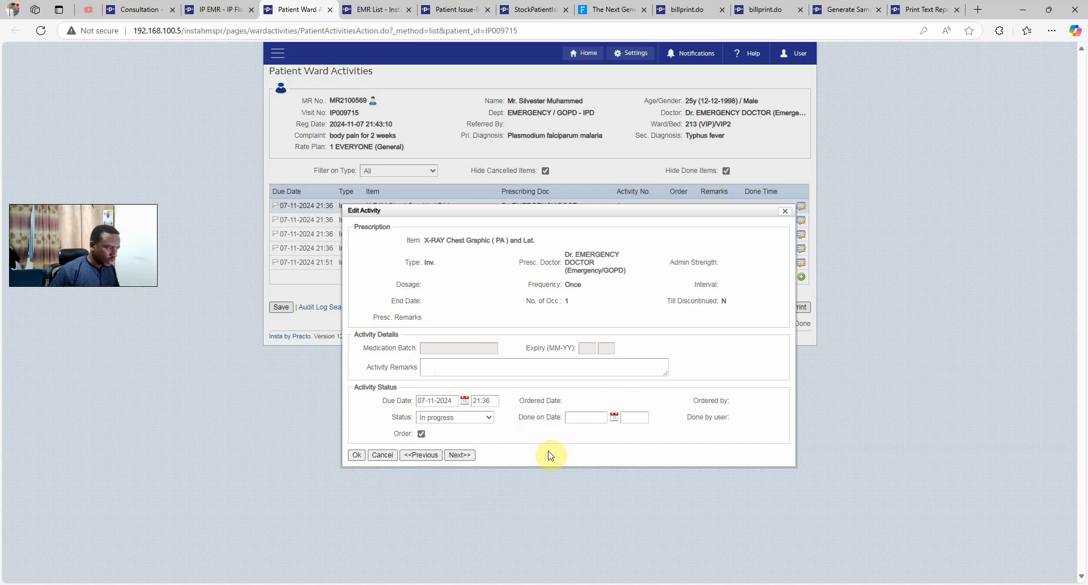
left_click(357, 455)
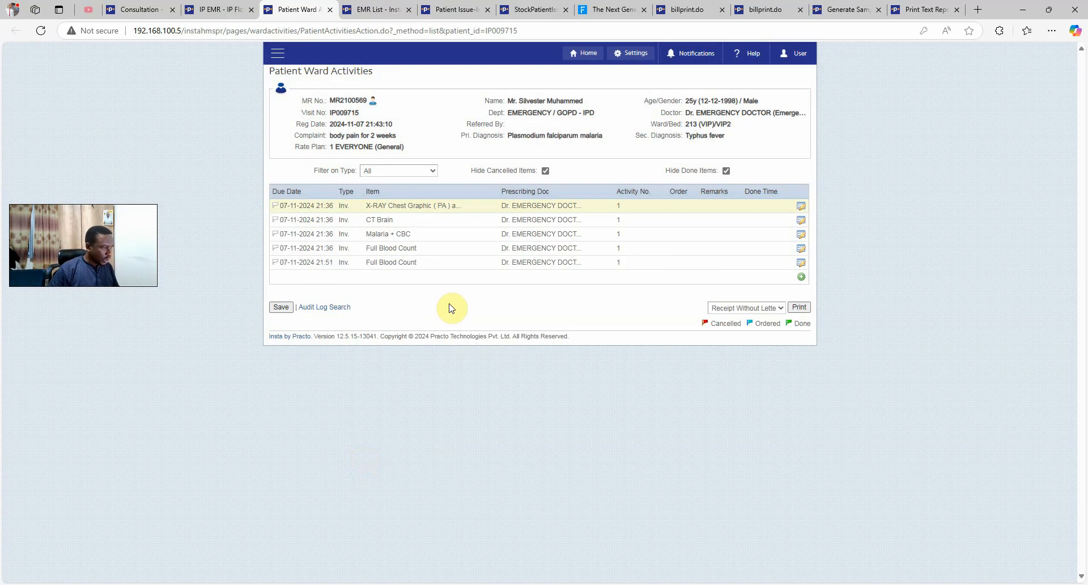
Order the CT Brain, Malaria + CBC and first Full Blood Count activities, then save
left_click(801, 221)
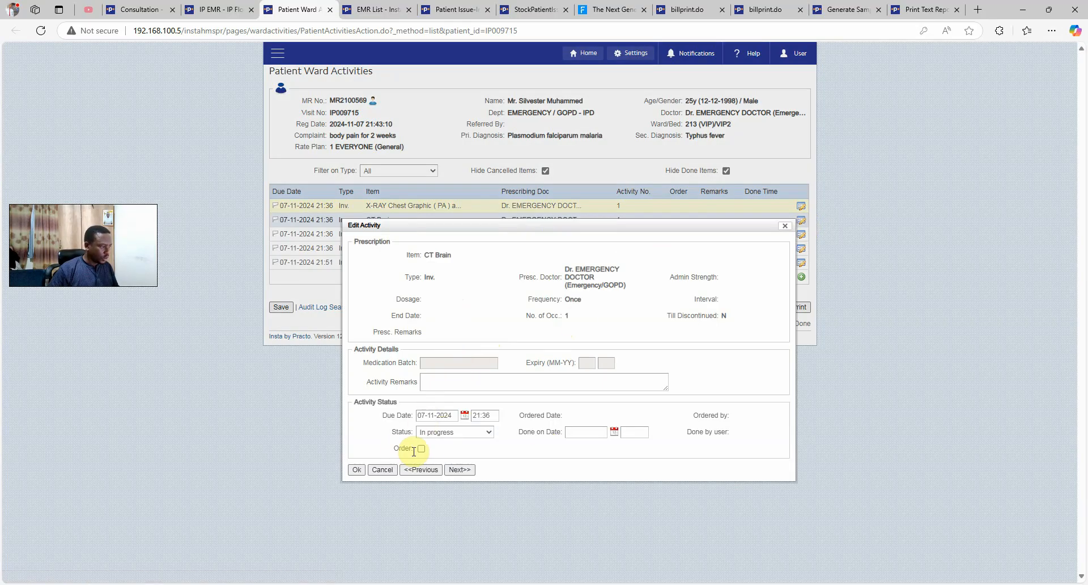
left_click(356, 469)
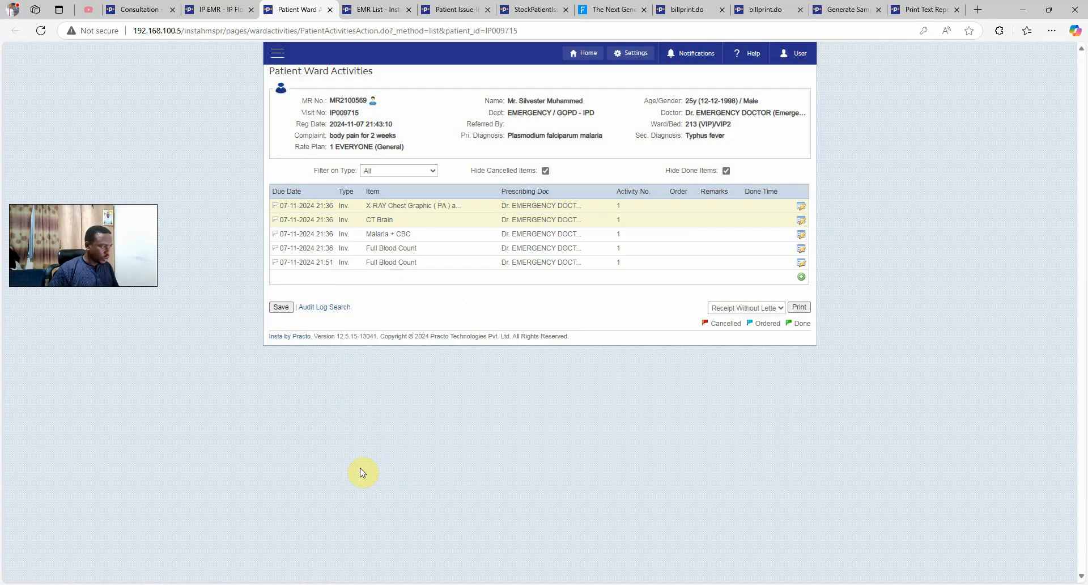
left_click(801, 237)
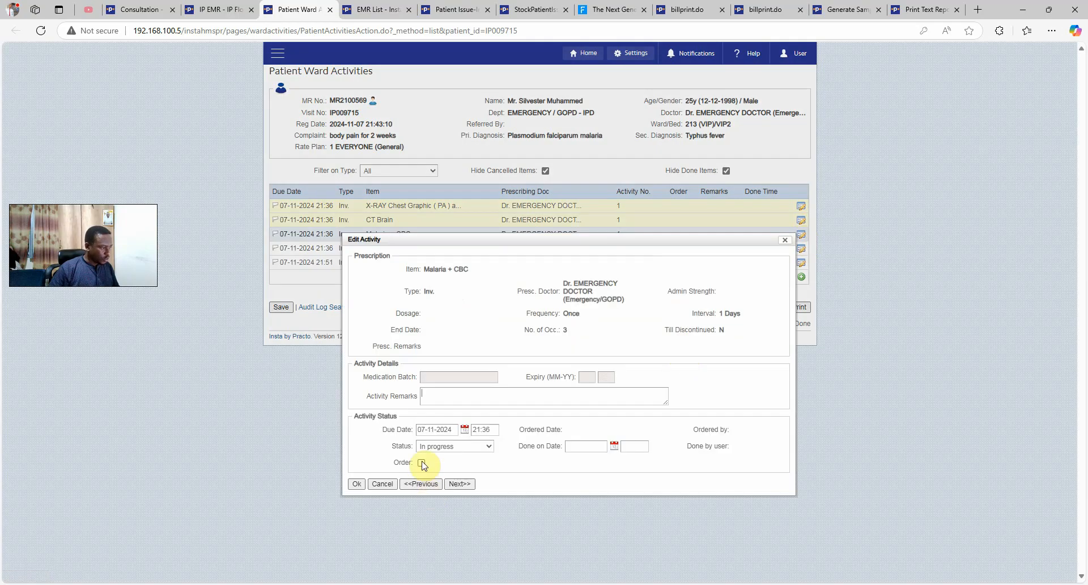
left_click(460, 485)
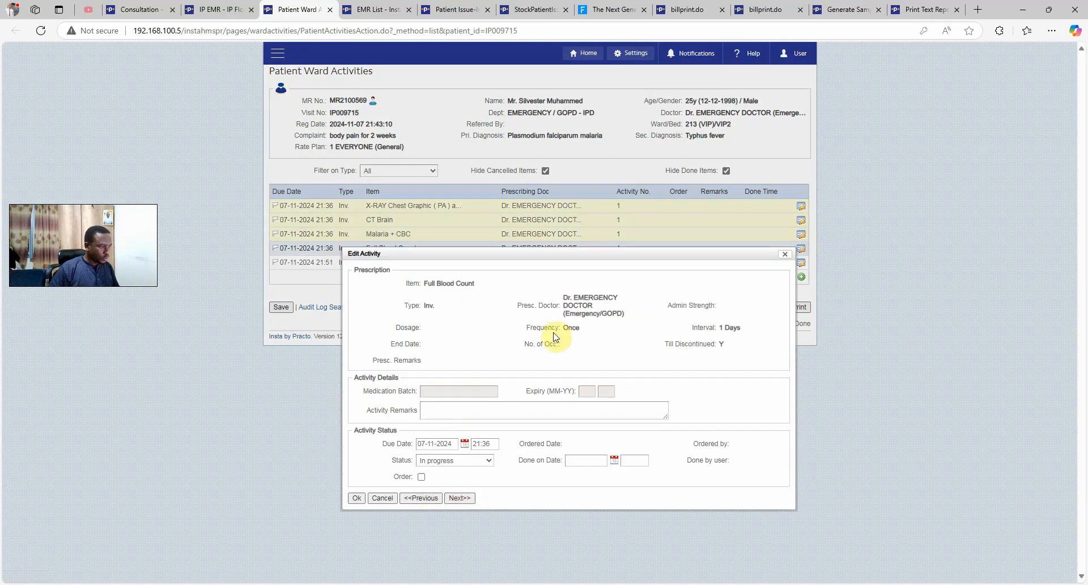
left_click_drag(436, 283, 474, 284)
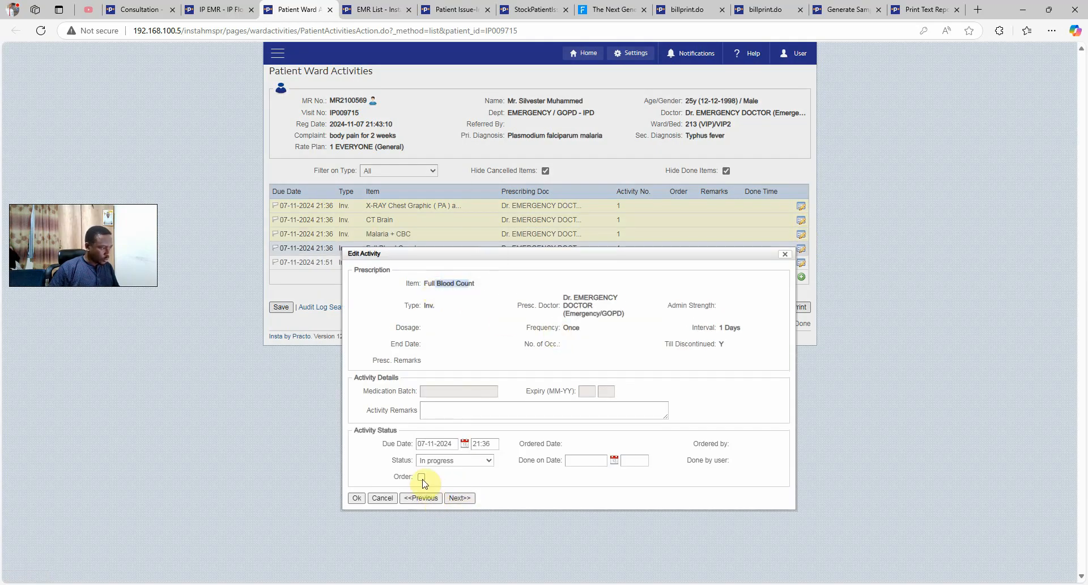
left_click(459, 499)
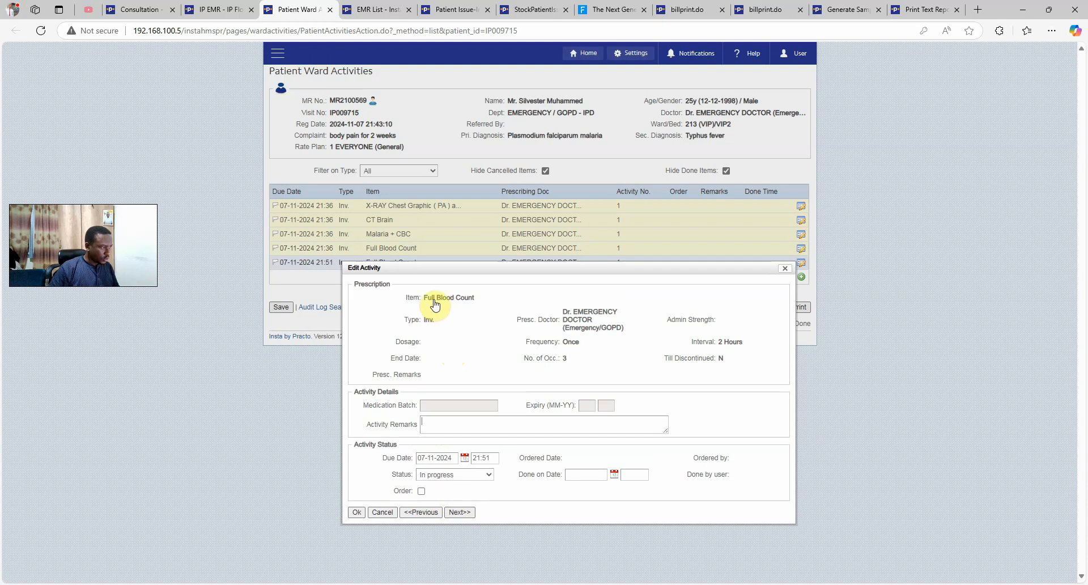
left_click_drag(435, 303, 486, 304)
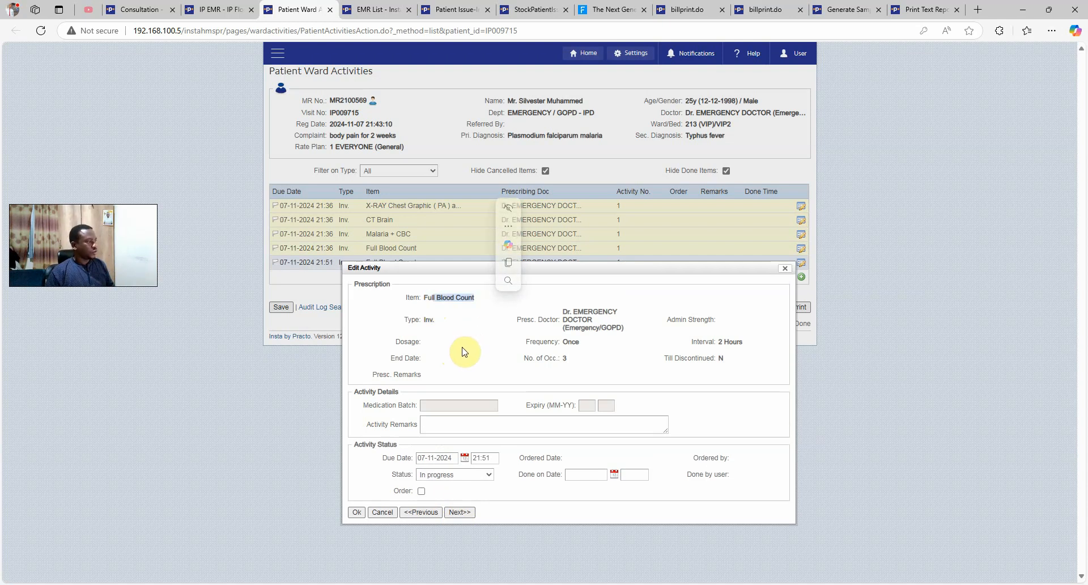
left_click(790, 271)
left_click(281, 307)
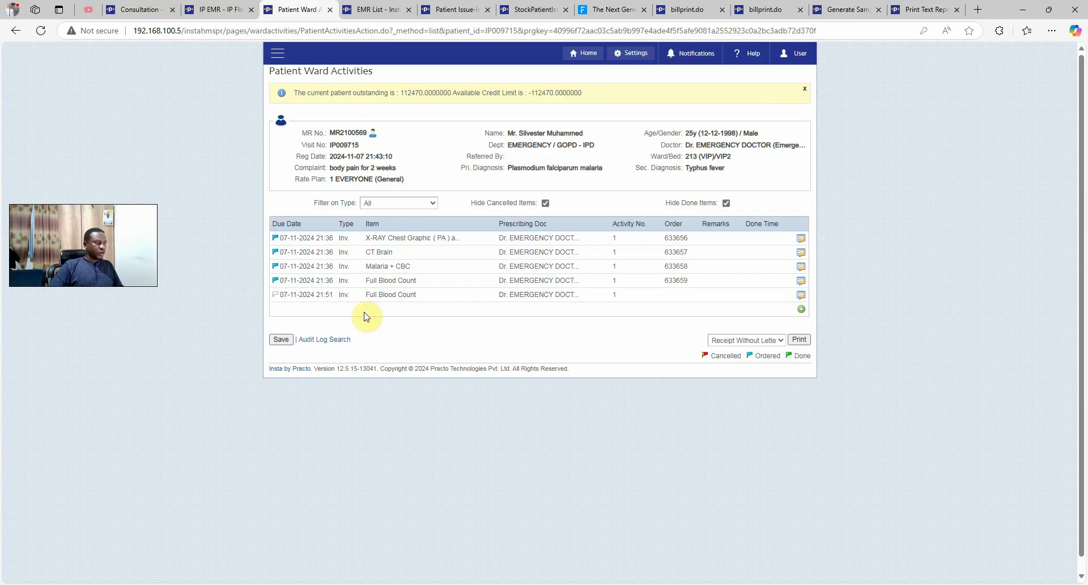
left_click(220, 10)
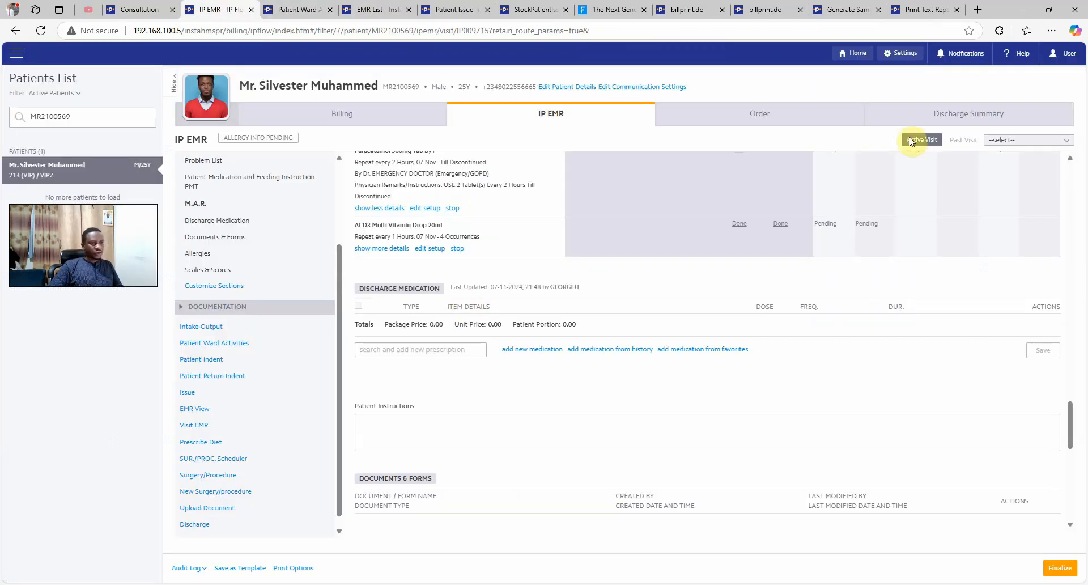
left_click(799, 118)
left_click(861, 146)
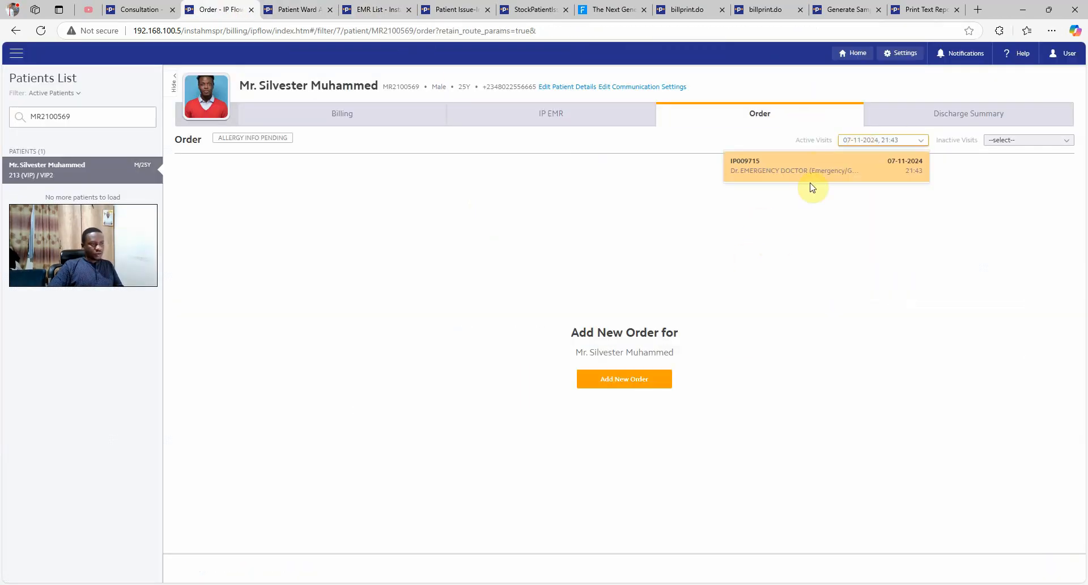
left_click(810, 169)
scroll(397, 391, "down", 1)
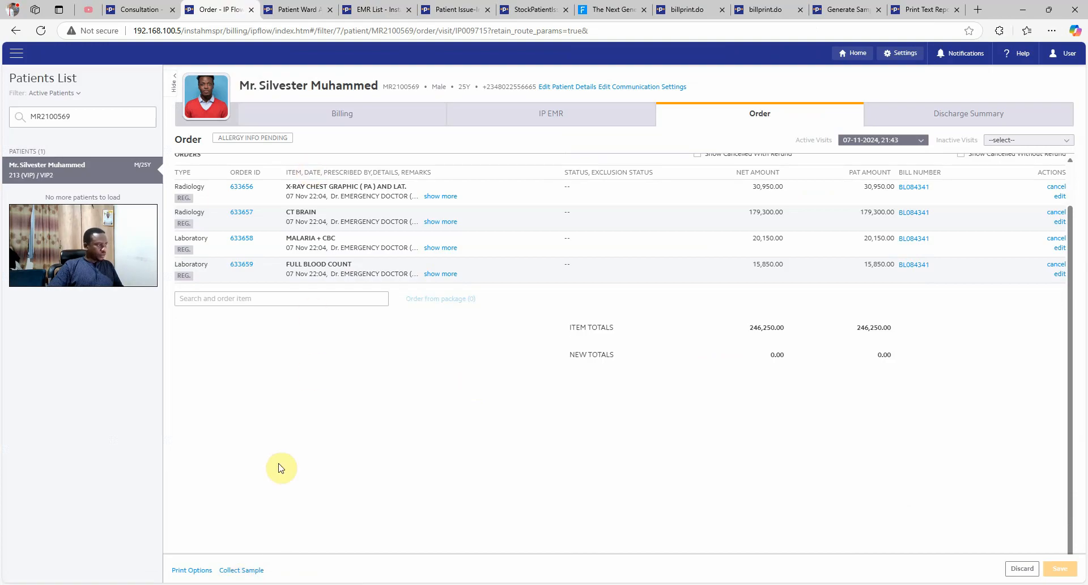
left_click(243, 570)
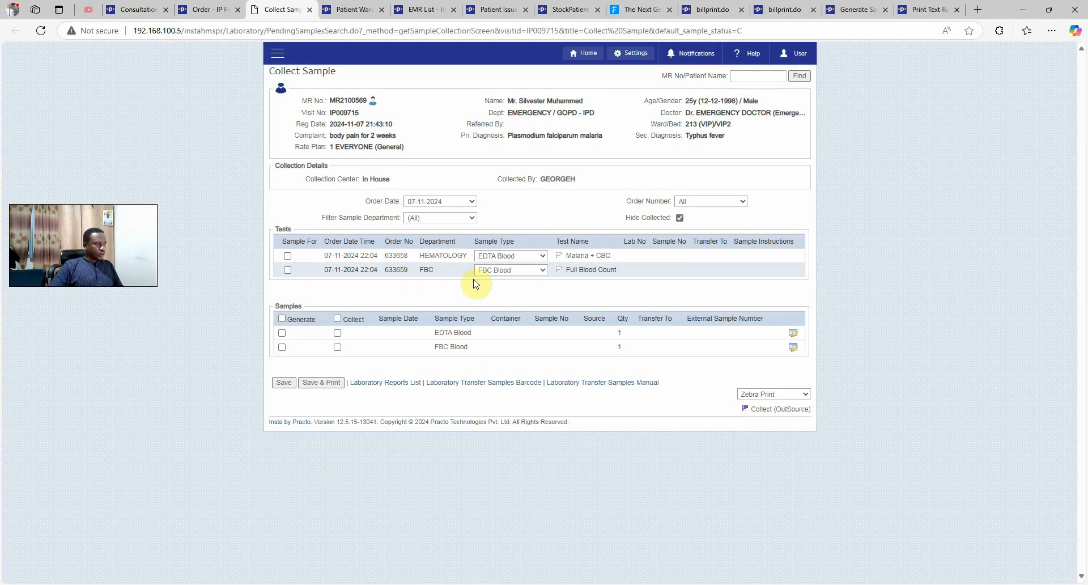
left_click(338, 319)
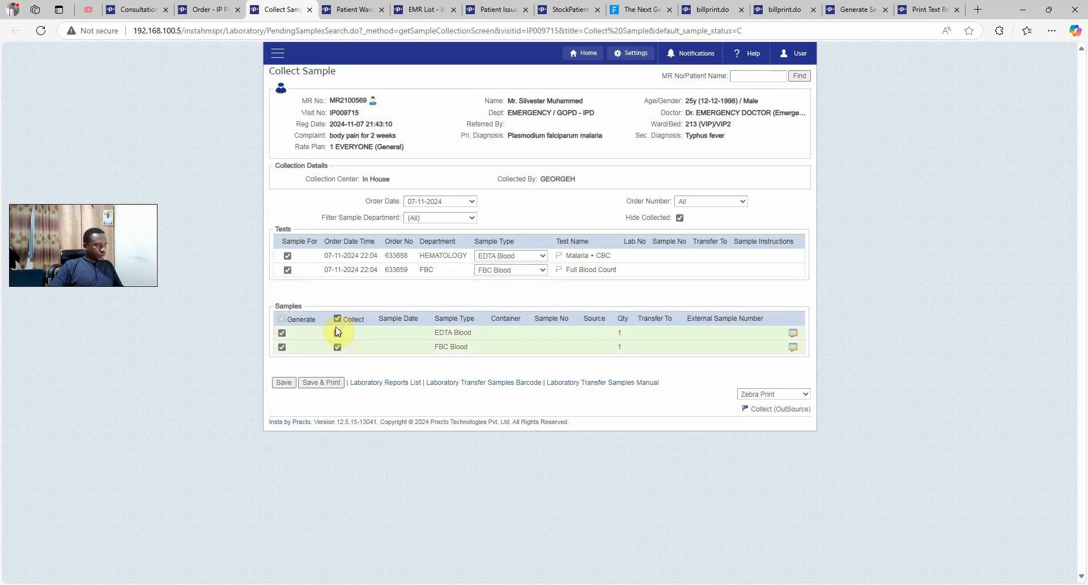
left_click(326, 383)
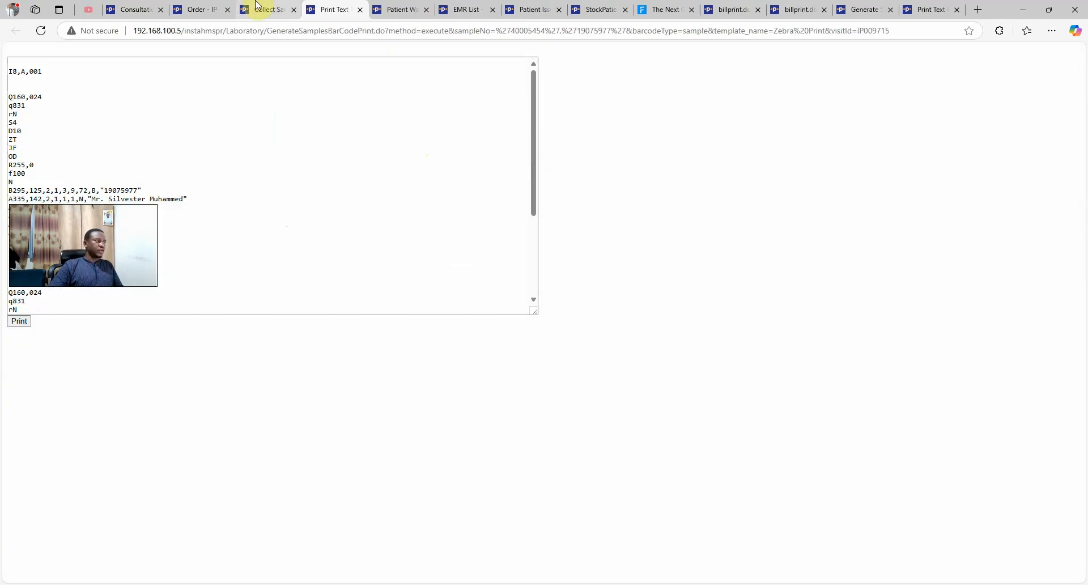
Navigate back through the orders page to the patient's IP EMR
left_click(265, 10)
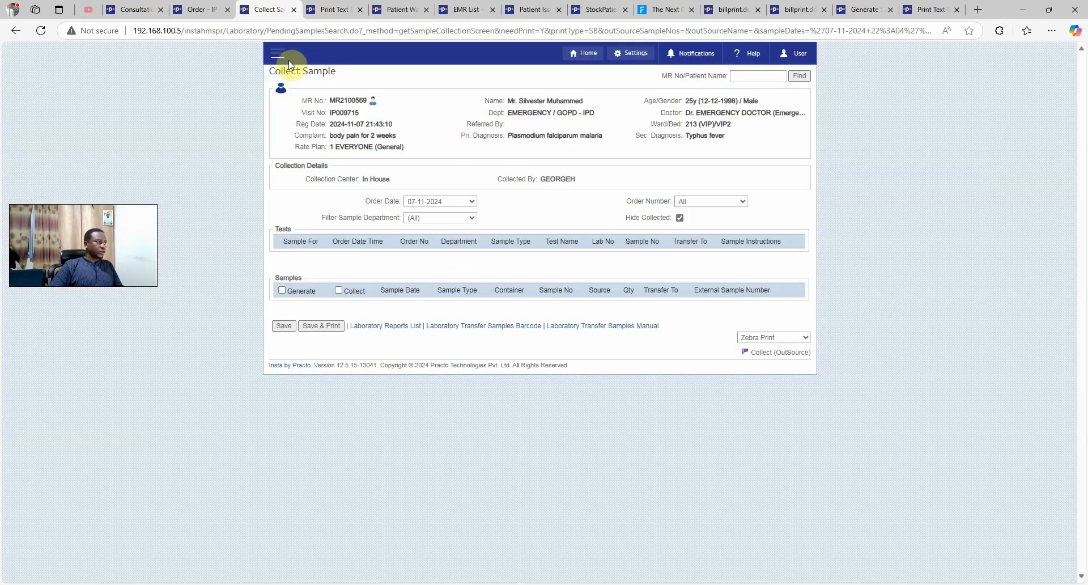
left_click(285, 60)
left_click(207, 9)
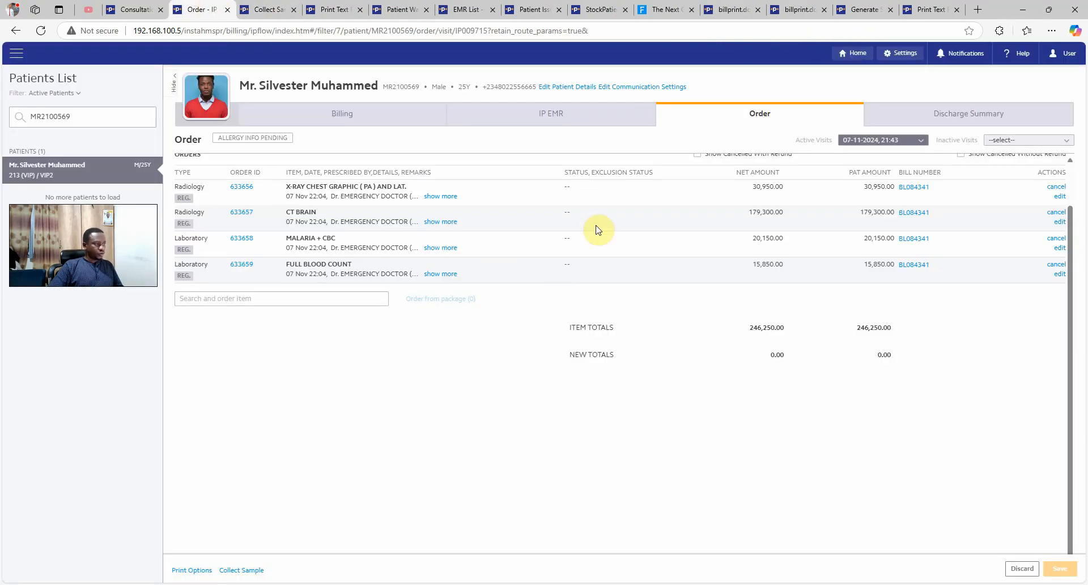
left_click(595, 114)
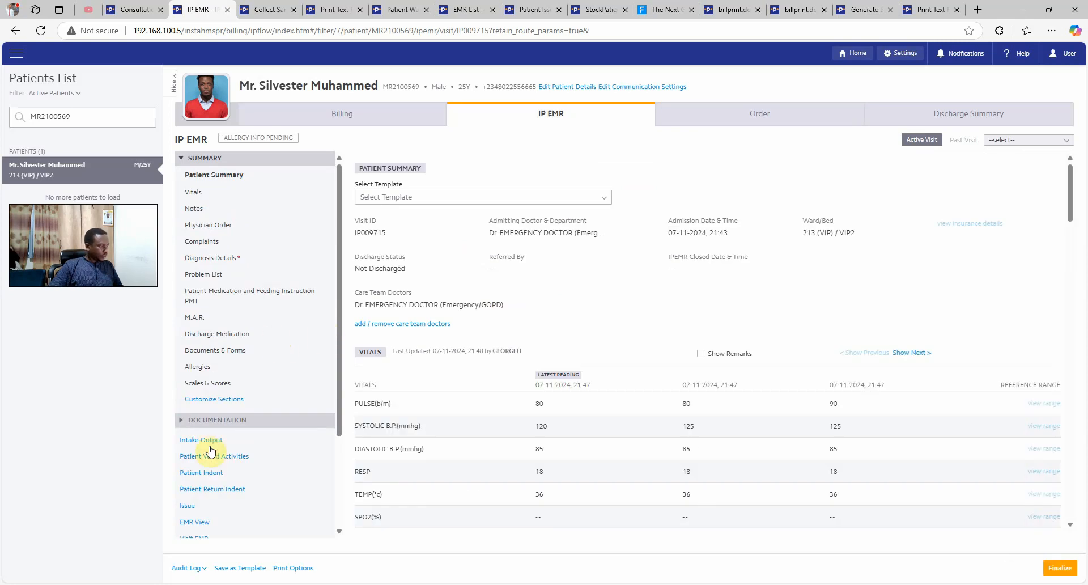
Set the chest X-ray and CT Brain ward activities to Done
left_click(211, 455)
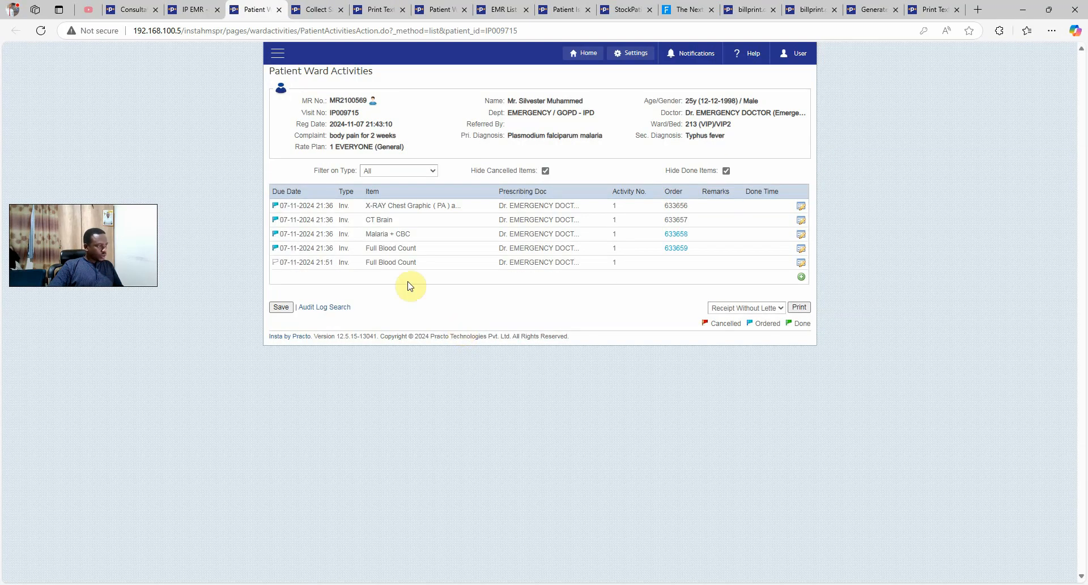
left_click(800, 207)
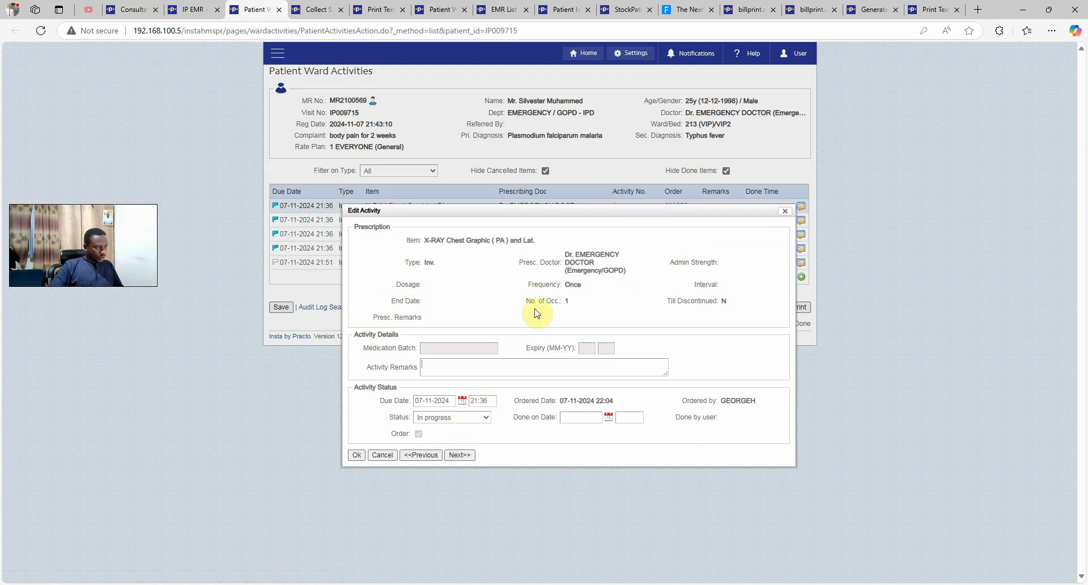
left_click_drag(545, 302, 569, 301)
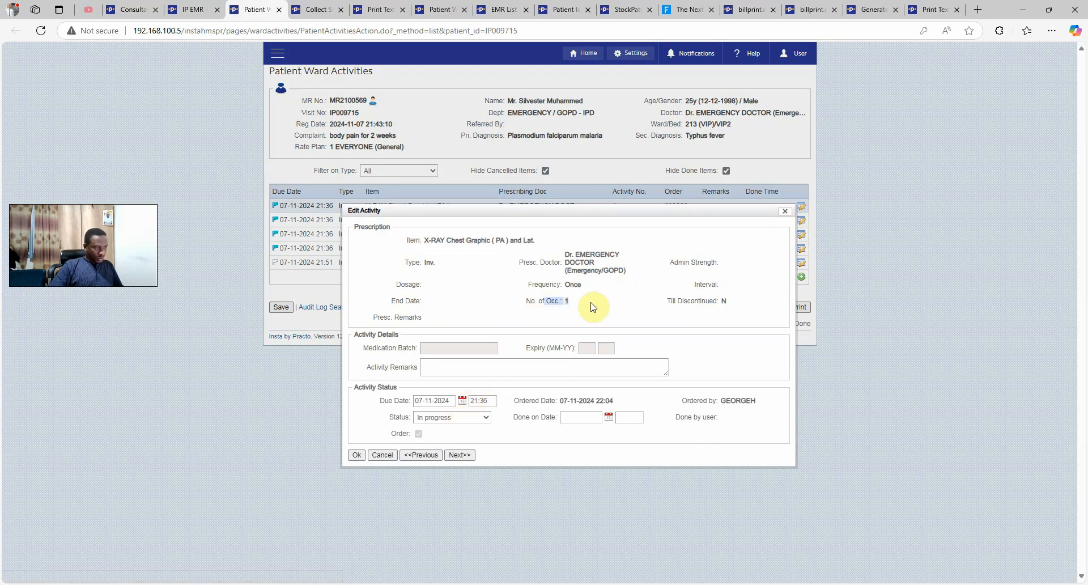
left_click(445, 419)
left_click(425, 459)
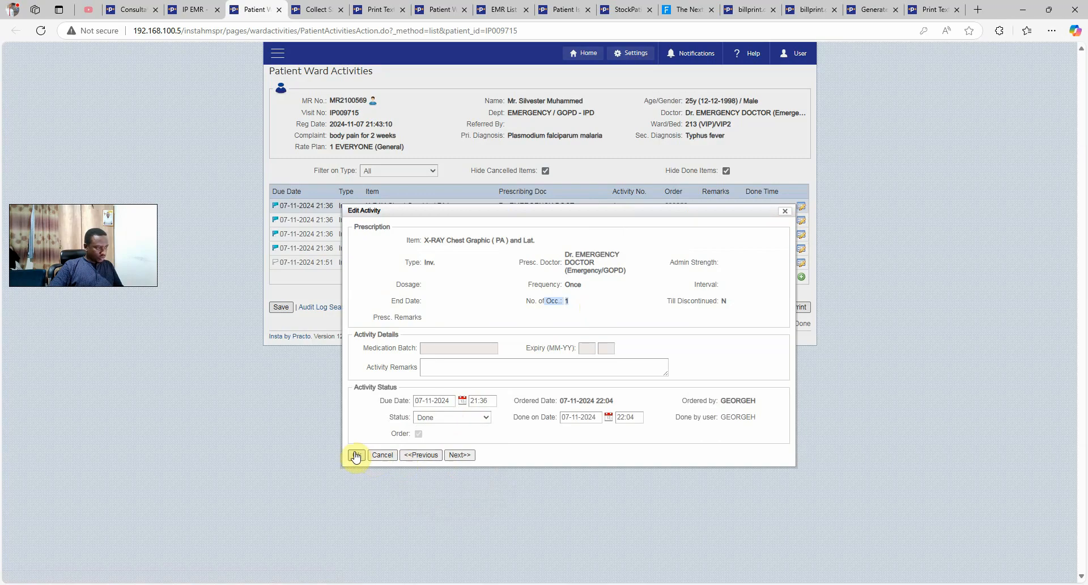
left_click(458, 455)
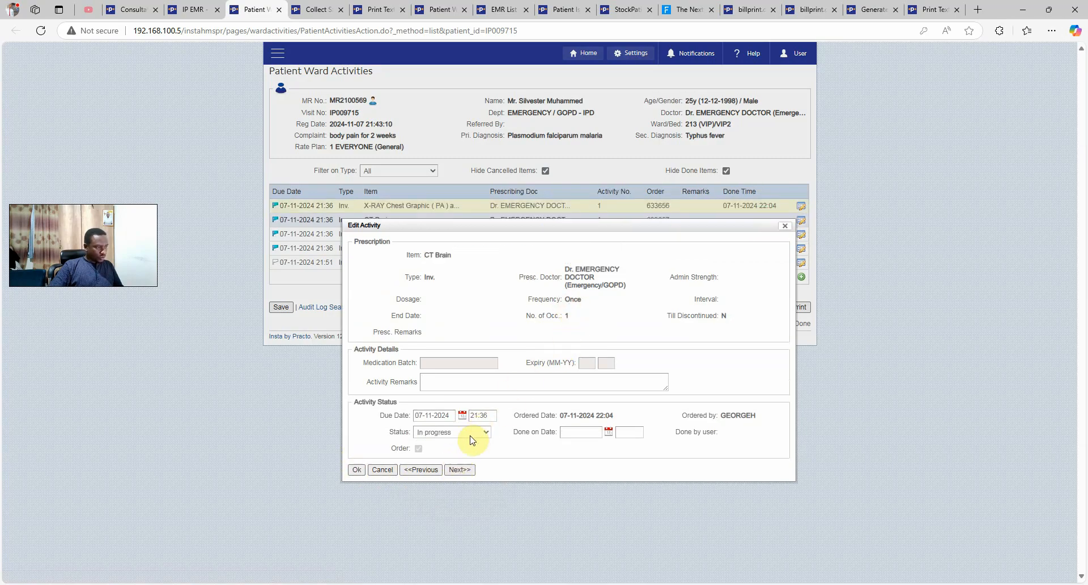
left_click(471, 436)
left_click(451, 470)
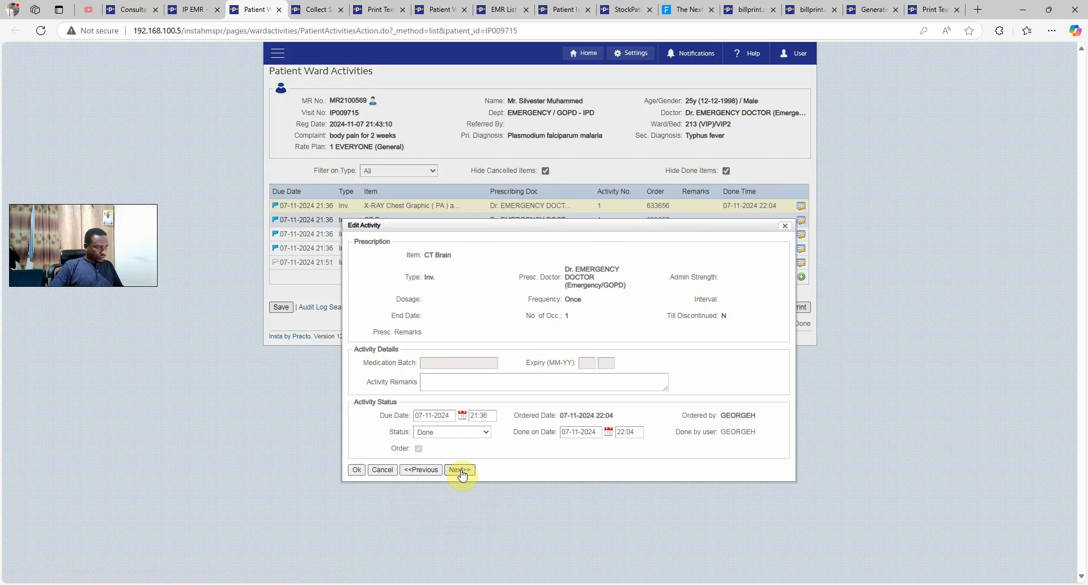
left_click(460, 470)
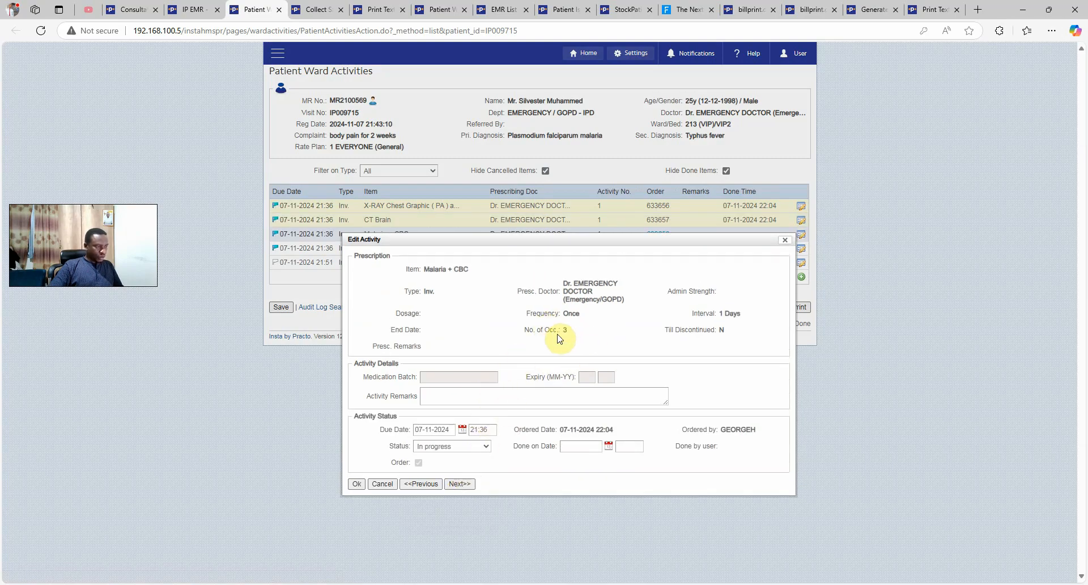
Set the Malaria + CBC and 21:36 Full Blood Count activities to Done and close the editor
left_click(460, 445)
left_click(442, 482)
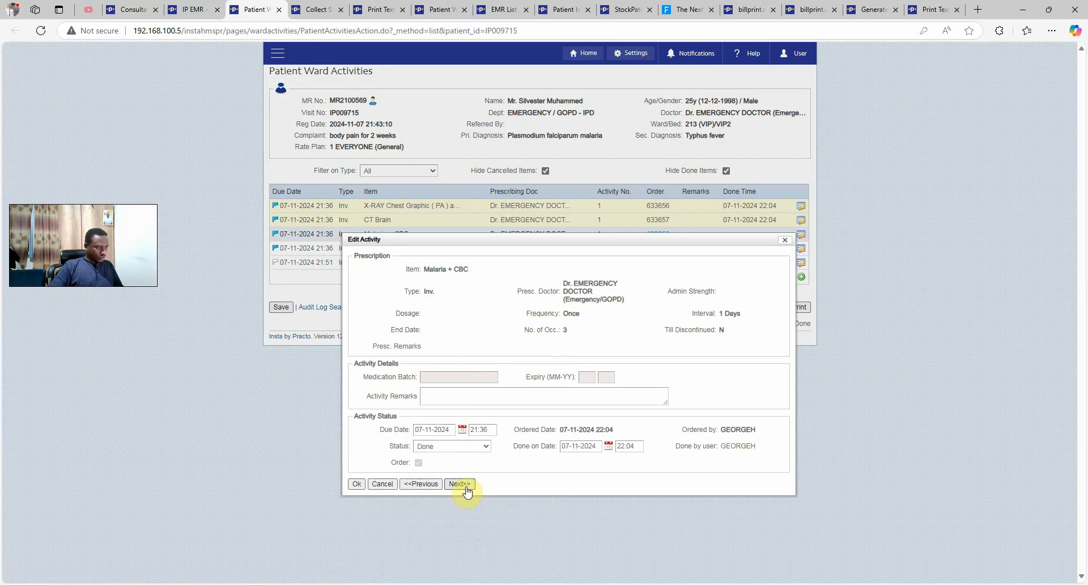
left_click(460, 484)
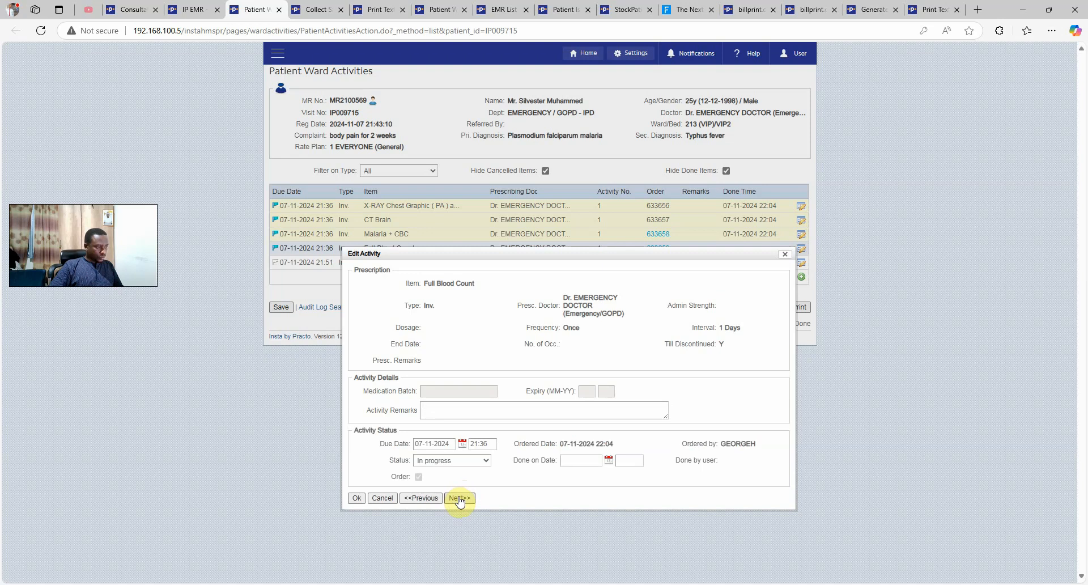
left_click(474, 462)
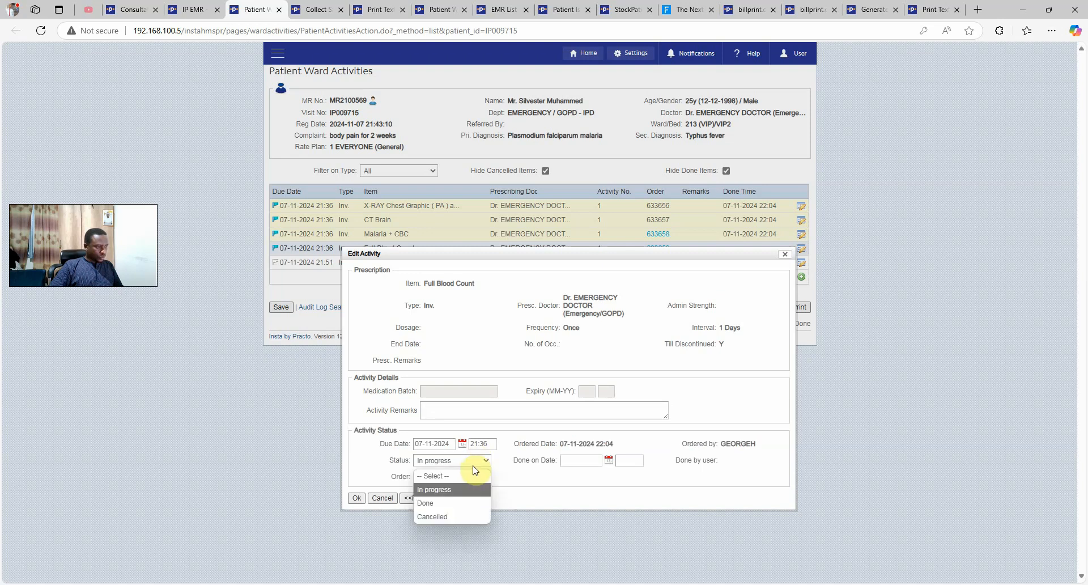
left_click(470, 495)
left_click(460, 501)
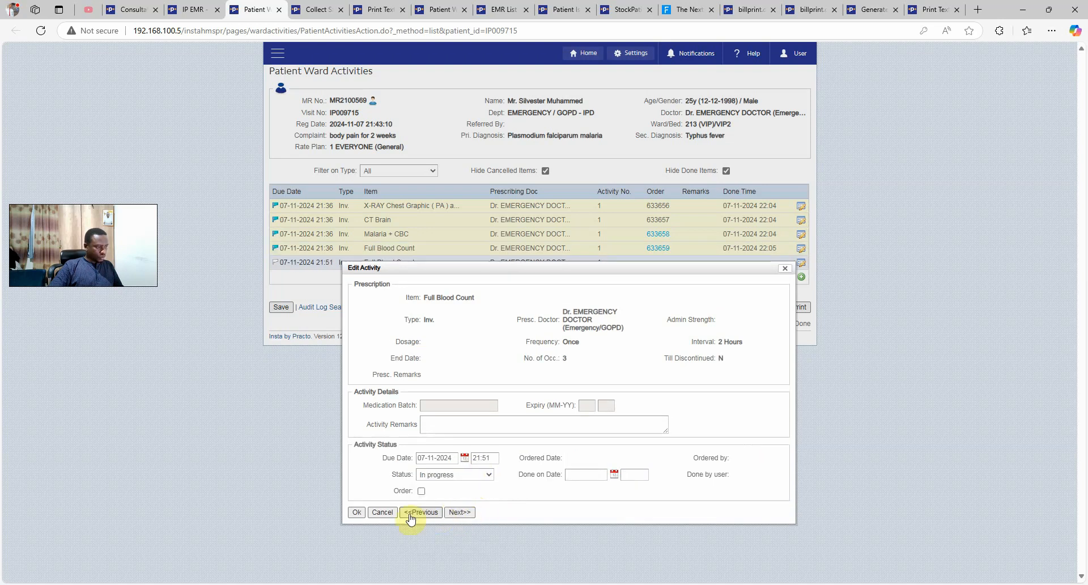
left_click(357, 511)
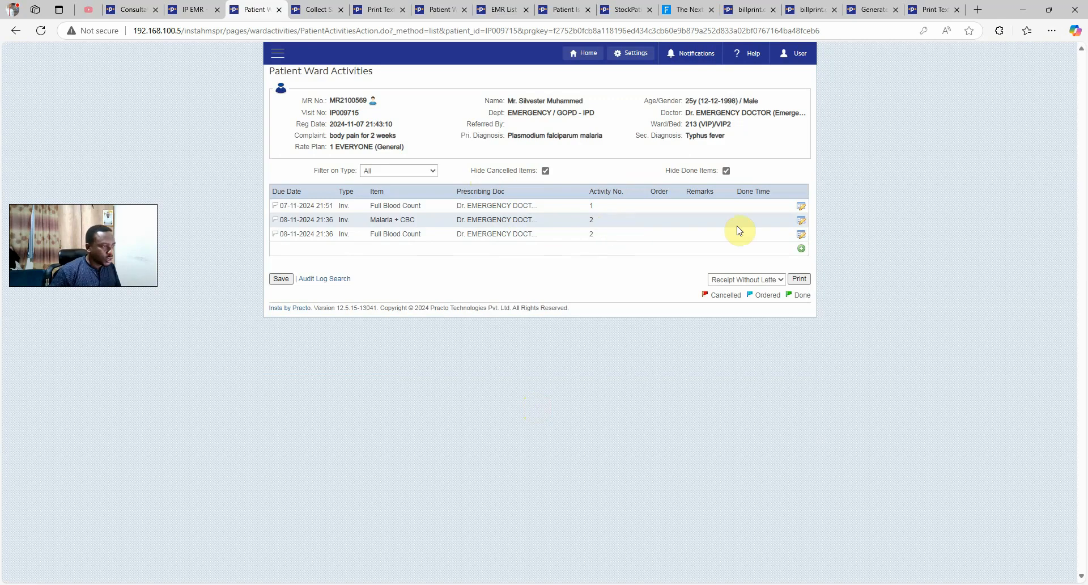
Order the 08-11-2024 Full Blood Count activity and save, accepting the outstanding-balance warning
left_click(804, 225)
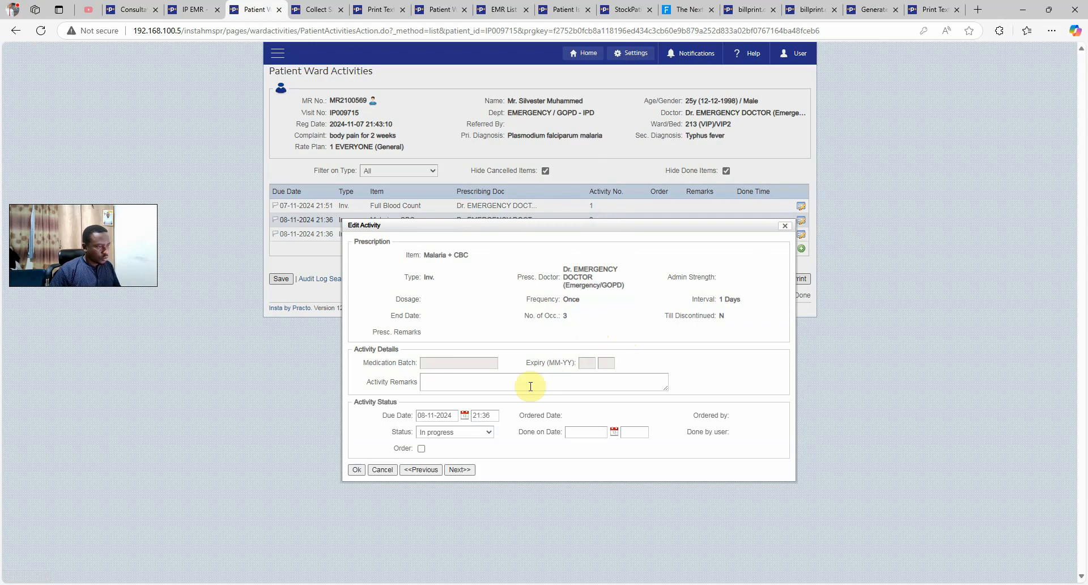
left_click(358, 470)
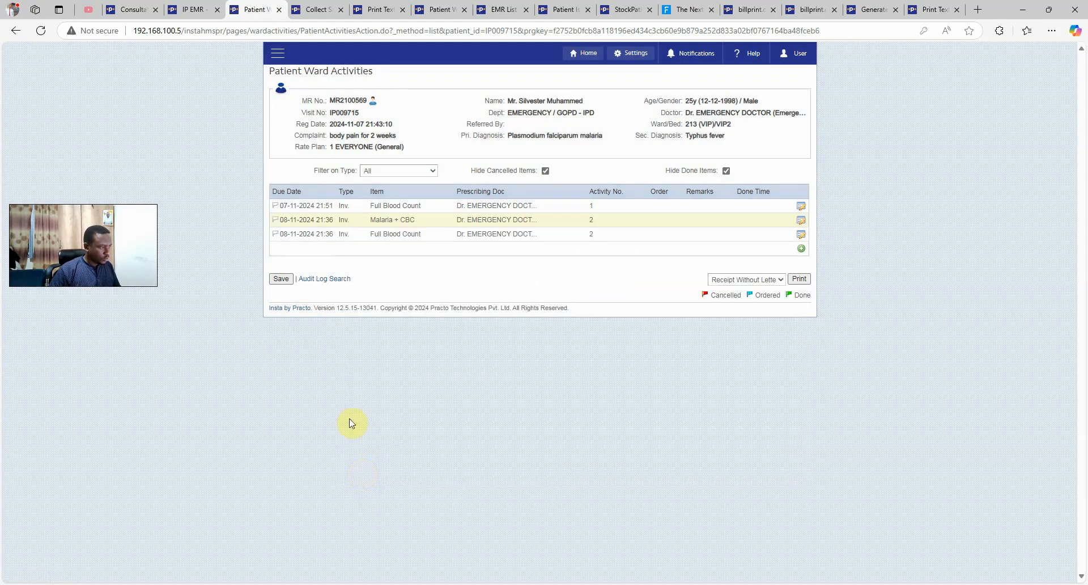
left_click(800, 234)
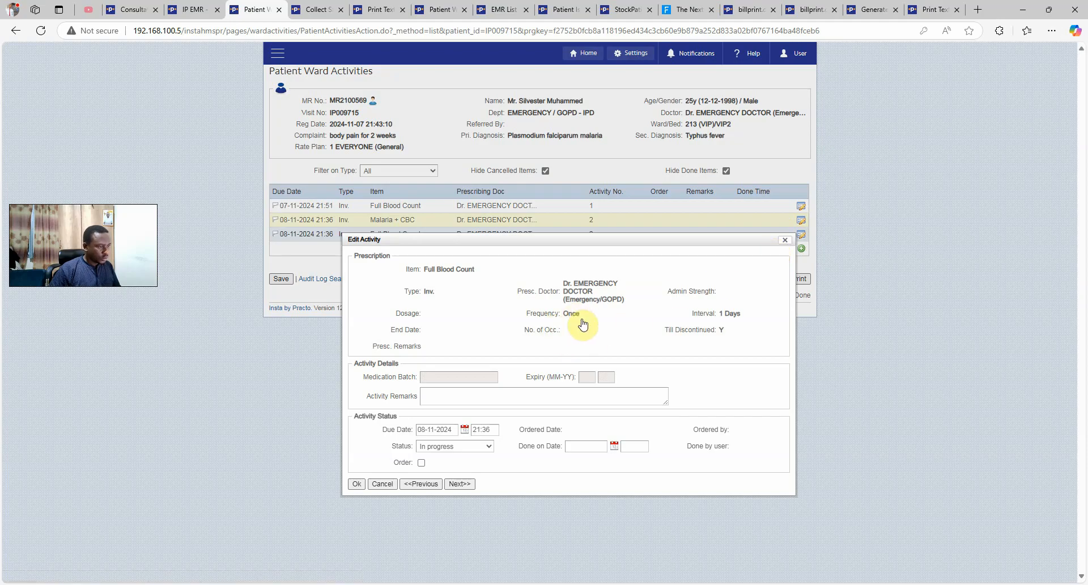
left_click_drag(673, 329, 721, 336)
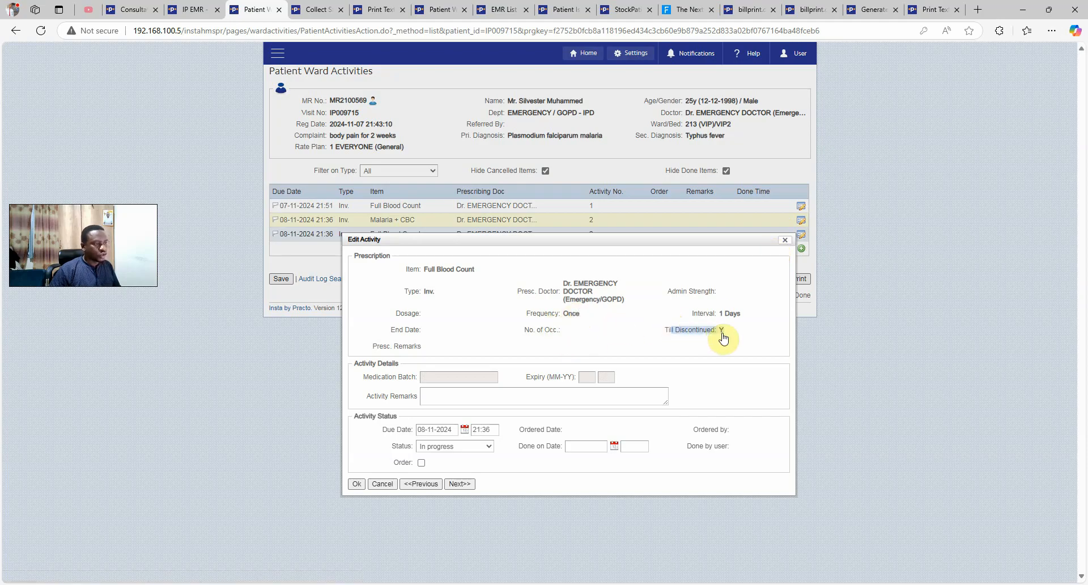
left_click(591, 300)
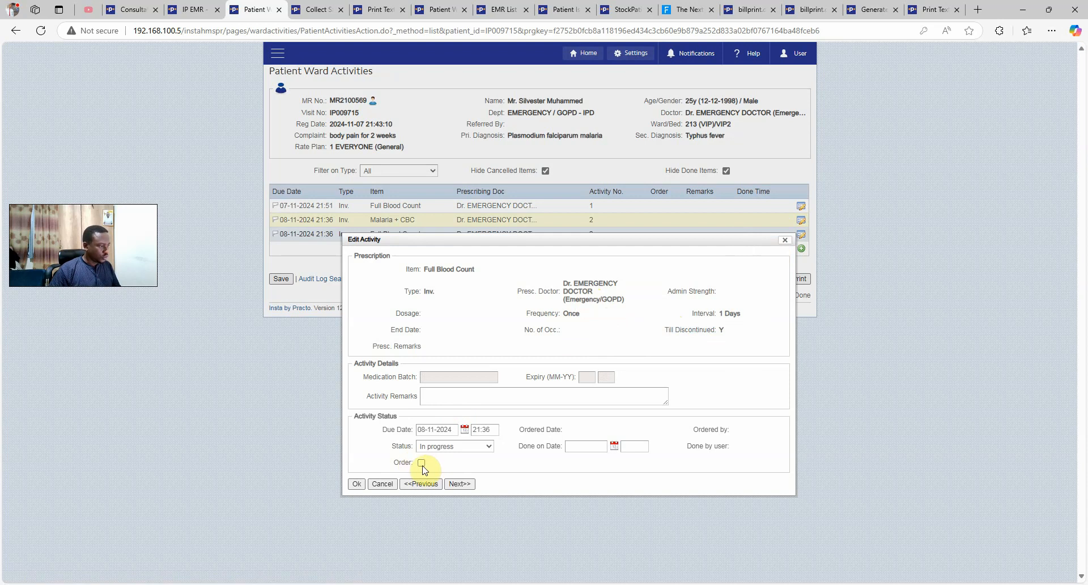
left_click(357, 456)
left_click(281, 278)
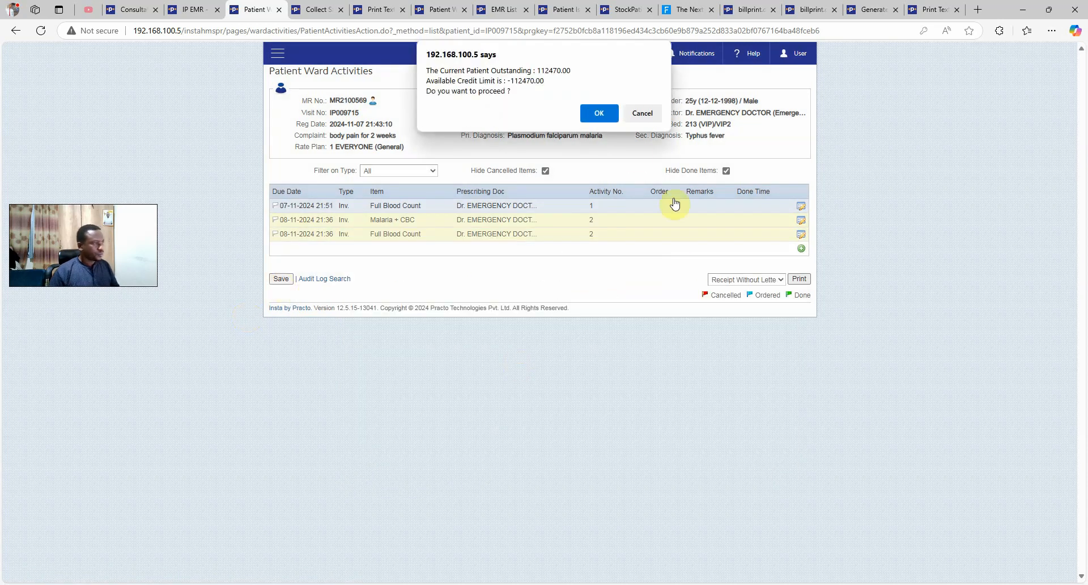
left_click(598, 113)
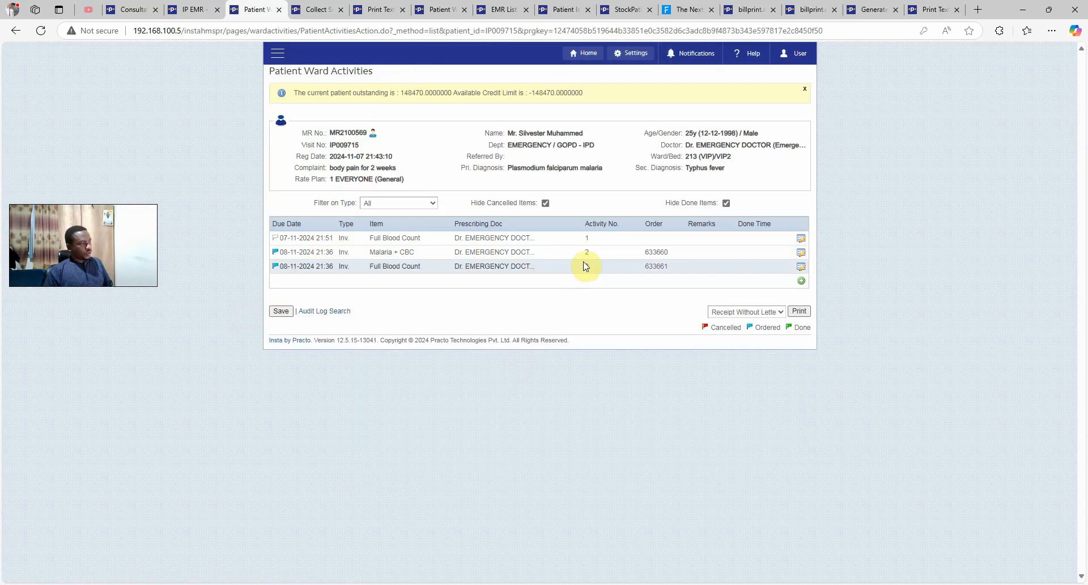
Mark the 08-11 and 09-11 Malaria + CBC activities as Done, saving after each
left_click(801, 252)
left_click_drag(524, 347, 568, 348)
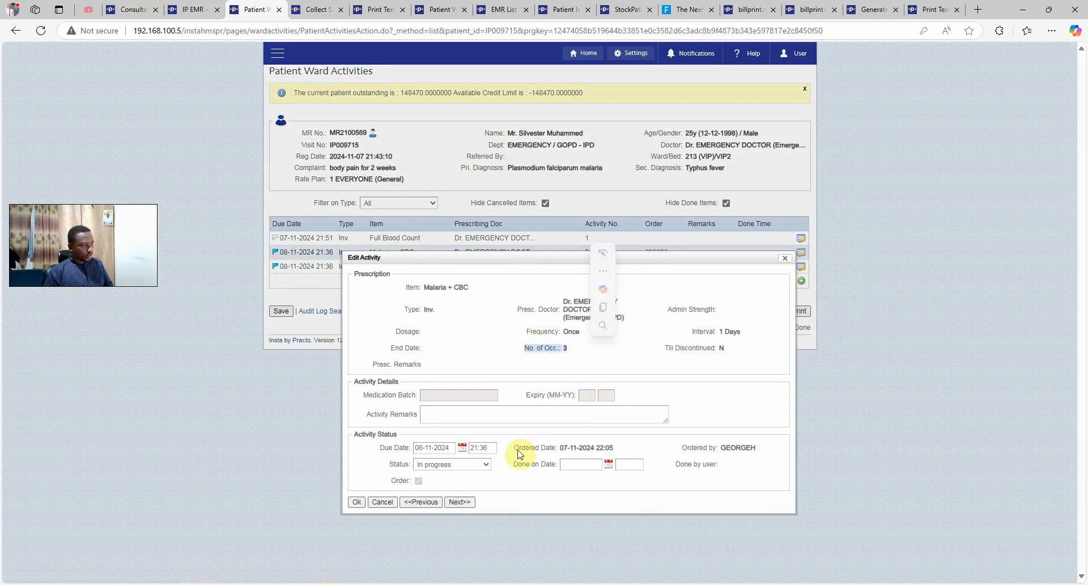
left_click(464, 464)
left_click(444, 509)
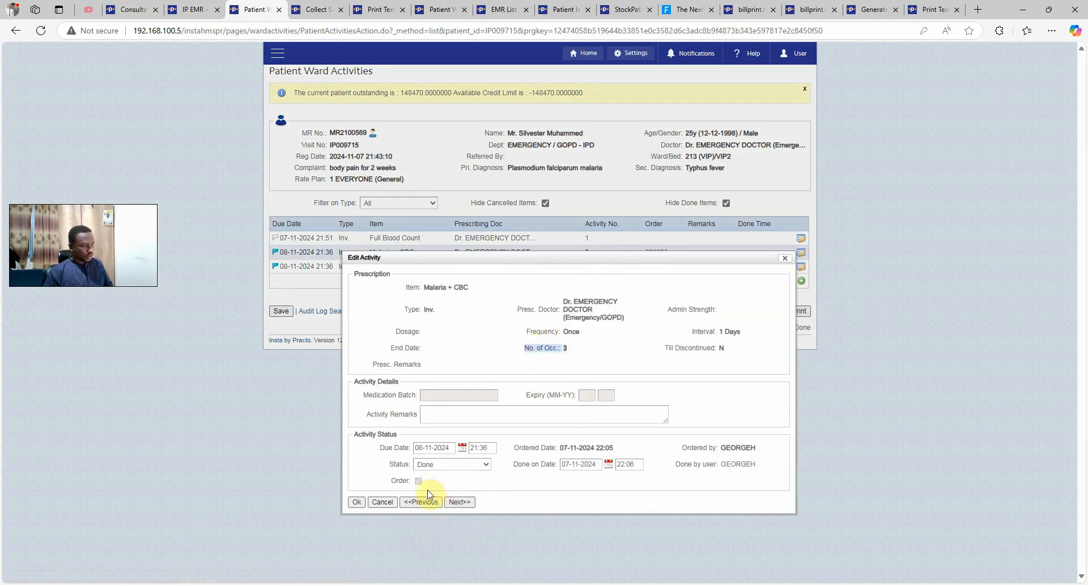
left_click(460, 502)
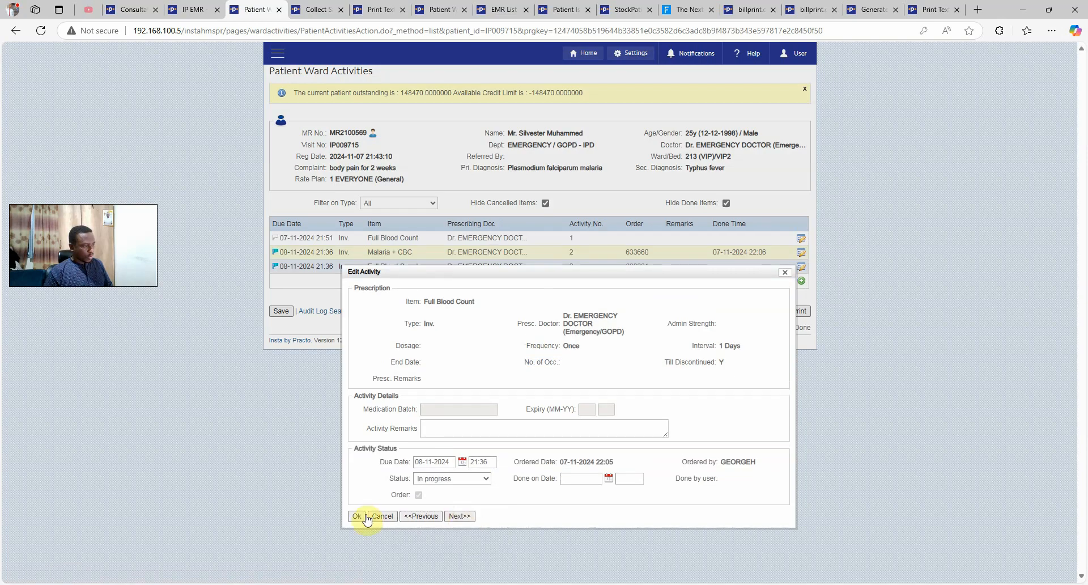
left_click(356, 502)
left_click(280, 310)
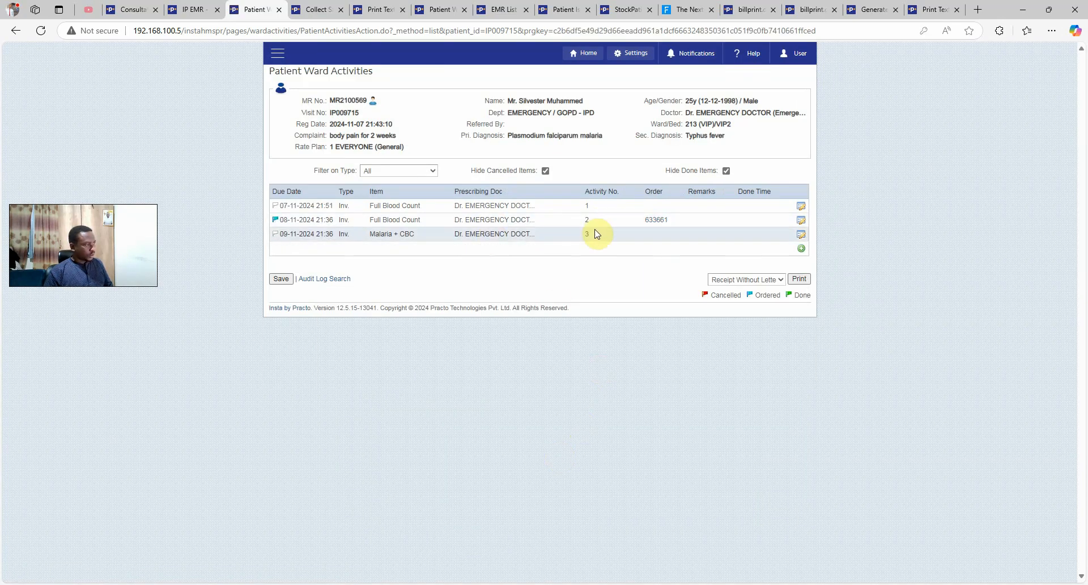
left_click(802, 236)
left_click(442, 447)
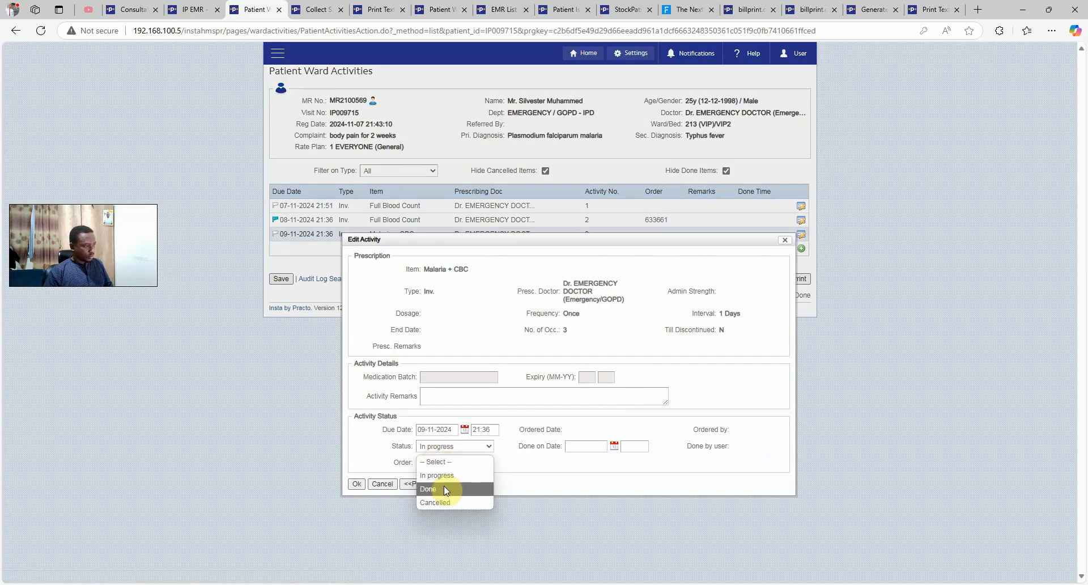
left_click(436, 488)
left_click(357, 483)
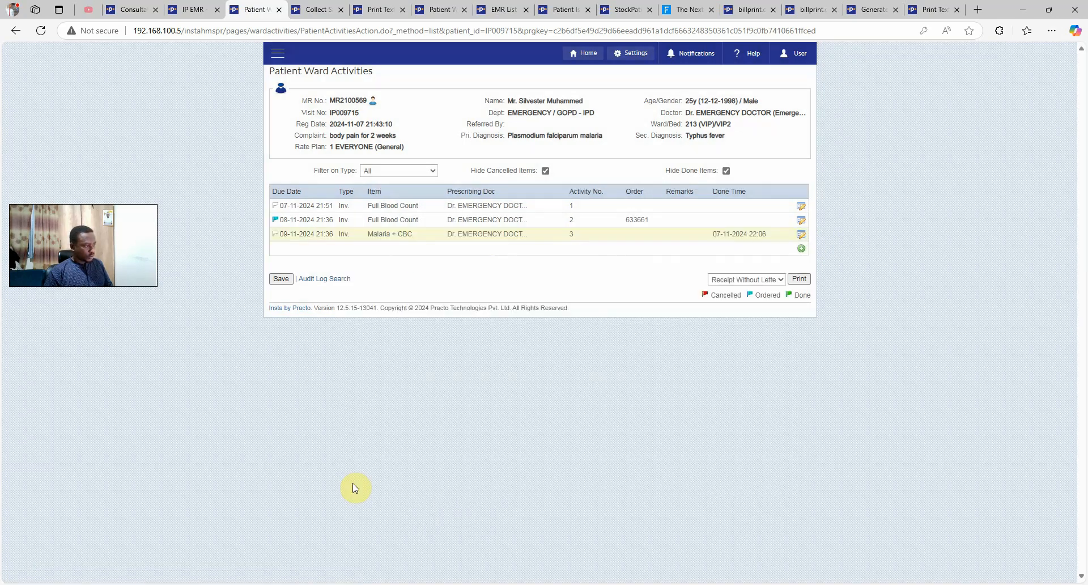
left_click(285, 280)
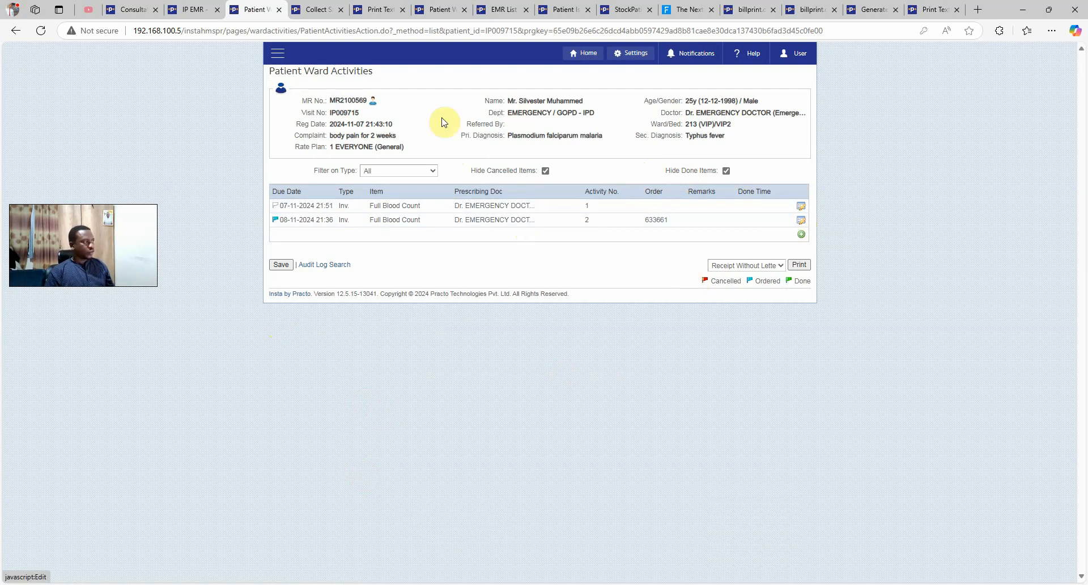
Discontinue the 3-times Full Blood Count physician order, then open Patient Ward Activities
left_click(187, 10)
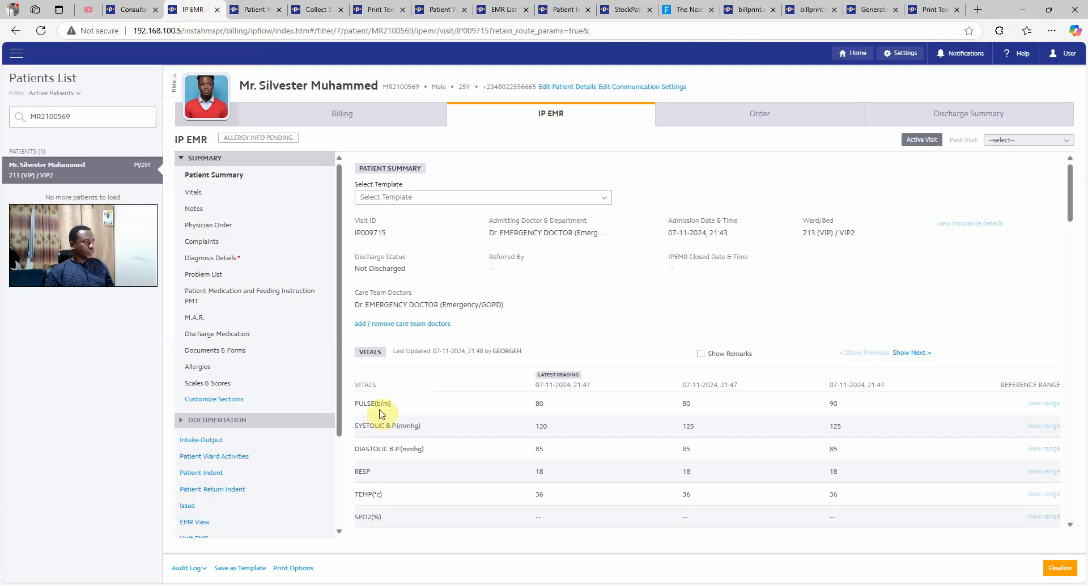
left_click(223, 226)
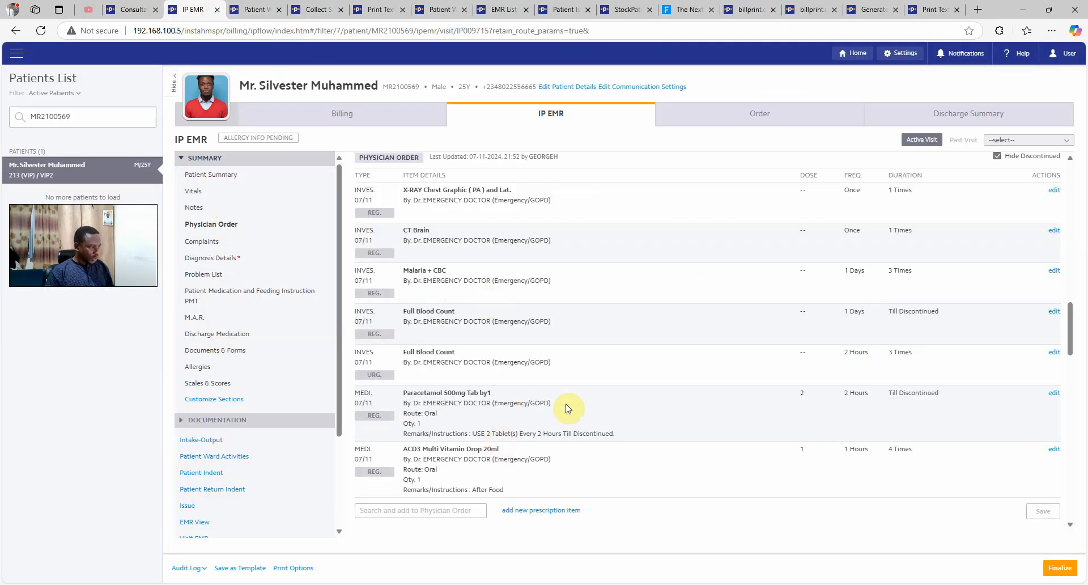
left_click(1054, 352)
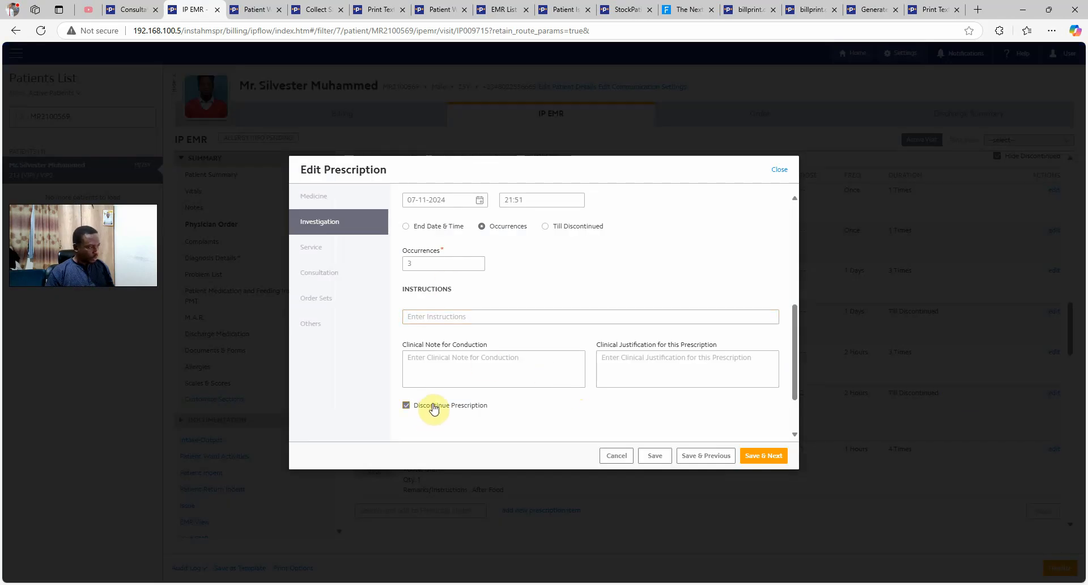
scroll(512, 344, "up", 5)
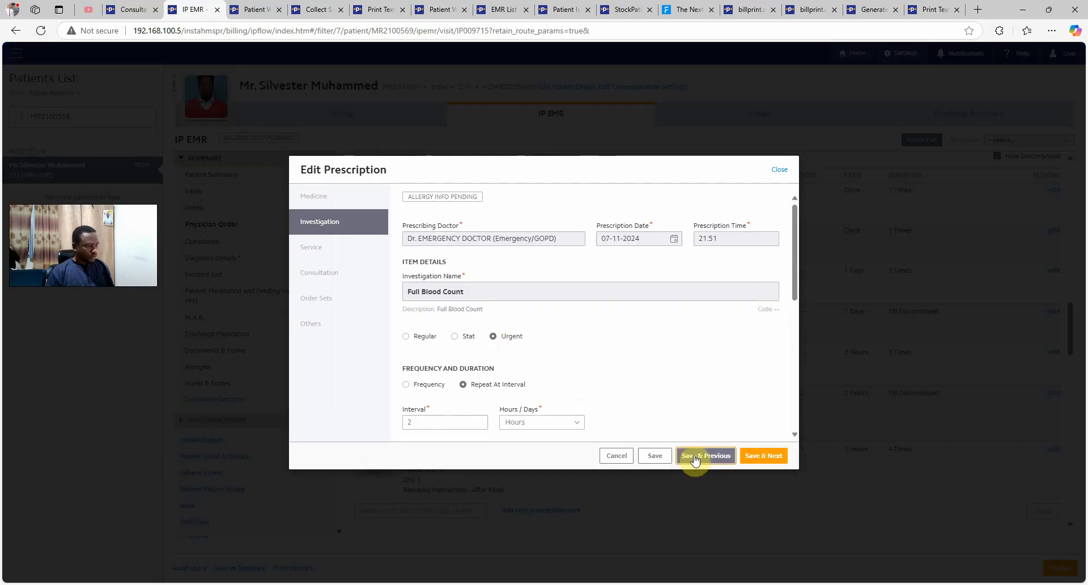
left_click(654, 455)
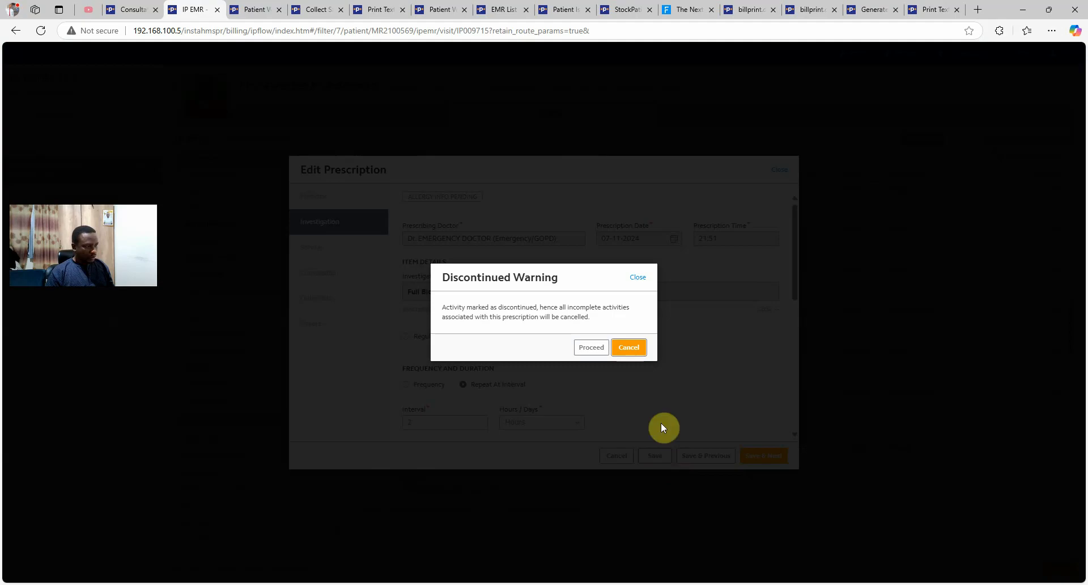
left_click(591, 348)
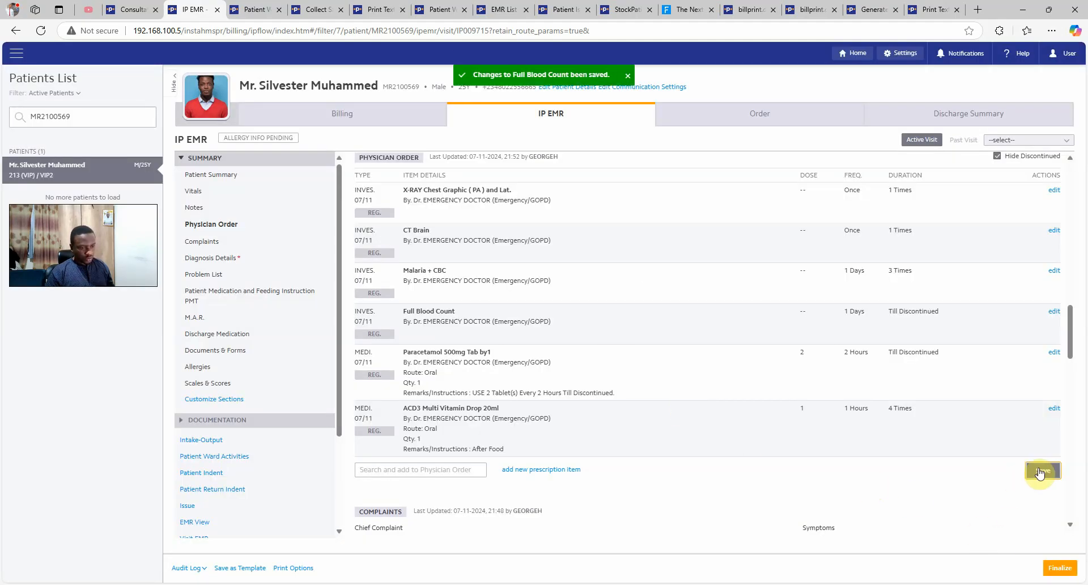
left_click(238, 456)
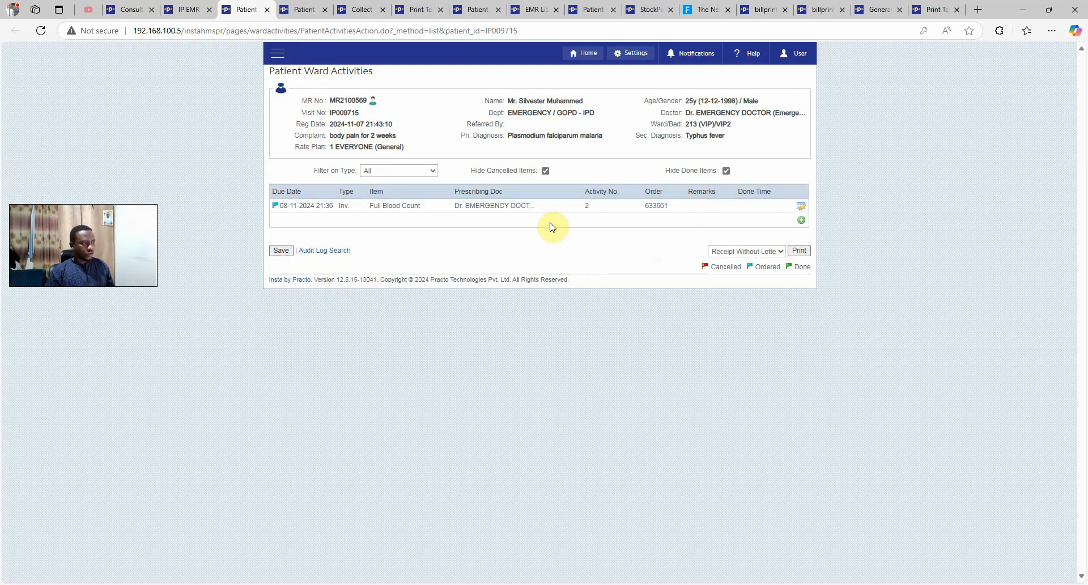
left_click(801, 207)
left_click(467, 418)
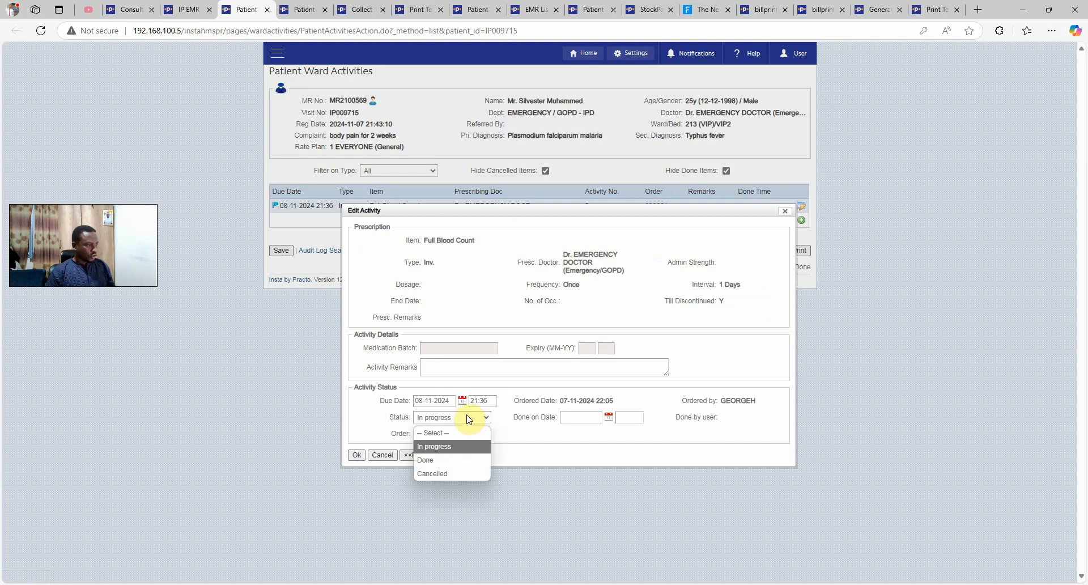
left_click(455, 474)
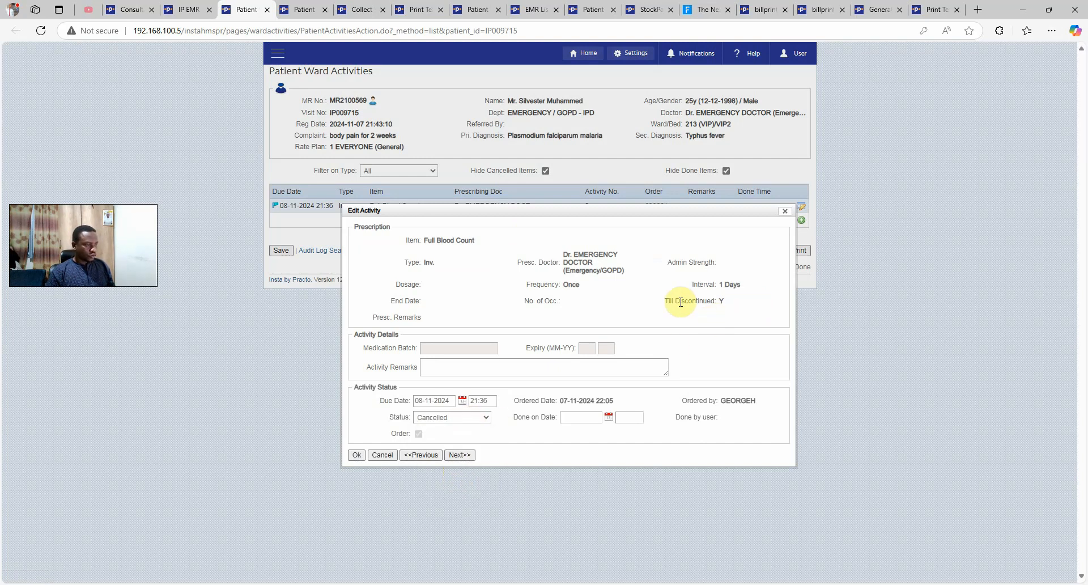
left_click_drag(679, 301, 724, 306)
left_click(357, 455)
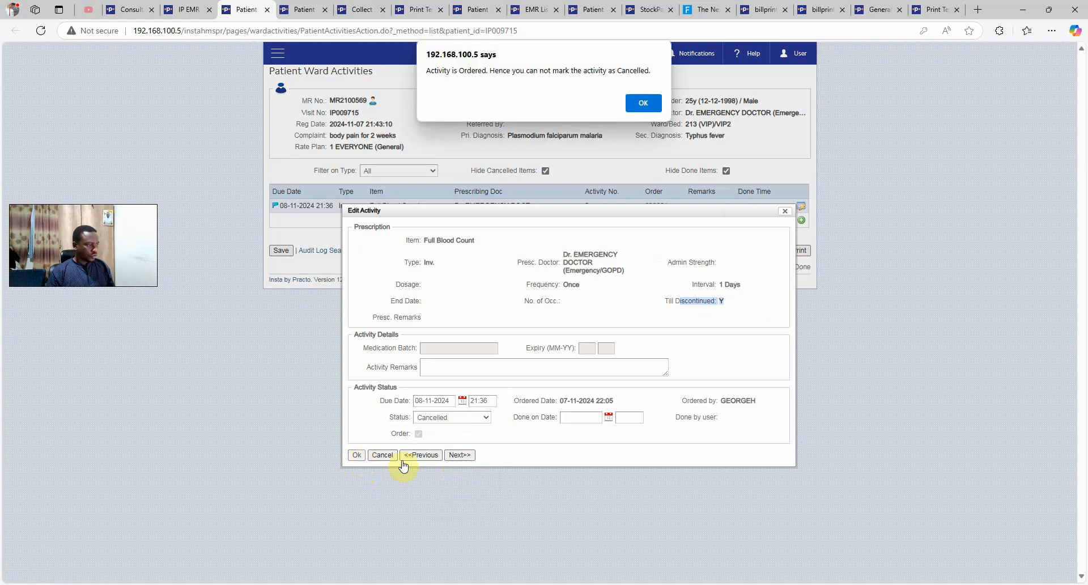
left_click(645, 105)
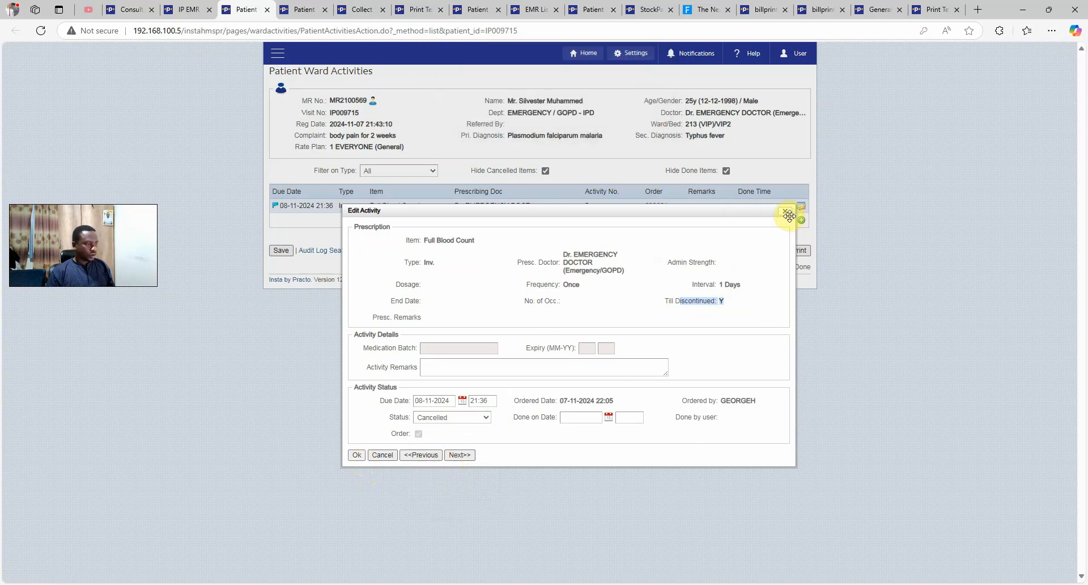
left_click(785, 212)
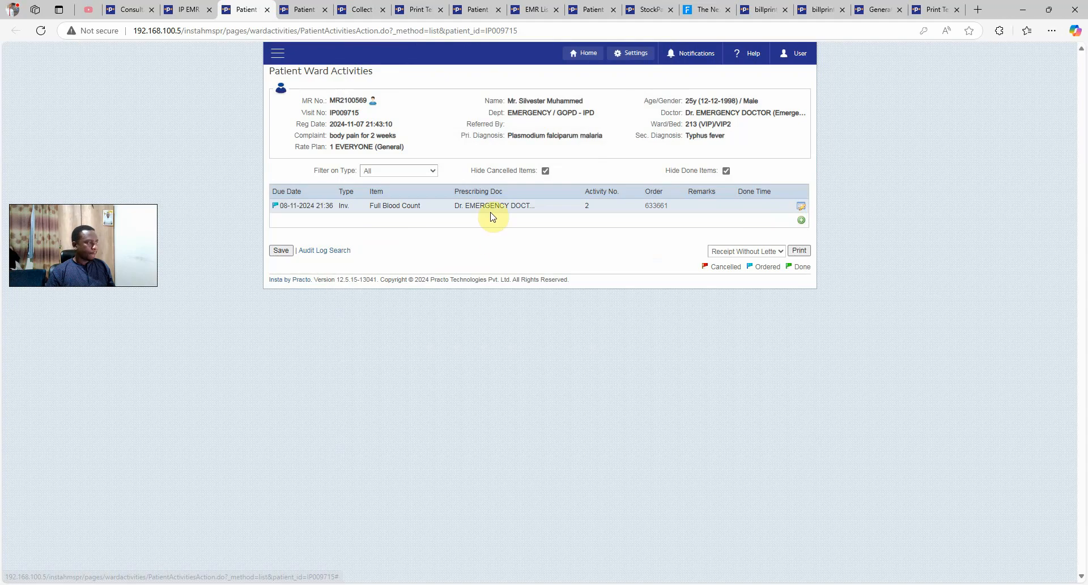
left_click(188, 9)
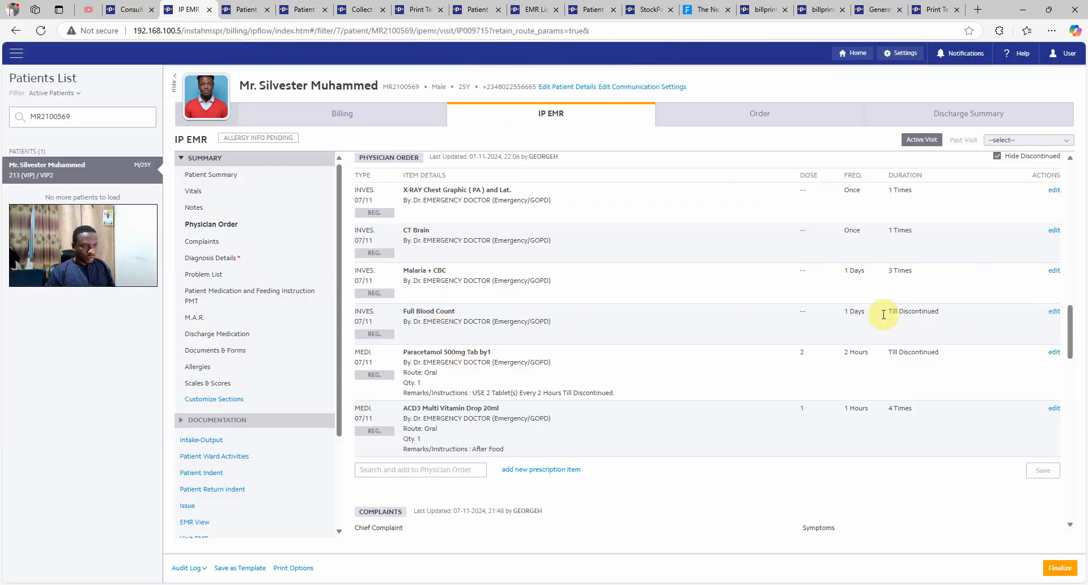
Discontinue the Till Discontinued Full Blood Count order, save the physician orders, and recheck ward activities
left_click_drag(888, 318, 927, 315)
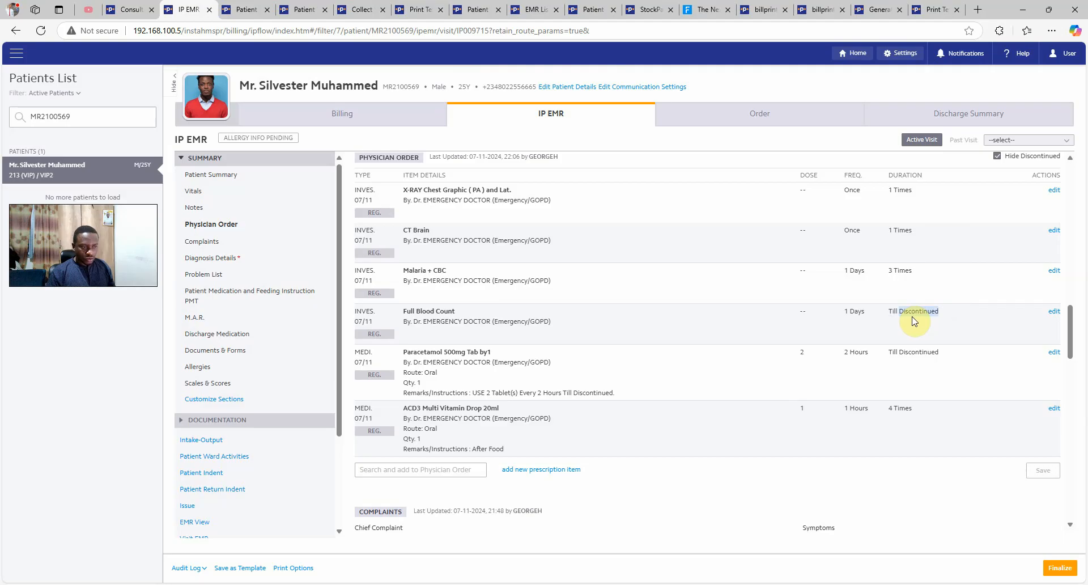
left_click(1051, 311)
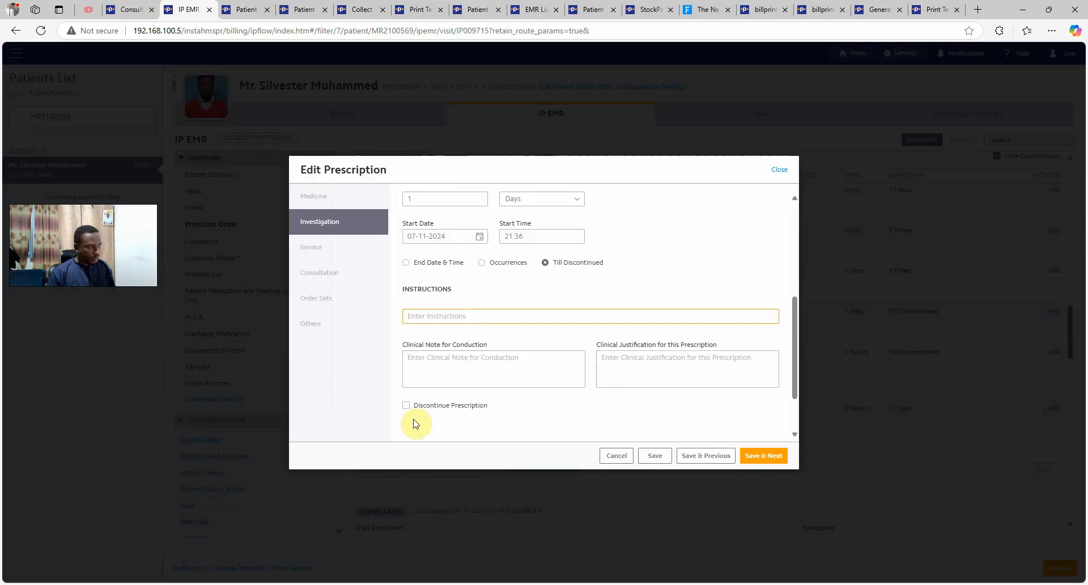
left_click(429, 407)
left_click(655, 456)
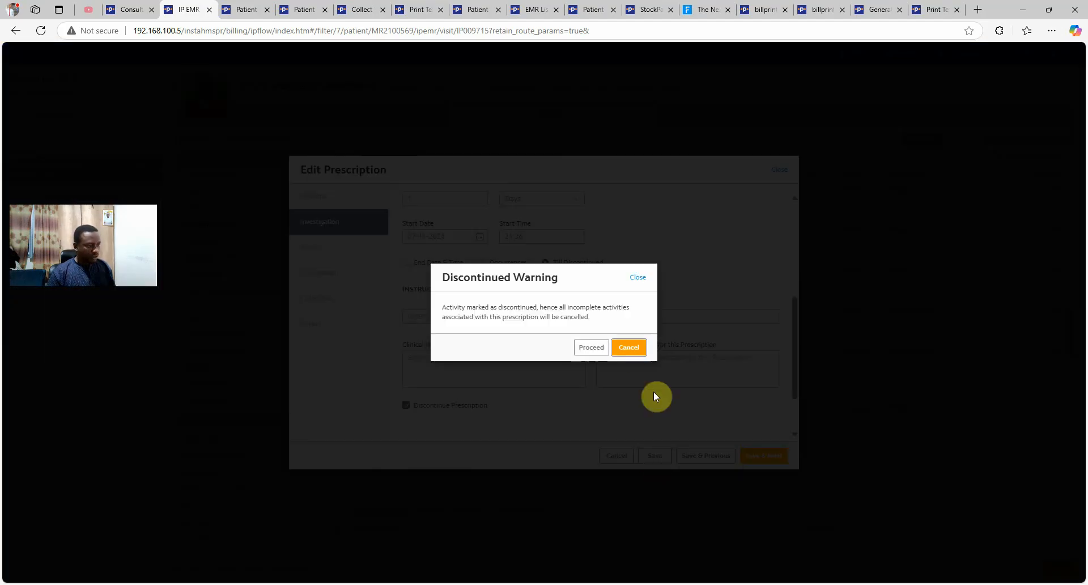
left_click(584, 348)
left_click(1043, 429)
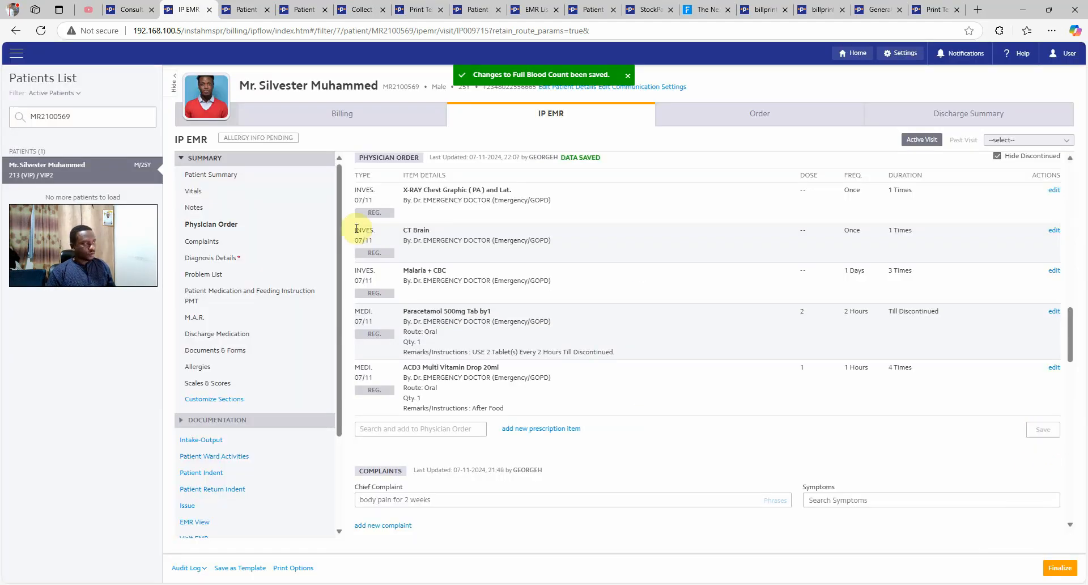
left_click(235, 459)
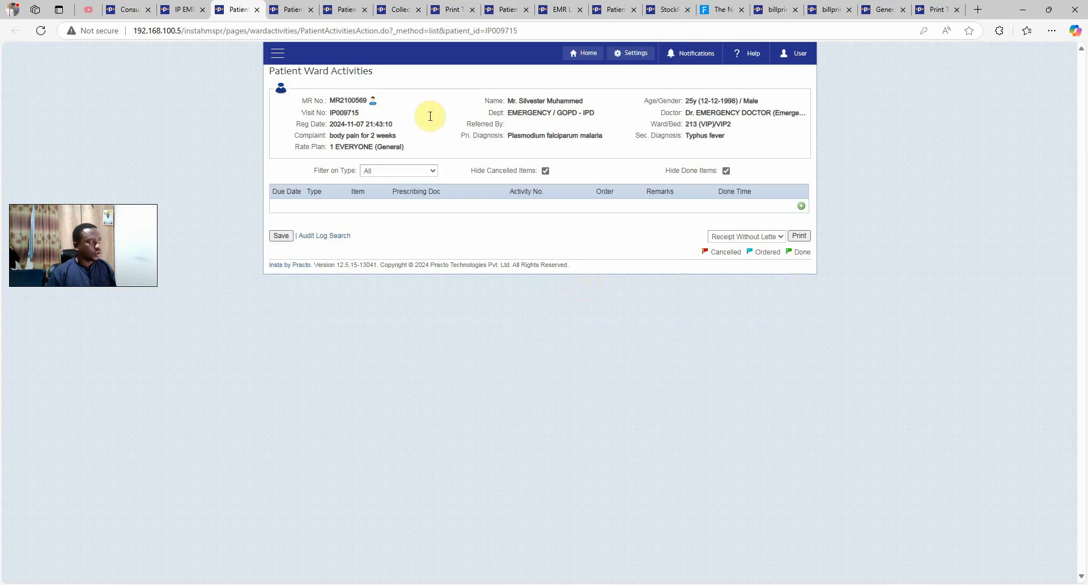
Back in the IP EMR, view the M.A.R., then return to the five remaining physician orders
left_click(181, 10)
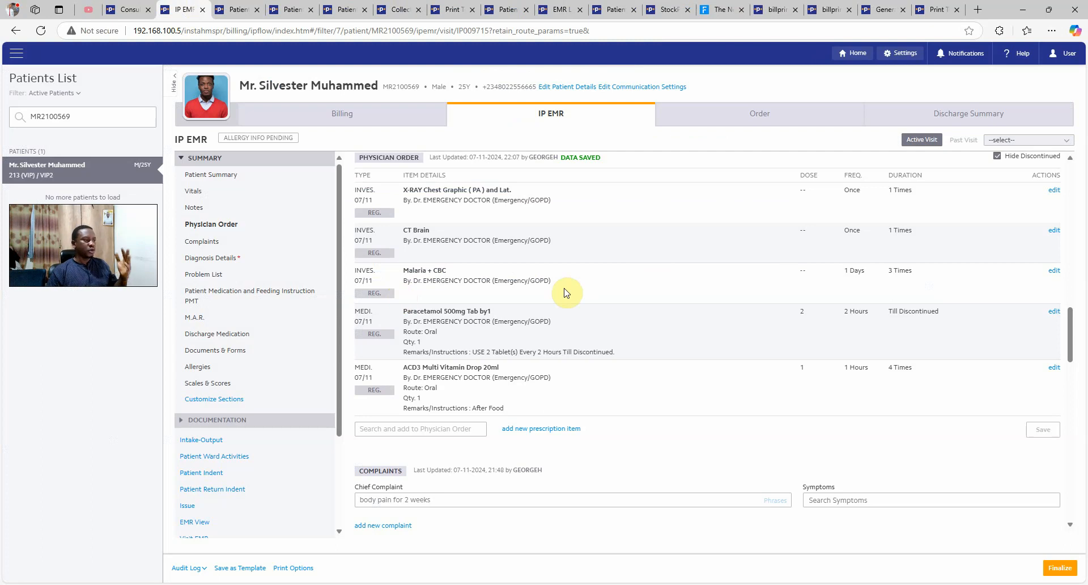
scroll(564, 293, "up", 2)
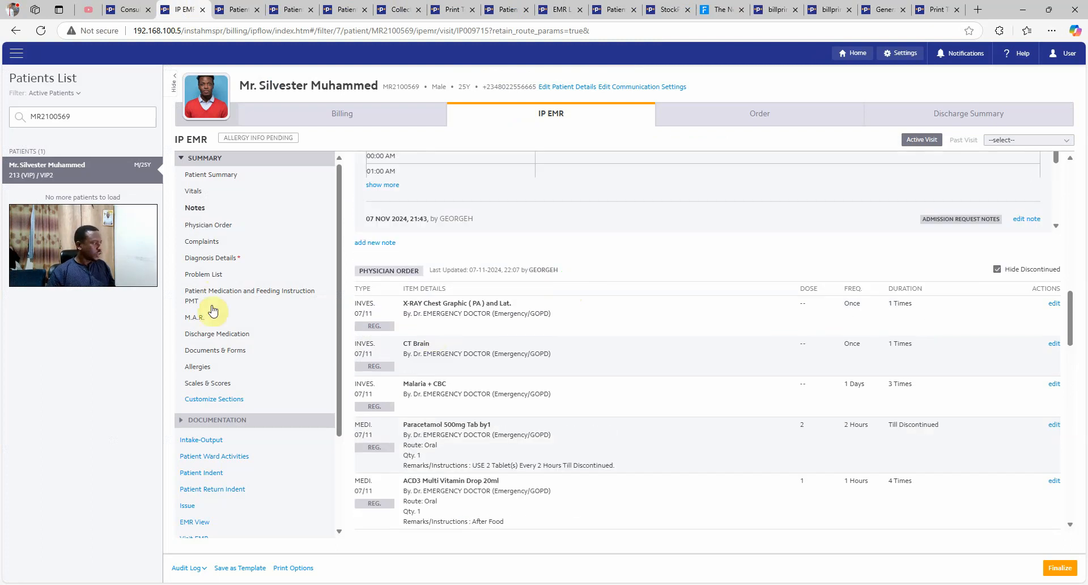
left_click(198, 321)
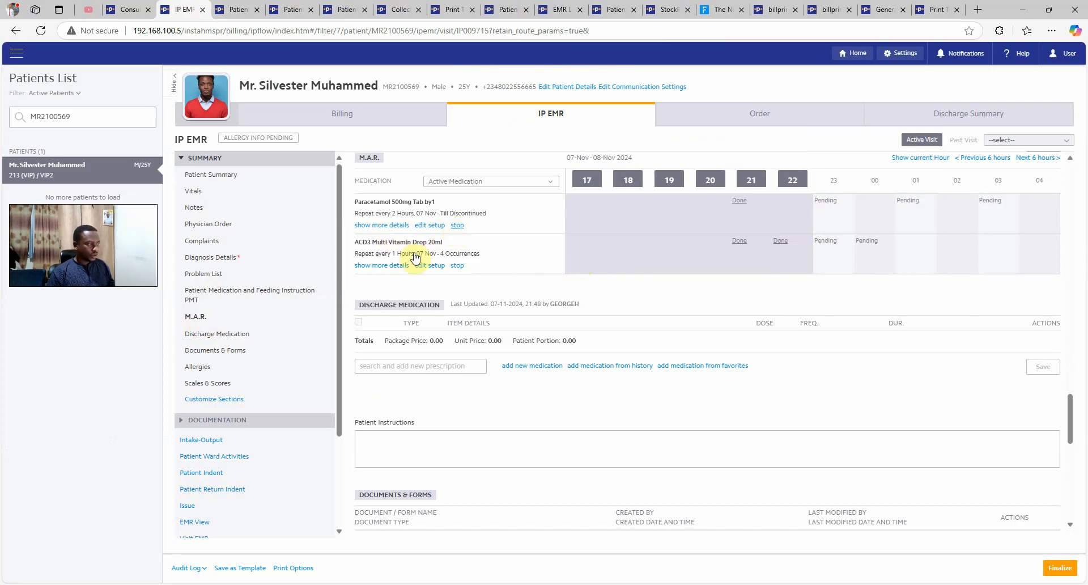
left_click(222, 226)
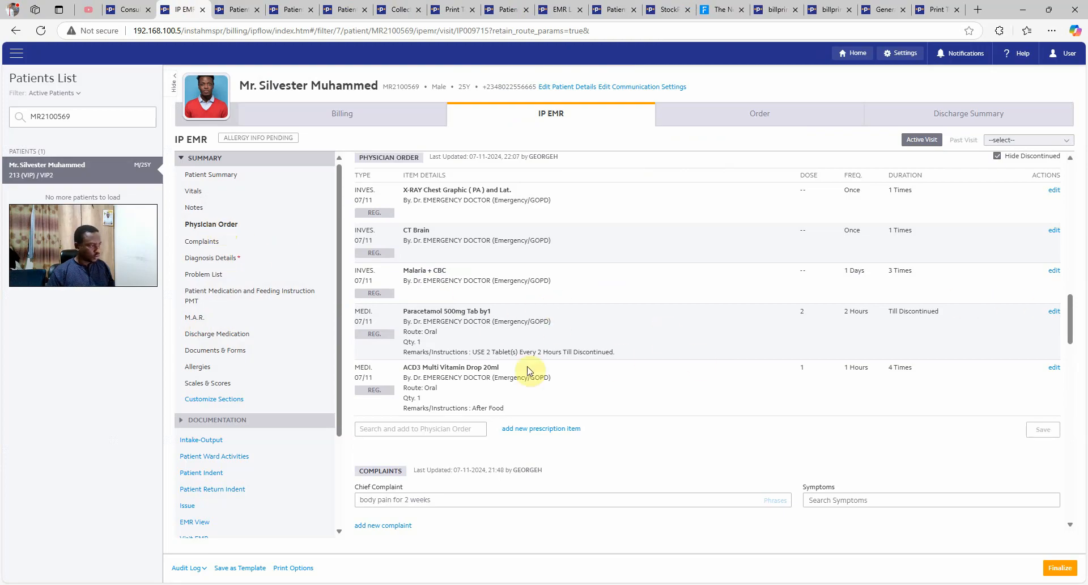
scroll(525, 278, "up", 2)
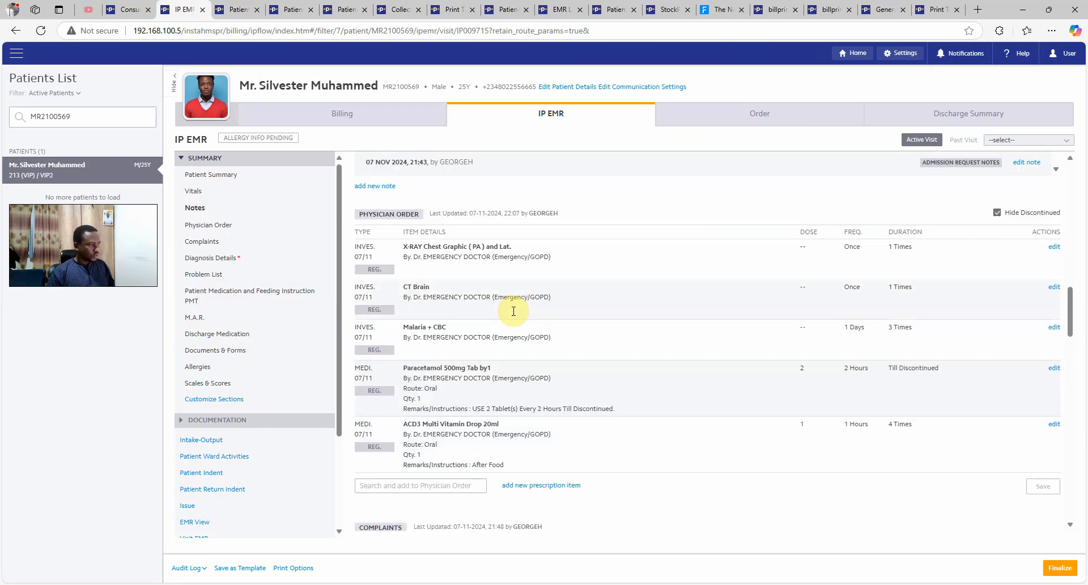
Mark Paracetamol 500mg Tab by1 as discontinued, confirm, and save the physician orders
left_click(1054, 368)
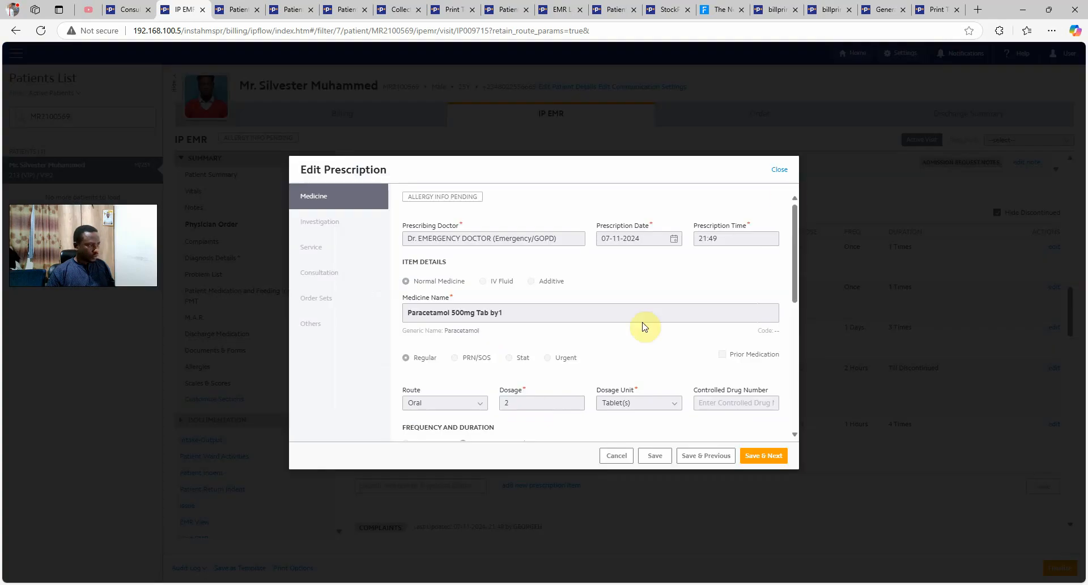
left_click(780, 170)
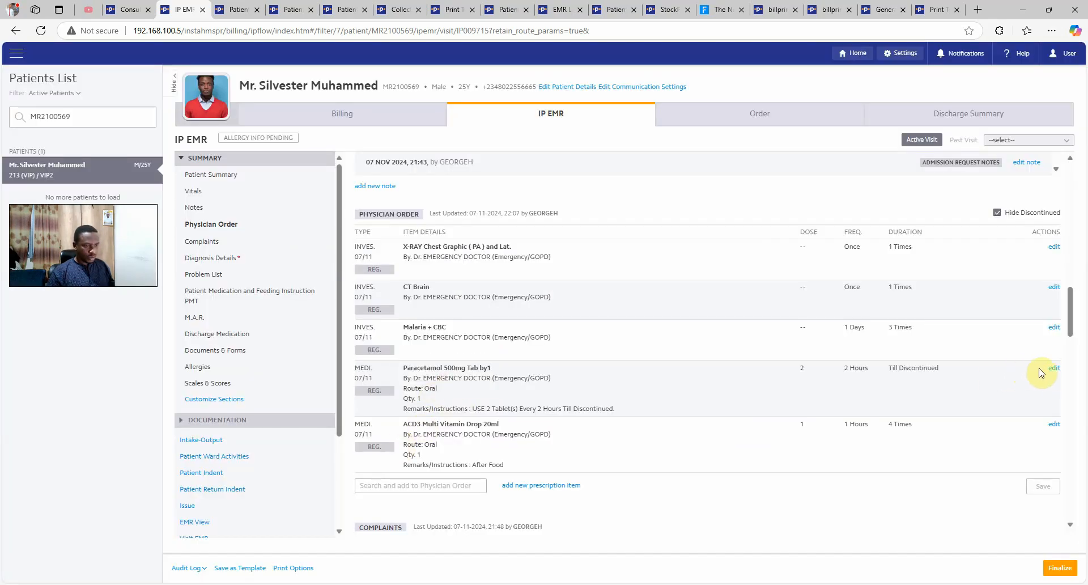
left_click(1053, 369)
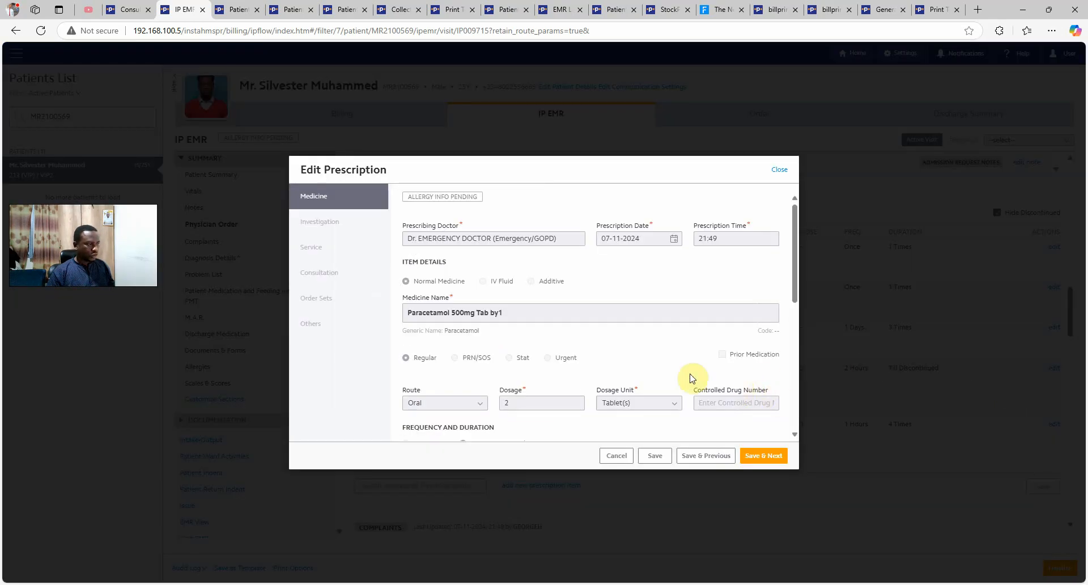
scroll(482, 374, "down", 5)
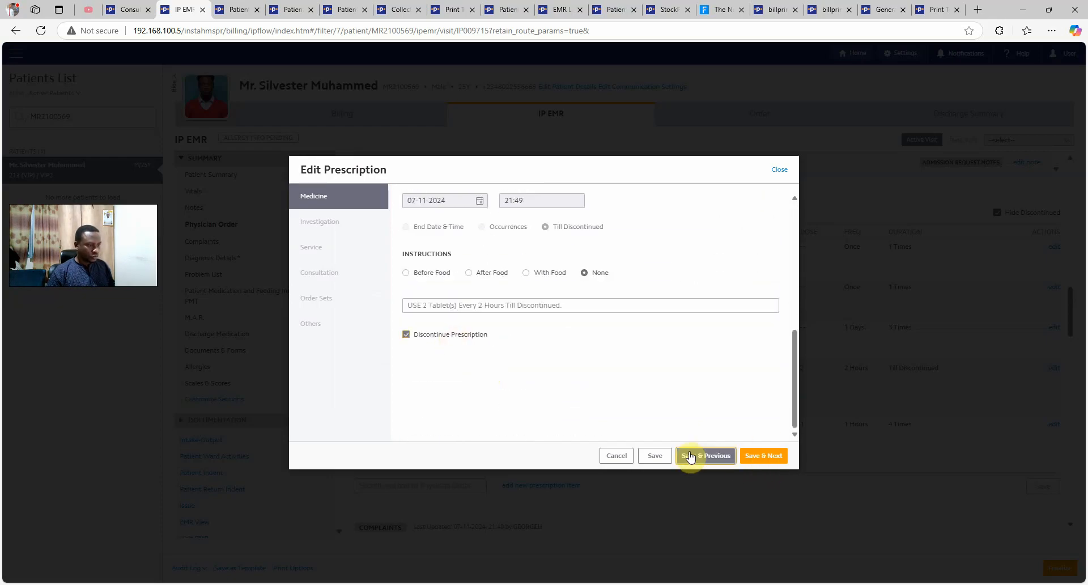
left_click(655, 456)
left_click(590, 348)
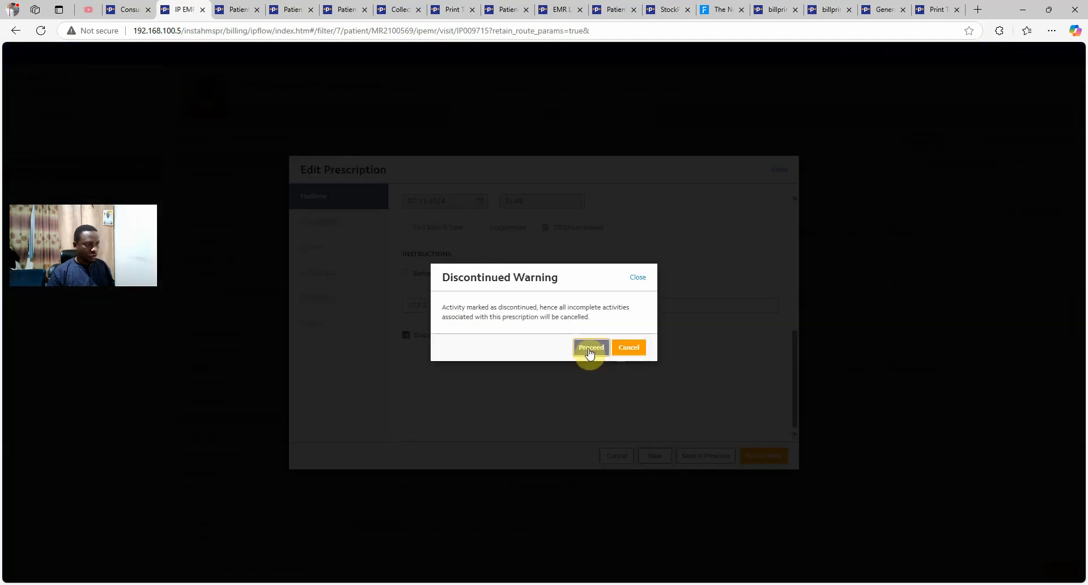
left_click(1041, 429)
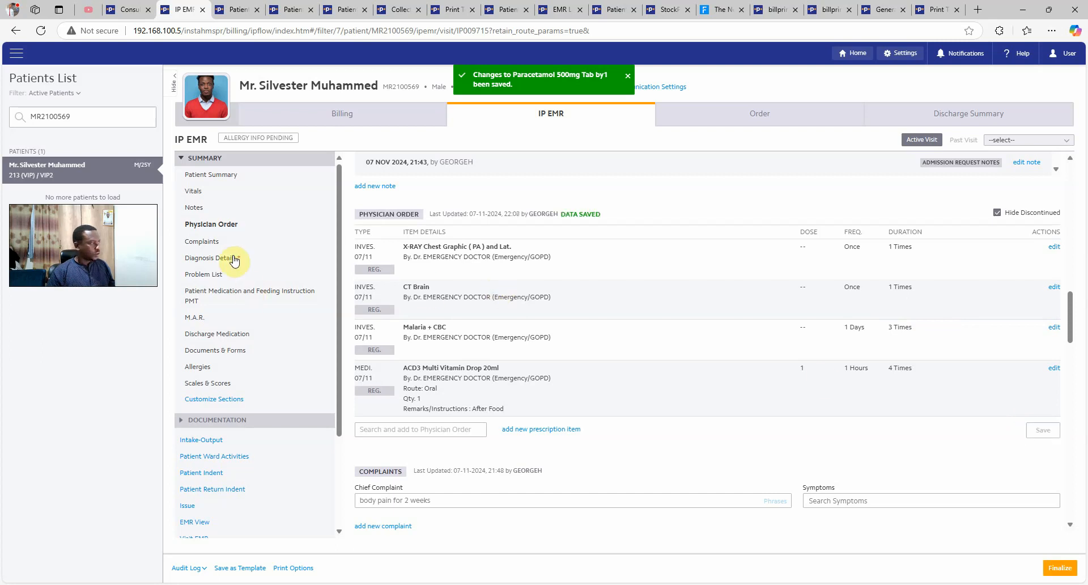
Show All Medication in the M.A.R. and expand the stopped Paracetamol entry's details
left_click(199, 320)
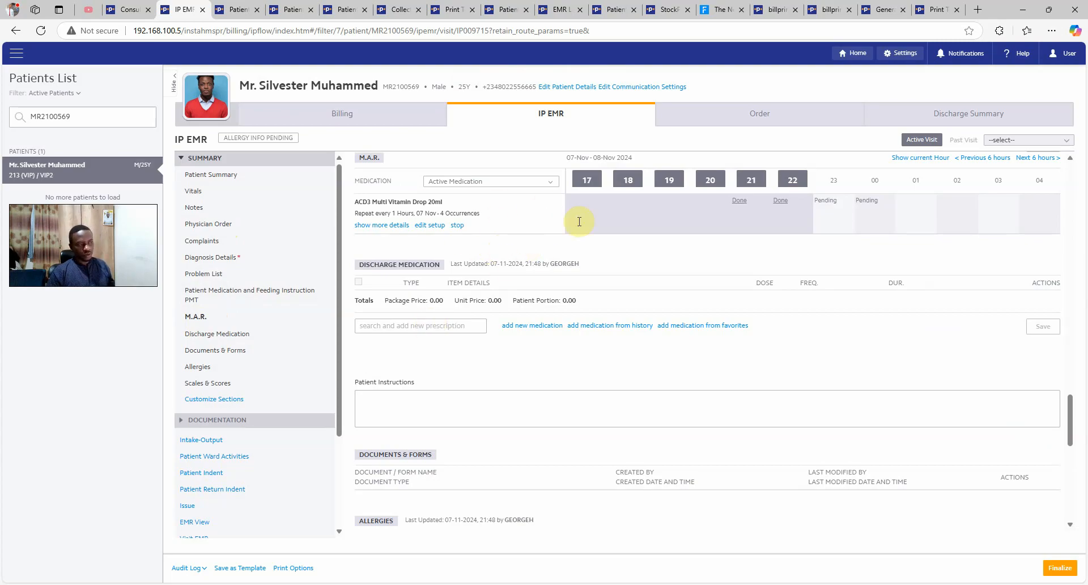
left_click(547, 181)
left_click(501, 202)
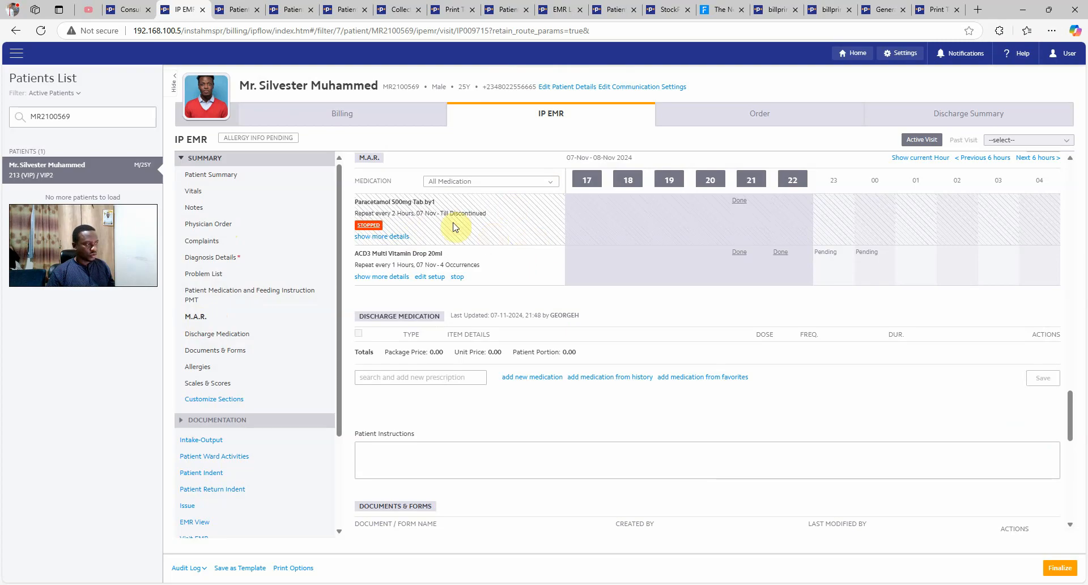
left_click(395, 237)
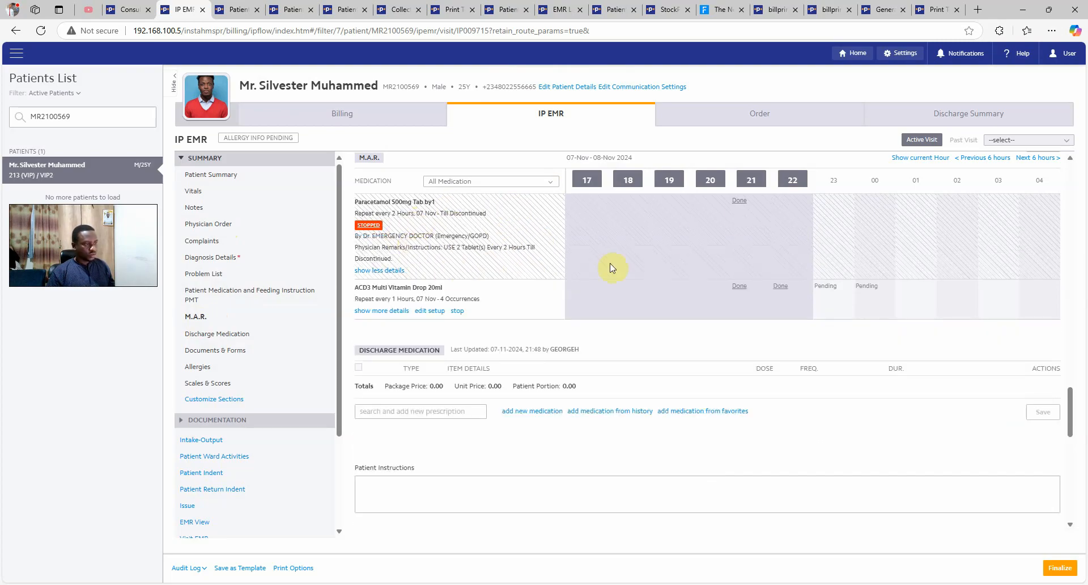
mouse_move(739, 205)
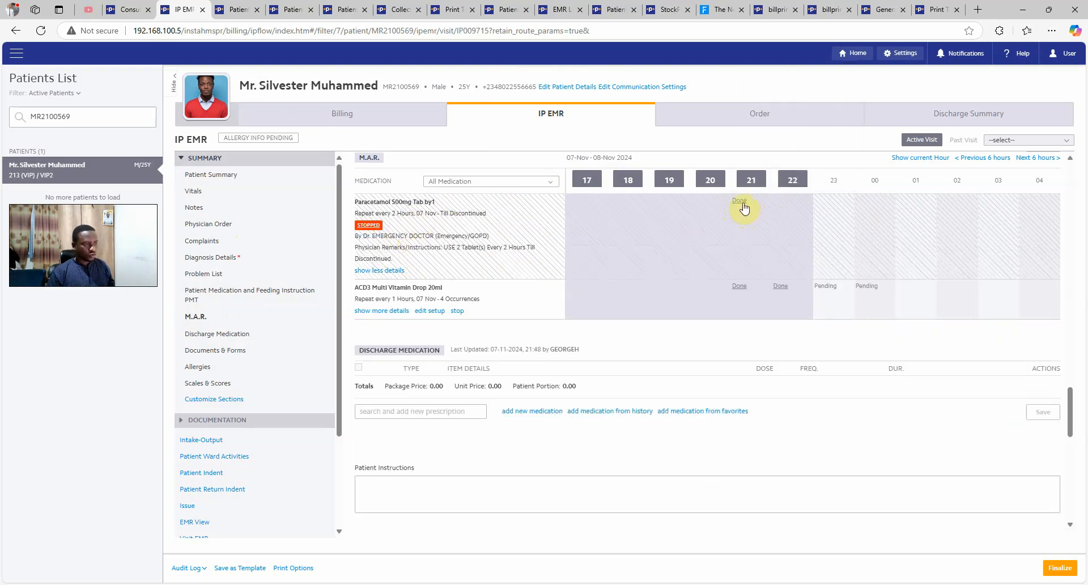
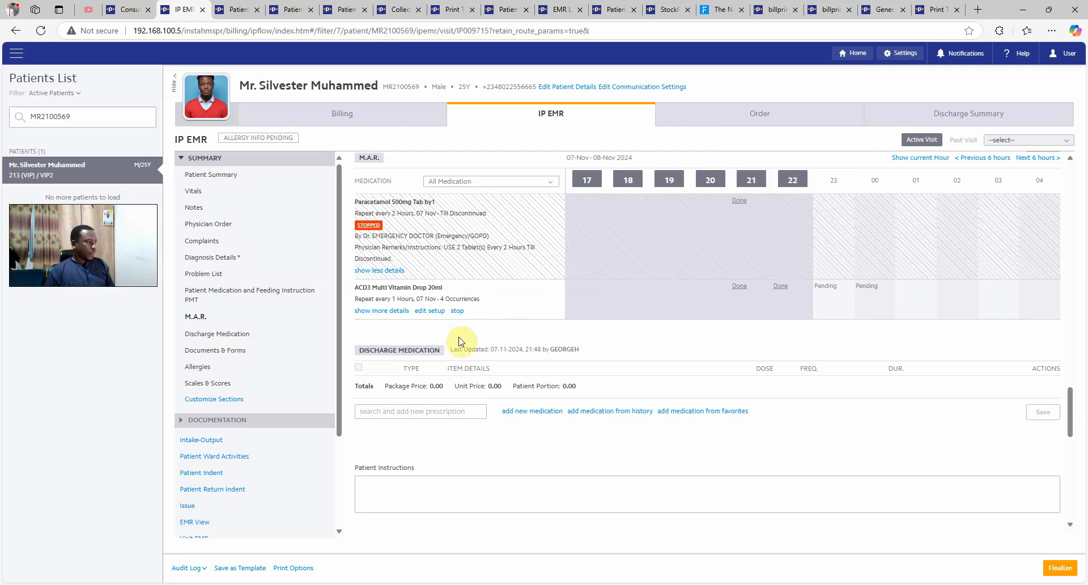
Stop the ACD3 Multi Vitamin Drop 20ml order for the first doctor, reason 'ordered to be discontinued'
left_click(457, 311)
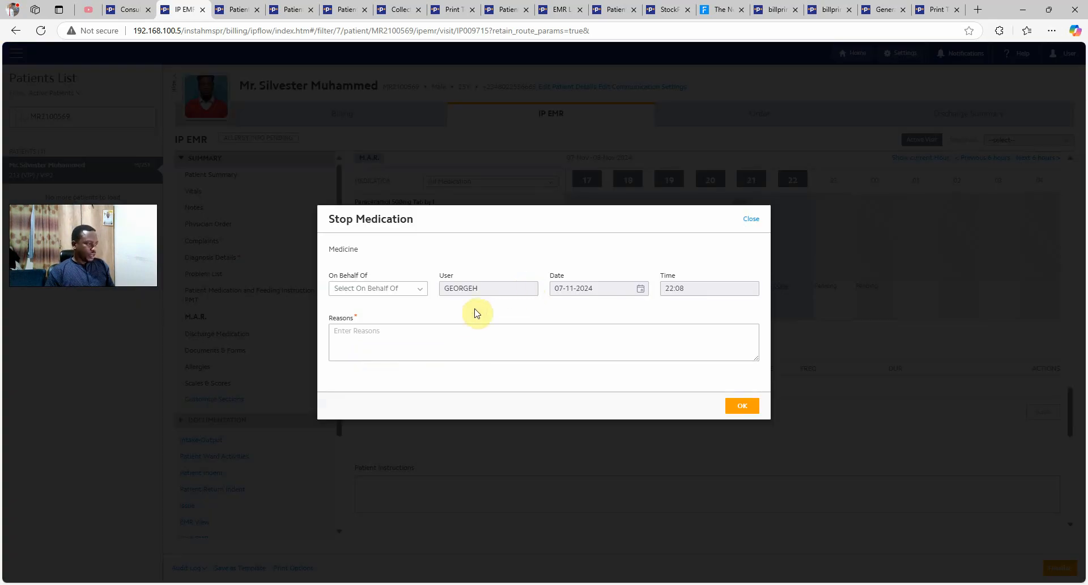
left_click(401, 292)
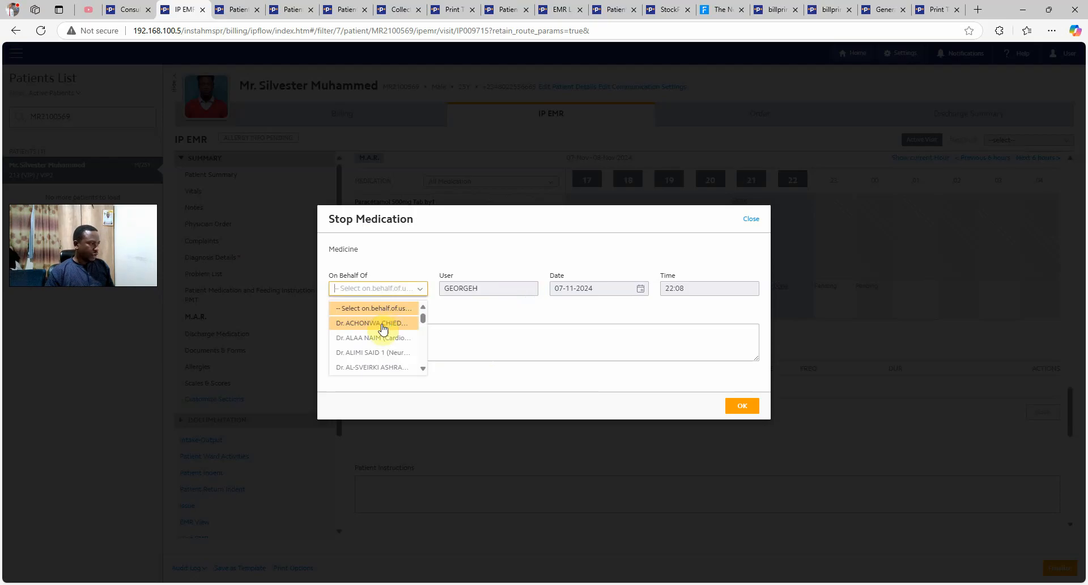
left_click(381, 327)
left_click(380, 342)
type("ordered to be")
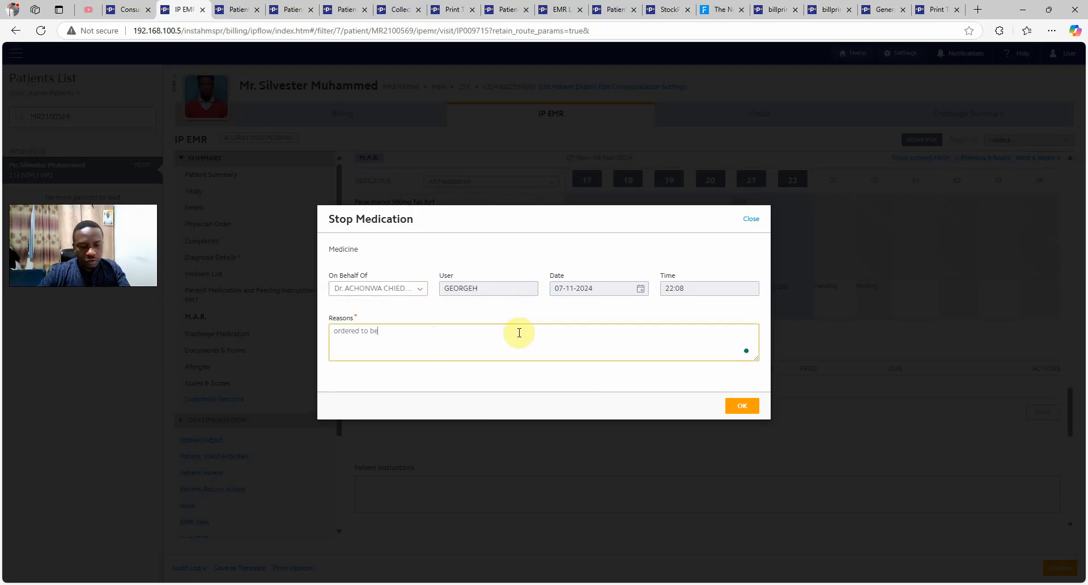
type(" discontinued")
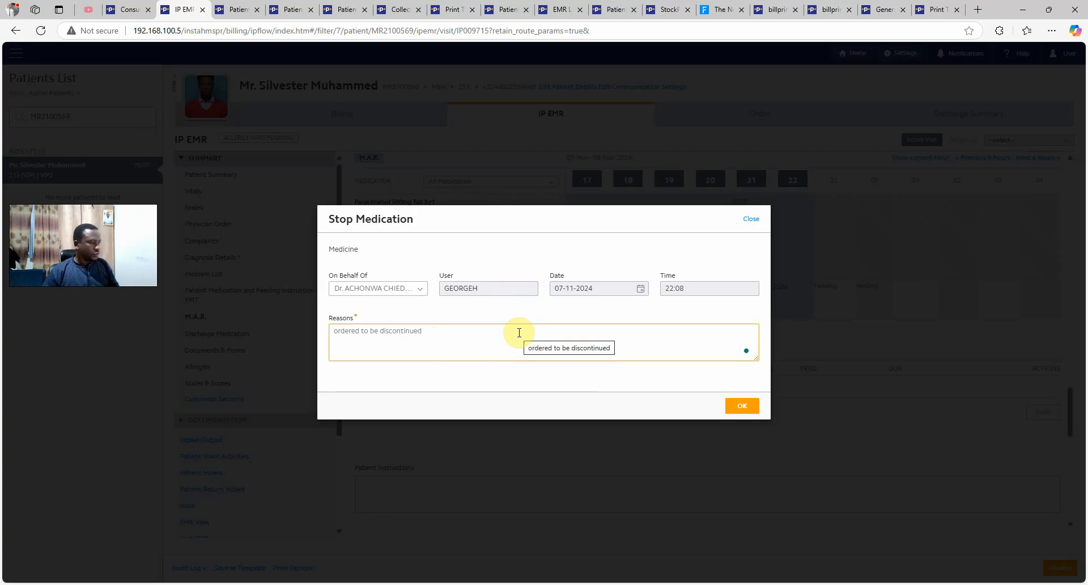
left_click(749, 408)
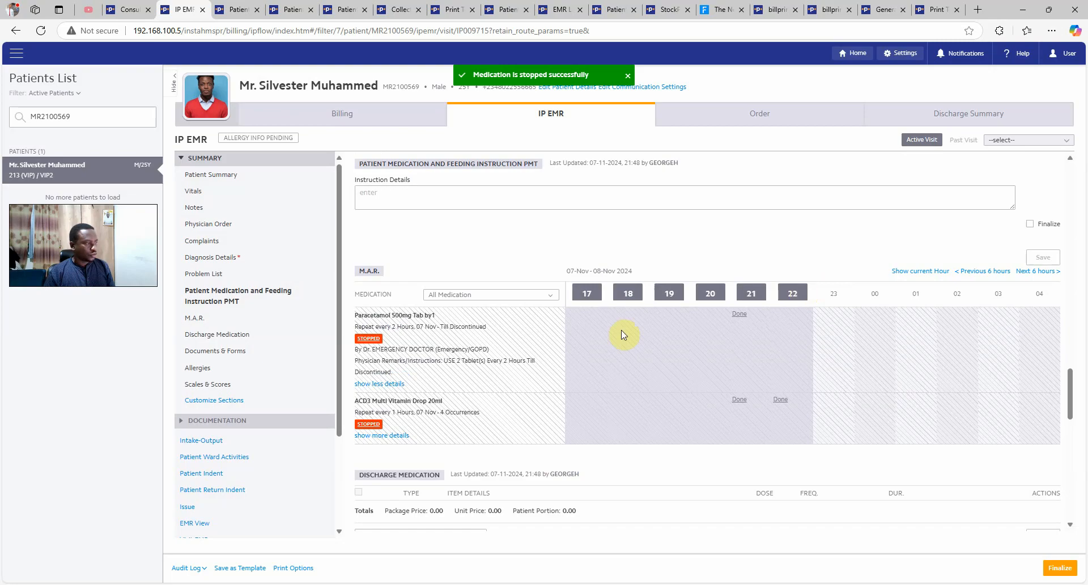
scroll(493, 337, "down", 5)
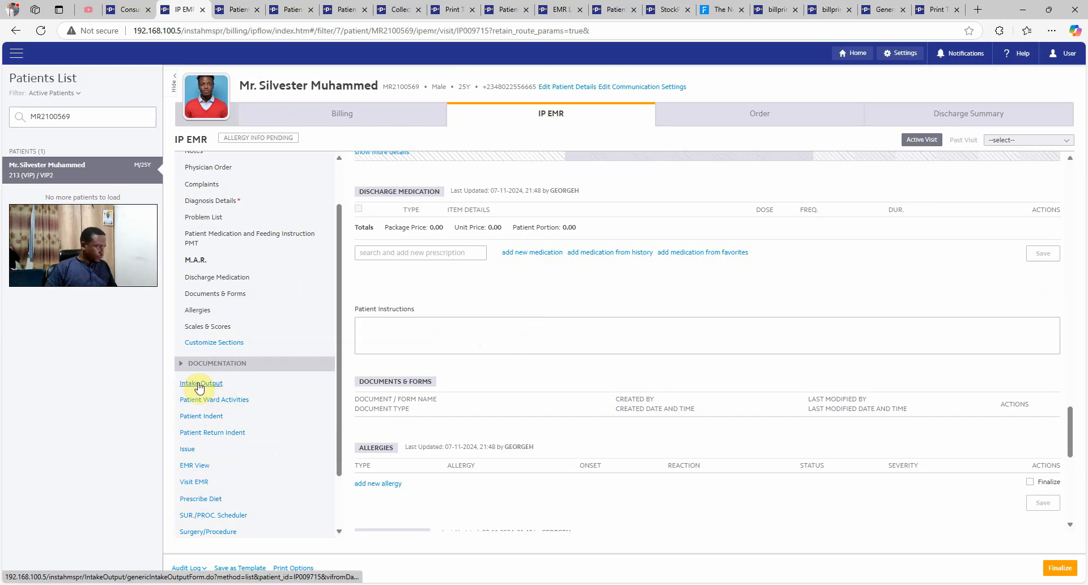
Review the patient's unpaid open bill in Billing
left_click(397, 116)
left_click(831, 142)
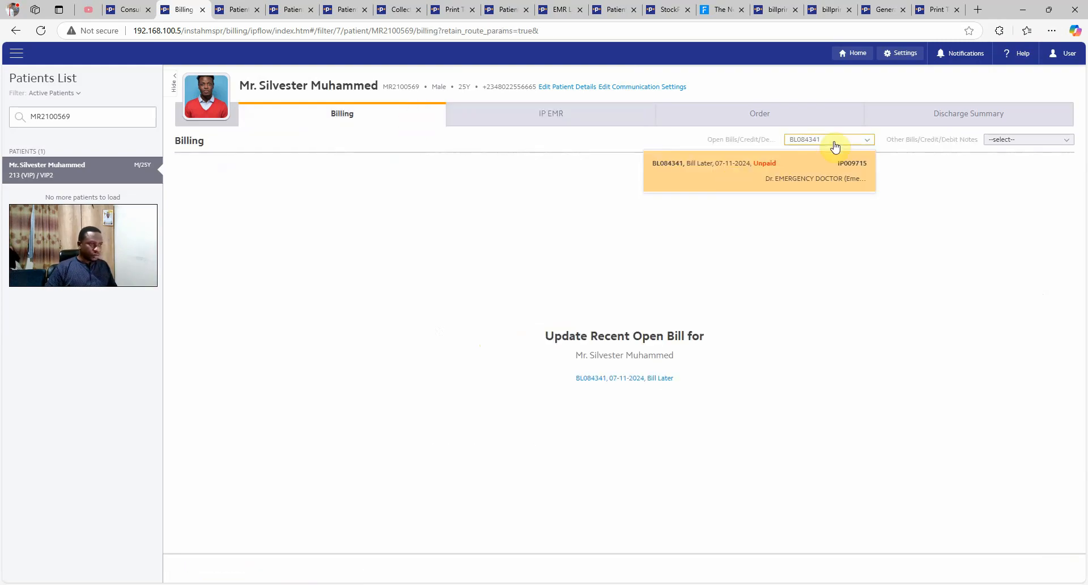
left_click(732, 176)
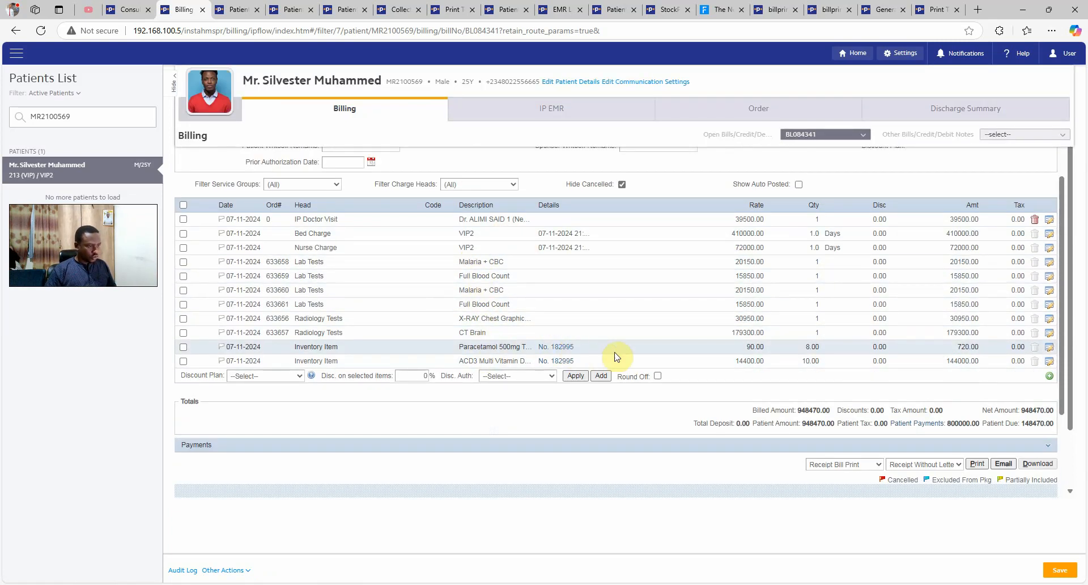
Return to the IP EMR and bring up the Patient Discharge page
left_click(536, 117)
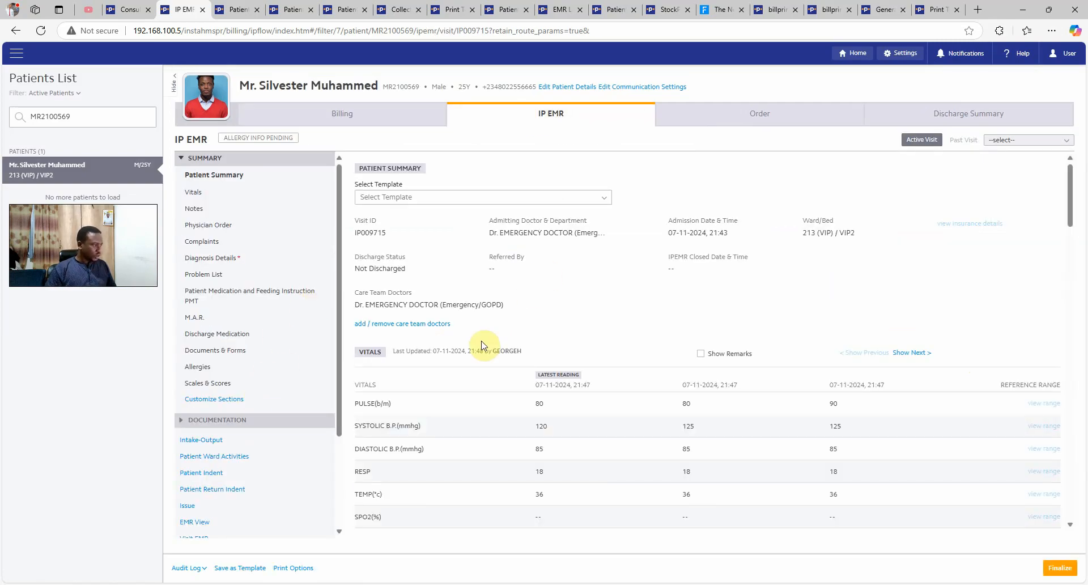
scroll(483, 345, "down", 7)
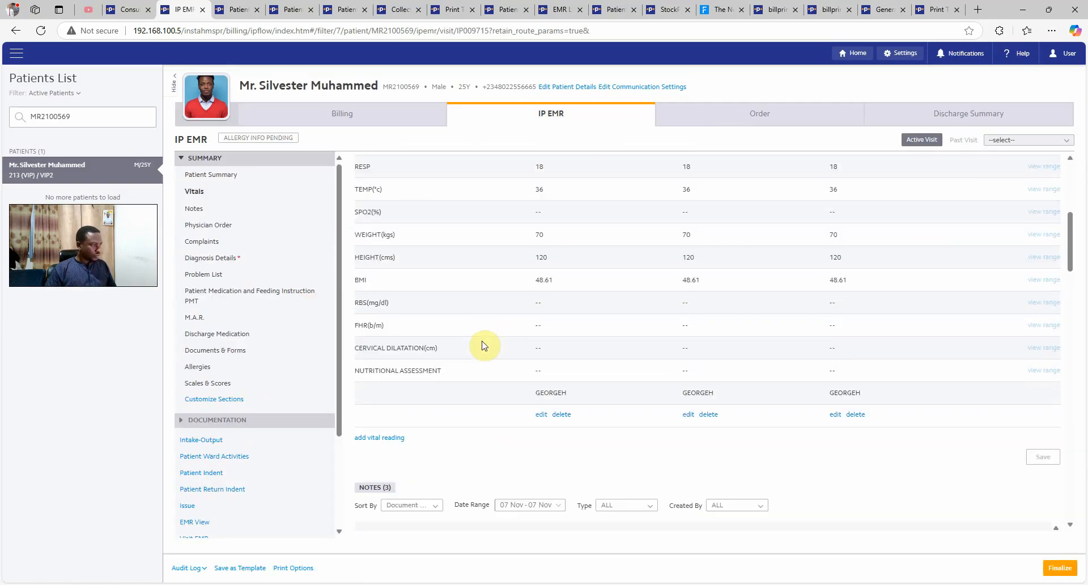
scroll(483, 345, "down", 5)
scroll(261, 340, "down", 3)
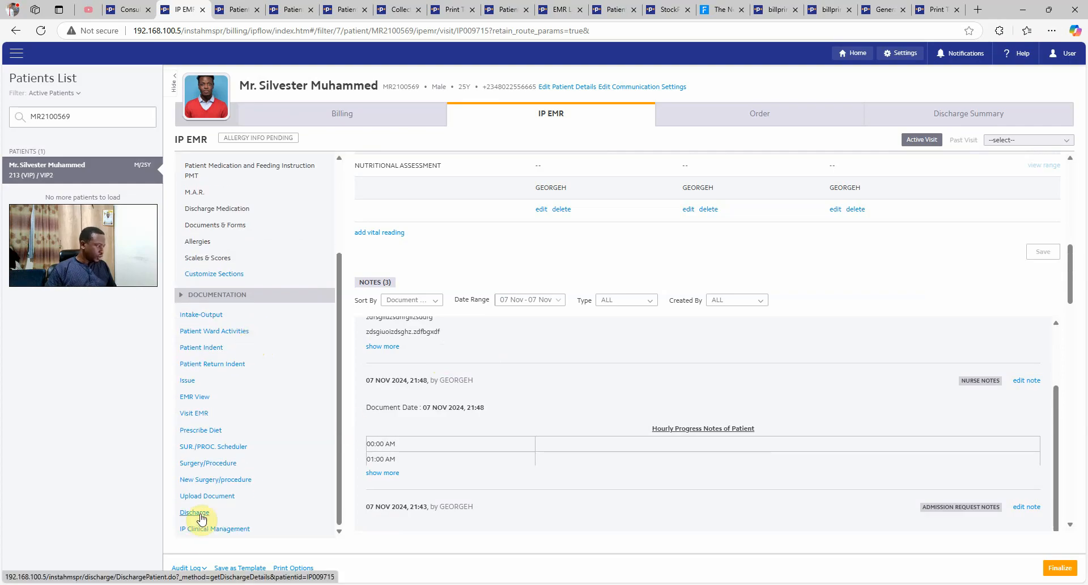
left_click(195, 512)
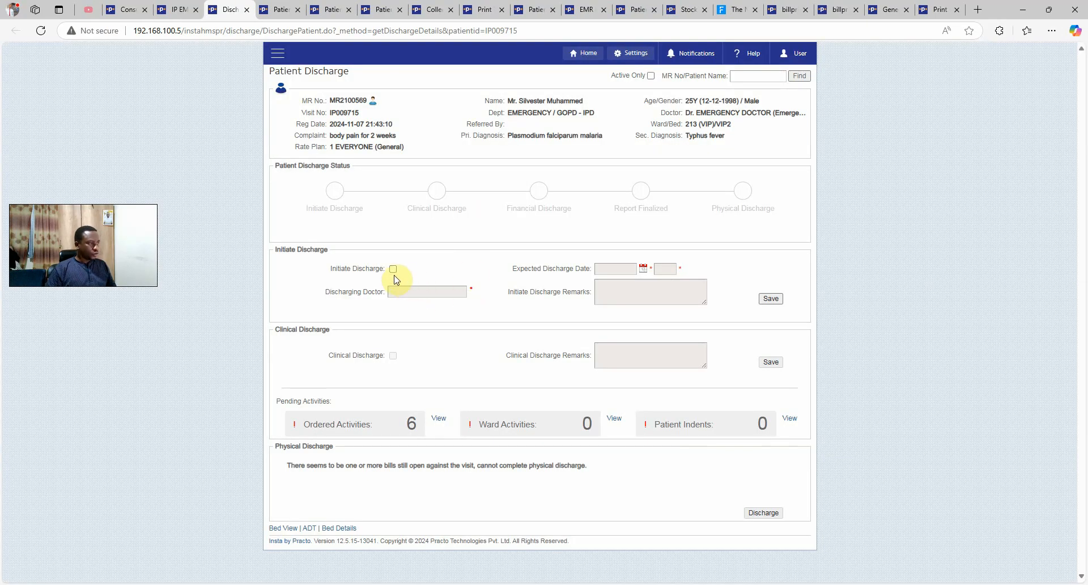
Initiate discharge under Dr. EMERGENCY DOCTOR, expected 07-11-2024, with remark 'patient is good to go'
left_click(394, 270)
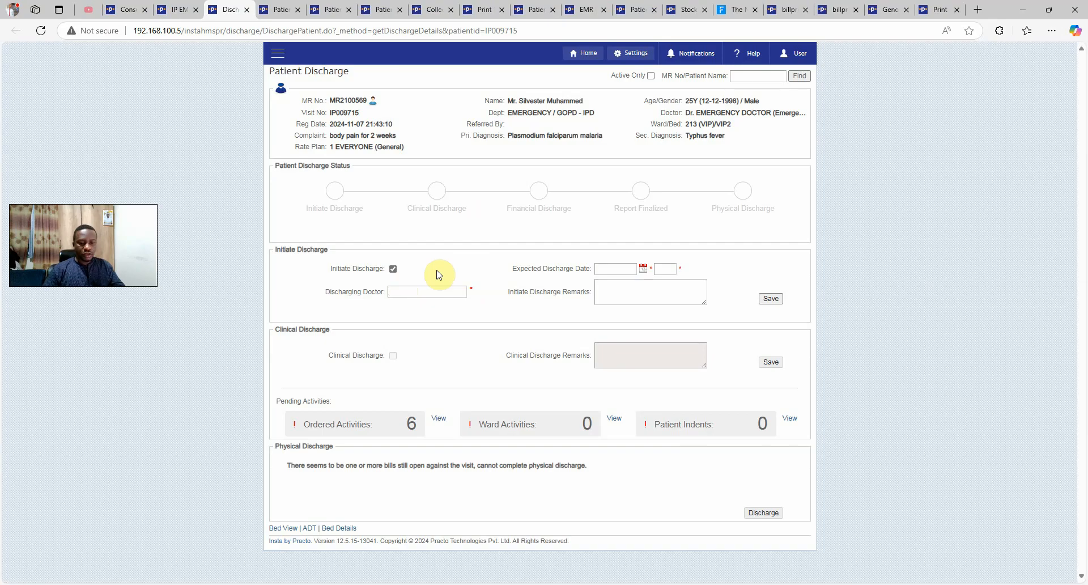
type("dr")
key("BackSpace")
key("BackSpace")
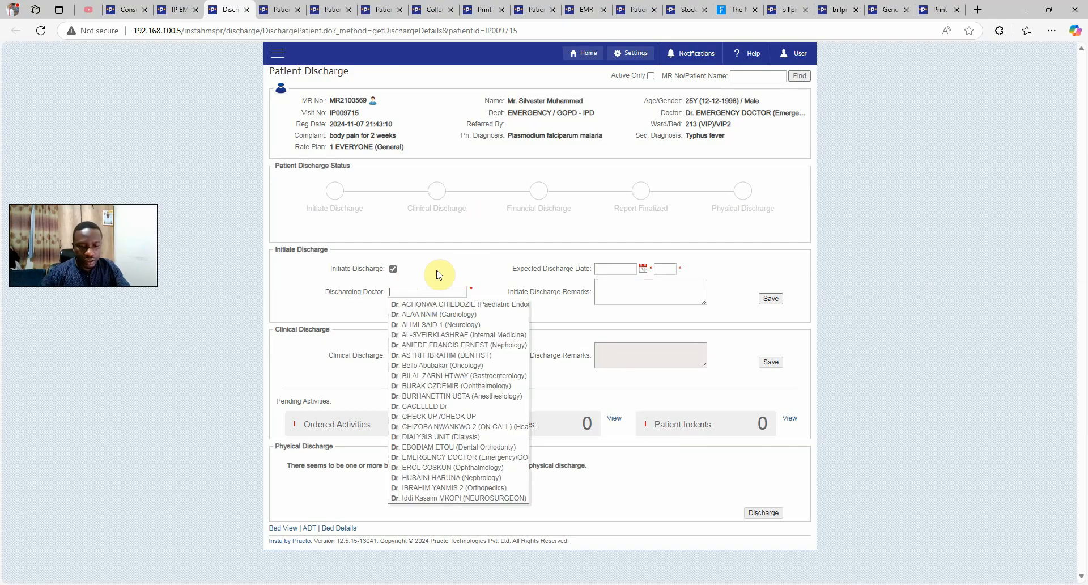
type("eme")
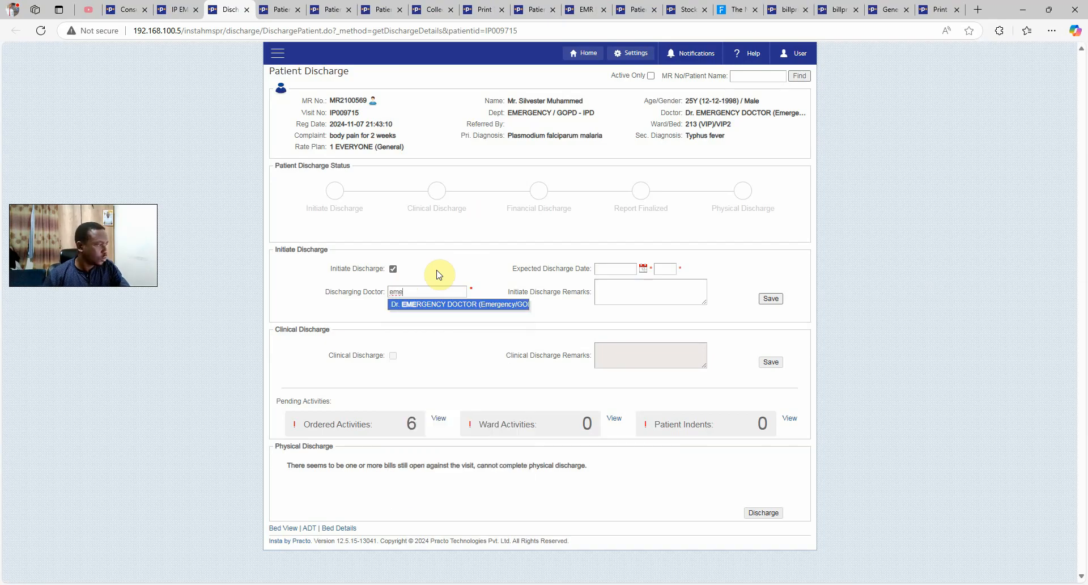
left_click(441, 306)
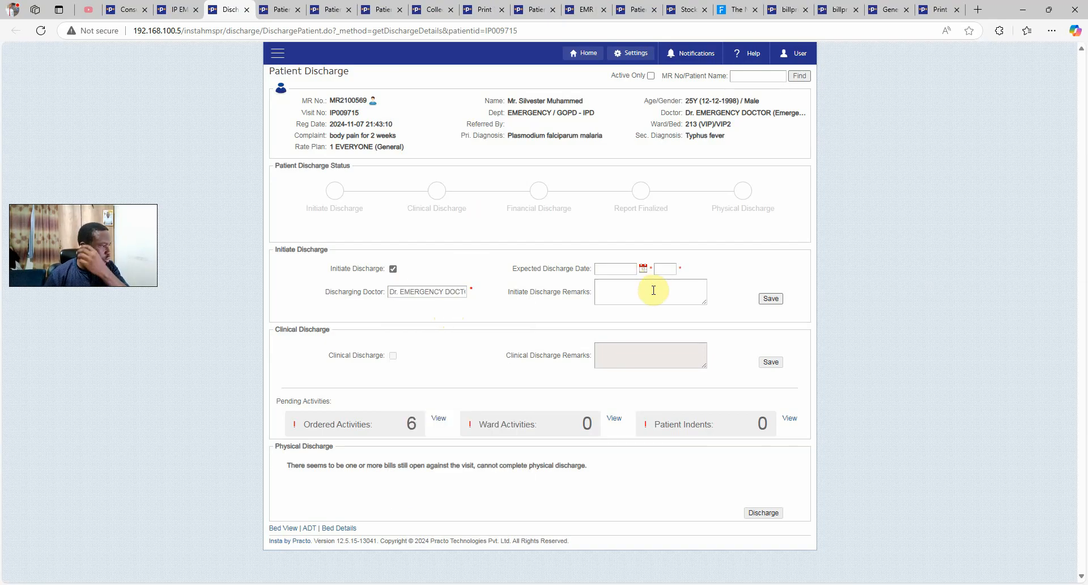
left_click(643, 268)
left_click(592, 350)
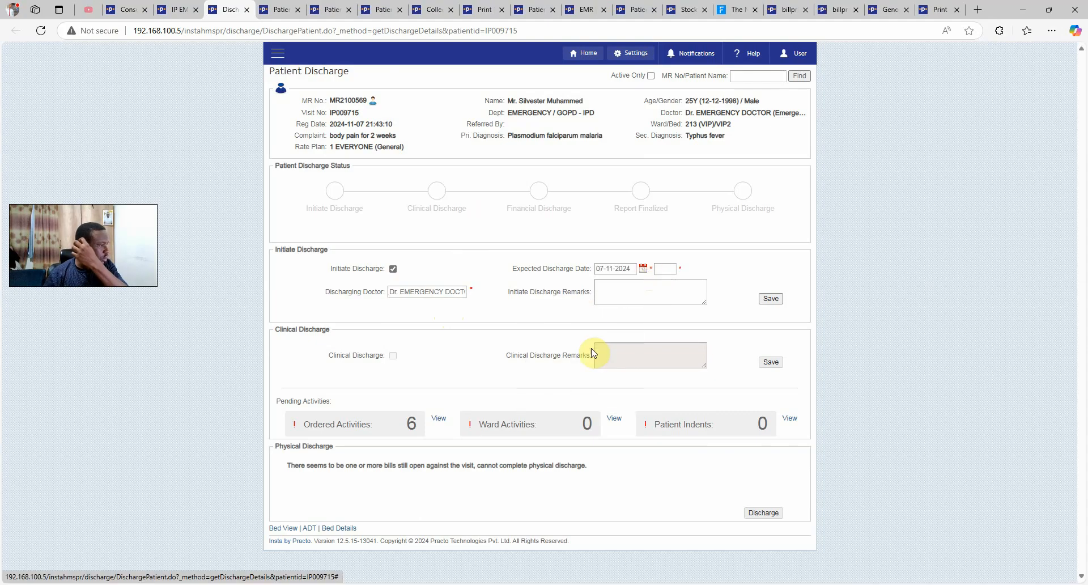
left_click(635, 294)
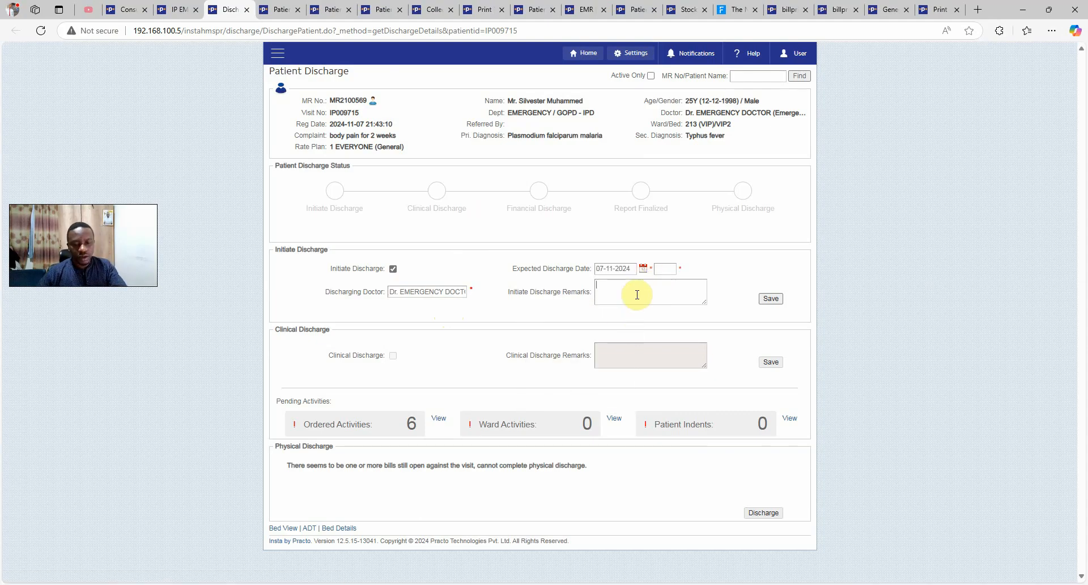
type("patient is good to go")
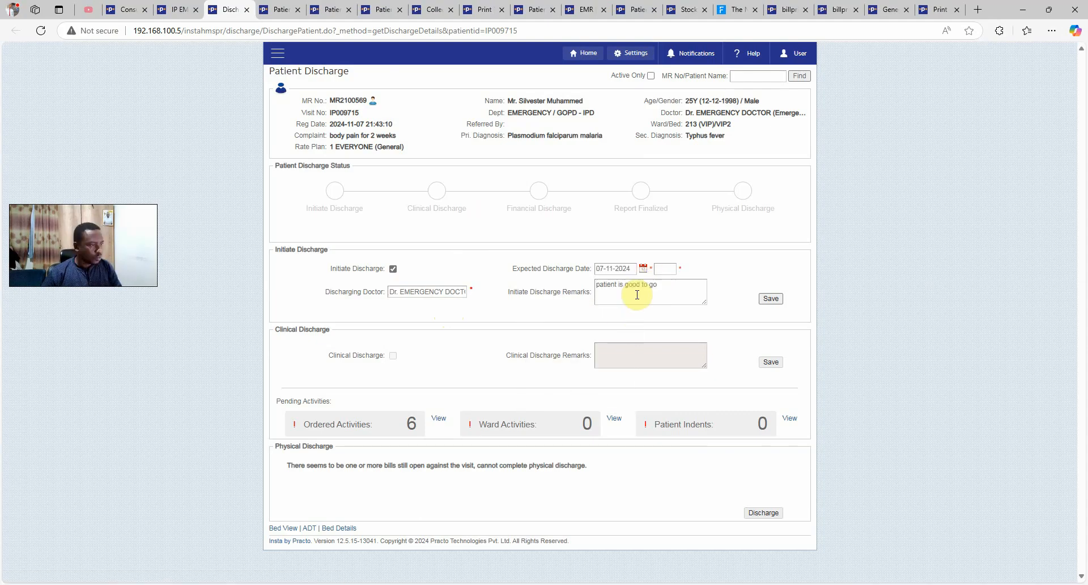
left_click(770, 298)
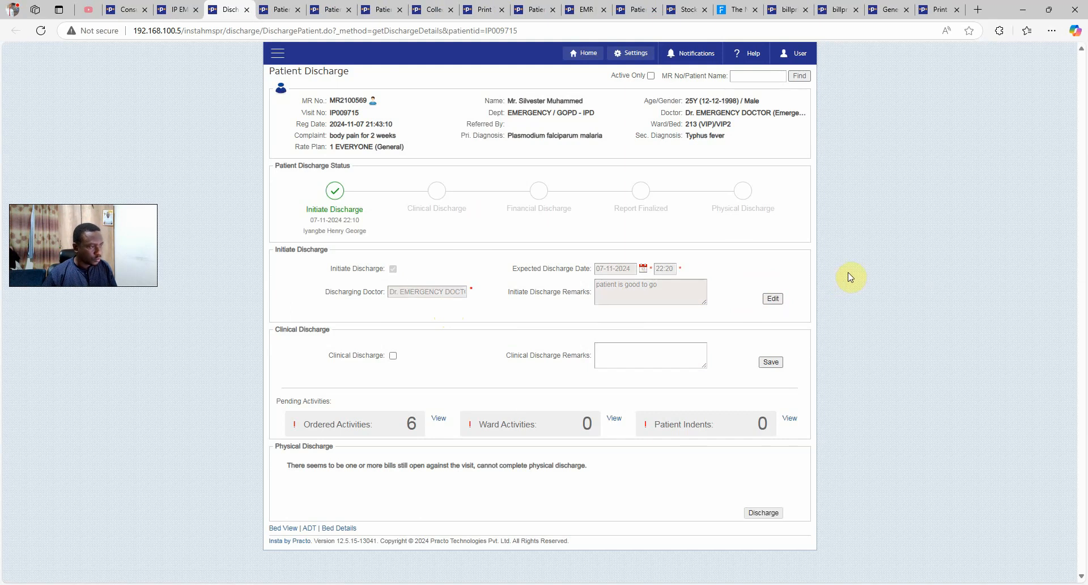
Review the saved Initiate Discharge status and who initiated it
left_click_drag(310, 210, 369, 213)
left_click(323, 223)
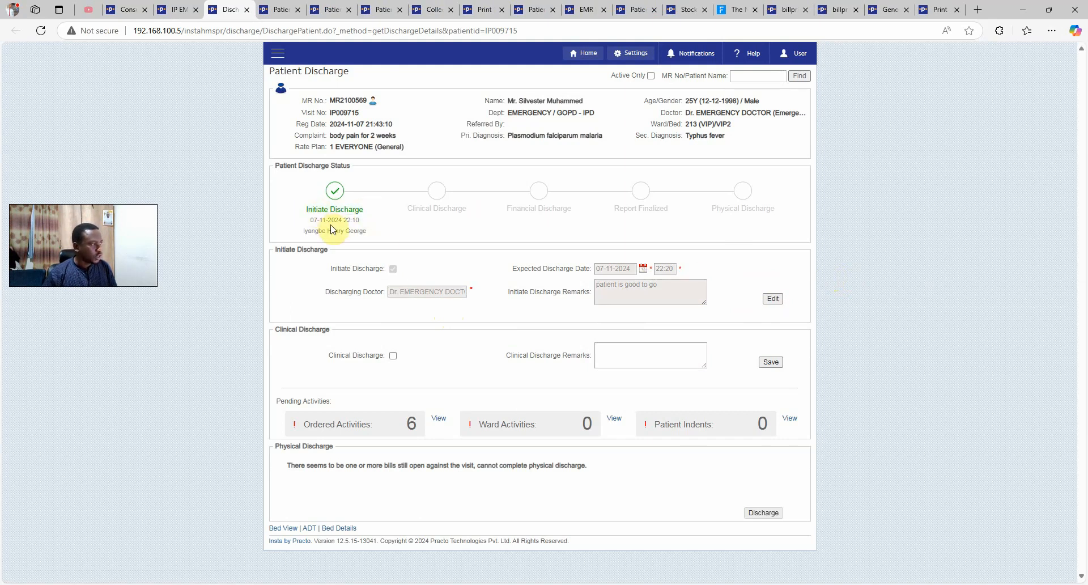
left_click_drag(308, 231, 396, 233)
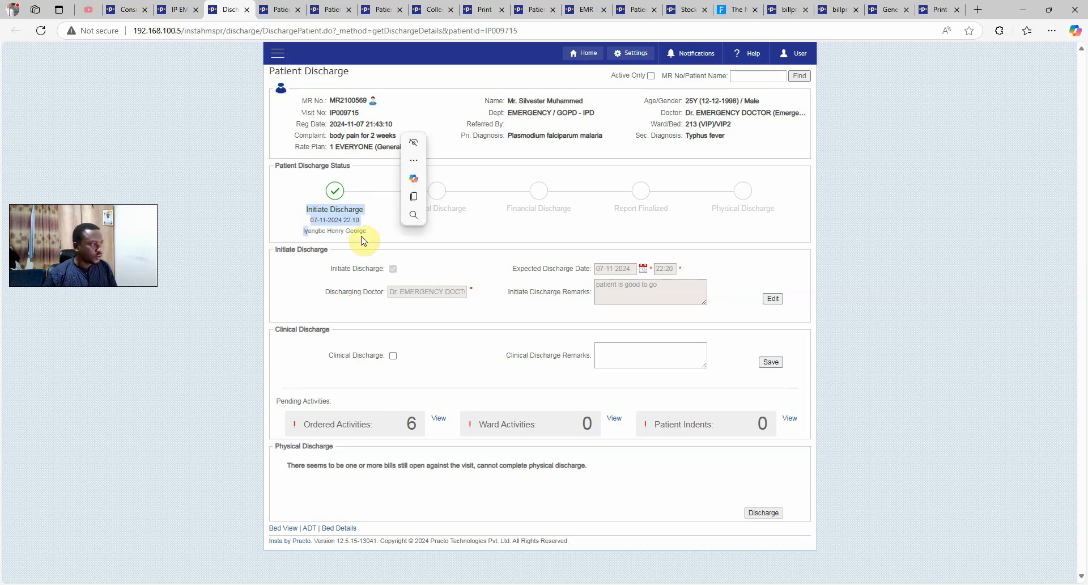
triple_click(365, 231)
left_click(348, 232)
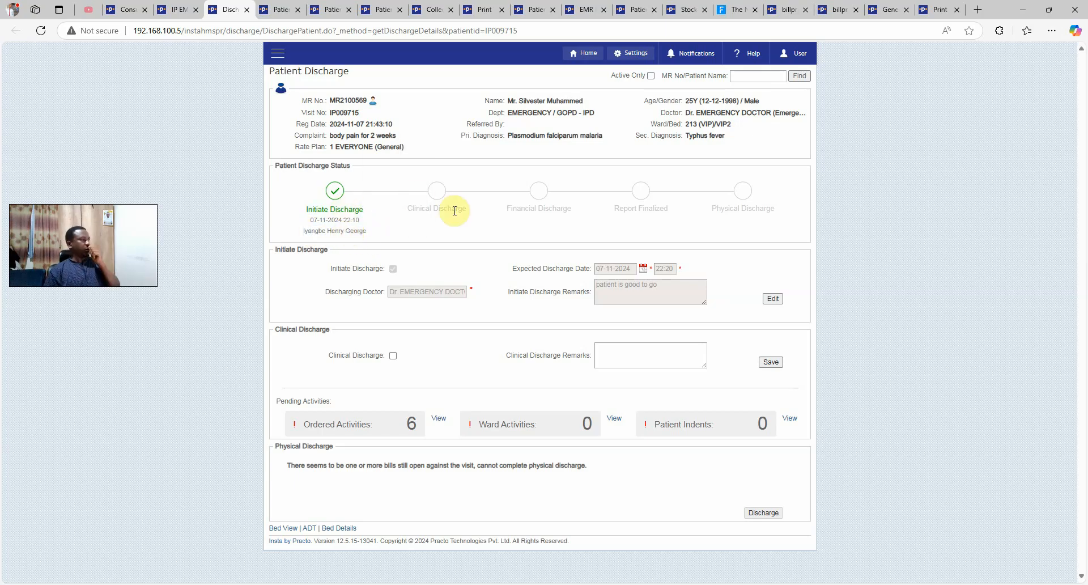
Search Roles and Users for 'ge' and bring up the matching user's edit form
left_click(631, 53)
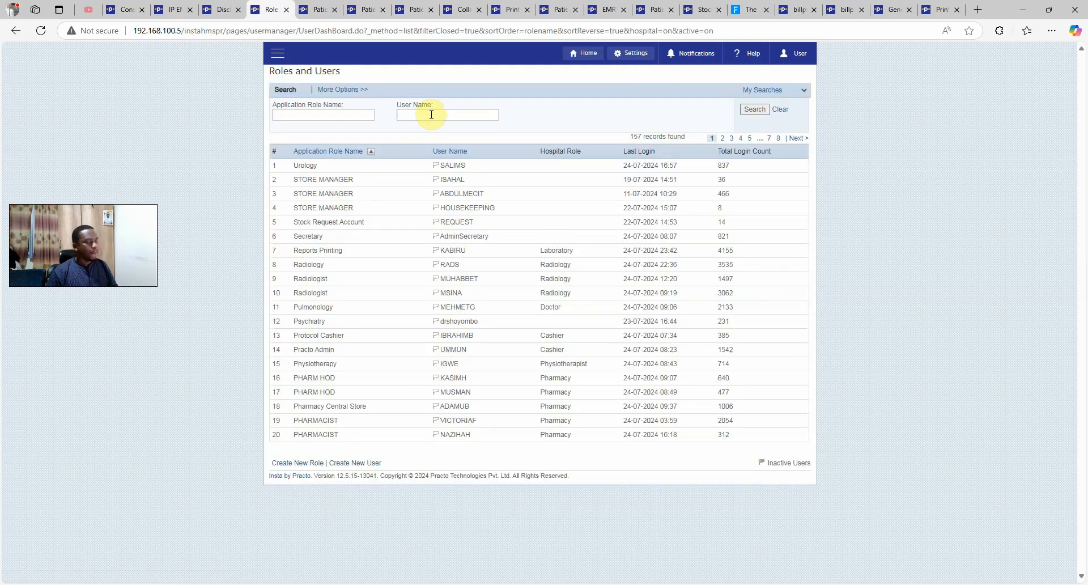
left_click(431, 115)
type("ge")
key("Return")
key("Return")
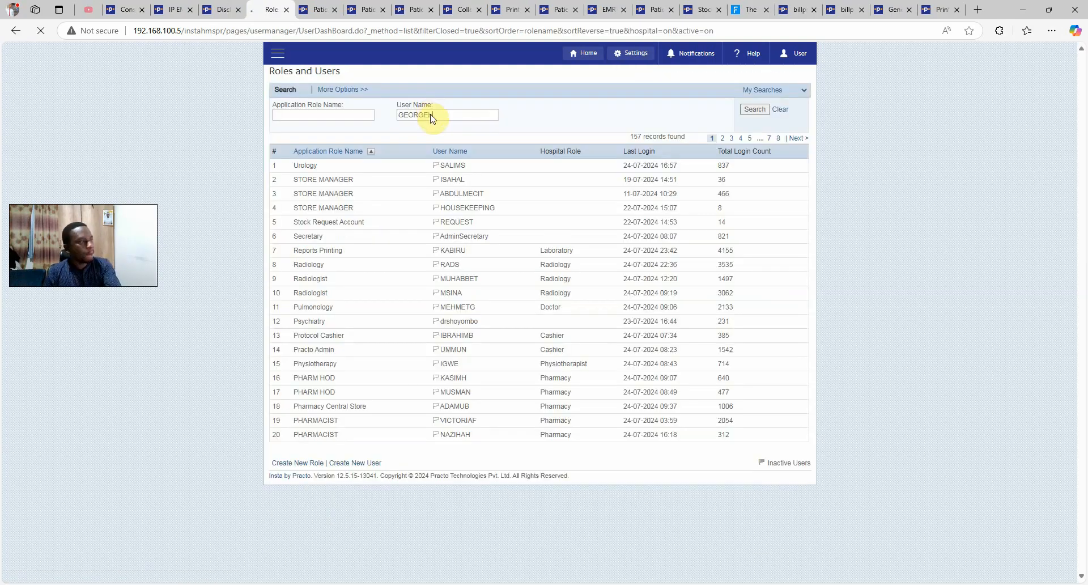
left_click(441, 172)
left_click(450, 171)
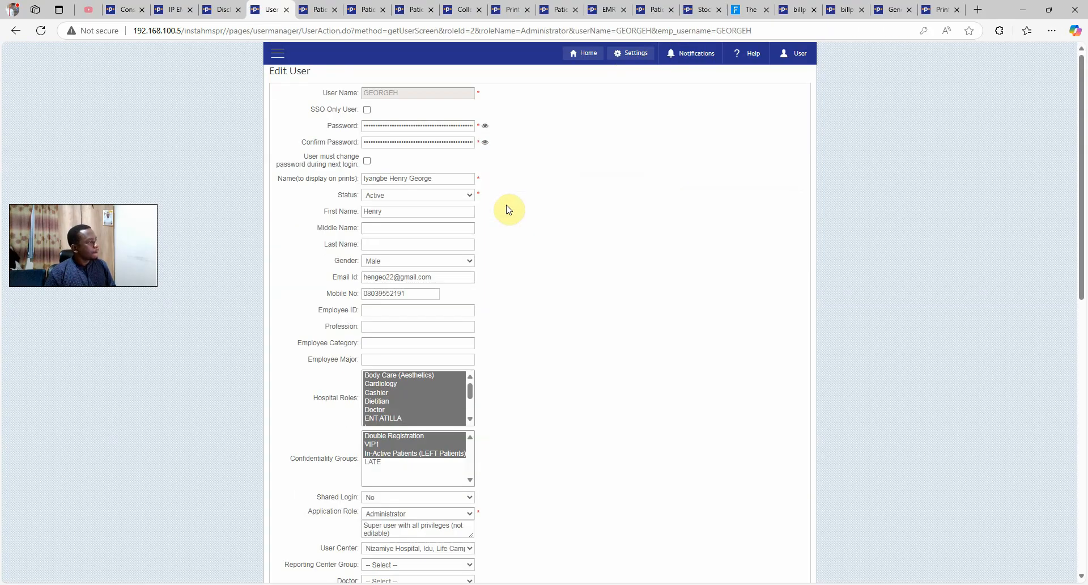
Check the user's print name, then close the Edit User page to reveal Patient Discharge
triple_click(460, 178)
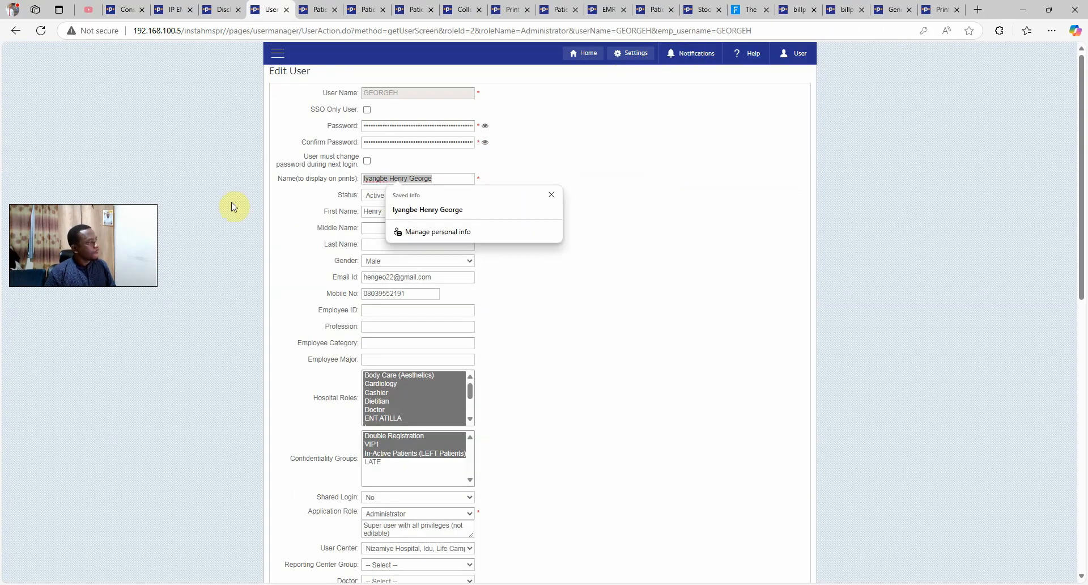
left_click(234, 207)
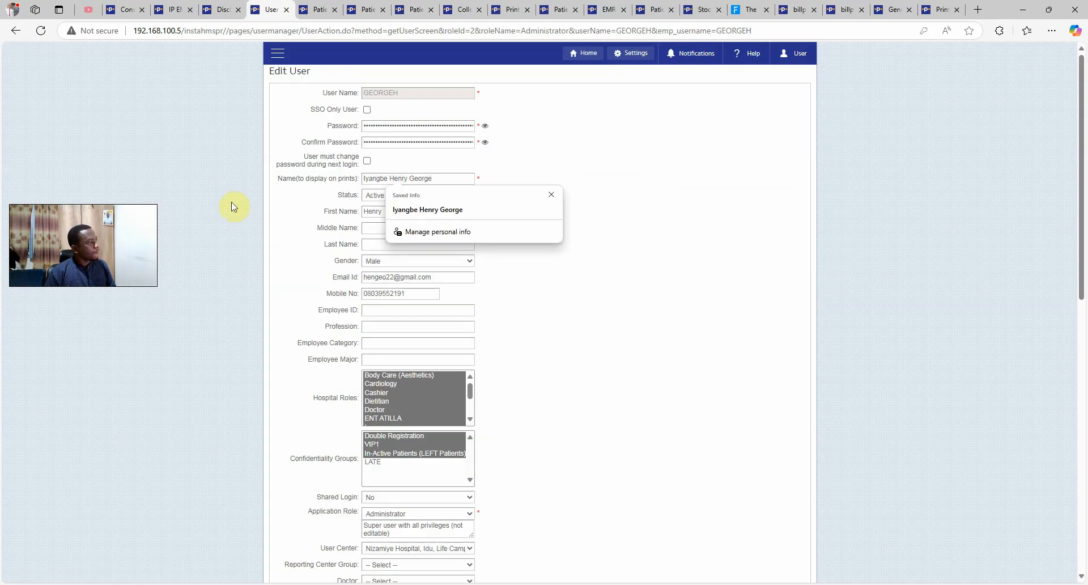
key("ctrl+shift+Tab")
middle_click(272, 11)
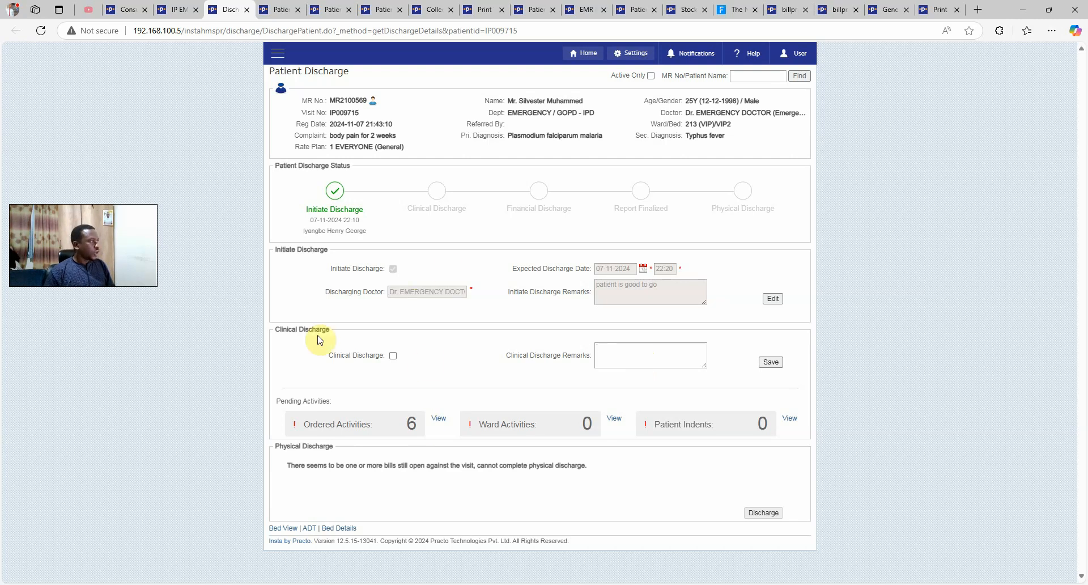
Go back to the IP EMR and begin a new Patient Return Indent
left_click(177, 9)
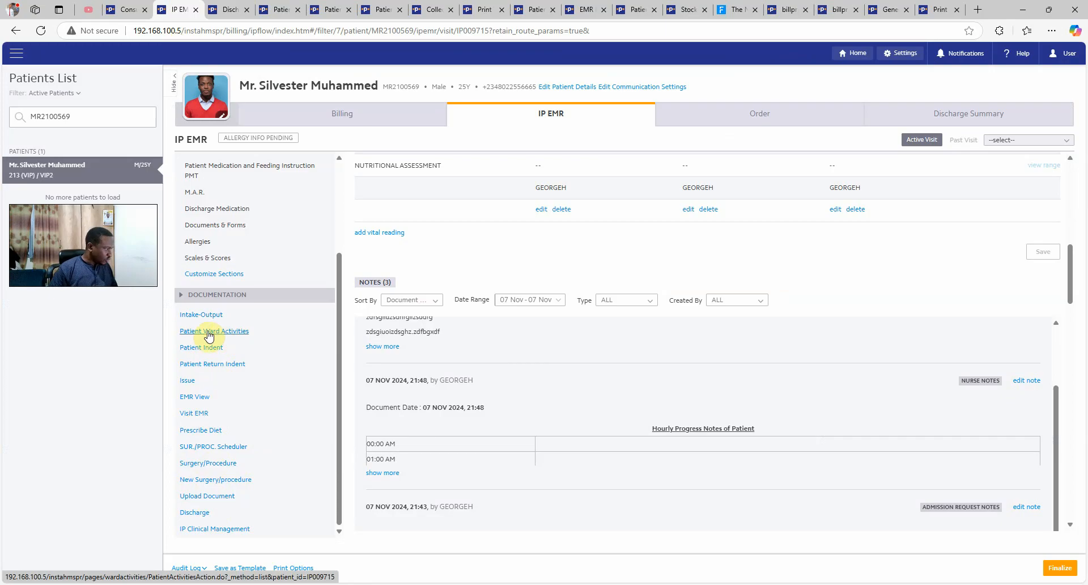
left_click(213, 365)
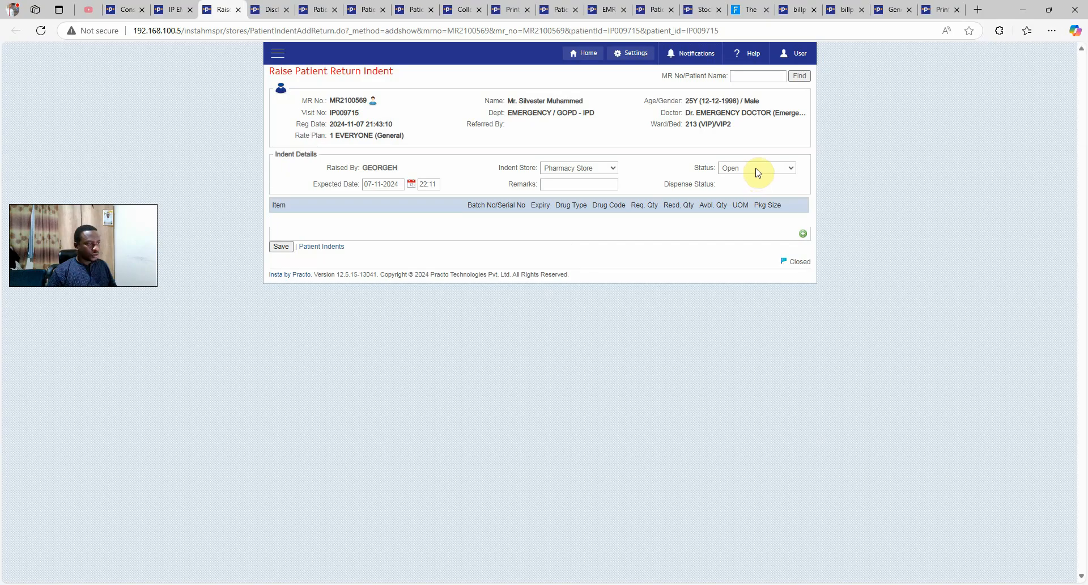
Set the return indent status to Finalized, keeping Pharmacy Store as the store
left_click(740, 168)
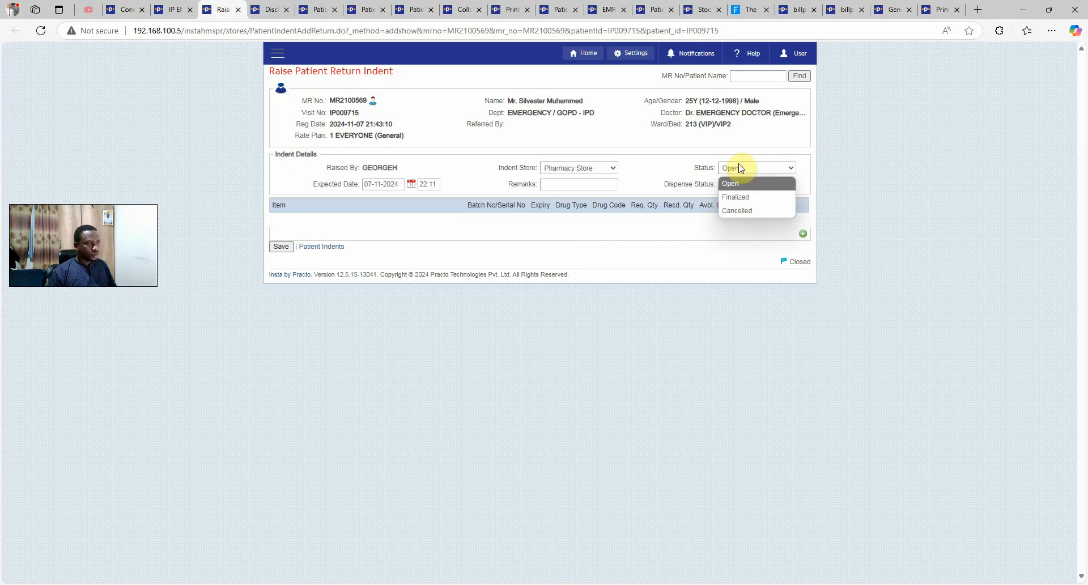
left_click(743, 196)
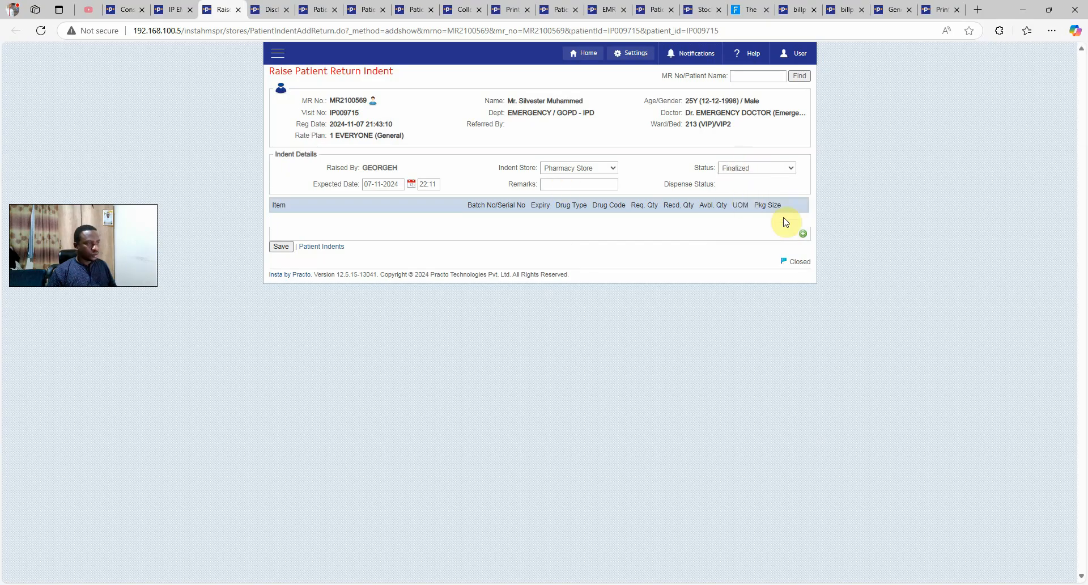
left_click(579, 168)
left_click(582, 170)
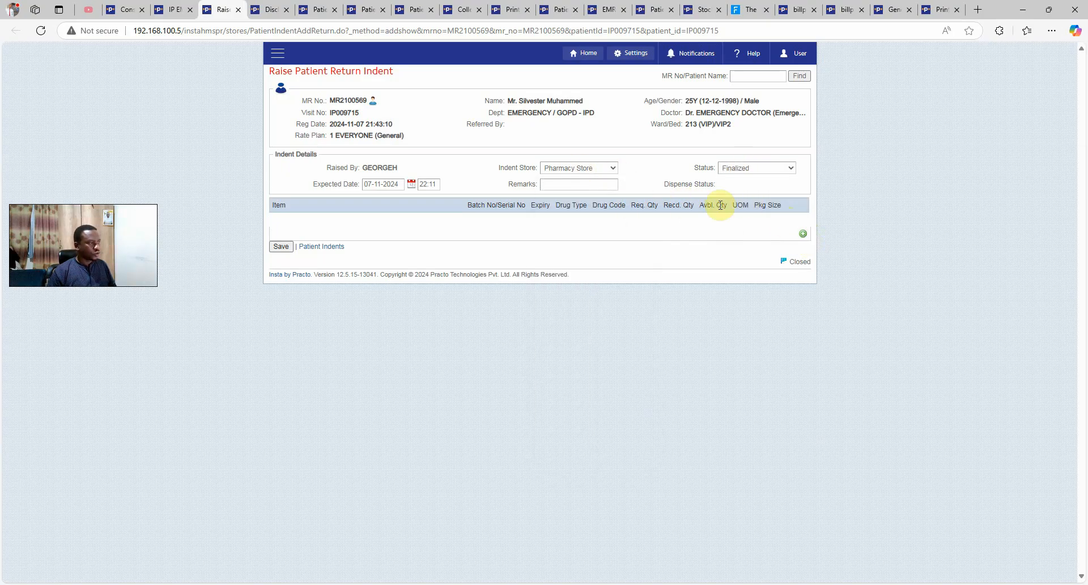
Add 5 ACD3 Multi Vitamin Drop 20ml to the return indent
left_click(803, 234)
left_click(658, 289)
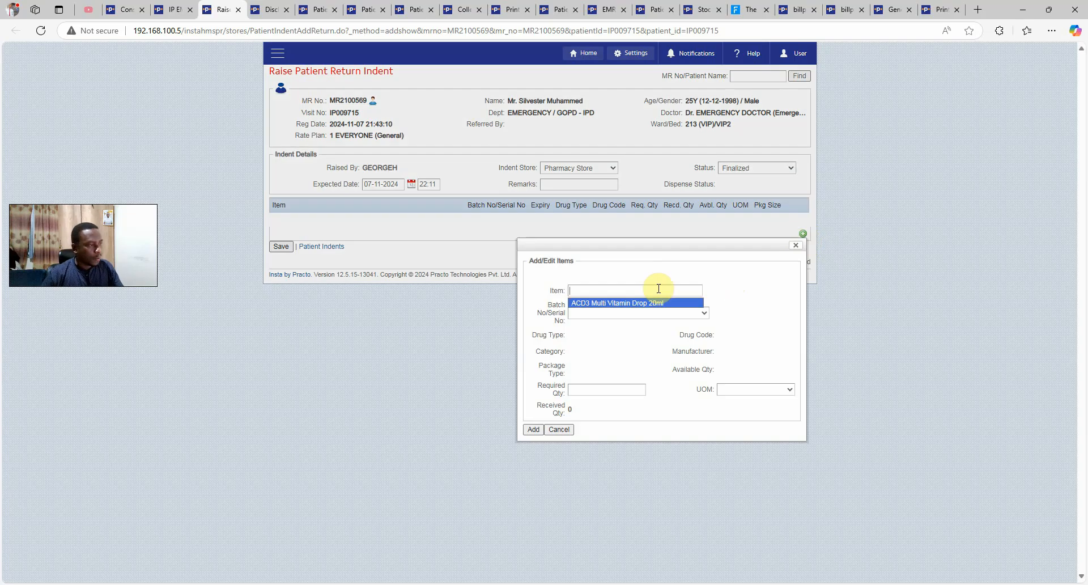
left_click(611, 304)
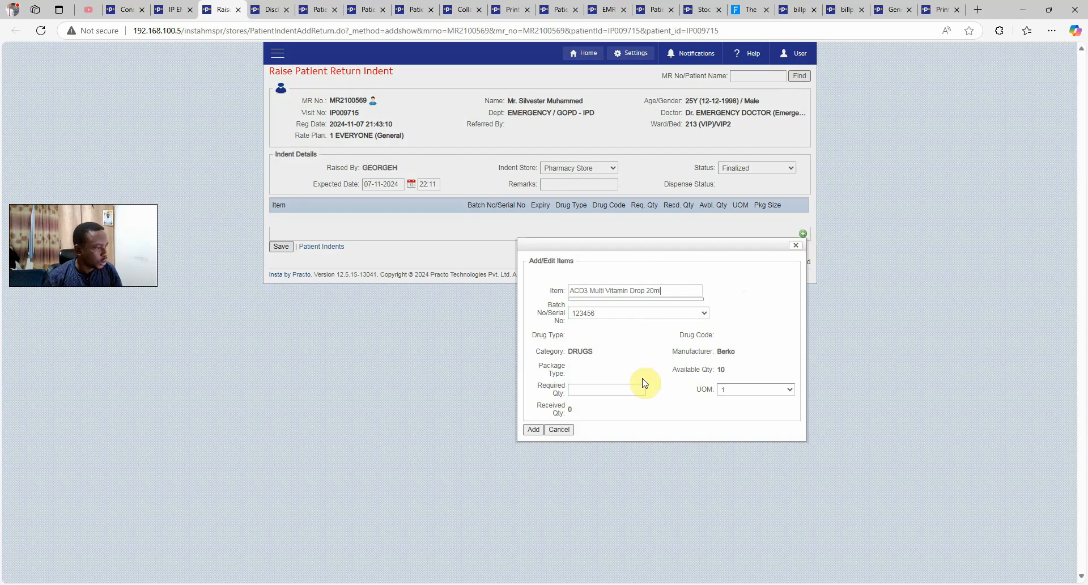
left_click_drag(687, 367, 714, 370)
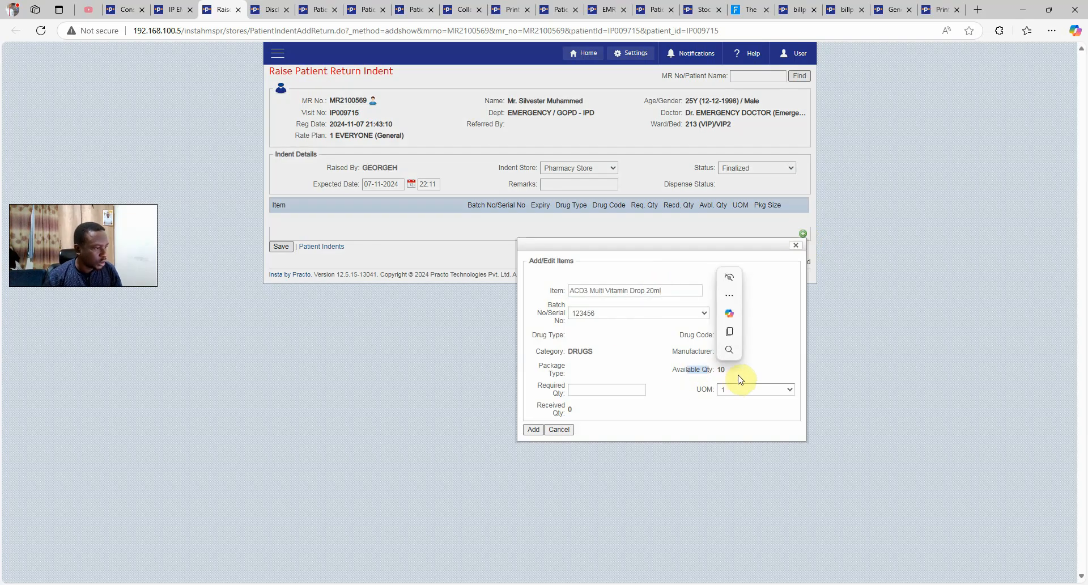
left_click(734, 377)
left_click(631, 390)
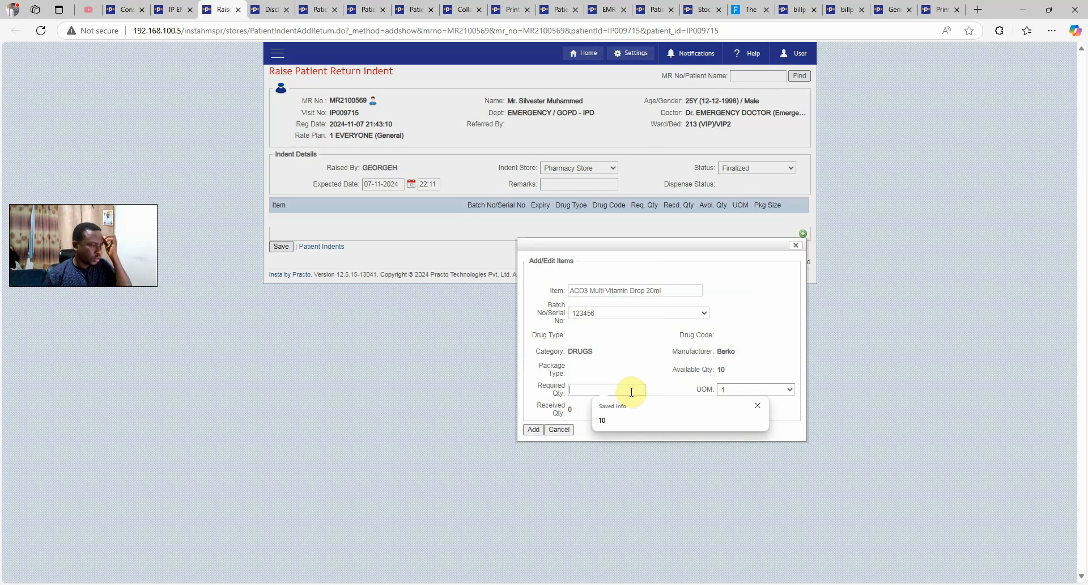
type("5")
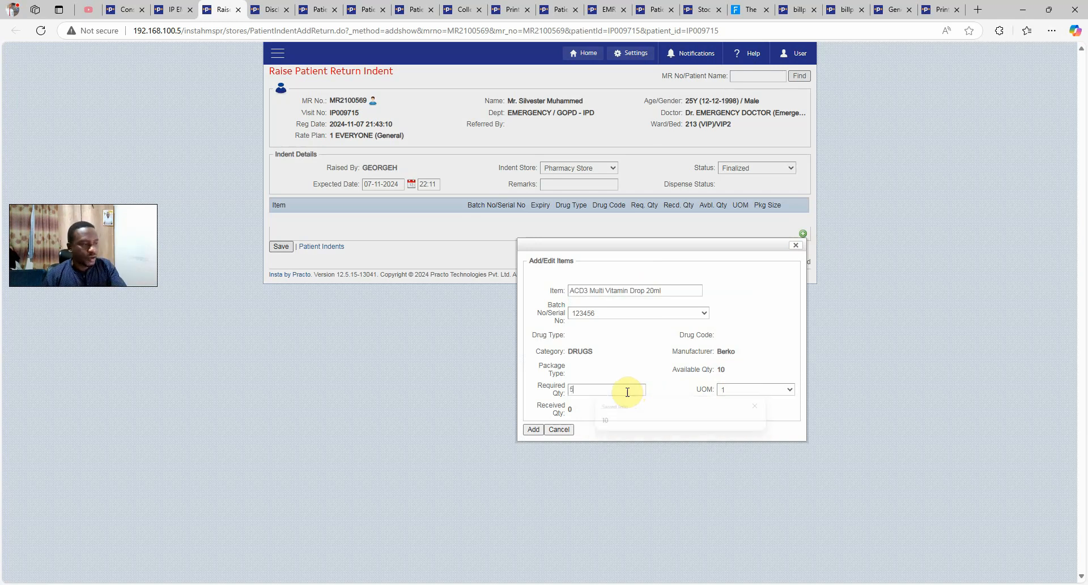
left_click(533, 429)
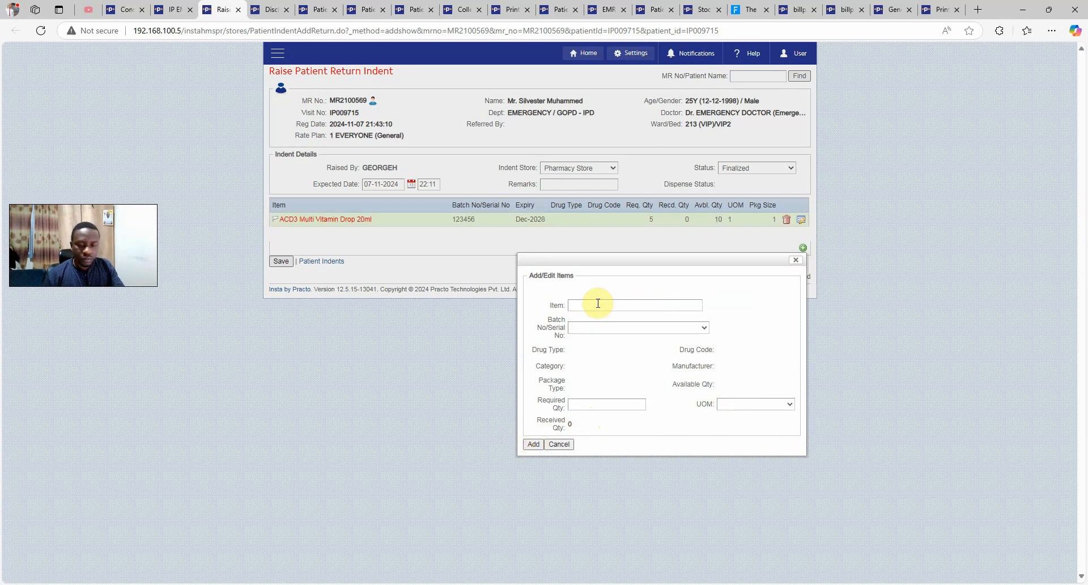
Add 2 Paracetamol 500mg Tab by1, save the indent, and list patient indents
left_click(598, 303)
type("par")
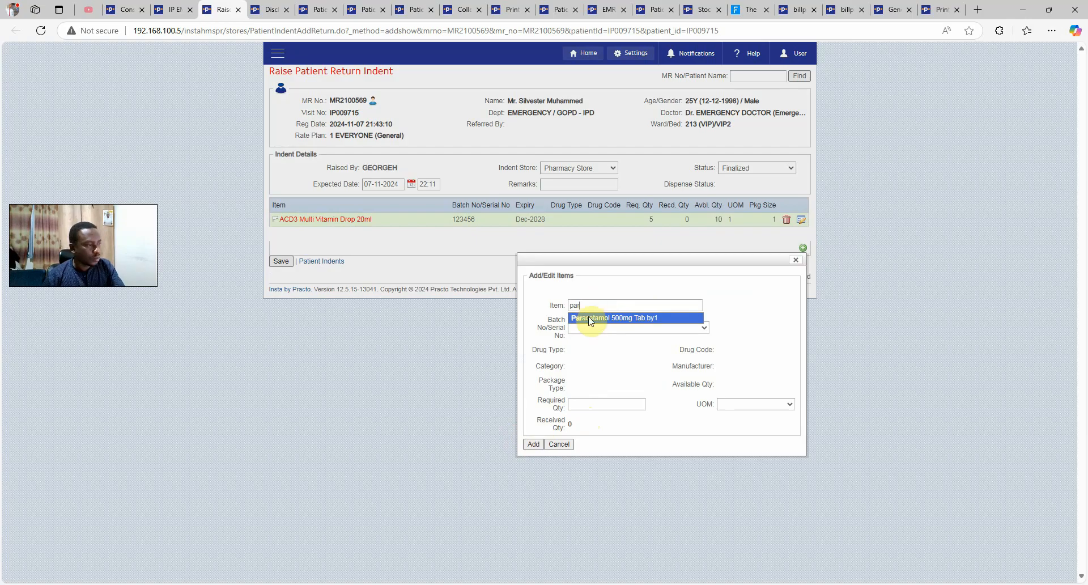
left_click(591, 319)
left_click(602, 401)
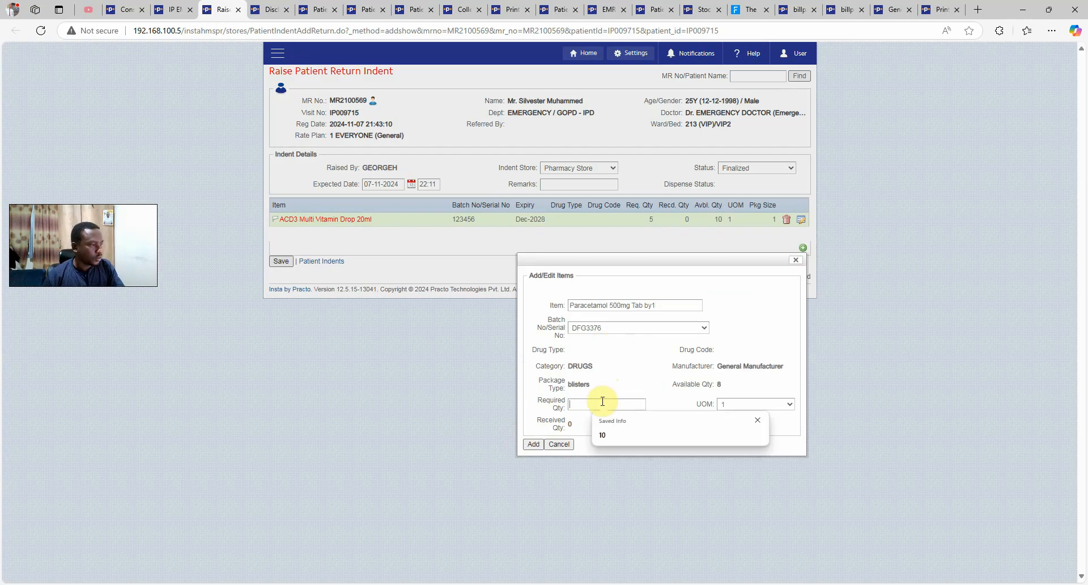
type("2")
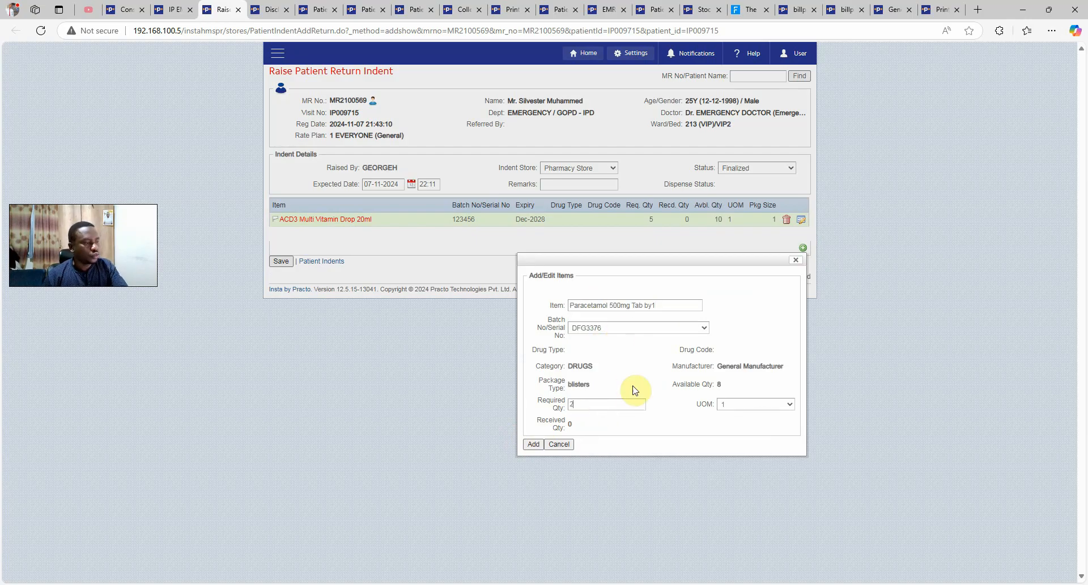
left_click(533, 445)
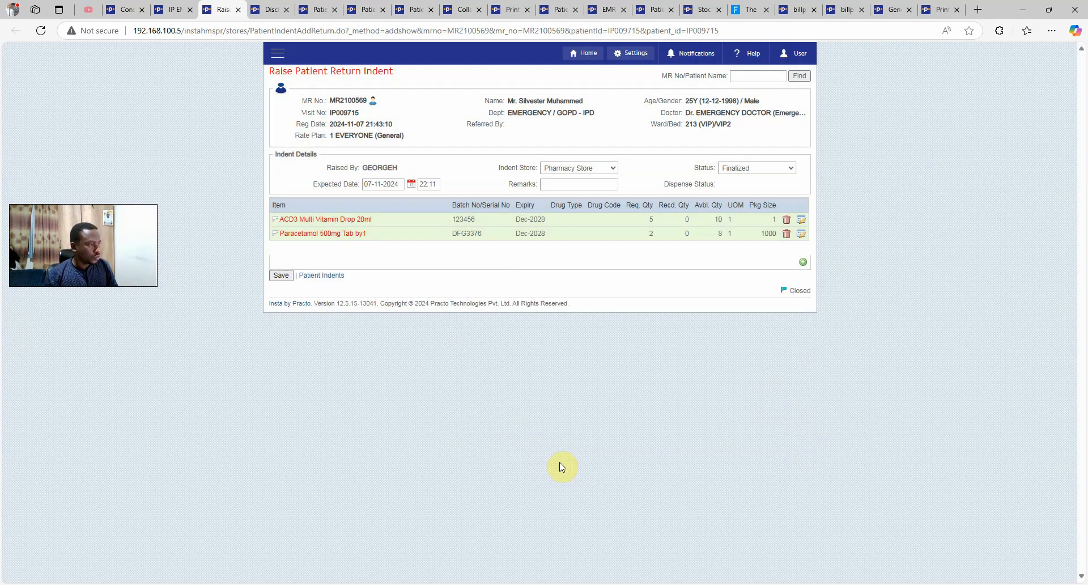
left_click(281, 275)
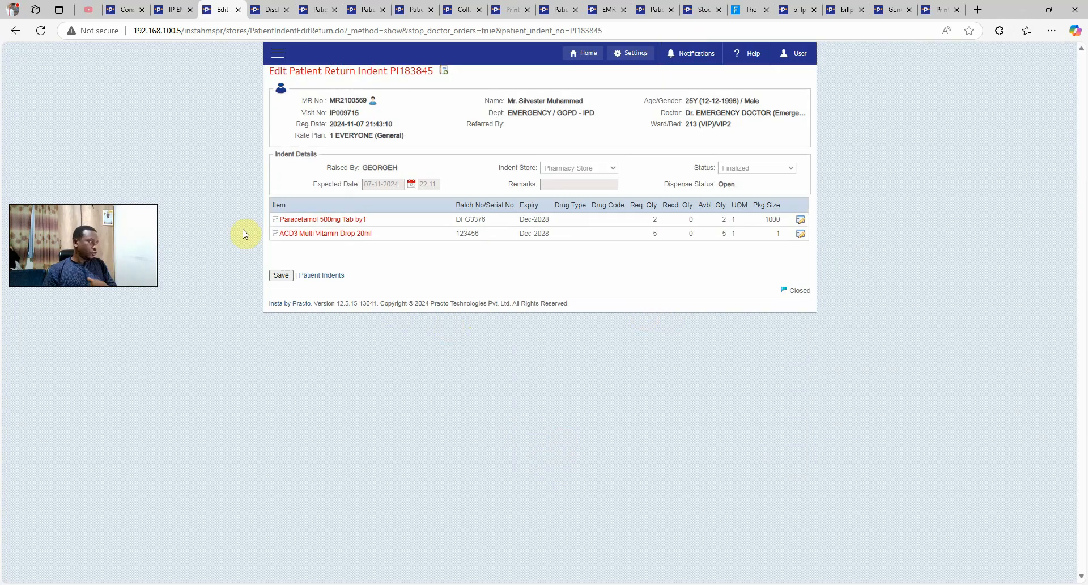
left_click(322, 276)
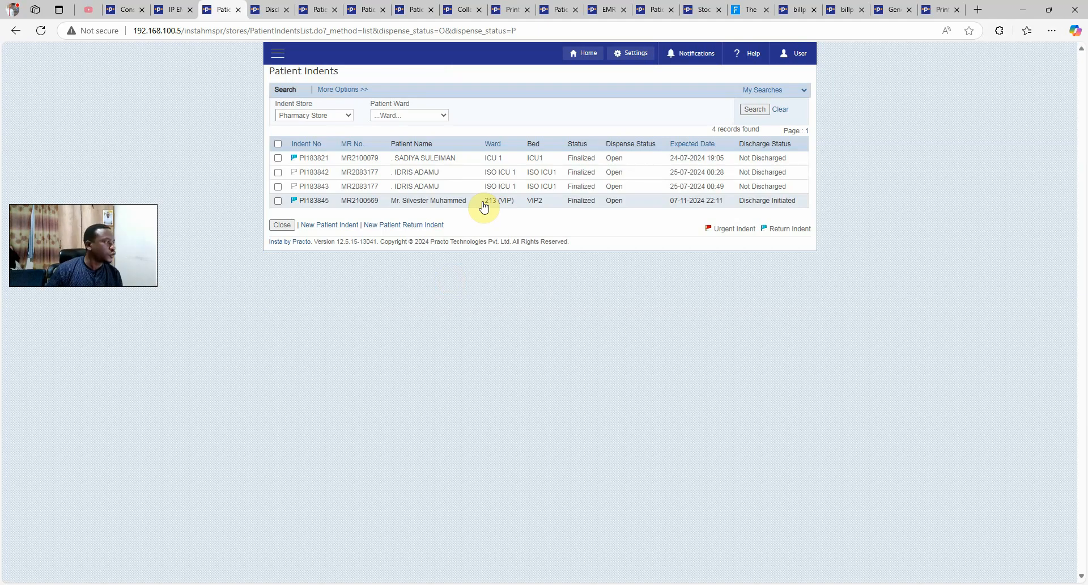
Save the stock issue return of both items for indent PI183845
left_click(467, 206)
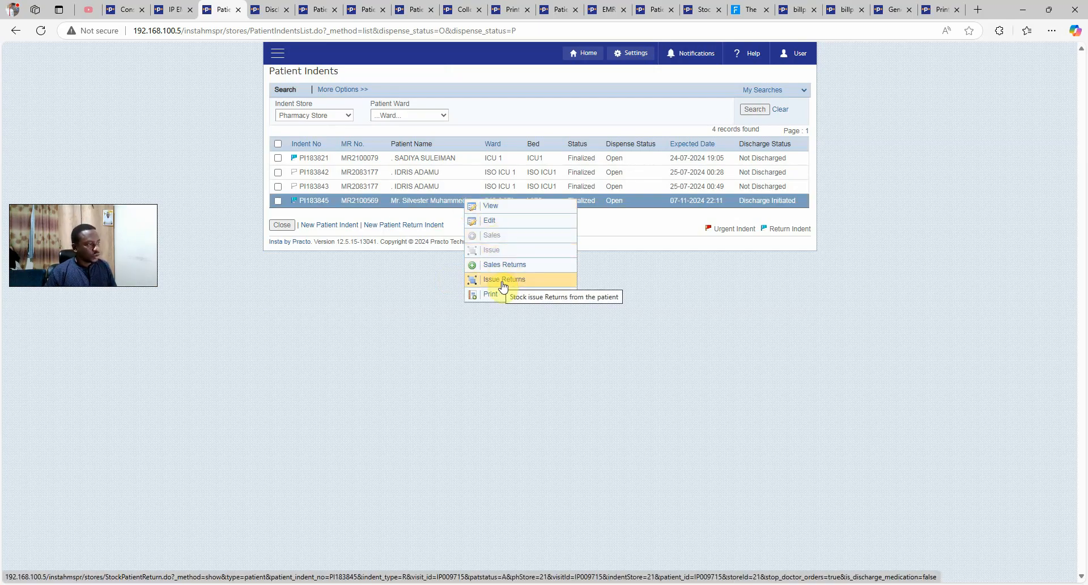
left_click(503, 280)
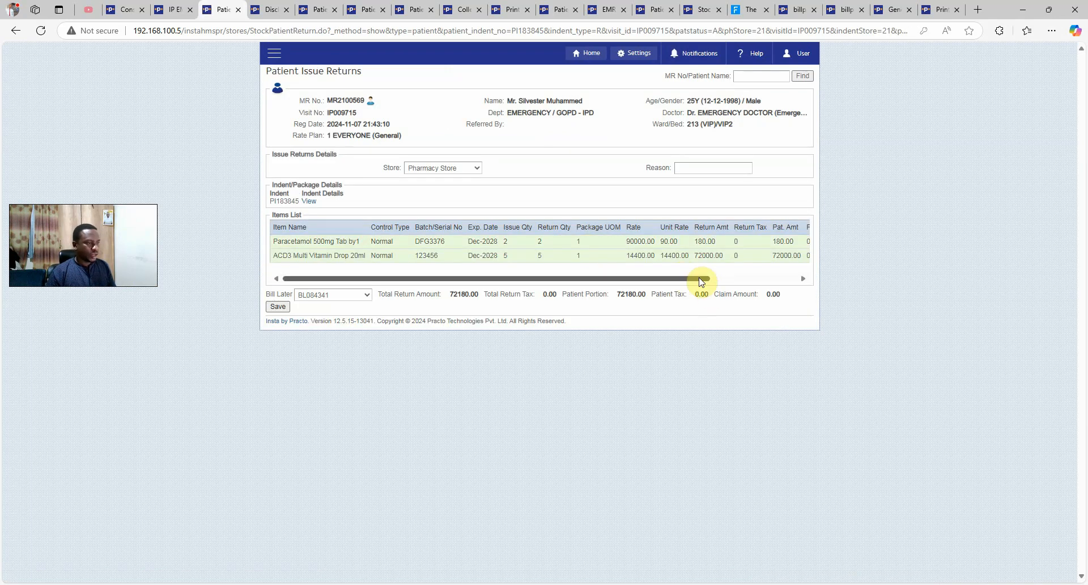
left_click_drag(699, 279, 616, 315)
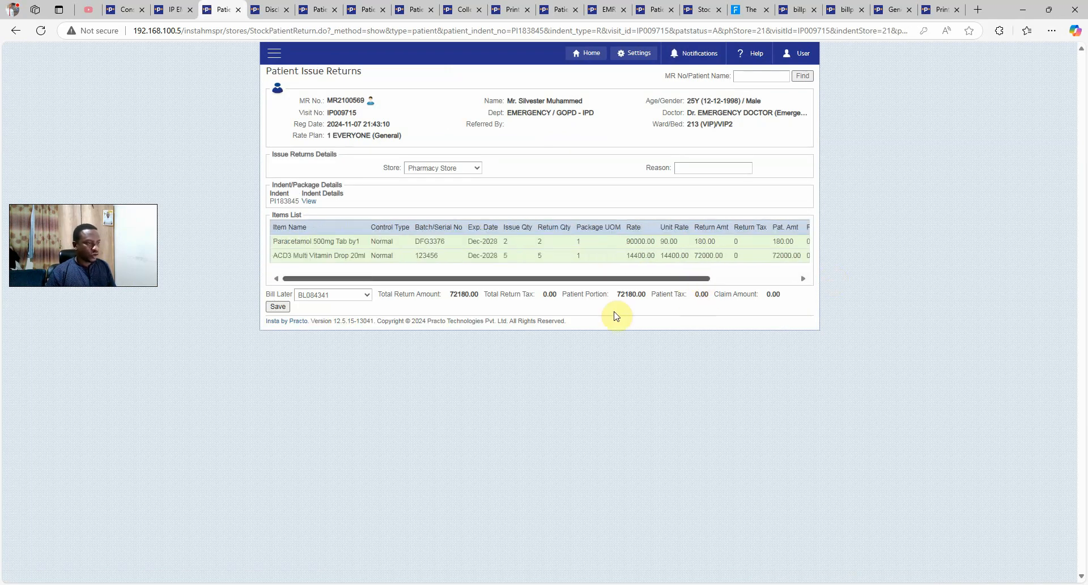
left_click(283, 308)
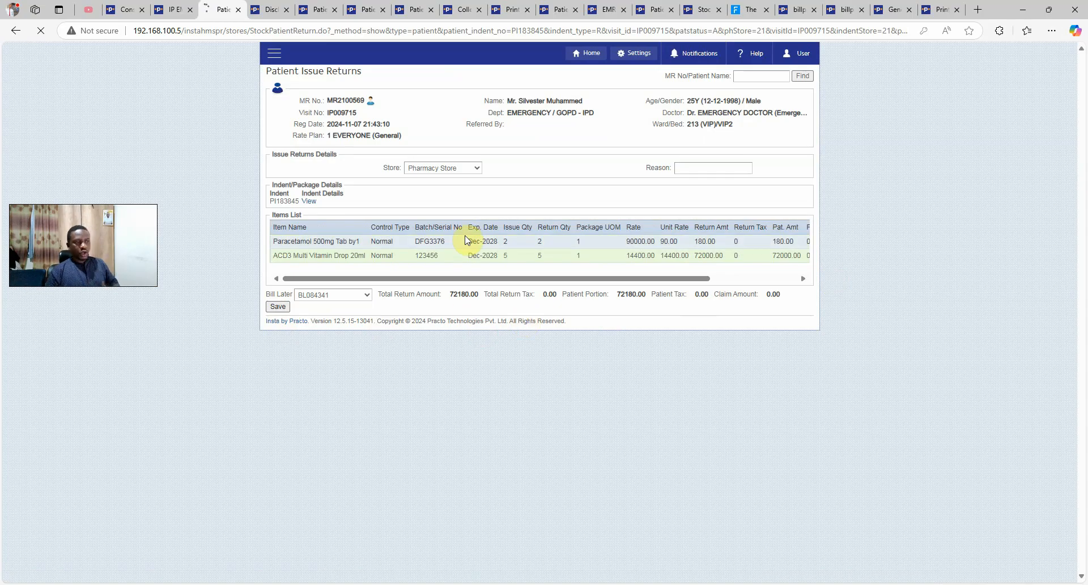
Print the 72,180.00 issue return slip and return to the IP EMR
left_click_drag(691, 264, 765, 275)
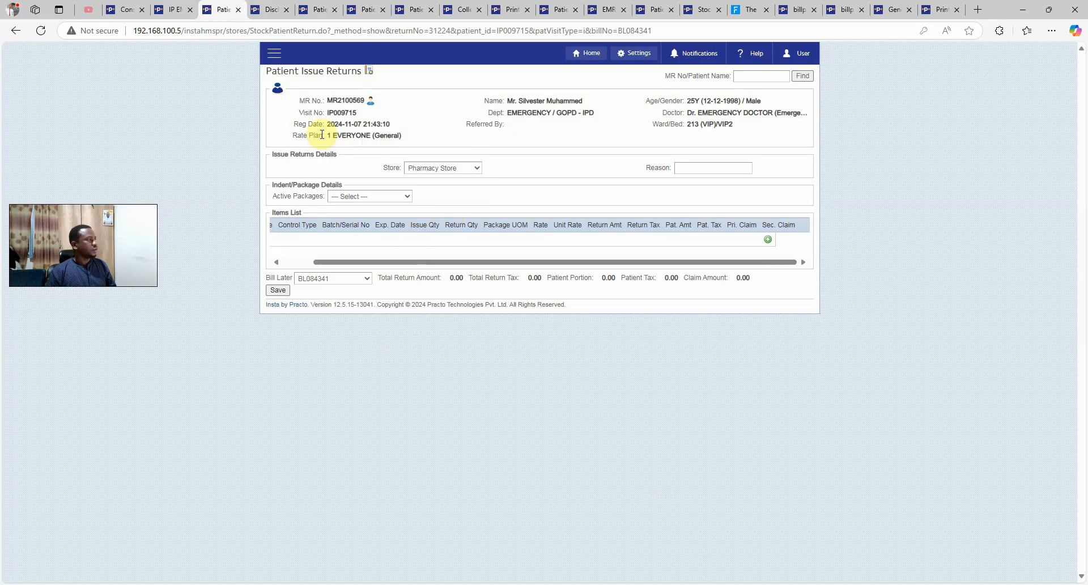
left_click(370, 76)
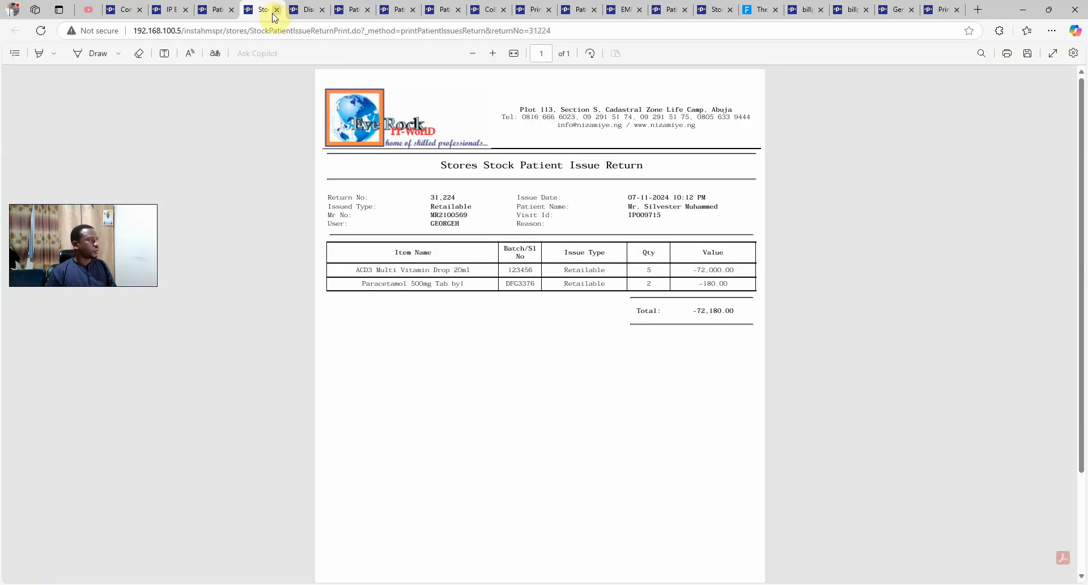
left_click(276, 10)
left_click(170, 10)
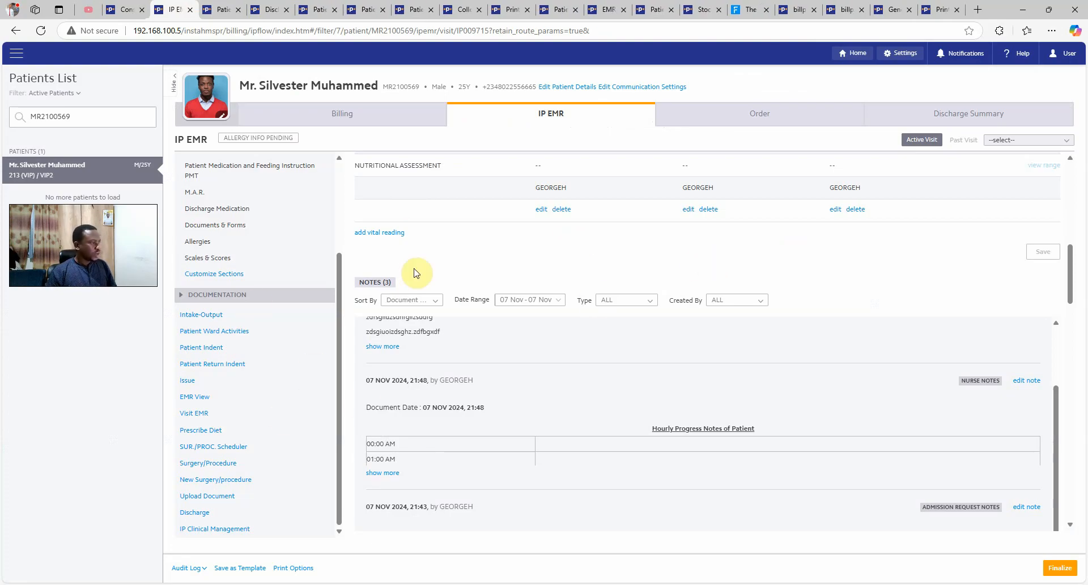
scroll(418, 271, "down", 1)
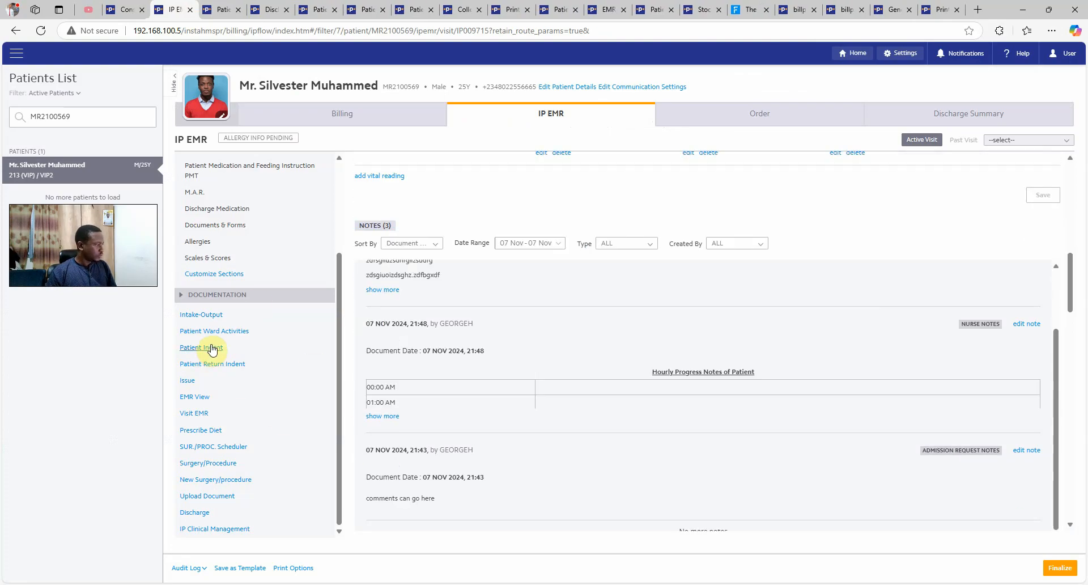
left_click(196, 512)
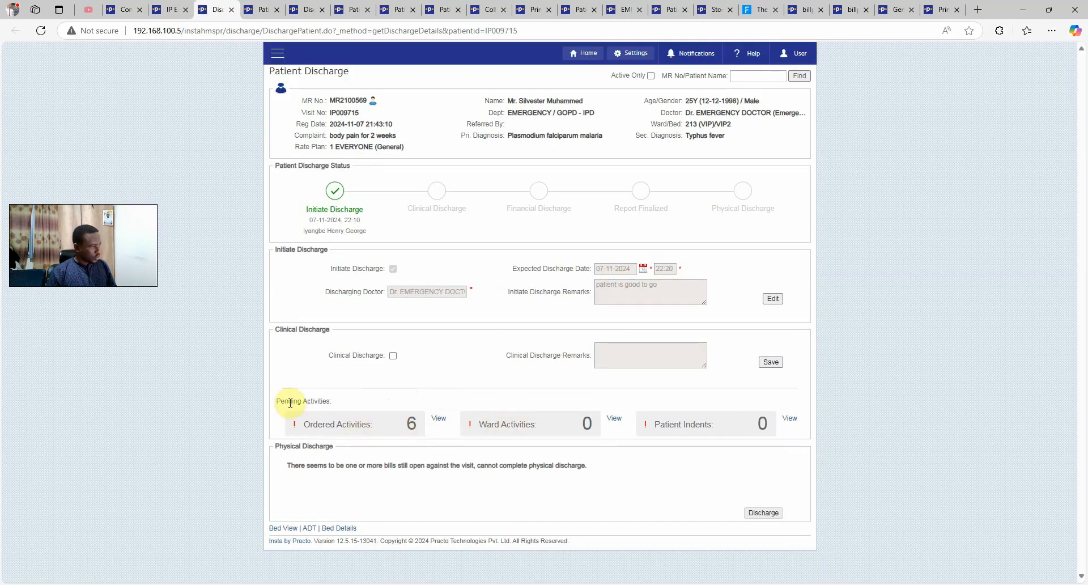
left_click_drag(289, 402, 320, 402)
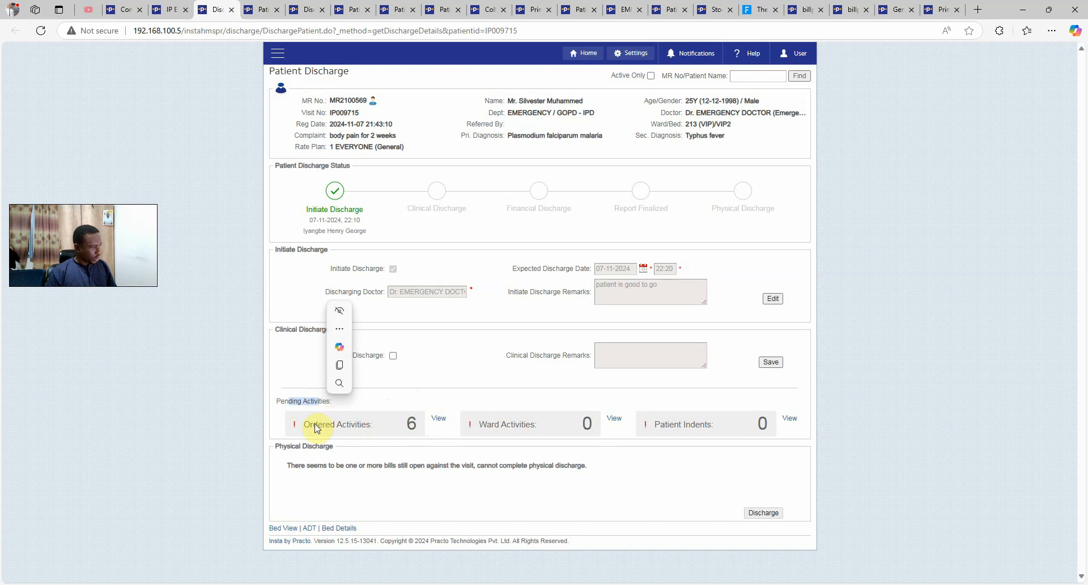
triple_click(315, 426)
left_click(438, 422)
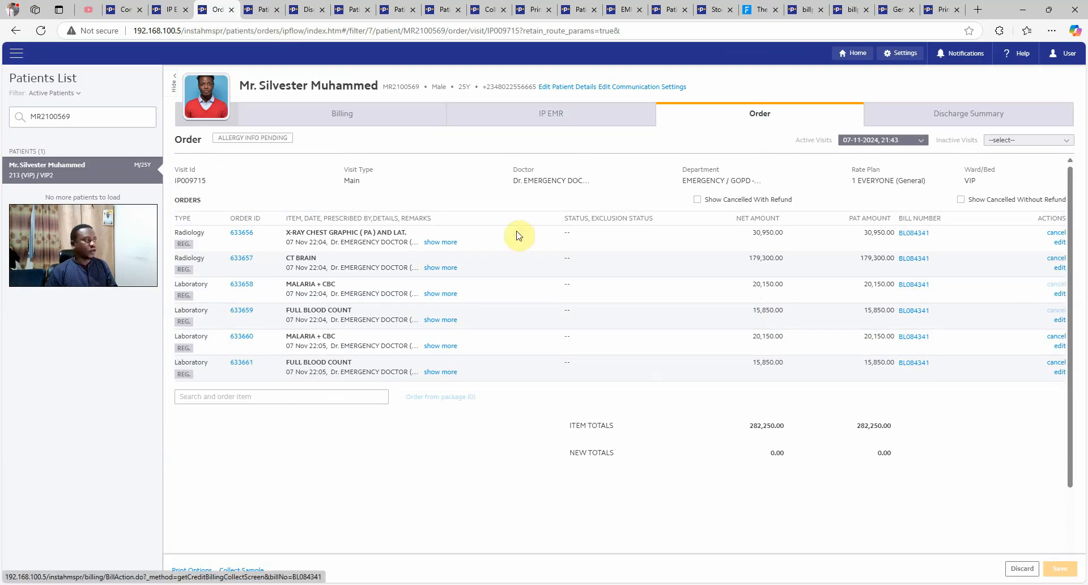
left_click(16, 31)
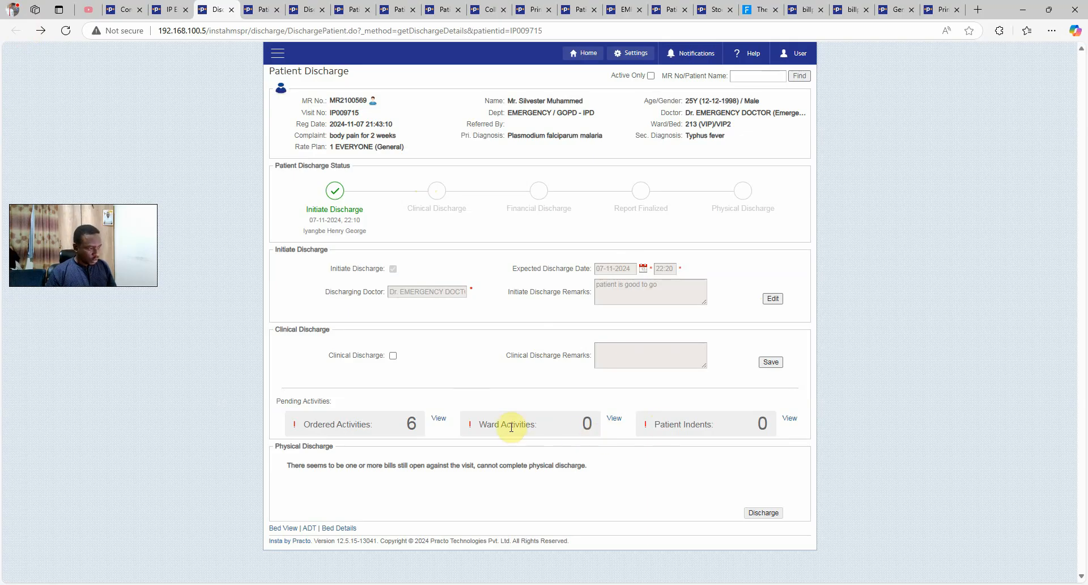
left_click_drag(521, 426, 511, 426)
left_click(581, 435)
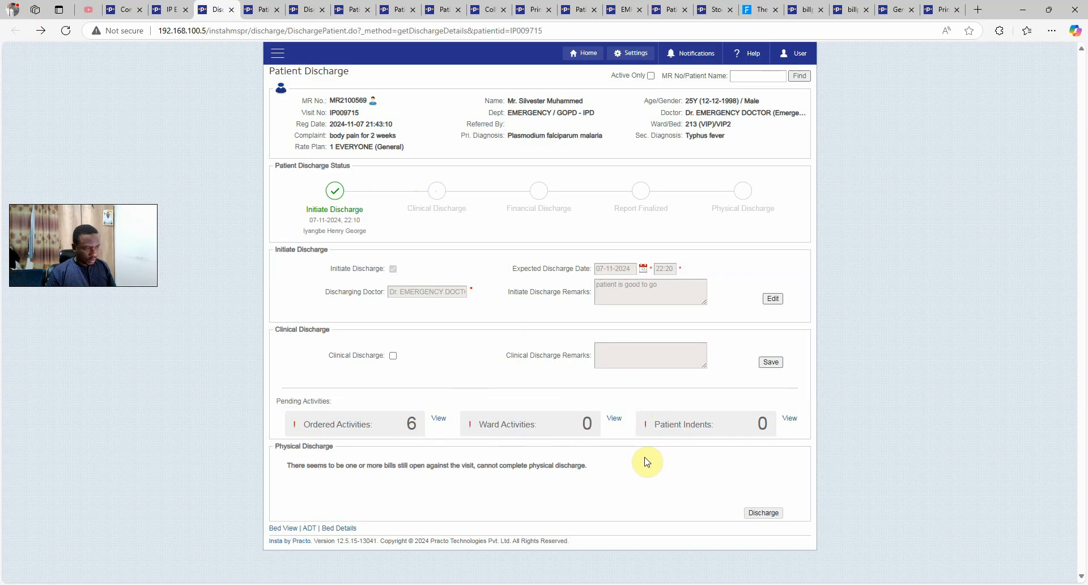
left_click_drag(707, 426, 700, 450)
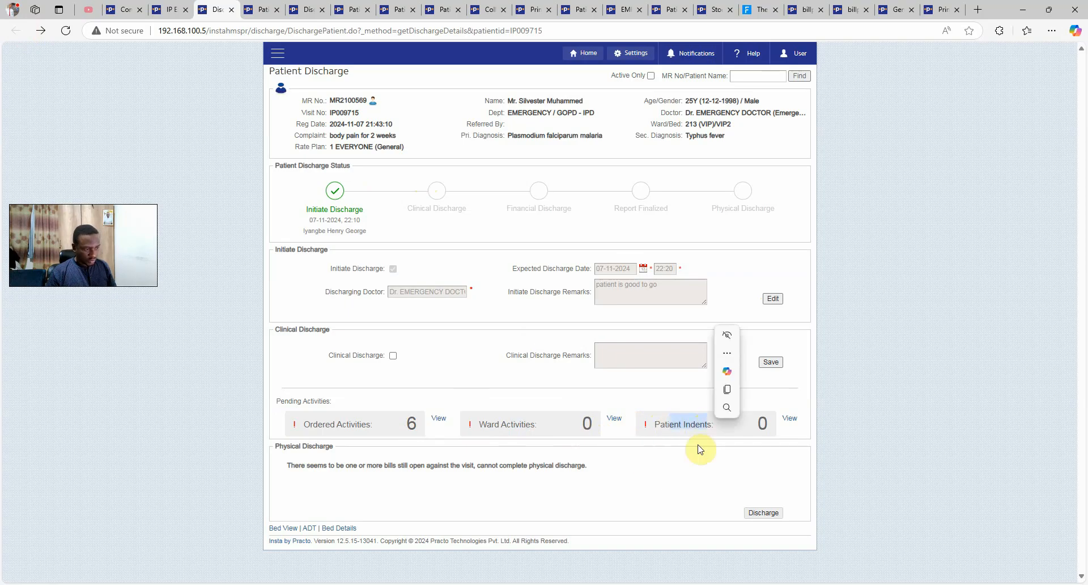
left_click(715, 432)
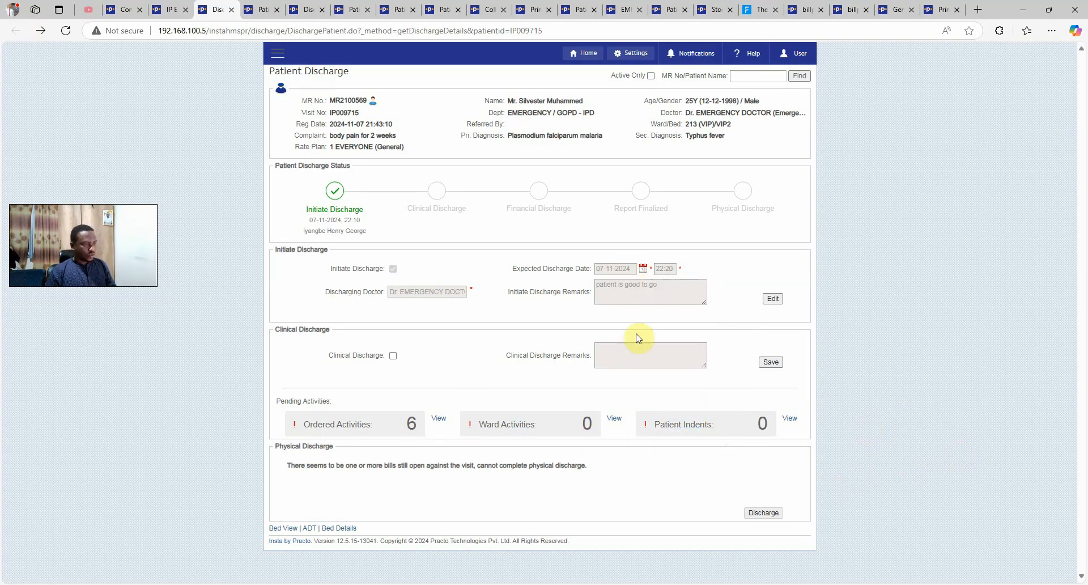
Record clinical discharge with remark 'all drugs taken and medications completed.', accepting pending activities
left_click(393, 356)
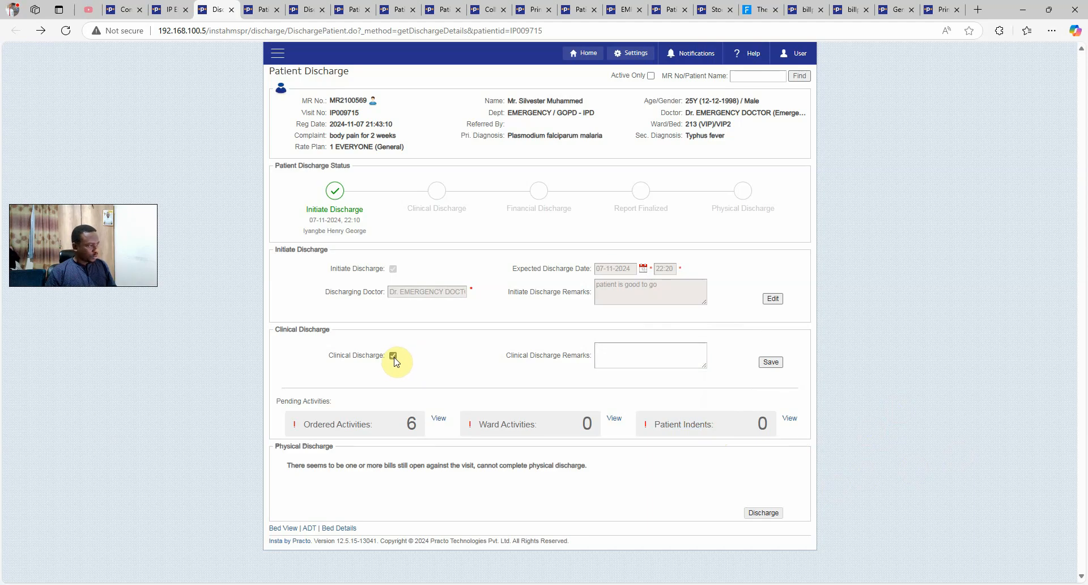
left_click(656, 355)
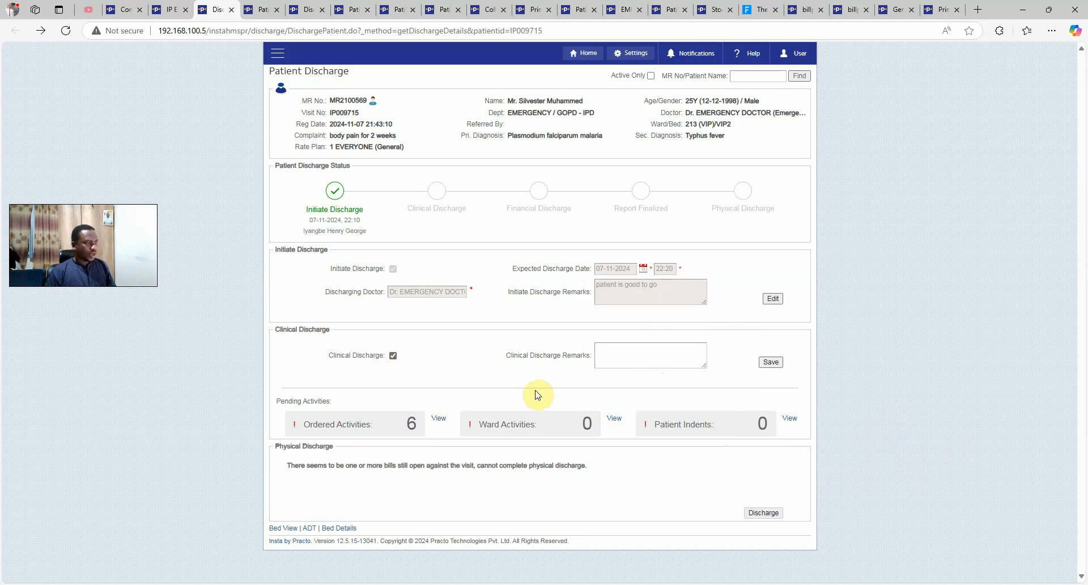
type("al")
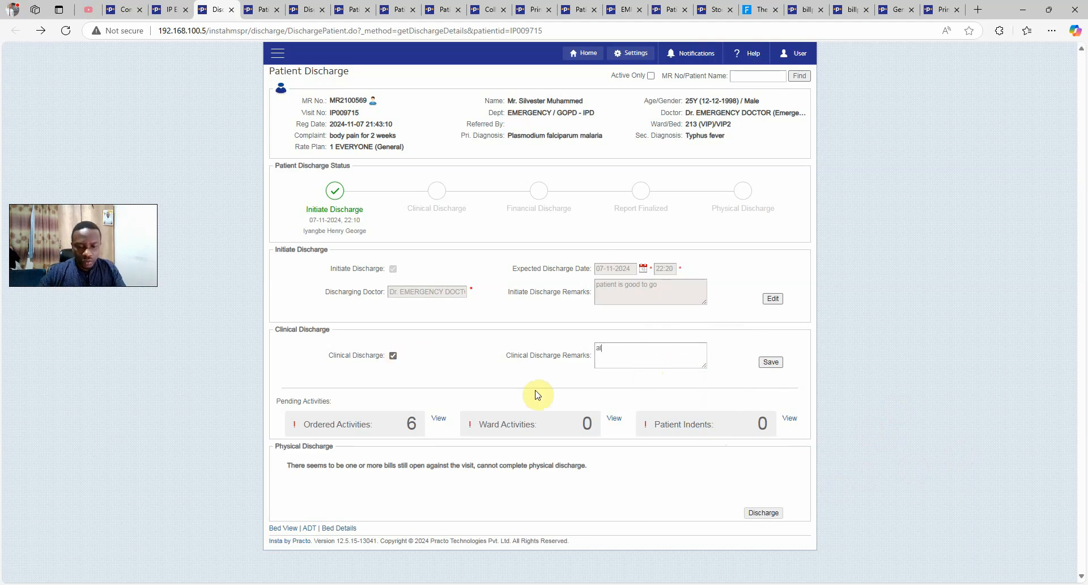
type("l drugs taken and medications completed.")
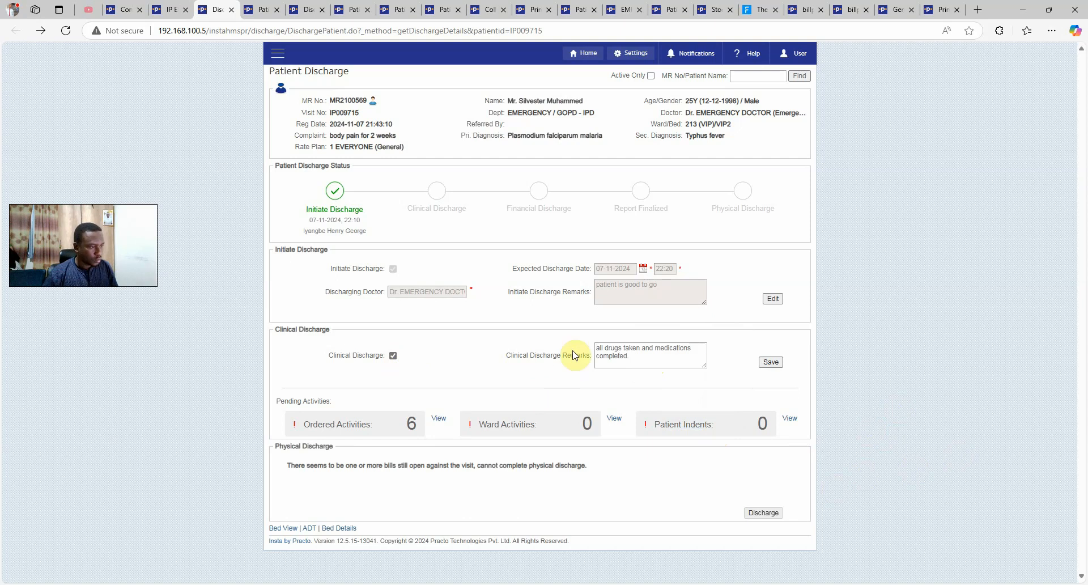
left_click(770, 363)
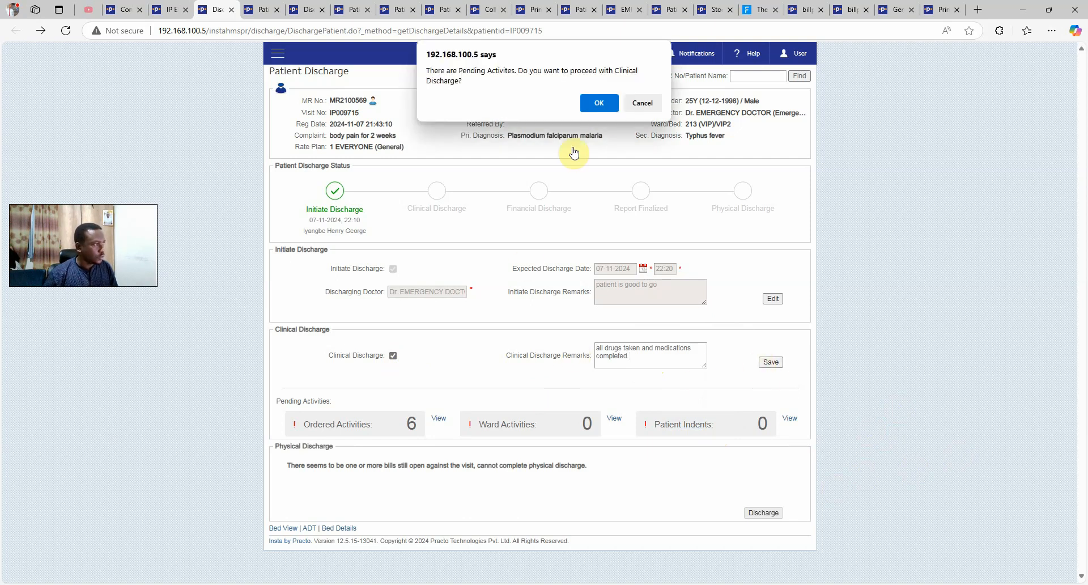
left_click(600, 103)
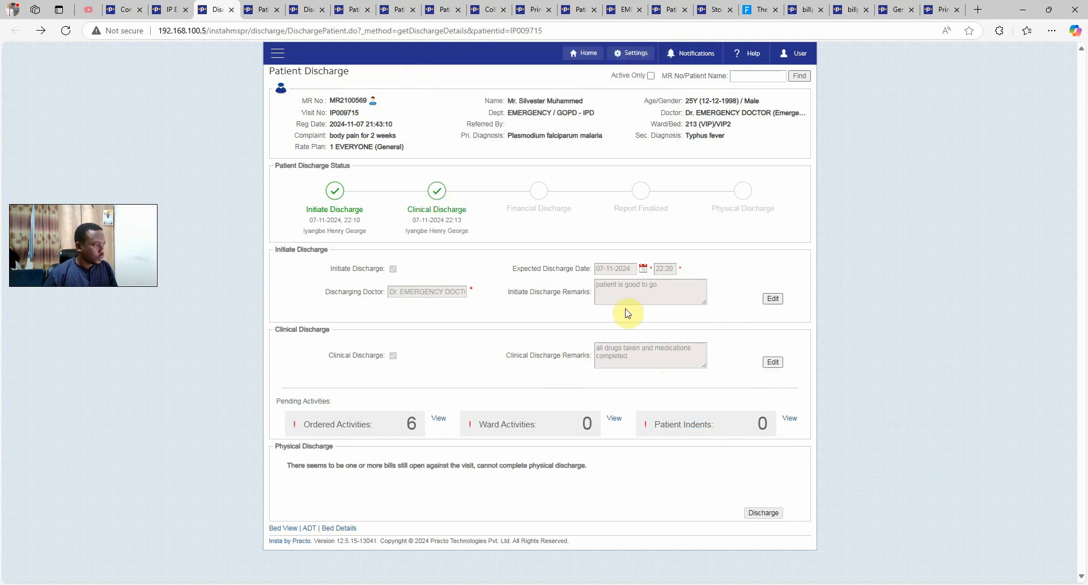
double_click(437, 213)
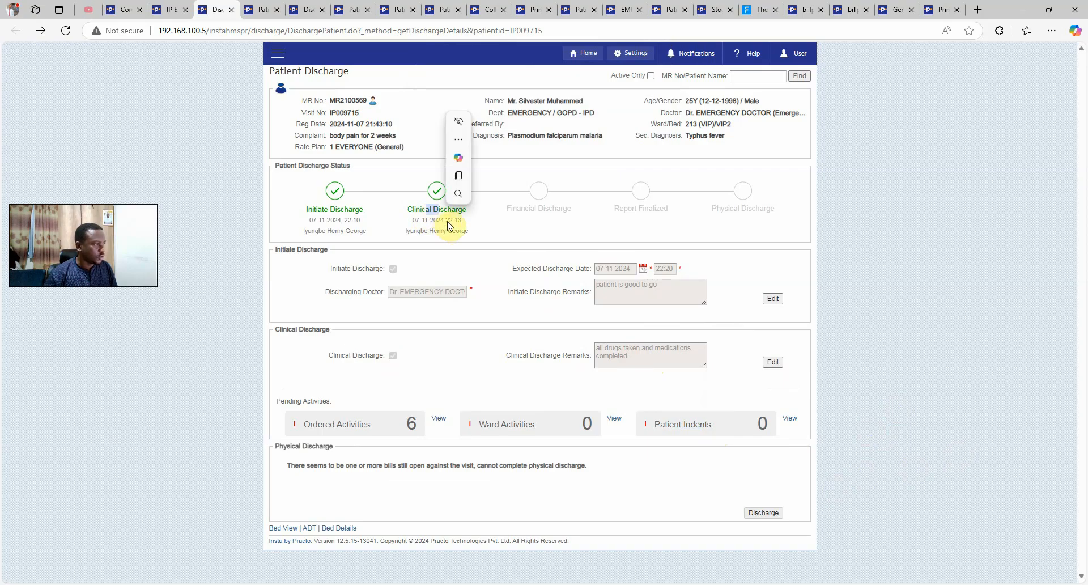
left_click(449, 223)
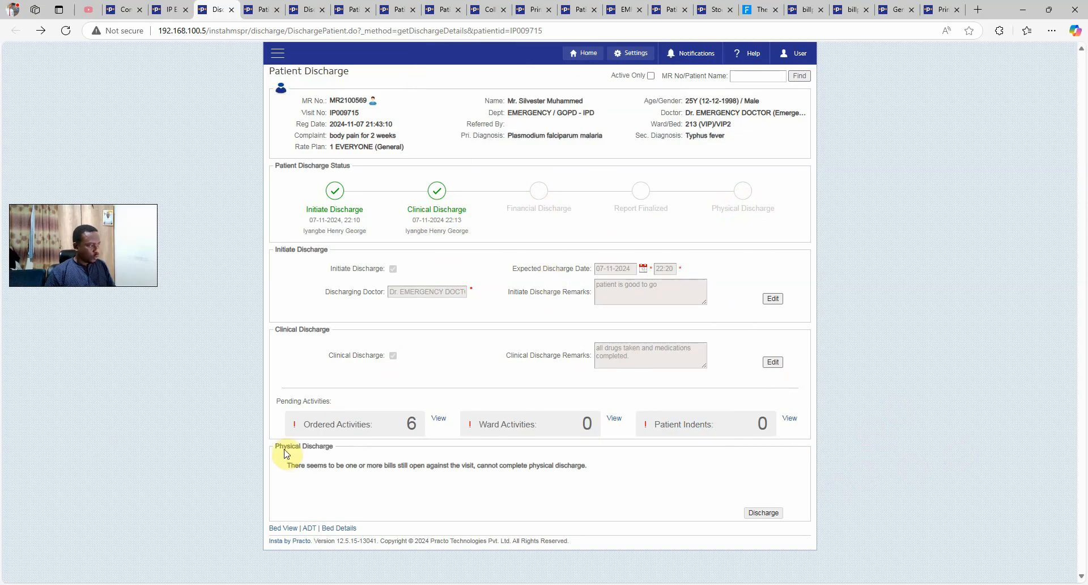
left_click_drag(284, 446, 352, 457)
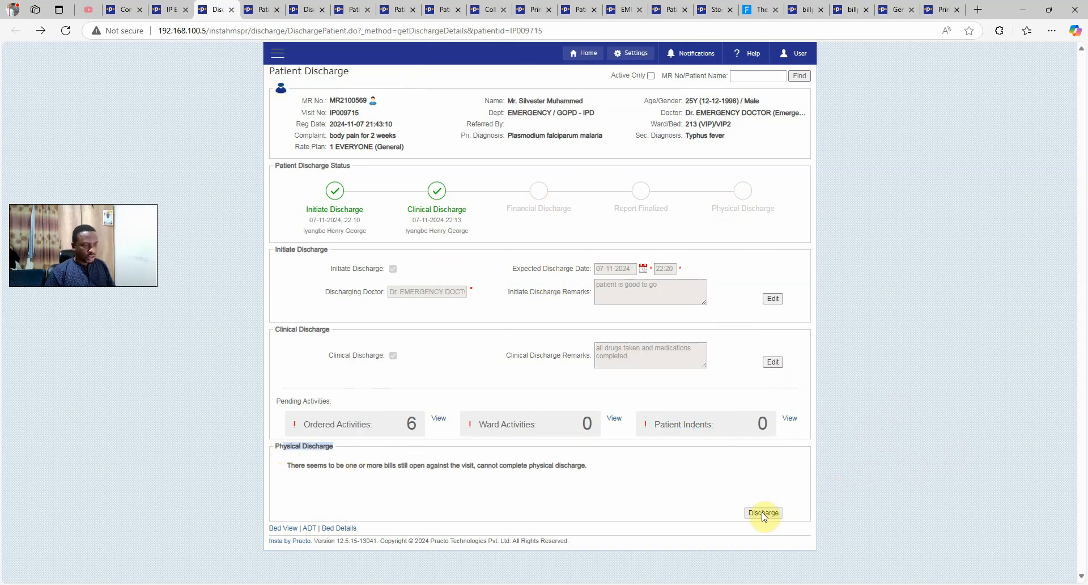
left_click(287, 447)
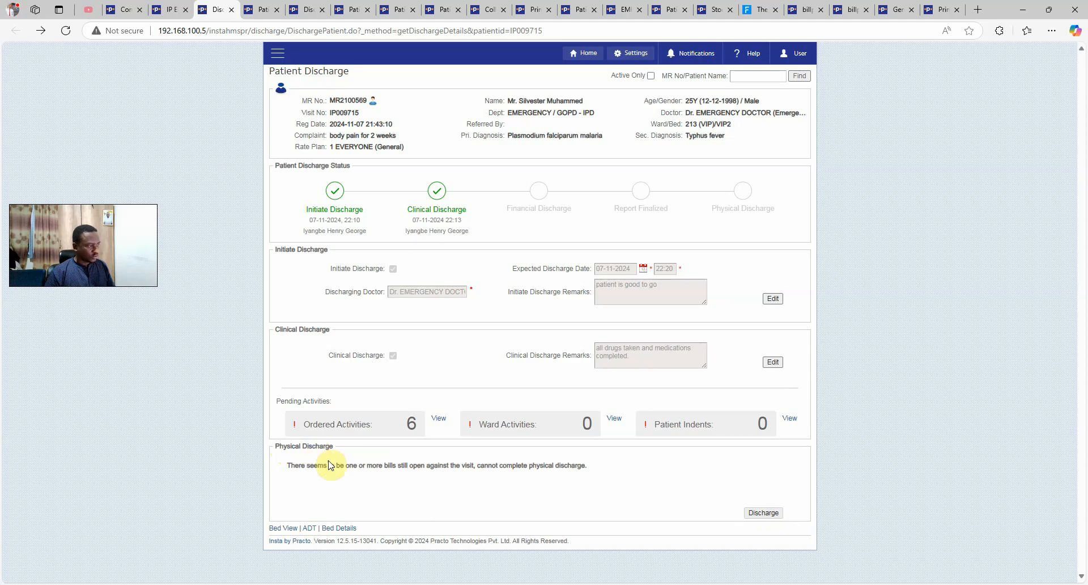
left_click_drag(291, 448, 372, 466)
left_click(591, 487)
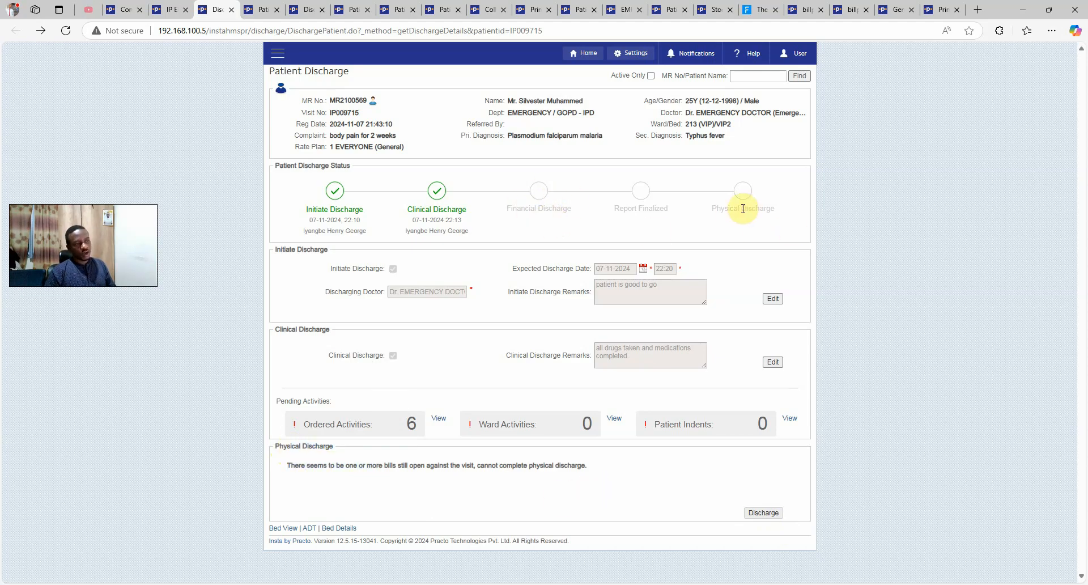
left_click_drag(728, 208, 761, 206)
left_click_drag(619, 209, 660, 211)
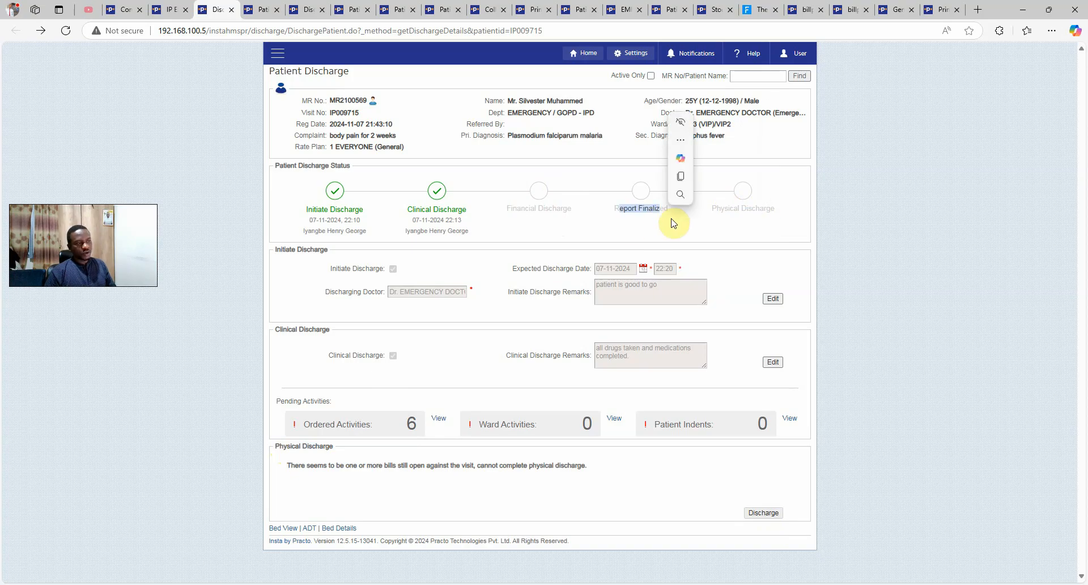
left_click(670, 223)
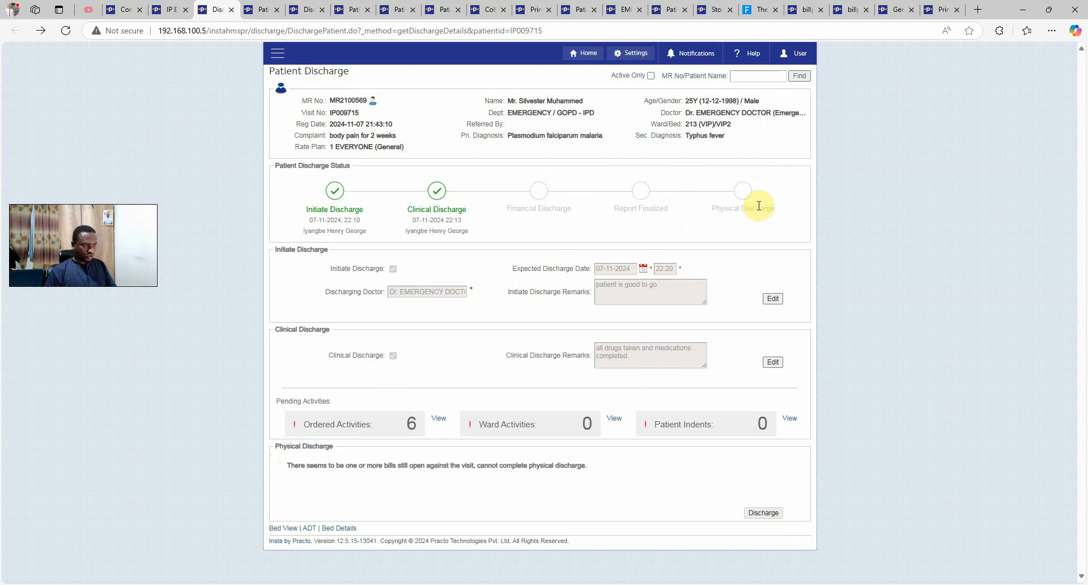
left_click_drag(719, 207, 898, 255)
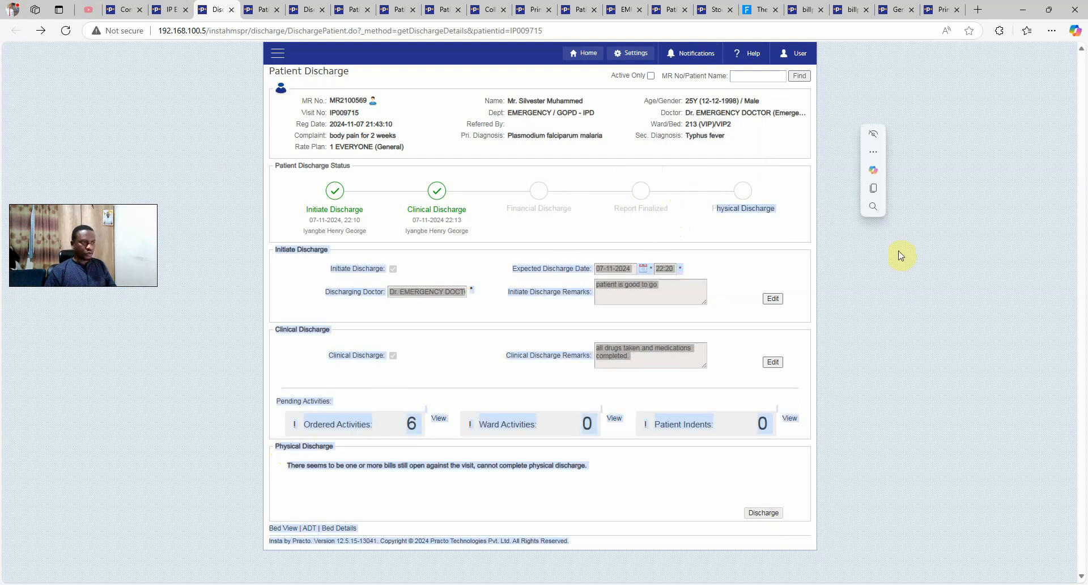
left_click(928, 314)
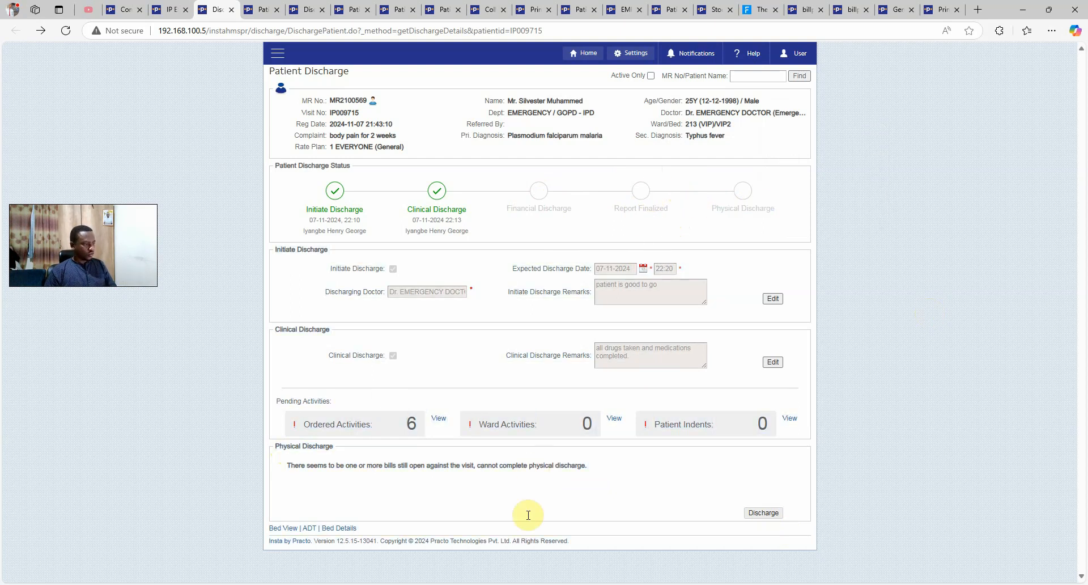
Review the patient's current VIP bed record in Bed Details, leaving it unchanged
left_click(292, 533)
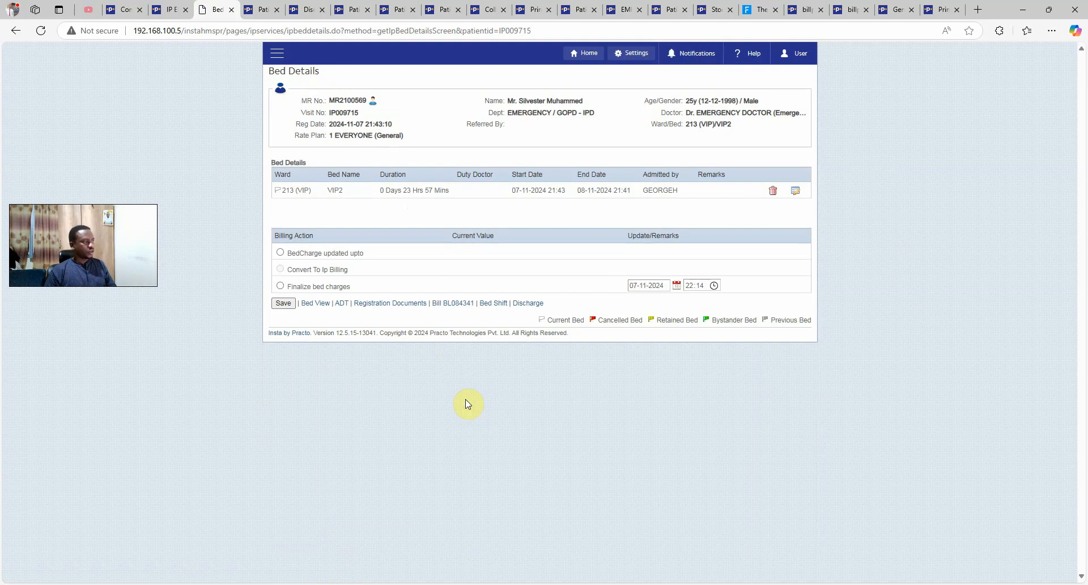
left_click(794, 191)
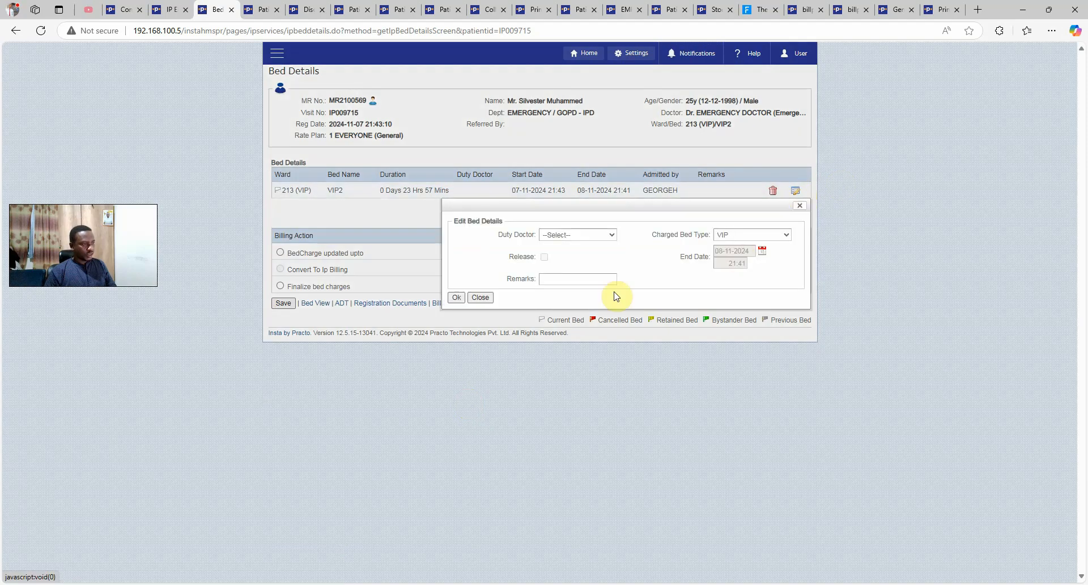
left_click(727, 236)
left_click(728, 236)
left_click(601, 236)
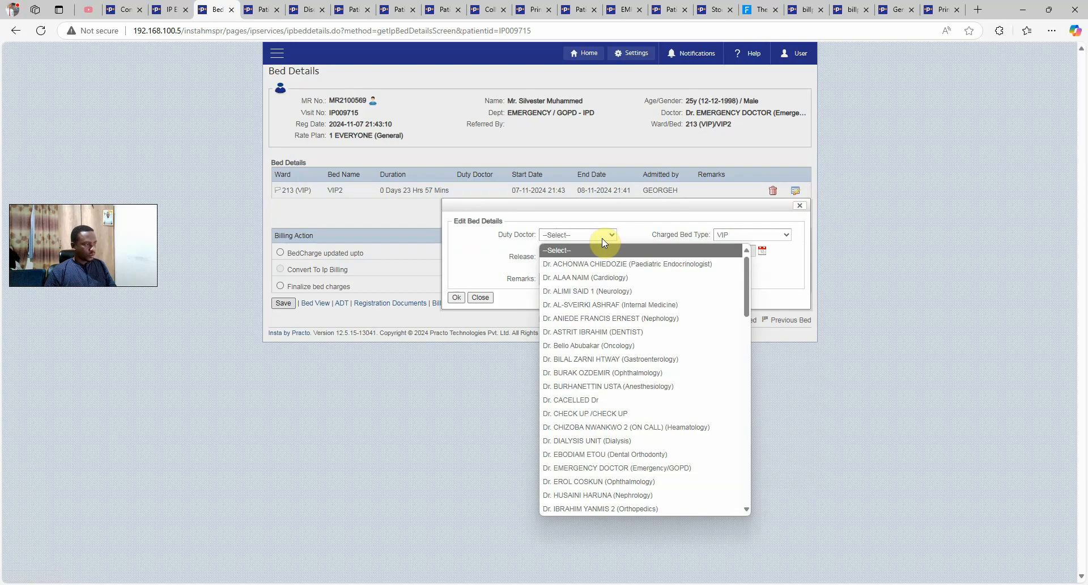
left_click(602, 238)
left_click(479, 297)
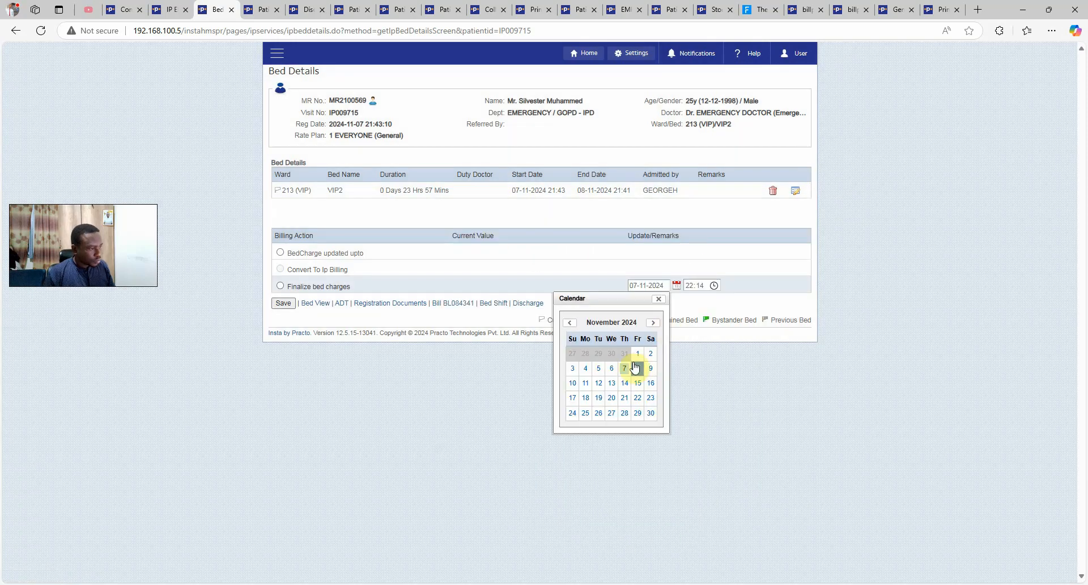
Finalize the bed charges up to 07-11-2024 and confirm
left_click(612, 370)
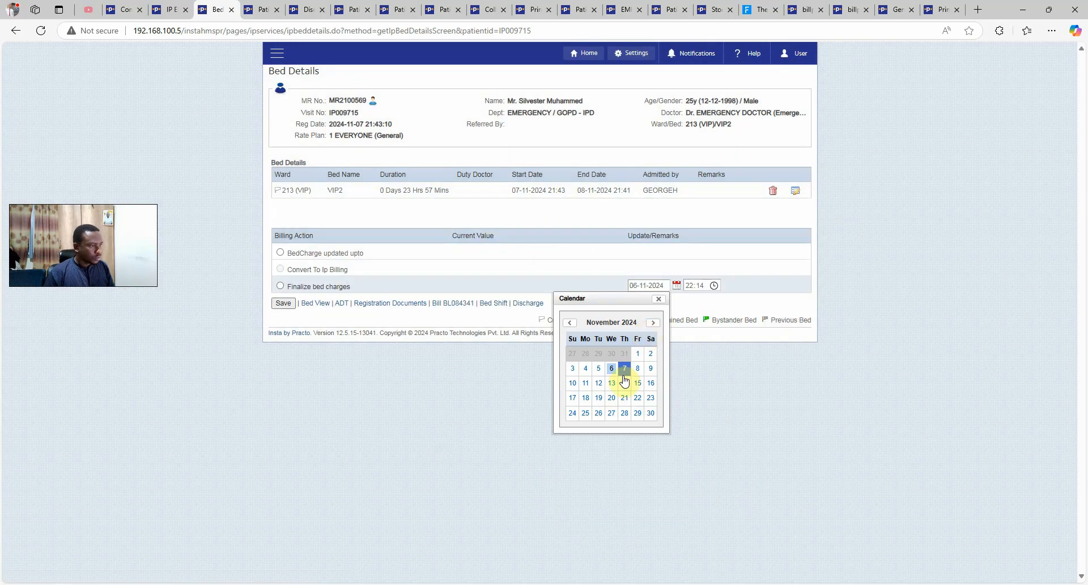
left_click(624, 369)
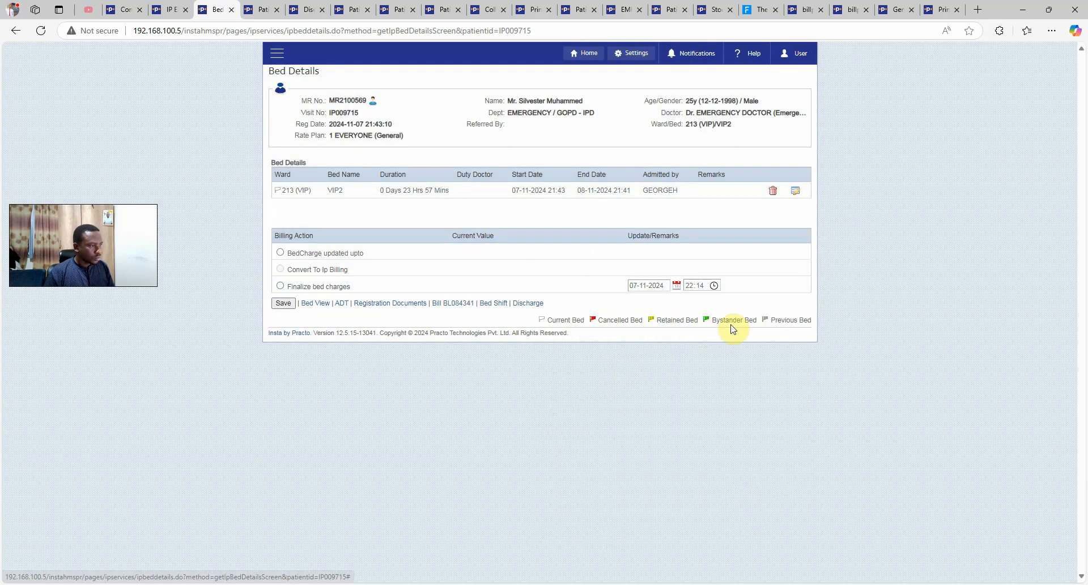
left_click(283, 304)
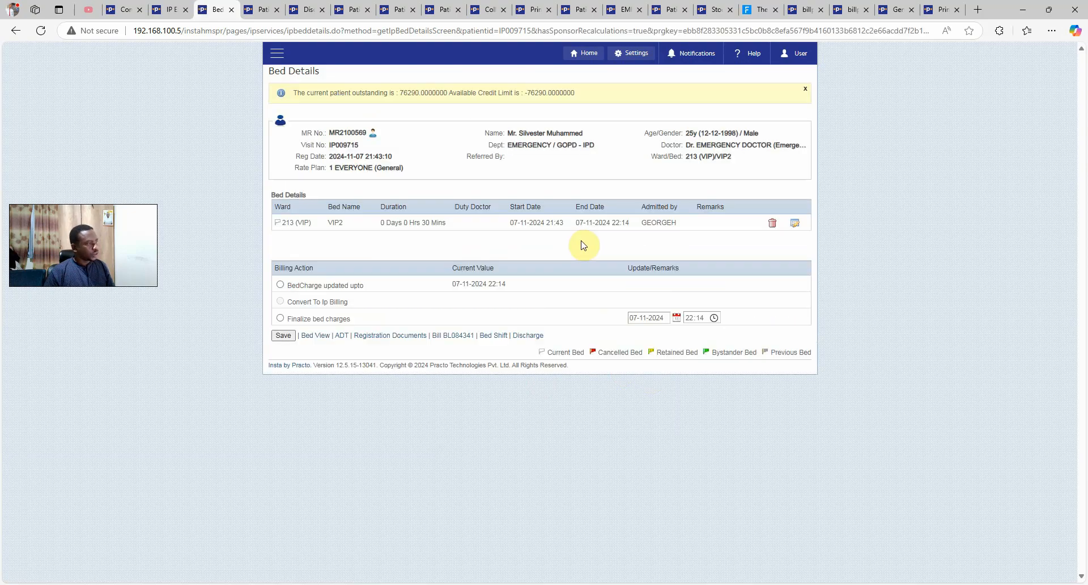
left_click(281, 318)
left_click(284, 338)
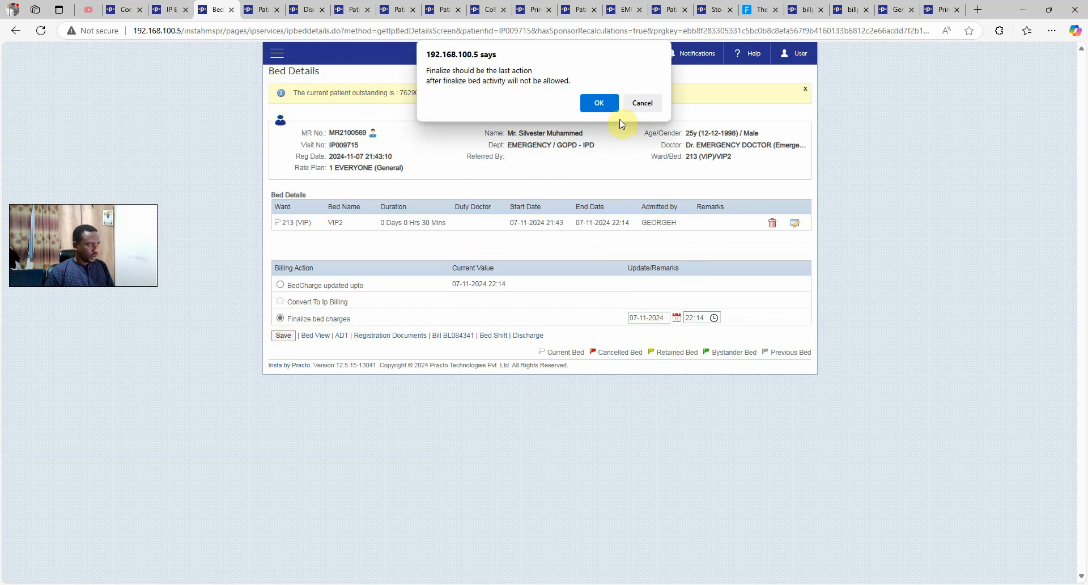
left_click(605, 108)
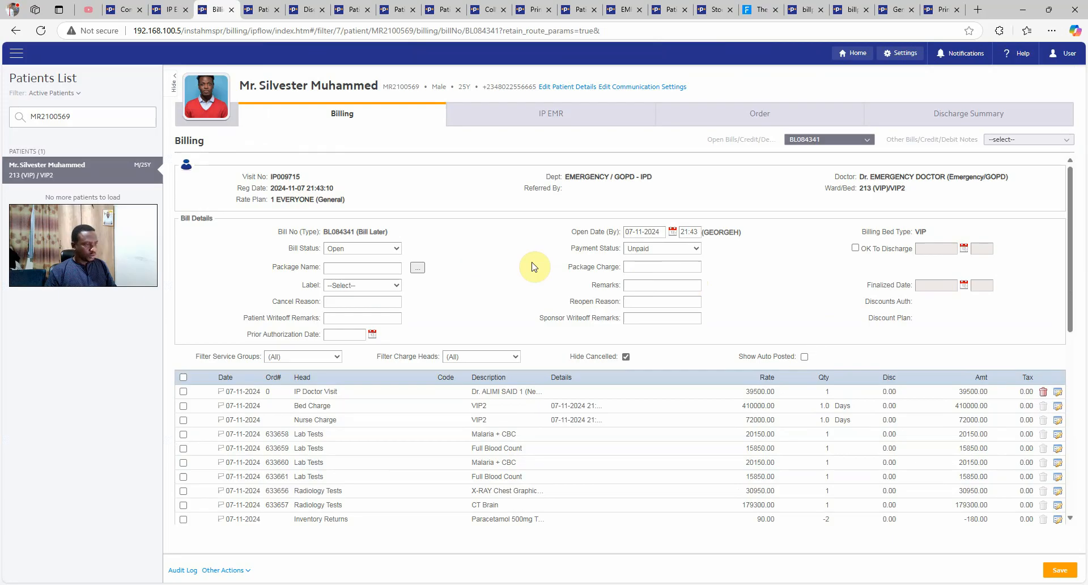
Enter a Settlement payment of the 76290.00 patient due amount
scroll(444, 272, "down", 4)
mouse_move(1030, 395)
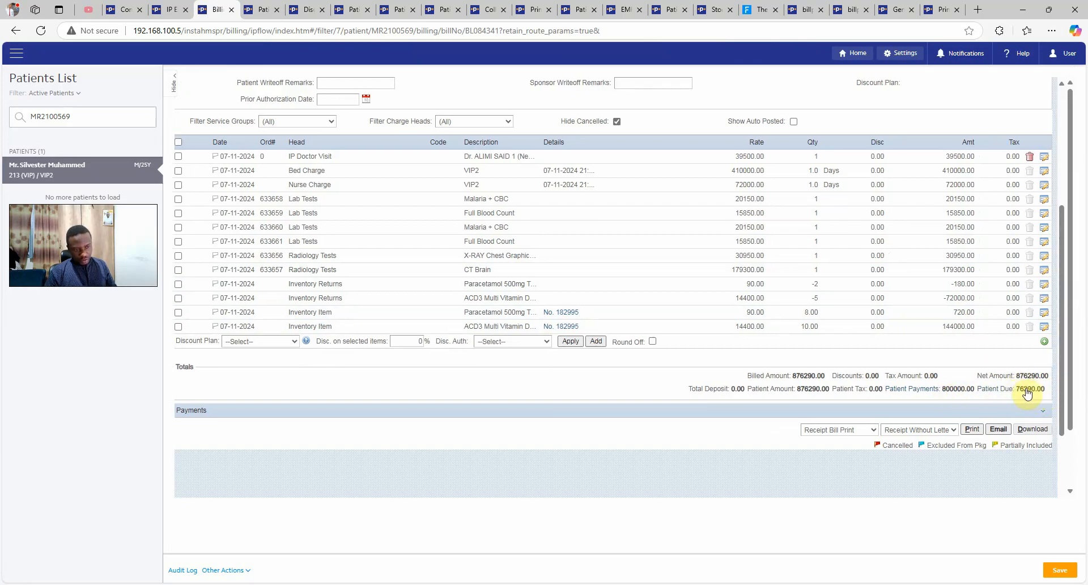
left_click(786, 413)
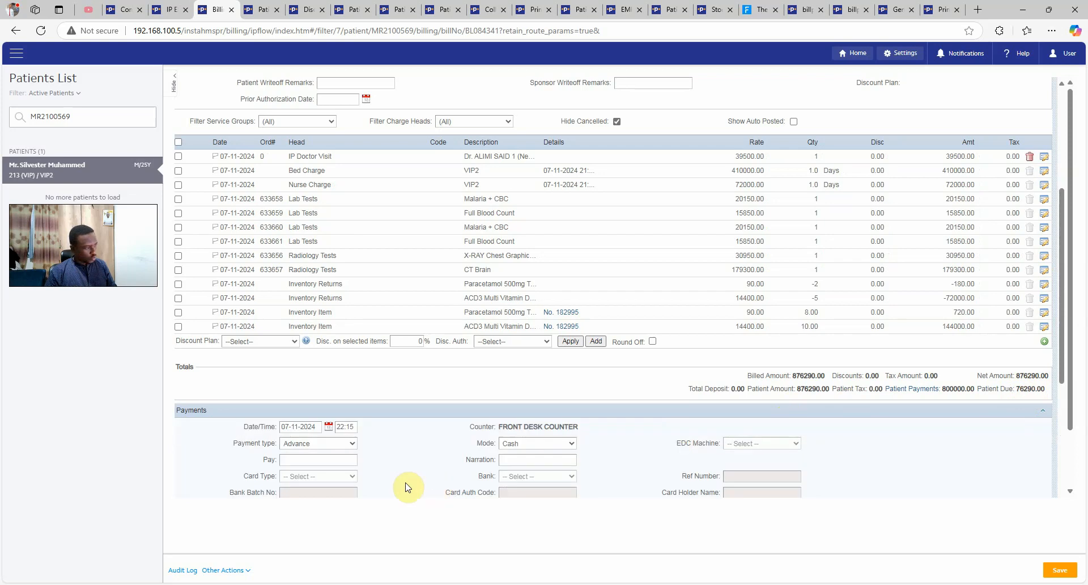
left_click(352, 452)
left_click(340, 458)
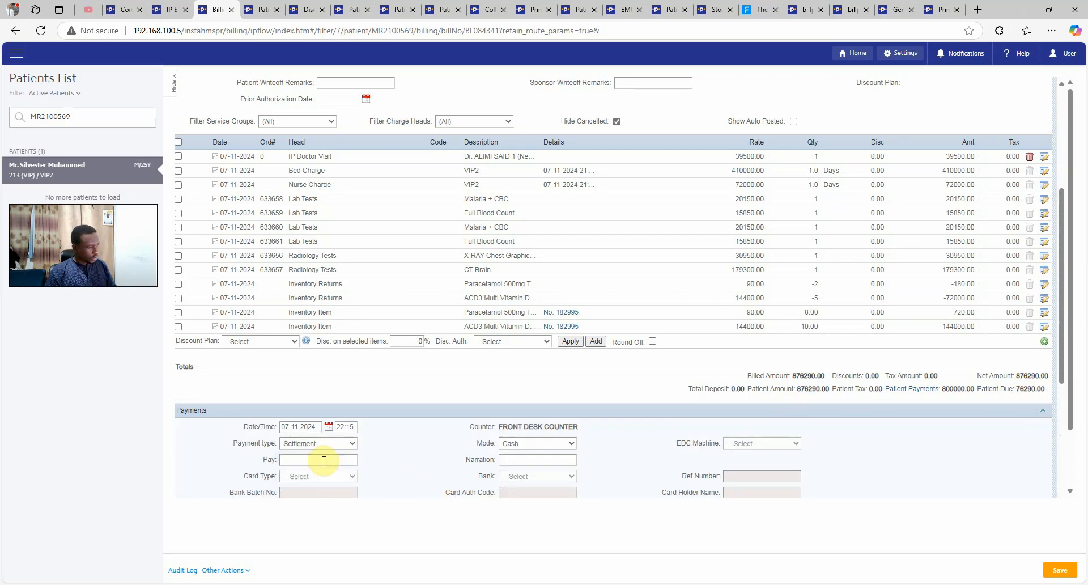
double_click(1026, 389)
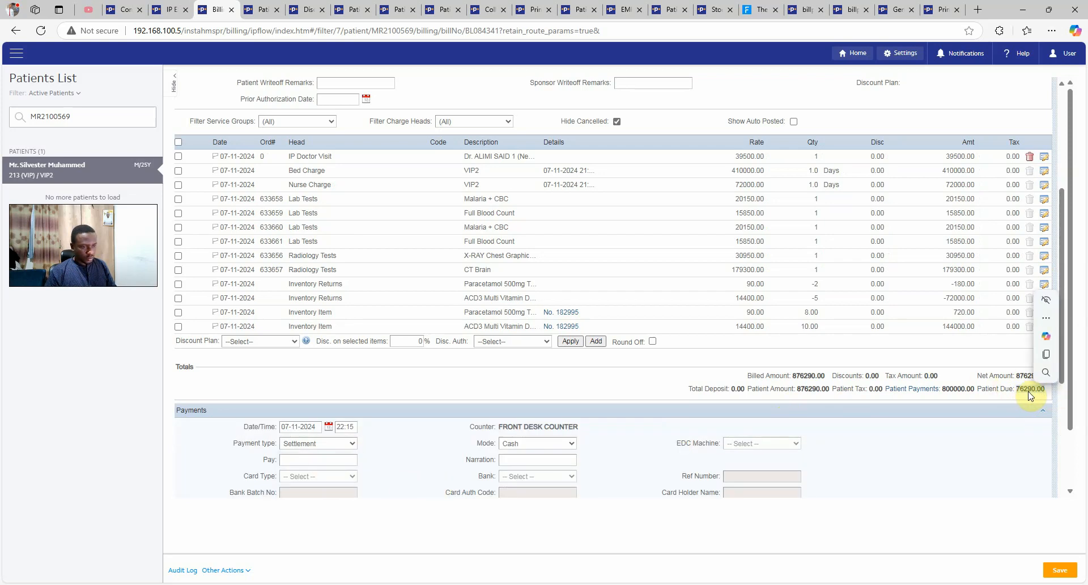
left_click_drag(1027, 391, 324, 473)
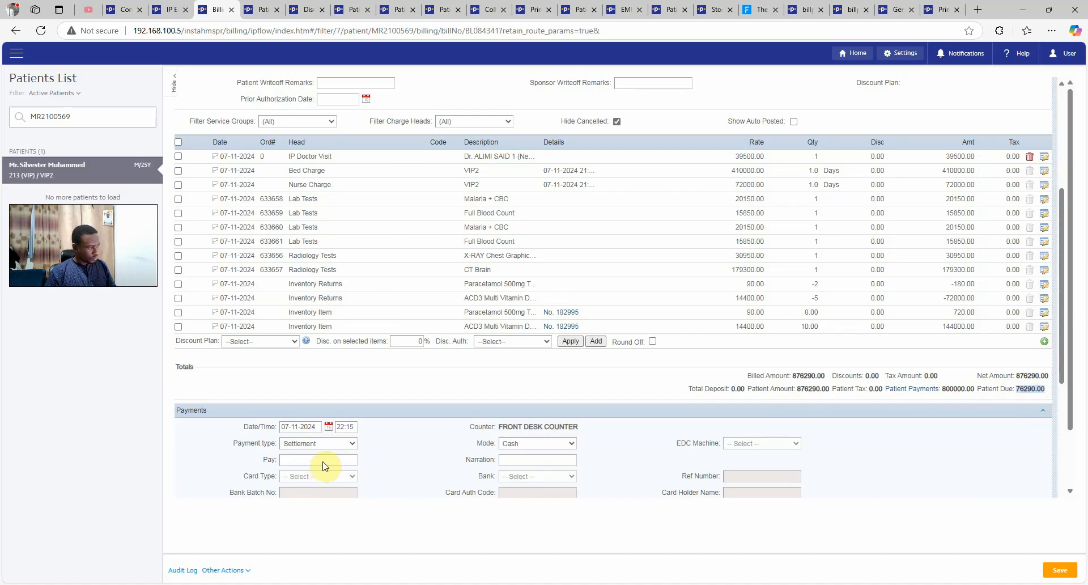
left_click_drag(310, 492, 302, 459)
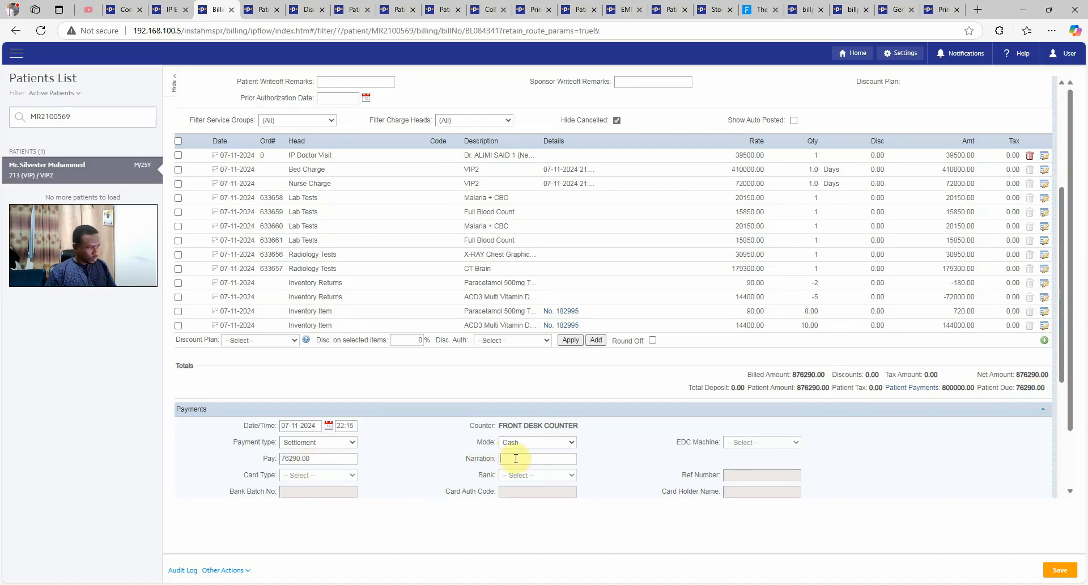
Set the bill status to Closed
scroll(389, 485, "down", 3)
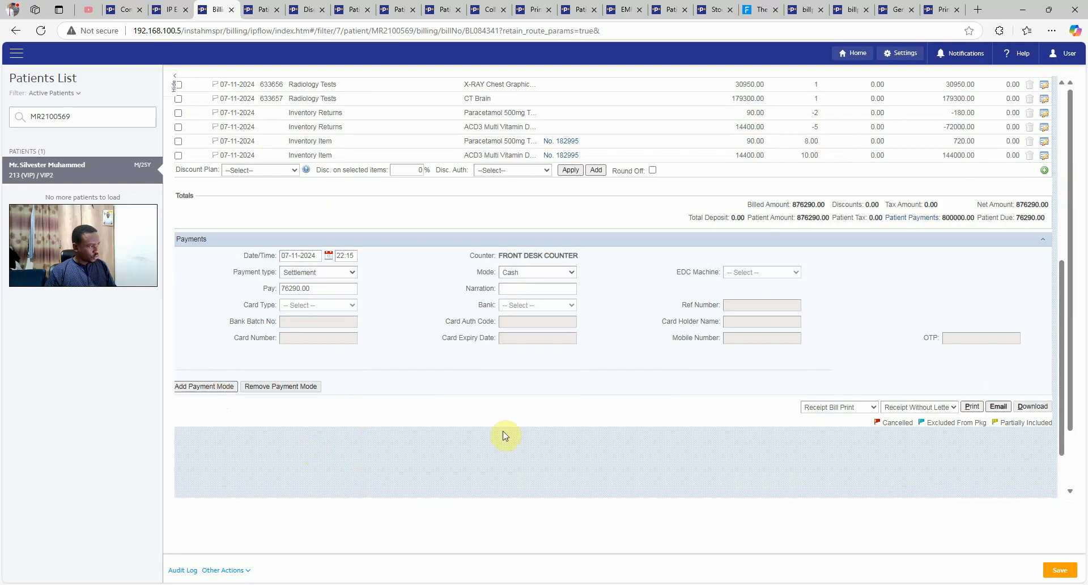
scroll(801, 492, "up", 6)
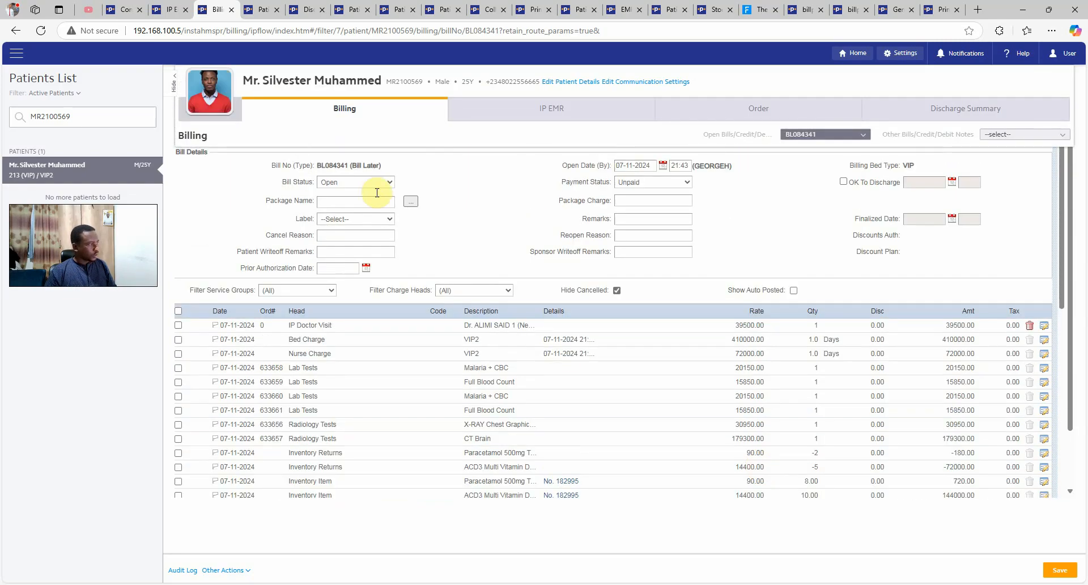
left_click(375, 182)
left_click(349, 225)
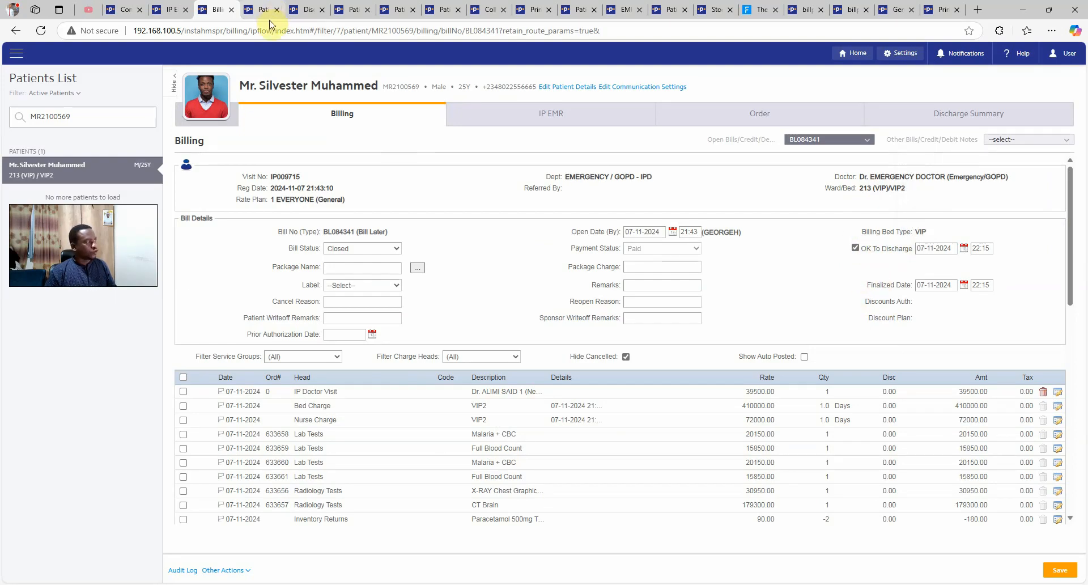
Confirm Financial Discharge is still pending, then save the settled, closed bill
left_click(249, 16)
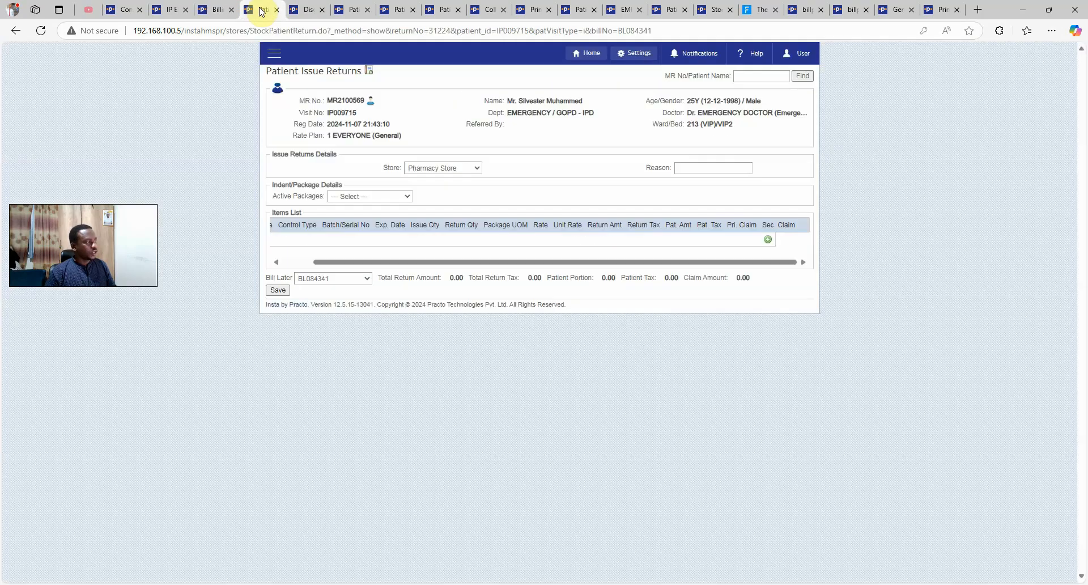
left_click(310, 13)
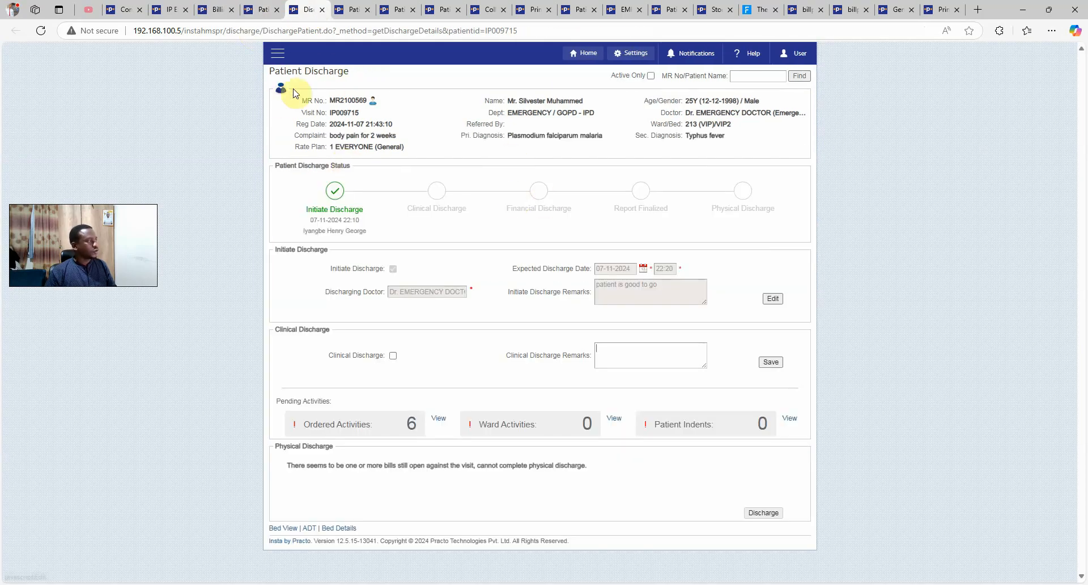
left_click_drag(520, 208, 560, 208)
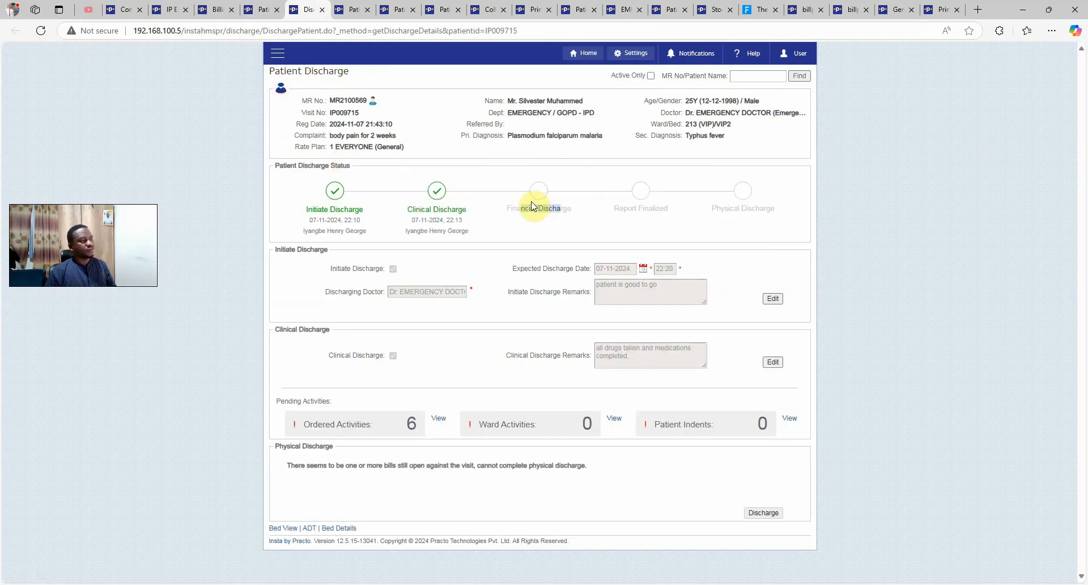
left_click(213, 6)
scroll(926, 439, "down", 1)
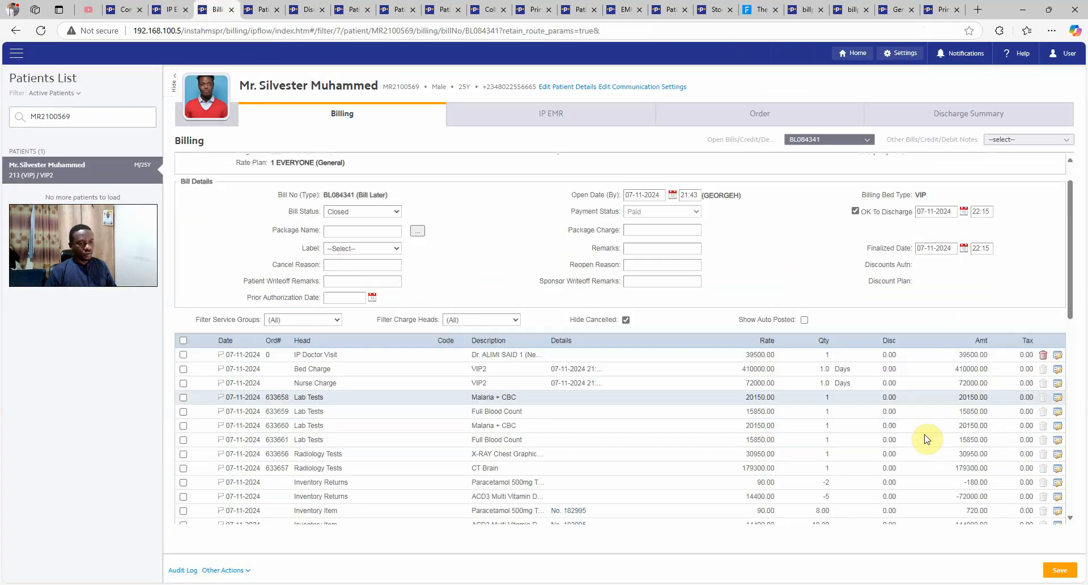
scroll(926, 439, "down", 3)
left_click(1055, 570)
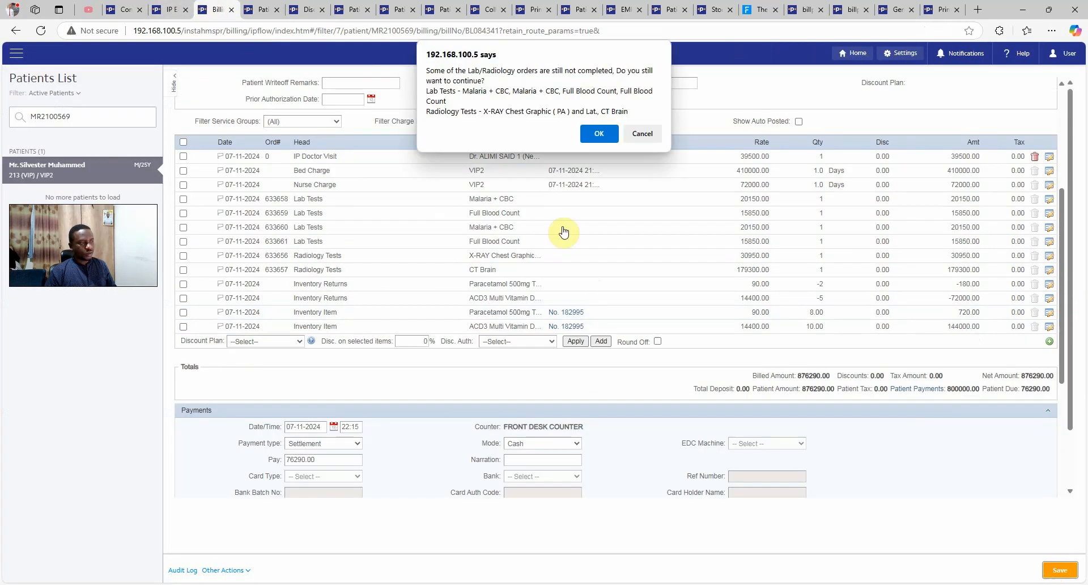
left_click(593, 133)
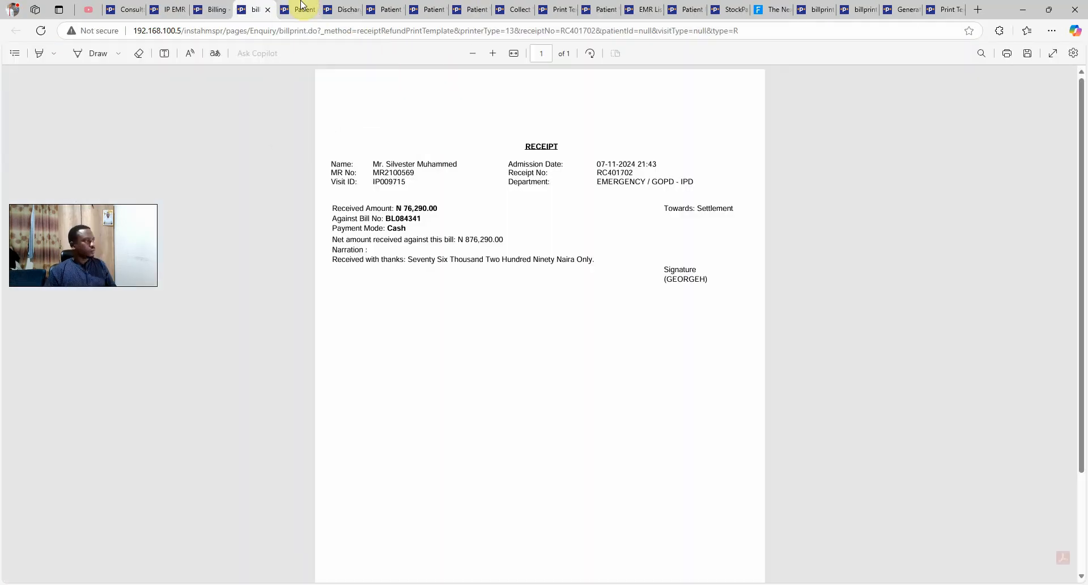
Close the settlement receipt and switch to the Patient Discharge page
mouse_move(301, 4)
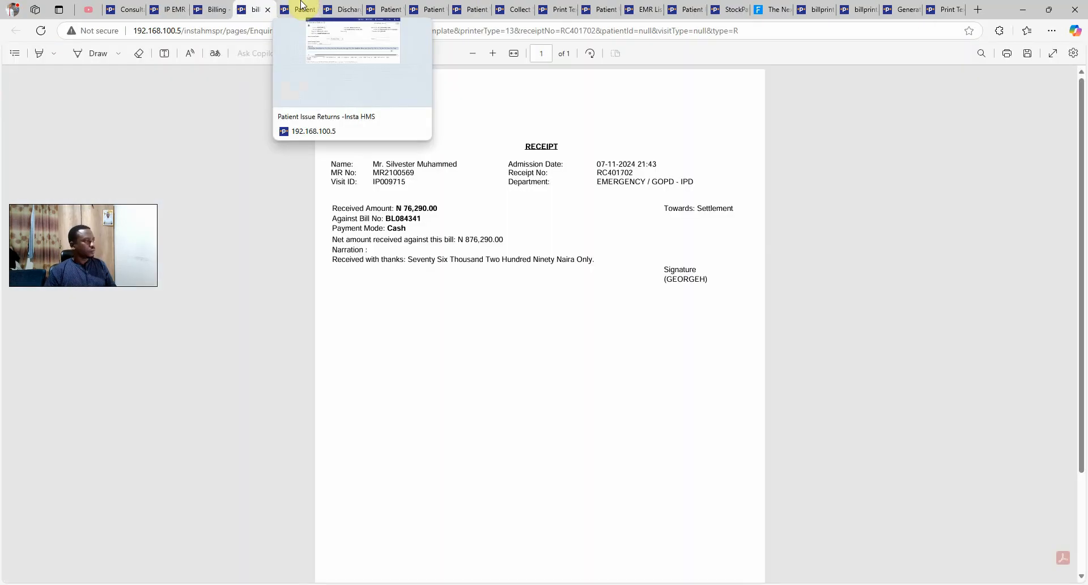
left_click(268, 9)
left_click(262, 10)
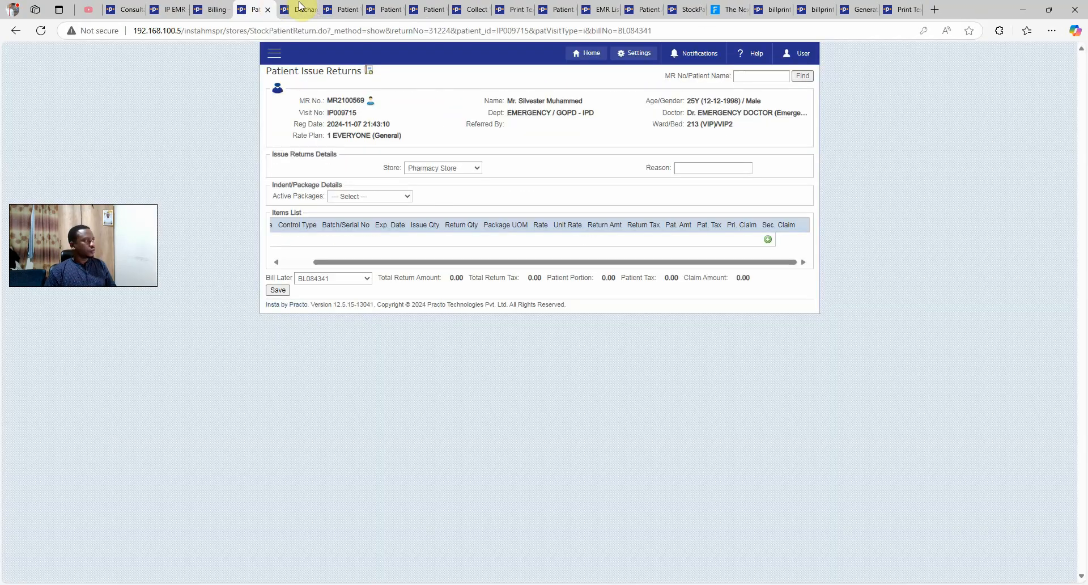
left_click(306, 8)
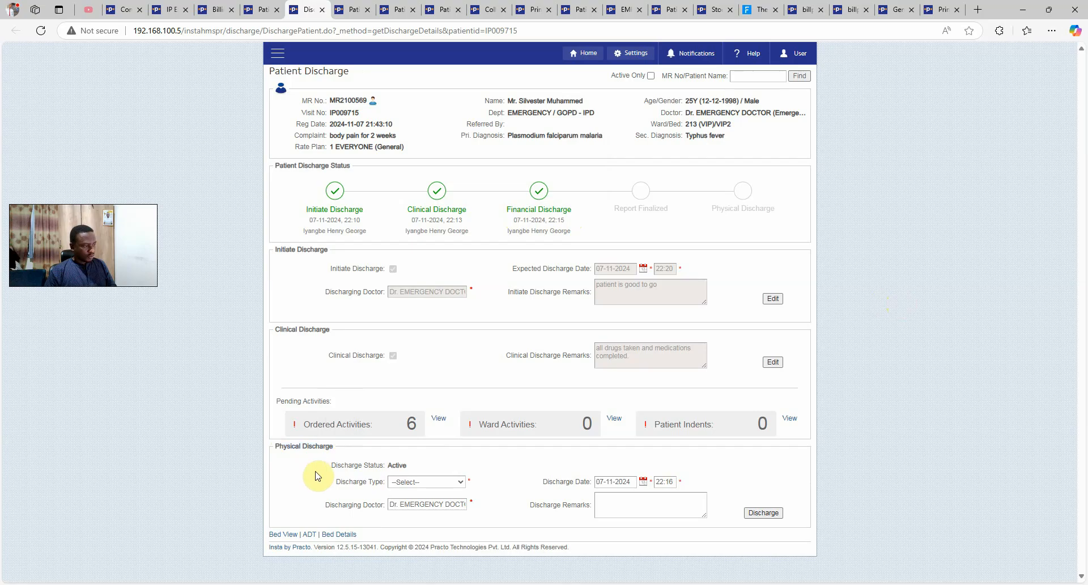
Set Discharge Type to Normal, add the remark 'patient is very good to go home now', and discharge
left_click(420, 486)
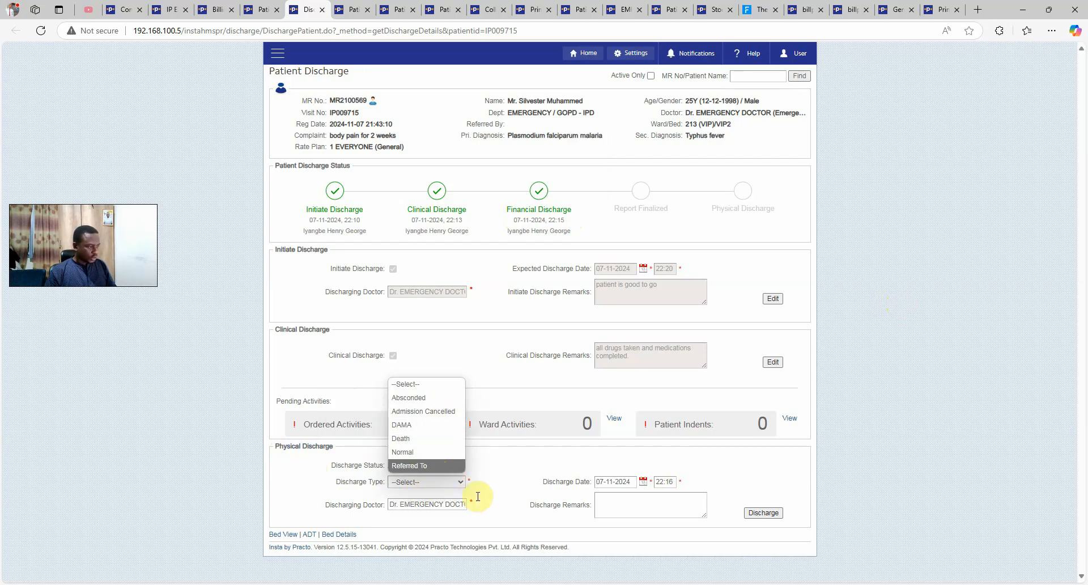
left_click(421, 451)
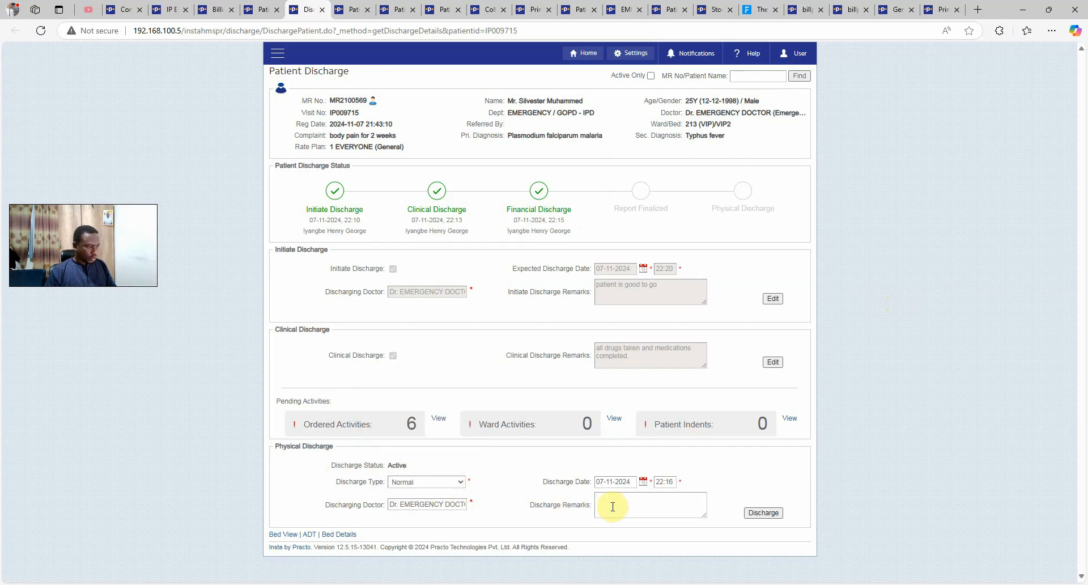
left_click(448, 482)
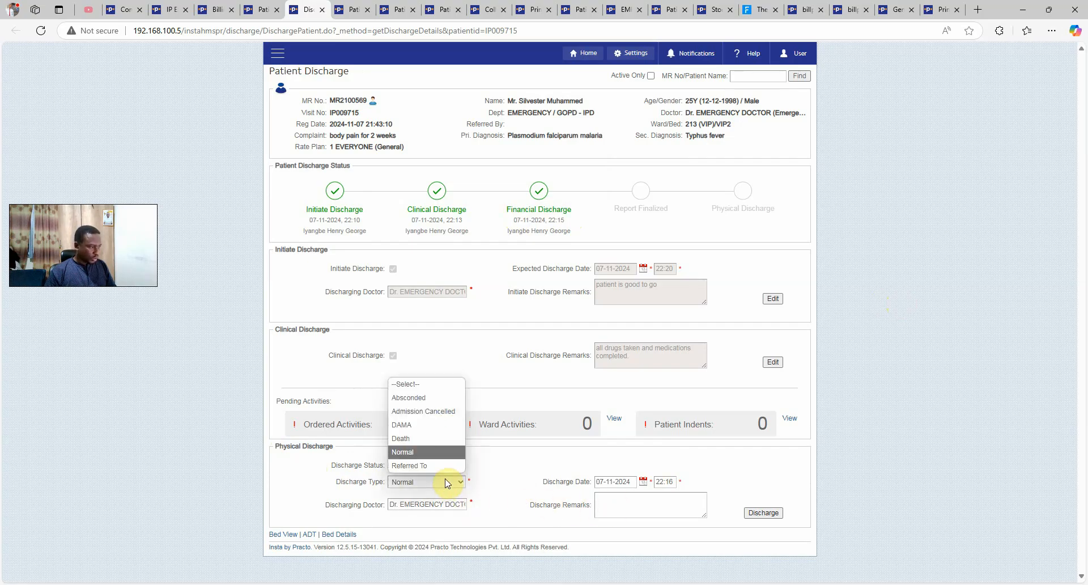
left_click(635, 504)
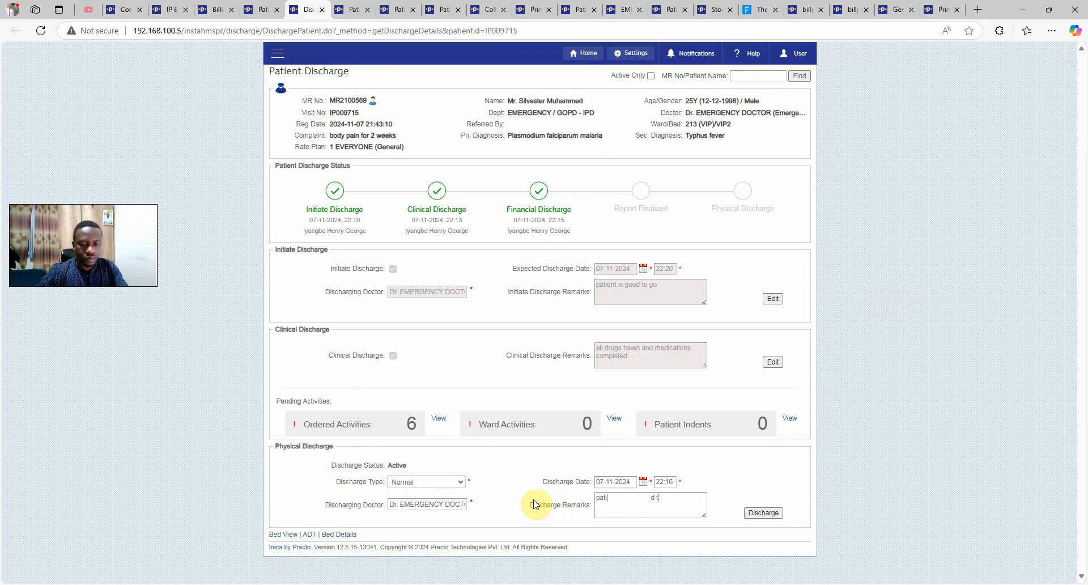
type("patient is very good to go home now")
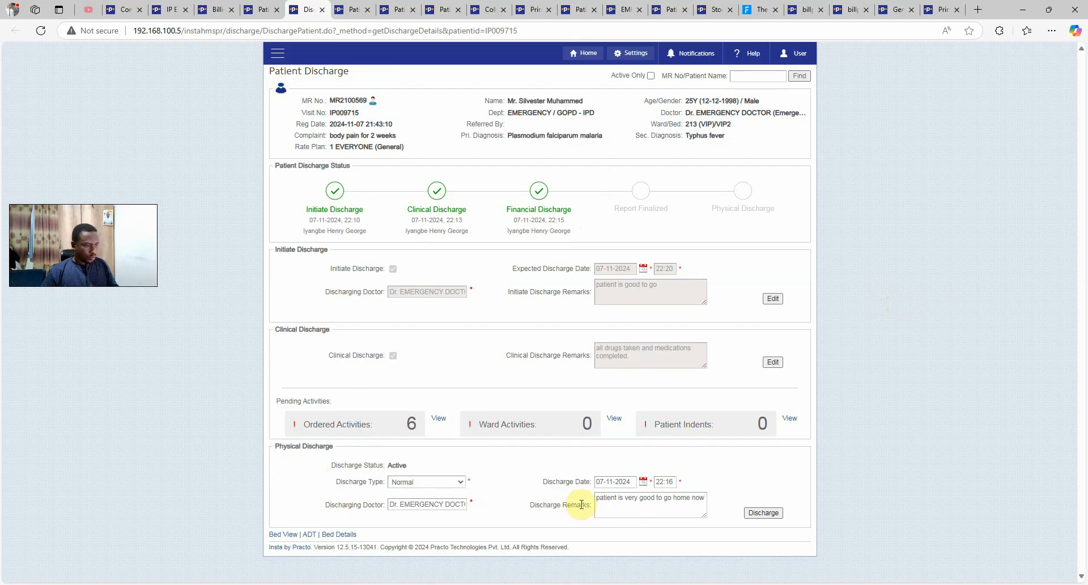
left_click(760, 513)
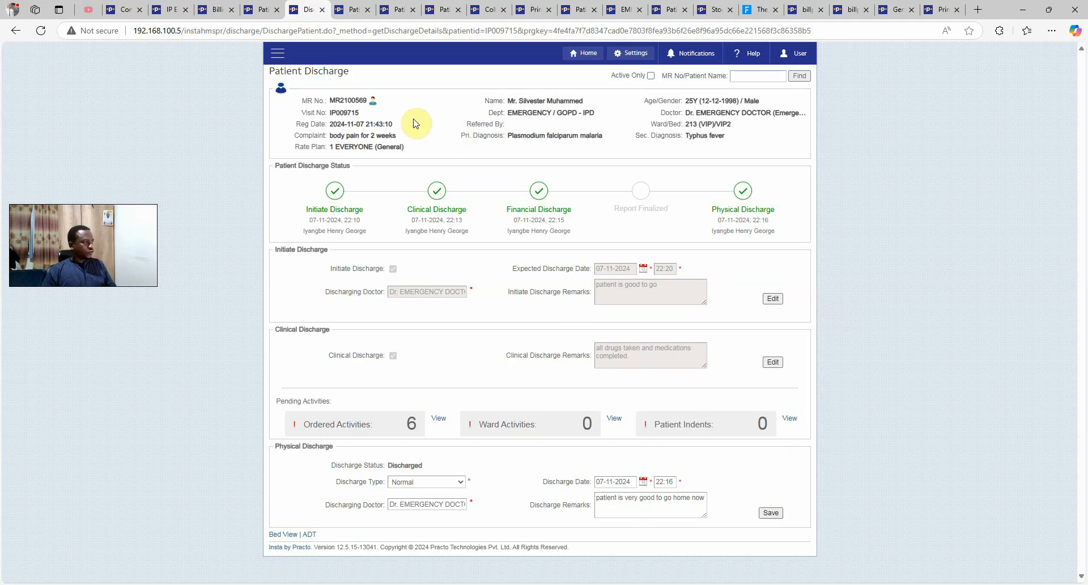
left_click(278, 53)
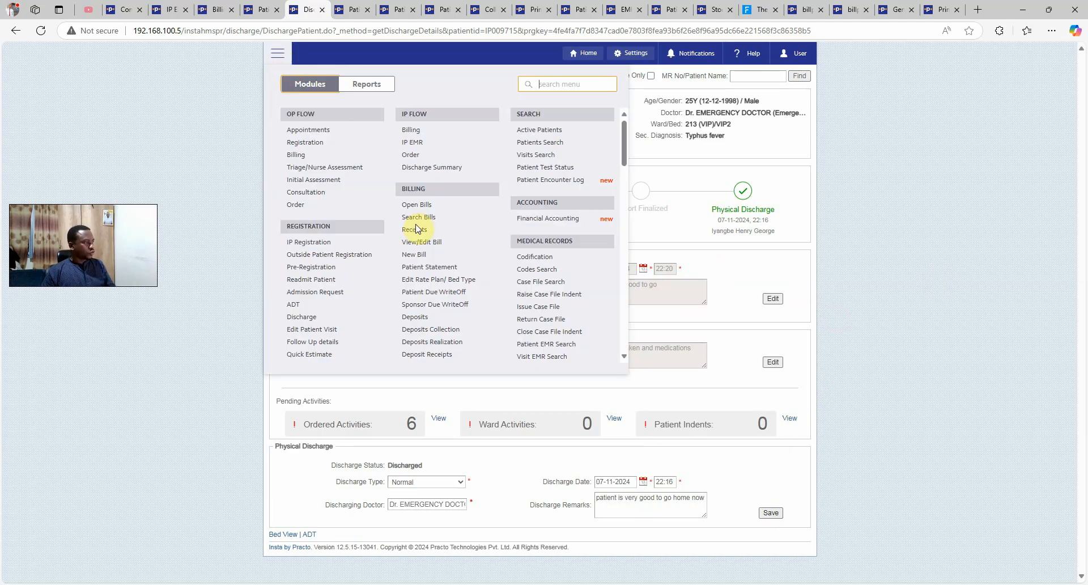
Generate the Day Book report as PDF for All Counters, All Users and All Payment Modes
scroll(422, 262, "down", 2)
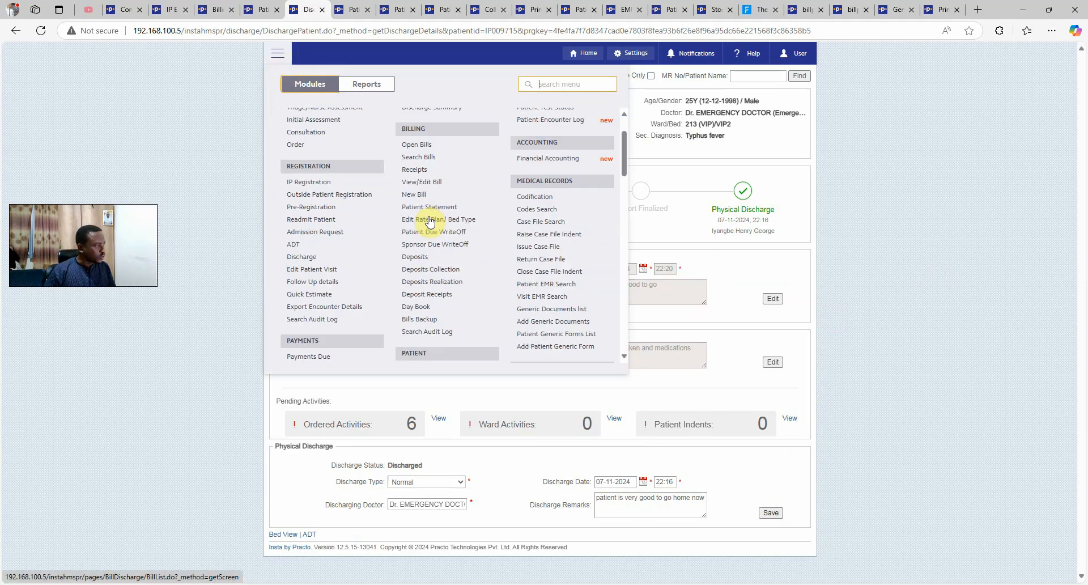
left_click(420, 256)
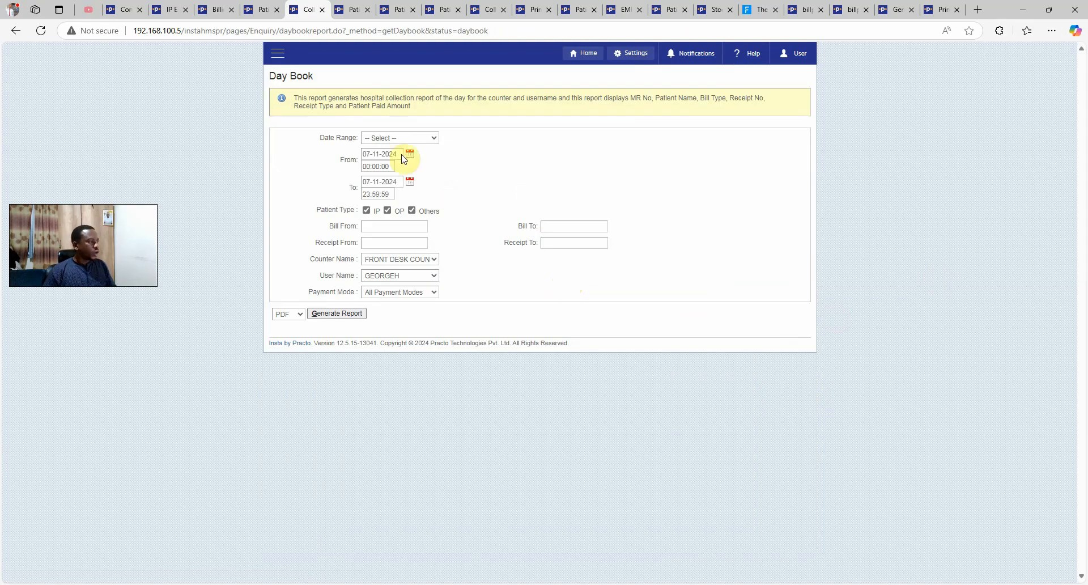
left_click(400, 260)
left_click(395, 274)
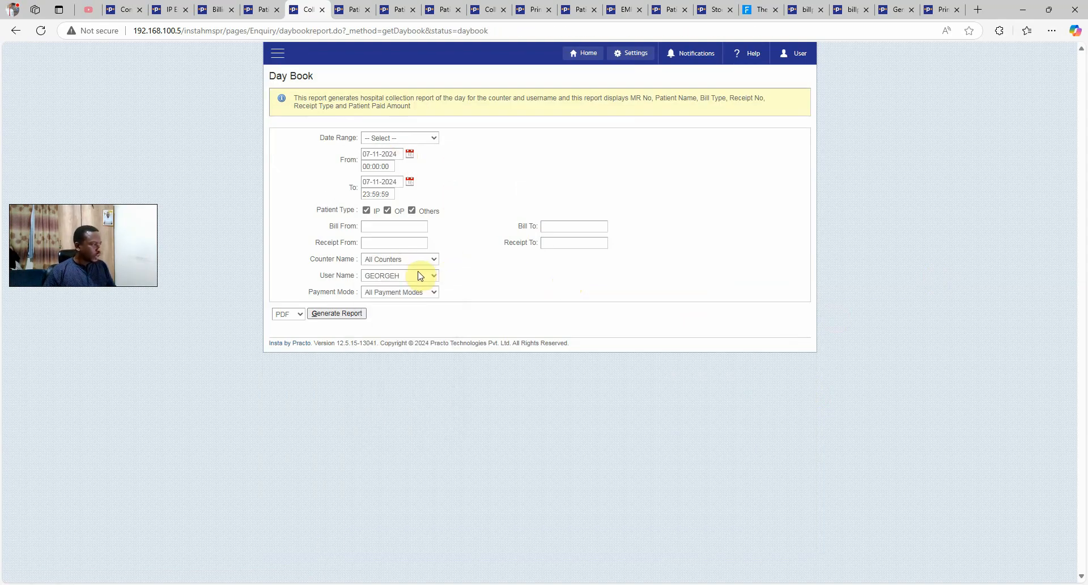
left_click(418, 277)
scroll(406, 295, "up", 10)
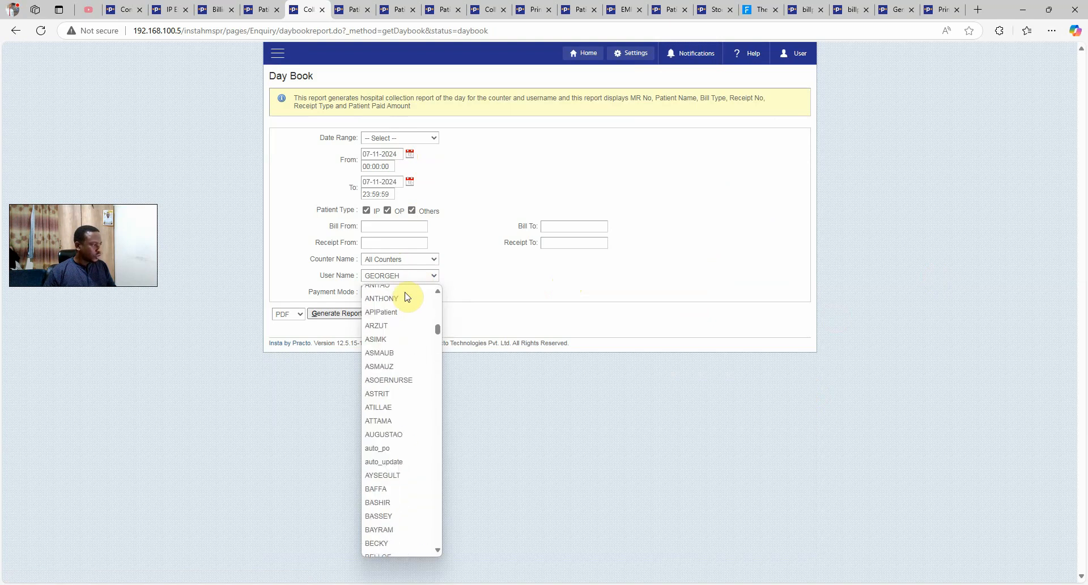
scroll(405, 296, "up", 2)
left_click(404, 294)
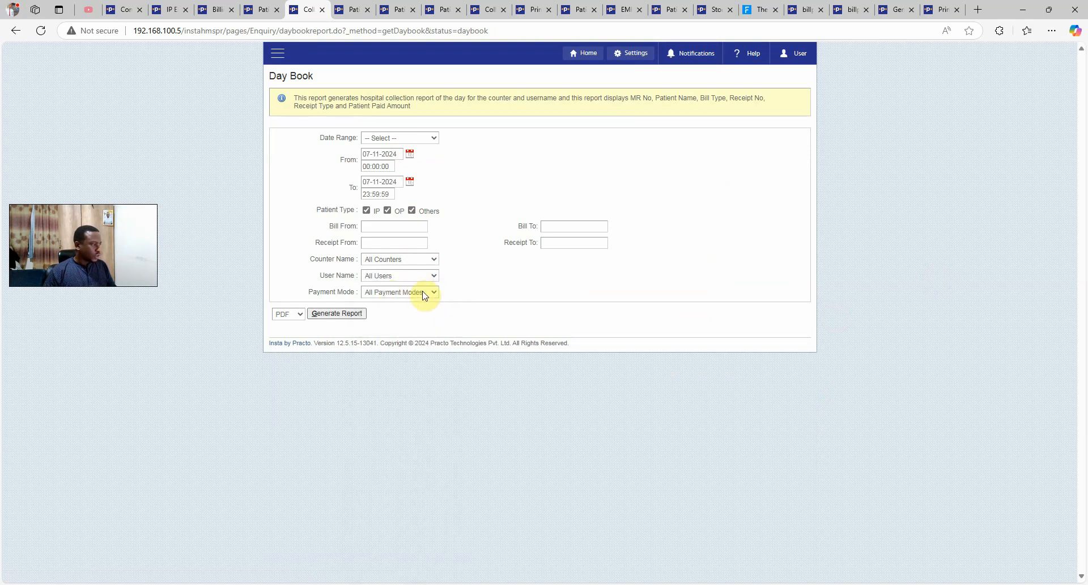
left_click(420, 292)
left_click(573, 260)
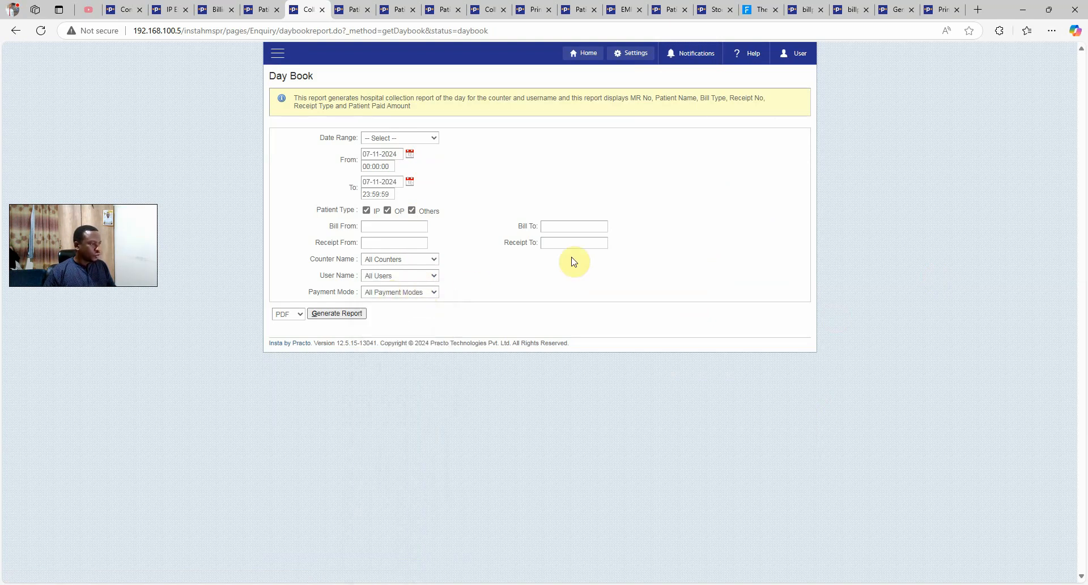
left_click(339, 314)
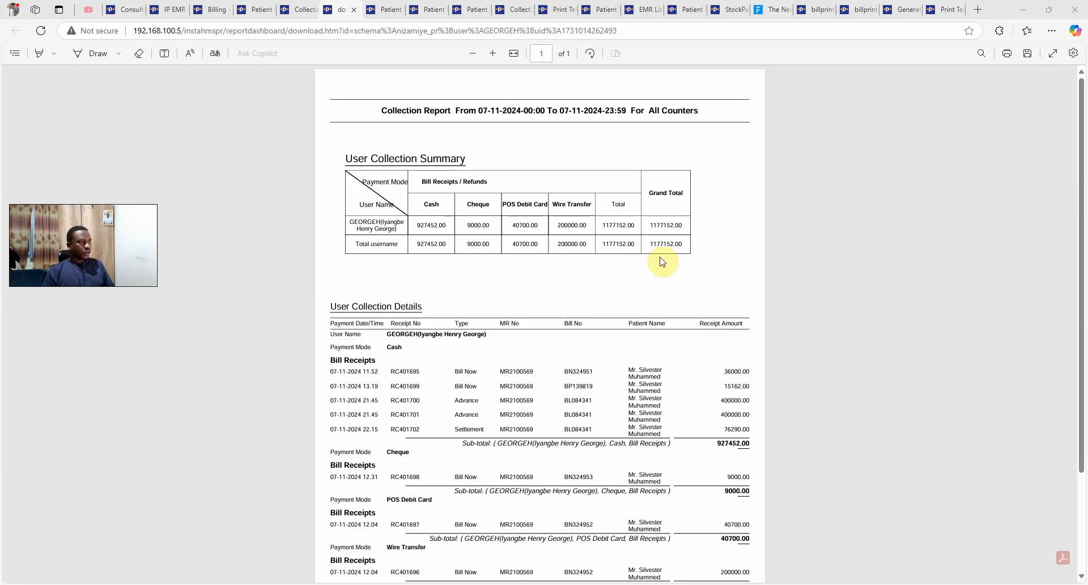
Review the report's cash total 927452.00, cheque 9000.00 and grand total 1177152.00
left_click_drag(398, 118, 661, 122)
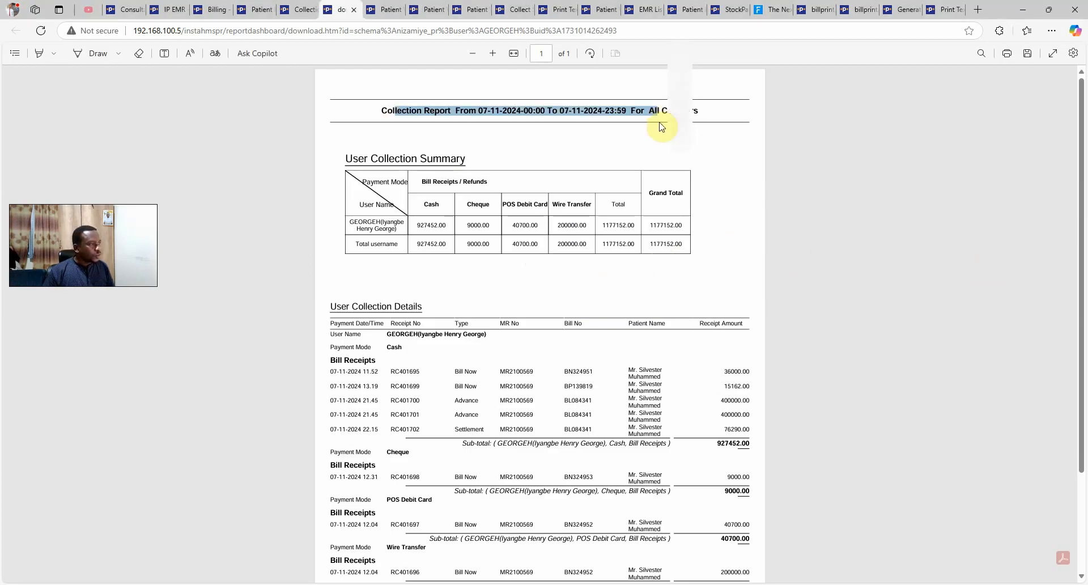
left_click(834, 141)
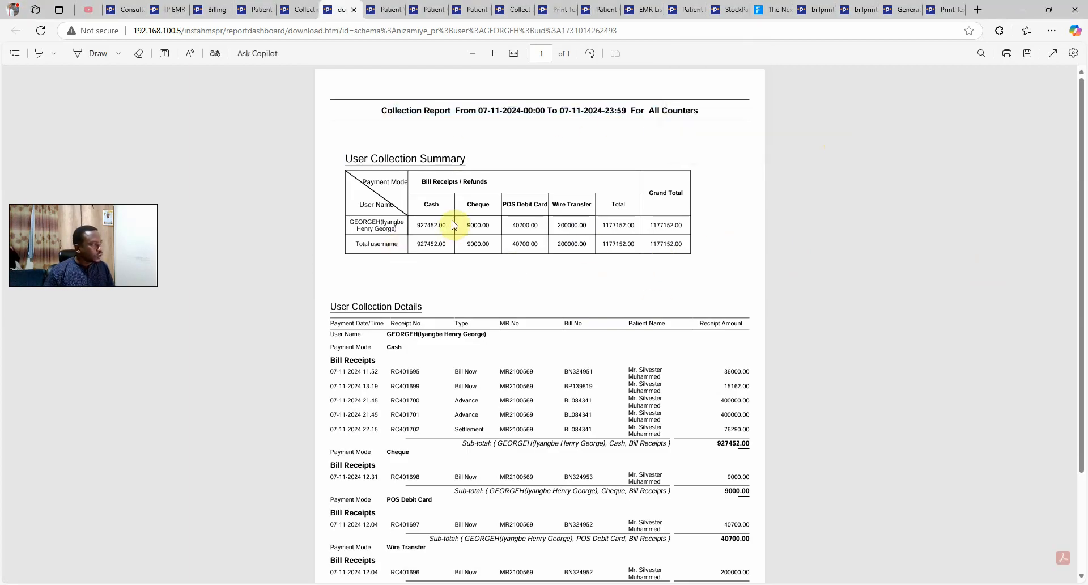
left_click_drag(420, 229, 491, 225)
left_click(558, 292)
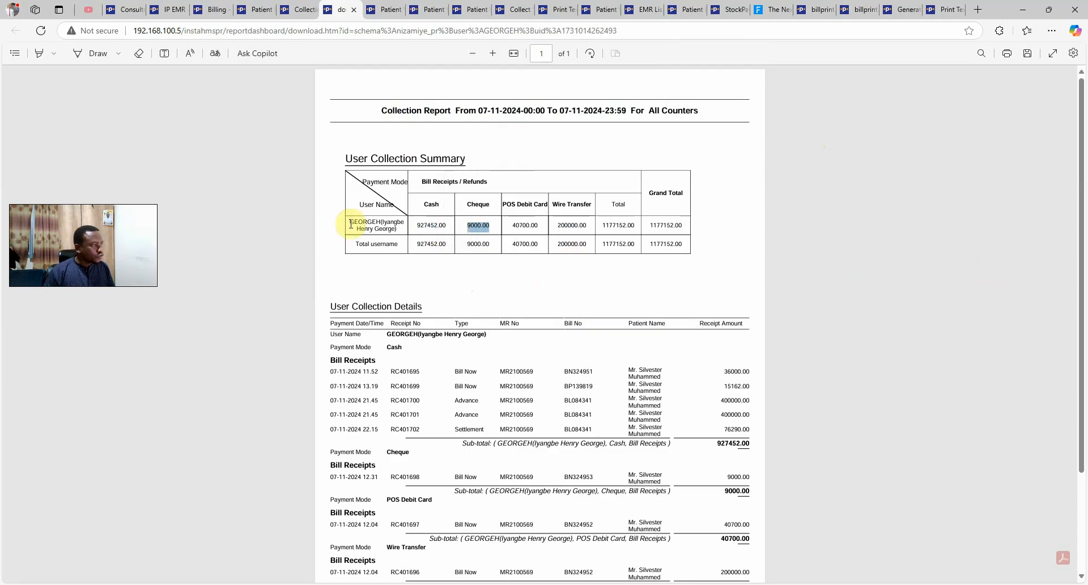
left_click_drag(349, 222, 424, 227)
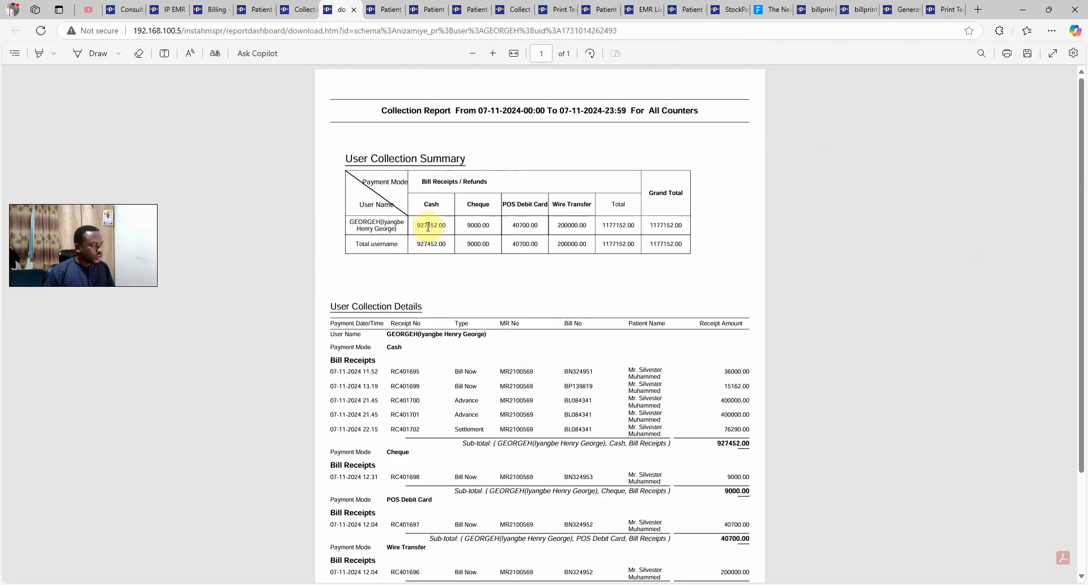
left_click(475, 272)
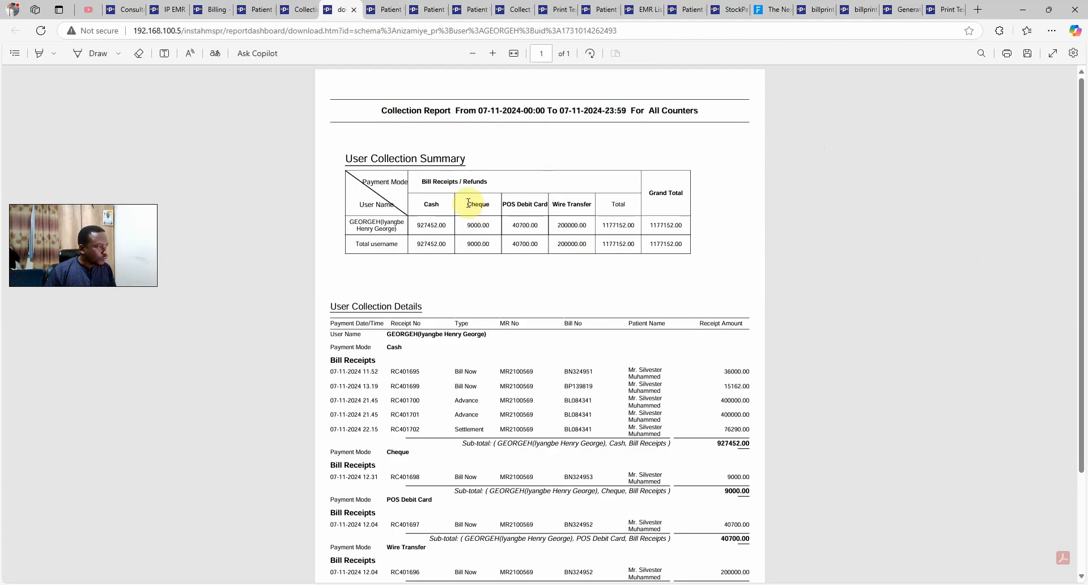
left_click_drag(468, 202, 572, 225)
left_click(644, 287)
left_click(584, 279)
left_click(604, 289)
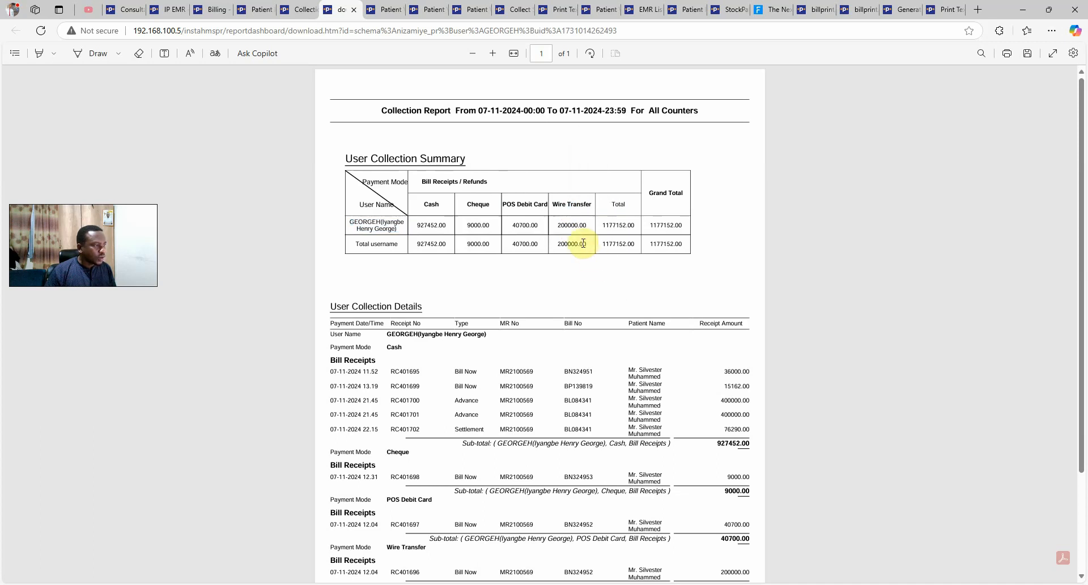
double_click(655, 244)
left_click(364, 308)
Check the Grand Total Collection line at the bottom of the report
scroll(369, 289, "down", 1)
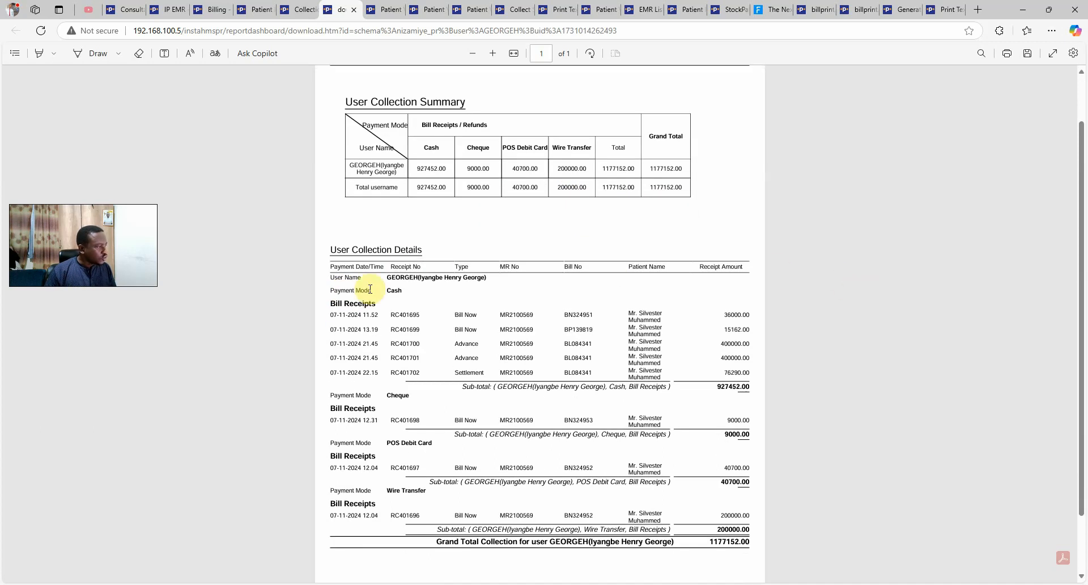
scroll(396, 263, "down", 1)
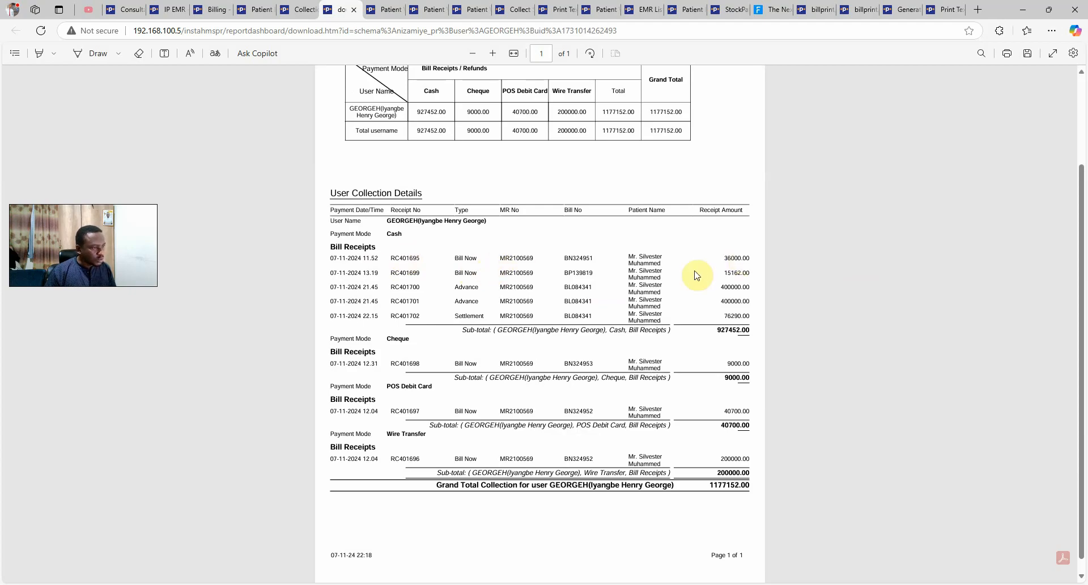
scroll(530, 304, "down", 1)
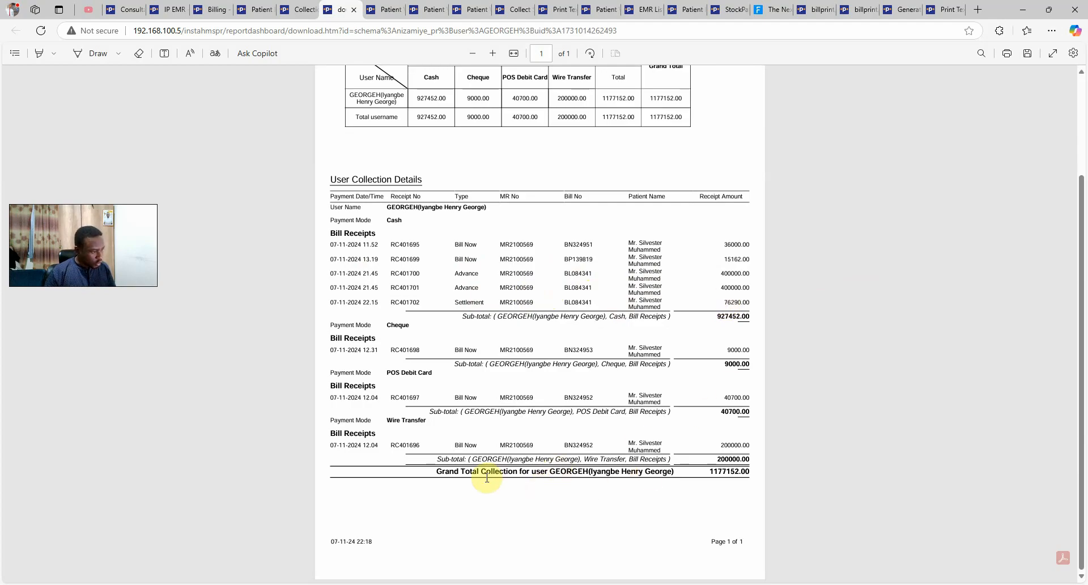
left_click_drag(487, 477, 703, 473)
left_click(1012, 469)
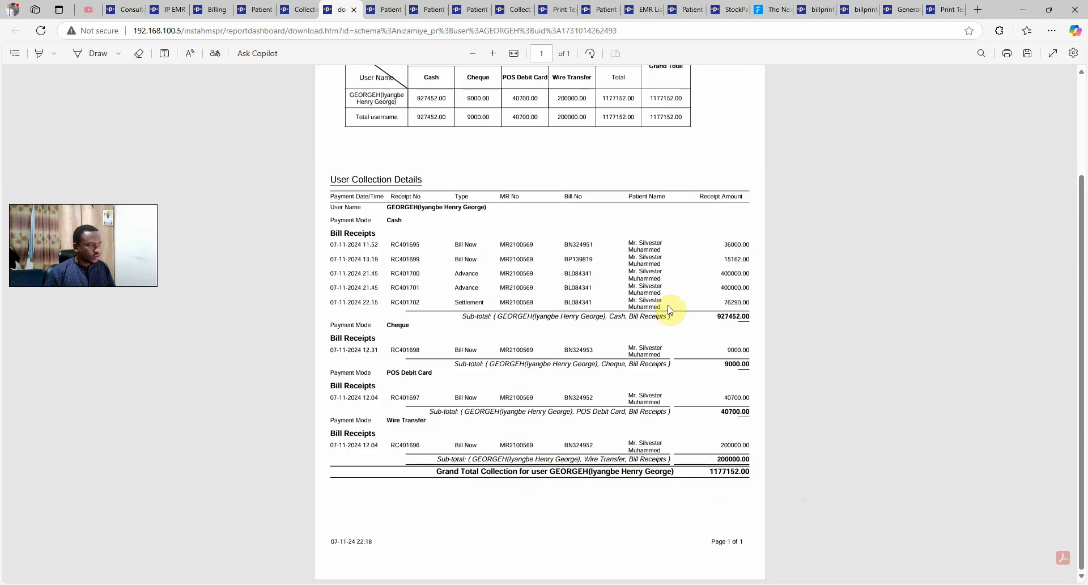
scroll(668, 309, "up", 3)
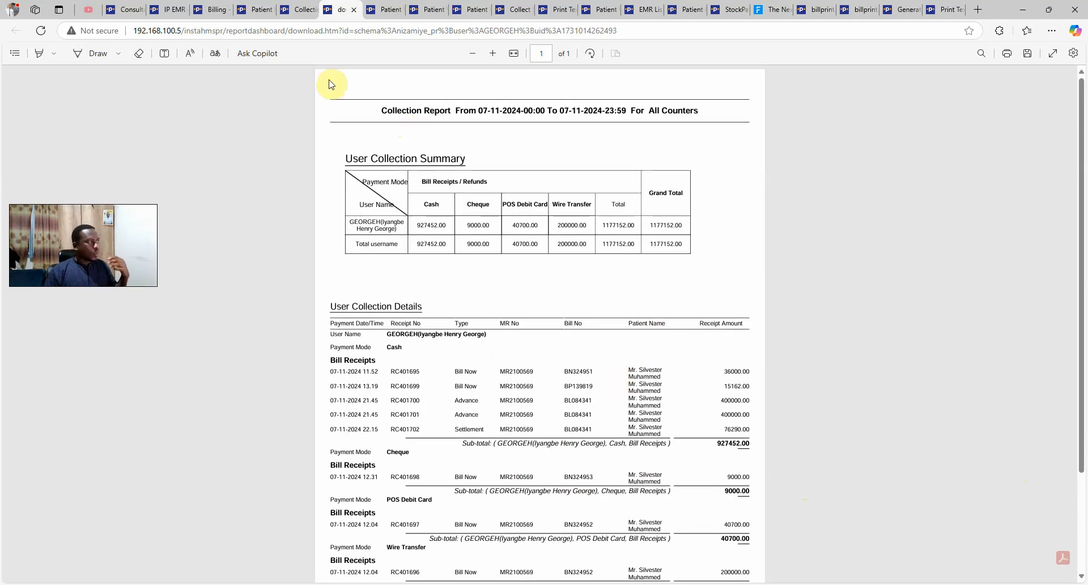
Recheck the Day Book form's user choice without changes, then return to the collection report
left_click(296, 10)
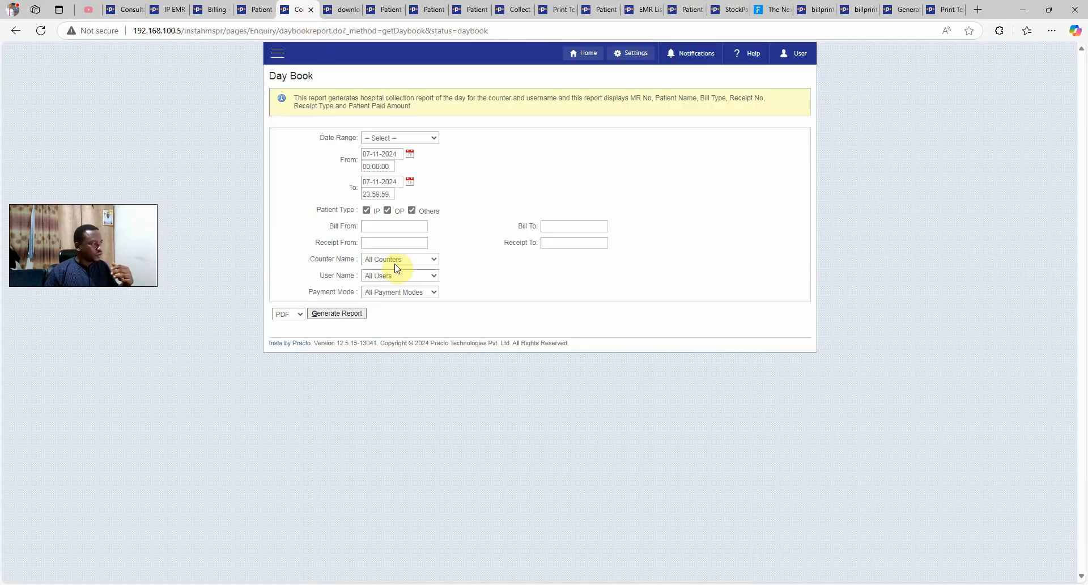
left_click(391, 278)
left_click(224, 245)
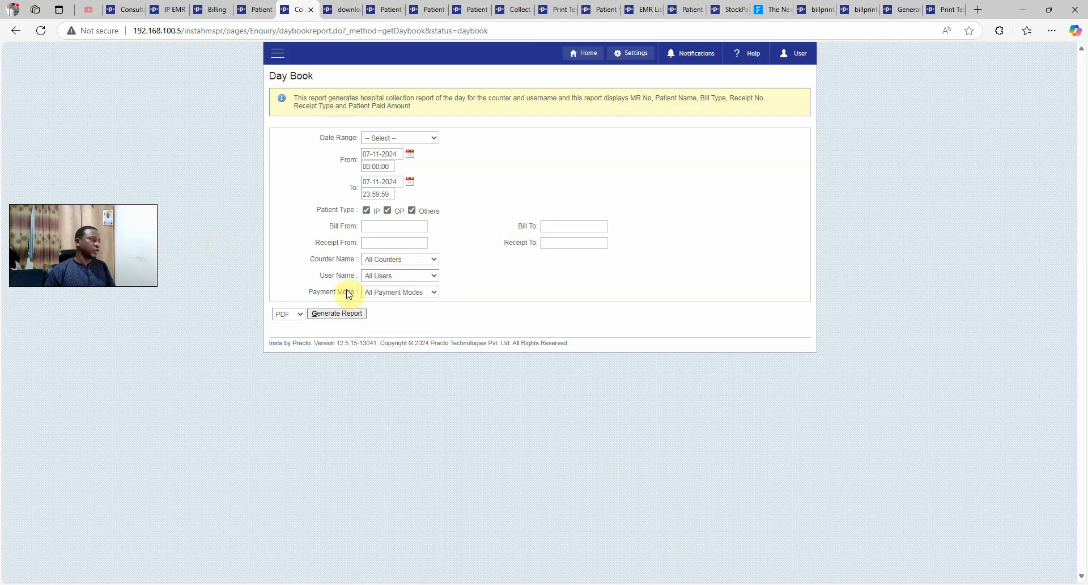
left_click(341, 9)
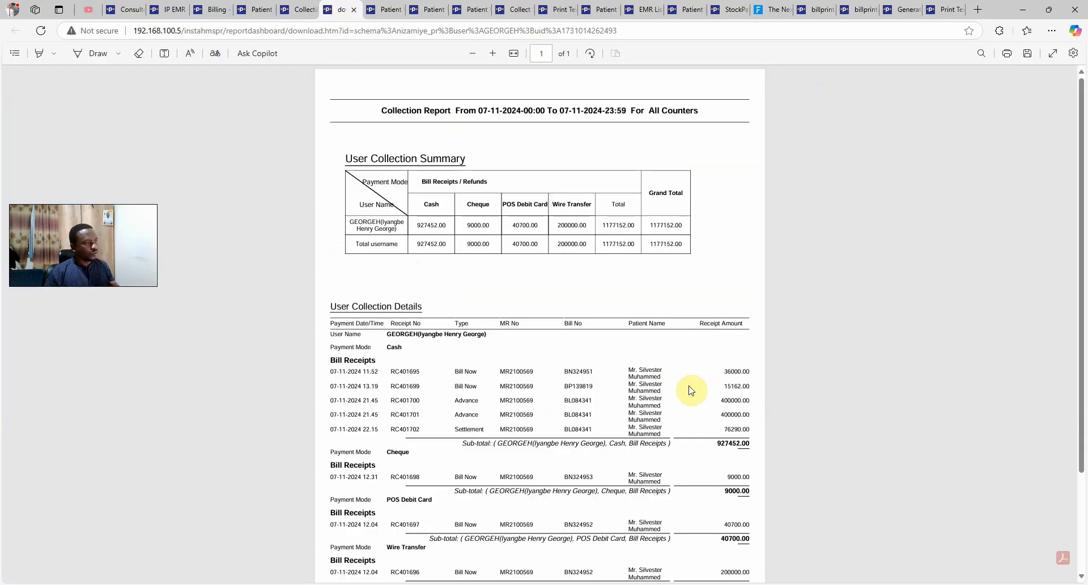
scroll(692, 391, "down", 2)
scroll(294, 107, "up", 2)
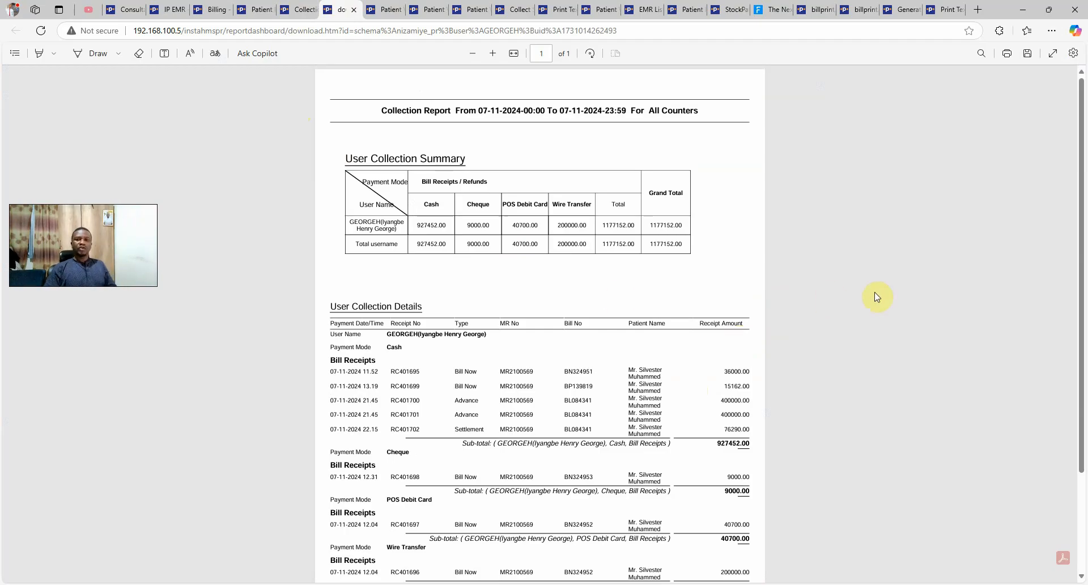
Return to the Day Book page and bring up the main list of modules
left_click(295, 9)
left_click(277, 52)
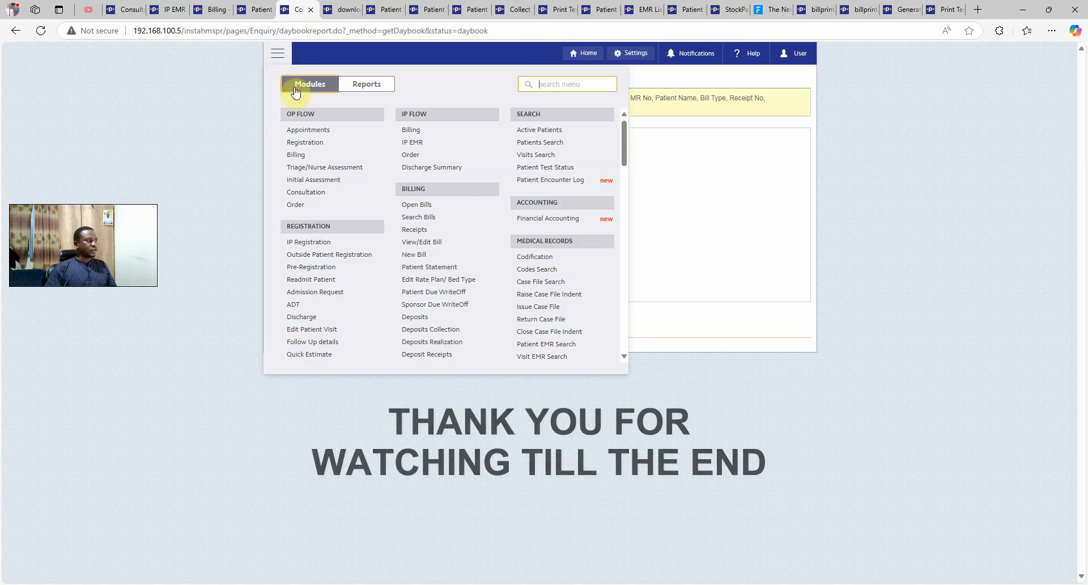
scroll(517, 235, "down", 10)
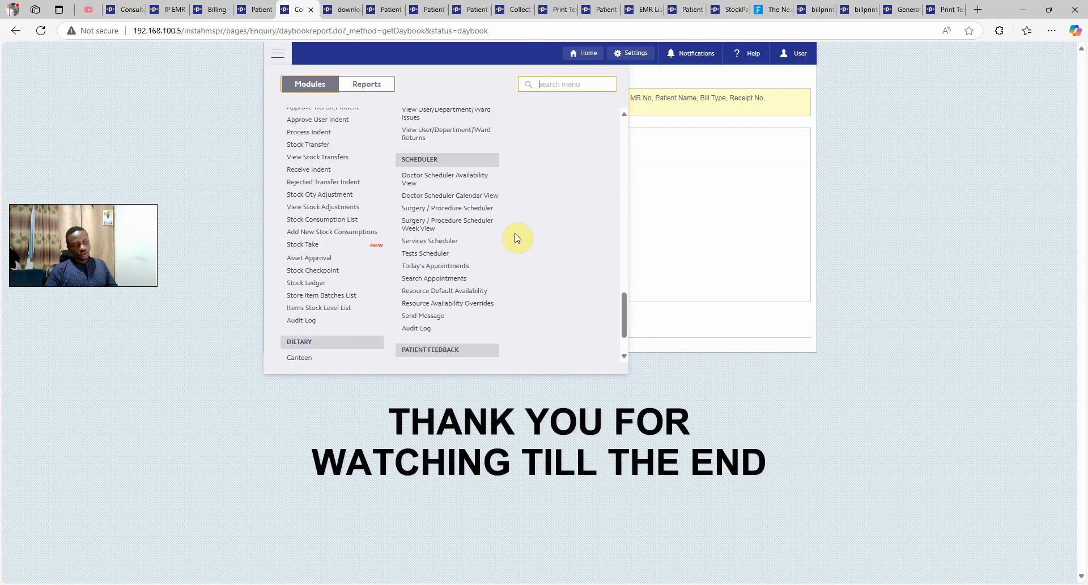
scroll(517, 238, "up", 10)
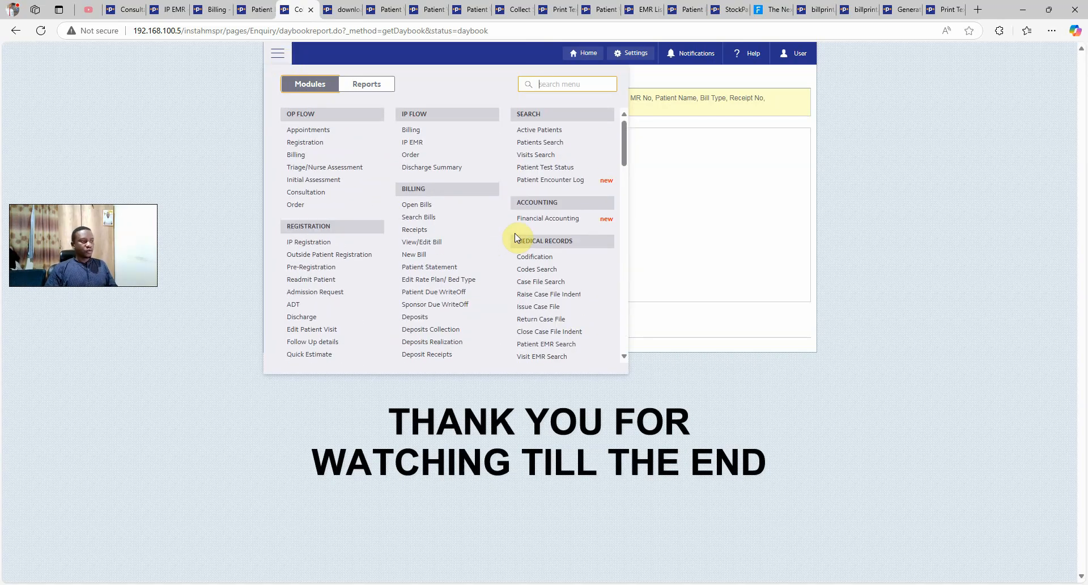